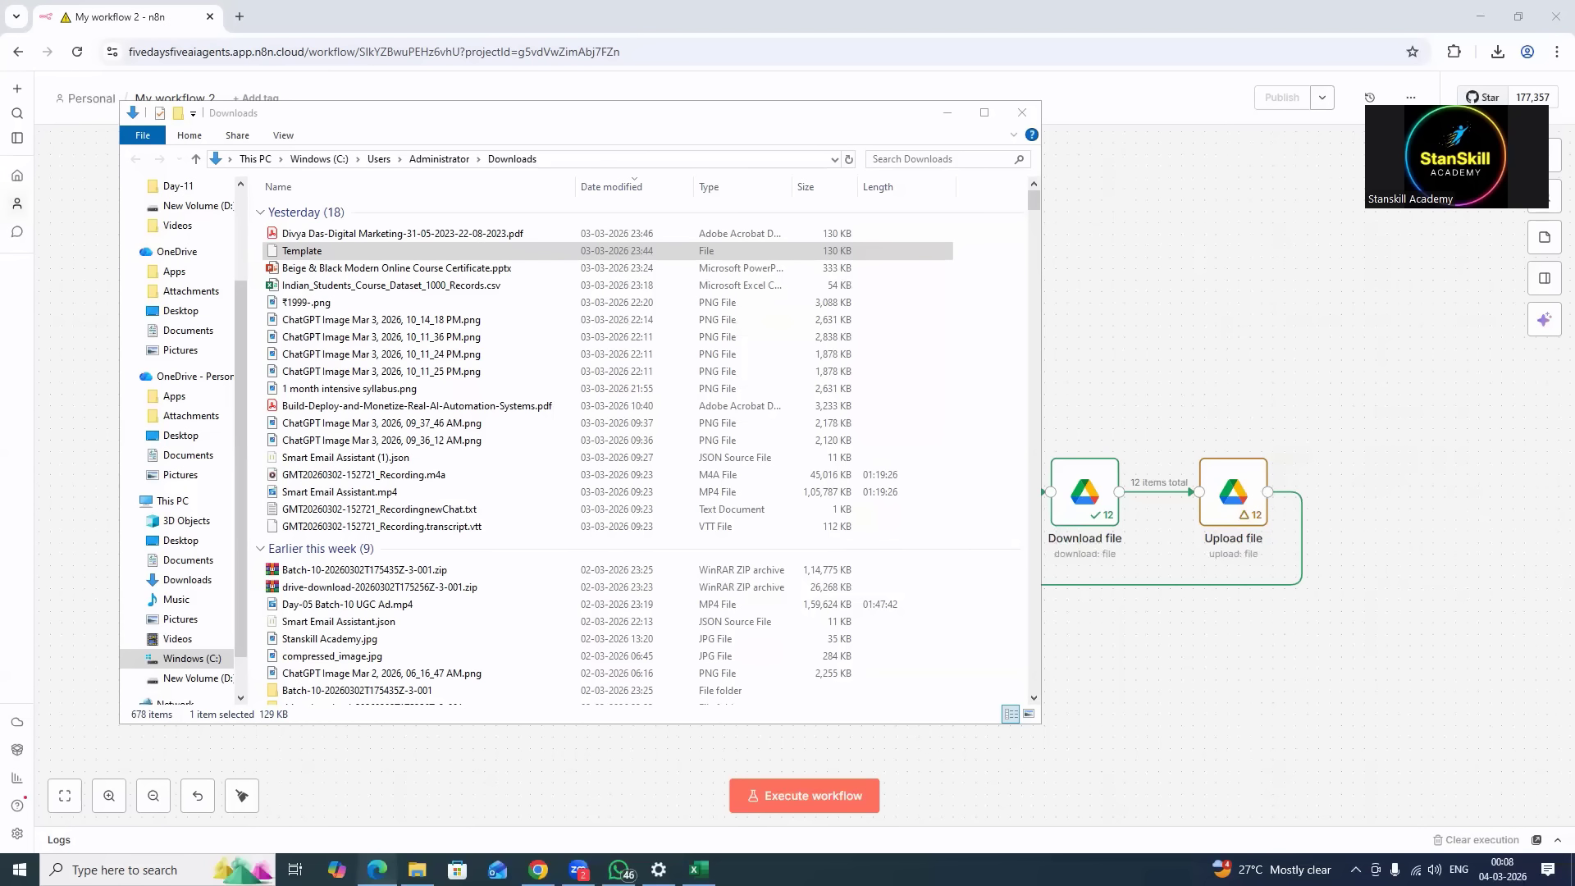
Step: Bring Edge to the front and go to chatgpt.com
{"action": "left_click", "coordinate": [376, 869]}
{"action": "type", "text": "c"}
{"action": "key", "text": "Return"}
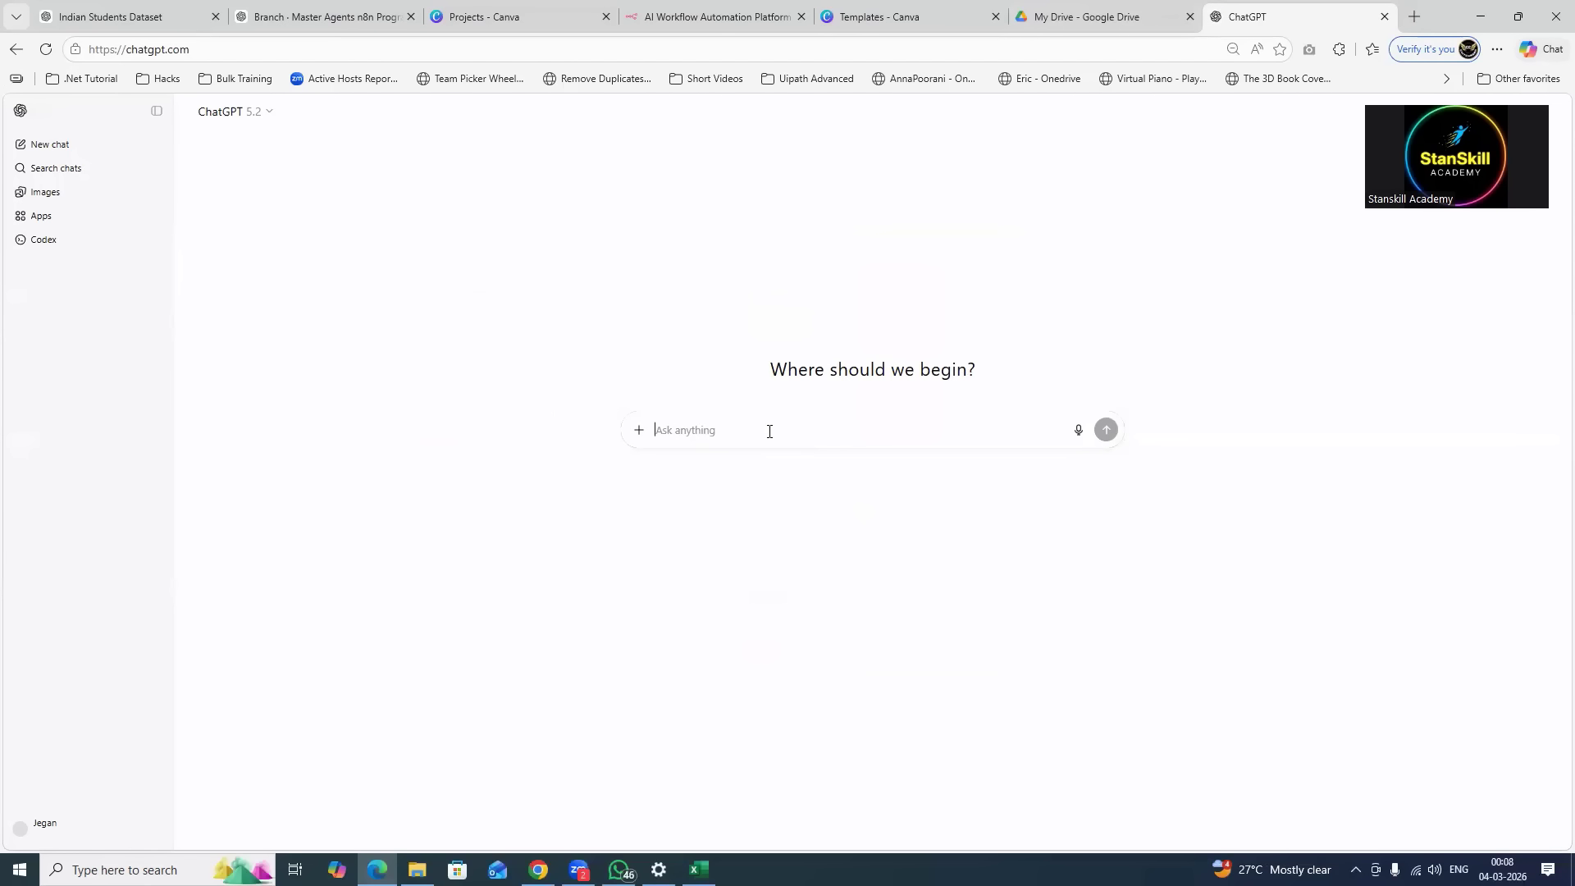
Step: Ask ChatGPT for 1000 student records with course, start/end dates and certificate issued (y/n) as Excel
{"action": "type", "text": "I ne"}
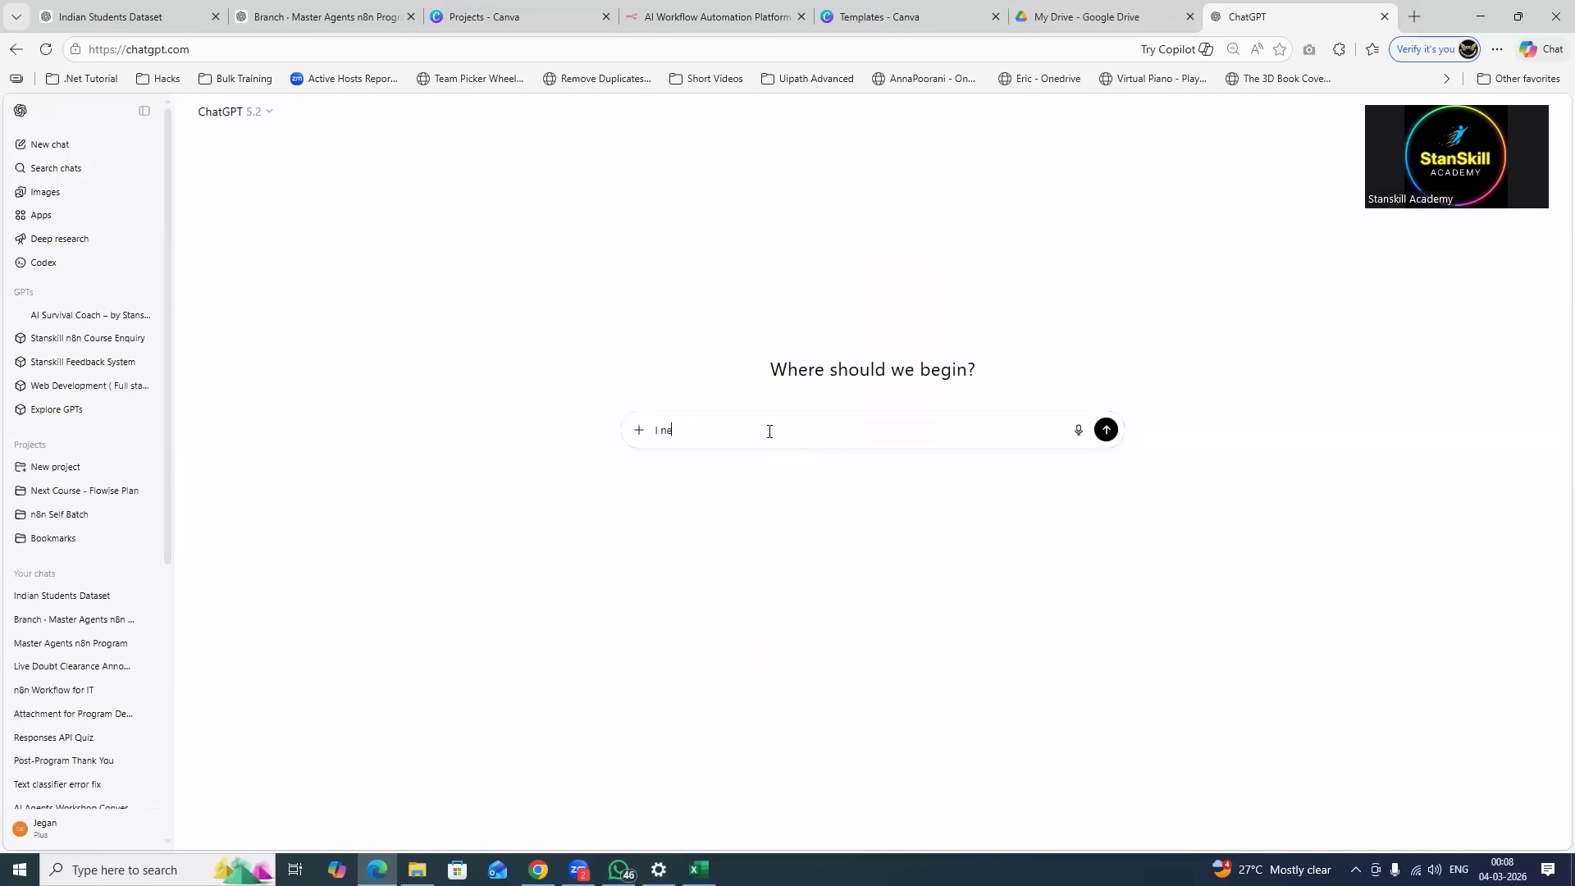
{"action": "type", "text": "ed 1000 records of s"}
{"action": "type", "text": "tudents"}
{"action": "type", "text": ", core"}
{"action": "type", "text": "se enrolle"}
{"action": "type", "text": "d, st"}
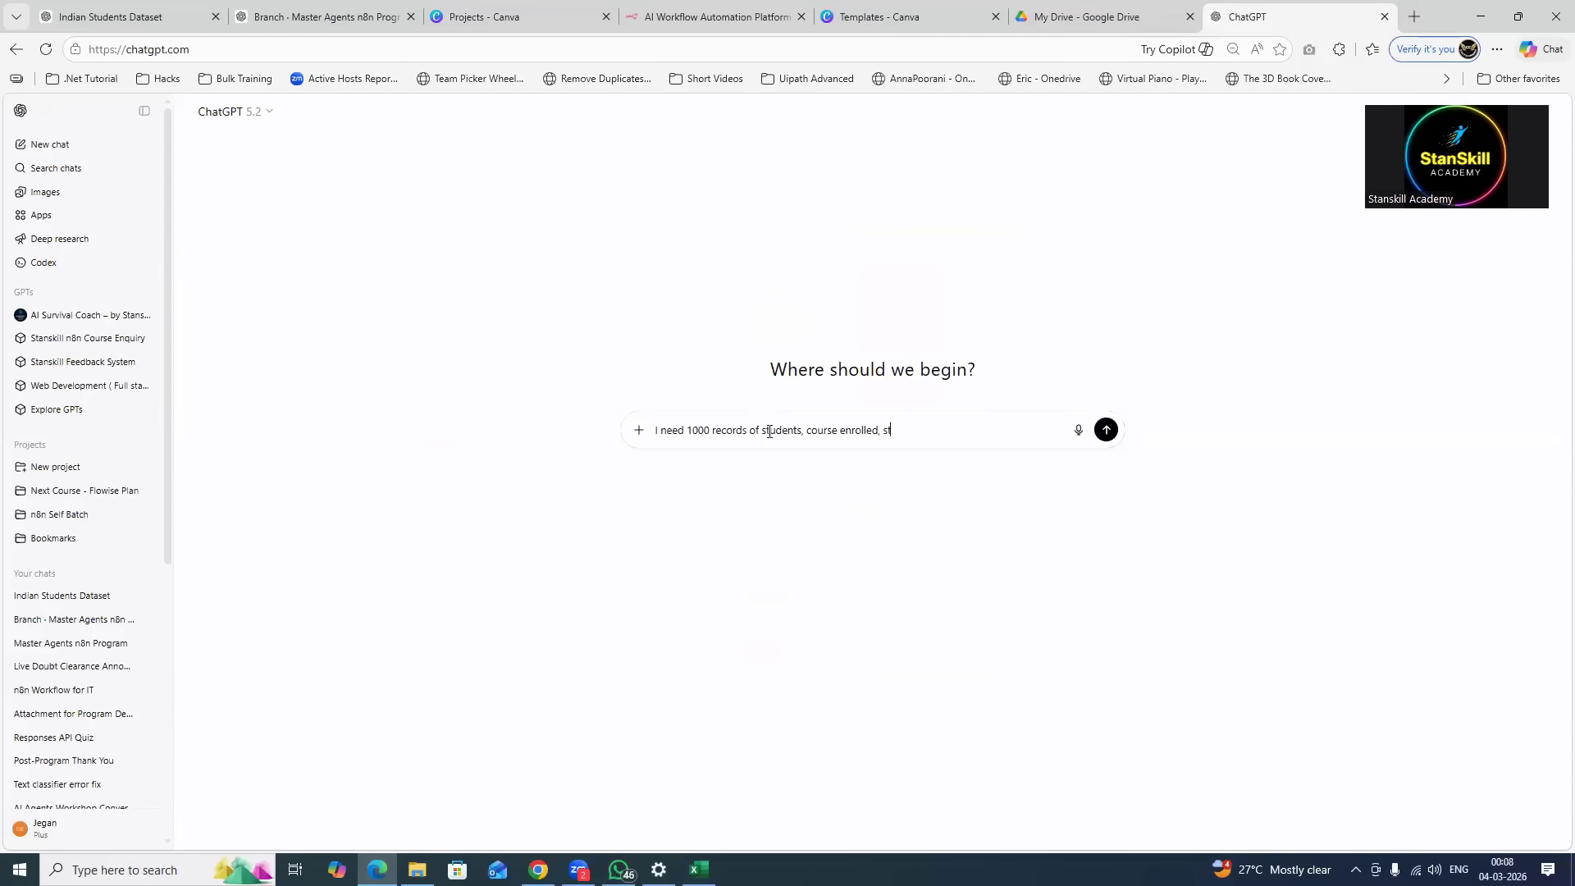
{"action": "type", "text": "art date, end date and certificate issue"}
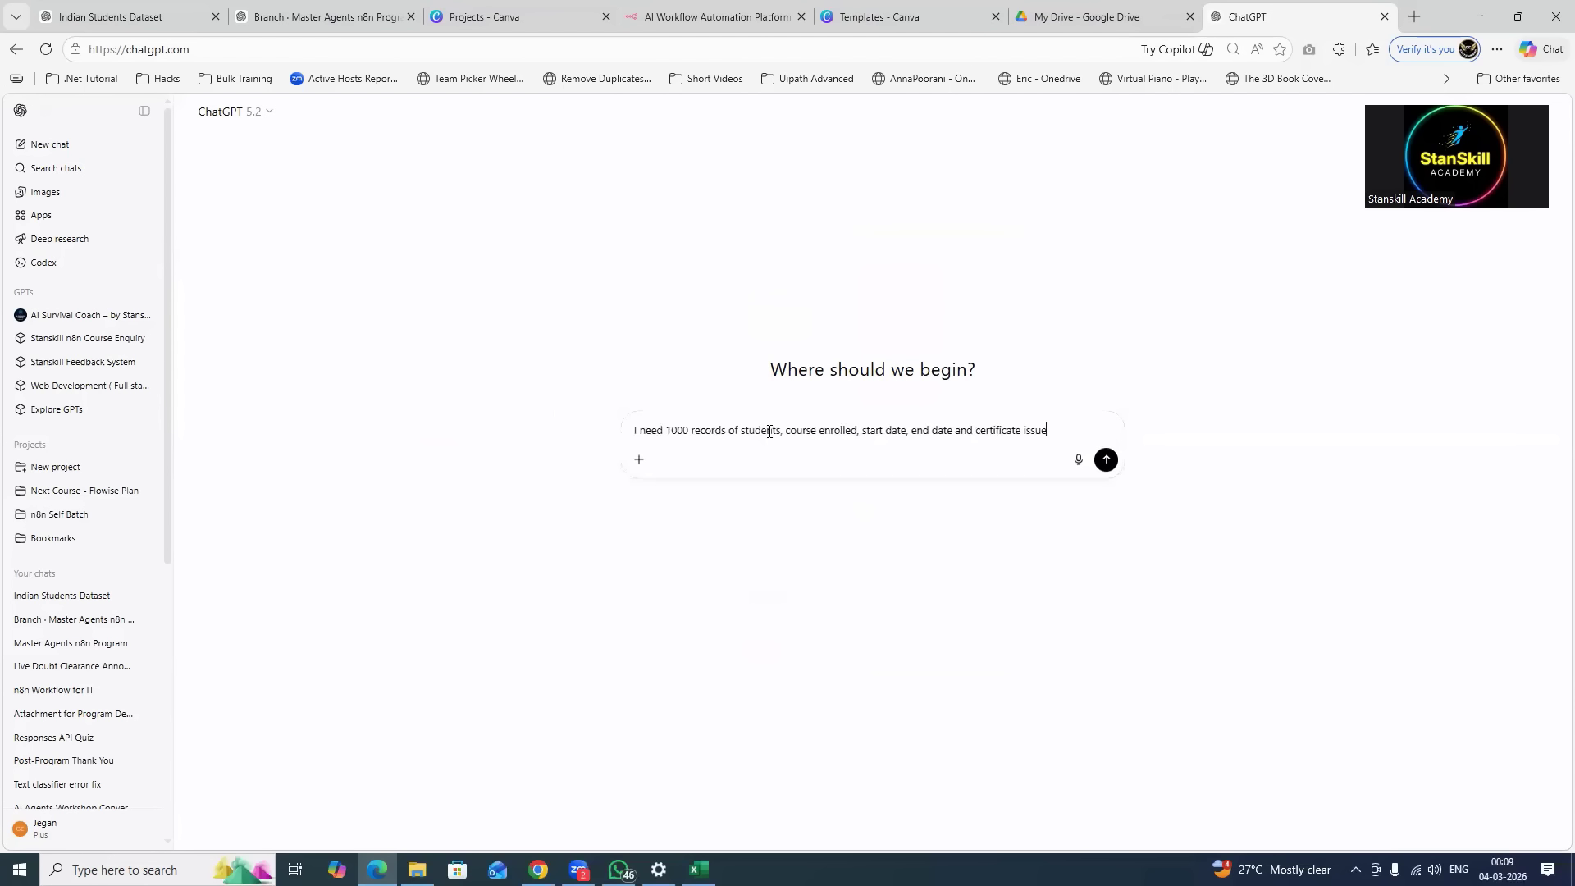
{"action": "type", "text": "d y/n) in a downloadable exc"}
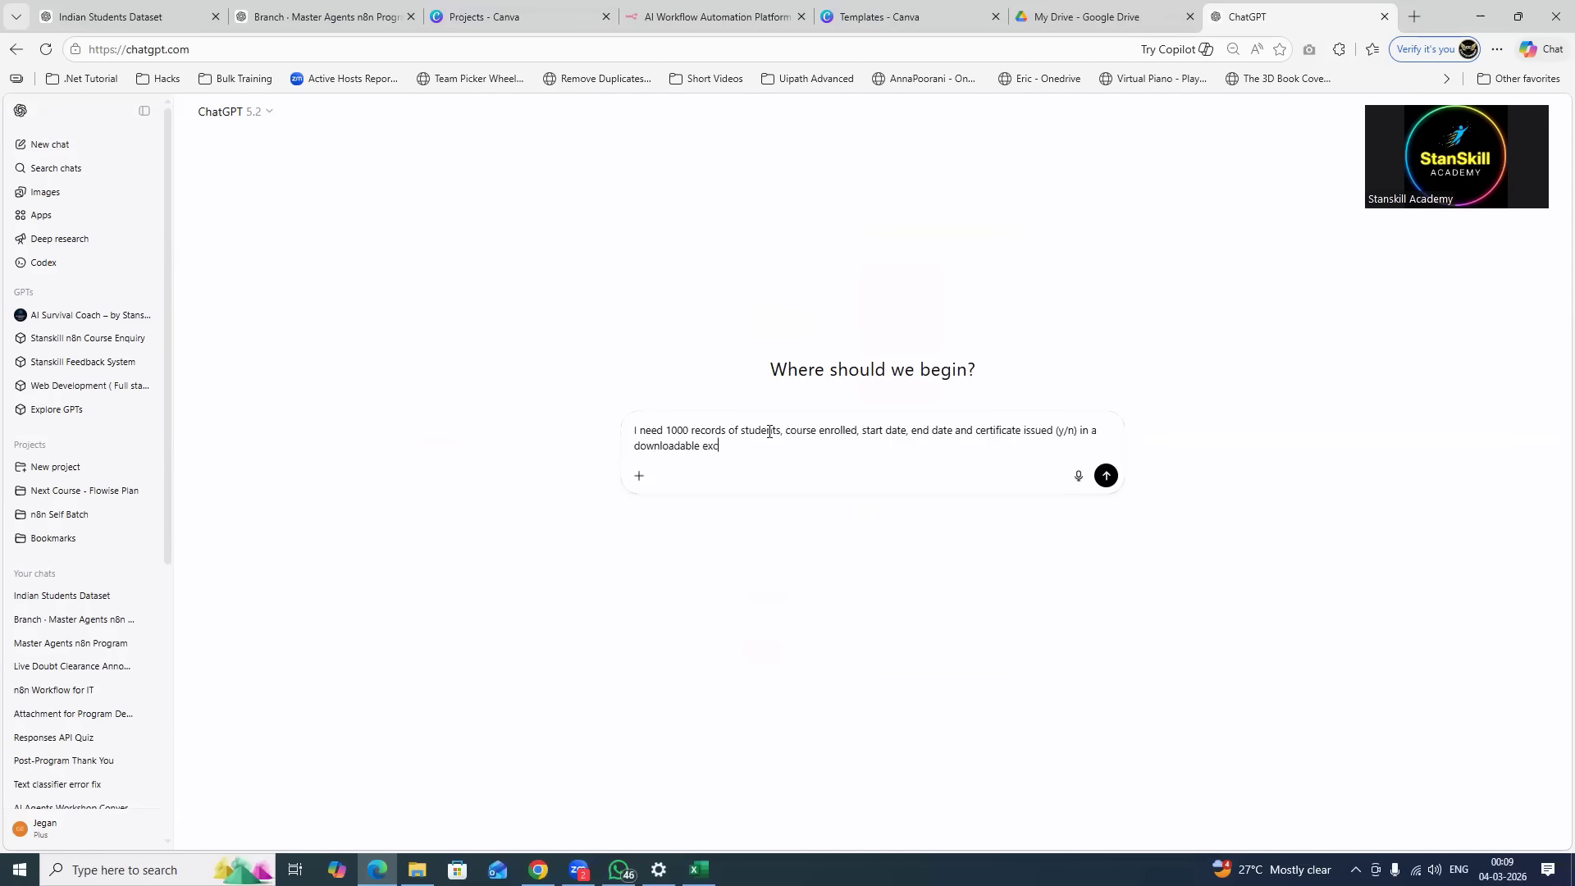
{"action": "type", "text": "el file"}
{"action": "key", "text": "Return"}
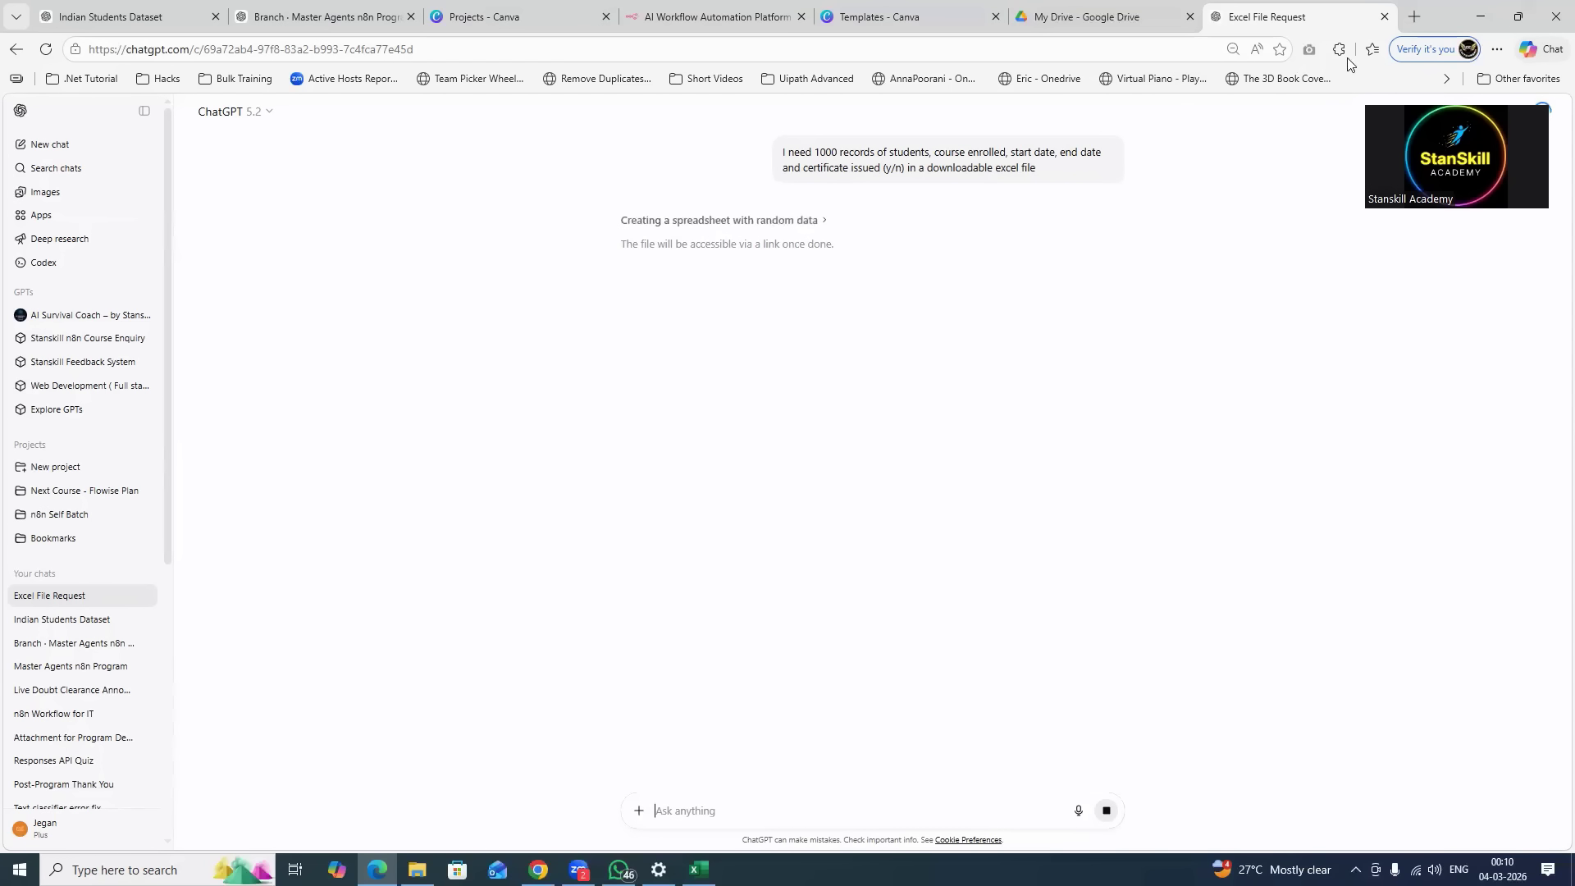
Step: Open canva.com in a new browser tab
{"action": "left_click", "coordinate": [1414, 17]}
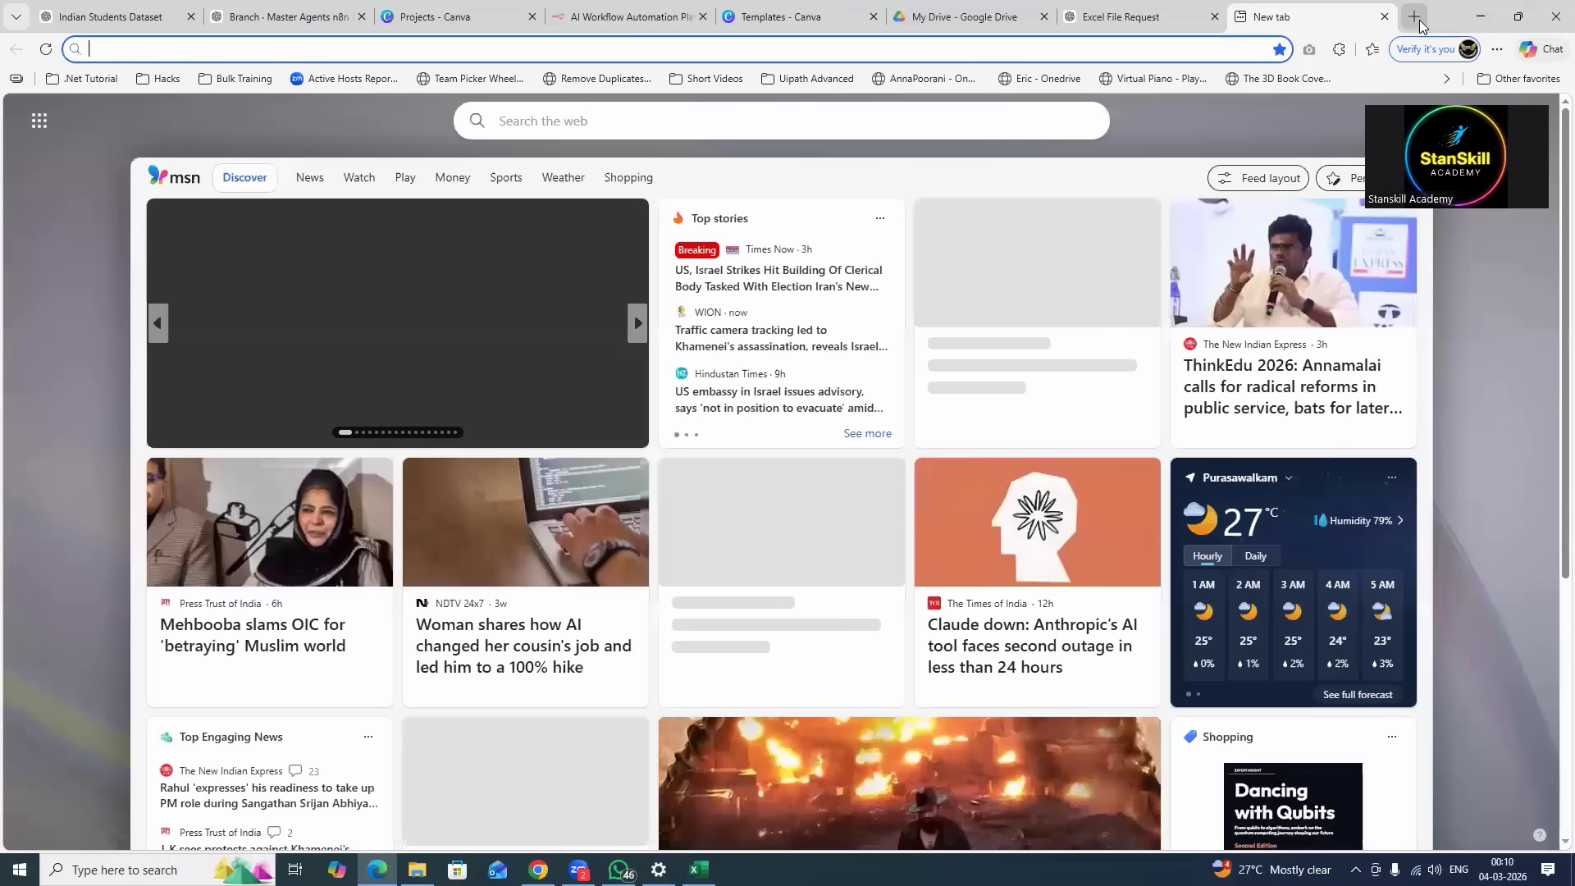
{"action": "type", "text": "canva"}
{"action": "key", "text": "Return"}
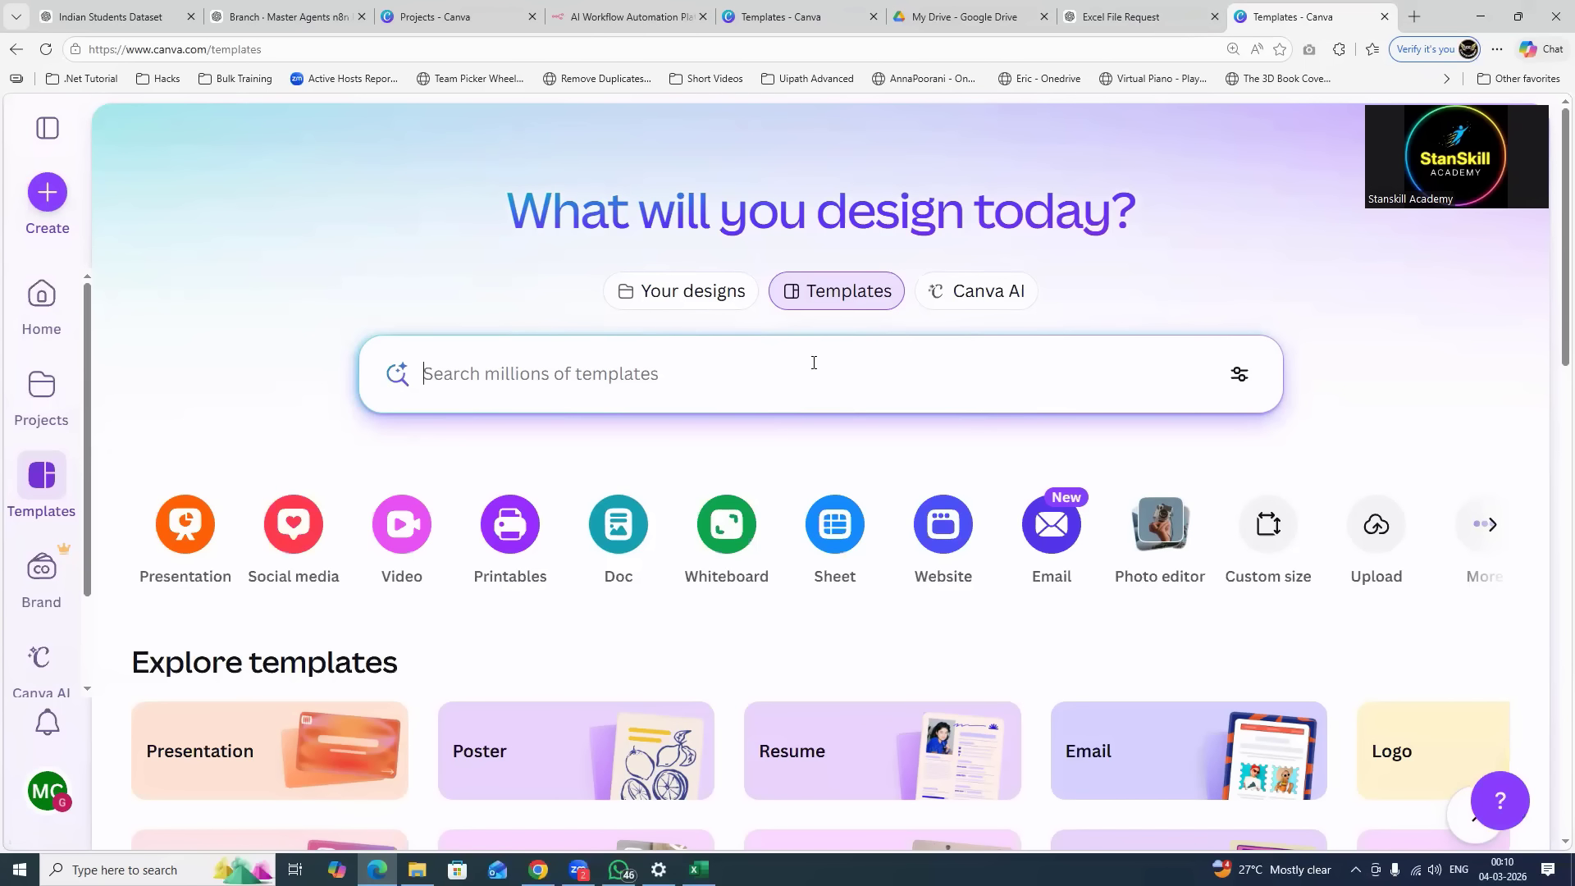
Step: Search Canva certificate templates and open the Beige & Black Modern Online Course Certificate
{"action": "left_click", "coordinate": [814, 362]}
{"action": "type", "text": "certi"}
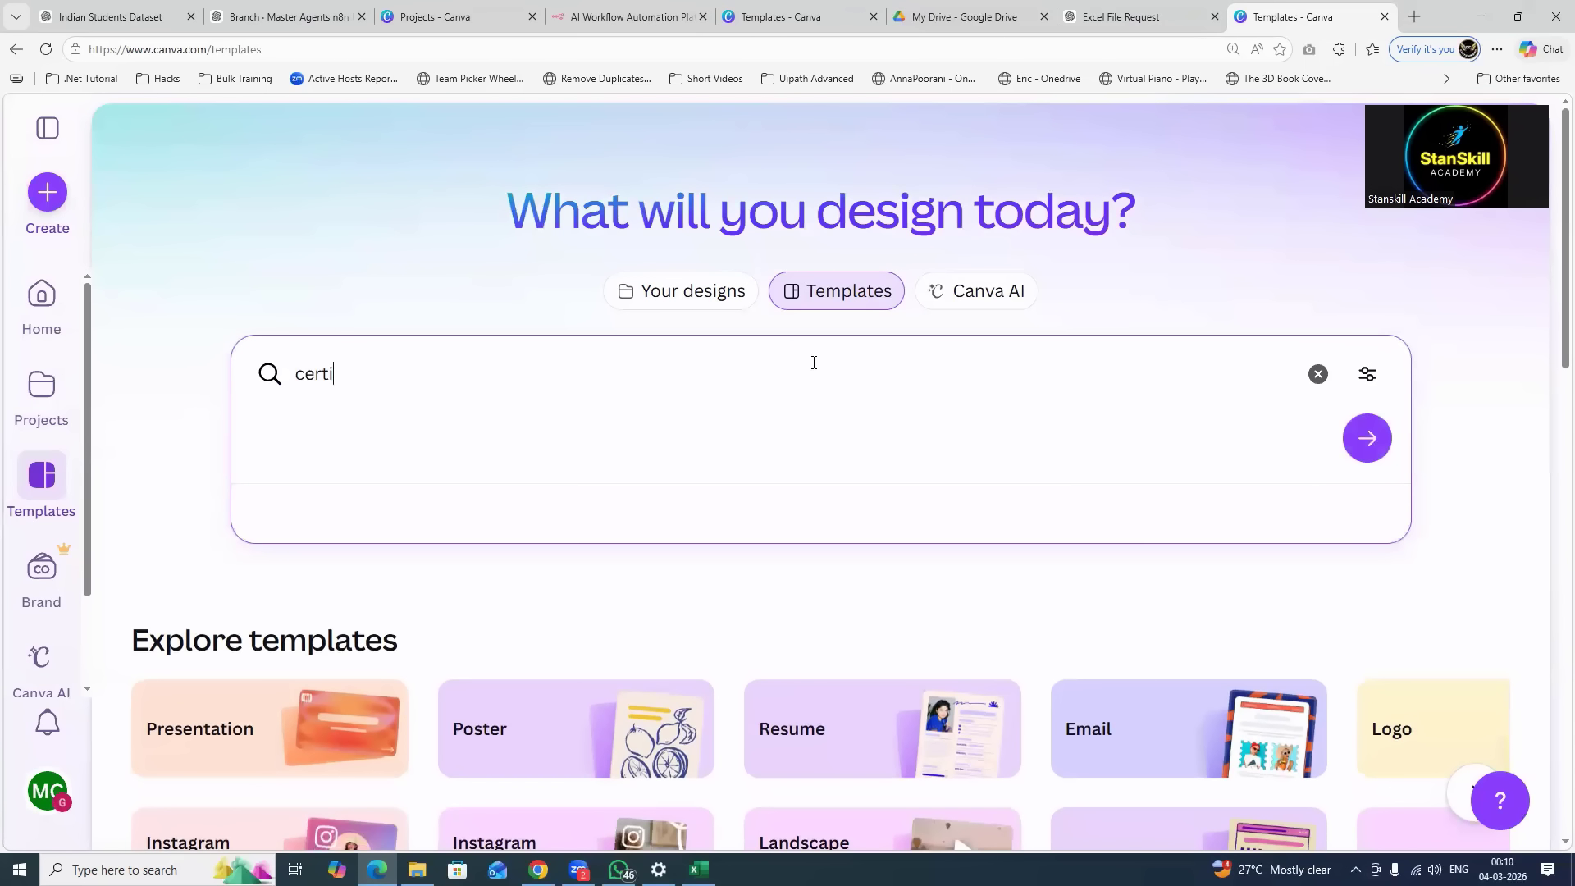
{"action": "type", "text": "ficates"}
{"action": "key", "text": "Return"}
{"action": "left_click", "coordinate": [461, 368]}
{"action": "type", "text": "professin"}
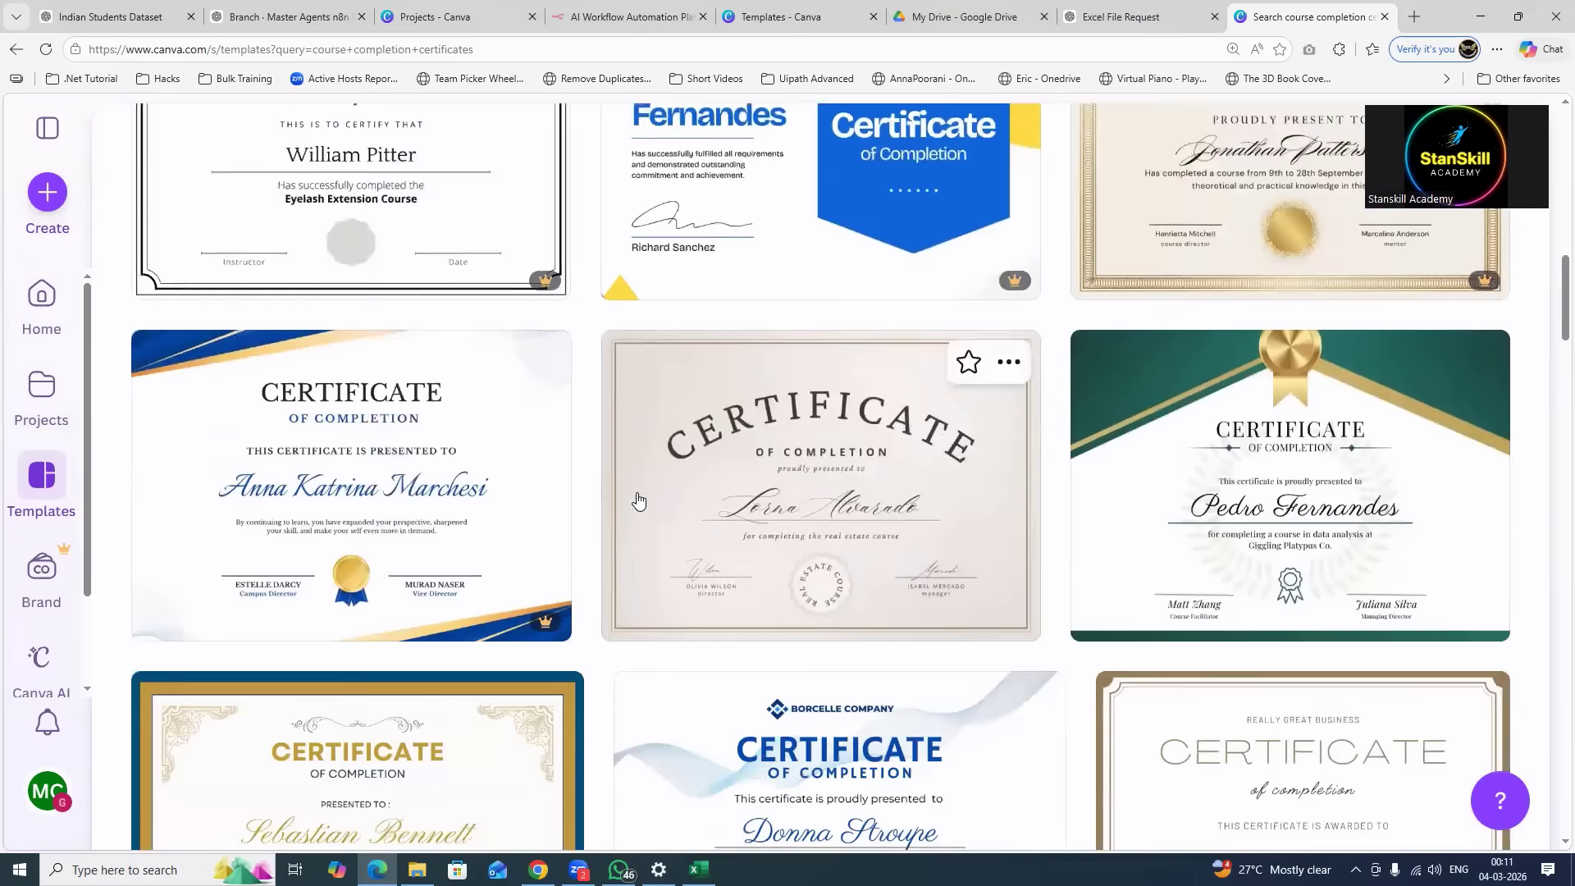
{"action": "scroll", "coordinate": [638, 500], "scroll_direction": "down", "scroll_amount": 15}
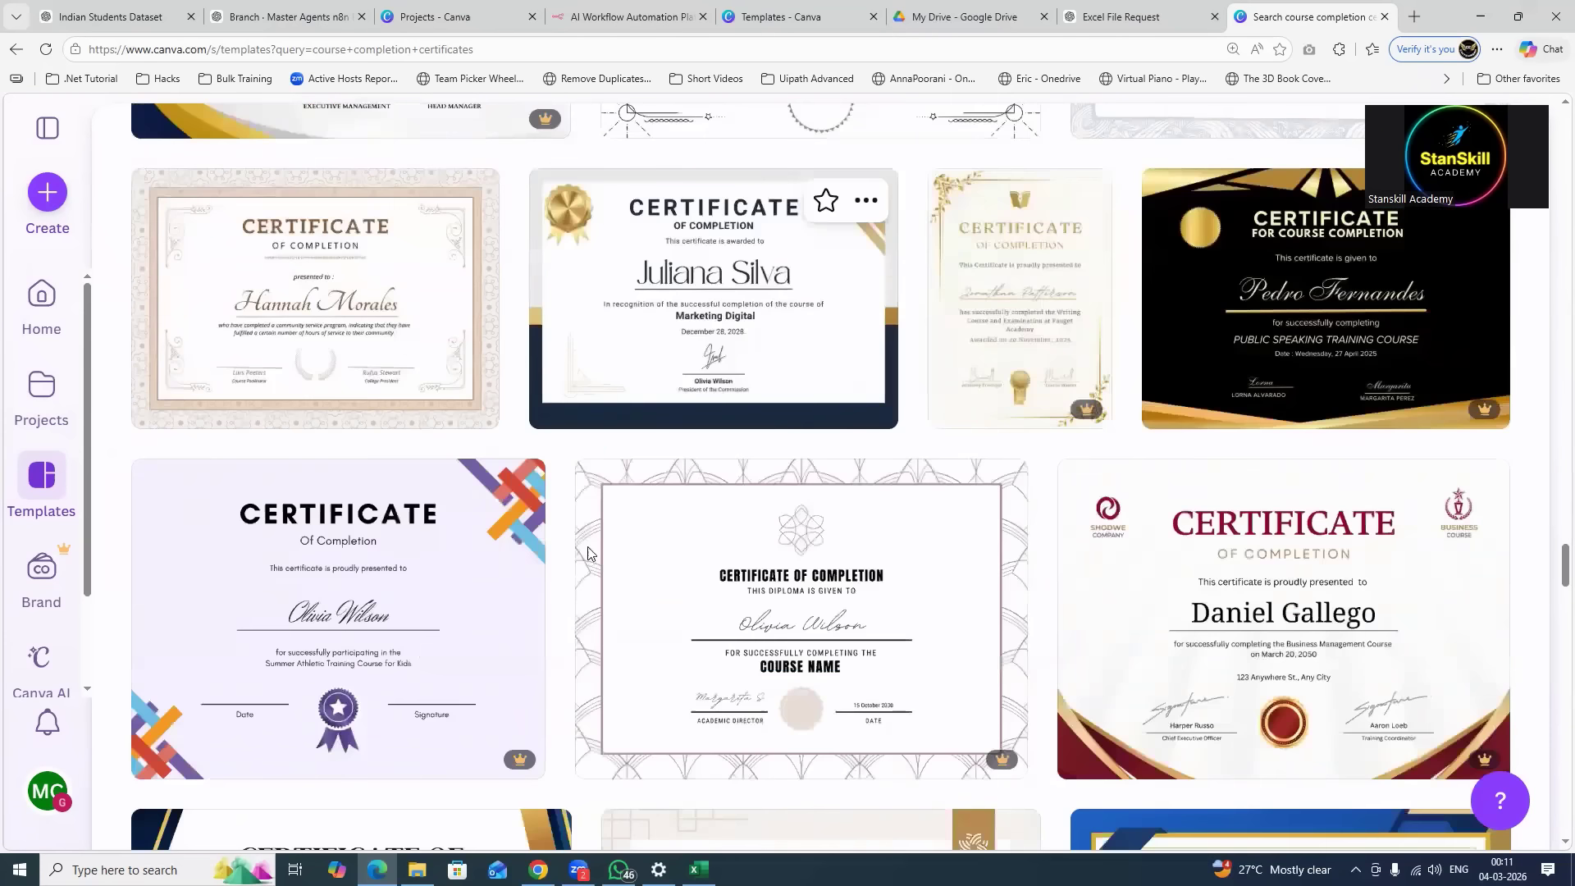
{"action": "scroll", "coordinate": [588, 552], "scroll_direction": "down", "scroll_amount": 5}
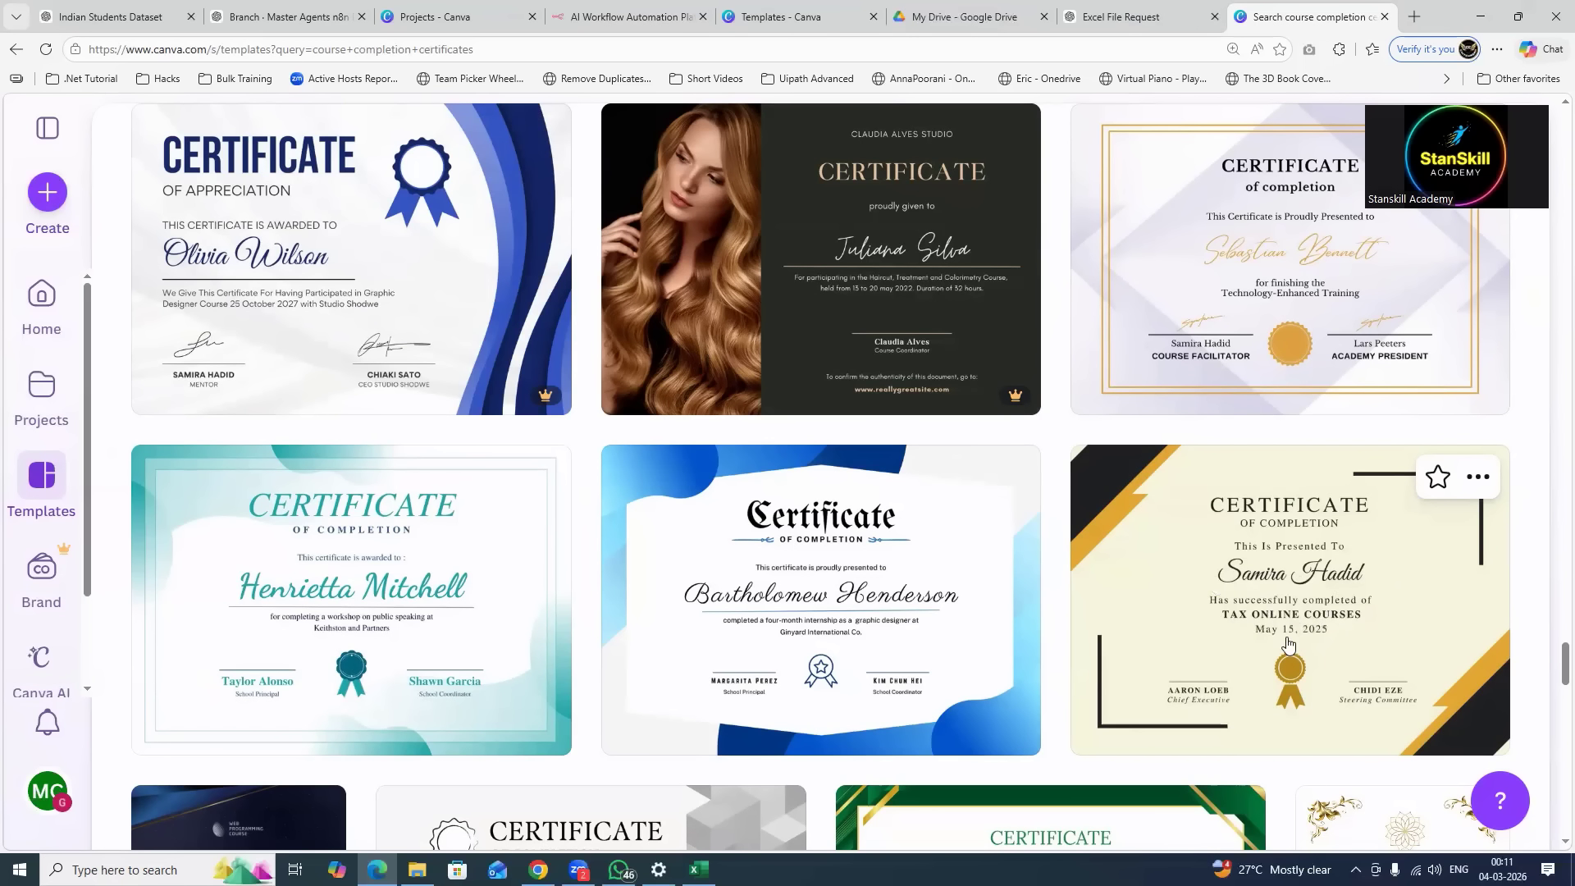
{"action": "left_click", "coordinate": [1283, 586]}
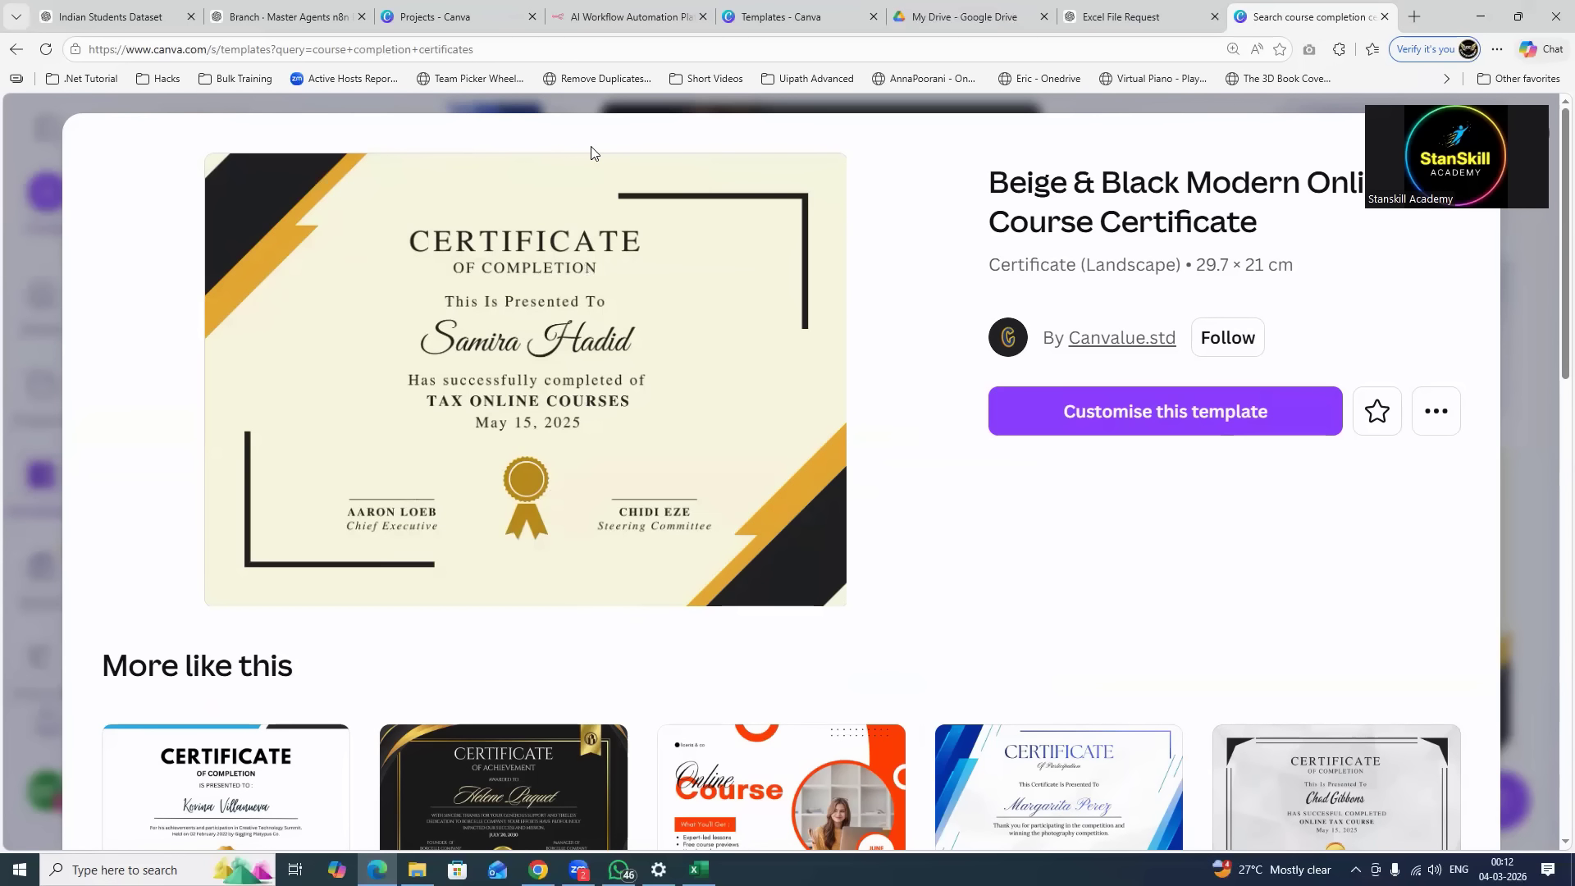
{"action": "left_click", "coordinate": [1127, 18]}
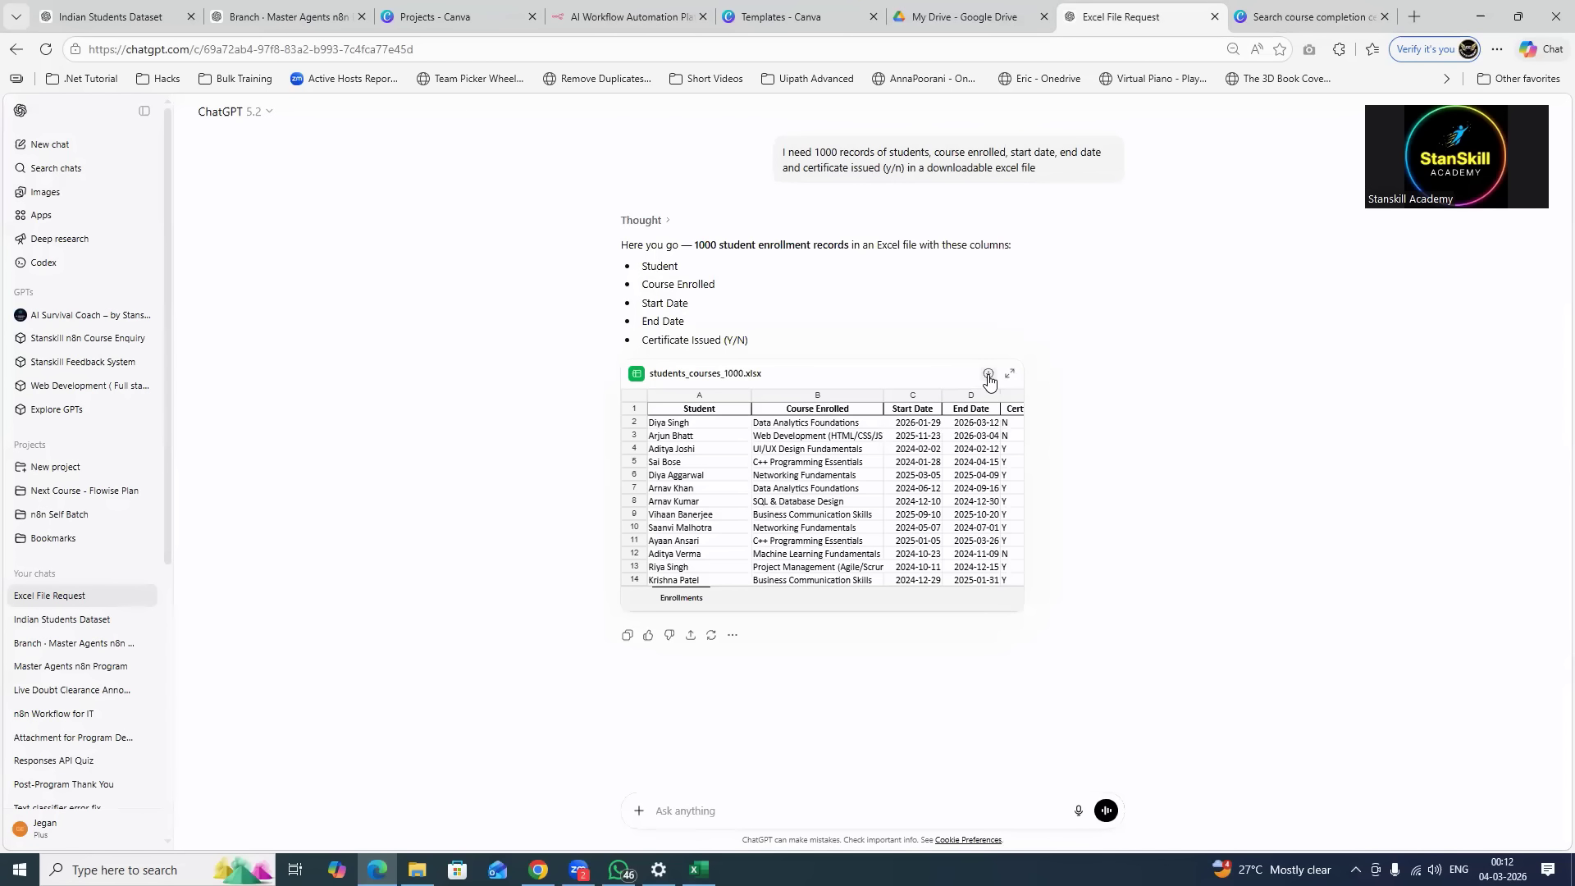
Step: Download students_courses_1000.xlsx from the chat and open it in Excel
{"action": "left_click", "coordinate": [989, 374]}
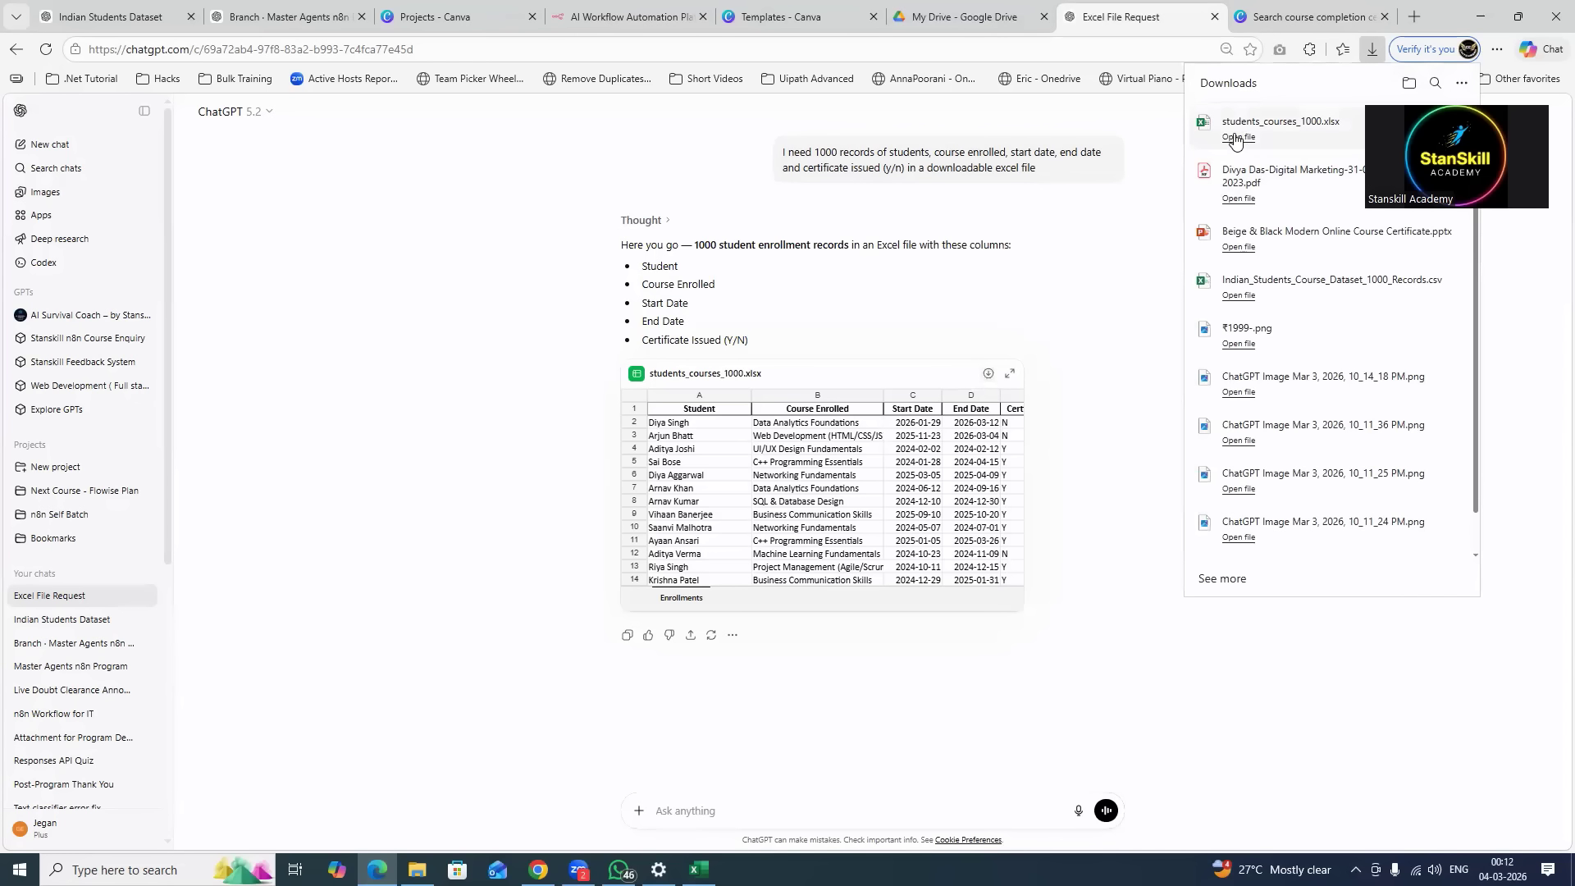
{"action": "left_click", "coordinate": [1236, 138]}
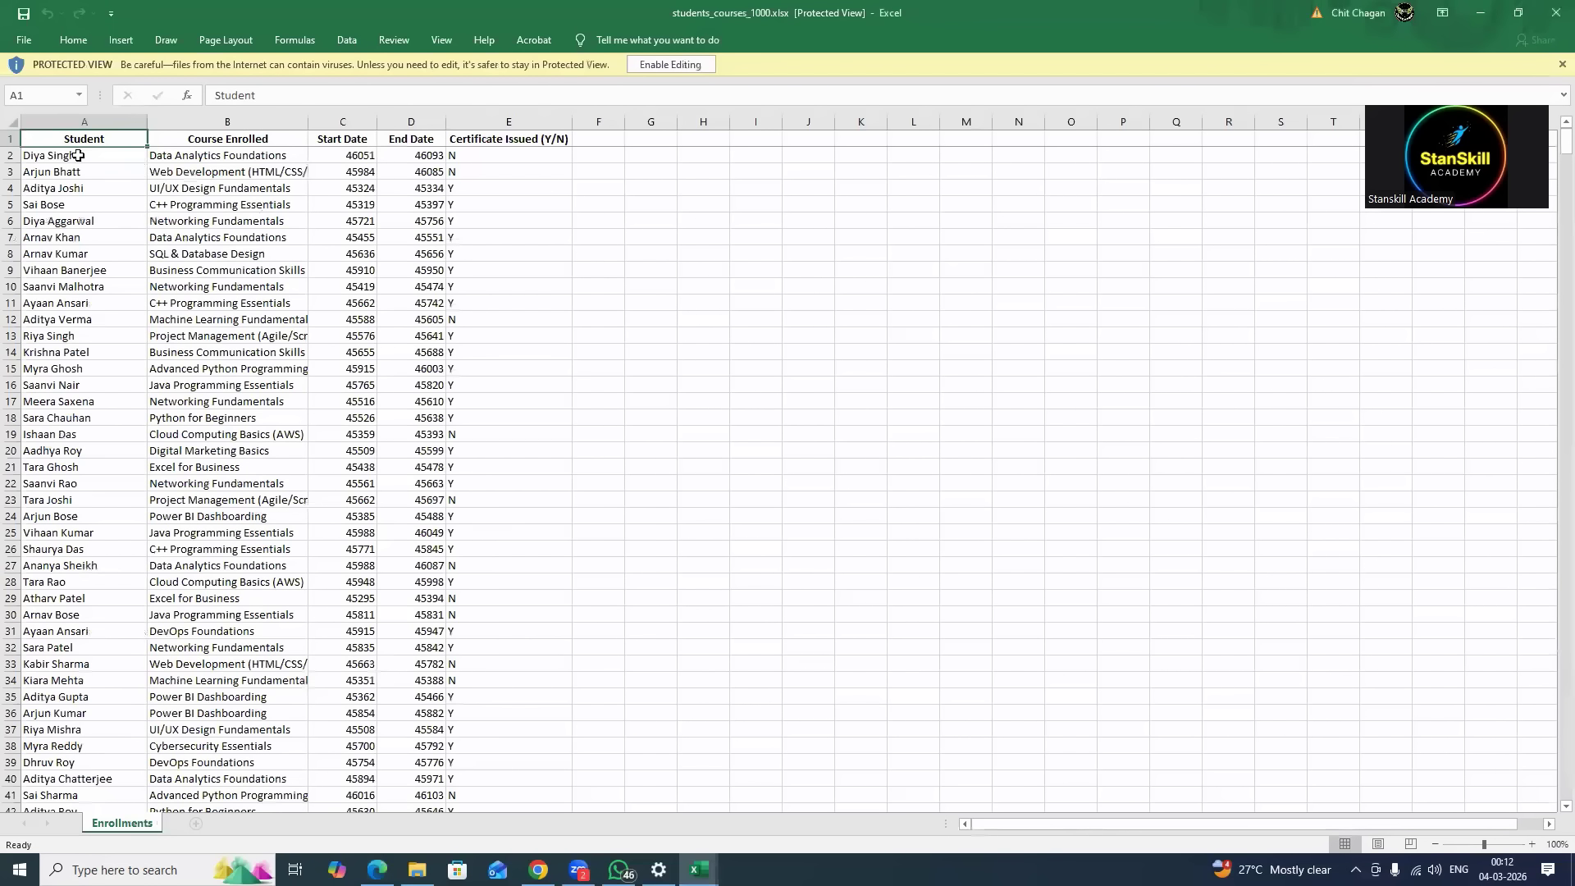
Step: Inspect the raw Start Date and End Date values and enable editing
{"action": "left_click", "coordinate": [227, 122]}
{"action": "left_click", "coordinate": [343, 121]}
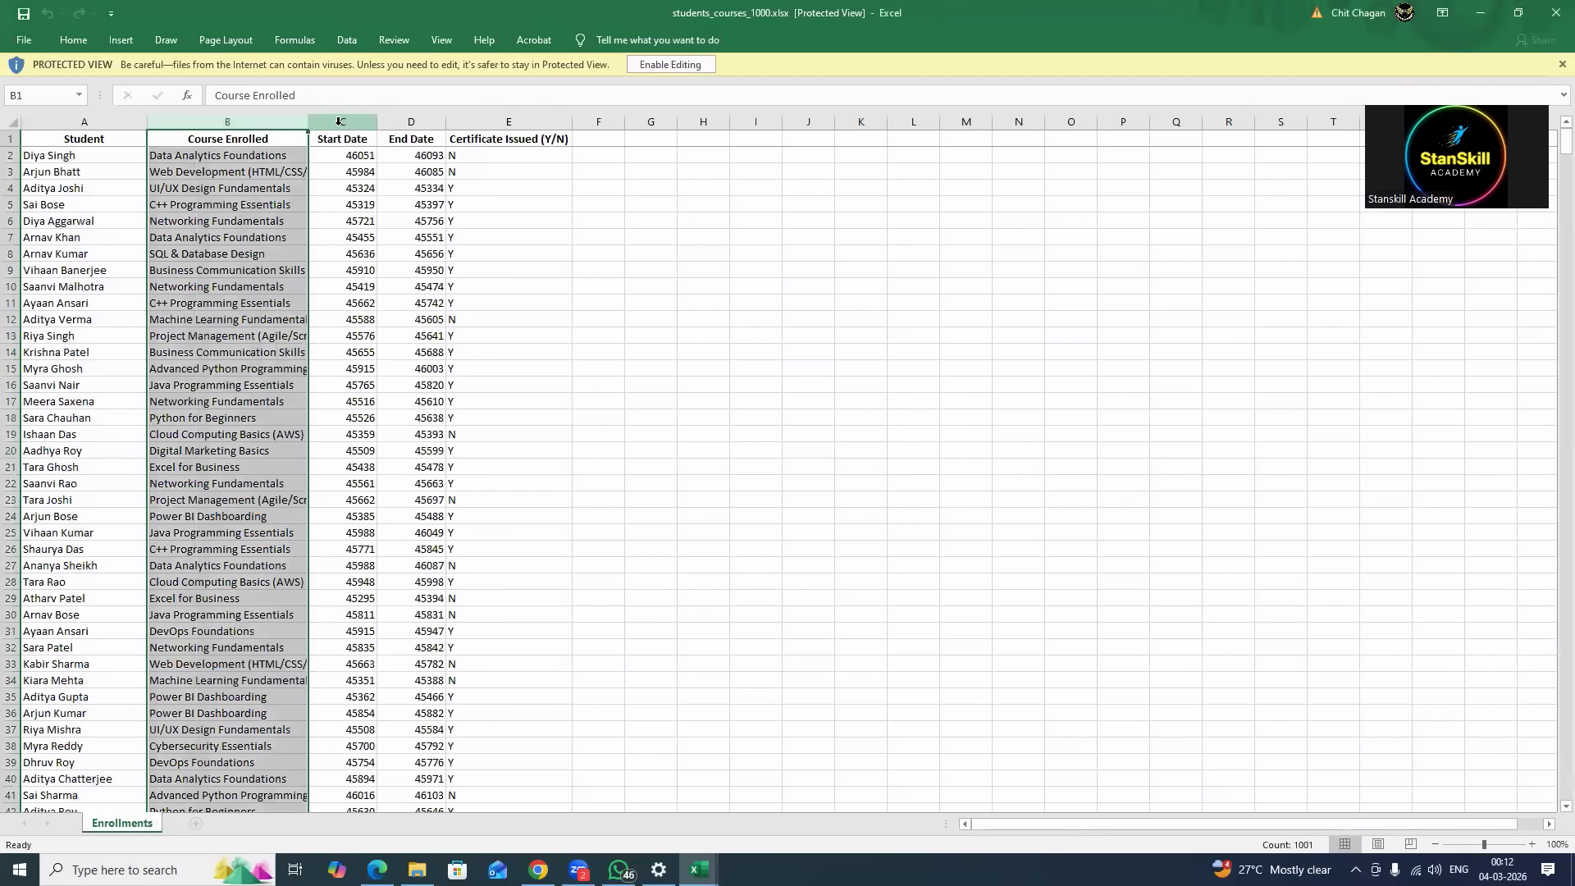
{"action": "left_click", "coordinate": [410, 125]}
{"action": "left_click", "coordinate": [364, 173]}
{"action": "left_click", "coordinate": [422, 186]}
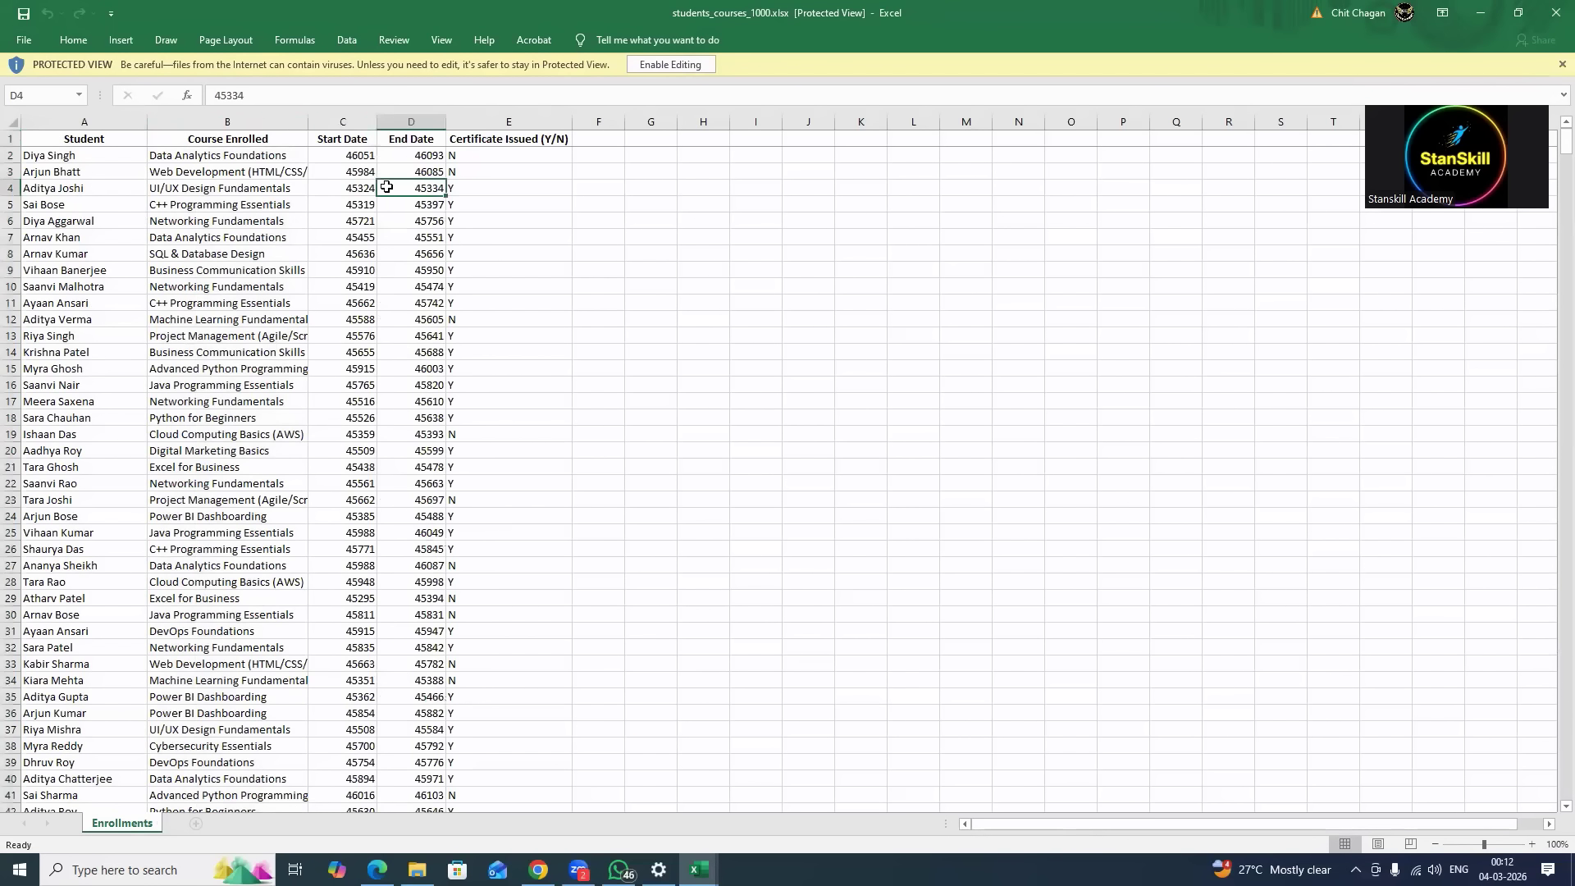
{"action": "left_click", "coordinate": [353, 171]}
{"action": "left_click", "coordinate": [353, 154]}
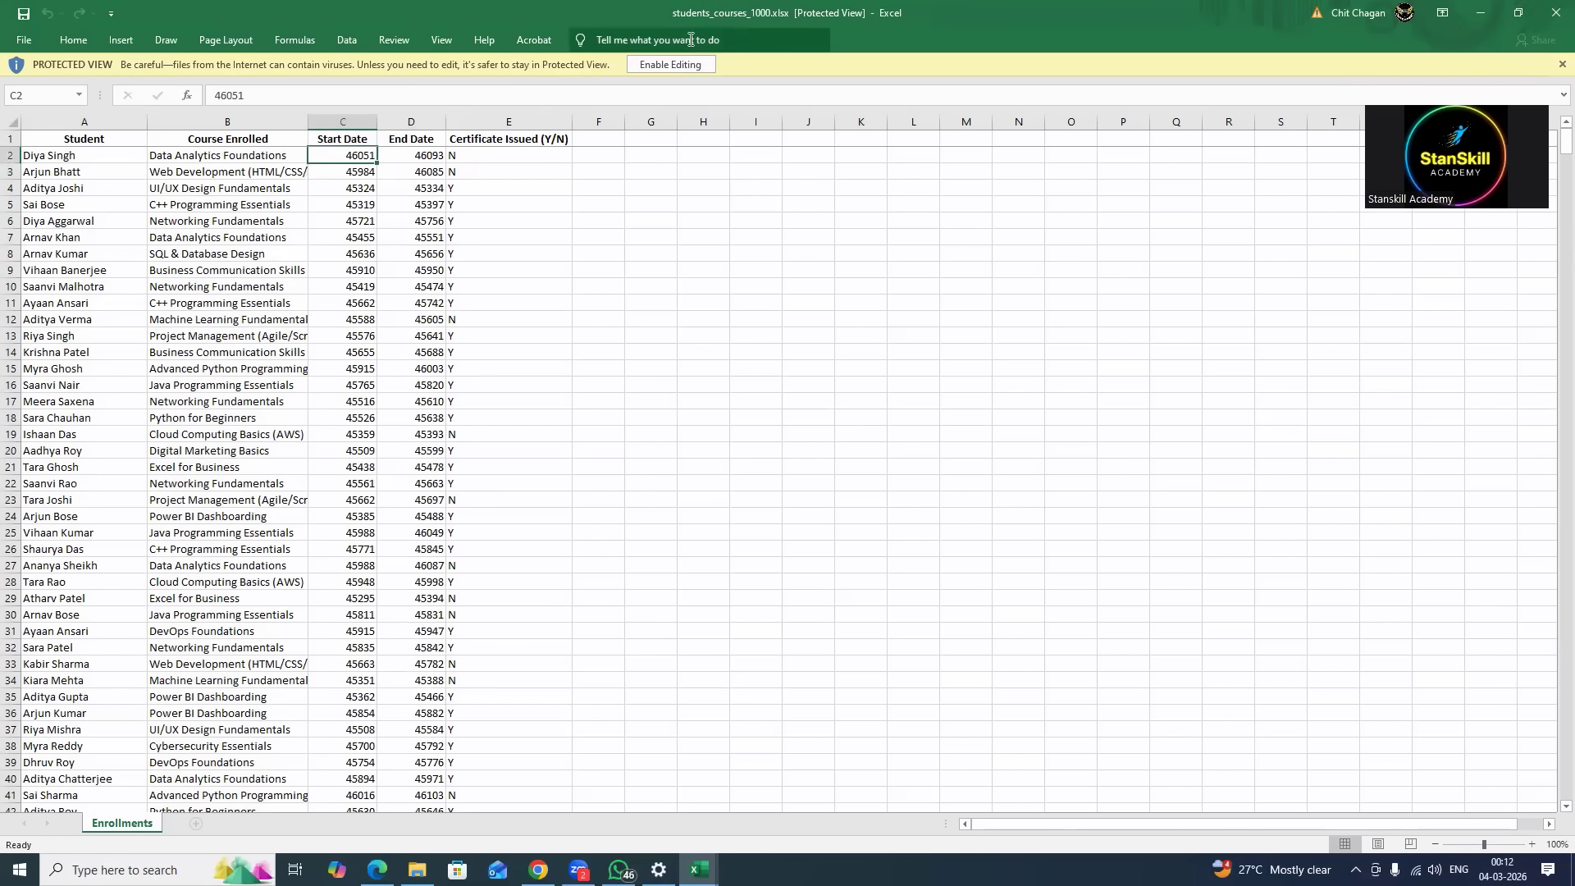
{"action": "left_click", "coordinate": [671, 64]}
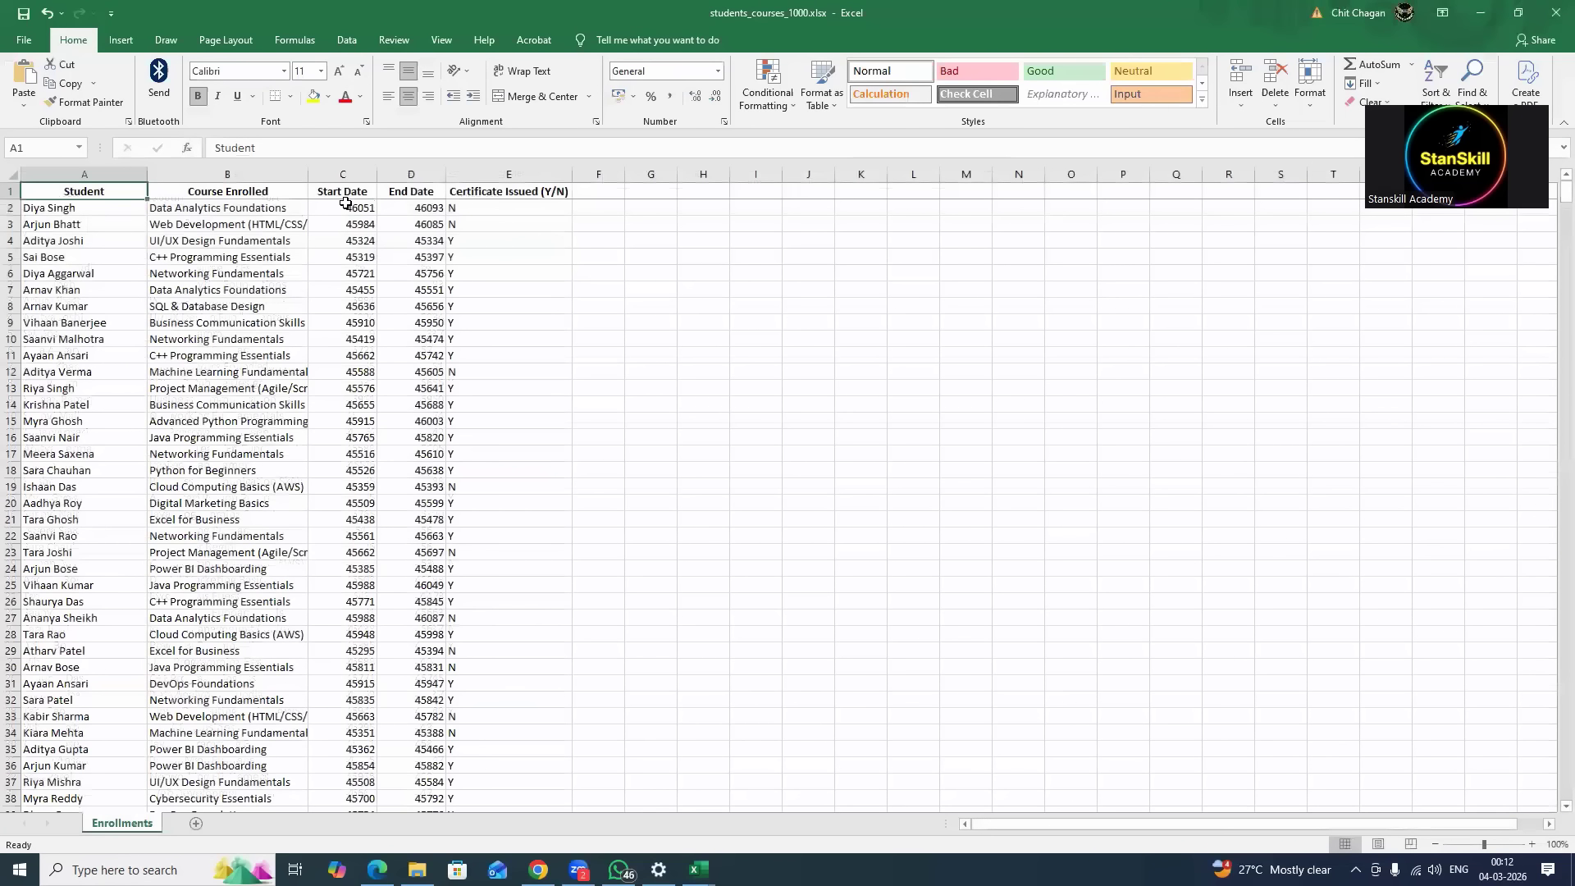
Step: Format C2:D1001 as '14 March 2012' style dates and widen column C
{"action": "left_click", "coordinate": [345, 207]}
{"action": "key", "text": "ctrl+shift+Down"}
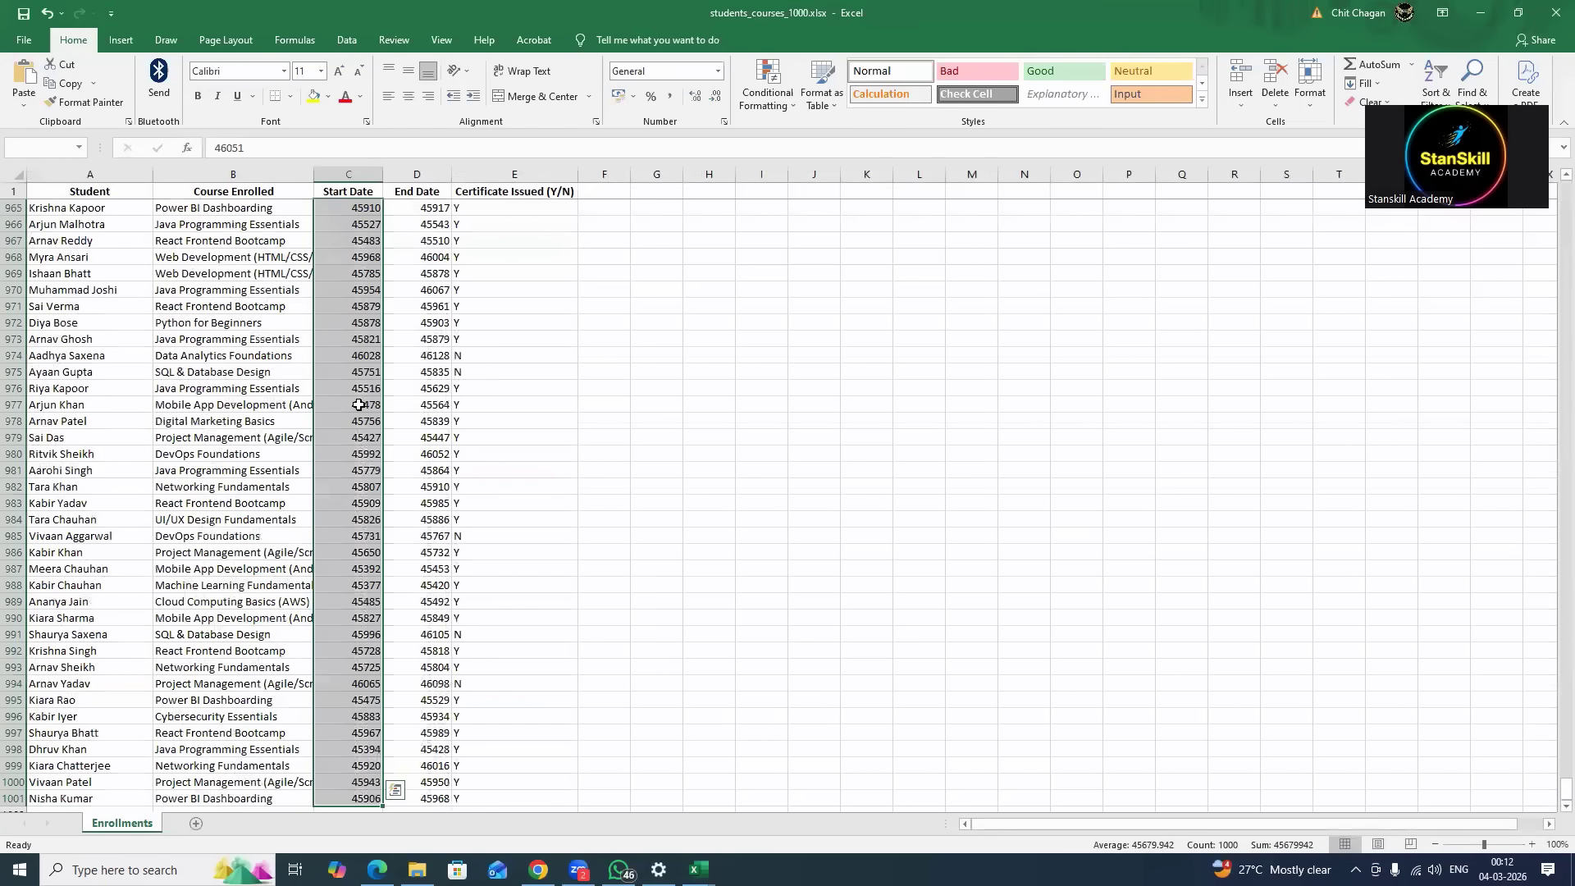
{"action": "key", "text": "shift+Right"}
{"action": "right_click", "coordinate": [359, 405]}
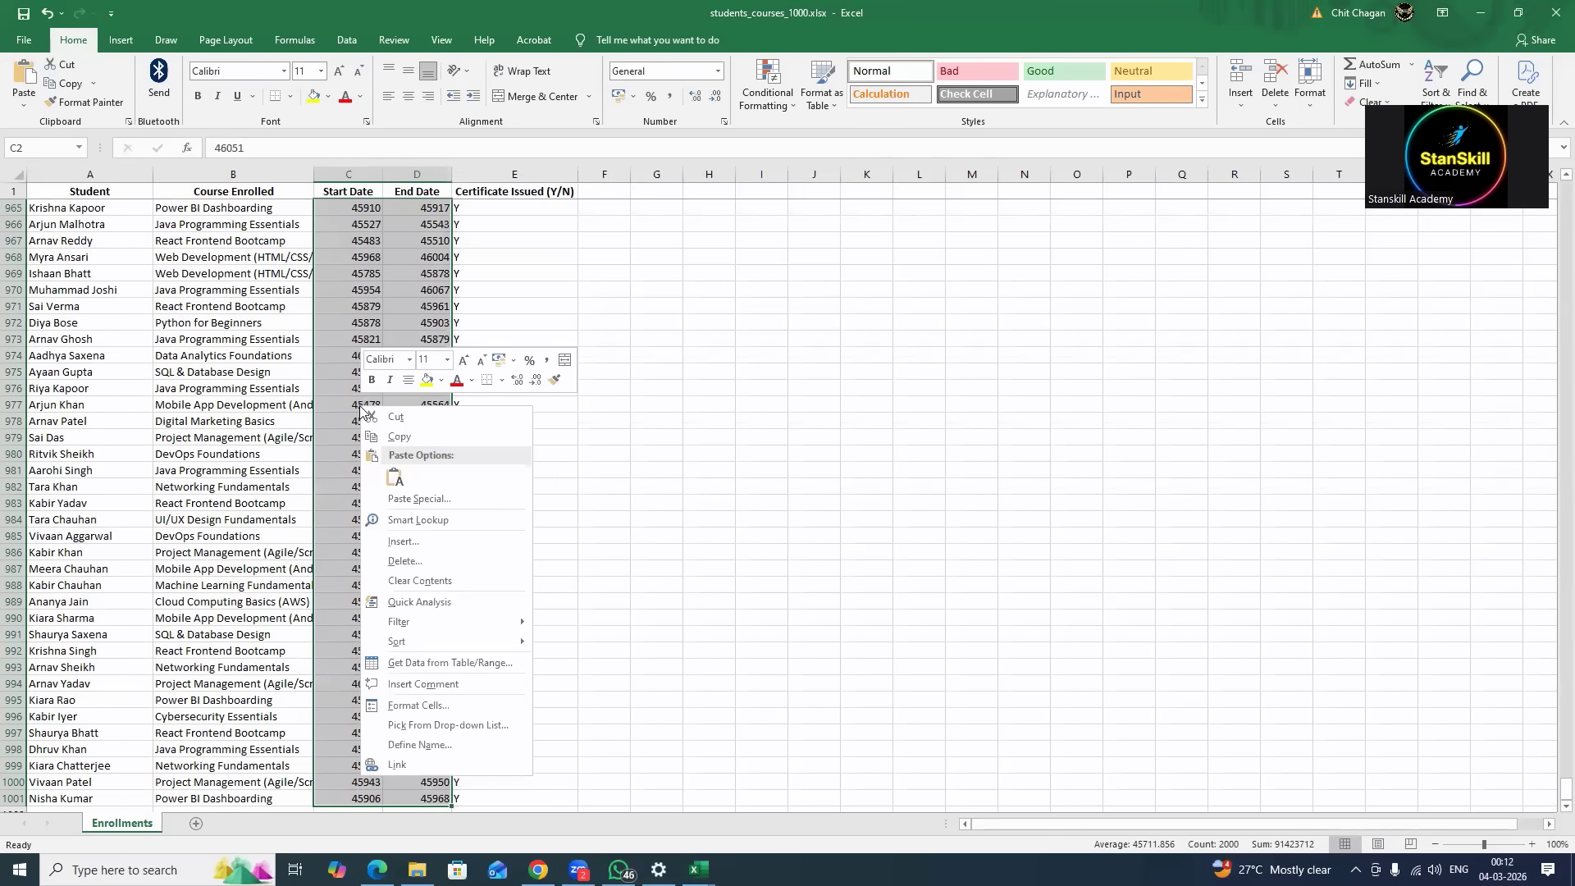
{"action": "left_click", "coordinate": [410, 702]}
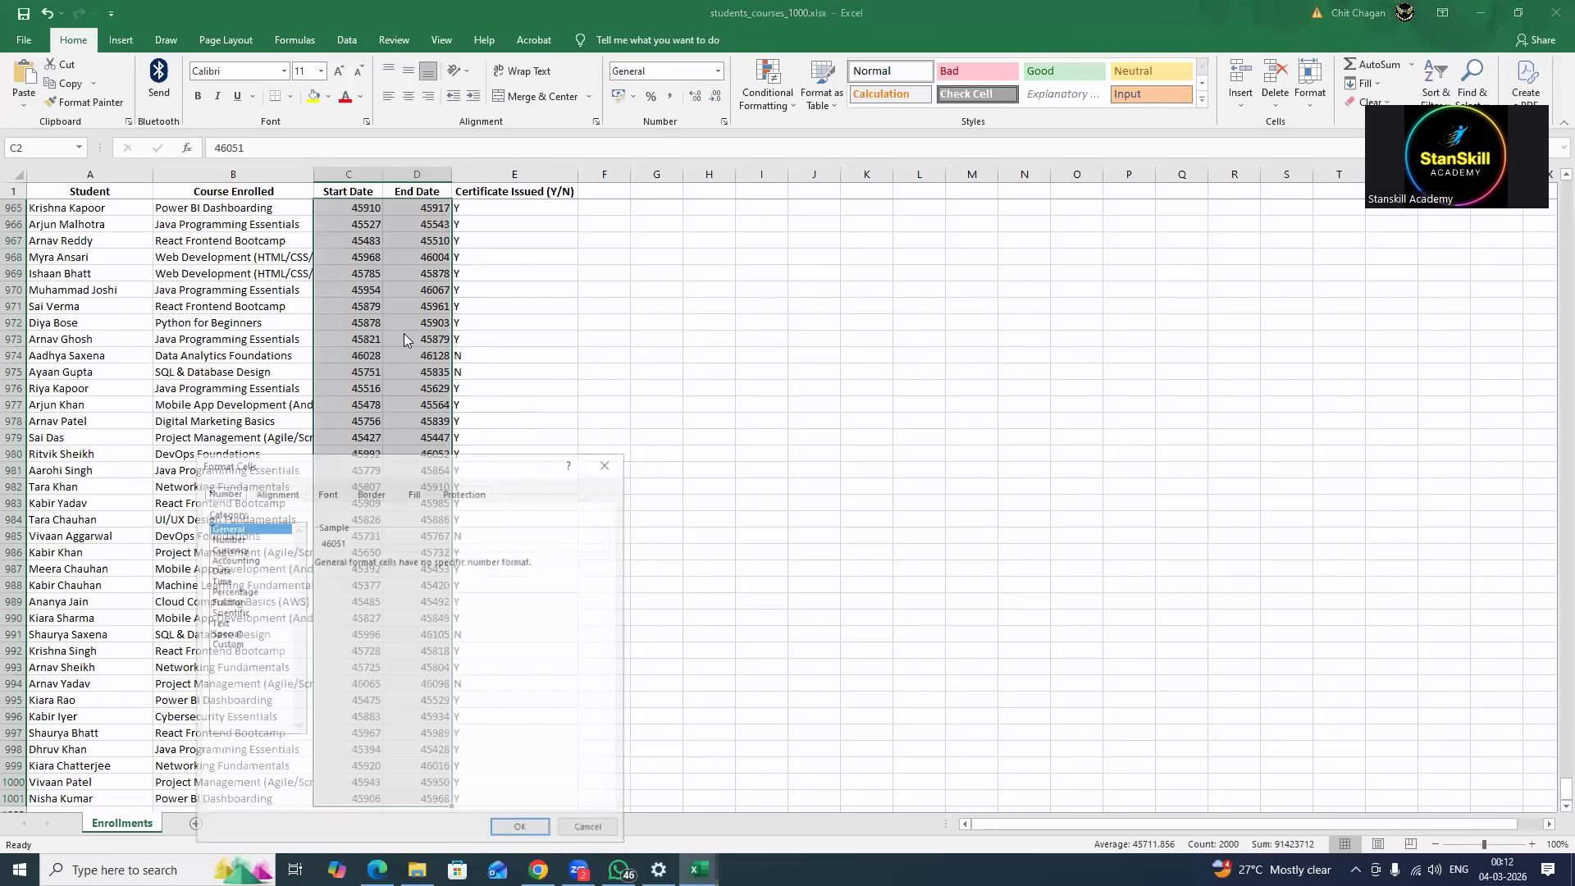
{"action": "left_click", "coordinate": [228, 570]}
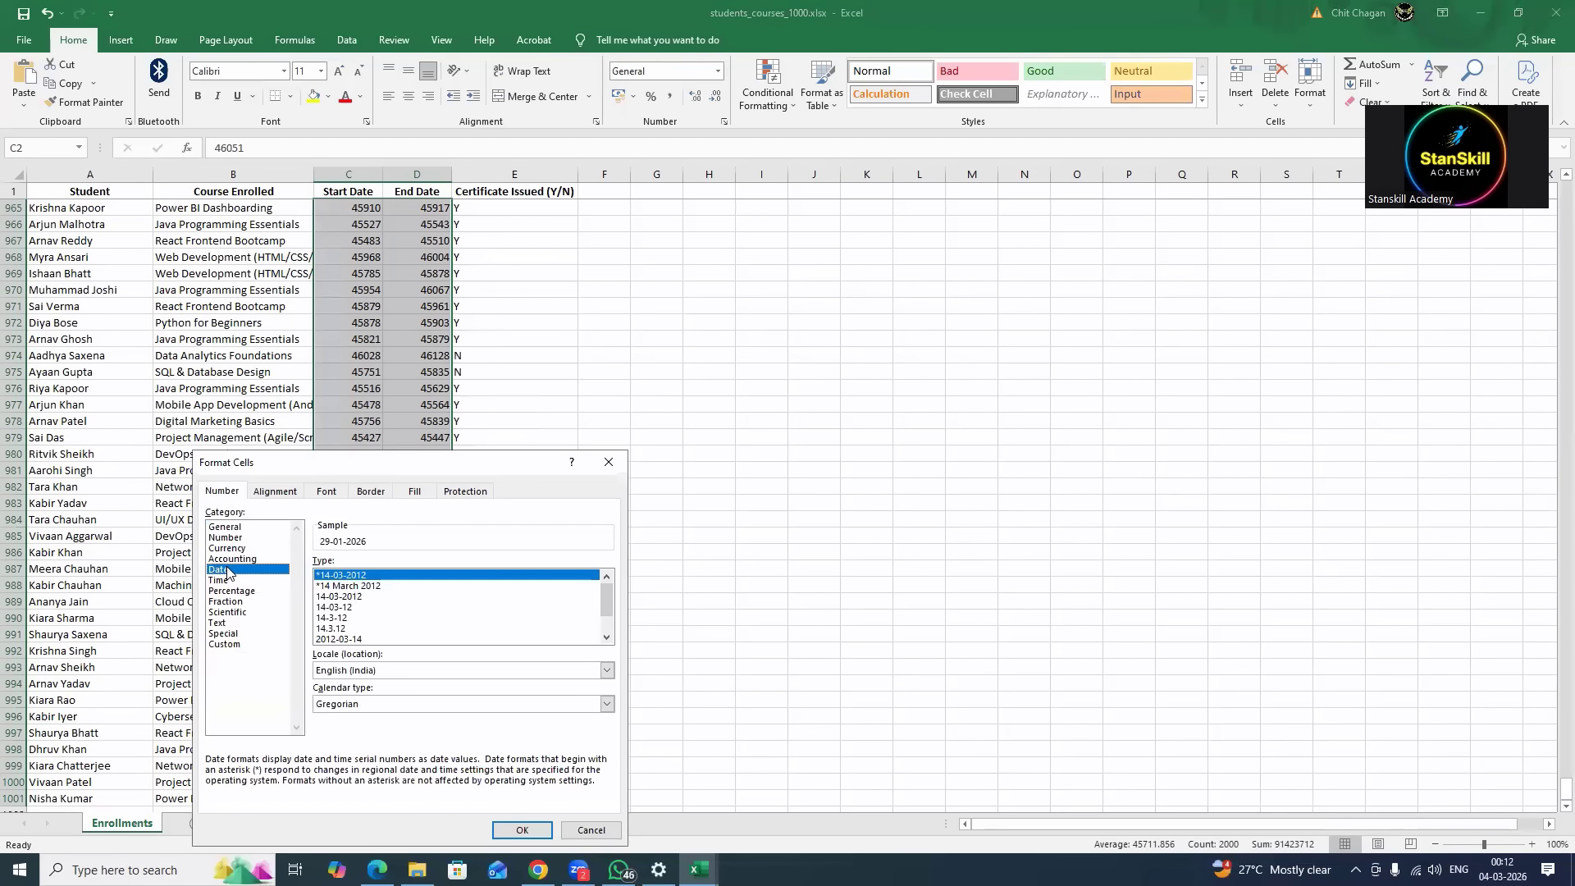
{"action": "left_click", "coordinate": [344, 586]}
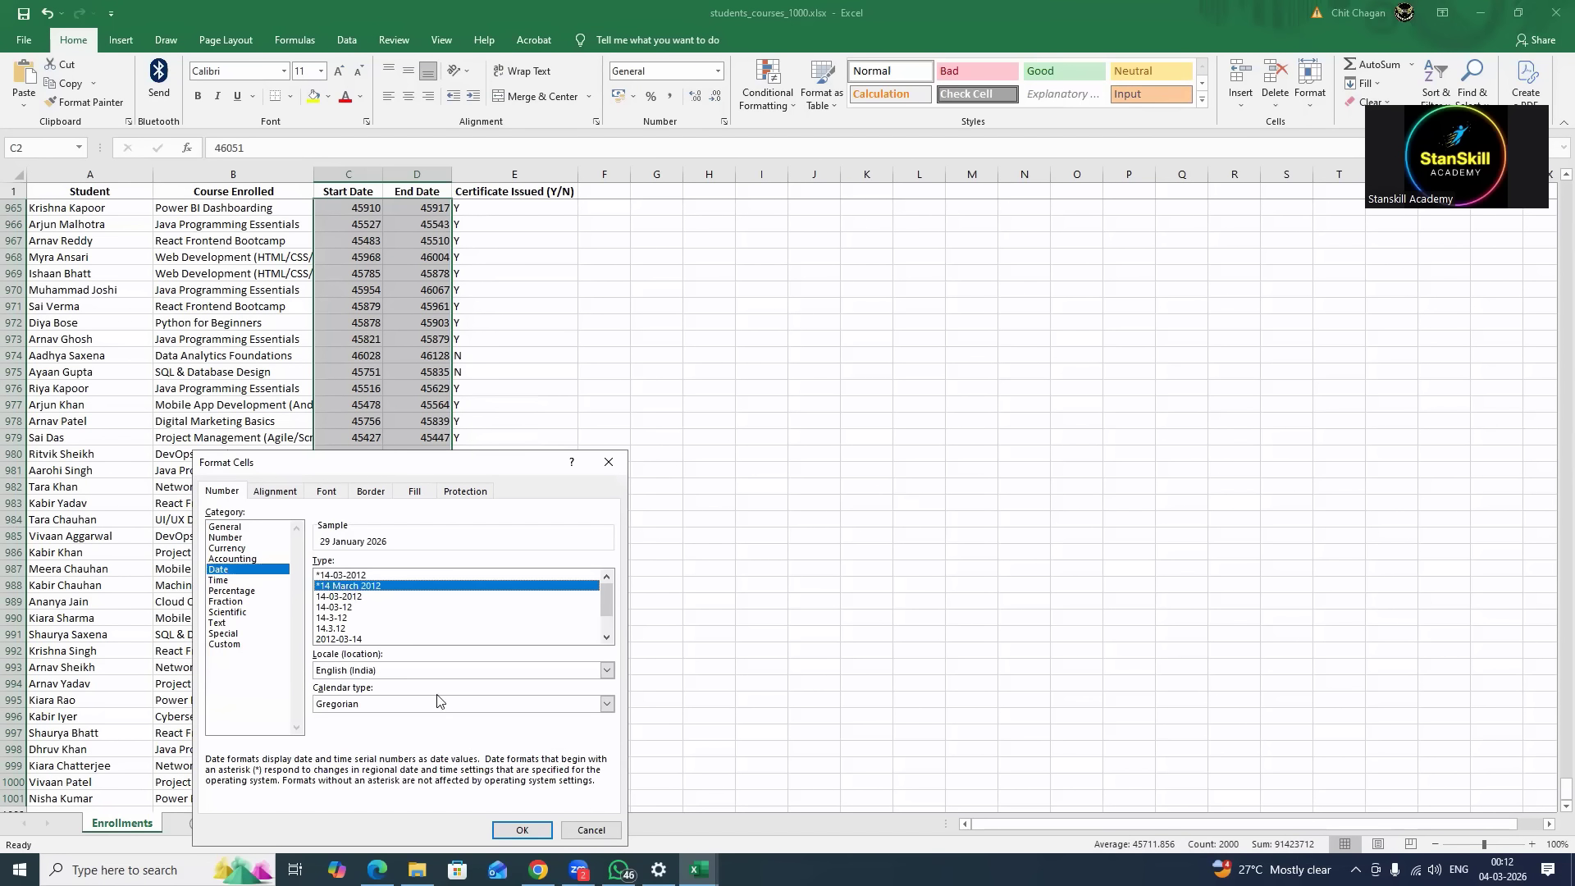
{"action": "left_click", "coordinate": [521, 830]}
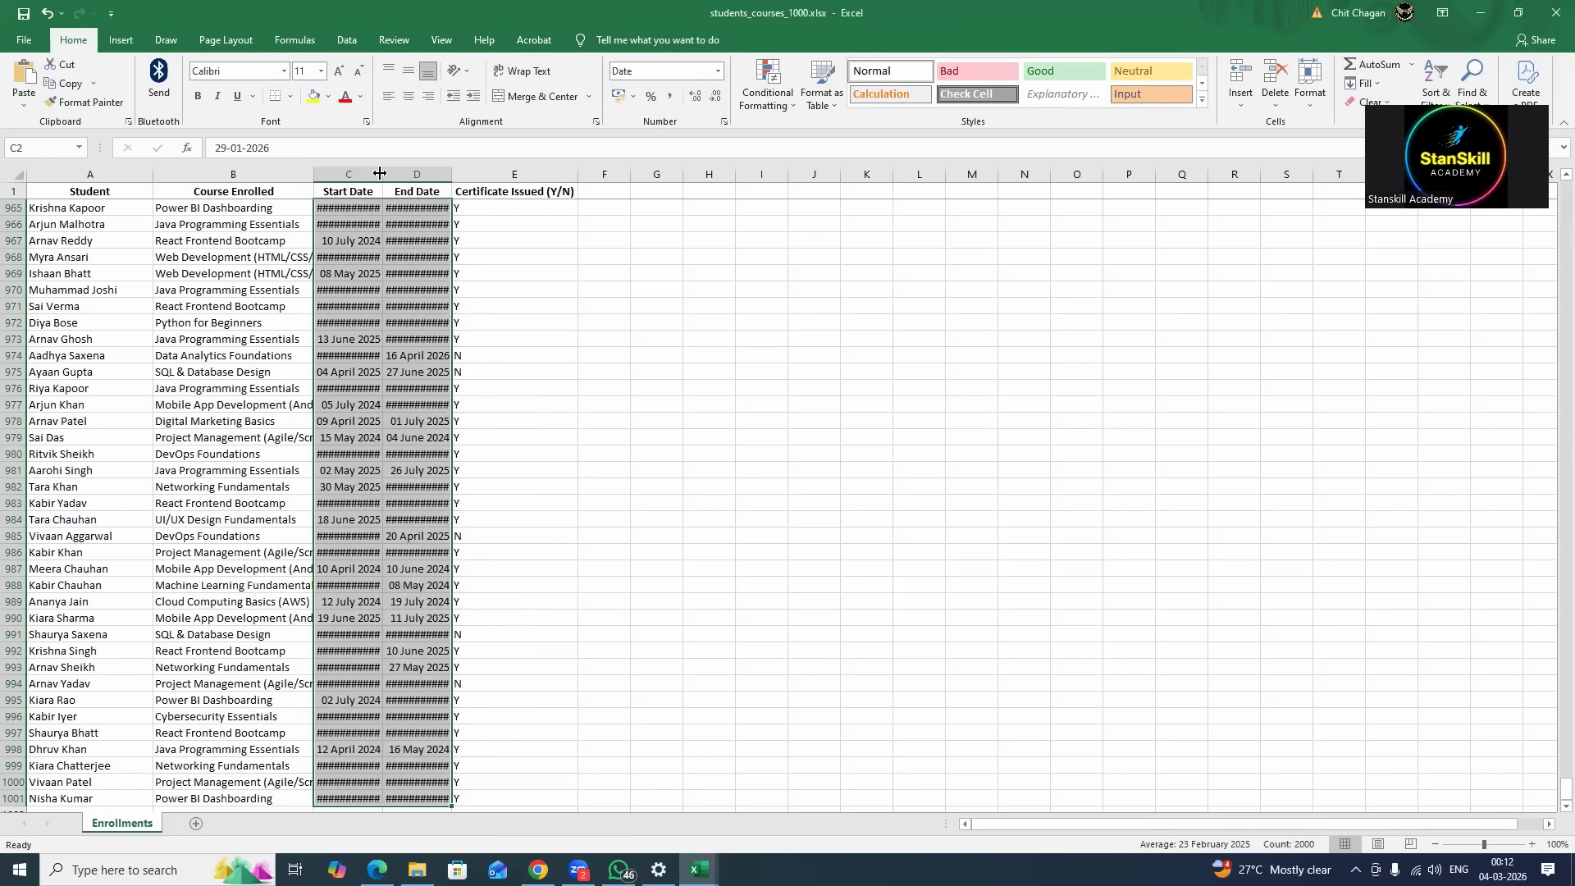
{"action": "left_click_drag", "start_coordinate": [383, 174], "coordinate": [549, 175]}
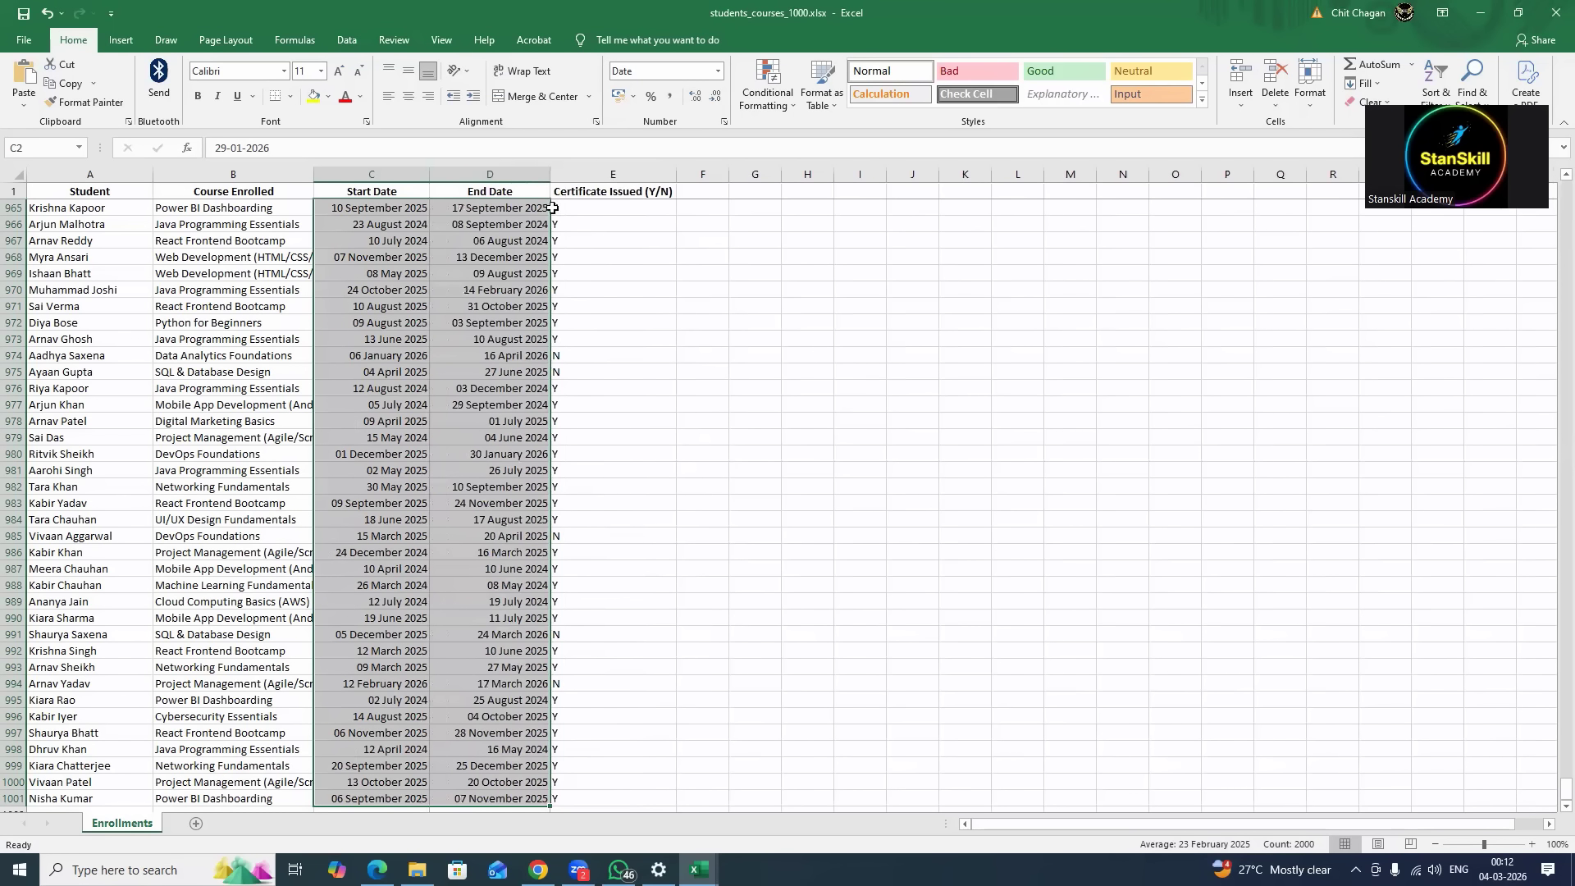
Step: Review the student, course and date columns down to the last record
{"action": "left_click", "coordinate": [567, 332]}
{"action": "left_click", "coordinate": [596, 206]}
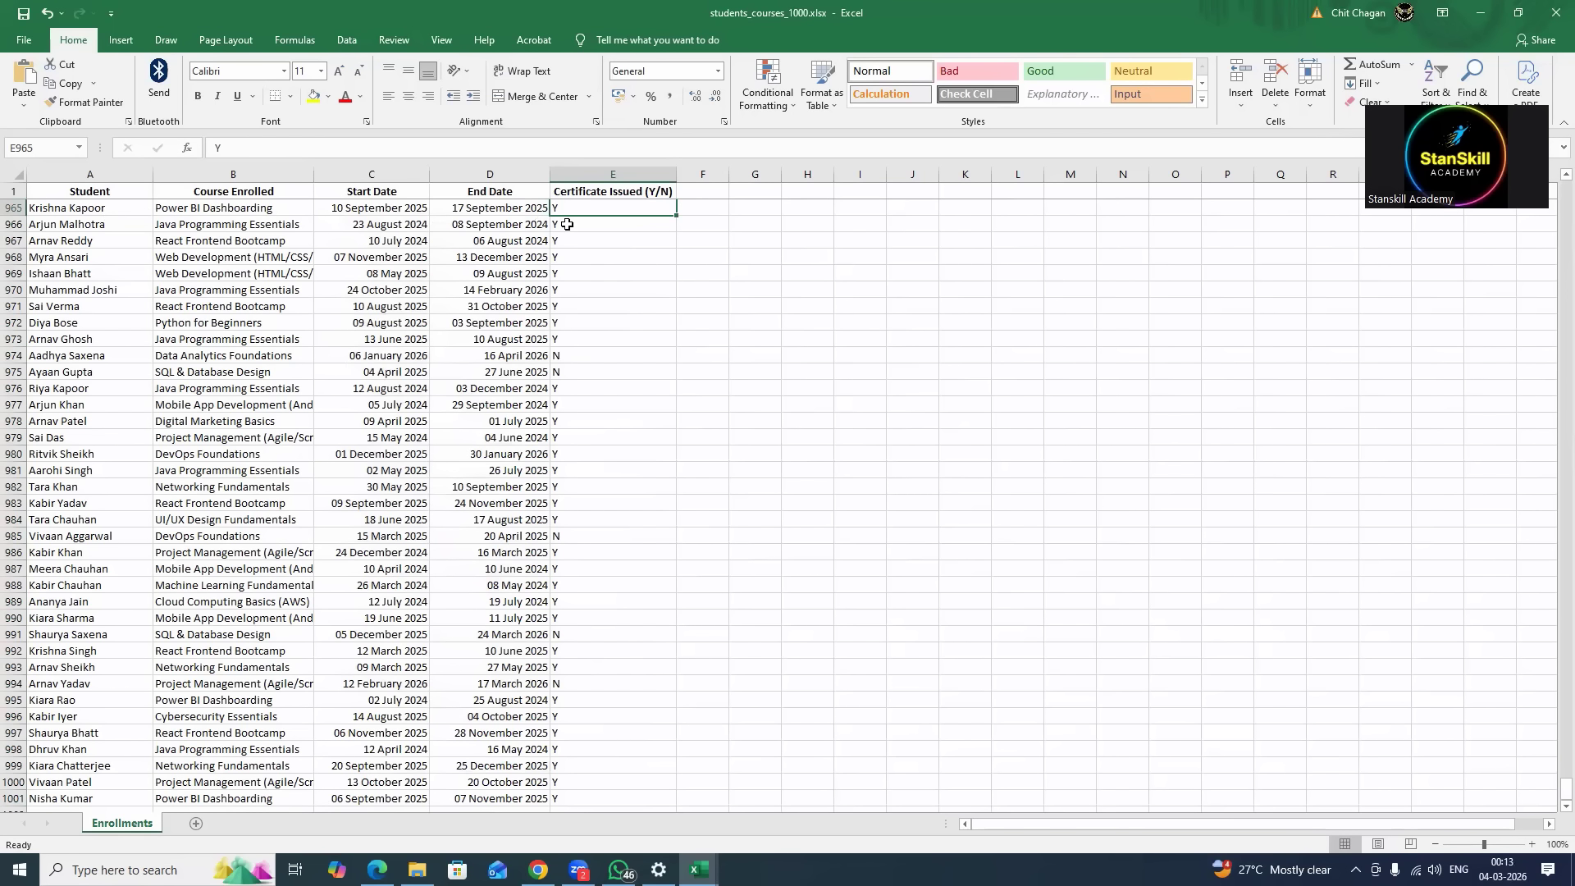
{"action": "left_click", "coordinate": [63, 355]}
{"action": "key", "text": "ctrl+Down"}
{"action": "key", "text": "ctrl+Up"}
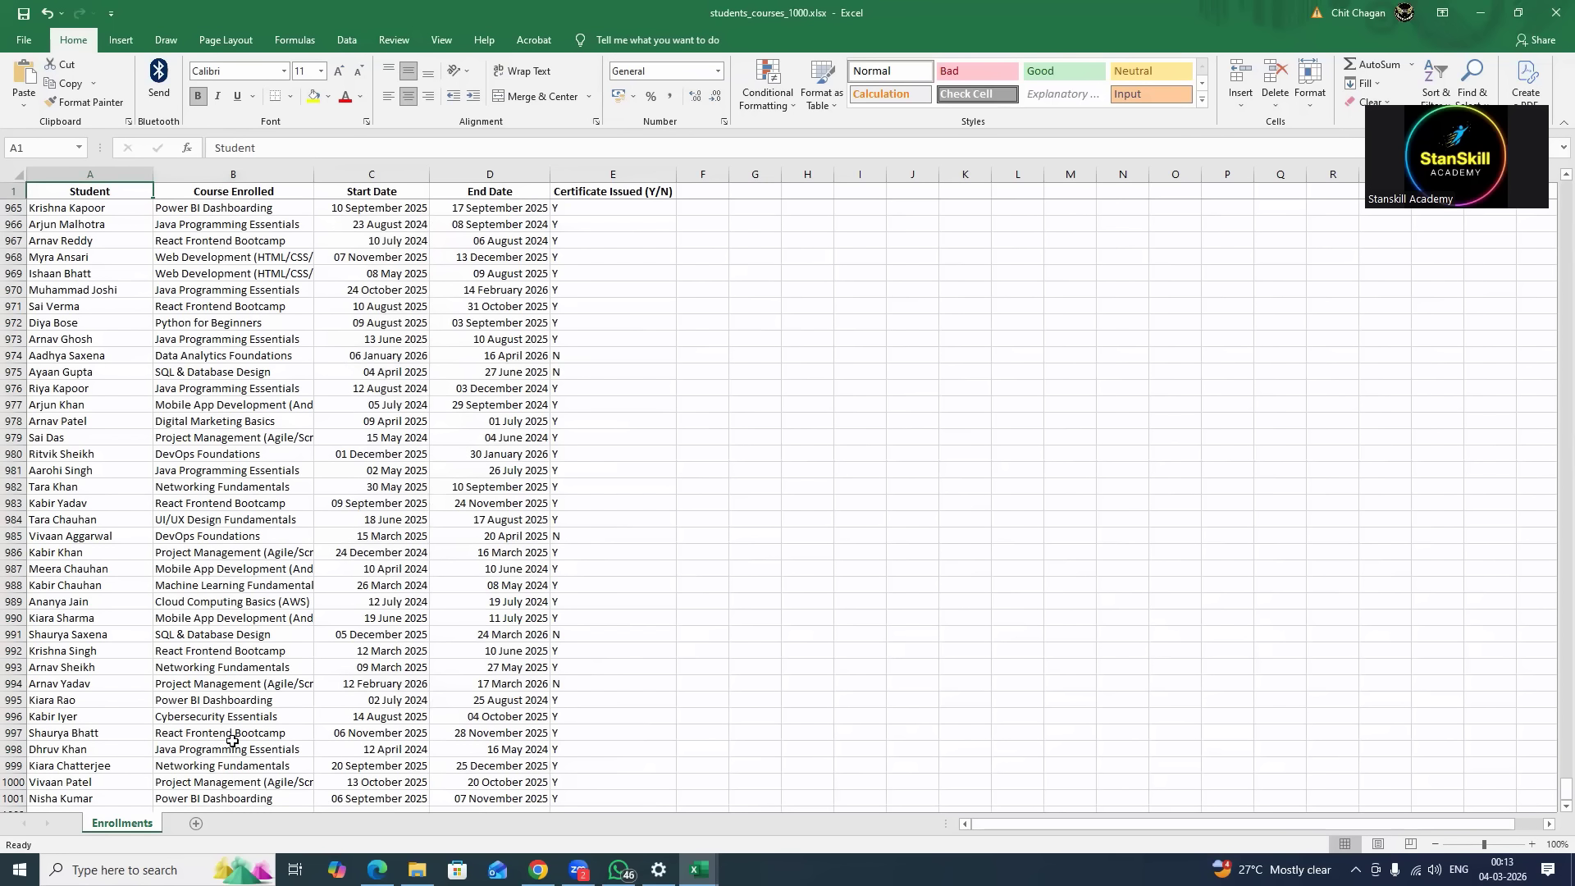
{"action": "left_click_drag", "start_coordinate": [232, 741], "coordinate": [247, 340]}
{"action": "left_click_drag", "start_coordinate": [394, 699], "coordinate": [385, 322]}
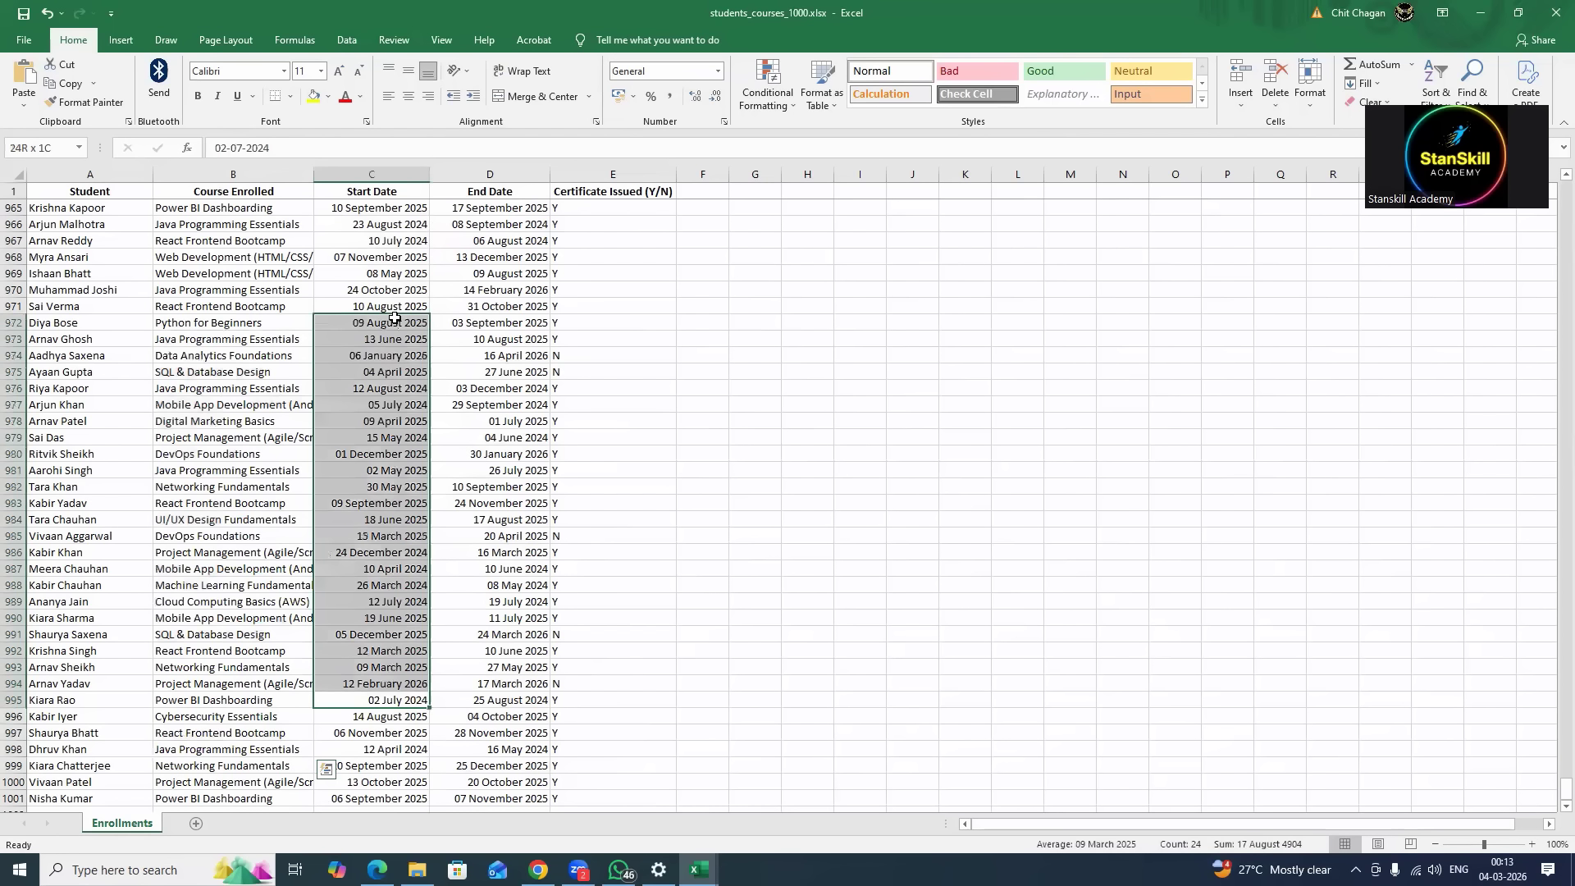
{"action": "left_click_drag", "start_coordinate": [514, 661], "coordinate": [514, 291]}
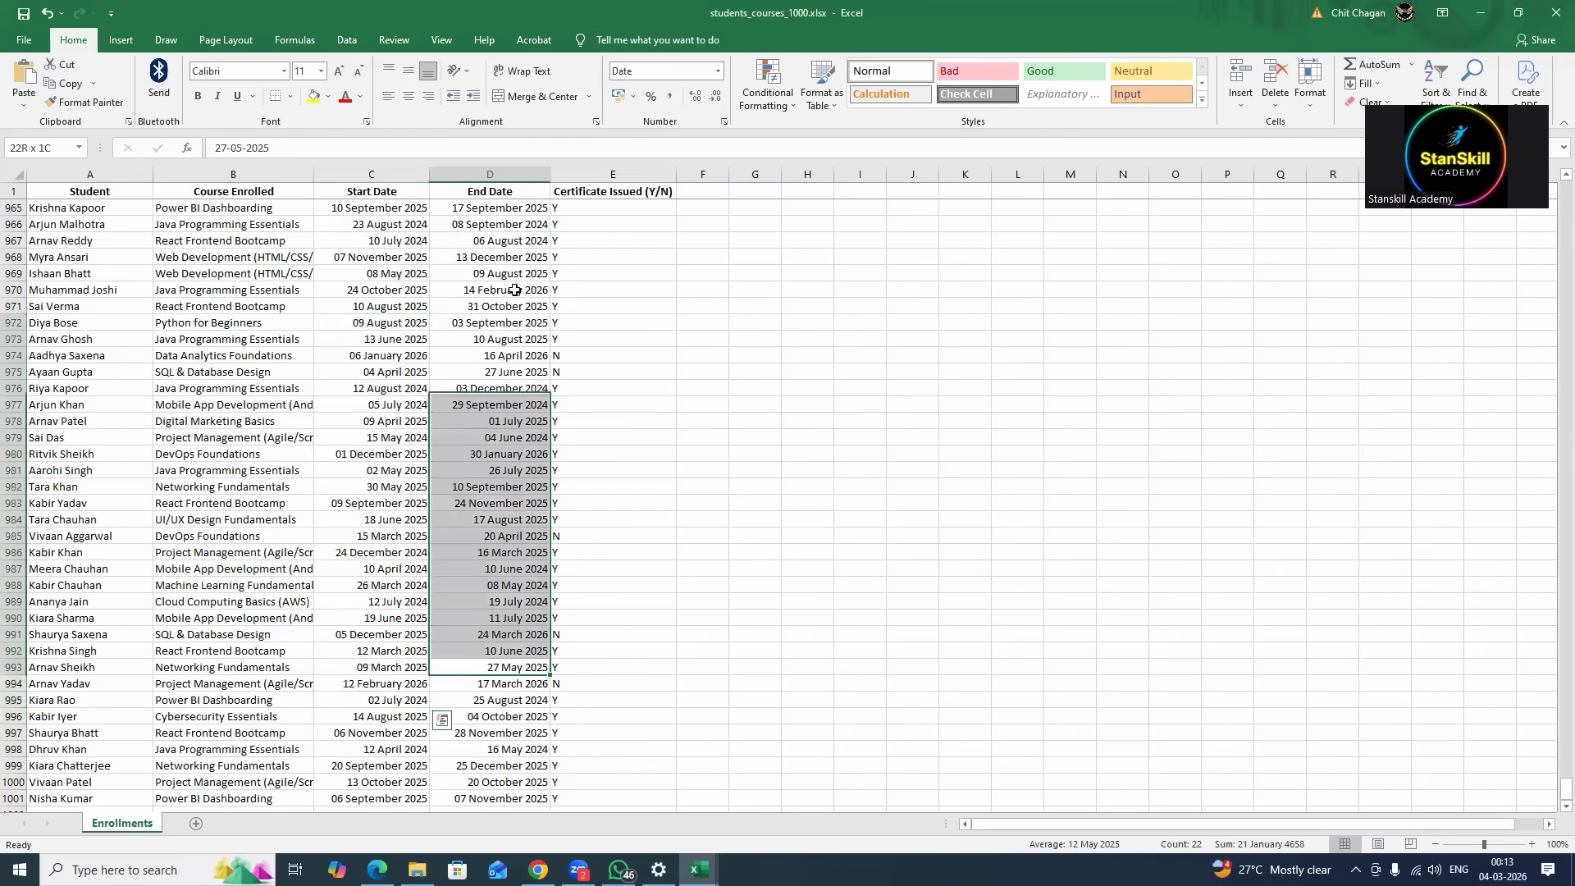
{"action": "left_click", "coordinate": [660, 302]}
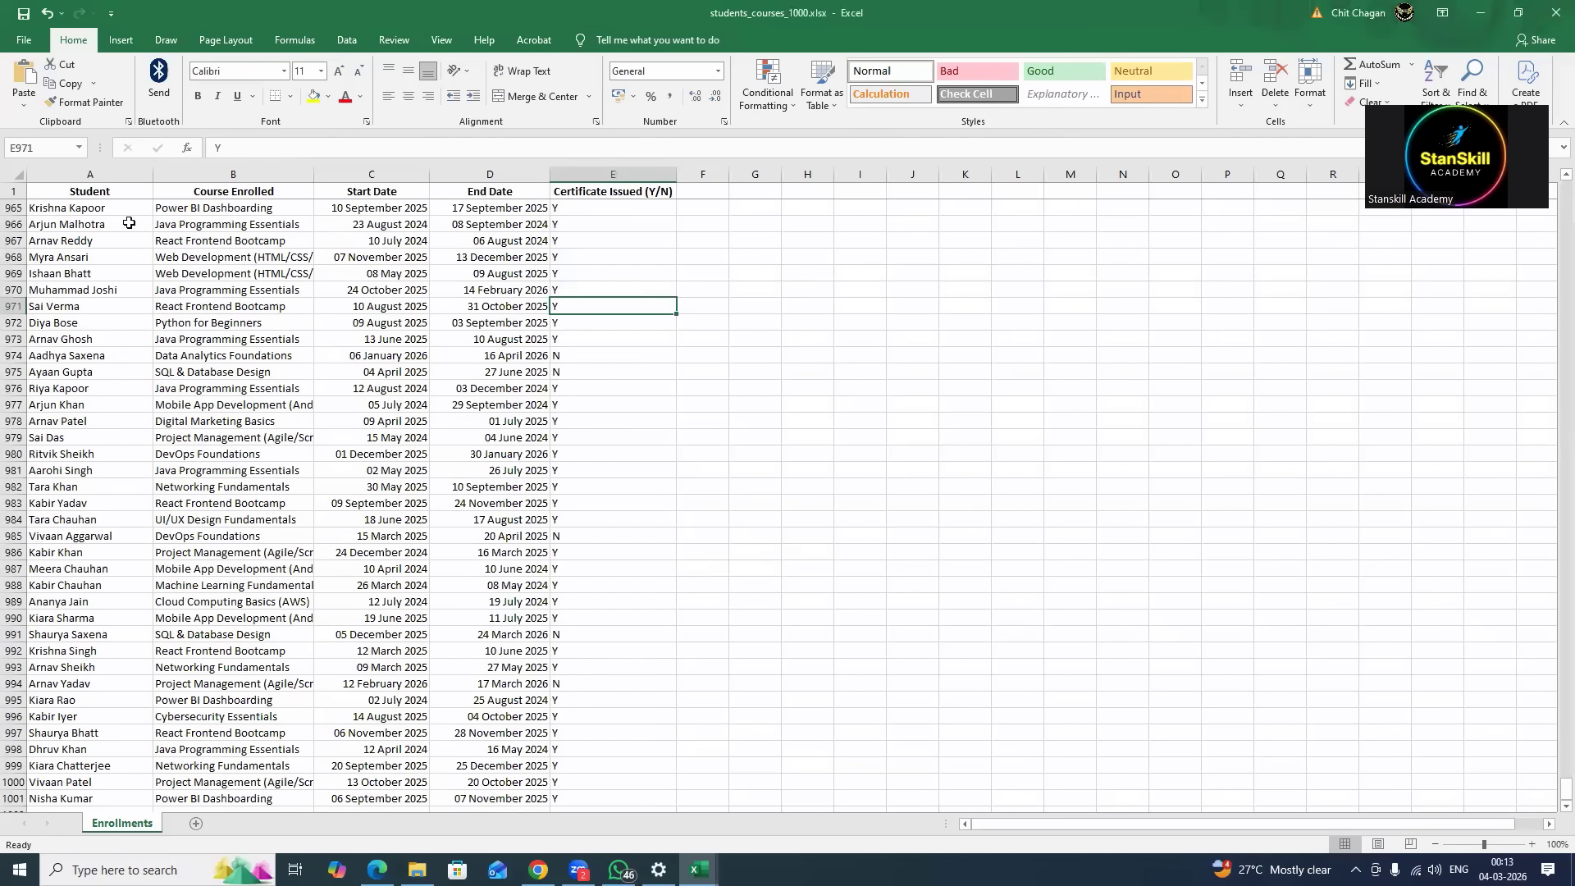
Step: Select the whole table A1:E1001 and copy it
{"action": "left_click", "coordinate": [88, 319]}
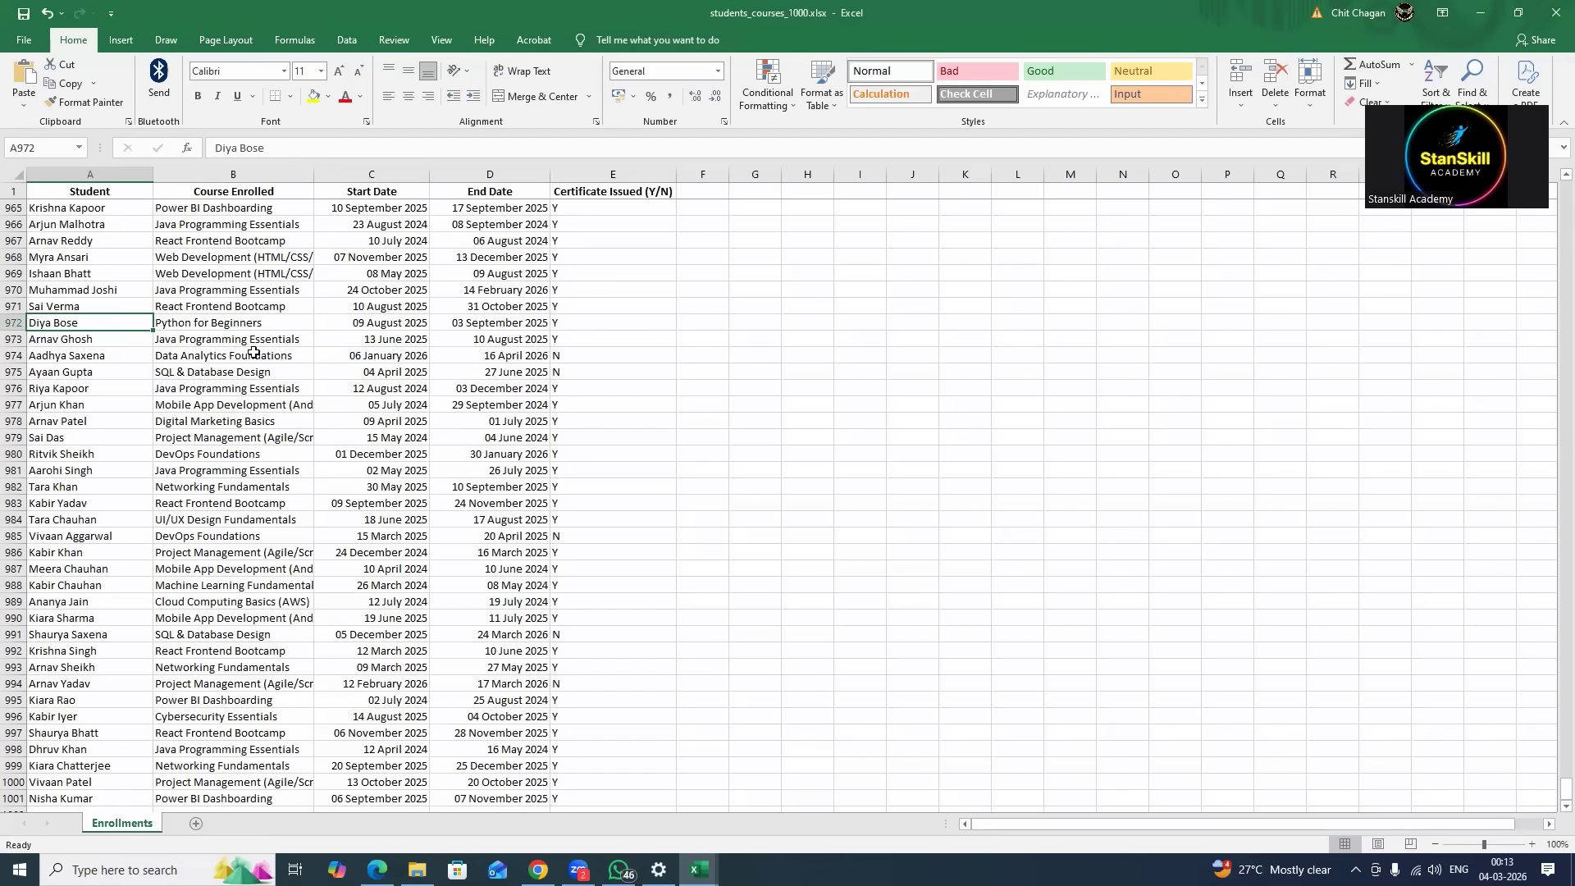
{"action": "key", "text": "ctrl+a"}
{"action": "key", "text": "ctrl+c"}
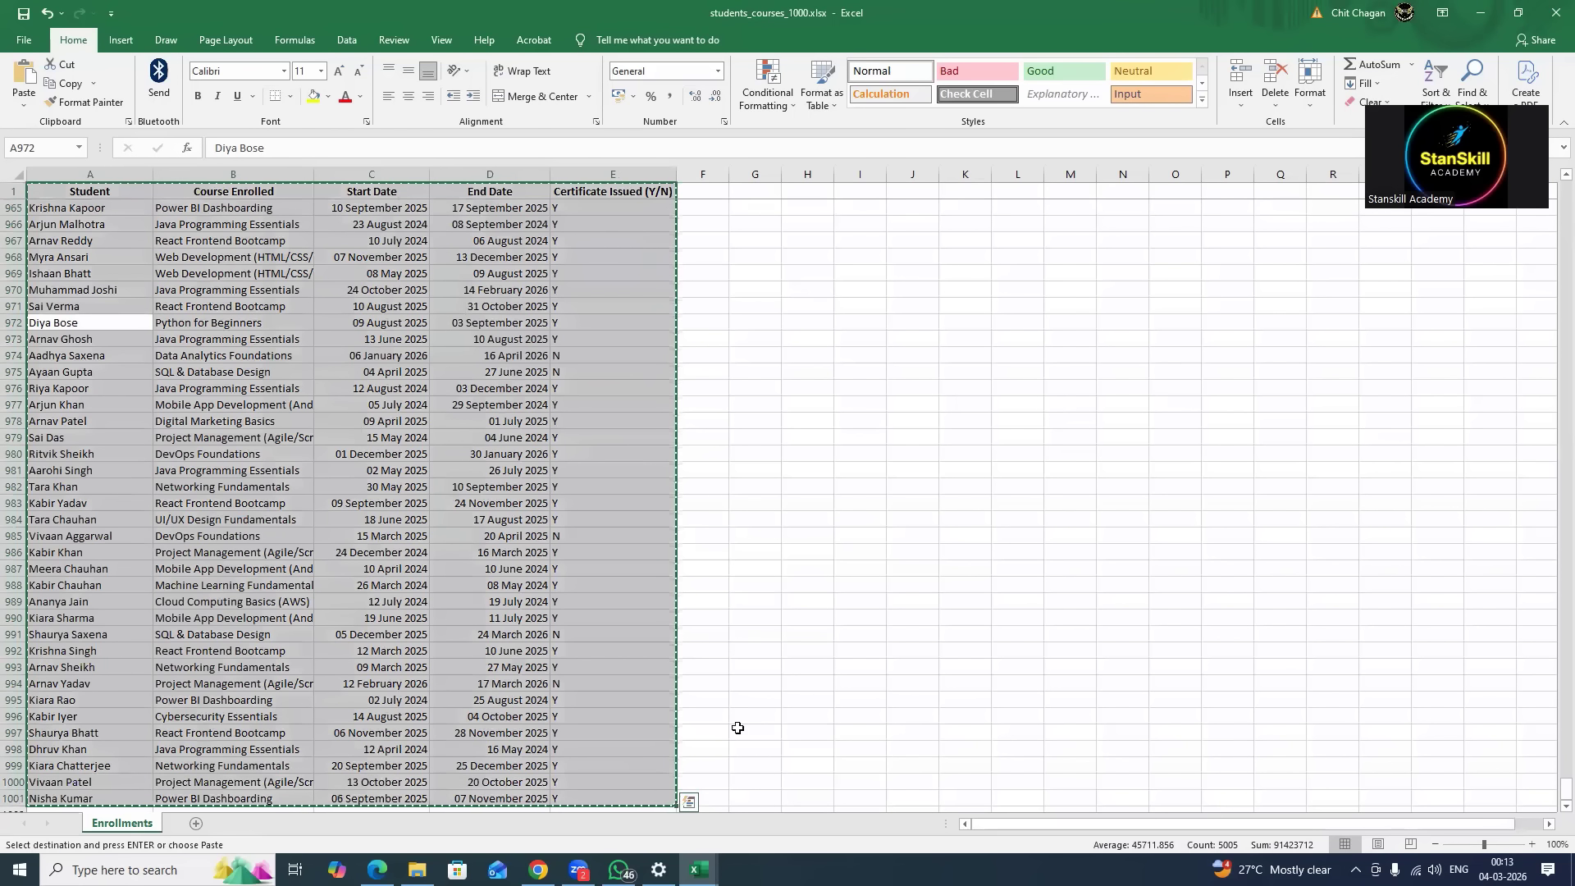
Step: Open sheets.google.com in a new tab under the chosen account and create a blank spreadsheet
{"action": "left_click", "coordinate": [377, 869]}
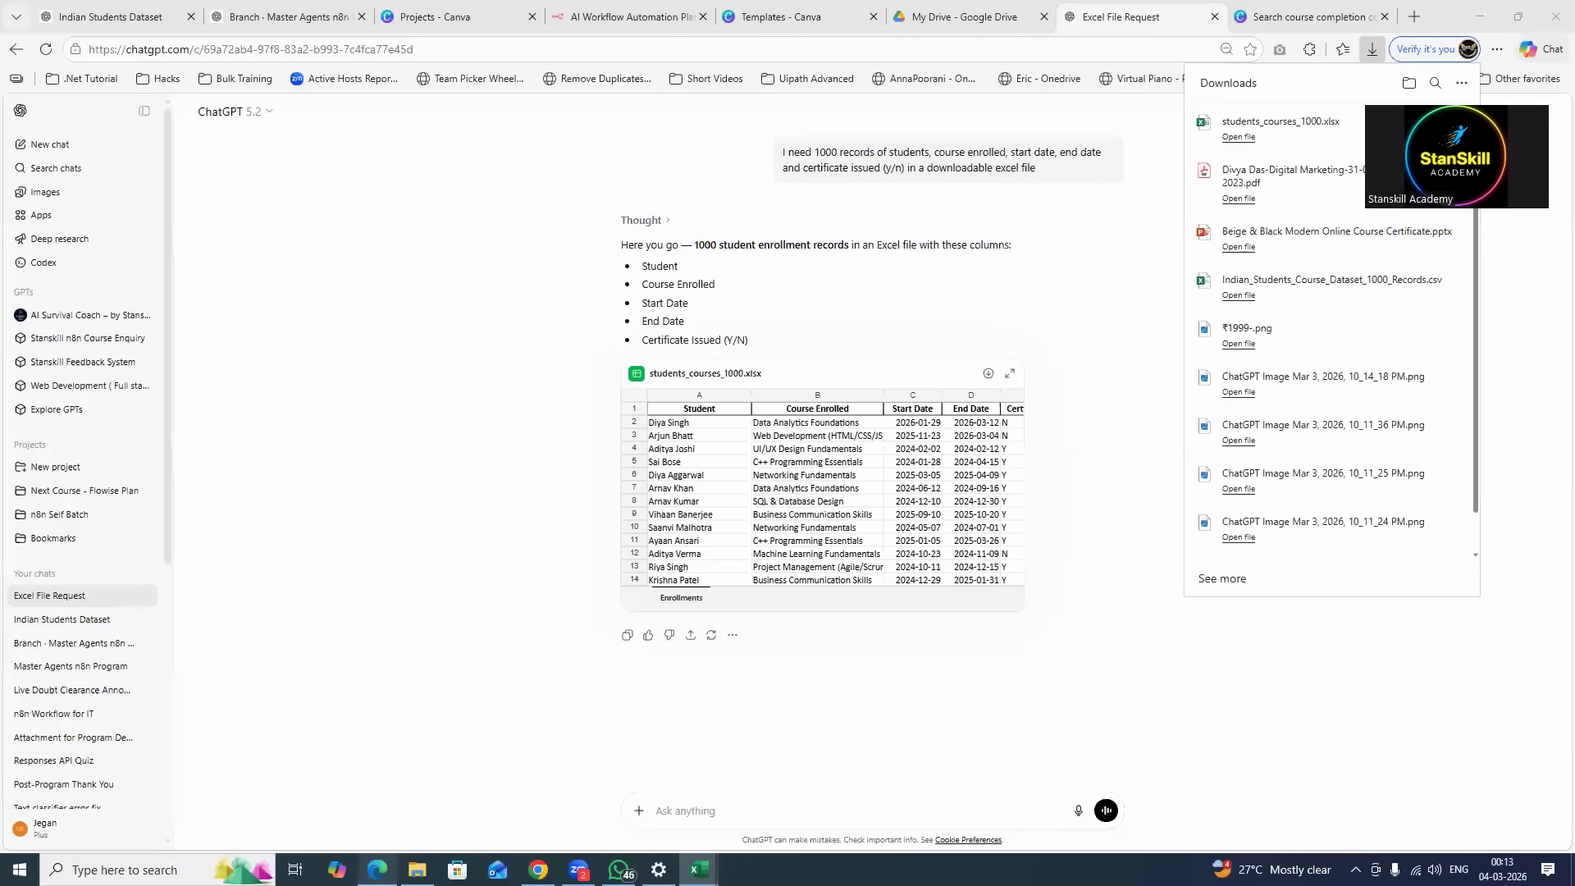
{"action": "left_click", "coordinate": [1414, 17]}
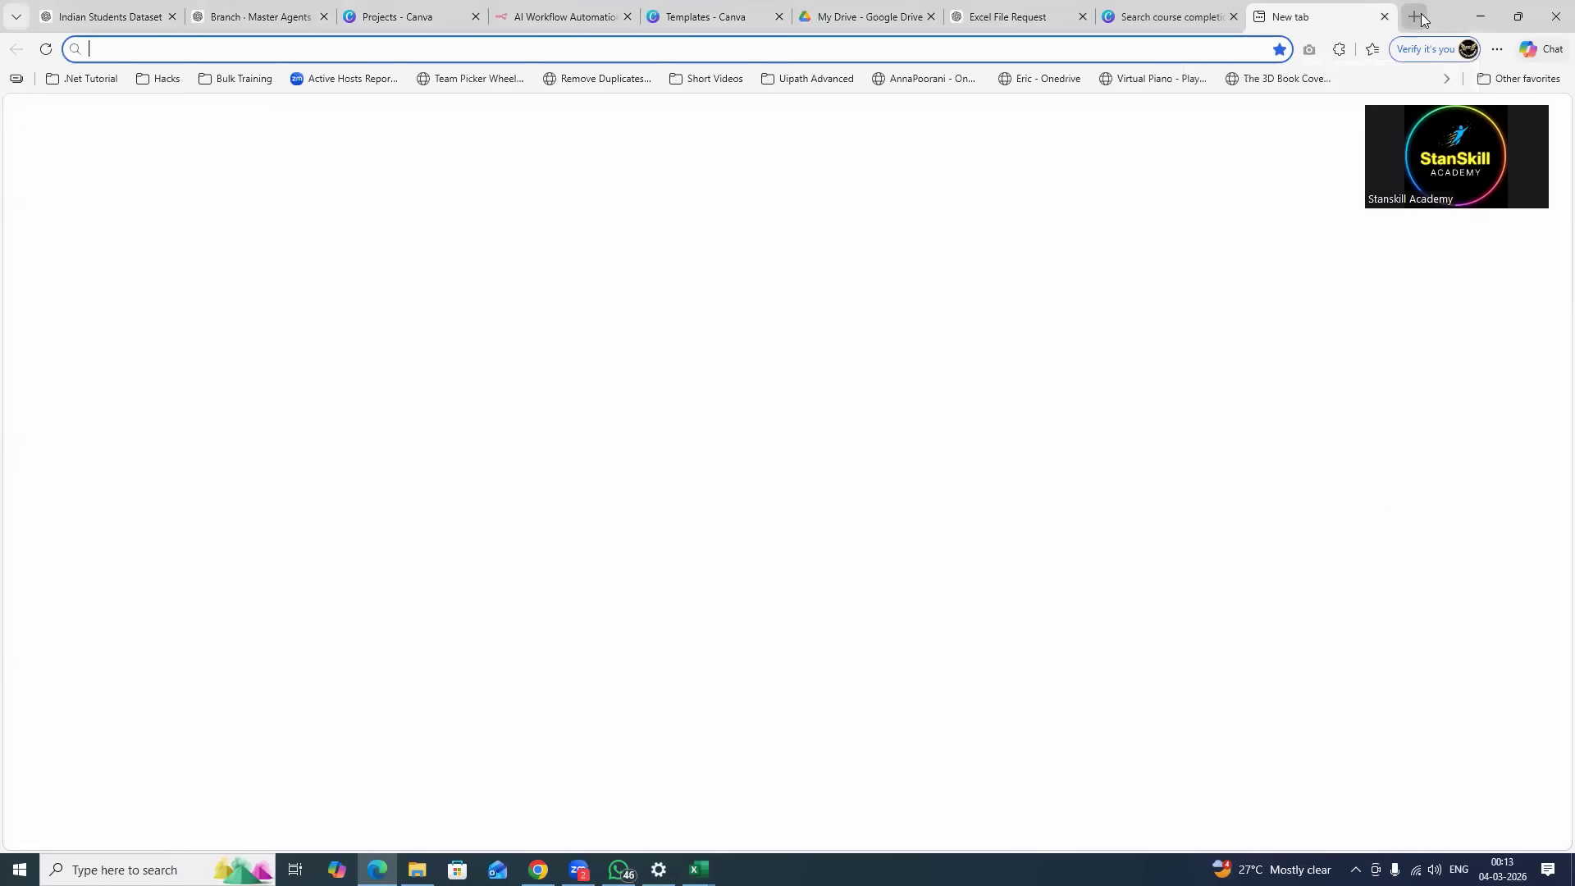
{"action": "type", "text": "sheets.google.com"}
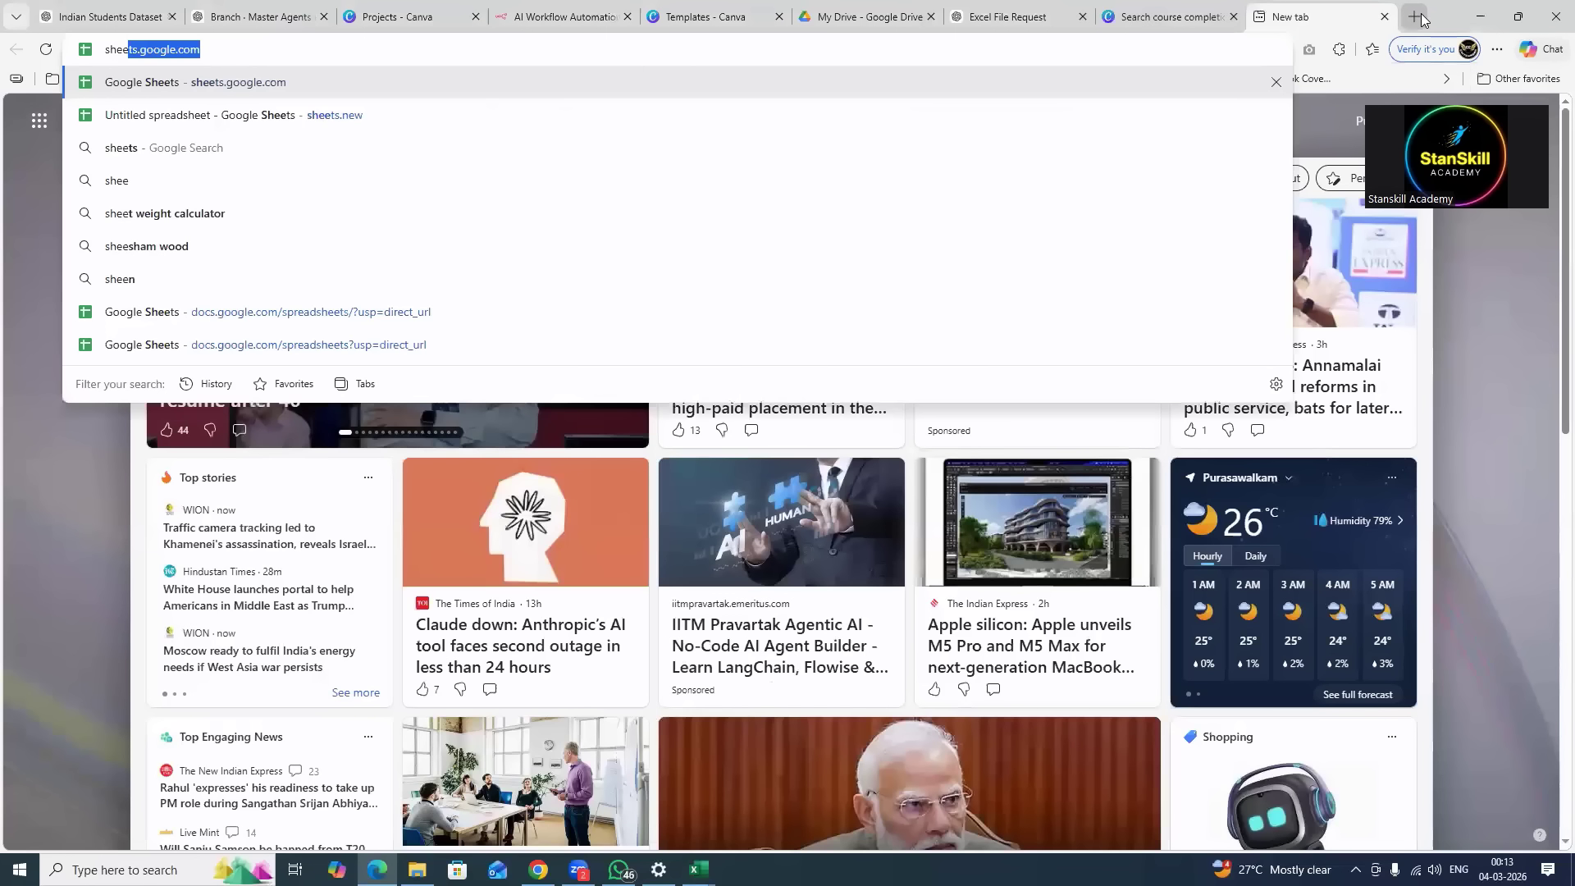
{"action": "key", "text": "Return"}
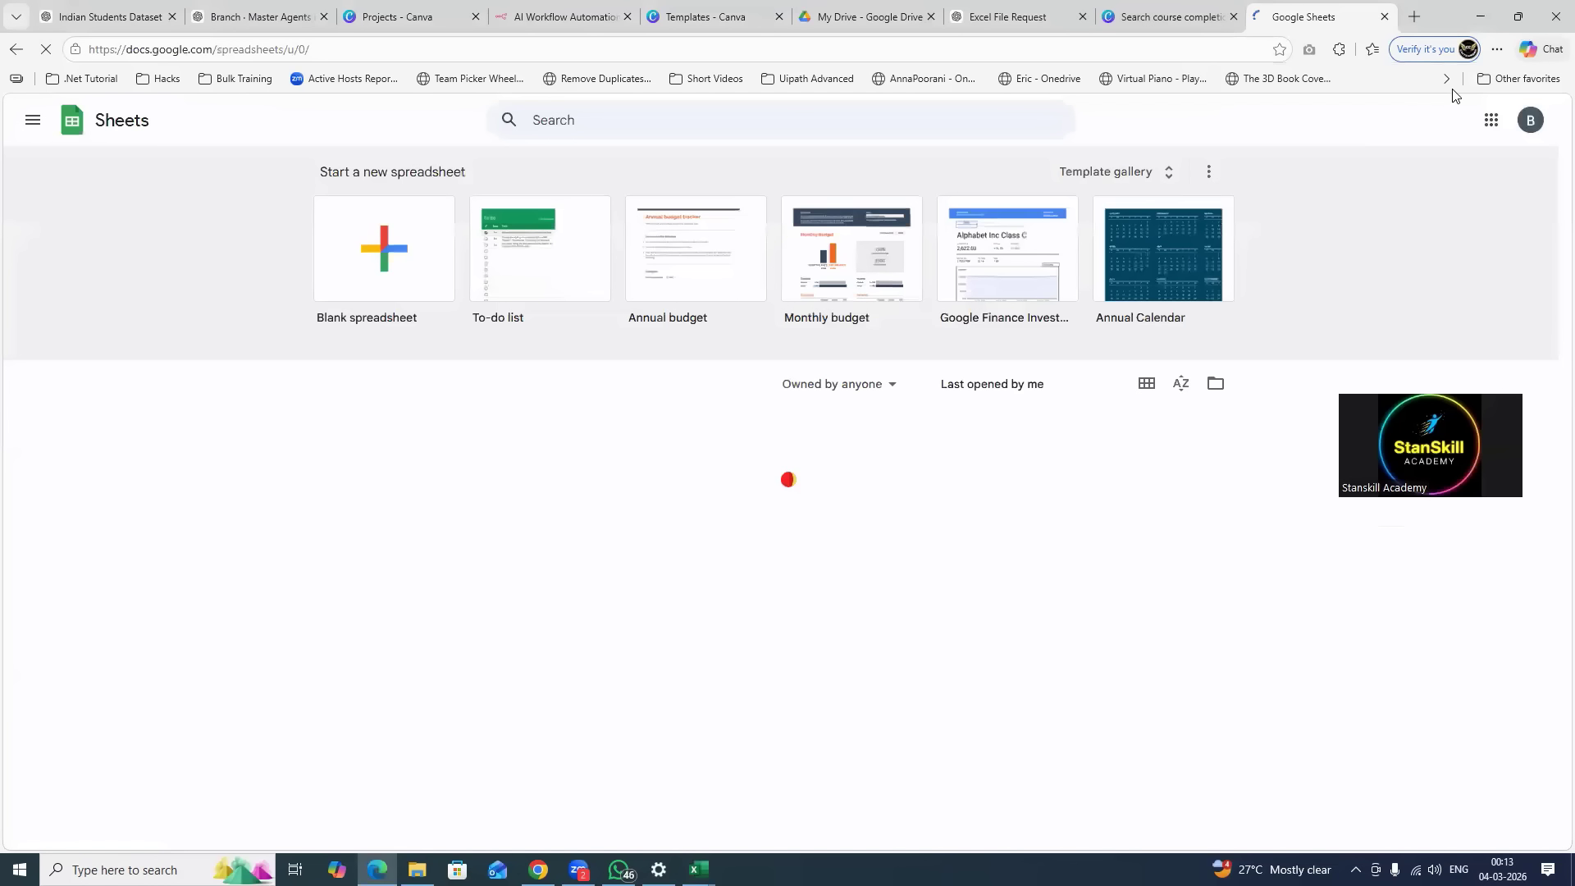
{"action": "left_click", "coordinate": [1529, 120]}
{"action": "left_click", "coordinate": [1285, 426]}
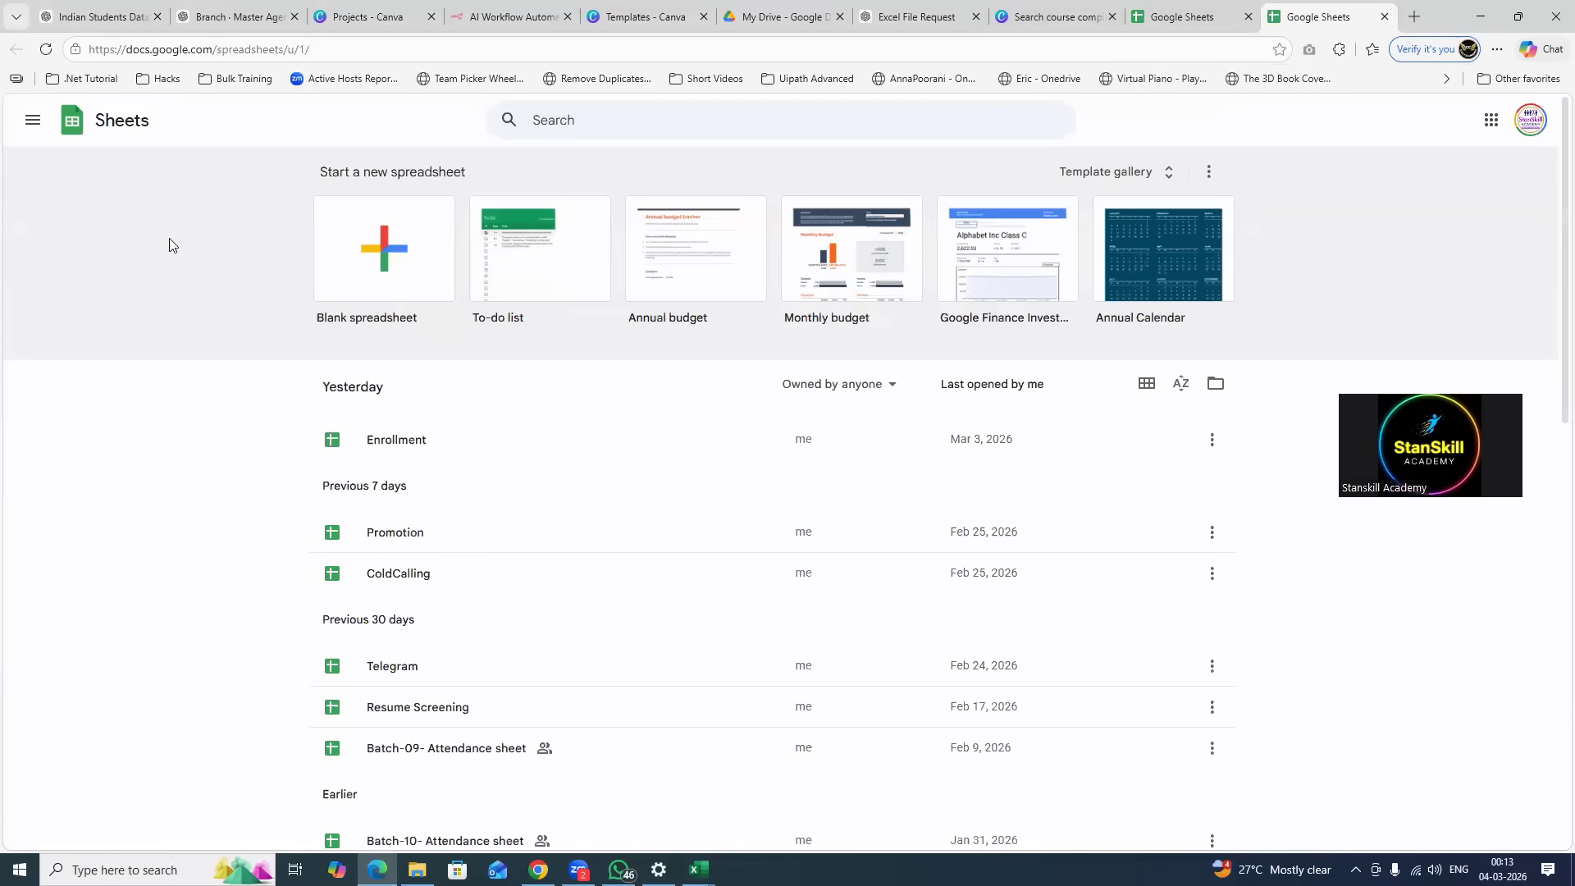
{"action": "left_click", "coordinate": [376, 254]}
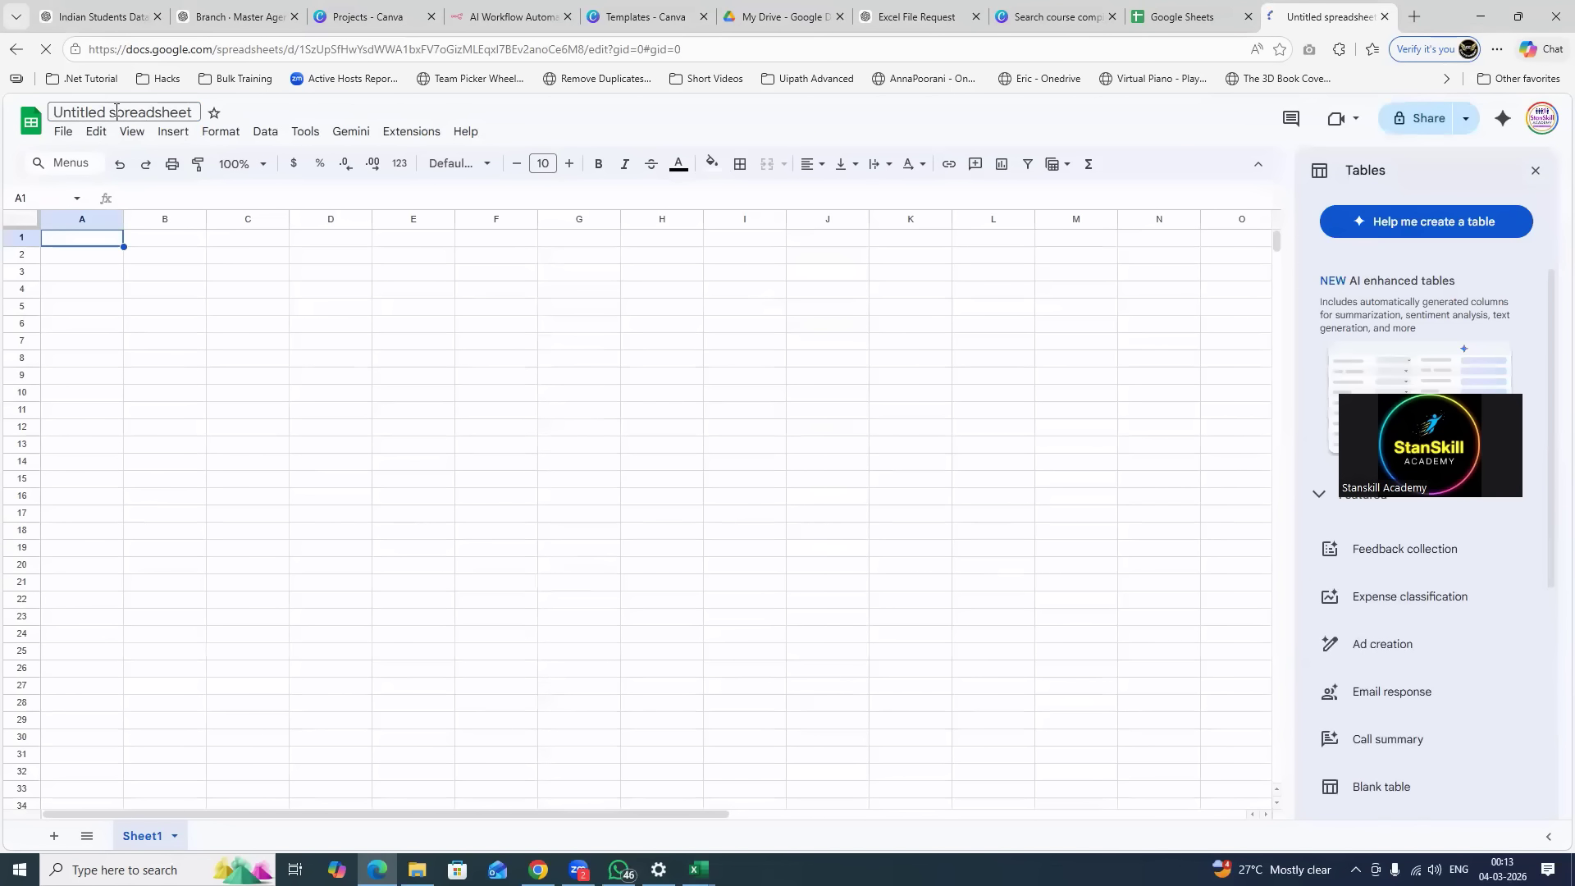
Step: Rename the spreadsheet to CourseCompletions
{"action": "left_click", "coordinate": [116, 110]}
{"action": "type", "text": "CourseCo"}
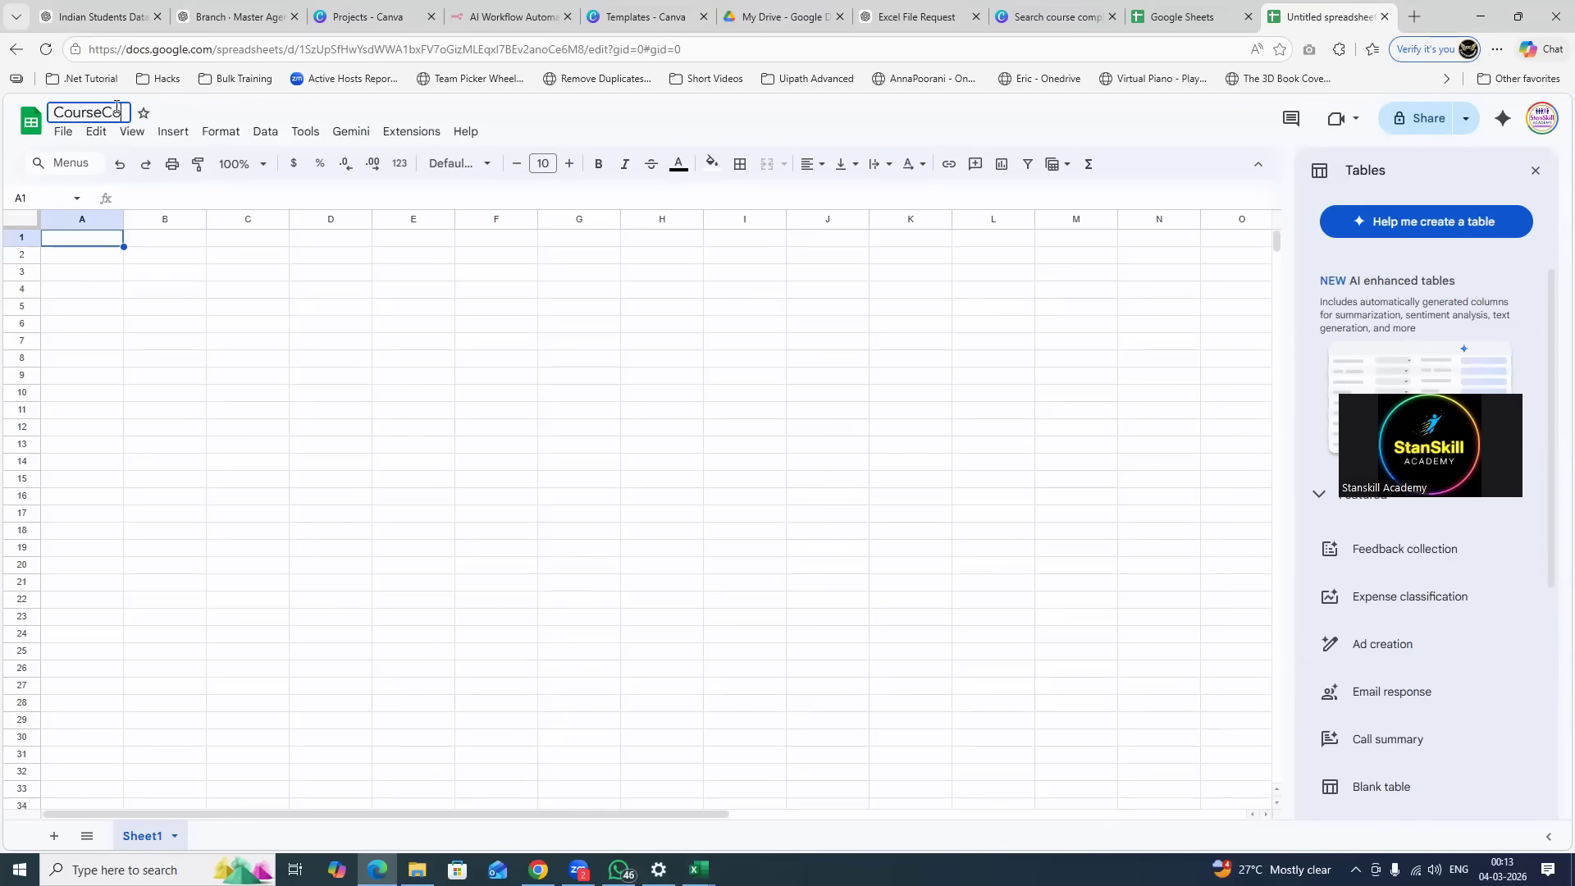
{"action": "type", "text": "mpletions"}
{"action": "left_click", "coordinate": [150, 392]}
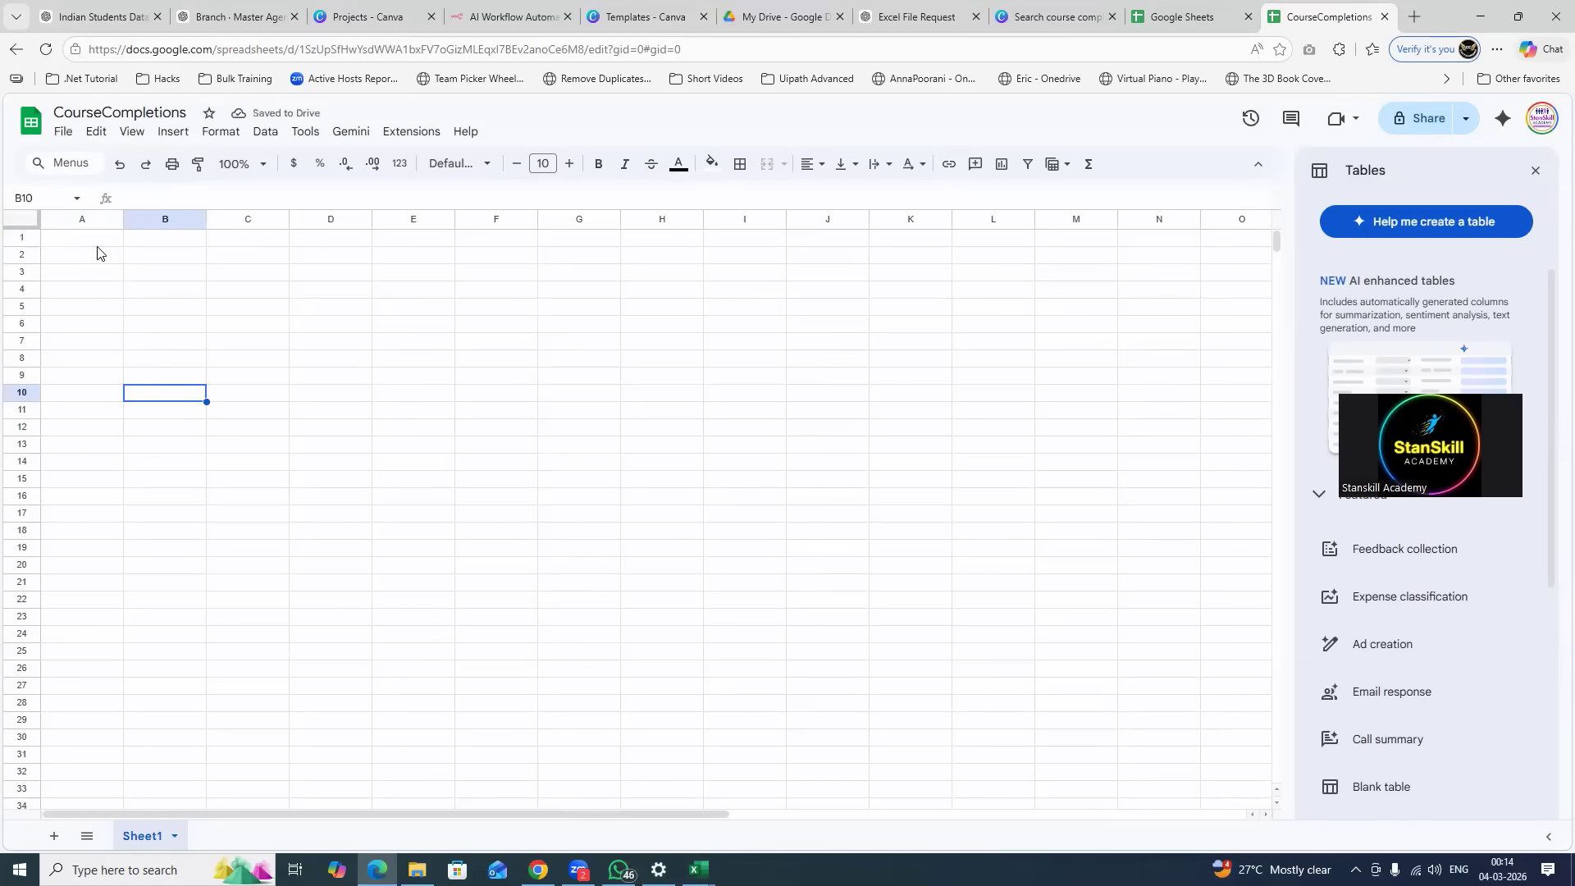
Step: Paste the student records into A1 and widen columns C, B and E
{"action": "left_click", "coordinate": [97, 244]}
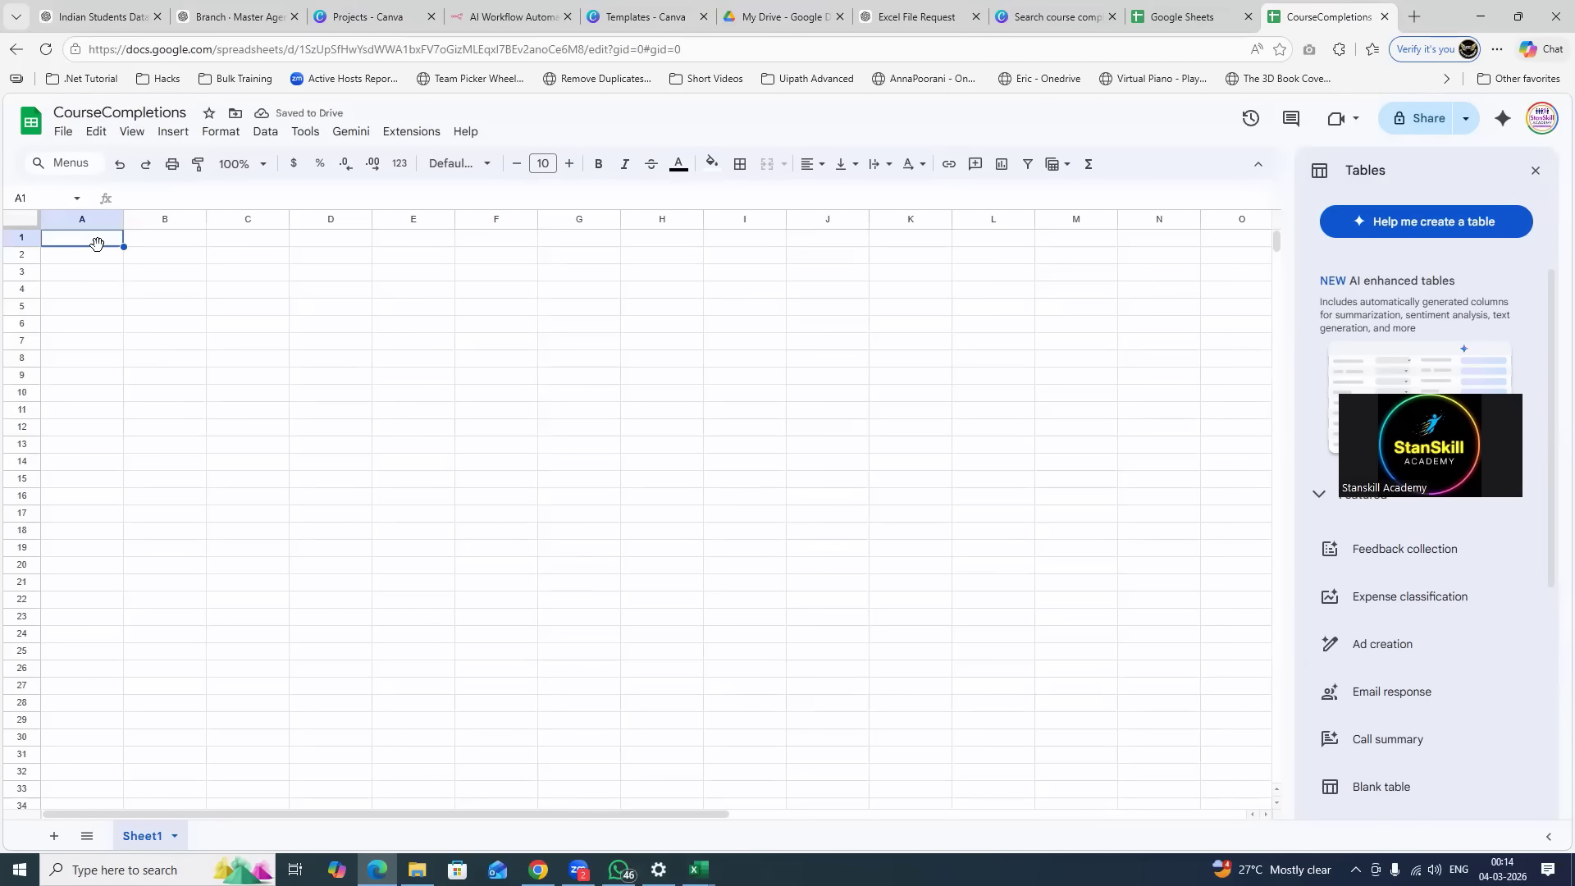
{"action": "key", "text": "ctrl+v"}
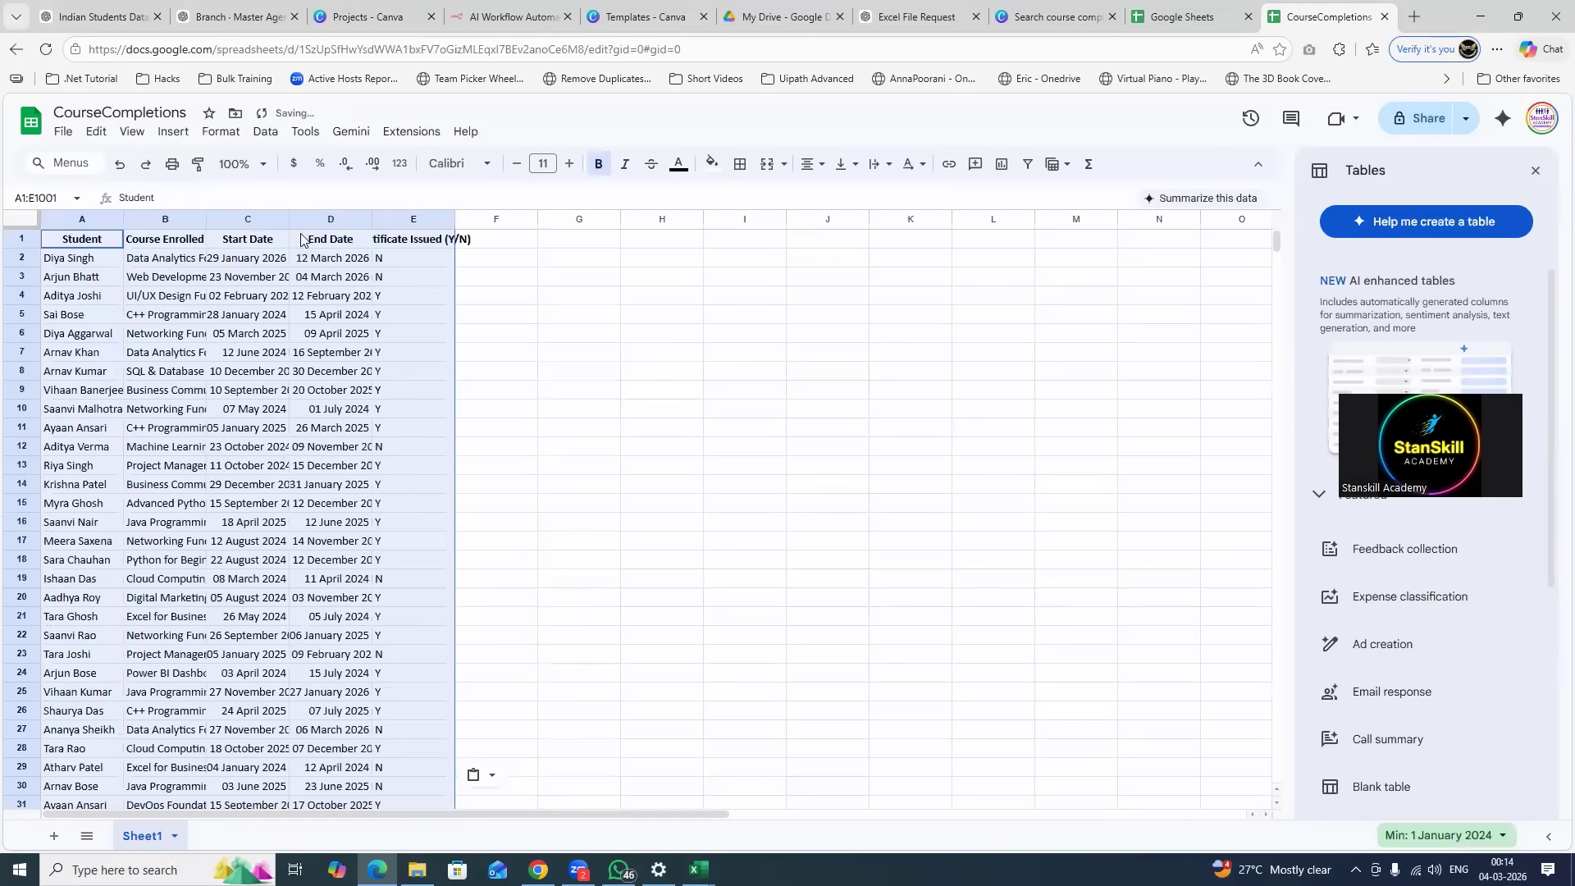
{"action": "left_click_drag", "start_coordinate": [290, 218], "coordinate": [481, 218]}
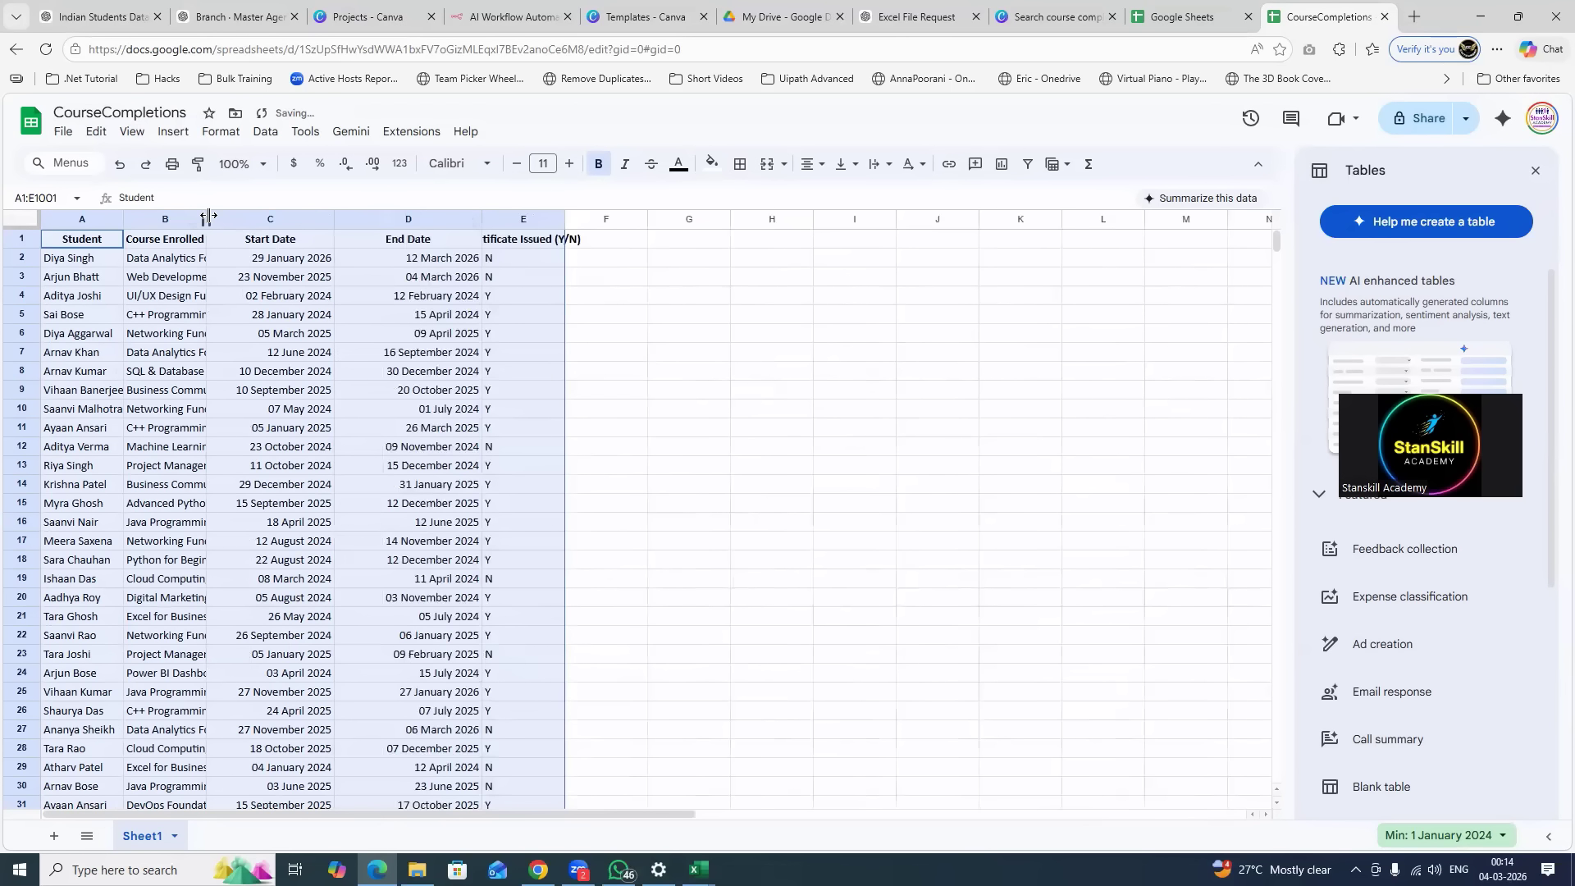
{"action": "left_click_drag", "start_coordinate": [206, 219], "coordinate": [287, 218]}
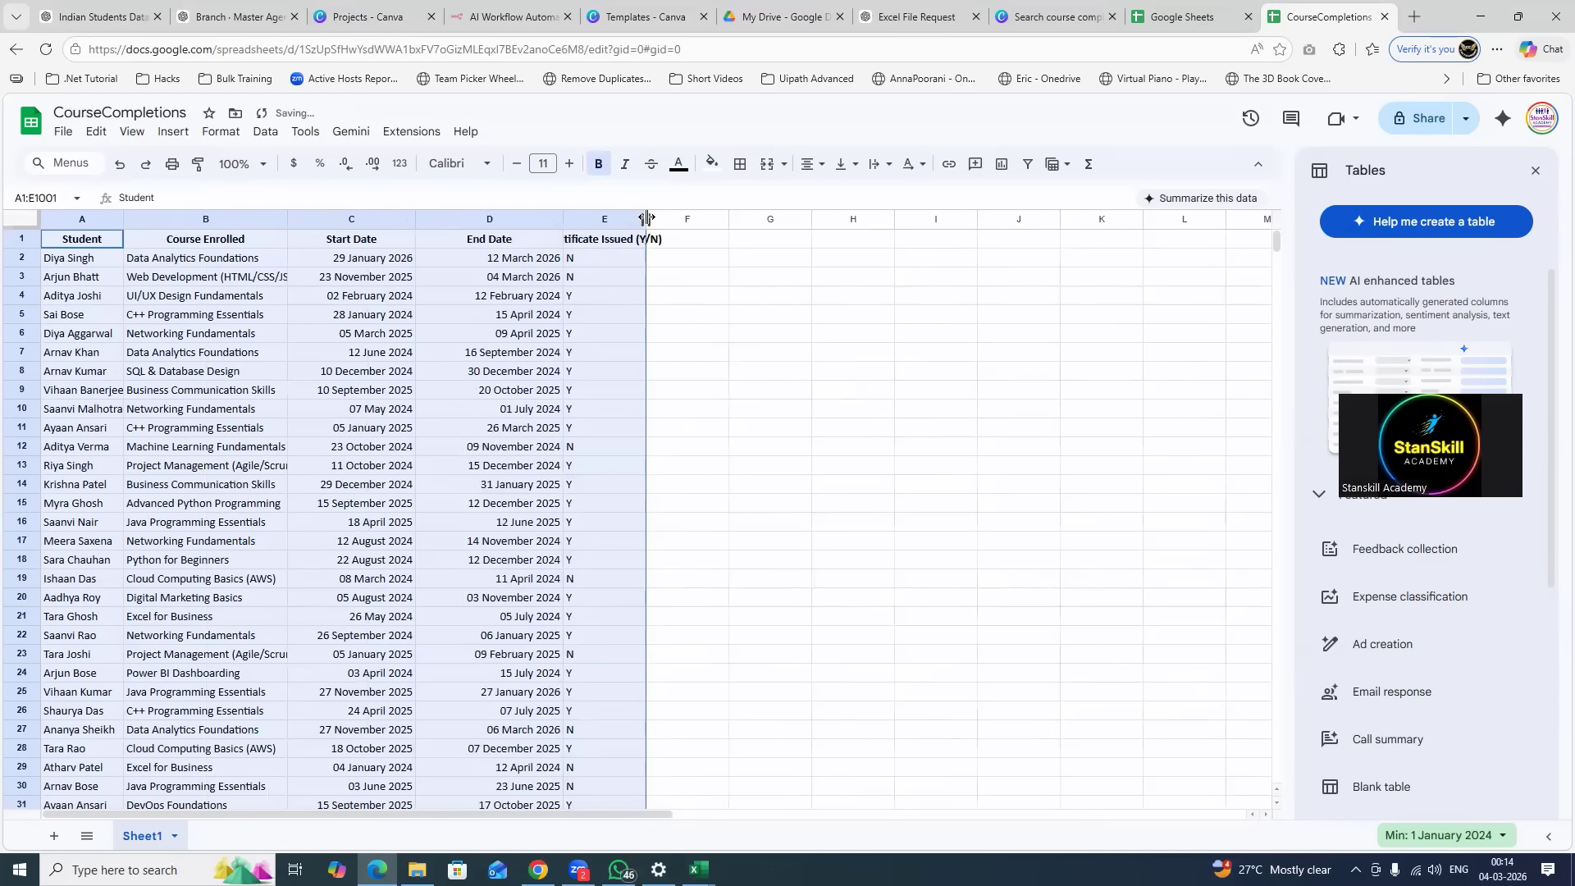
{"action": "left_click_drag", "start_coordinate": [646, 218], "coordinate": [703, 218]}
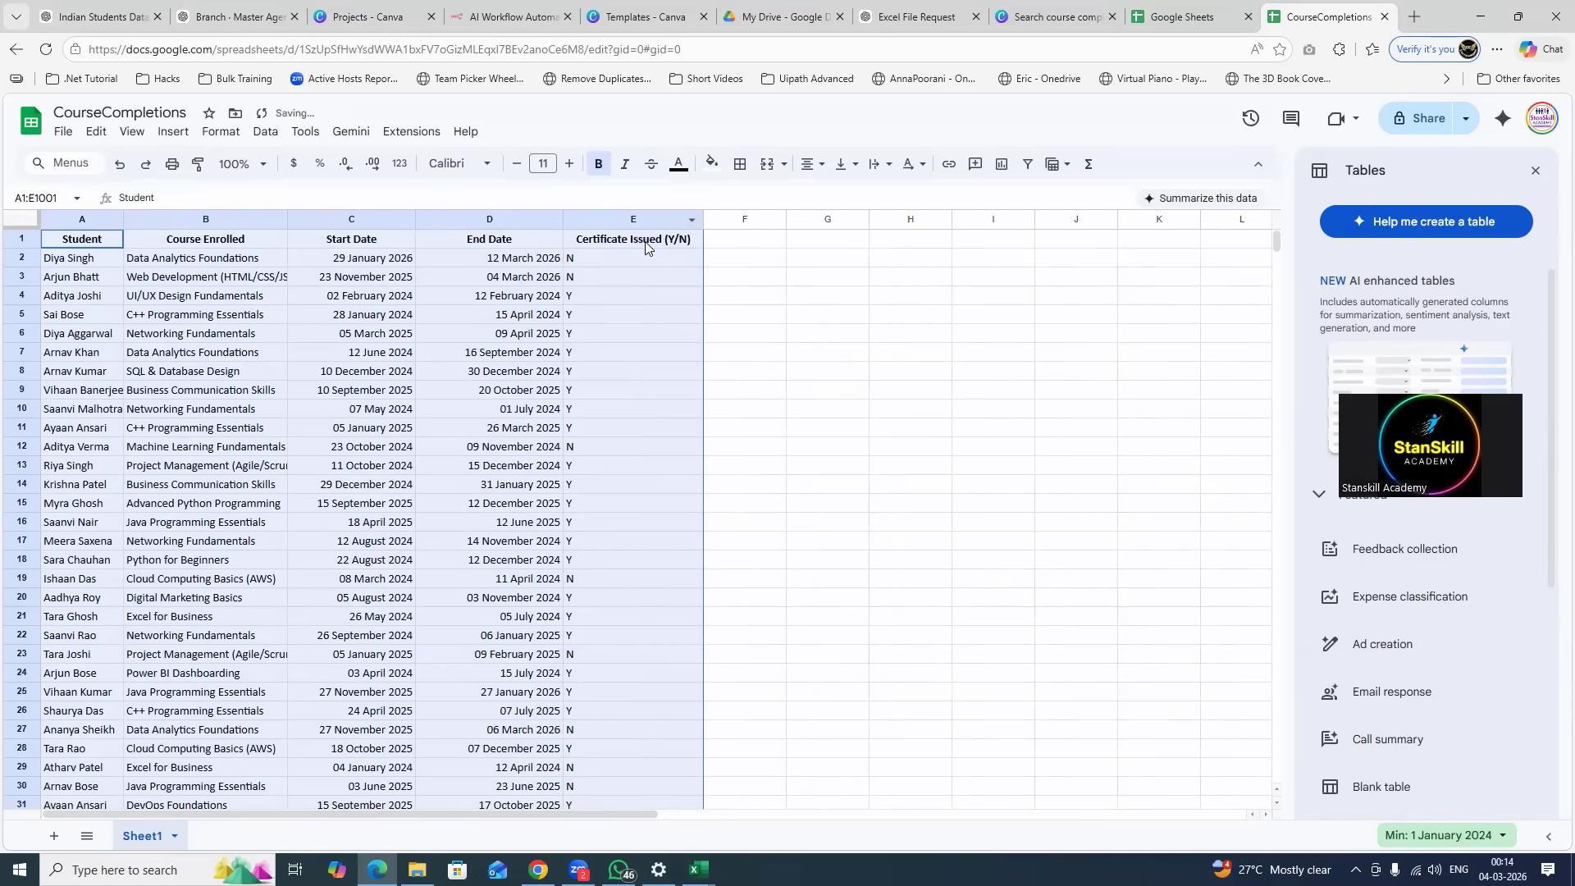
{"action": "left_click", "coordinate": [645, 244]}
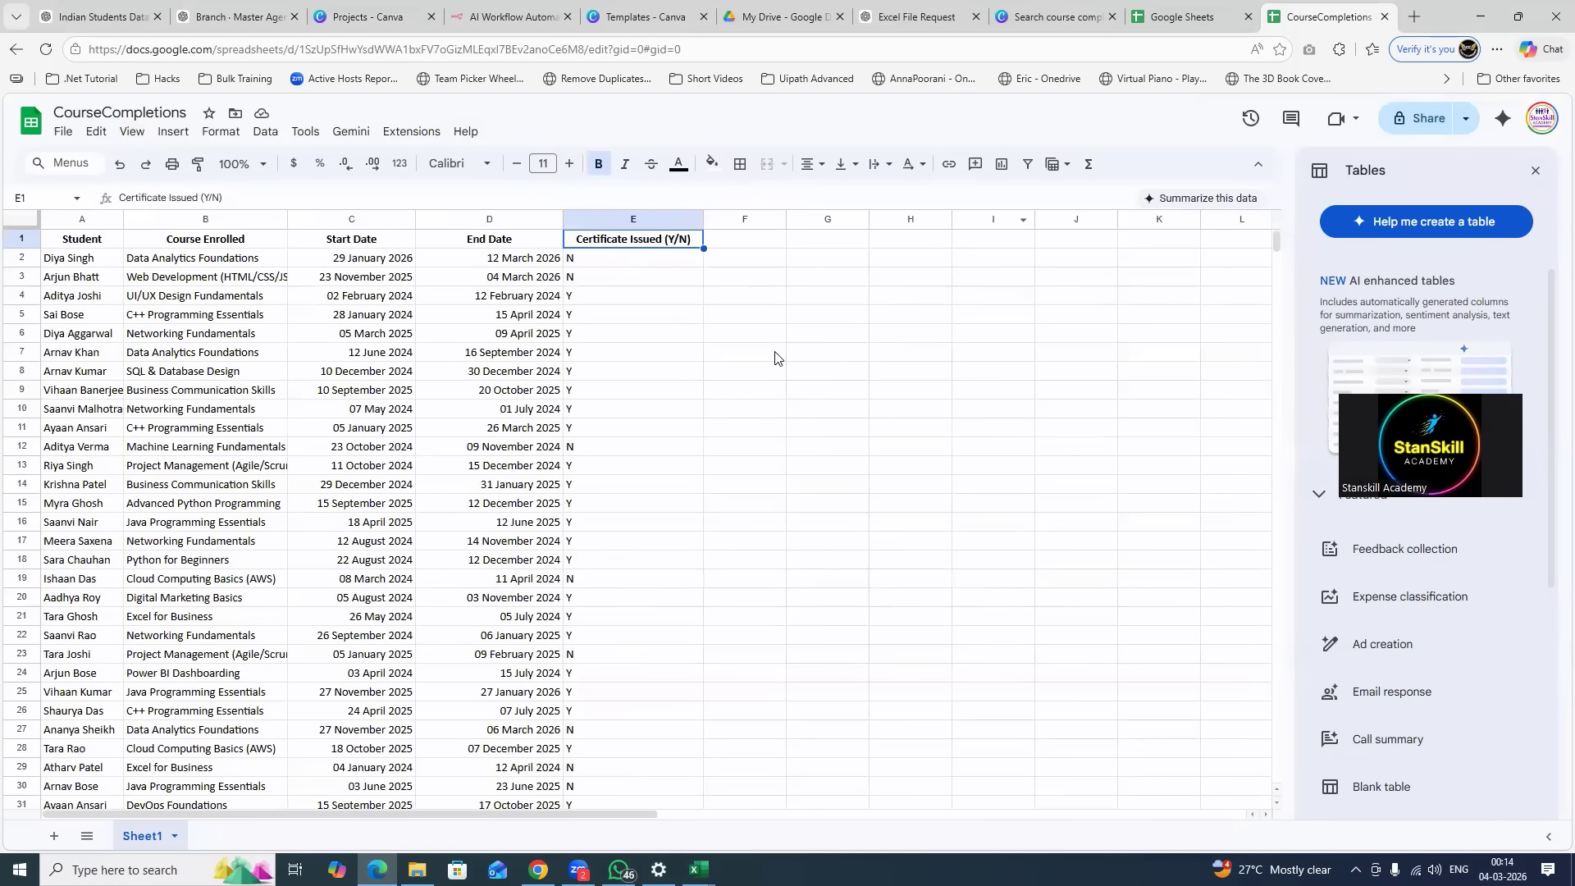
Step: Open the Beige & Black certificate template in the Canva editor and select the recipient name
{"action": "left_click", "coordinate": [1081, 20]}
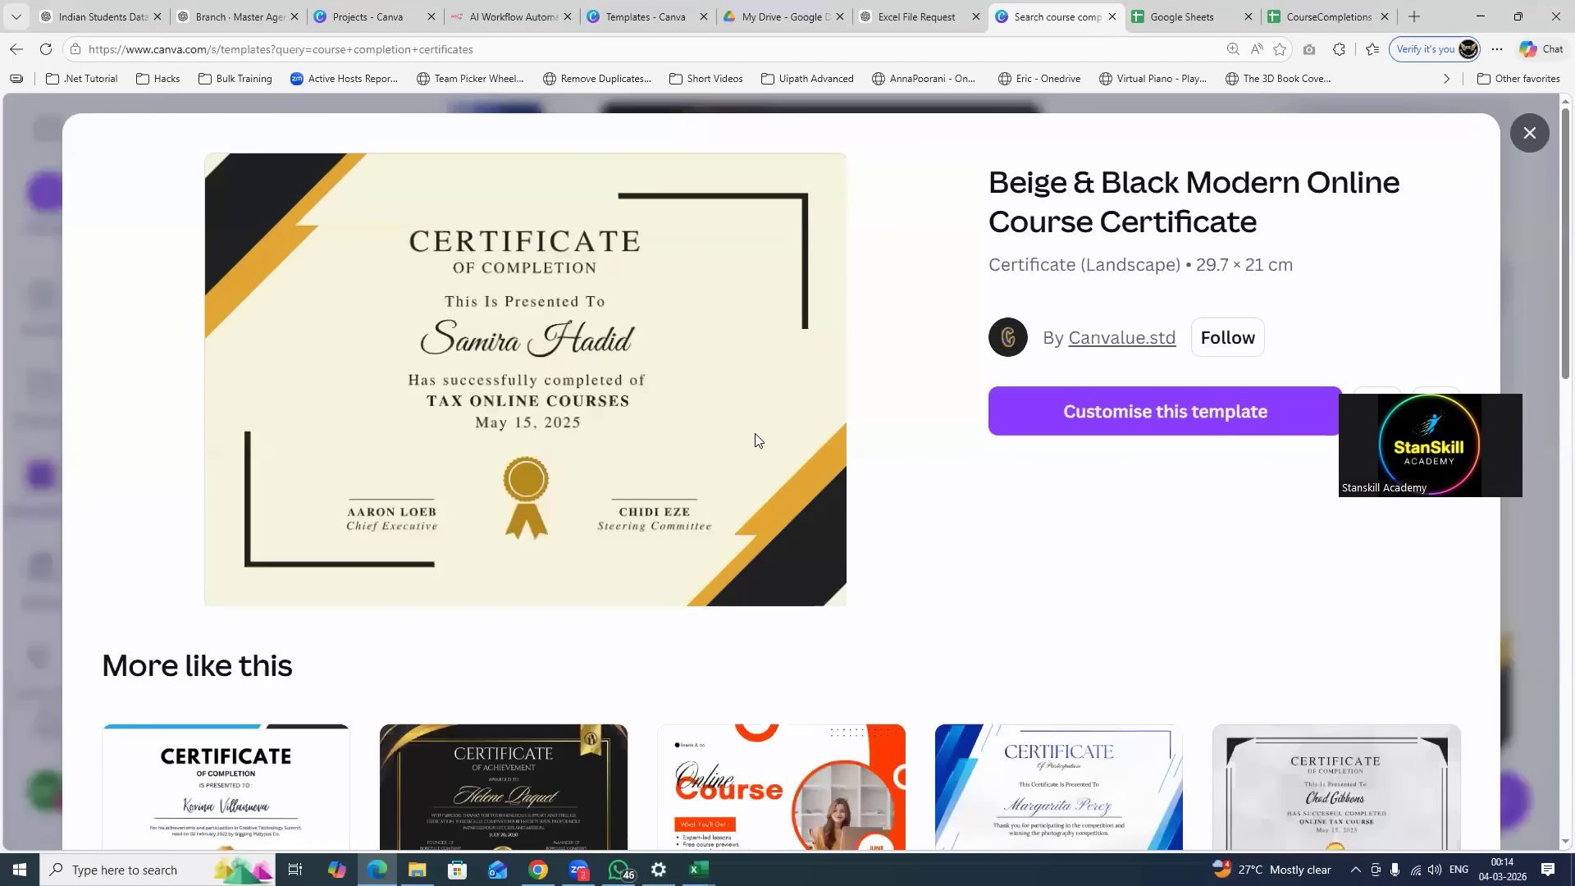
{"action": "left_click", "coordinate": [1057, 421]}
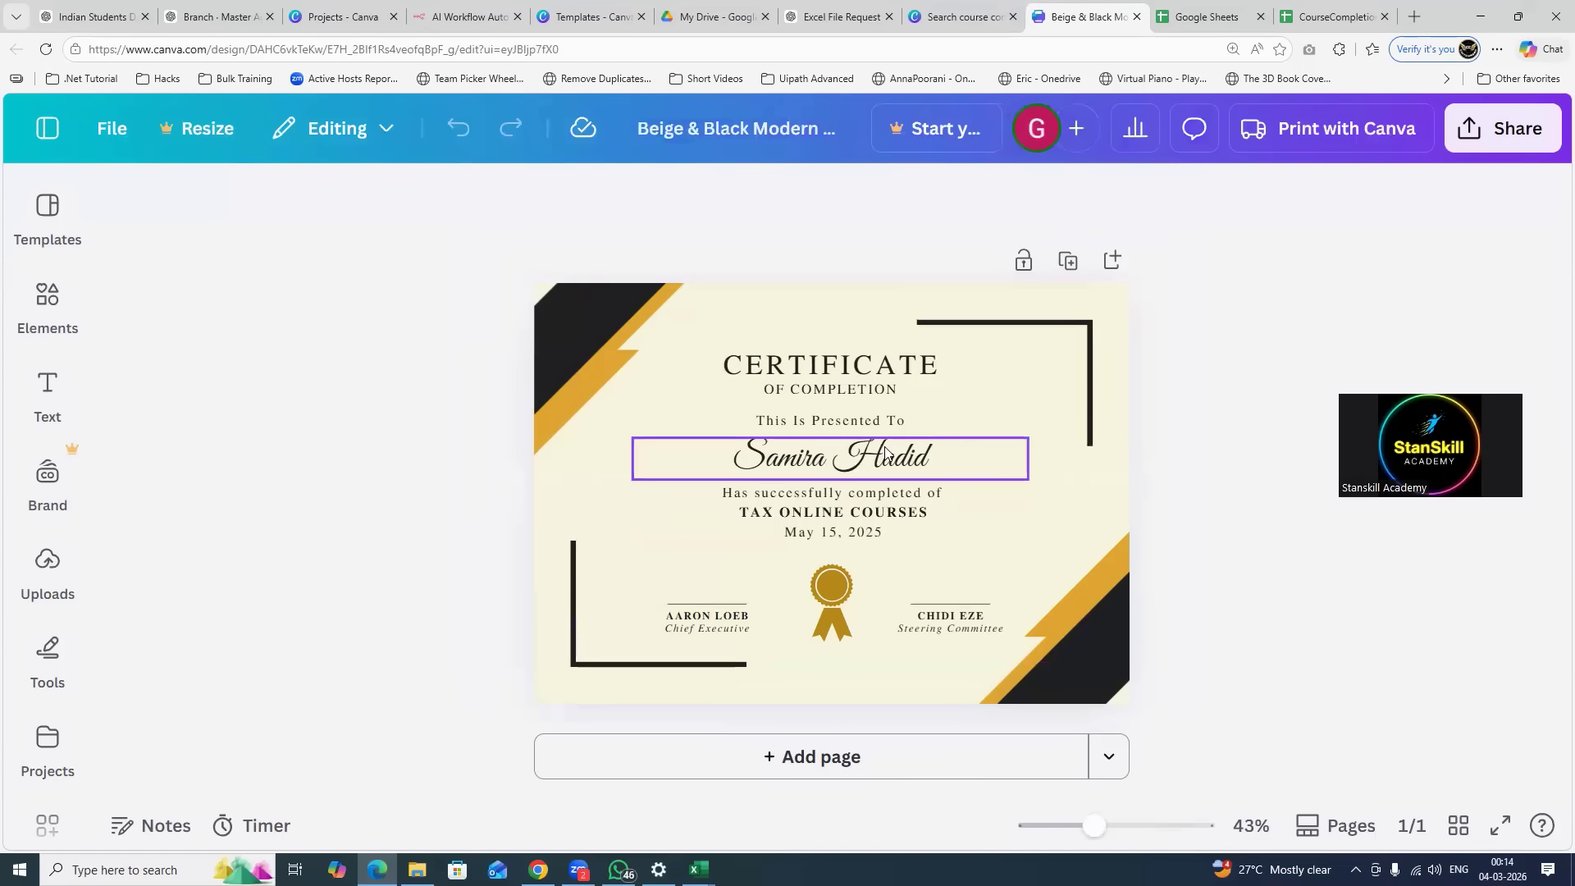
{"action": "left_click", "coordinate": [800, 464]}
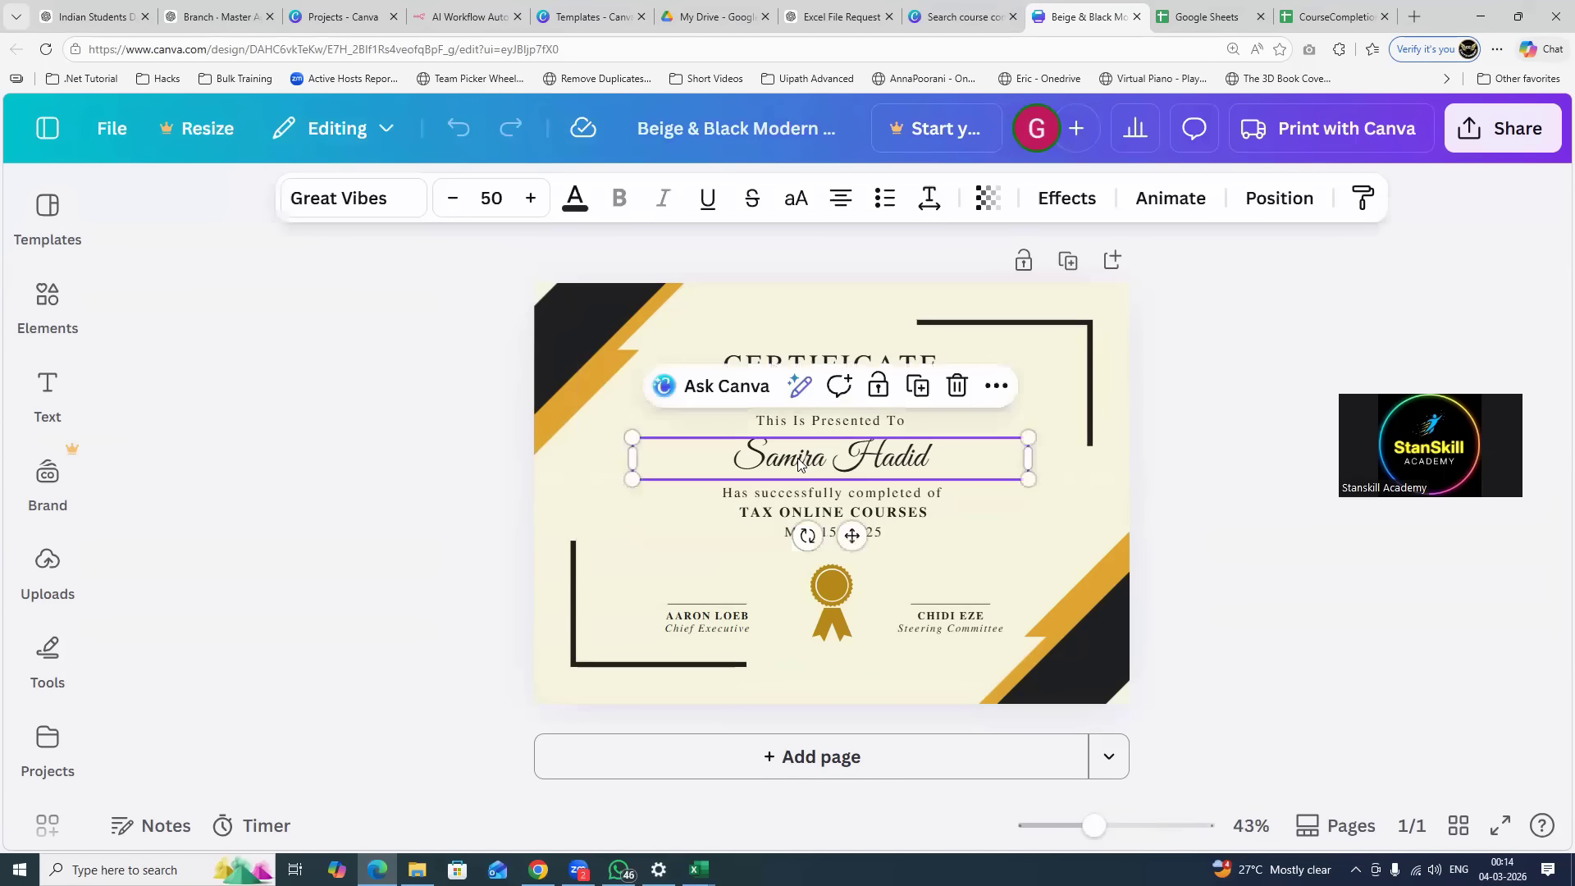
{"action": "left_click", "coordinate": [799, 462]}
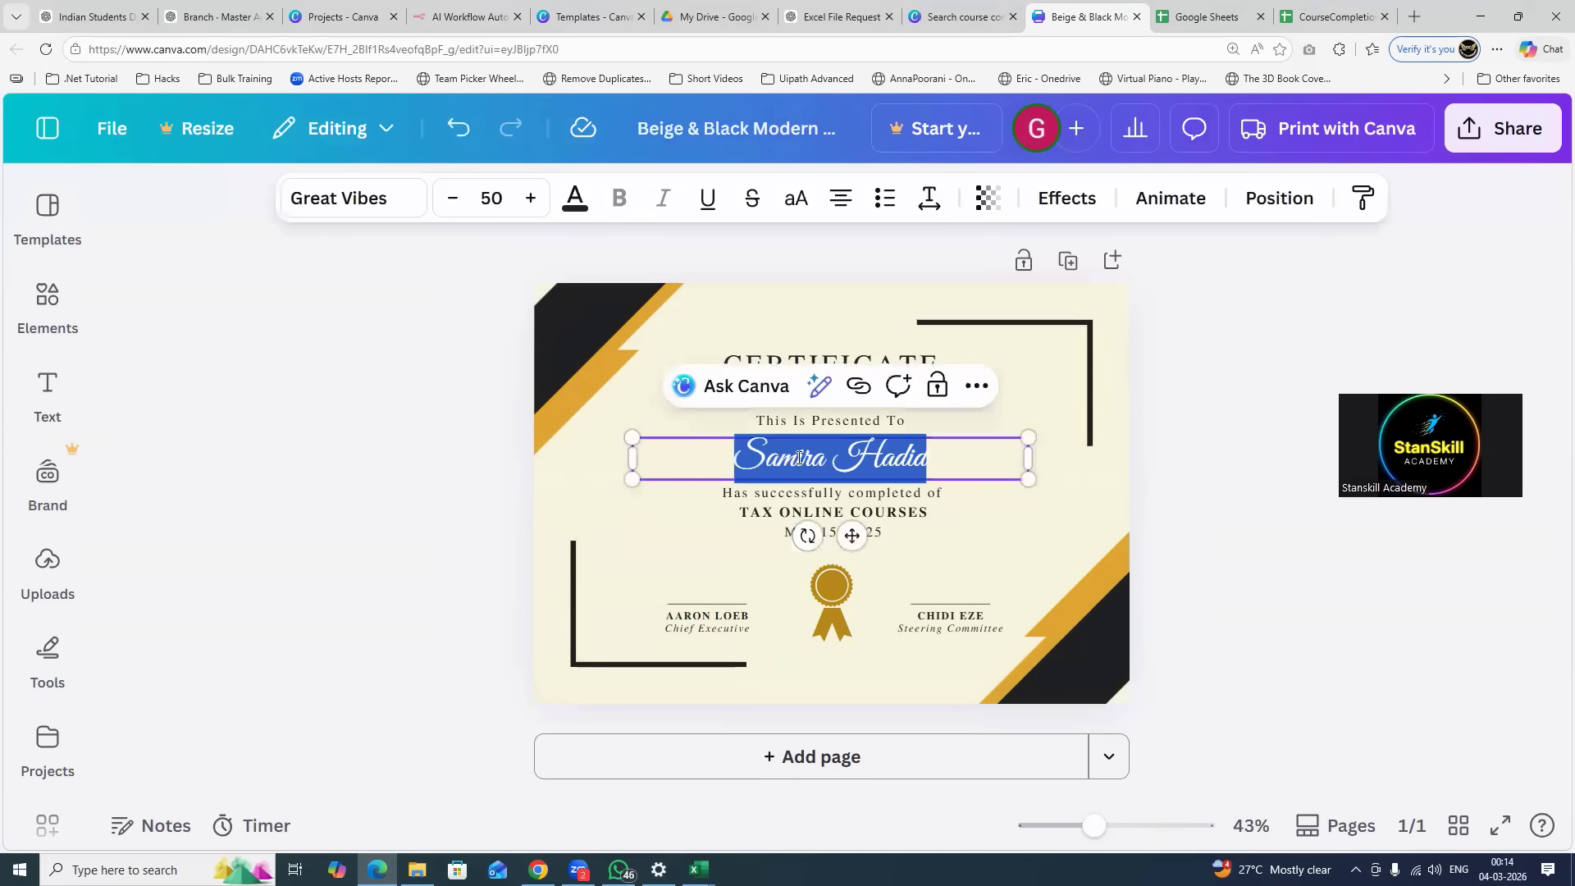
{"action": "left_click", "coordinate": [1197, 513]}
Step: Replace the sample recipient name with 'Student Name'
{"action": "double_click", "coordinate": [809, 460]}
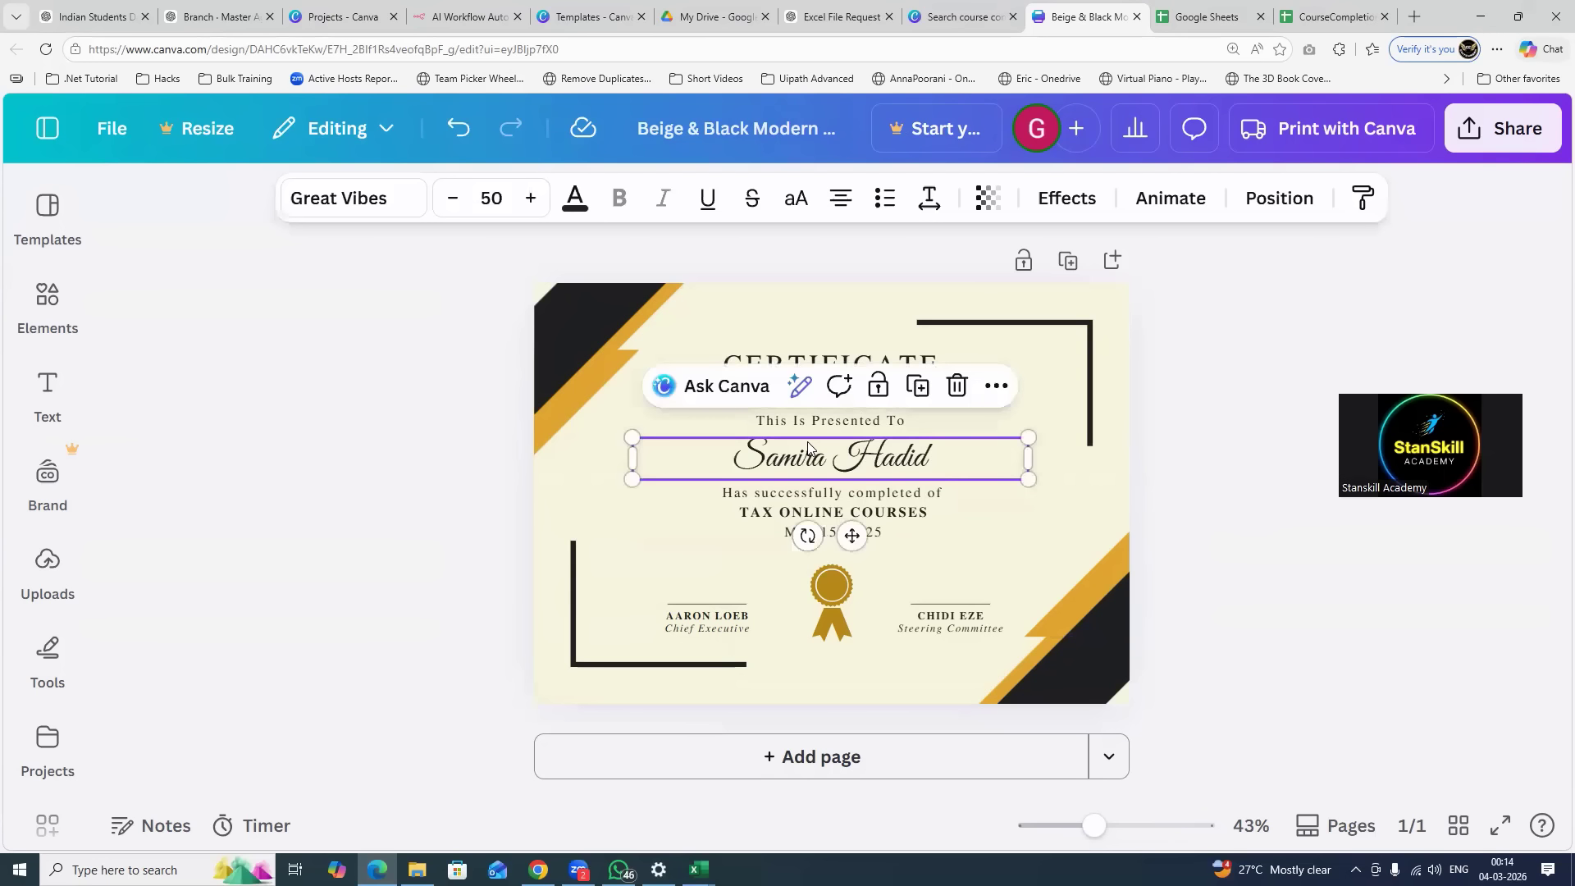
{"action": "left_click", "coordinate": [1216, 529]}
{"action": "double_click", "coordinate": [857, 460]}
{"action": "left_click", "coordinate": [1263, 521]}
{"action": "double_click", "coordinate": [855, 451]}
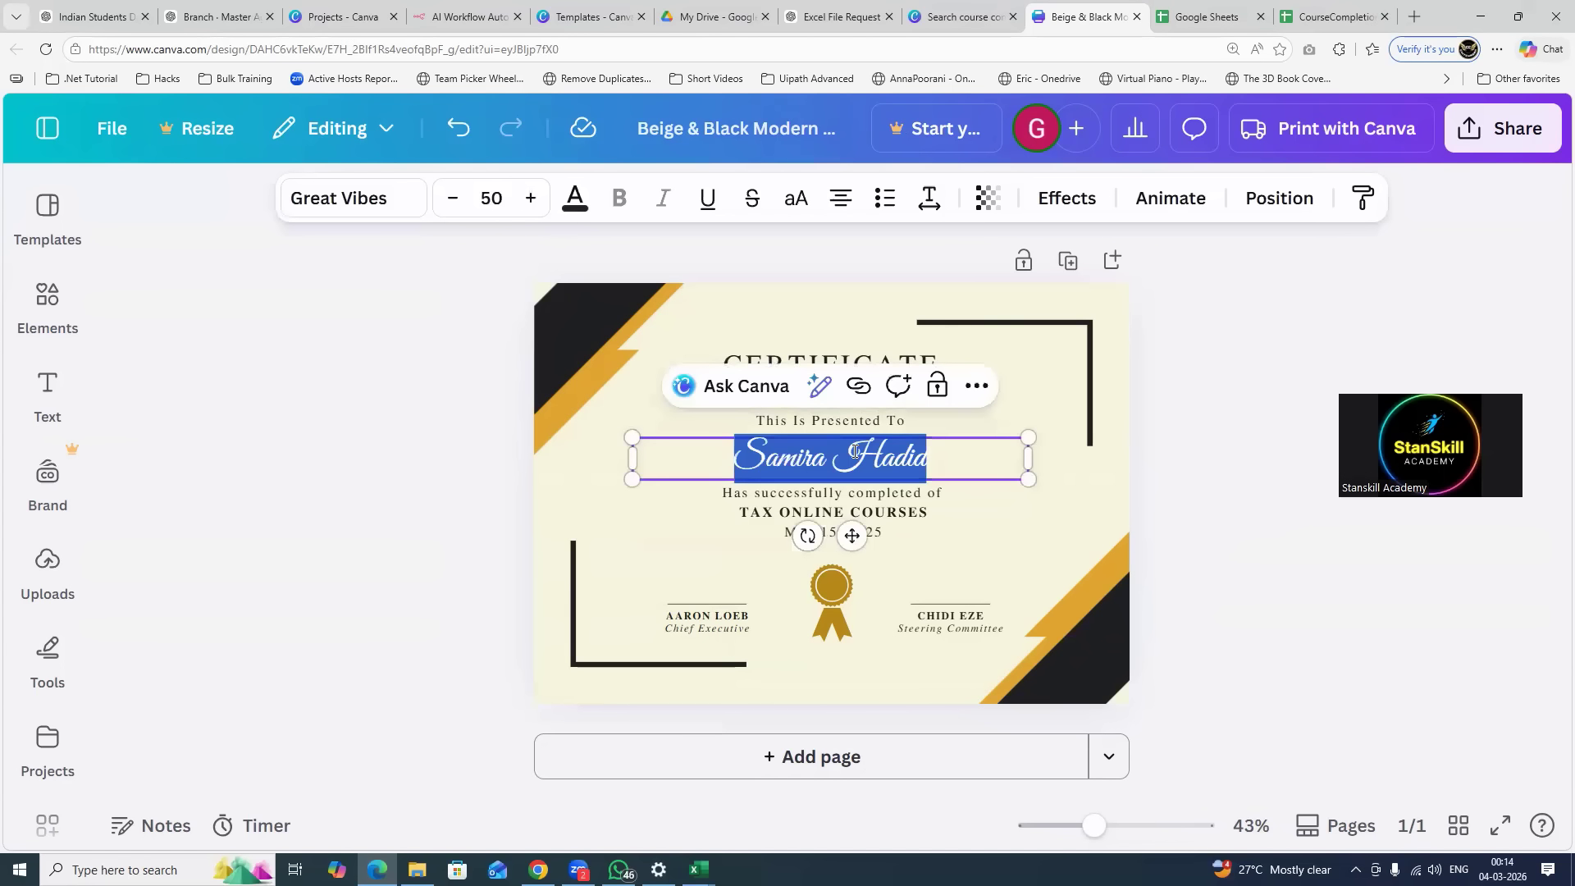
{"action": "type", "text": "Studebnt"}
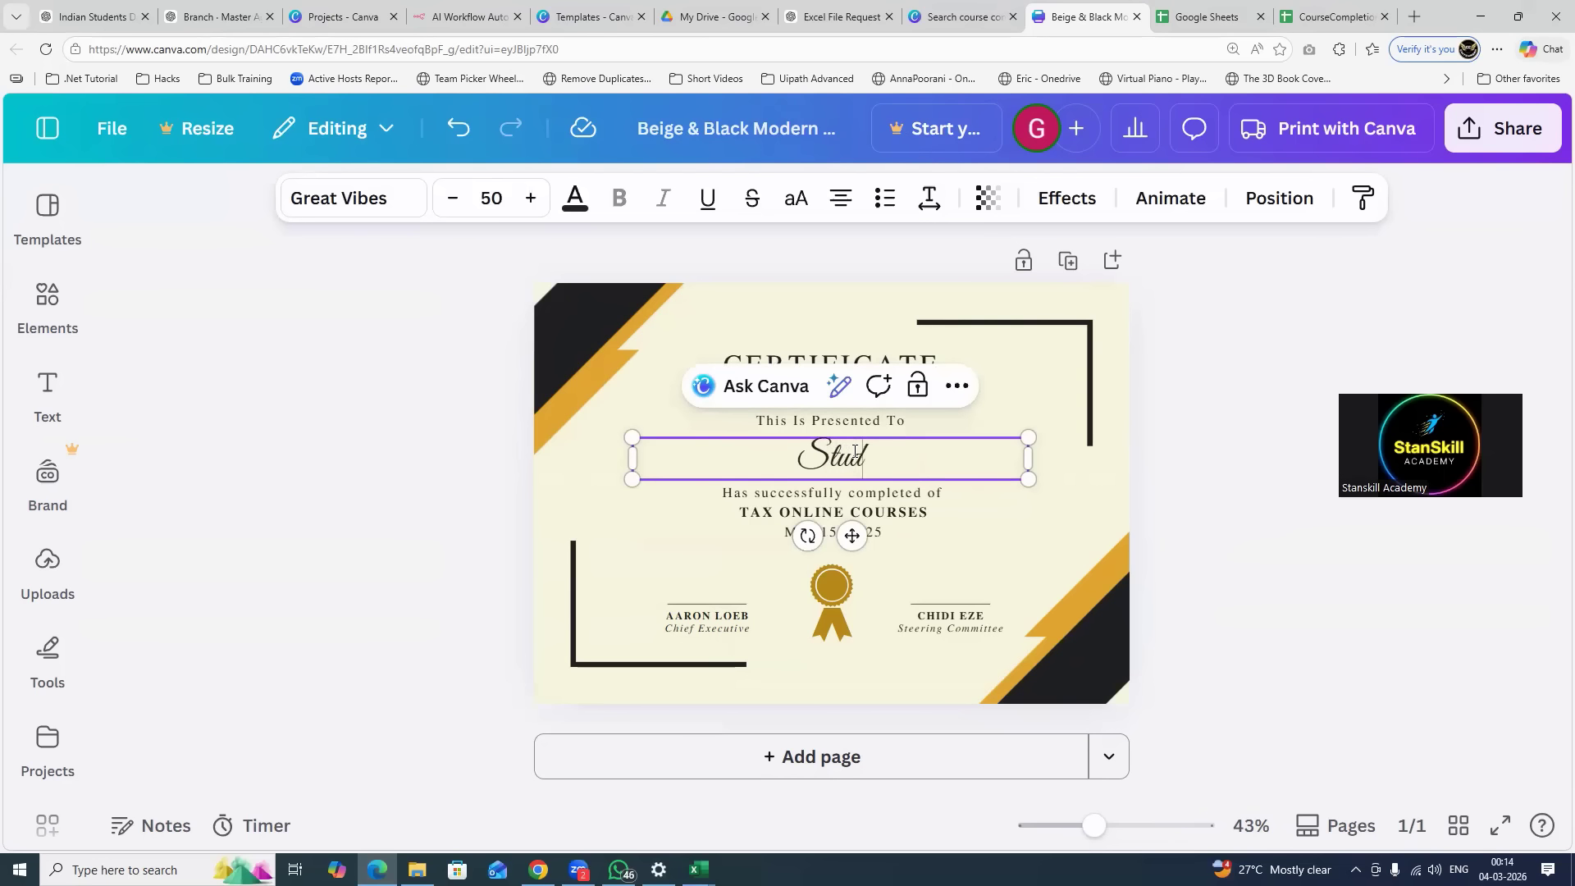
{"action": "key", "text": "BackSpace"}
{"action": "key", "text": "BackSpace"}
{"action": "key", "text": "BackSpace"}
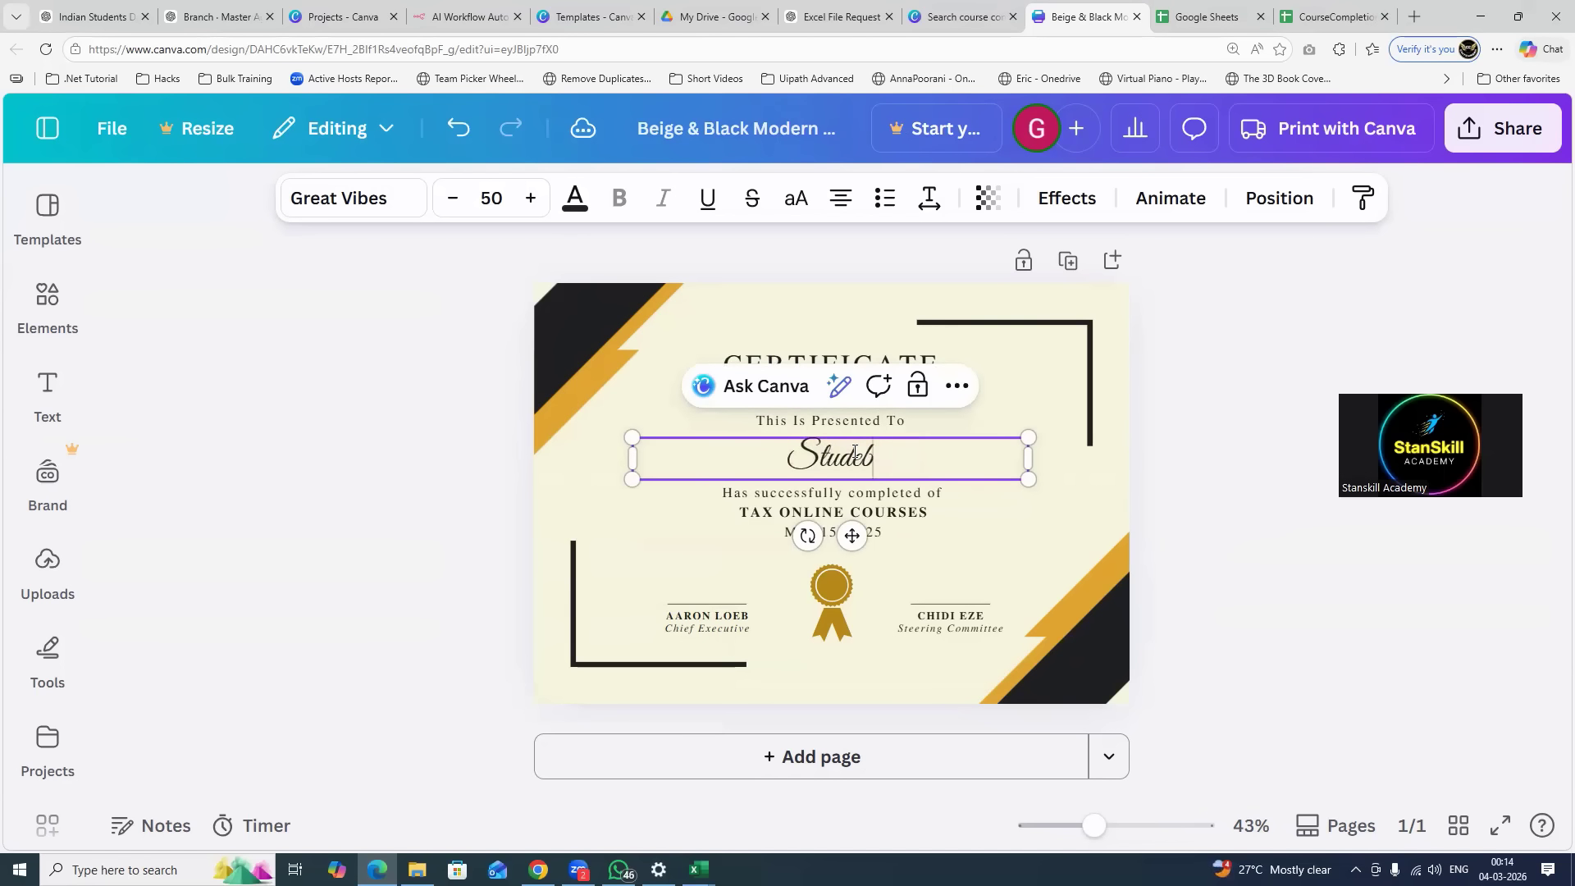
{"action": "type", "text": "nt"}
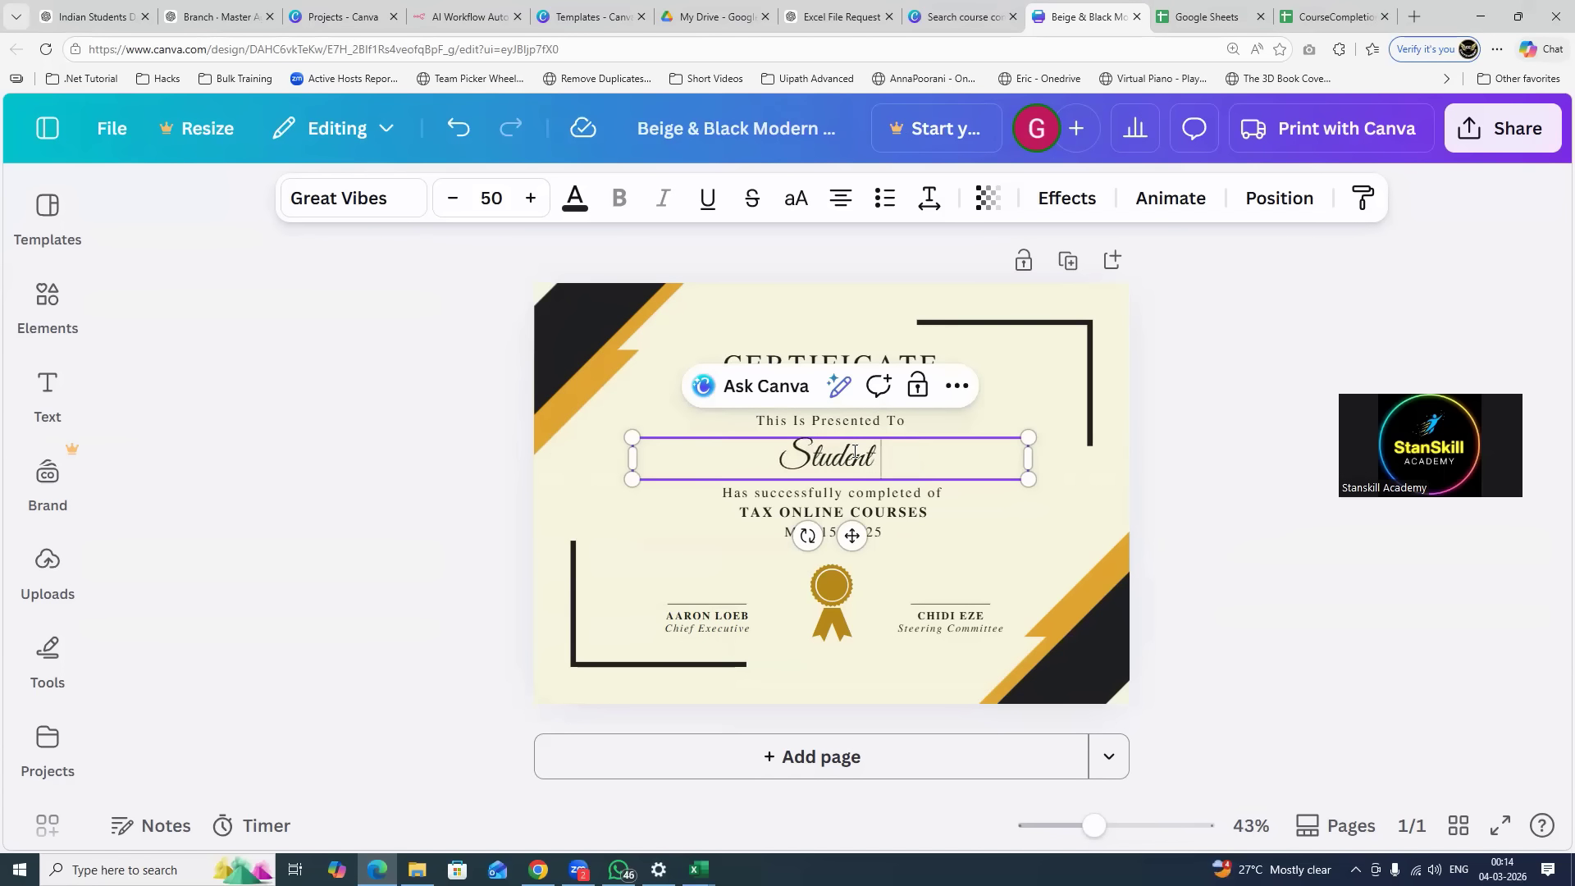
{"action": "type", "text": " Name"}
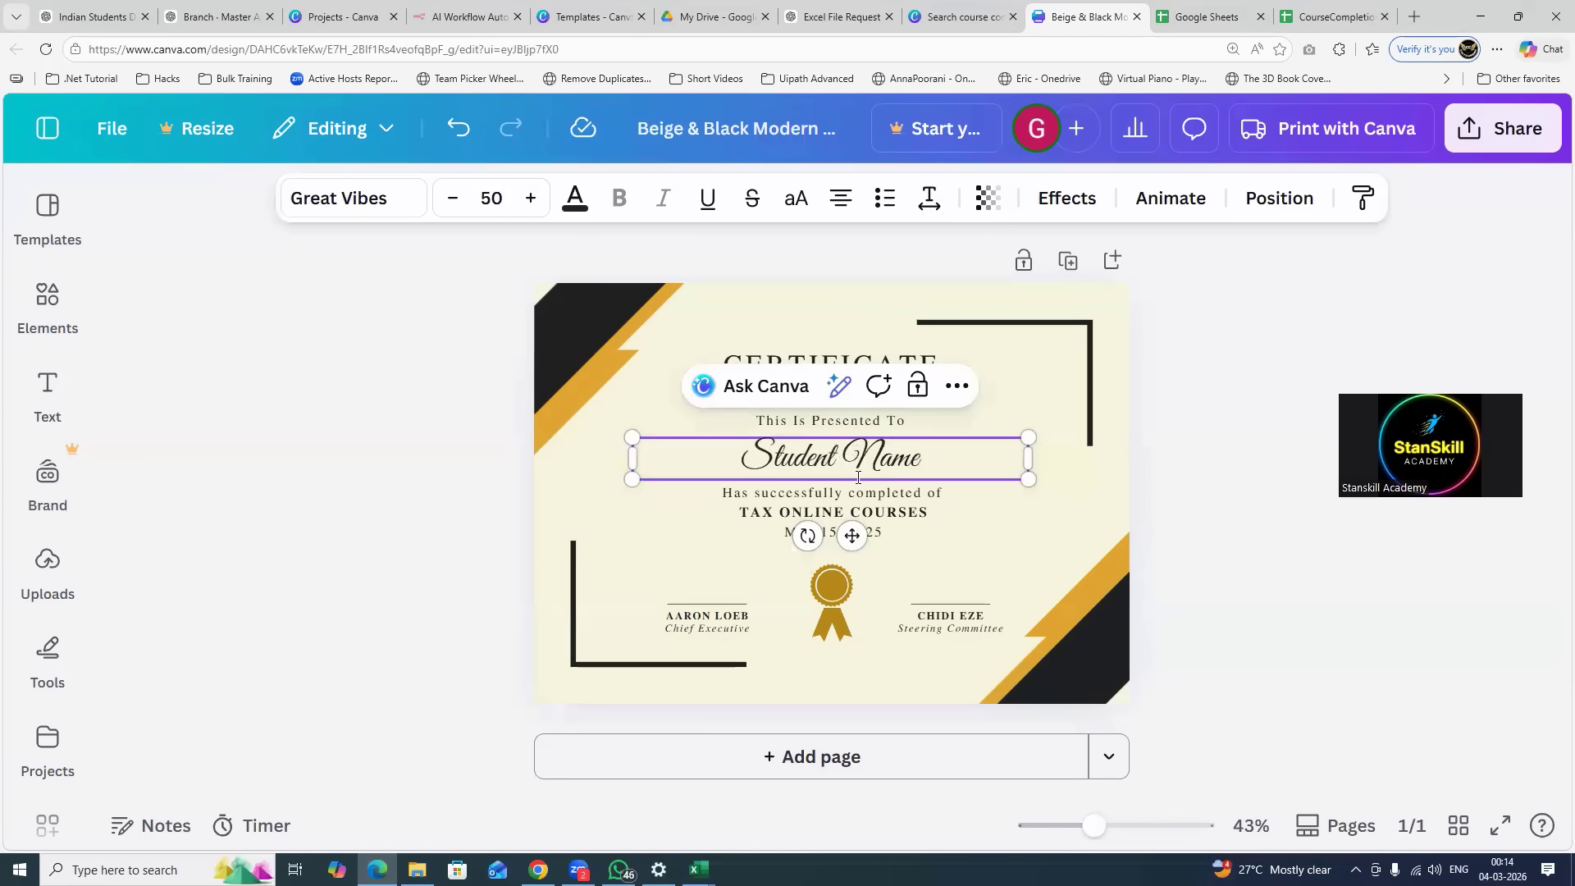
Step: Change the course title text to 'COURSE COMPLETED'
{"action": "double_click", "coordinate": [892, 514]}
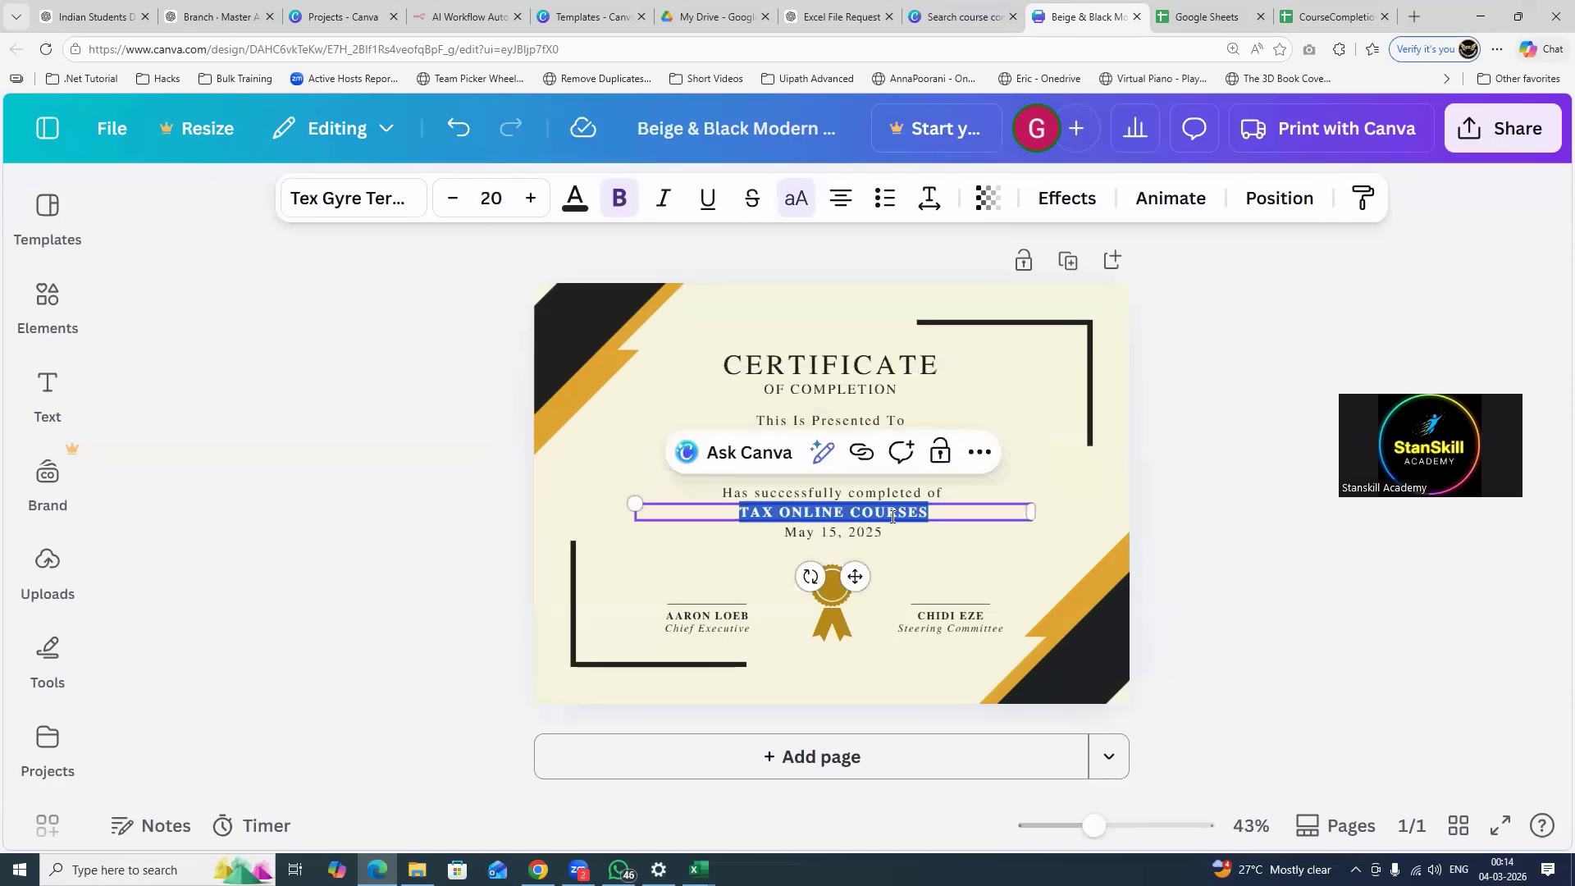
{"action": "type", "text": "COURS"}
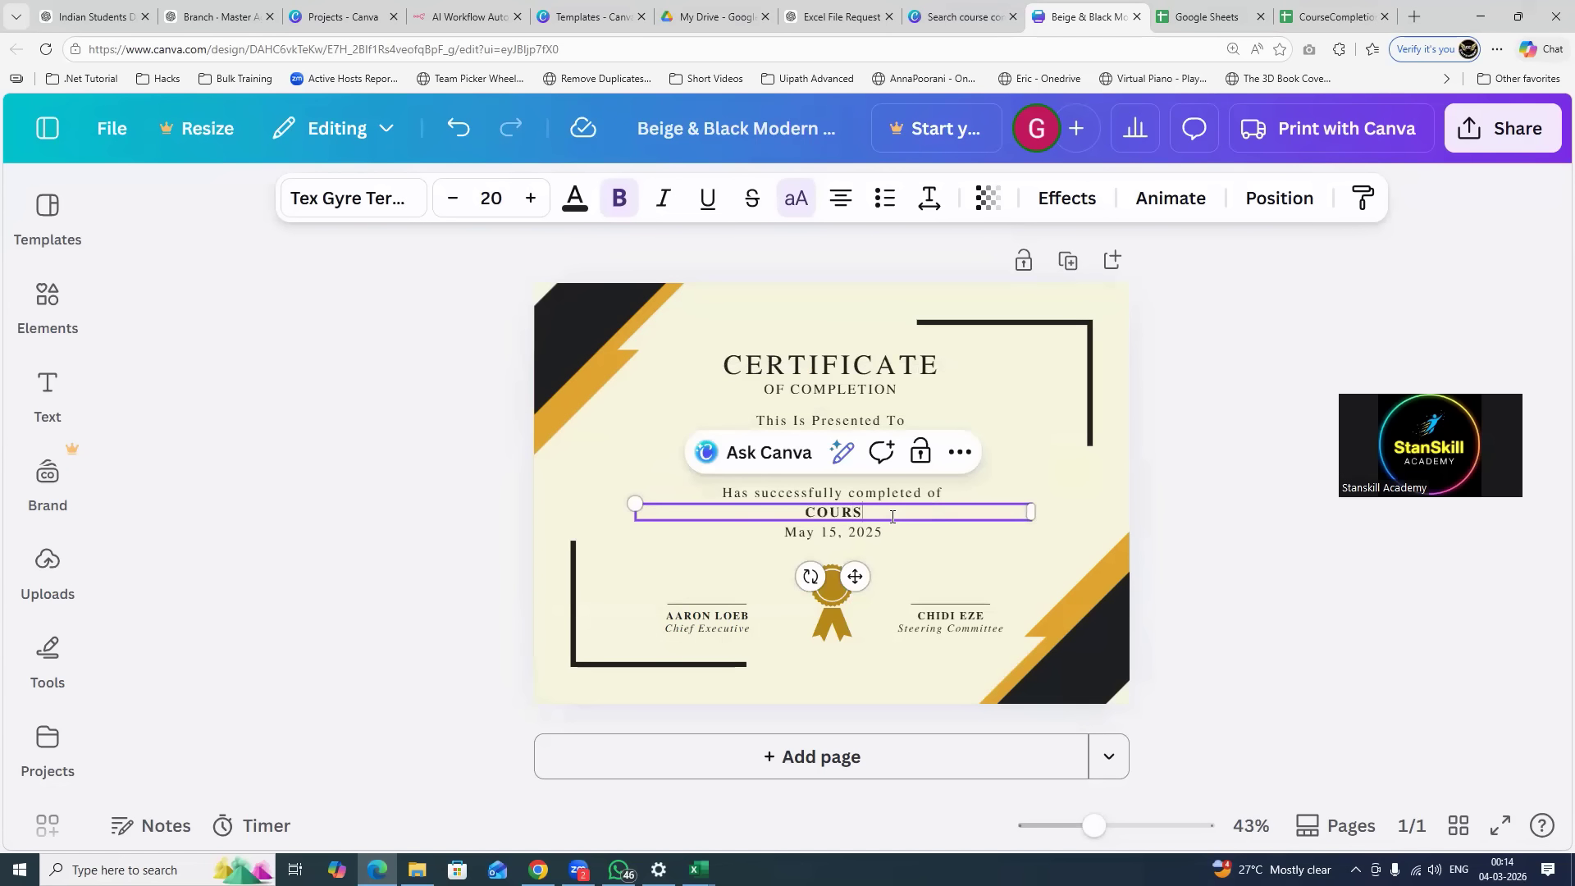
{"action": "type", "text": "E COMPLETION"}
{"action": "key", "text": "ctrl+a"}
{"action": "type", "text": "COURSE COMP"}
{"action": "key", "text": "BackSpace"}
{"action": "type", "text": "PLETED"}
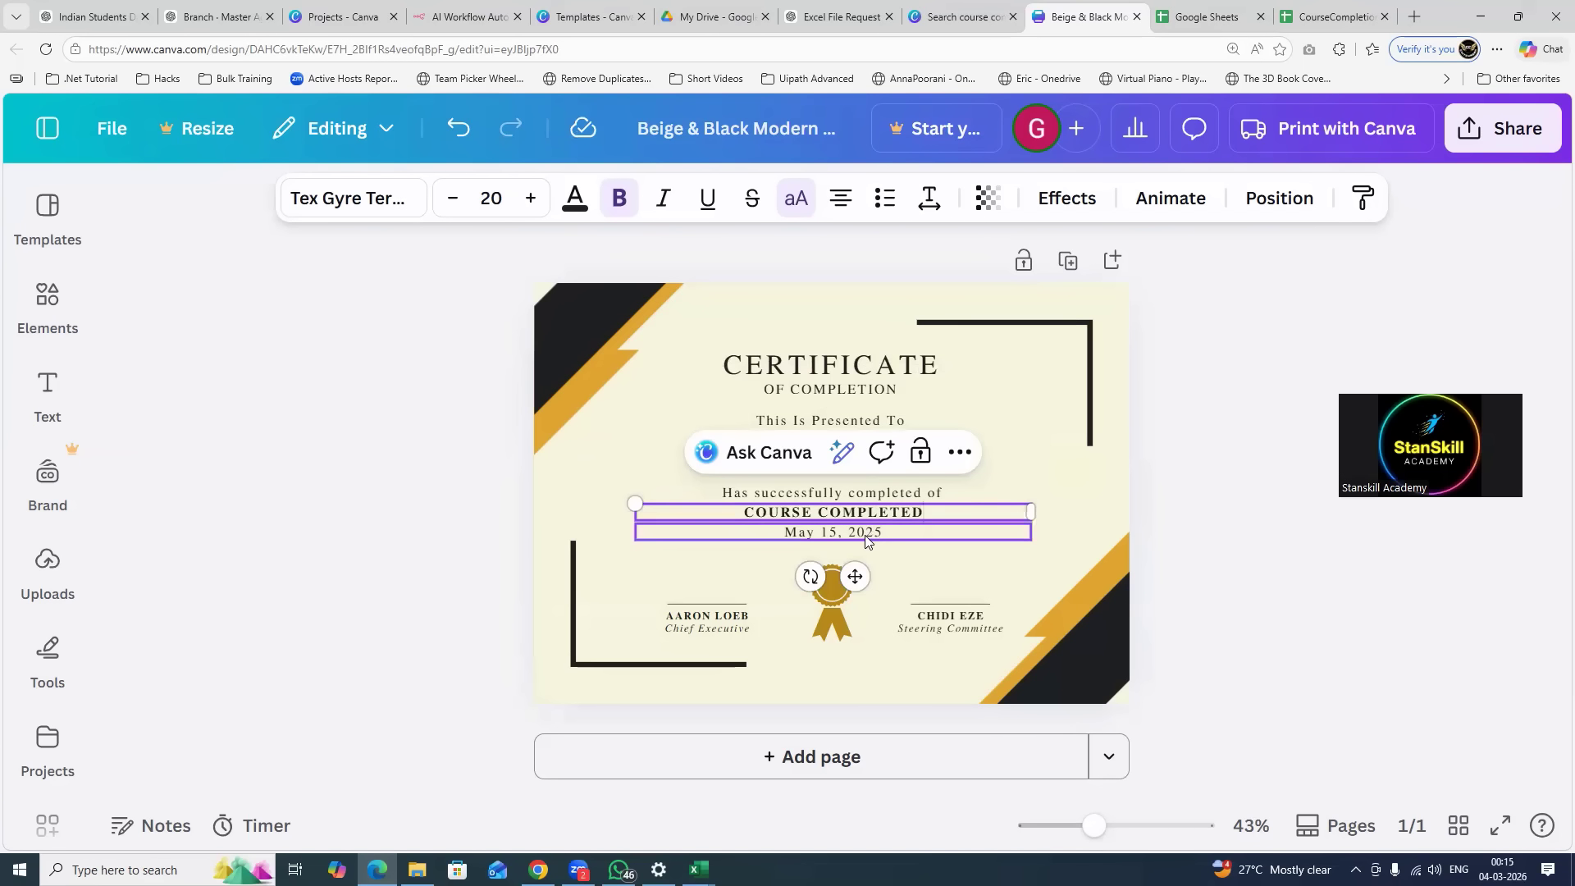
Step: Replace the sample date with 'Course Completion Date'
{"action": "left_click", "coordinate": [865, 540]}
{"action": "left_click", "coordinate": [865, 537]}
{"action": "type", "text": "cour"}
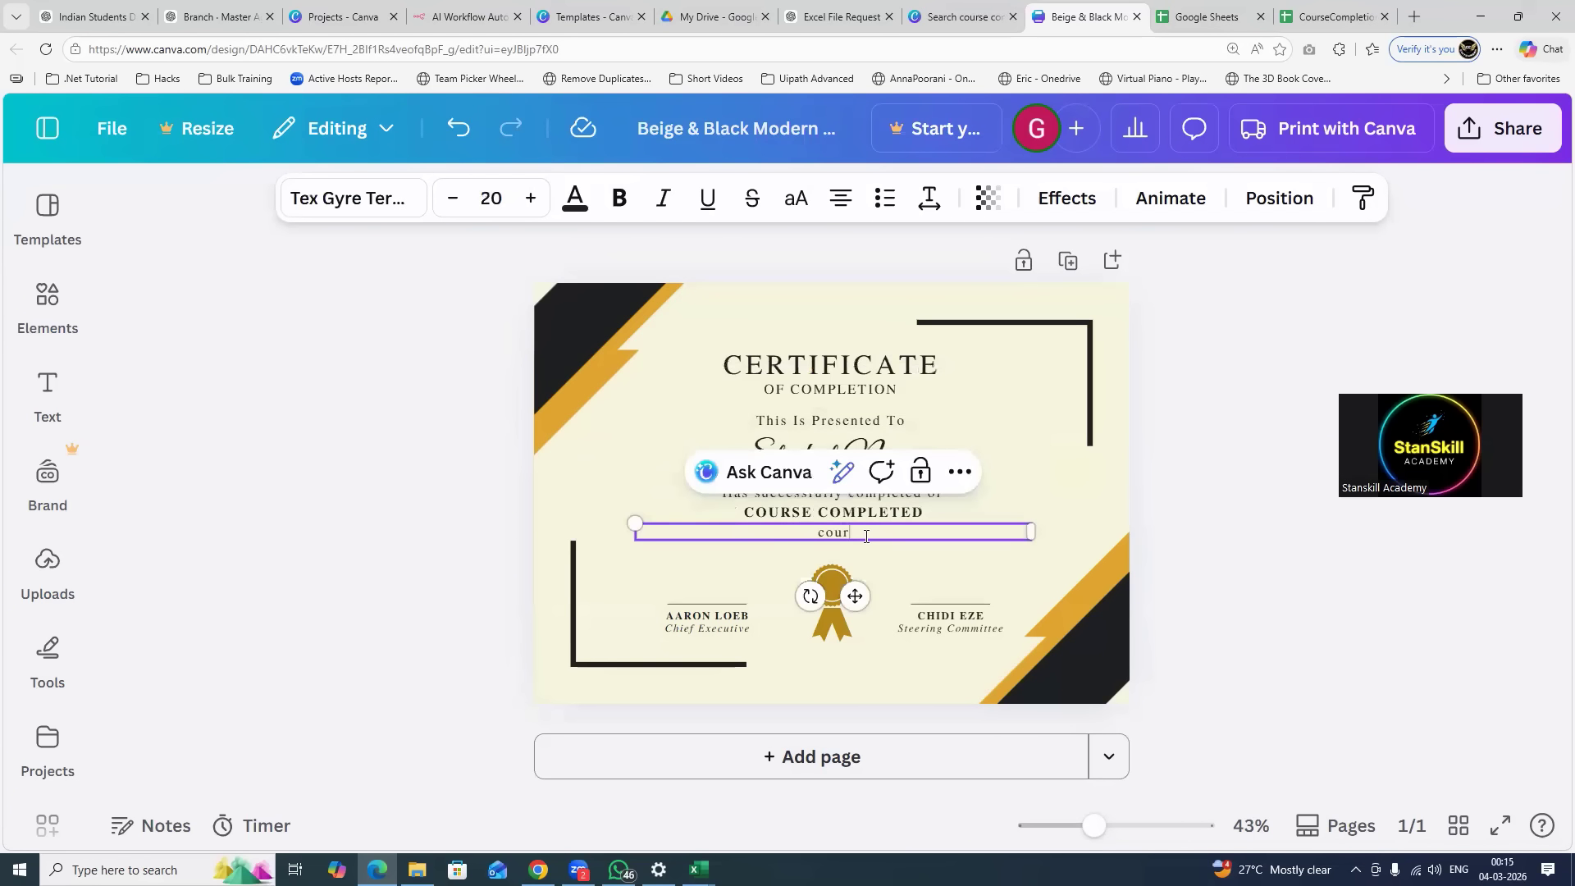
{"action": "key", "text": "BackSpace"}
{"action": "key", "text": "BackSpace"}
{"action": "key", "text": "BackSpace"}
{"action": "key", "text": "BackSpace"}
{"action": "type", "text": "Course Completion Date"}
{"action": "left_click", "coordinate": [1181, 499]}
Step: Check the Student Name, COURSE COMPLETED and date placeholders, then deselect to review
{"action": "left_click", "coordinate": [886, 470]}
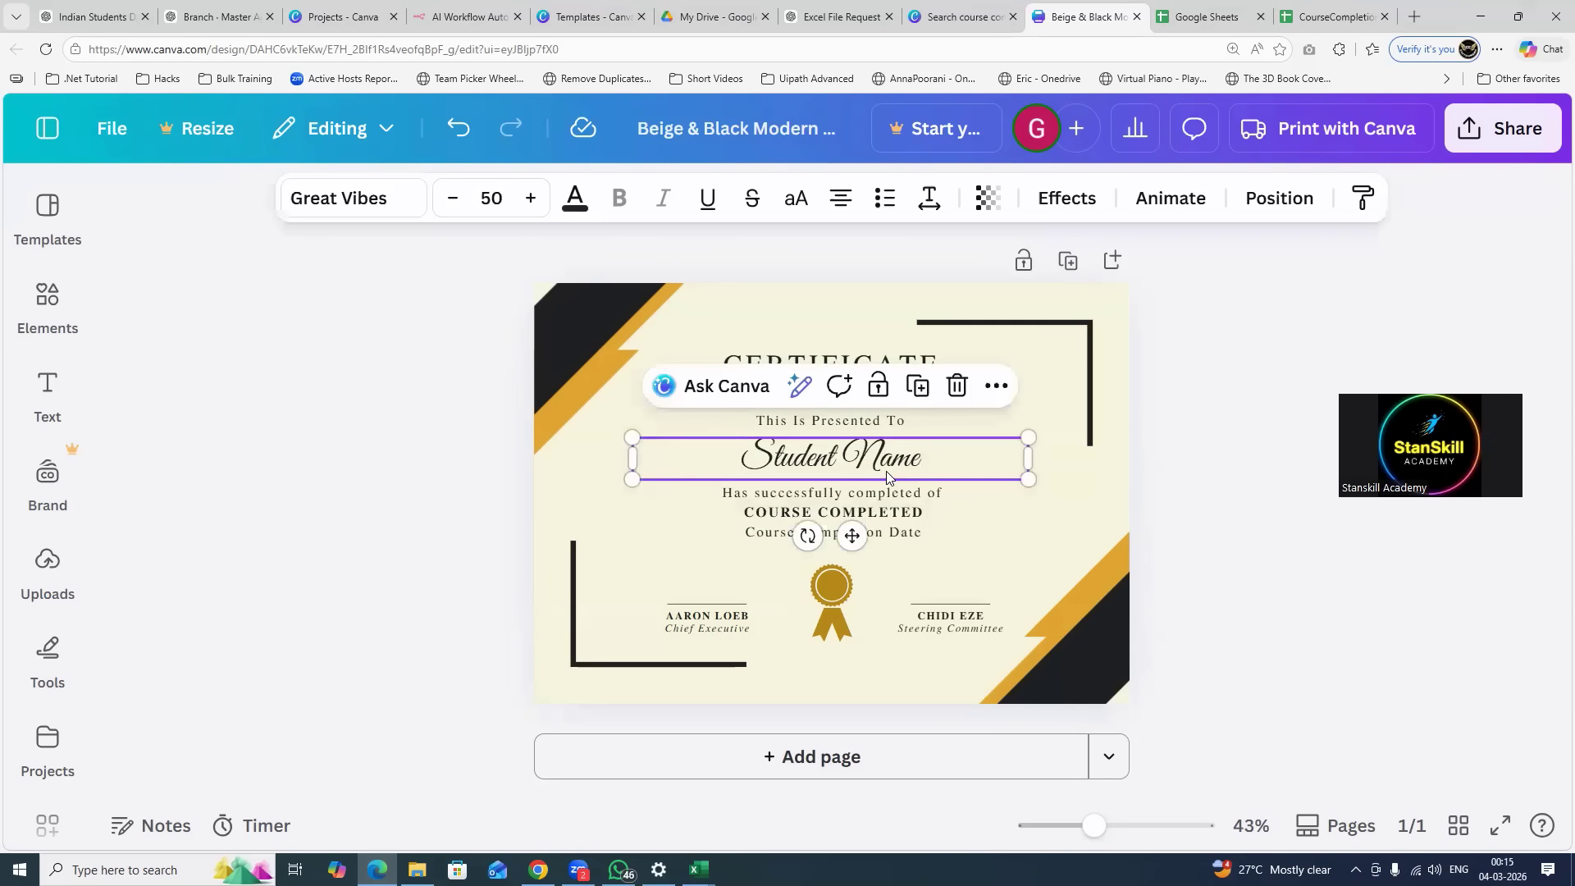
{"action": "left_click", "coordinate": [806, 514]}
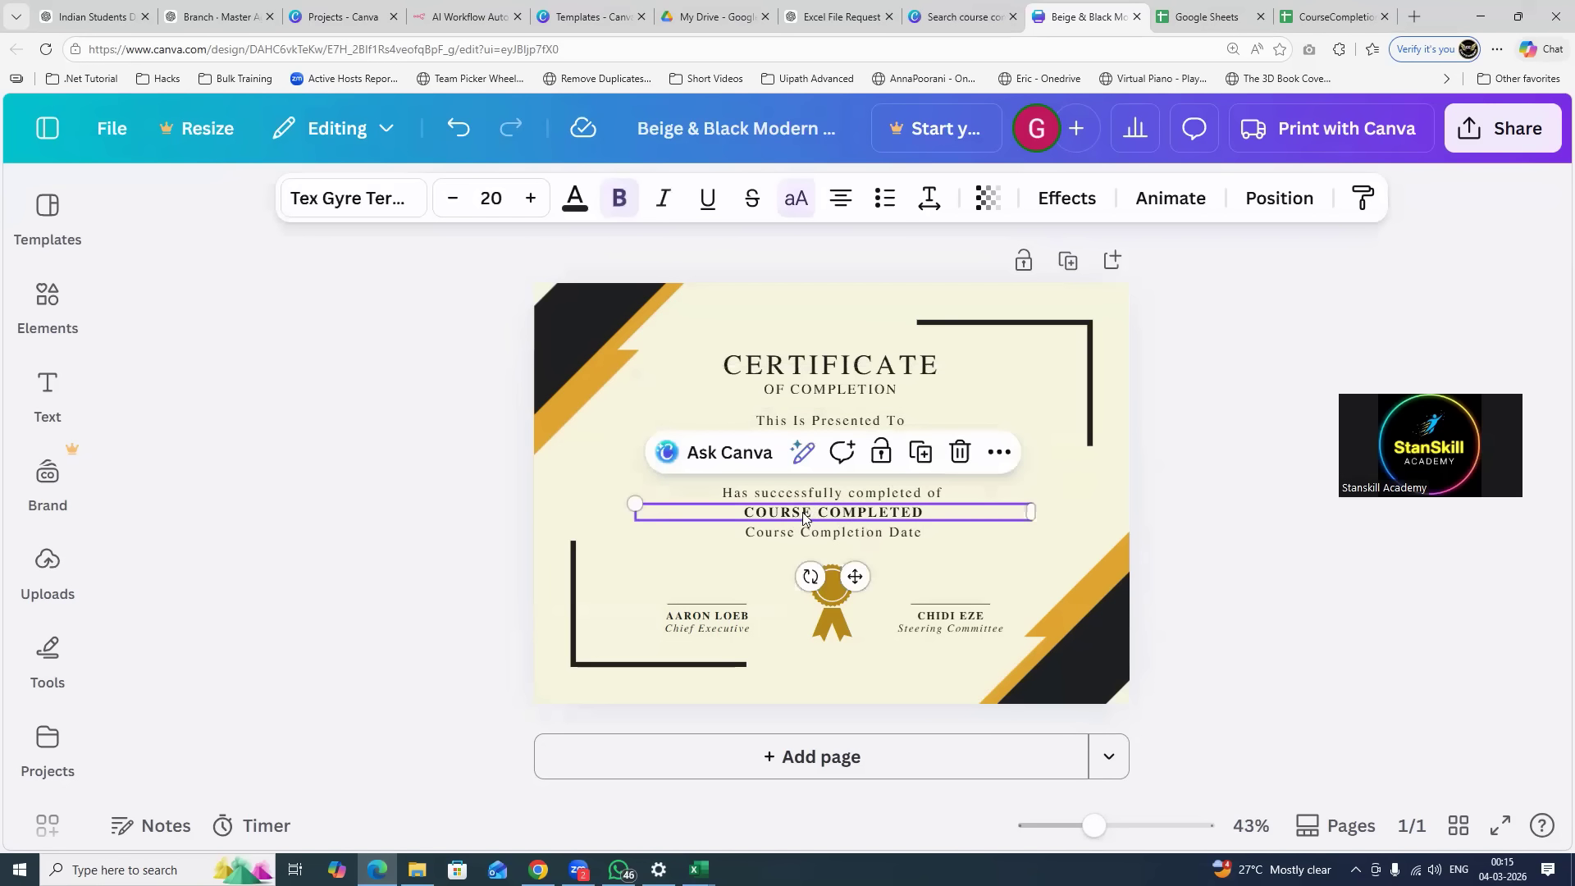
{"action": "left_click", "coordinate": [800, 531]}
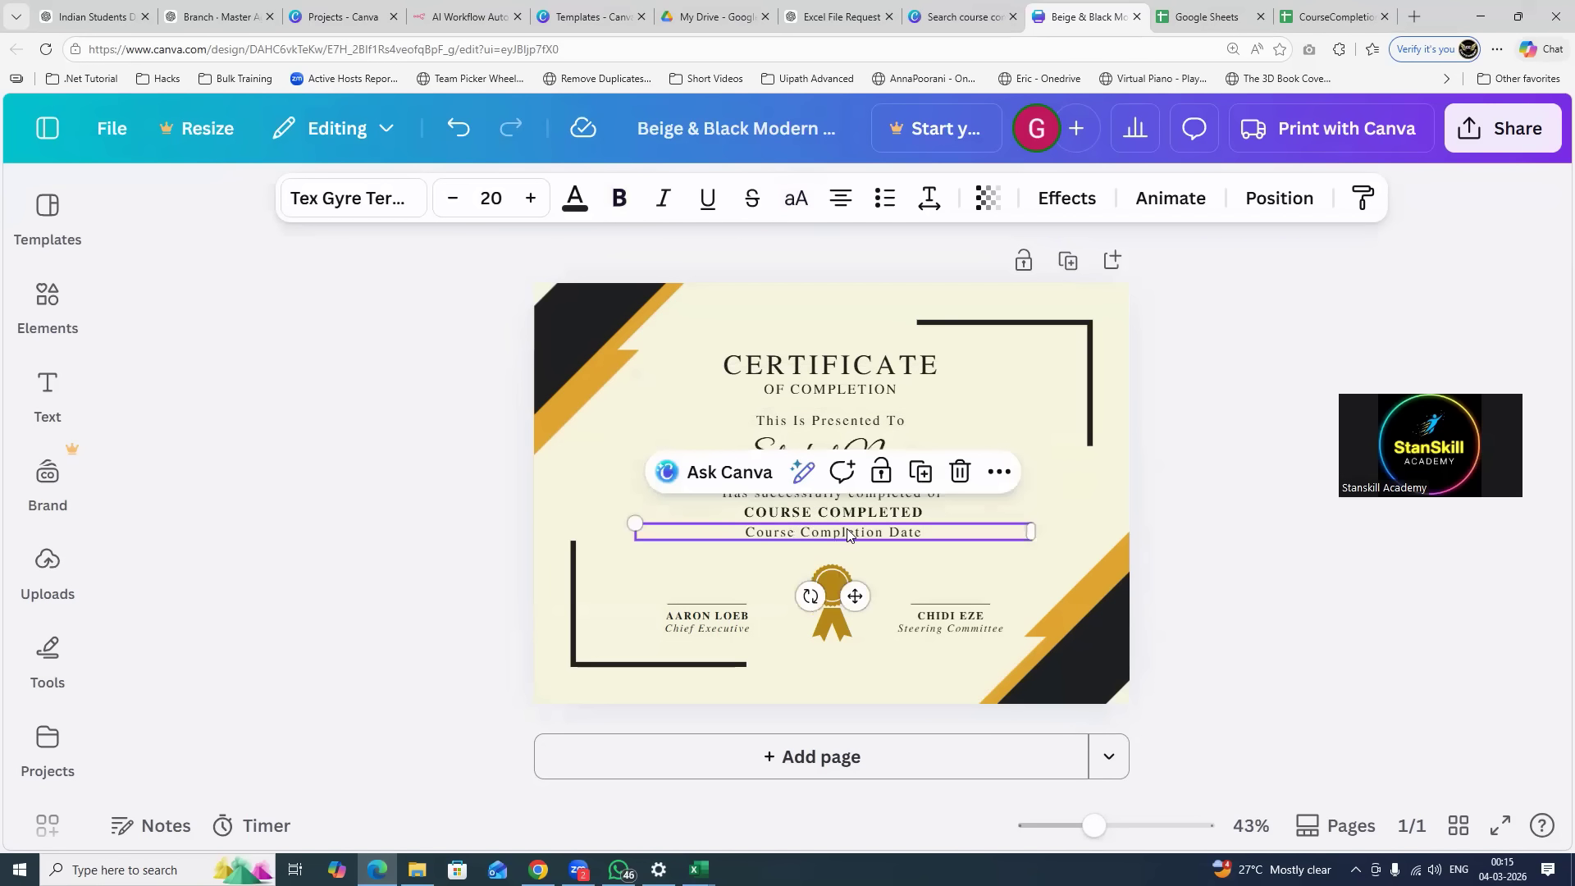
{"action": "left_click", "coordinate": [1249, 582]}
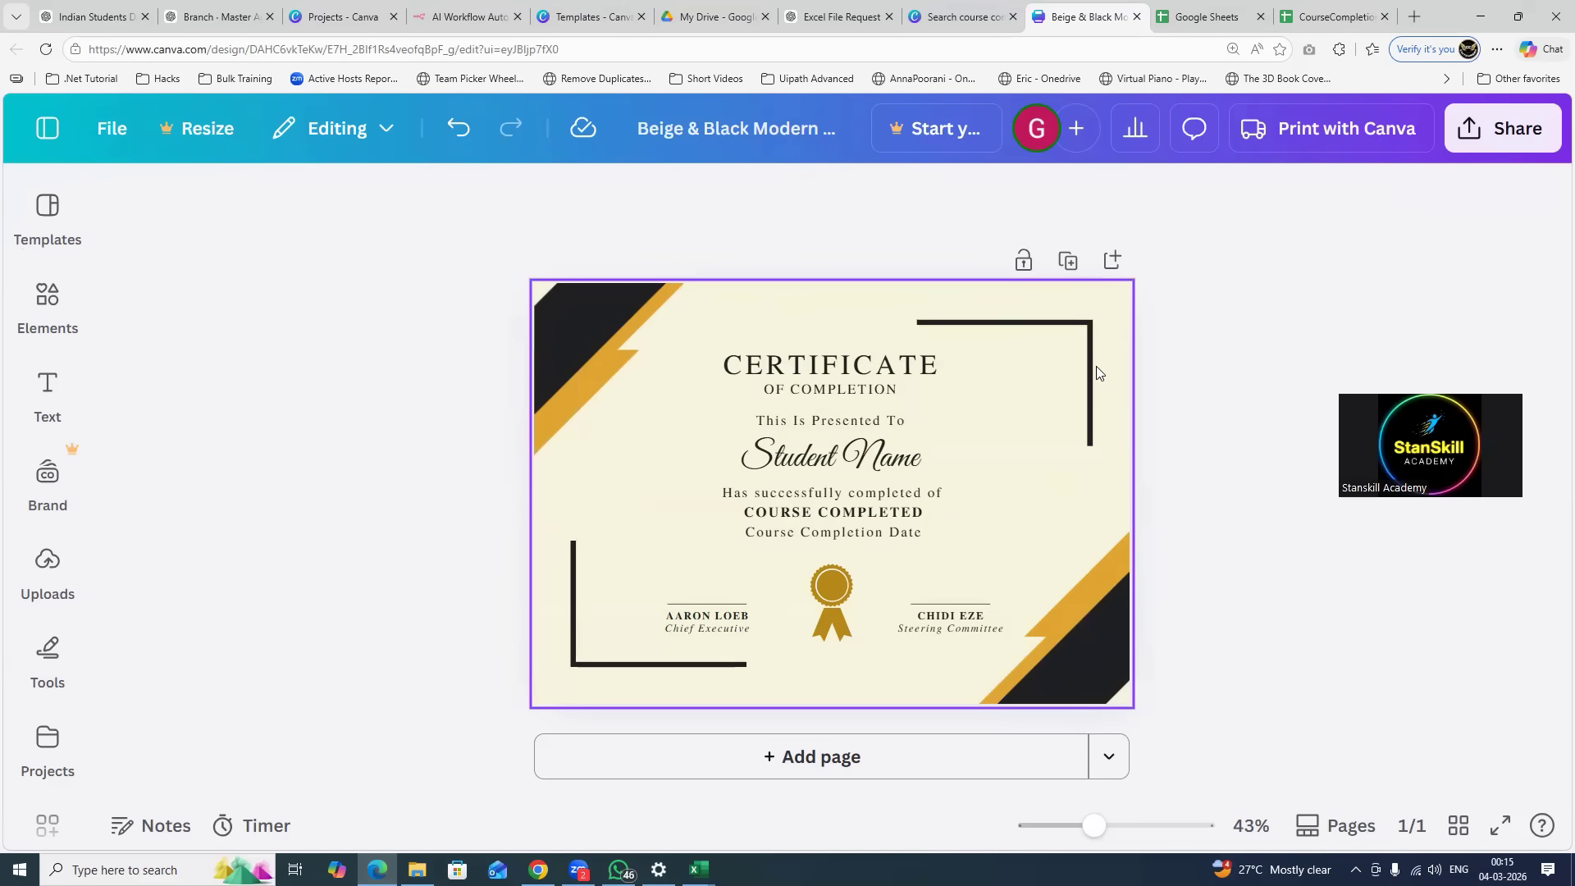
Step: Download the Canva certificate design with PPTX selected as the file type
{"action": "left_click", "coordinate": [1501, 134]}
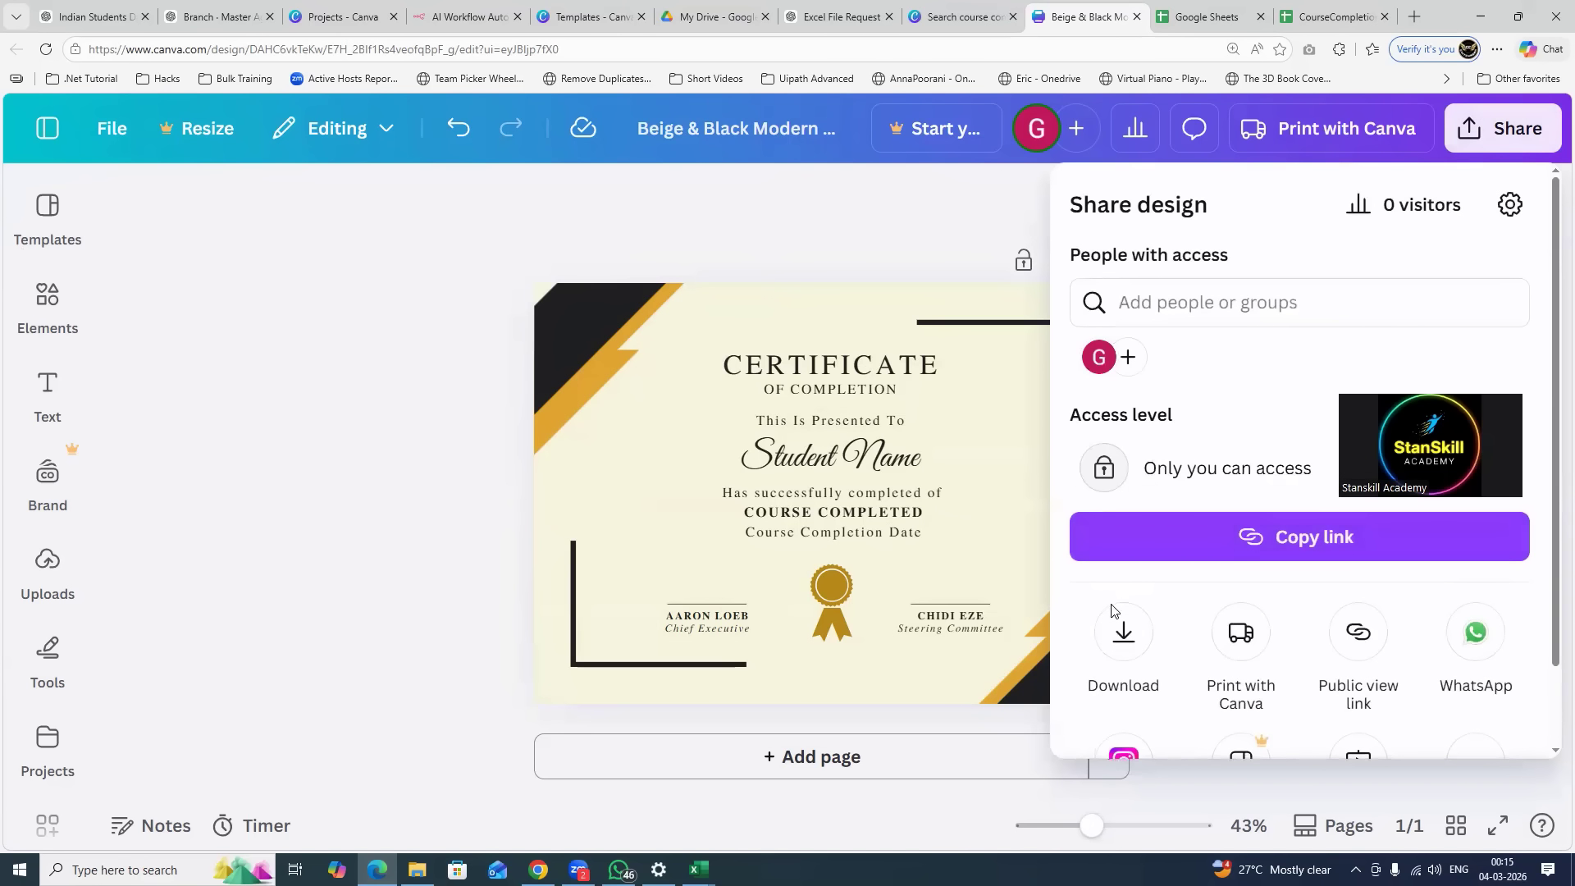
{"action": "left_click", "coordinate": [1125, 631]}
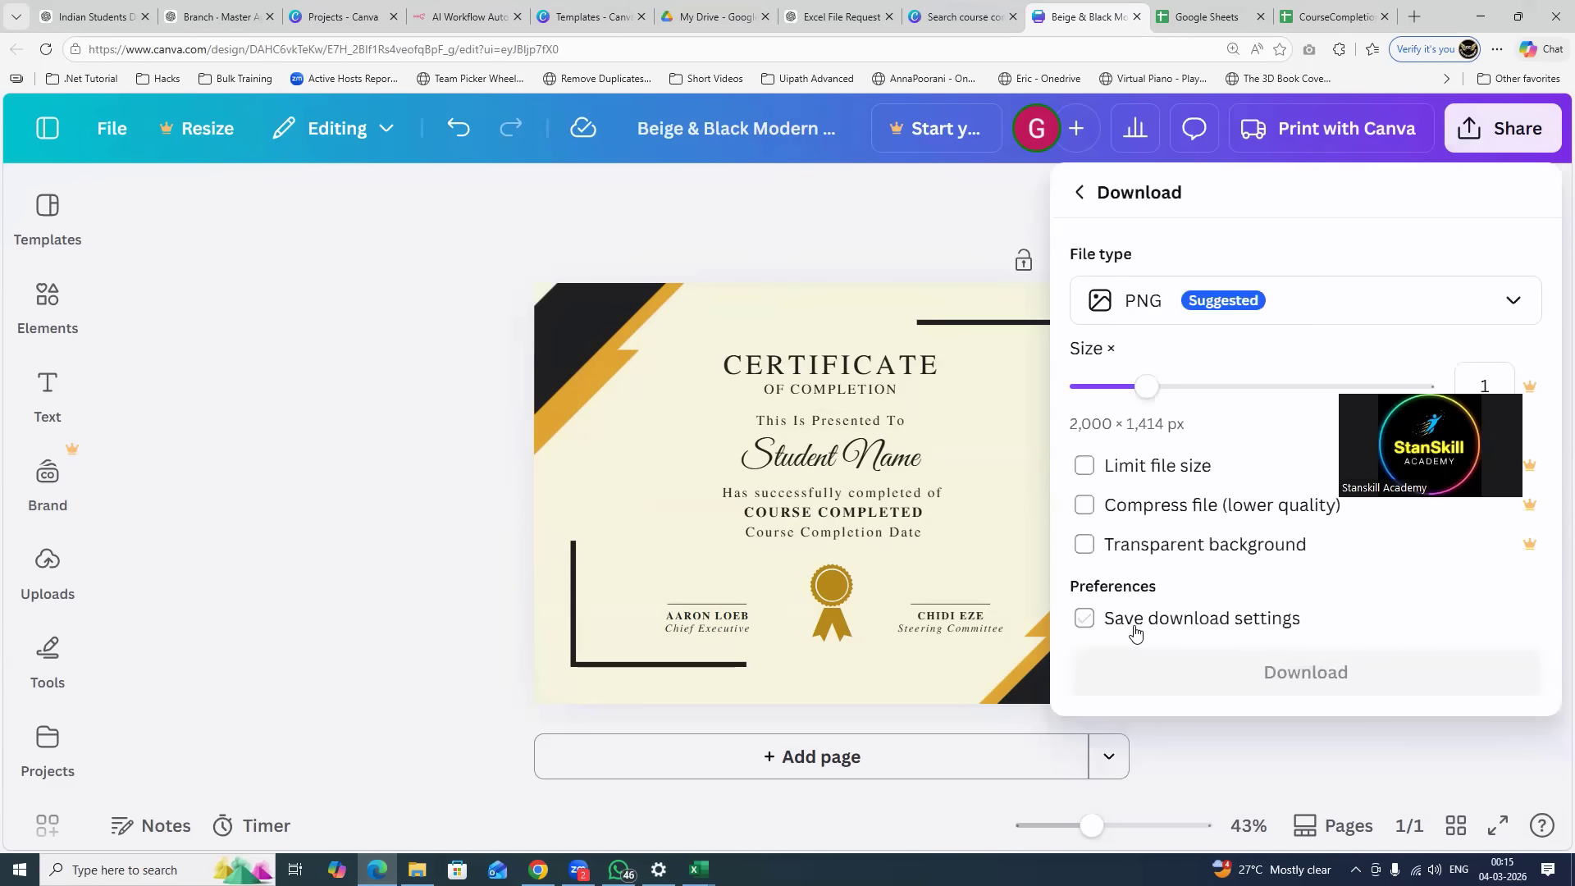
{"action": "left_click", "coordinate": [1161, 305]}
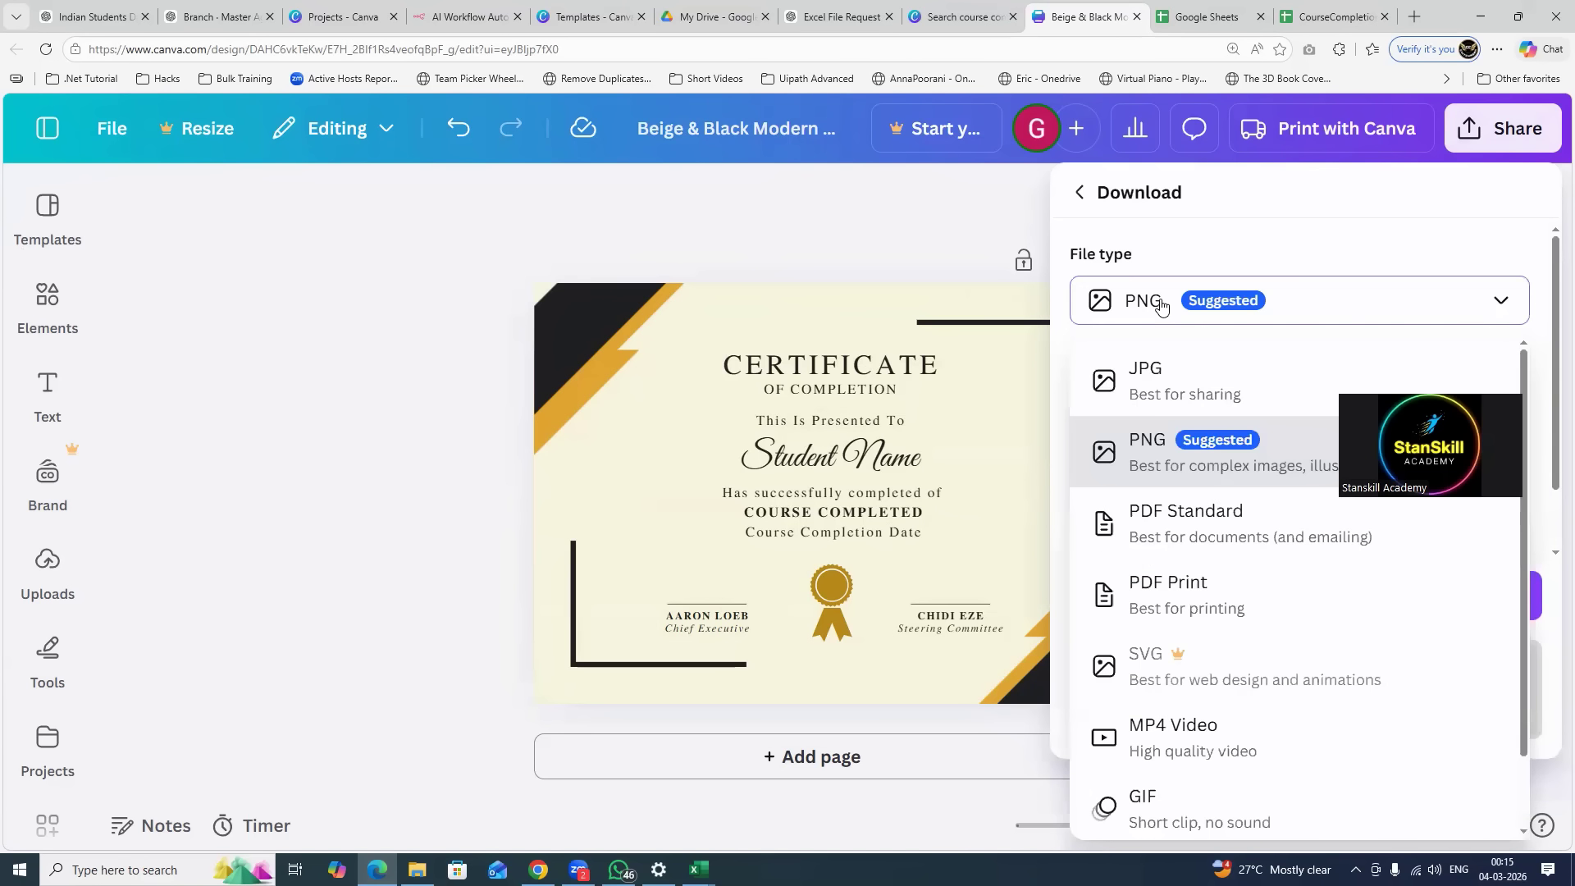
{"action": "scroll", "coordinate": [1181, 660], "scroll_direction": "down", "scroll_amount": 2}
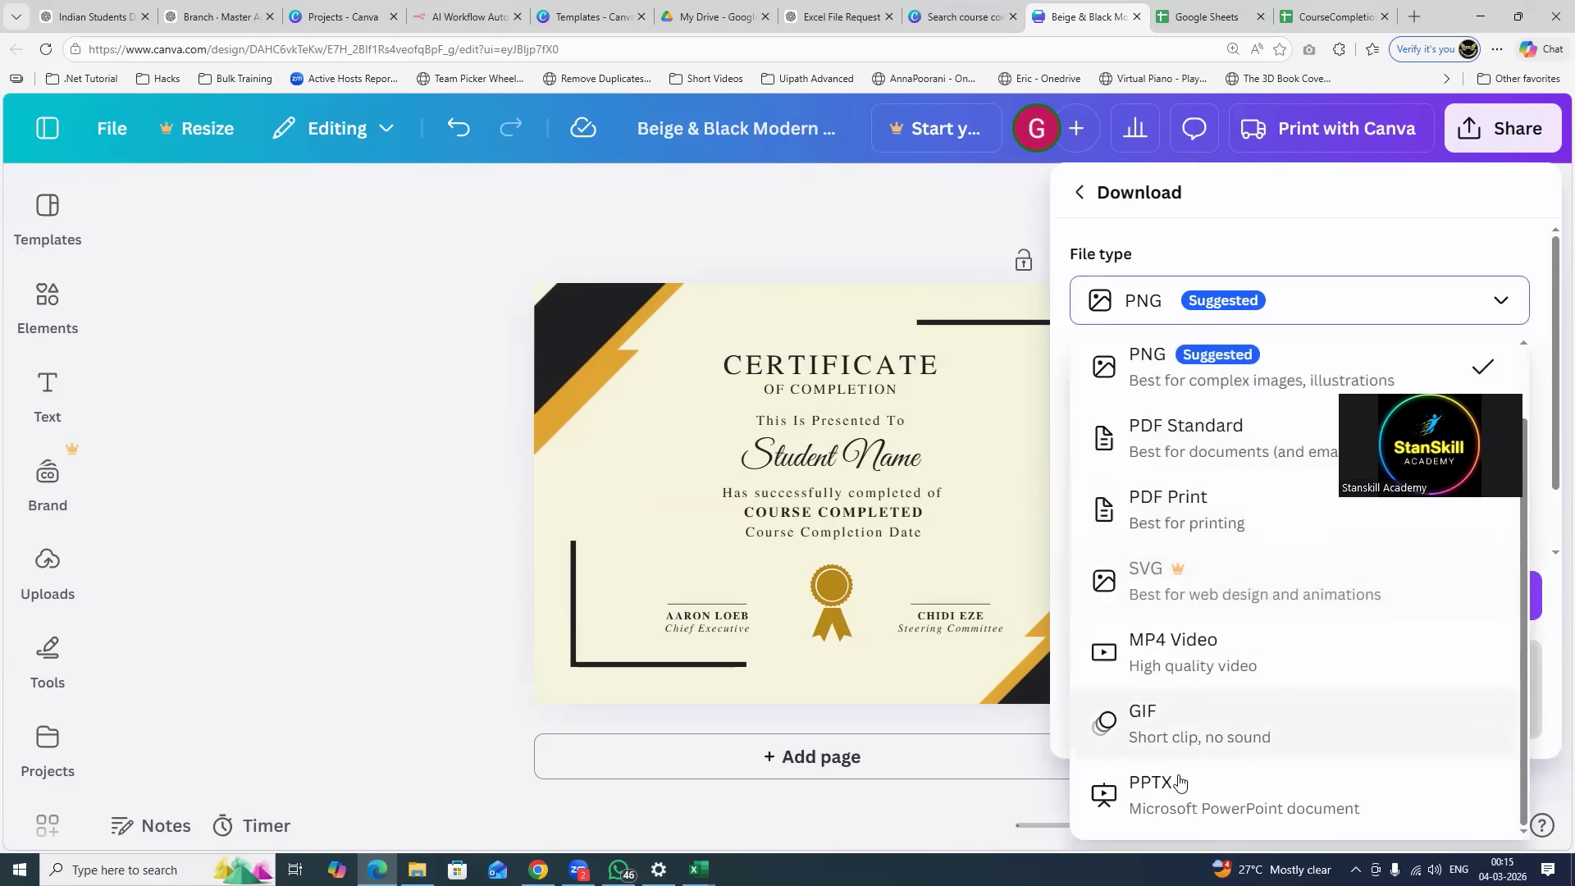
{"action": "left_click", "coordinate": [1178, 811]}
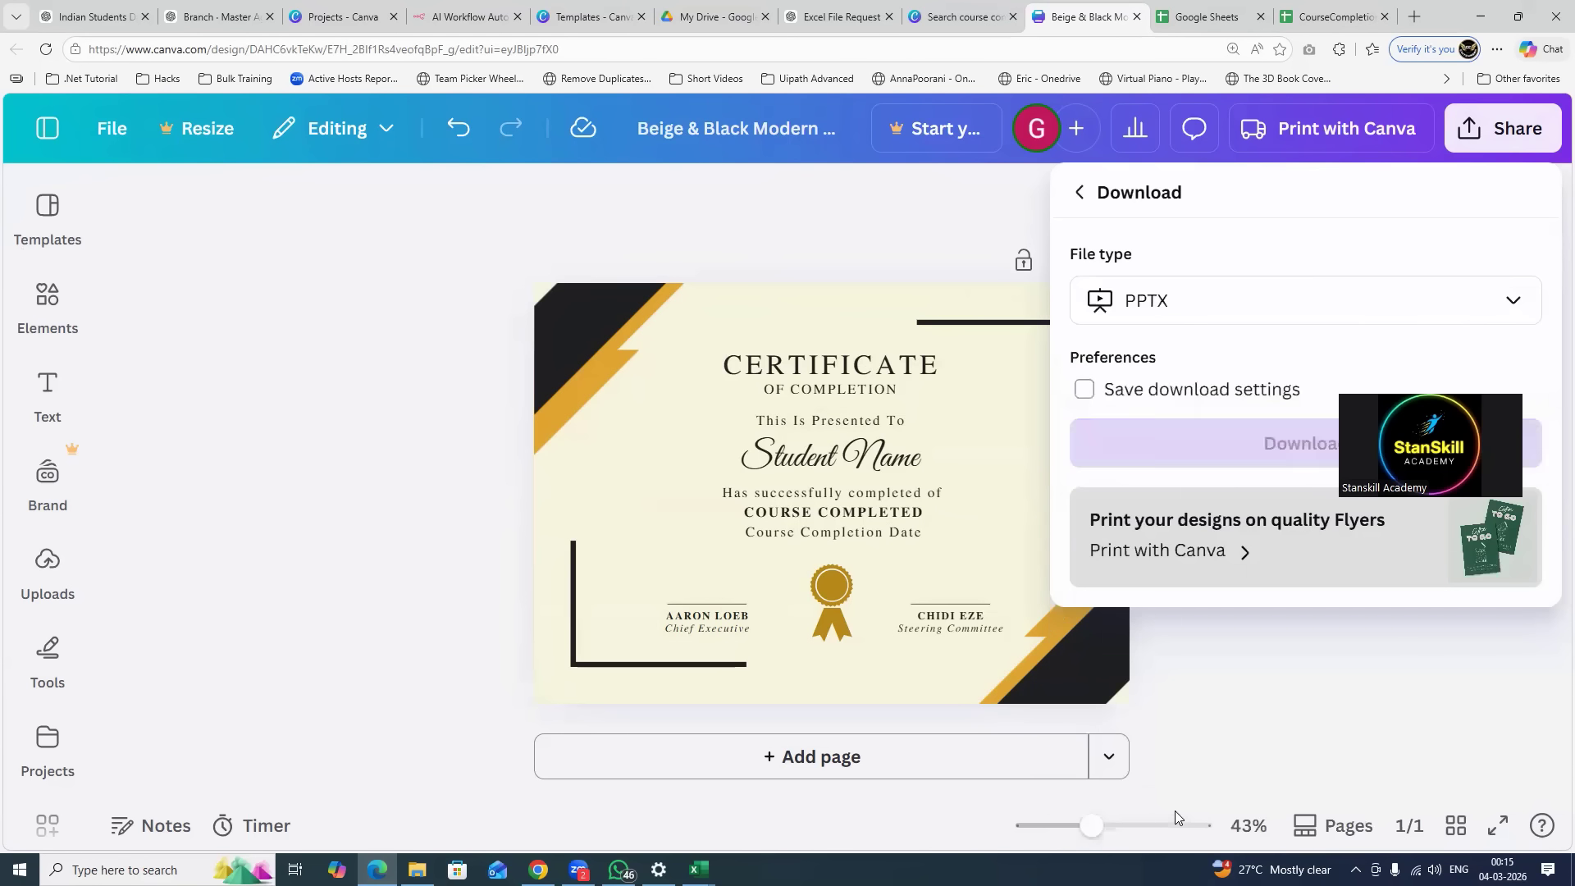
{"action": "left_click", "coordinate": [1126, 300]}
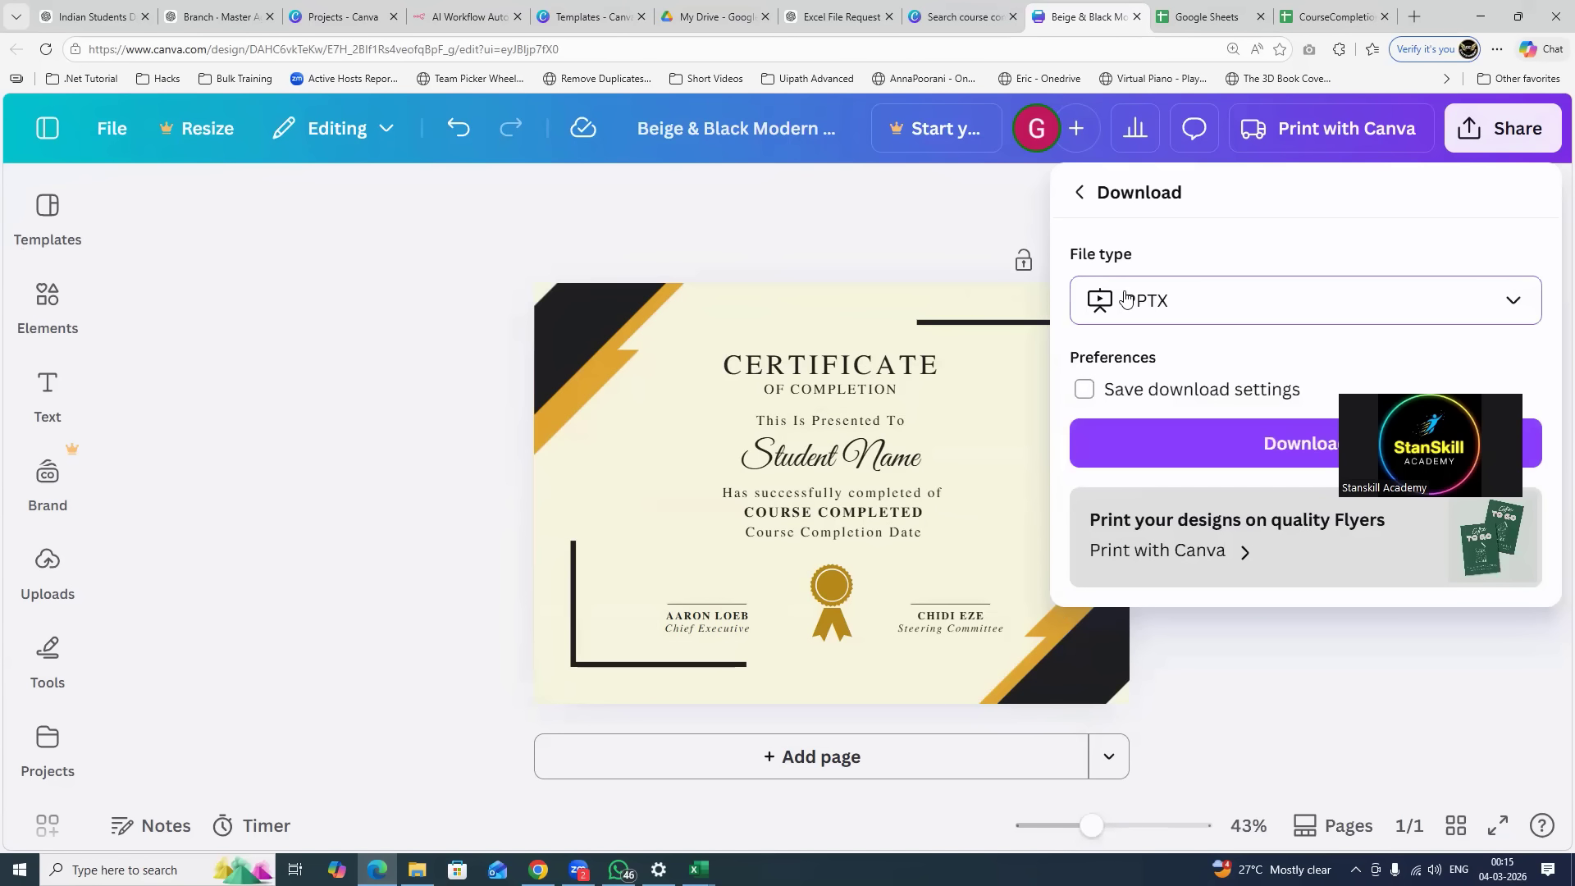
{"action": "scroll", "coordinate": [1181, 730], "scroll_direction": "down", "scroll_amount": 1}
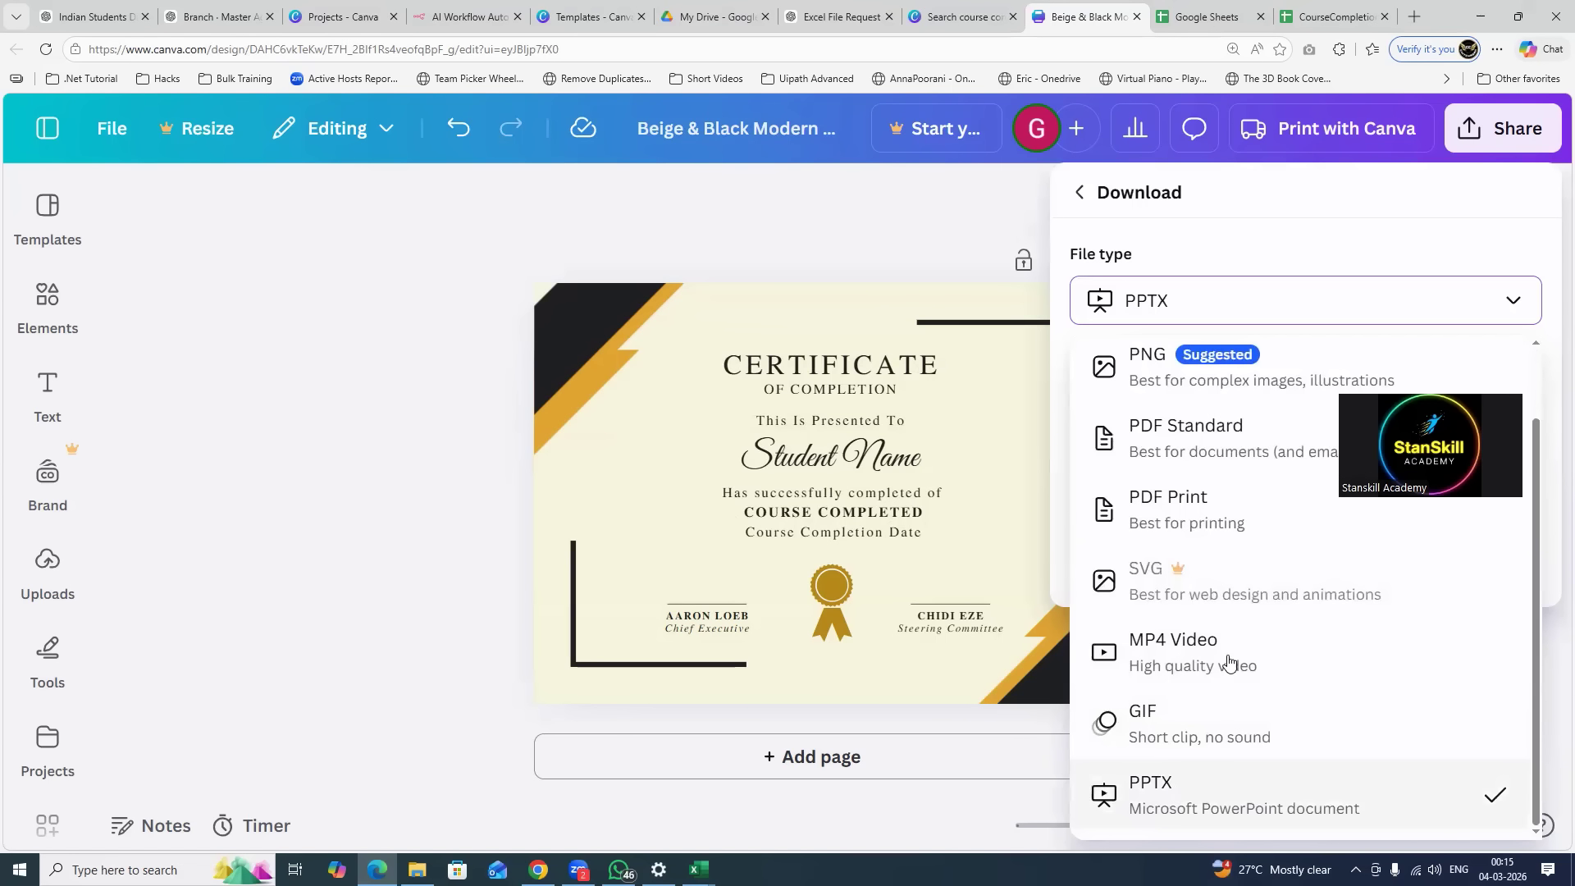
{"action": "scroll", "coordinate": [1226, 640], "scroll_direction": "up", "scroll_amount": 1}
{"action": "scroll", "coordinate": [1180, 492], "scroll_direction": "down", "scroll_amount": 1}
{"action": "scroll", "coordinate": [1187, 656], "scroll_direction": "down", "scroll_amount": 1}
{"action": "left_click", "coordinate": [1165, 802]}
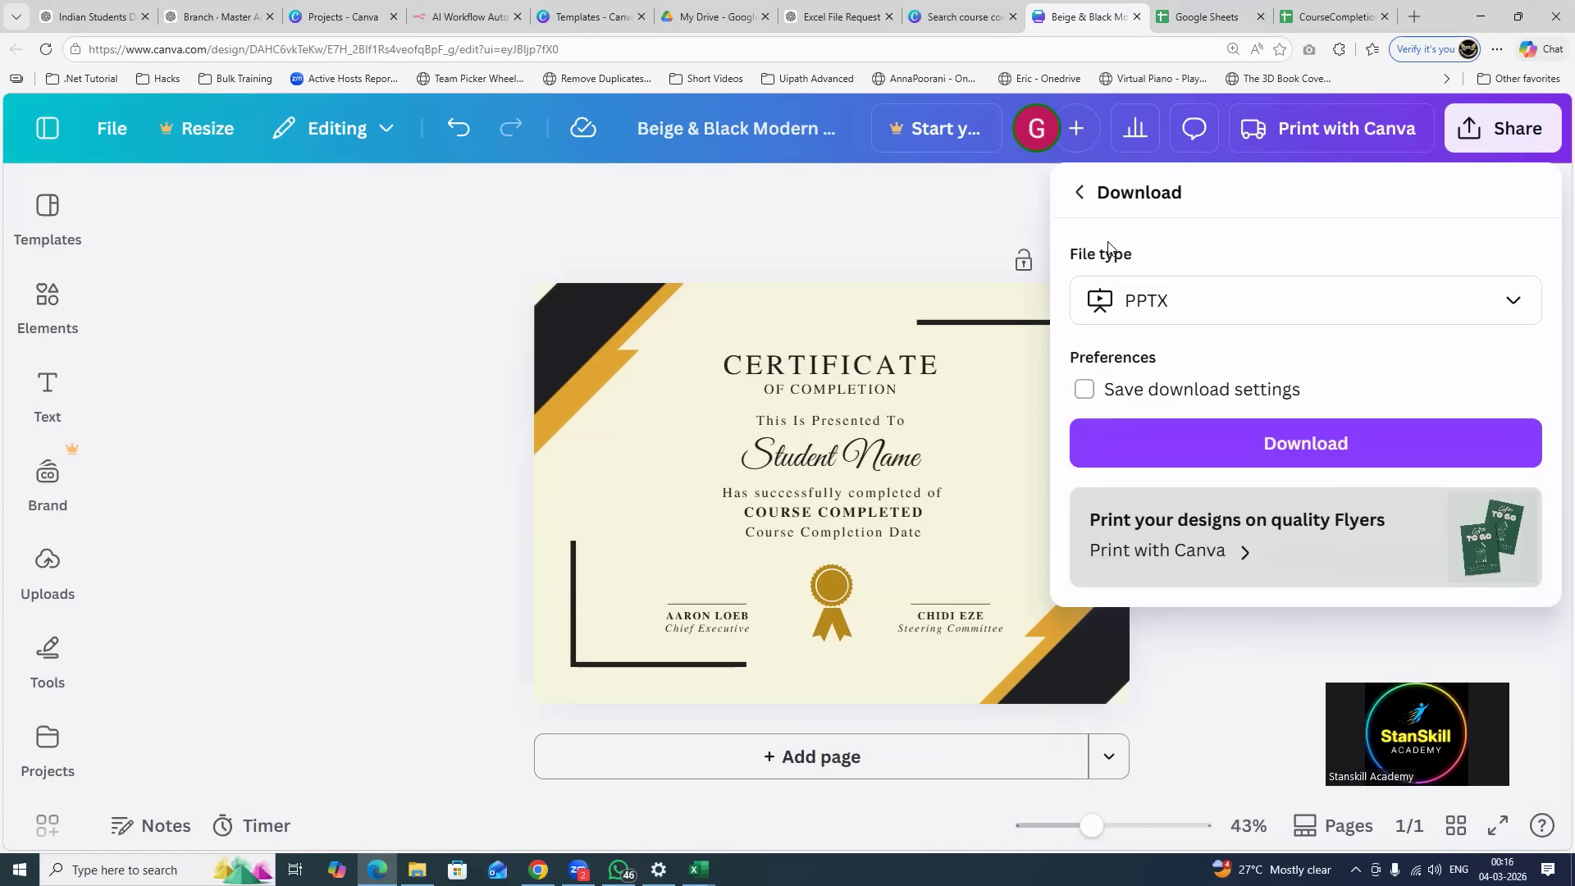
{"action": "left_click", "coordinate": [1218, 447]}
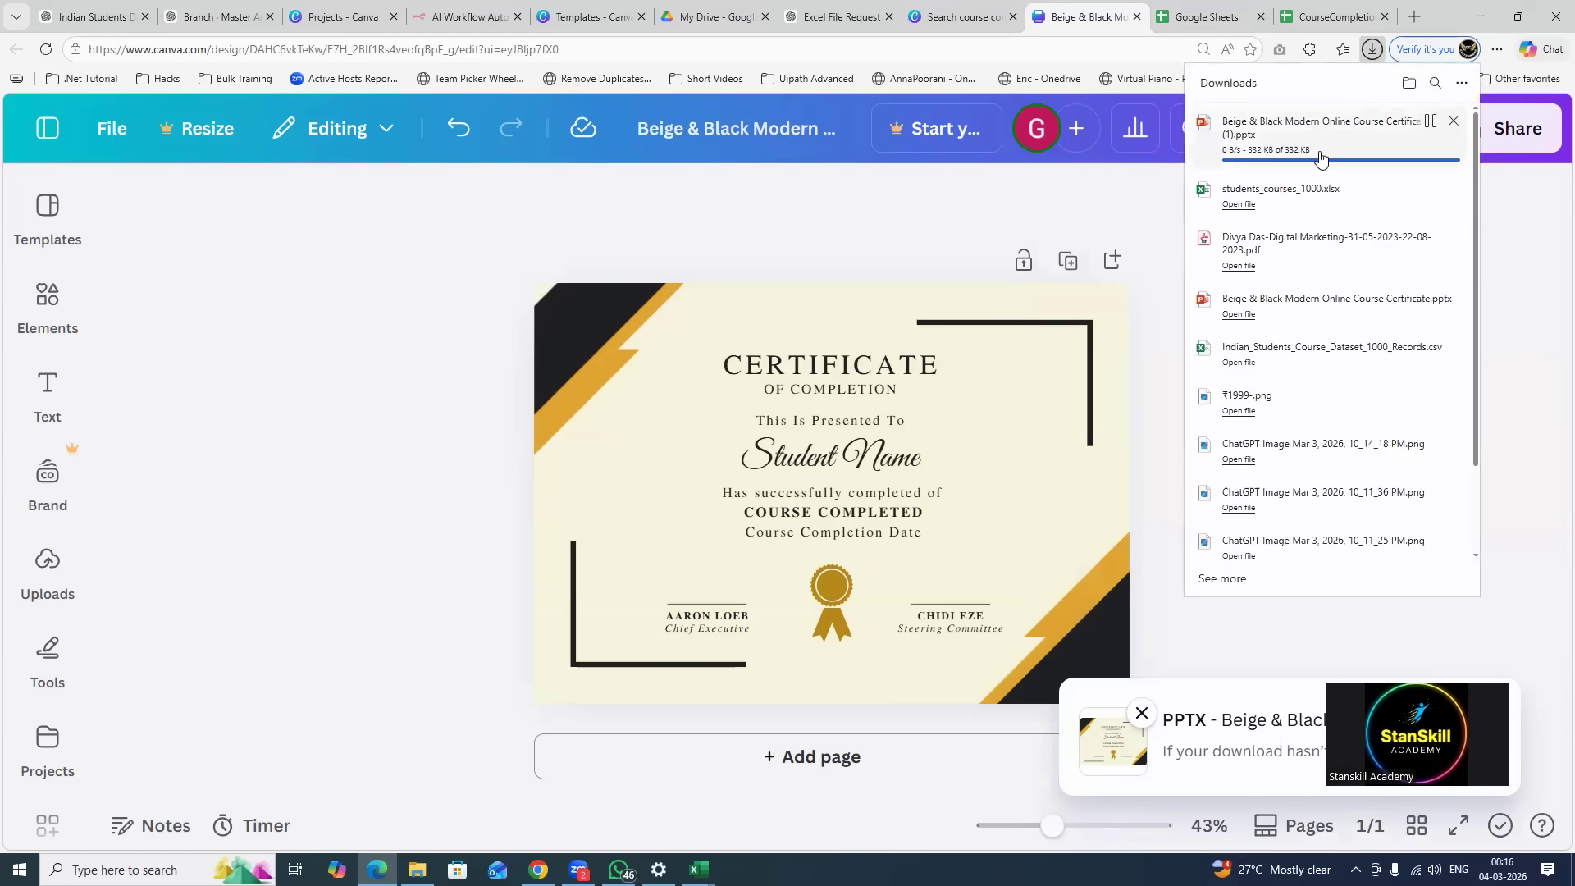
Step: Rename the downloaded certificate presentation in the Downloads folder to Template.pptx
{"action": "left_click", "coordinate": [1430, 122]}
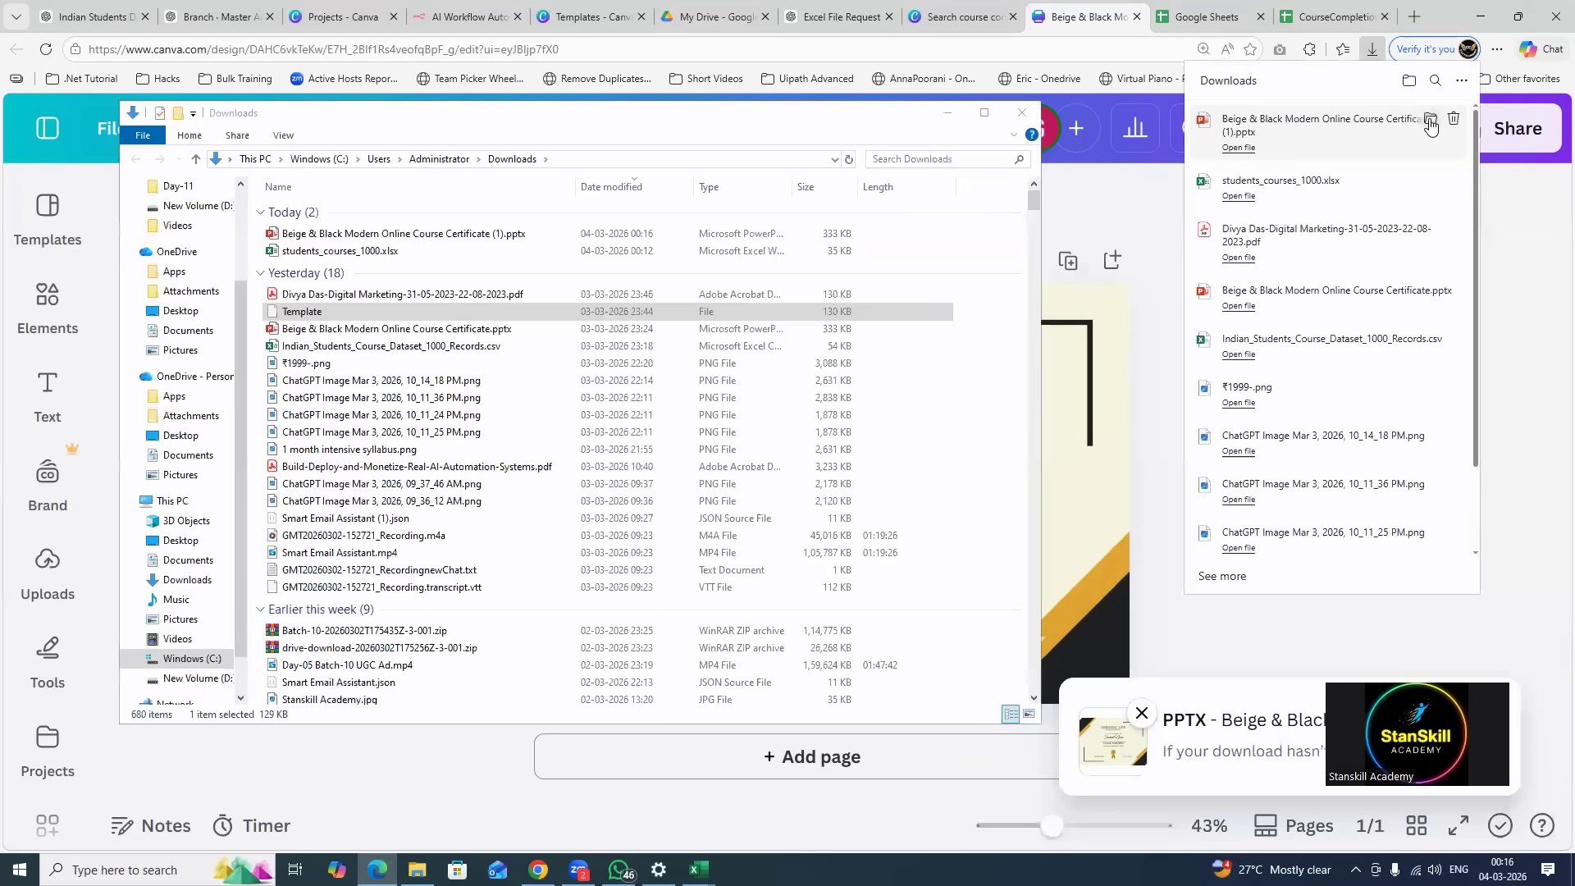
{"action": "key", "text": "F2"}
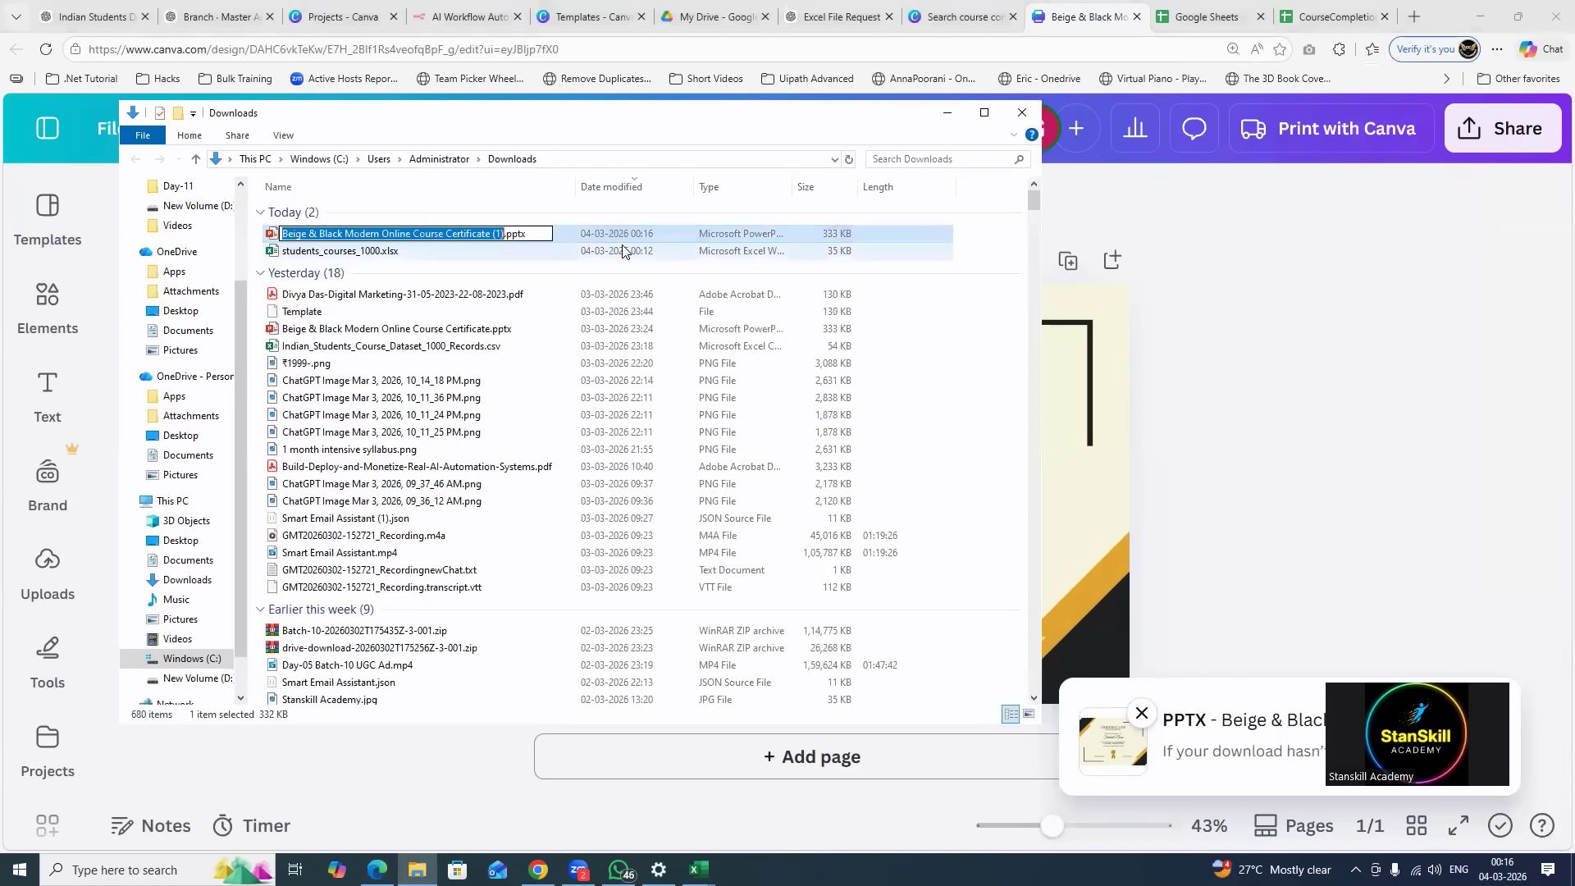
{"action": "type", "text": "Tem"}
{"action": "type", "text": "plate"}
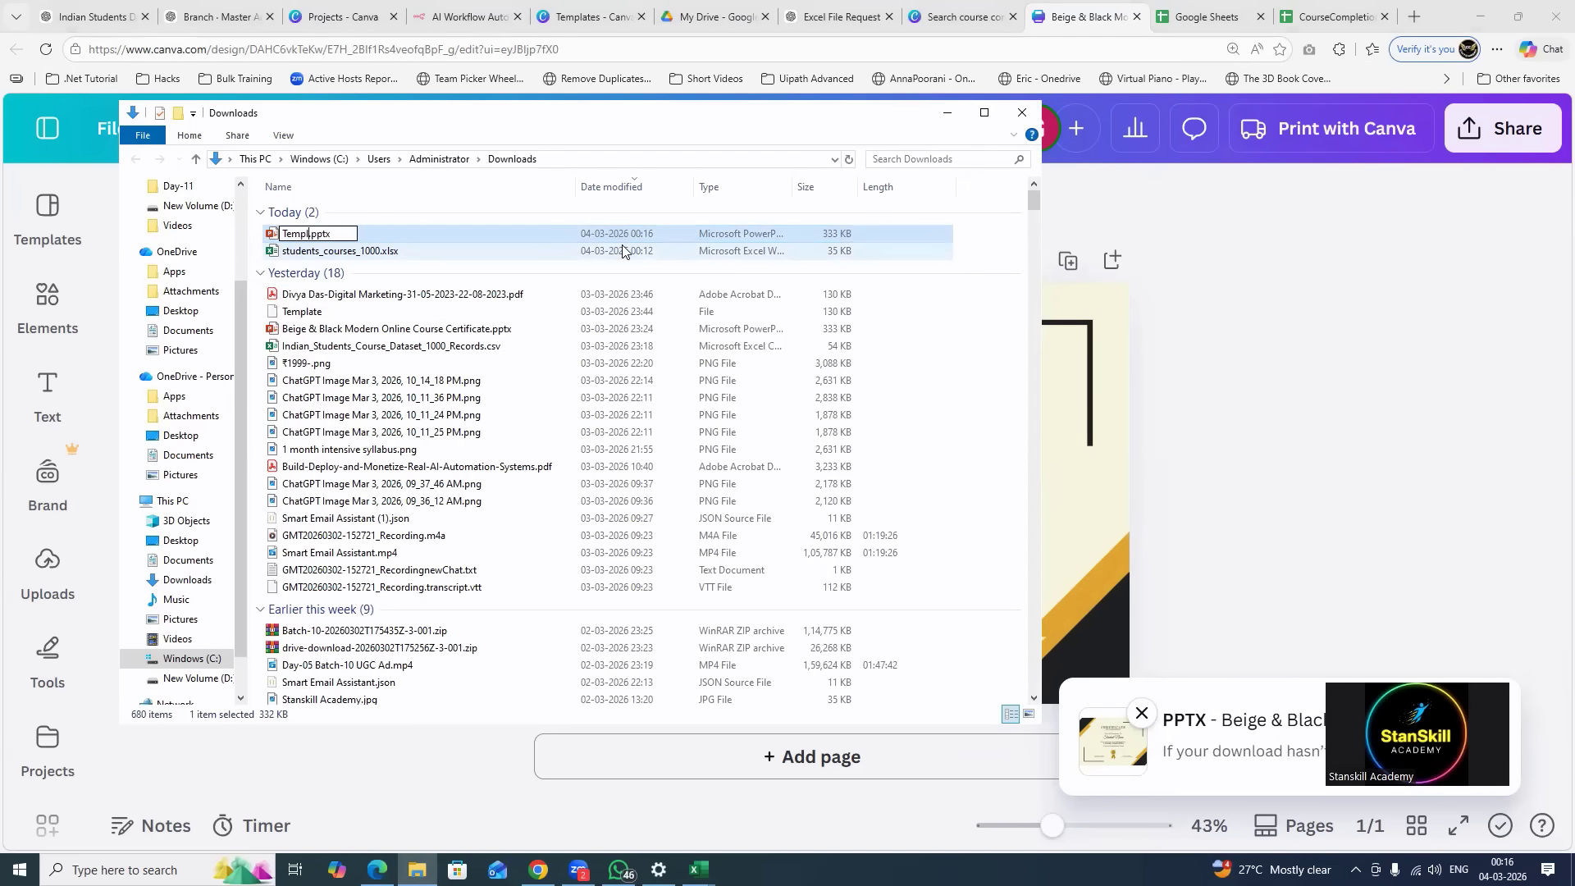
{"action": "key", "text": "Return"}
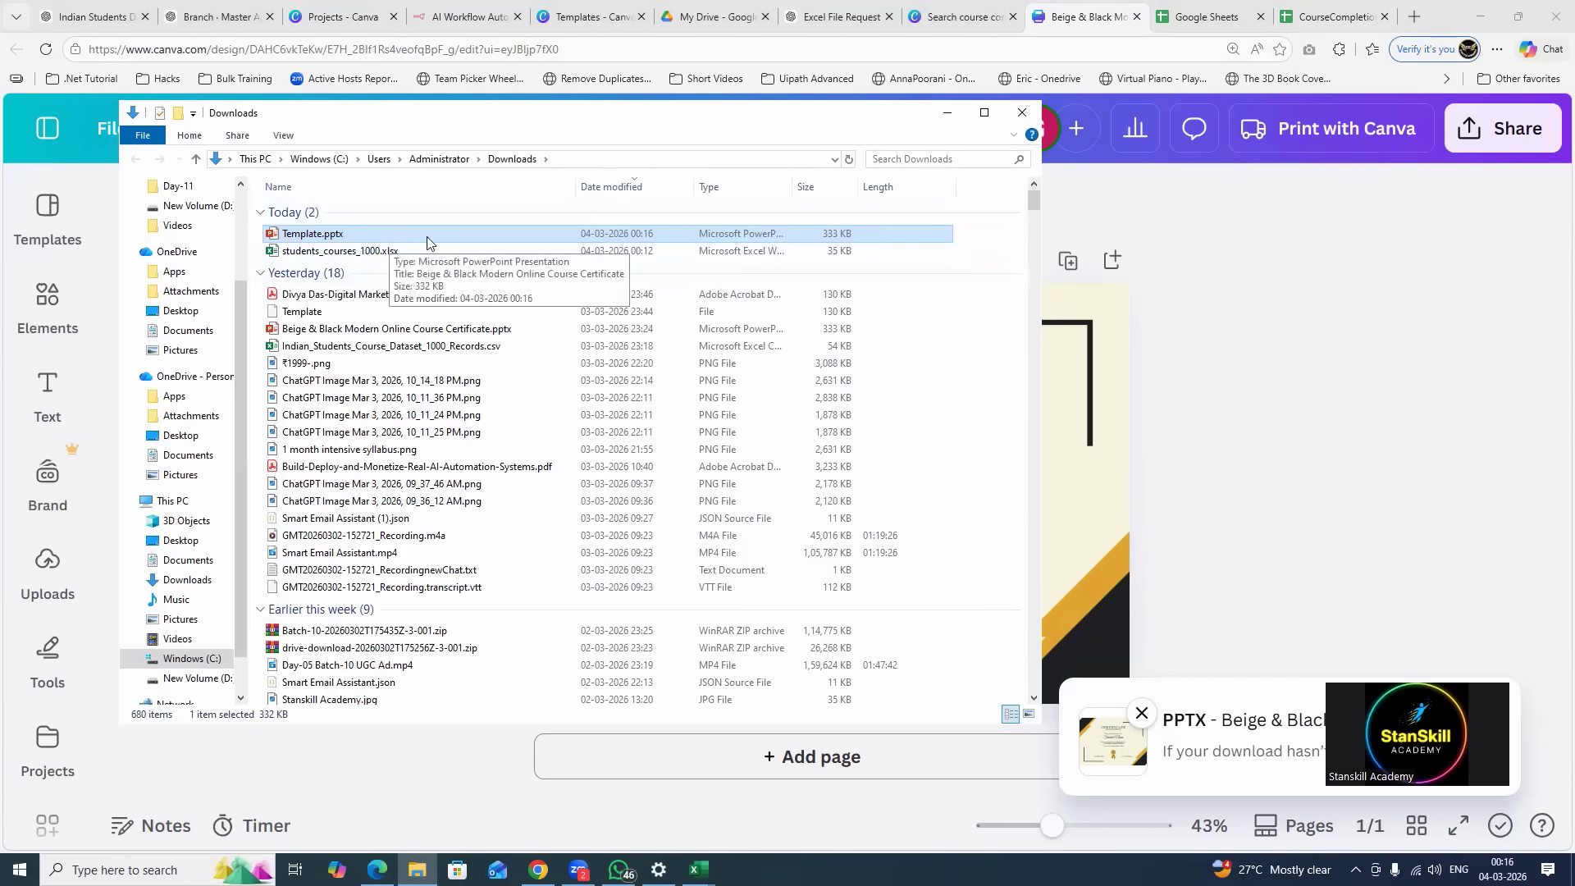
Step: Find Google Slides in a new tab, sign in with the chosen account, and start a blank presentation
{"action": "left_click", "coordinate": [1415, 11]}
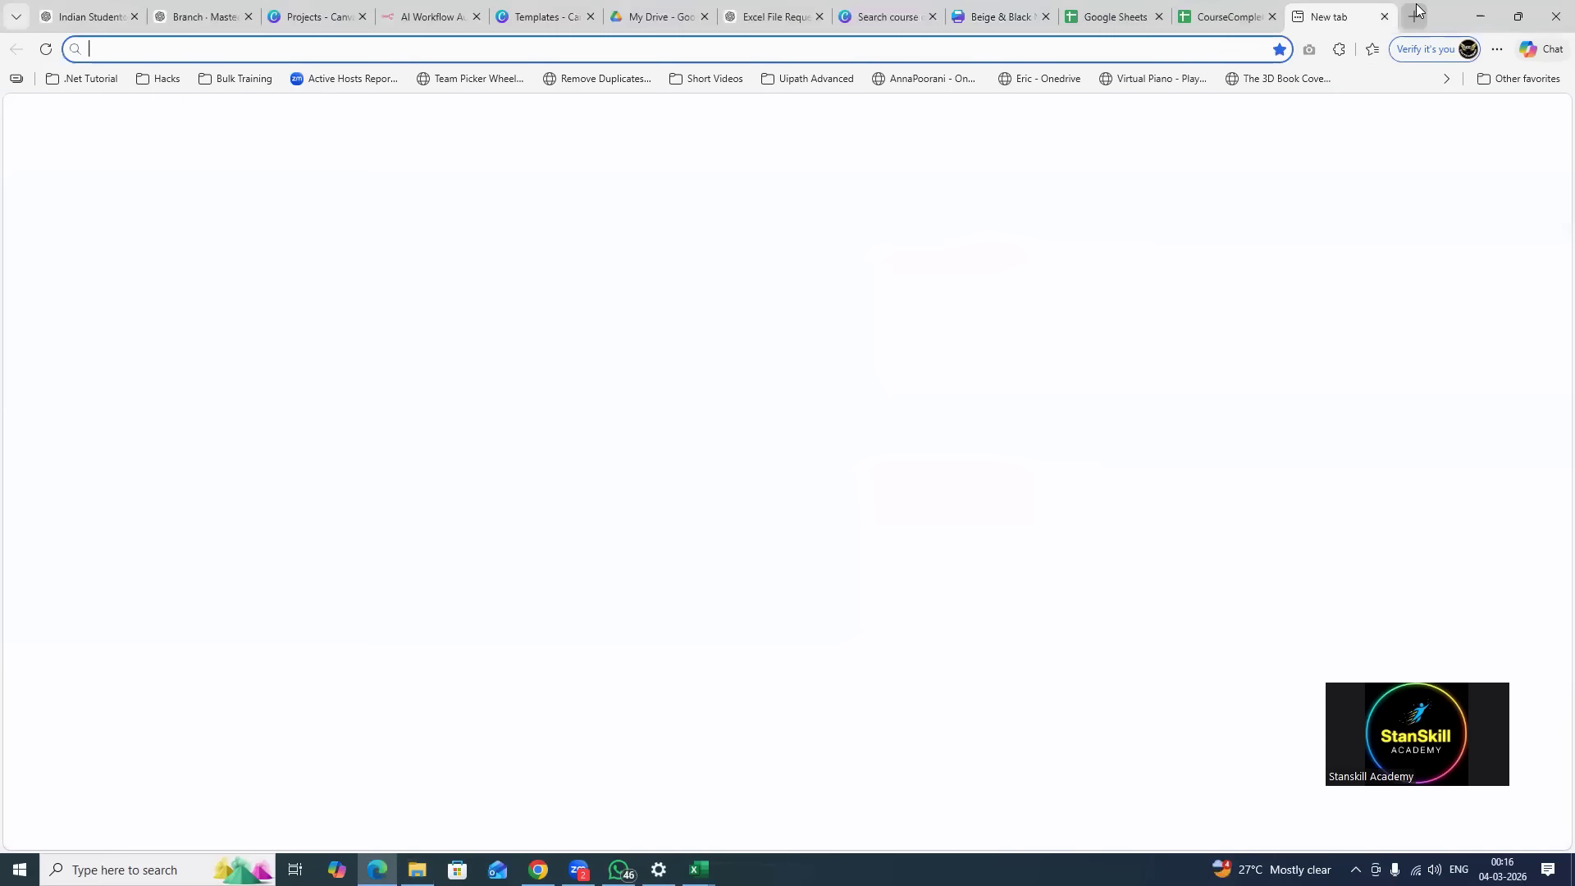
{"action": "type", "text": "google slides"}
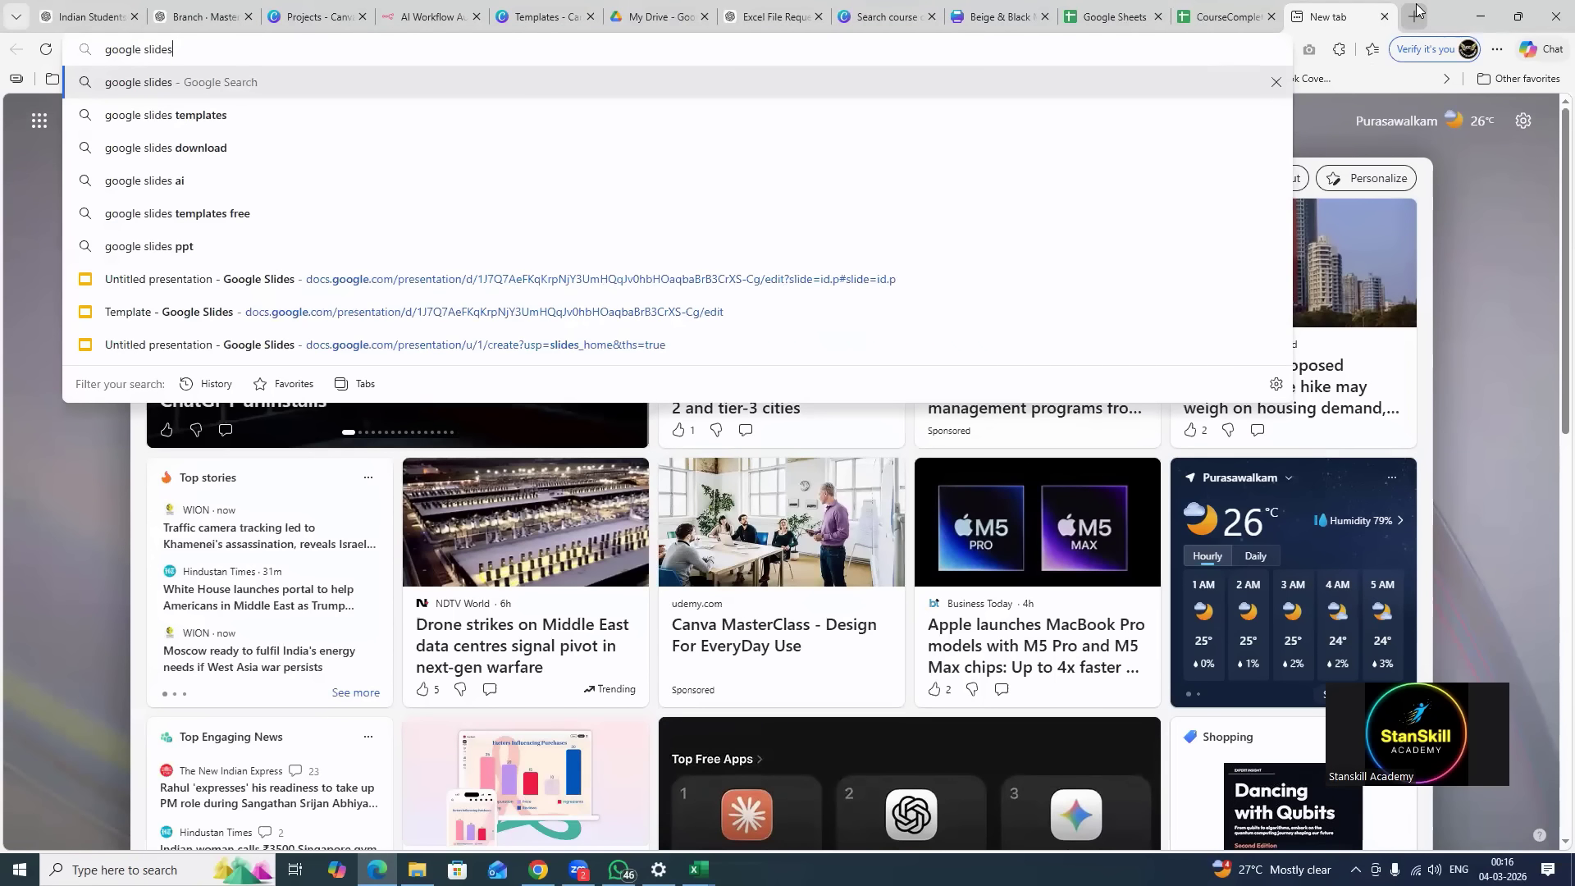
{"action": "key", "text": "Return"}
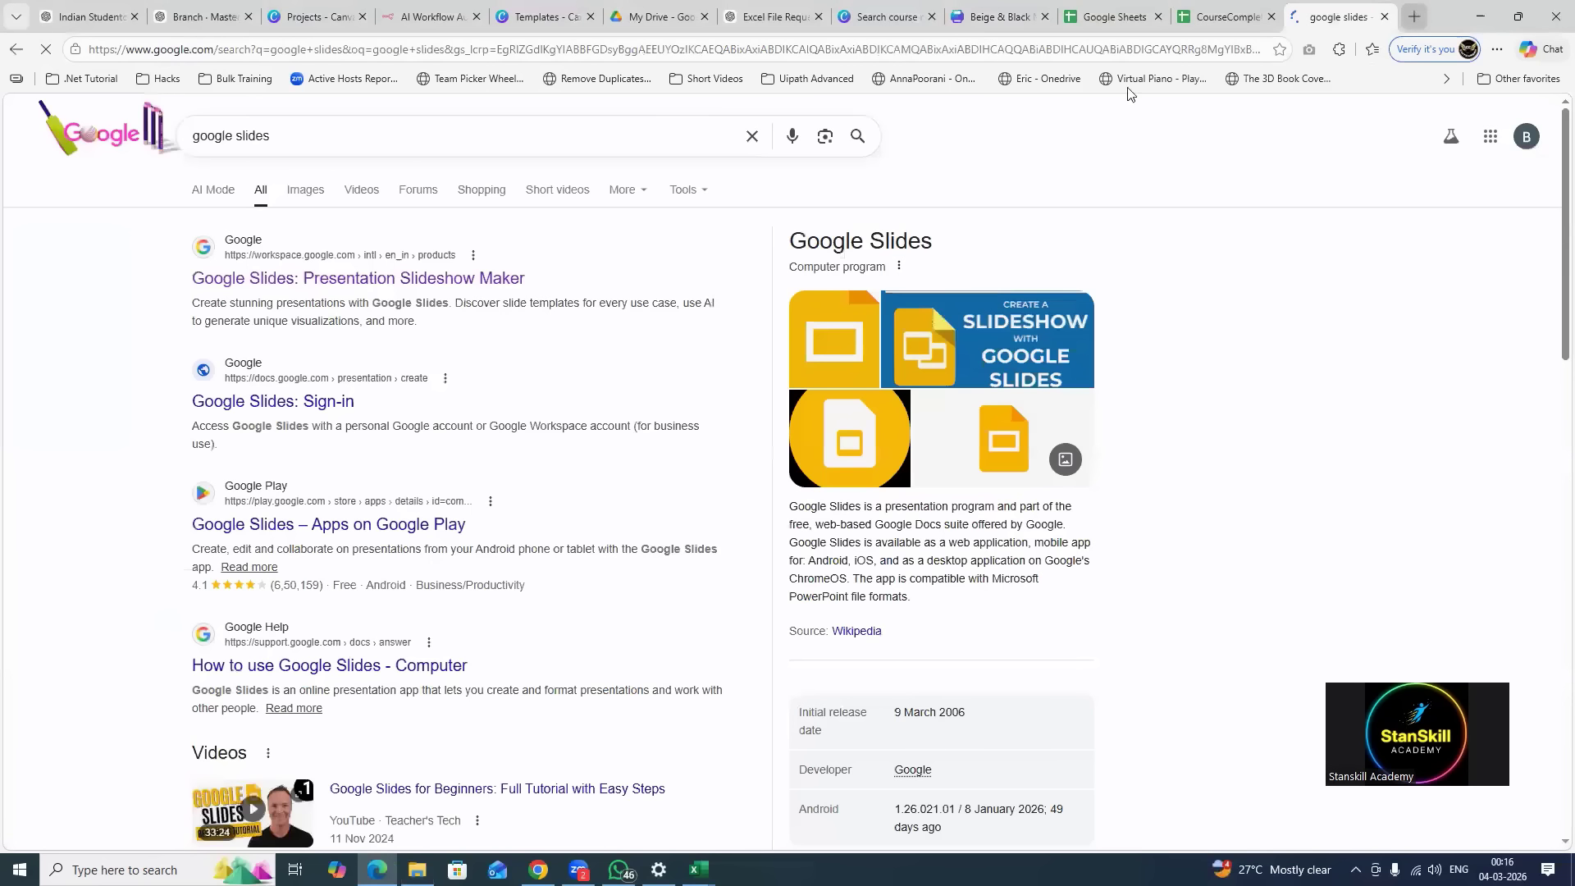
{"action": "left_click", "coordinate": [373, 284]}
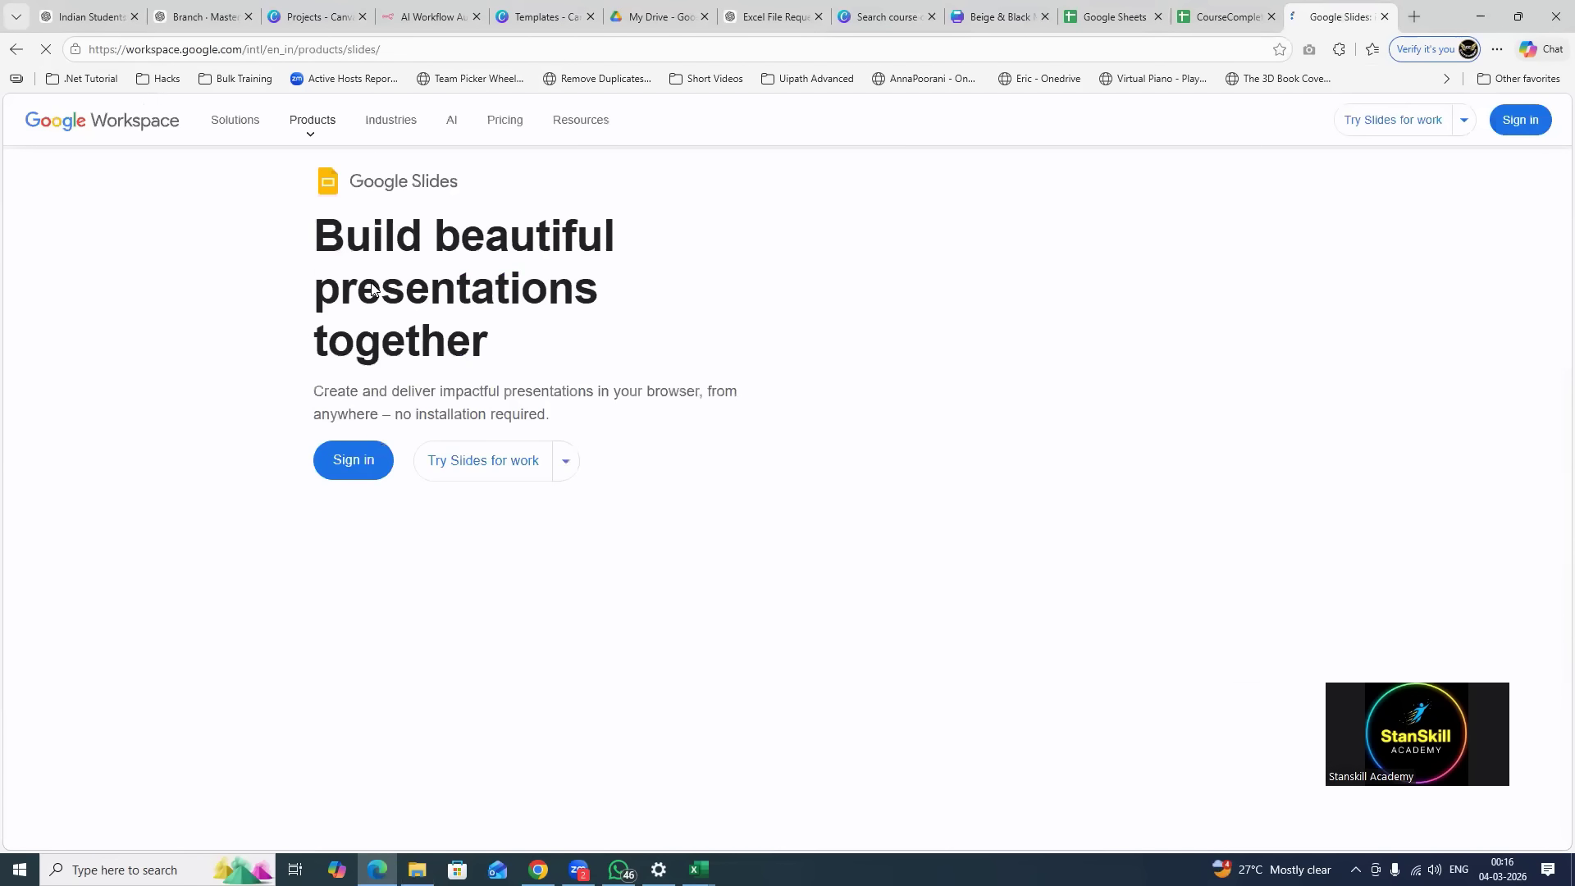
{"action": "left_click", "coordinate": [1508, 120]}
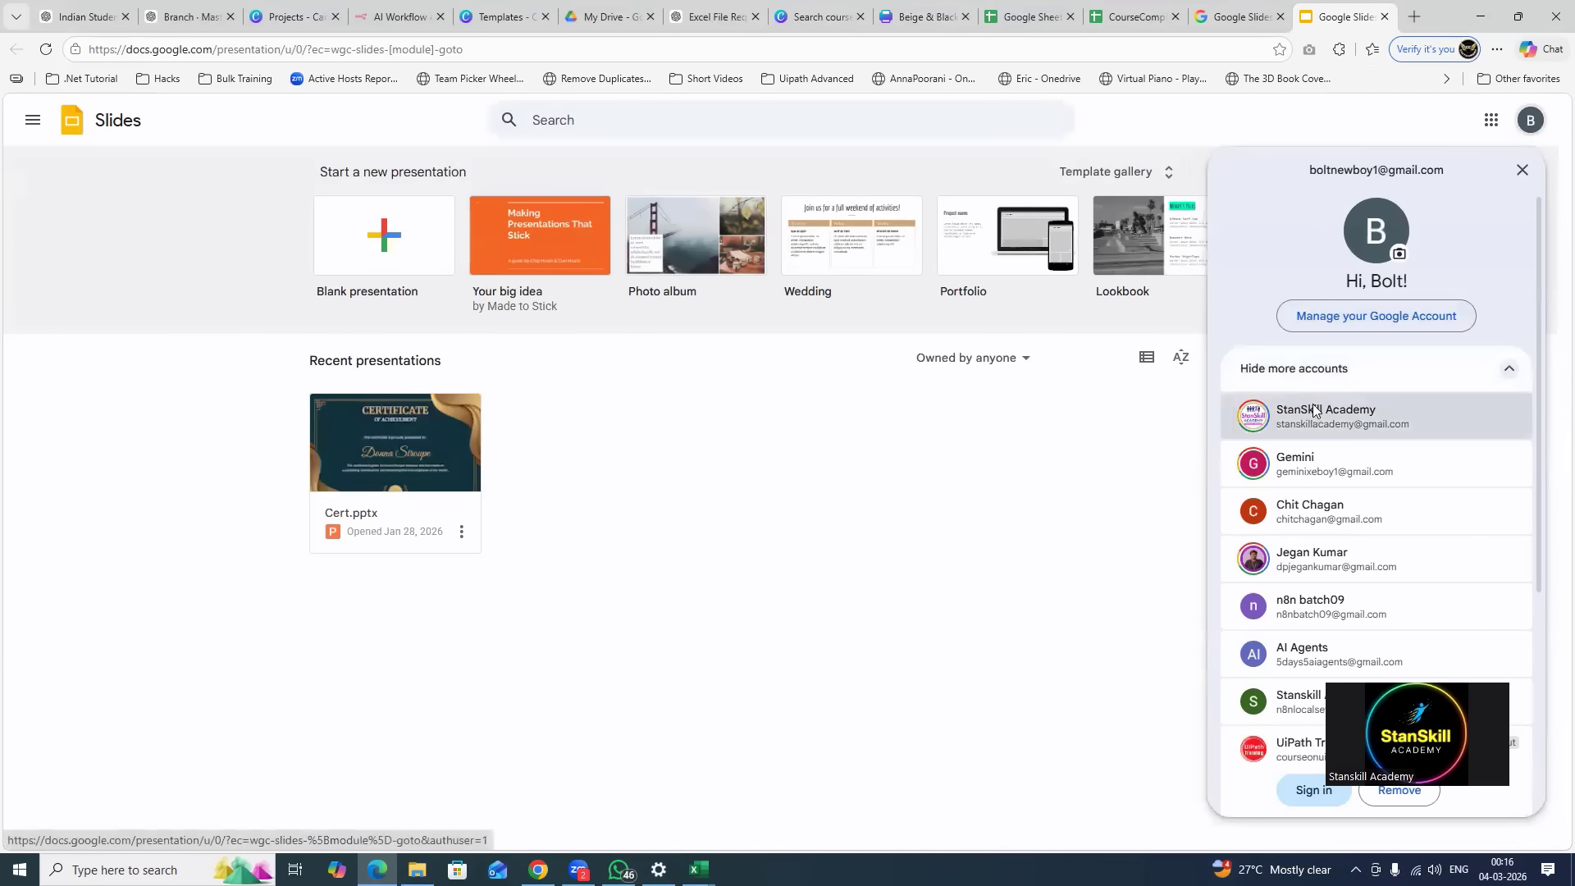
{"action": "left_click", "coordinate": [1313, 407]}
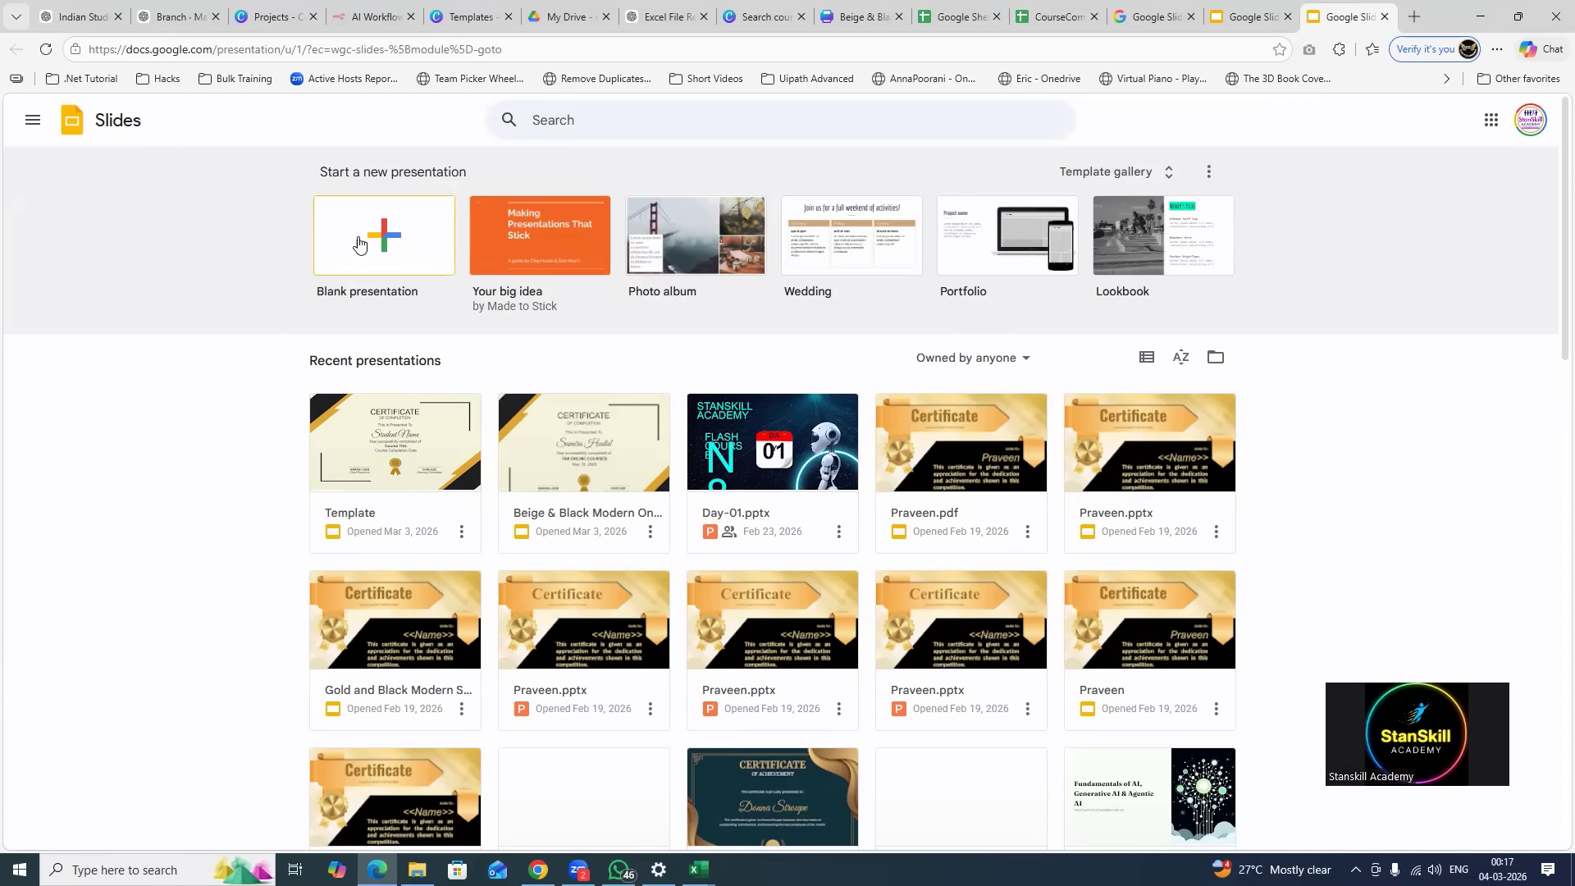
{"action": "left_click", "coordinate": [386, 249]}
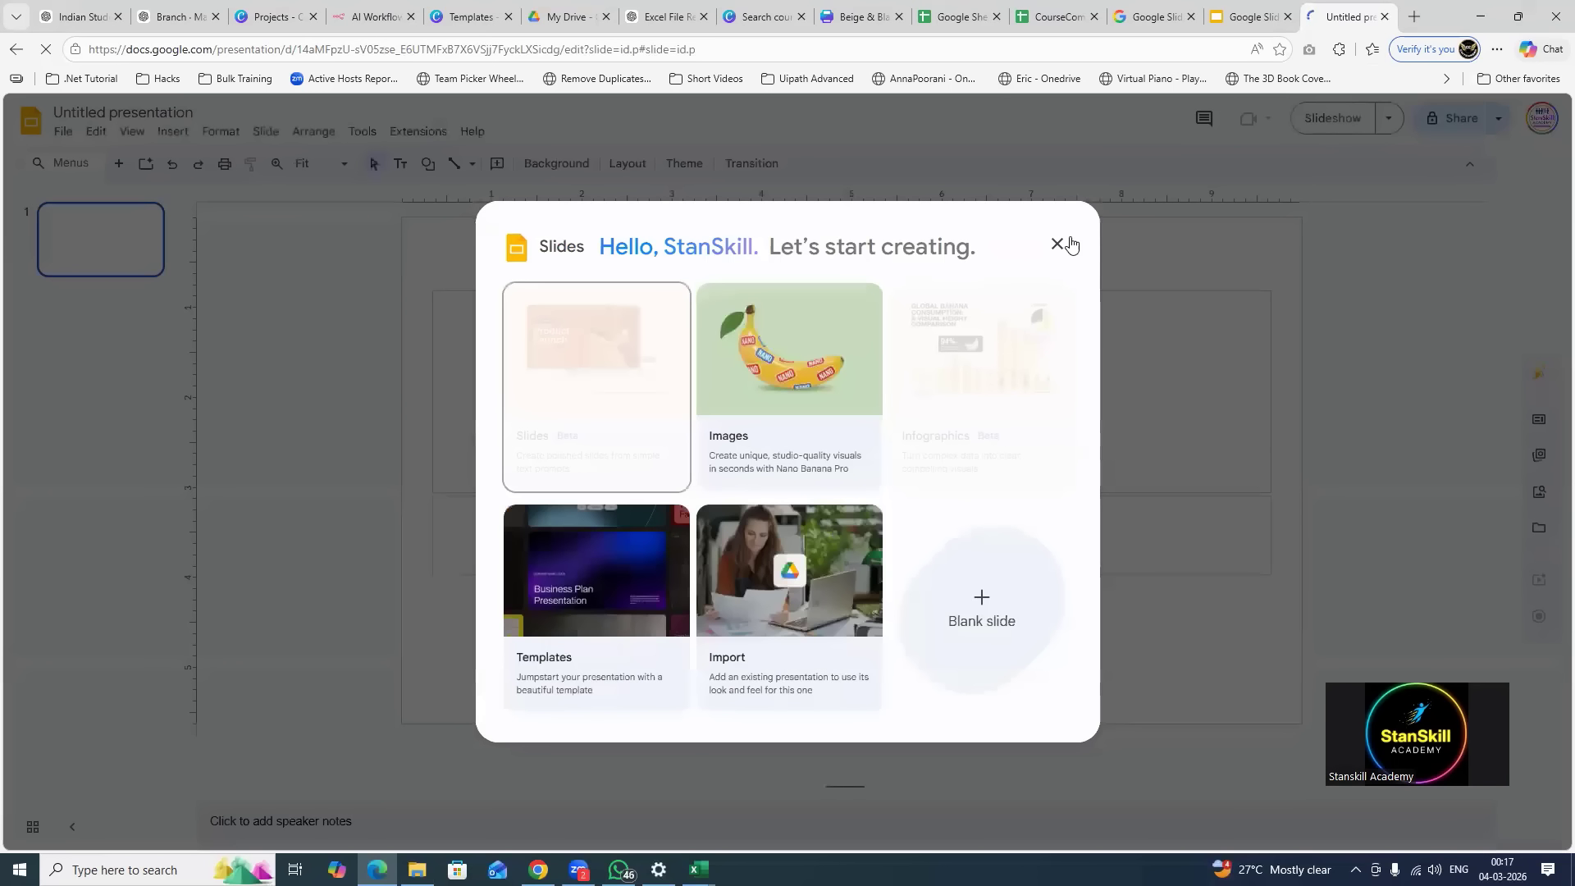
Step: Upload Template.pptx from Downloads through File > Import slides
{"action": "left_click", "coordinate": [1058, 245]}
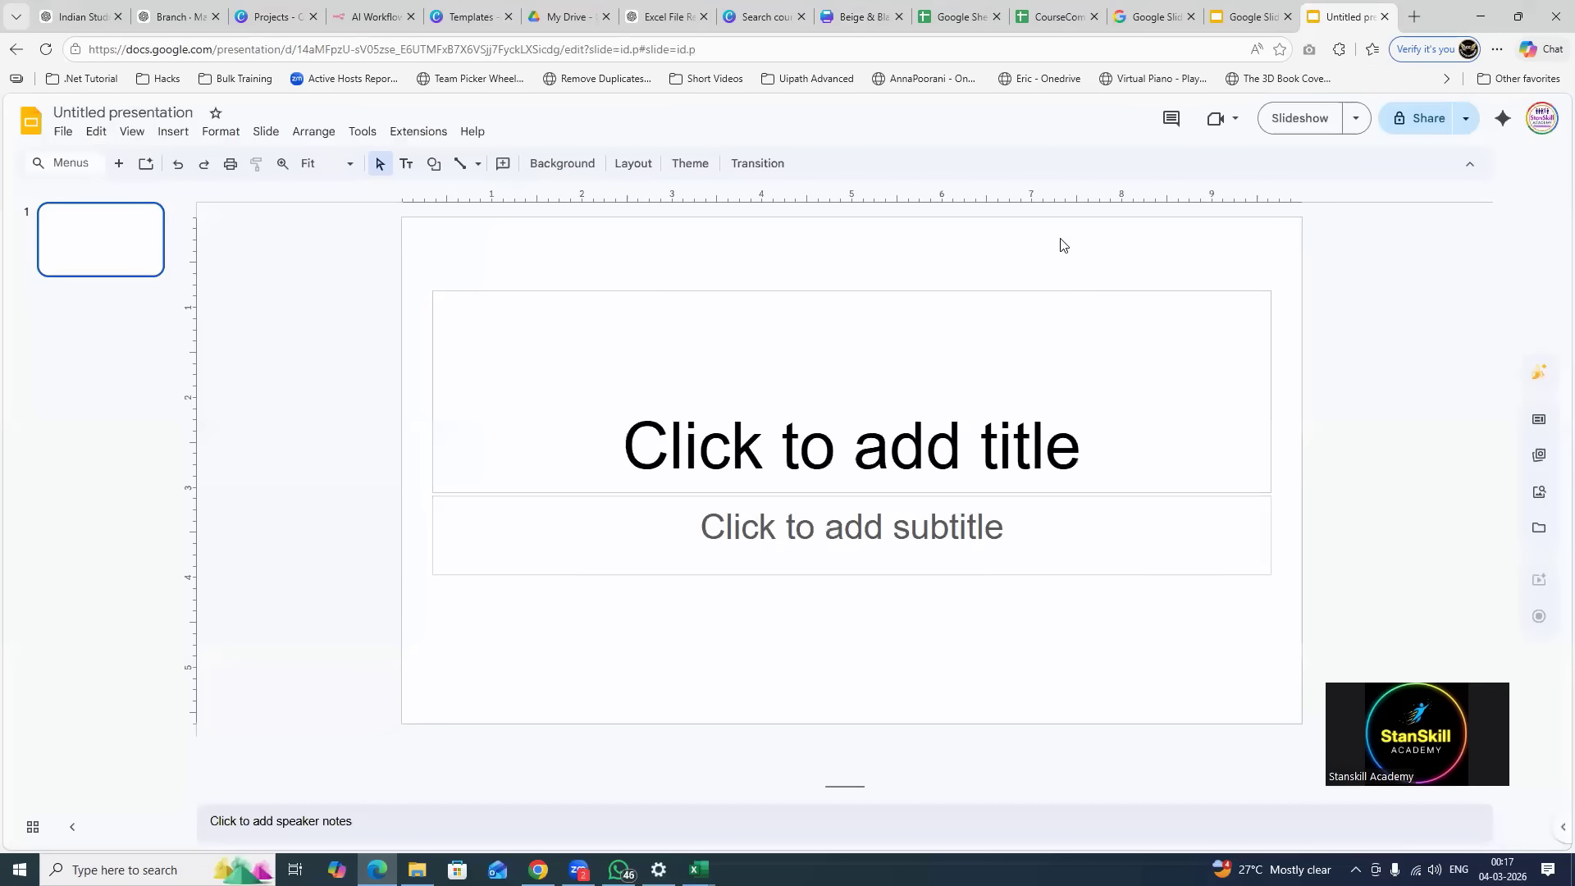
{"action": "left_click", "coordinate": [63, 133]}
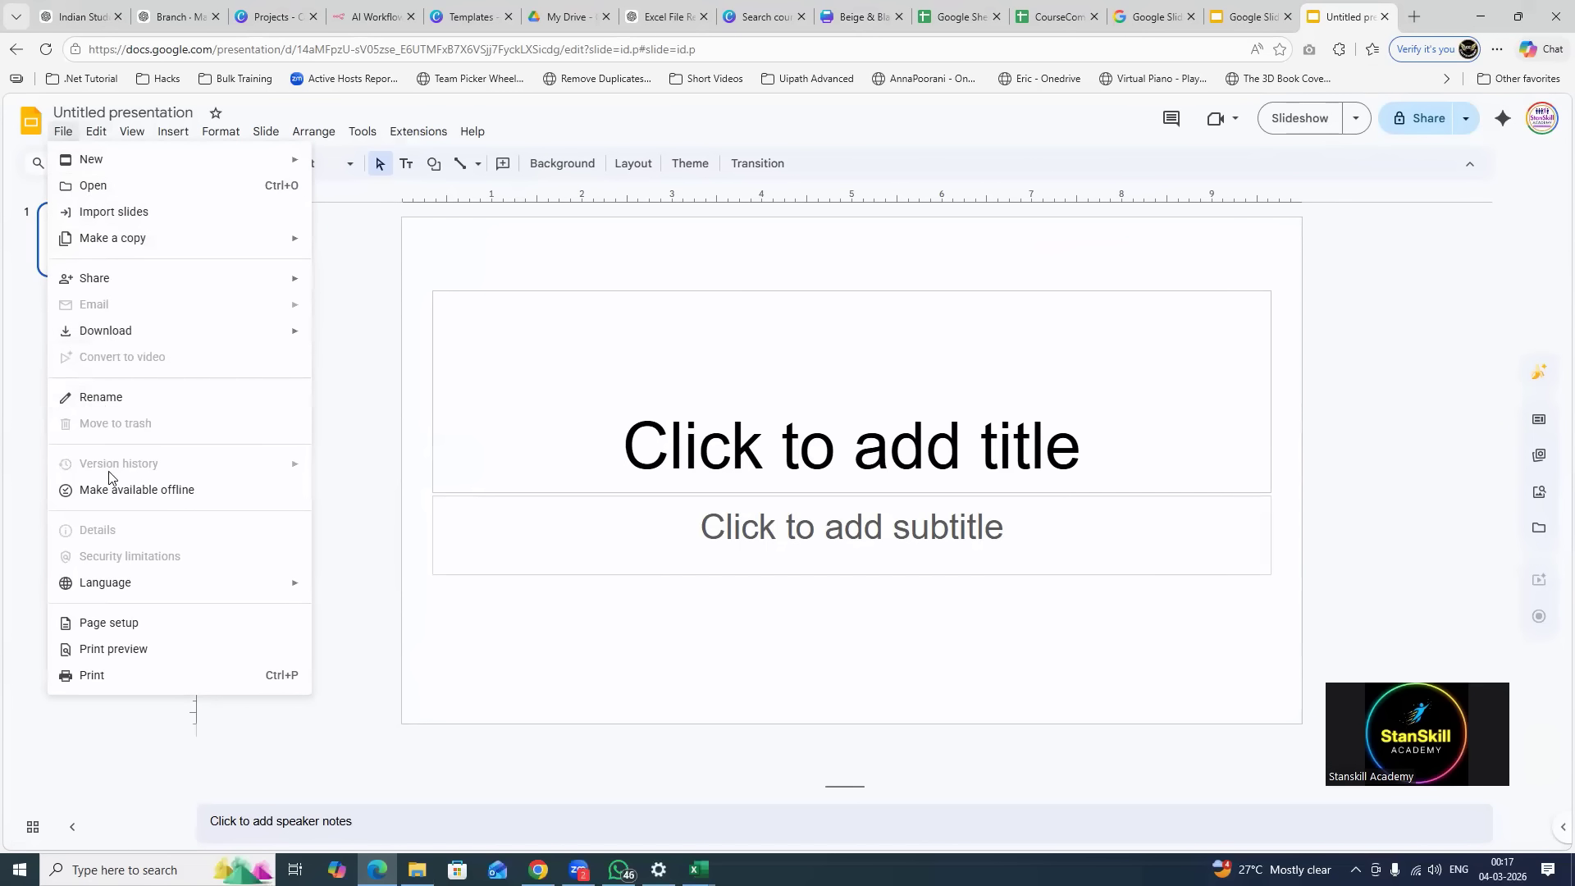
{"action": "left_click", "coordinate": [148, 215]}
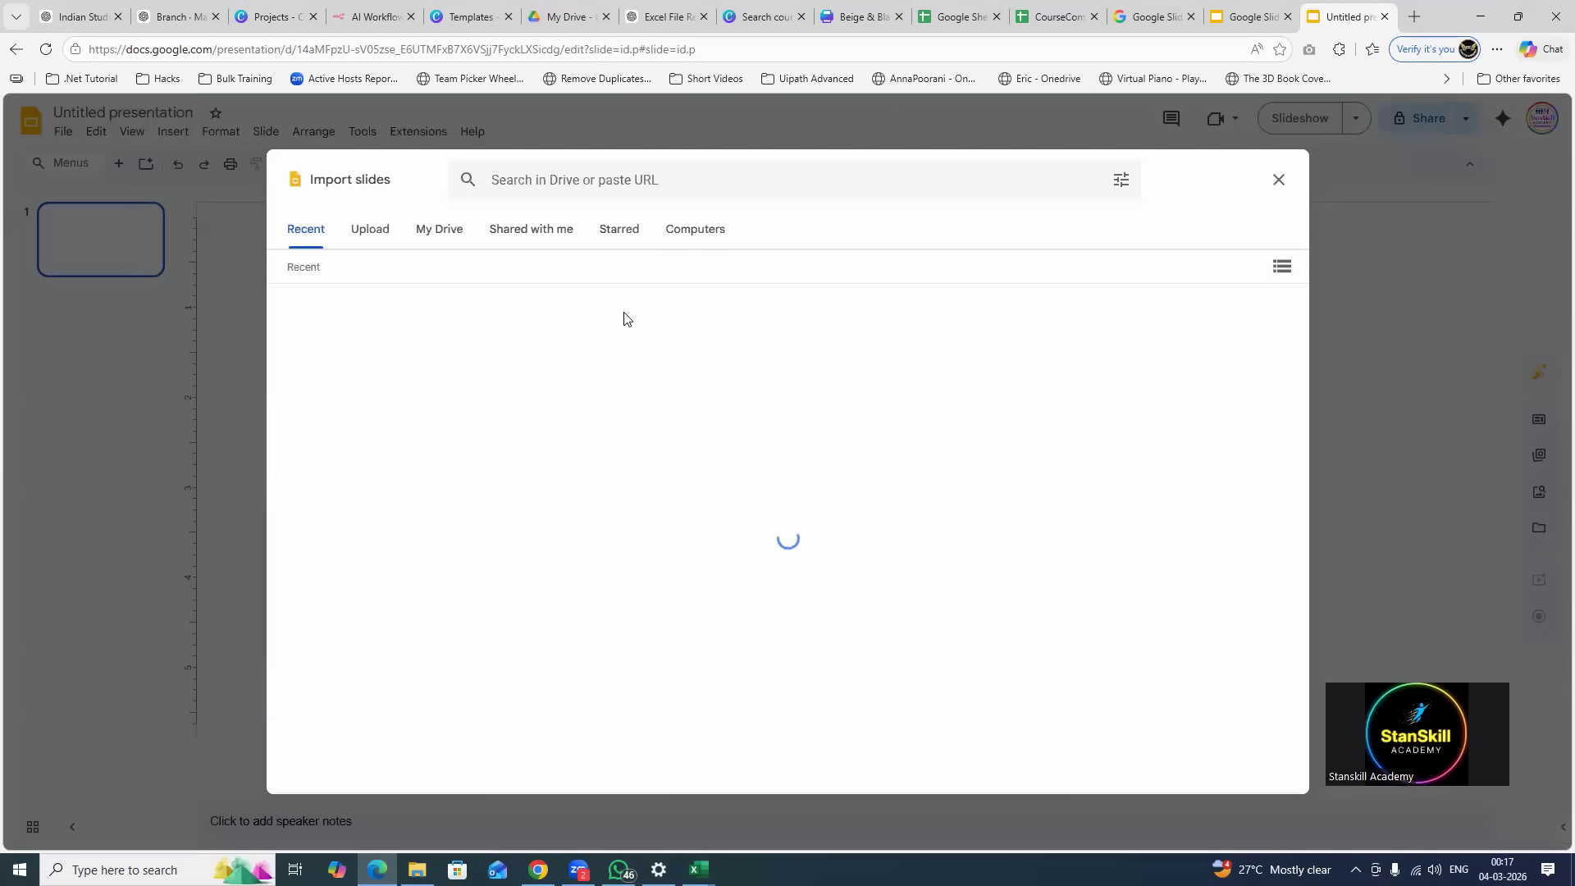
{"action": "left_click", "coordinate": [369, 234]}
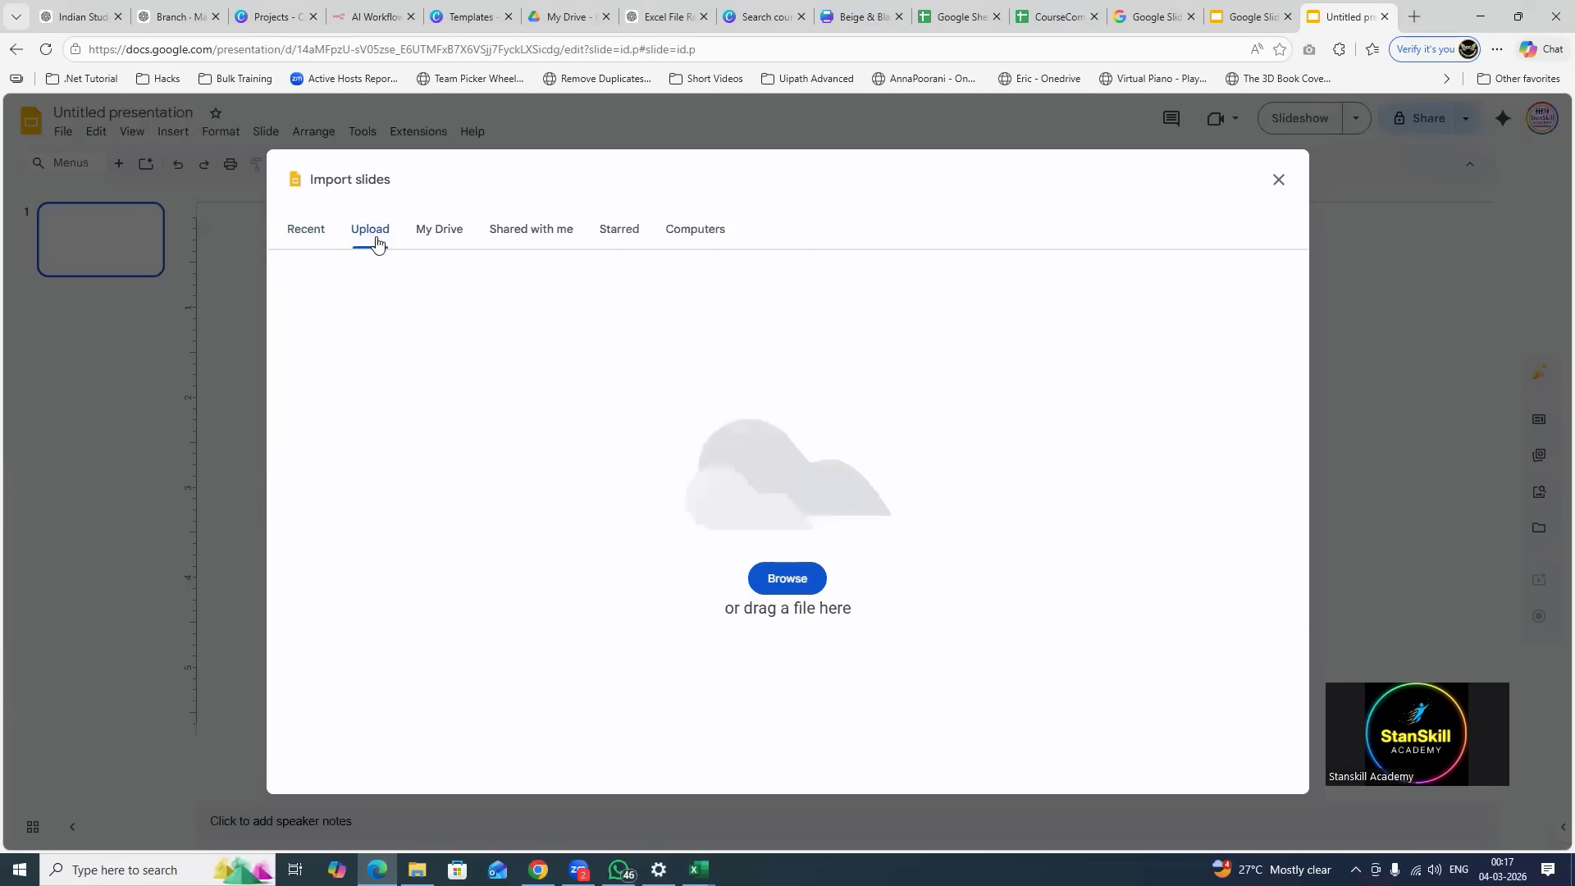
{"action": "left_click", "coordinate": [789, 579]}
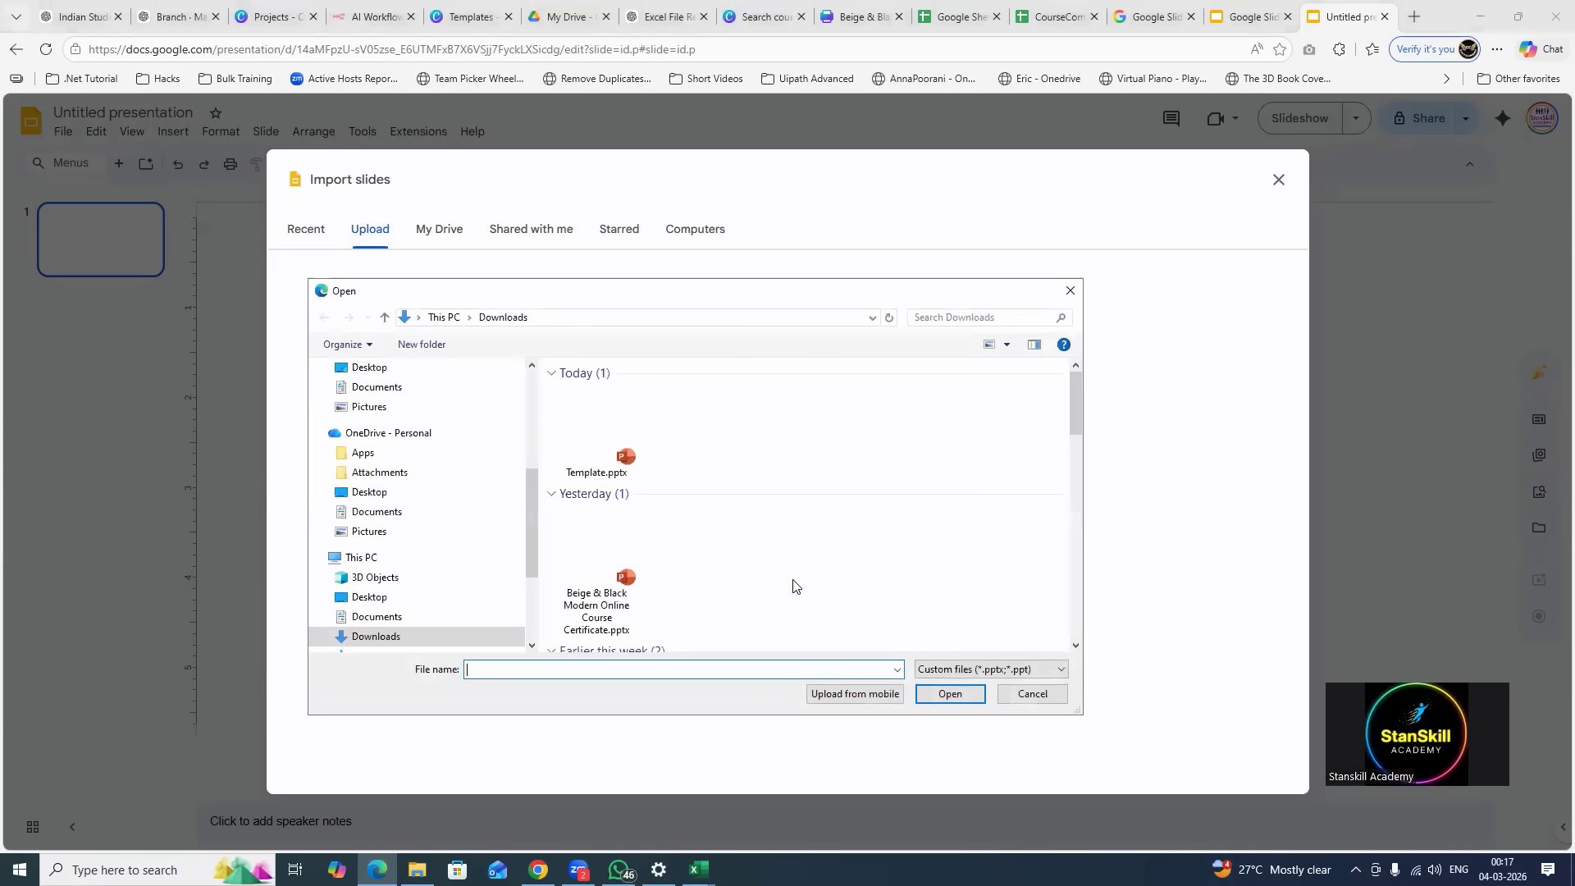
{"action": "left_click", "coordinate": [589, 449]}
{"action": "left_click", "coordinate": [943, 694]}
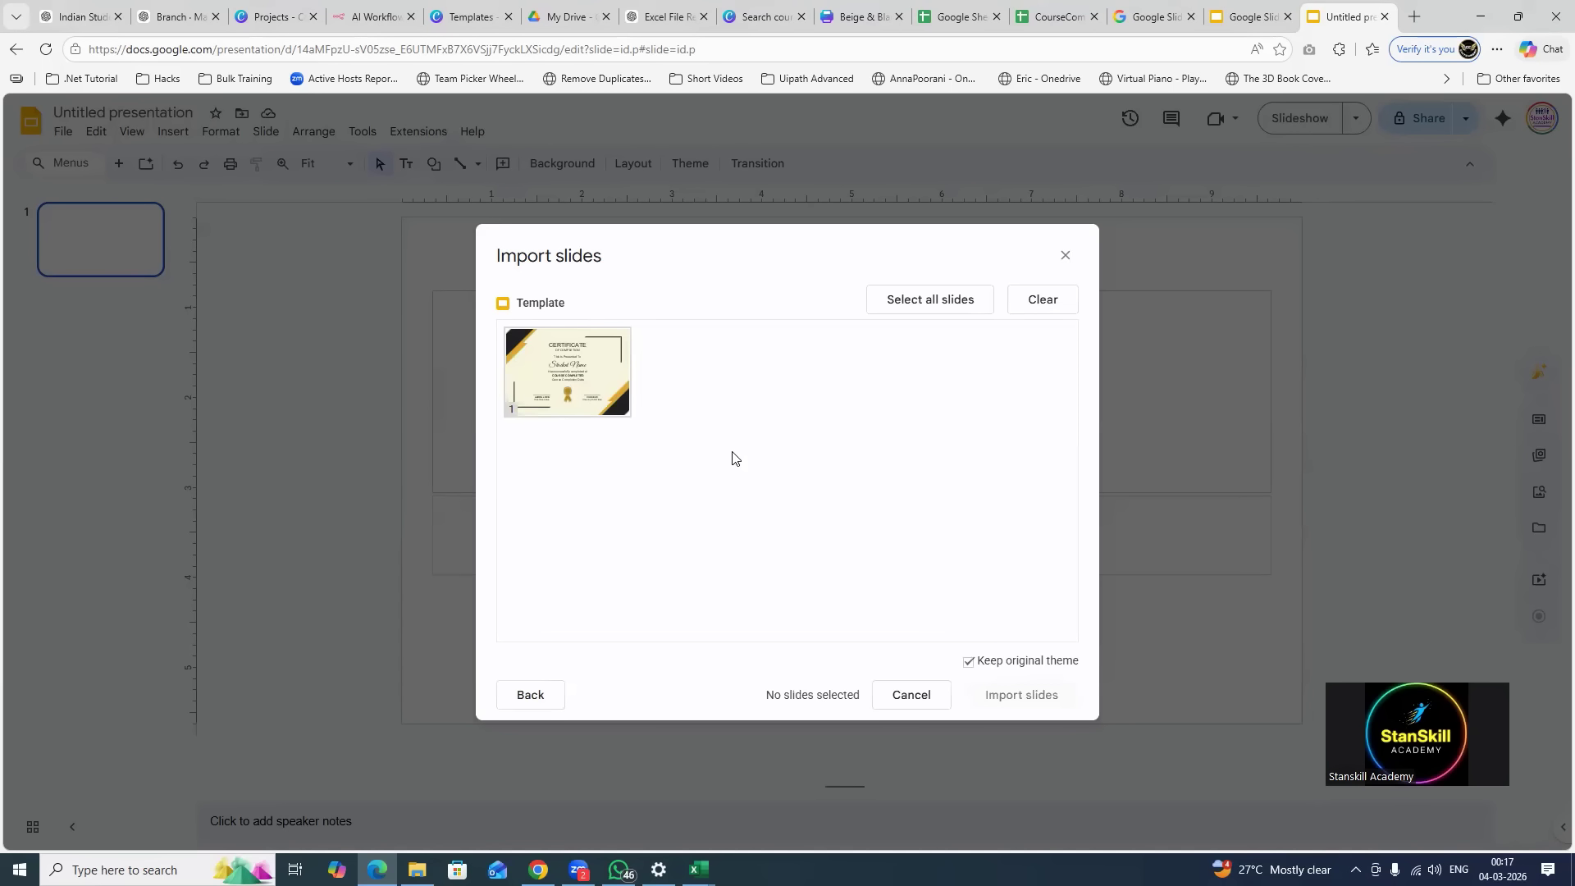
Step: Import the certificate slide as slide 2, then bring up actions for blank slide 1
{"action": "left_click", "coordinate": [541, 390]}
{"action": "left_click", "coordinate": [1017, 707]}
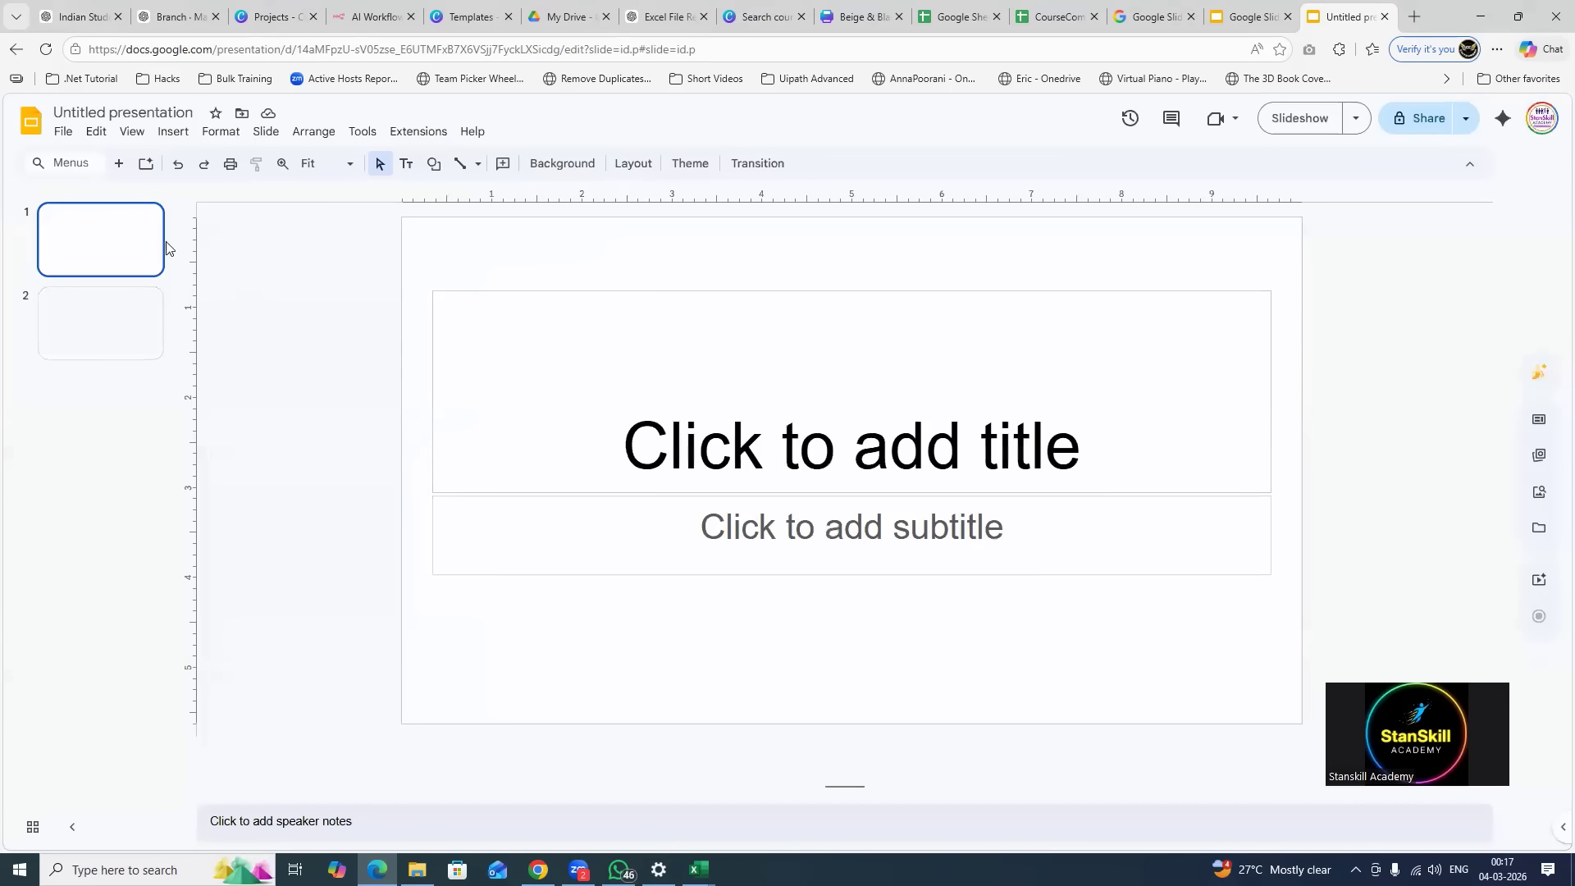
{"action": "left_click", "coordinate": [105, 336]}
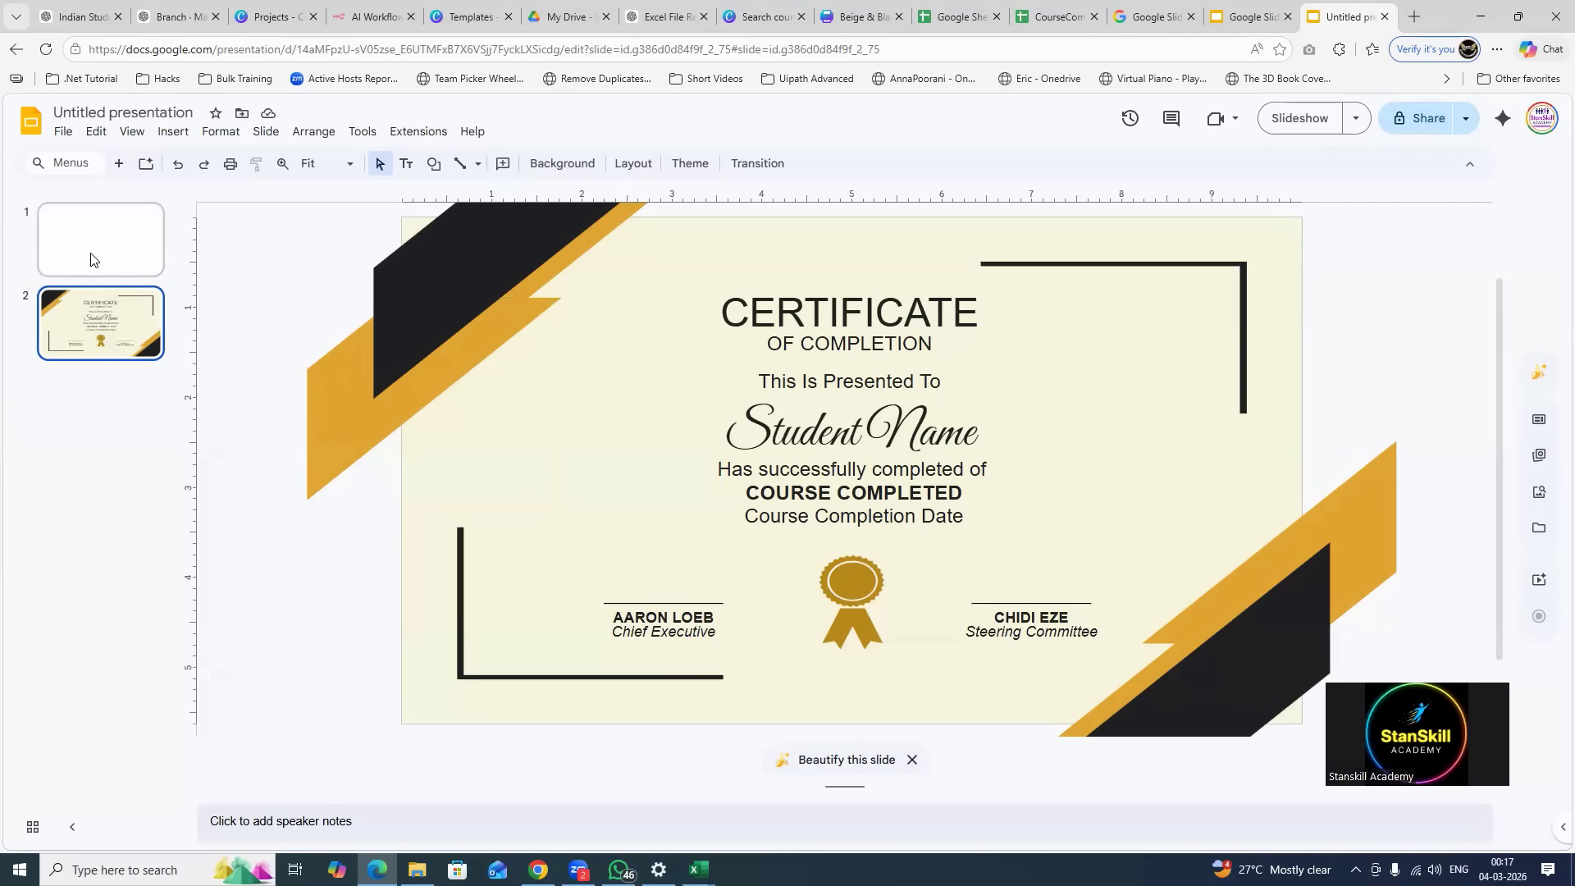
{"action": "left_click", "coordinate": [107, 231]}
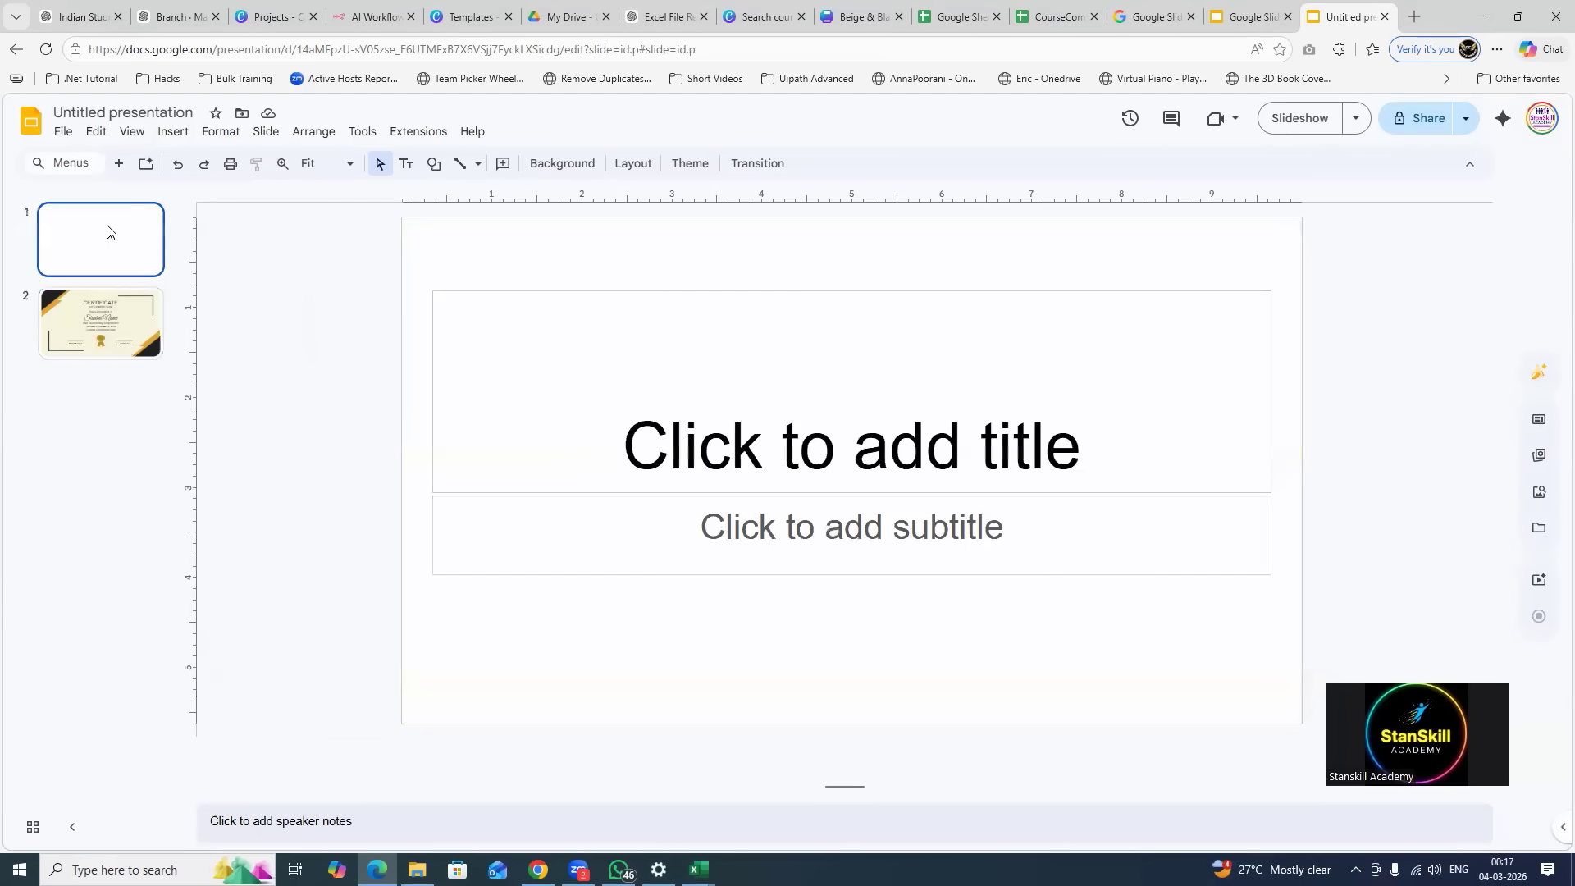
{"action": "right_click", "coordinate": [106, 231]}
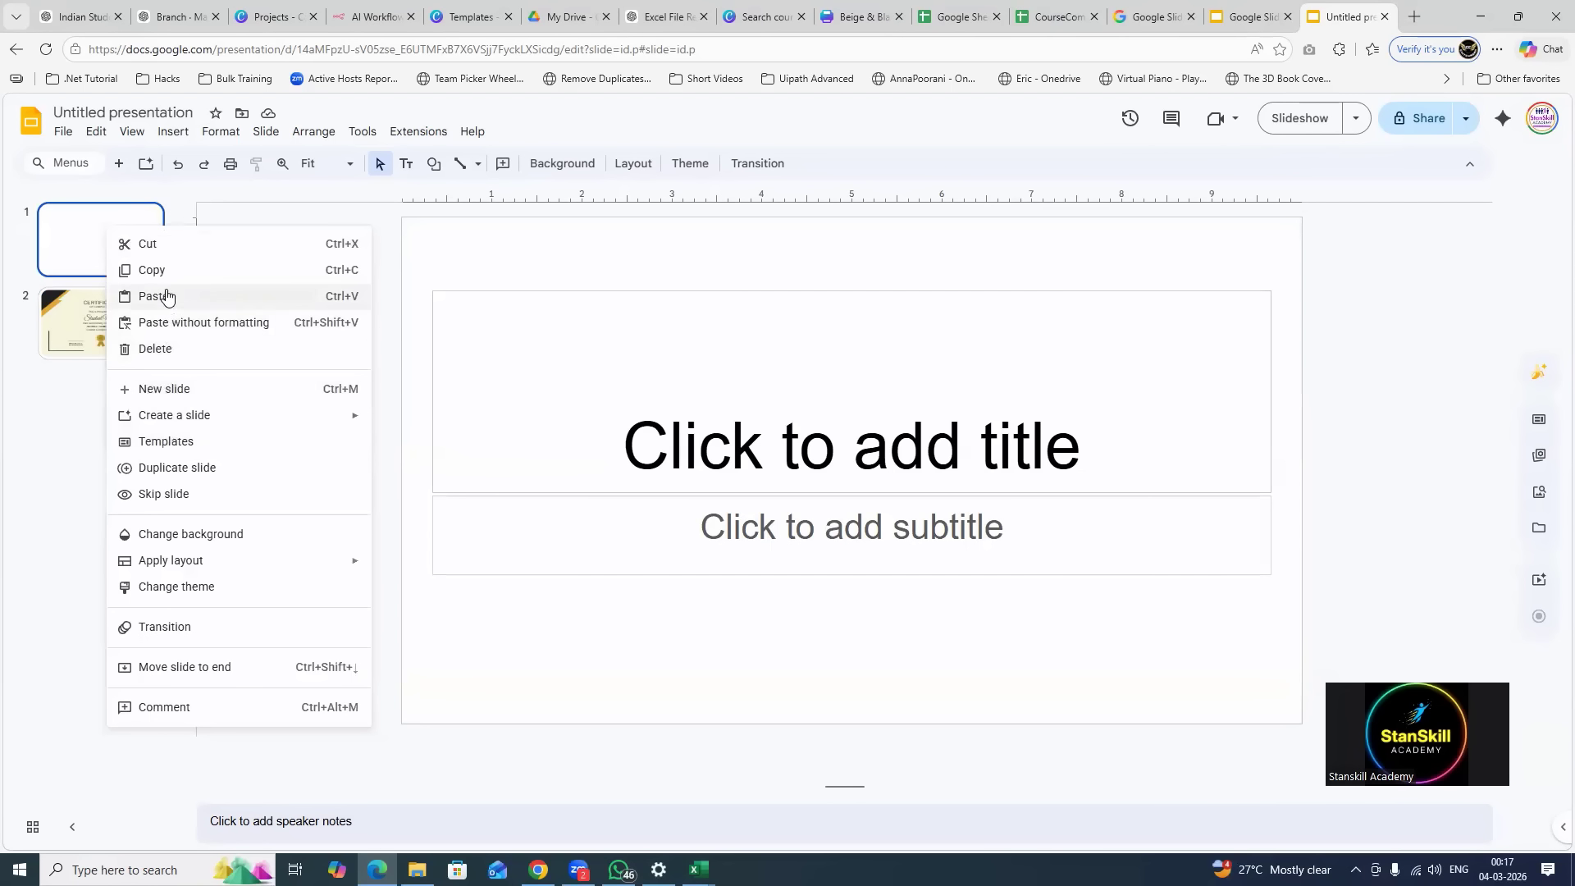
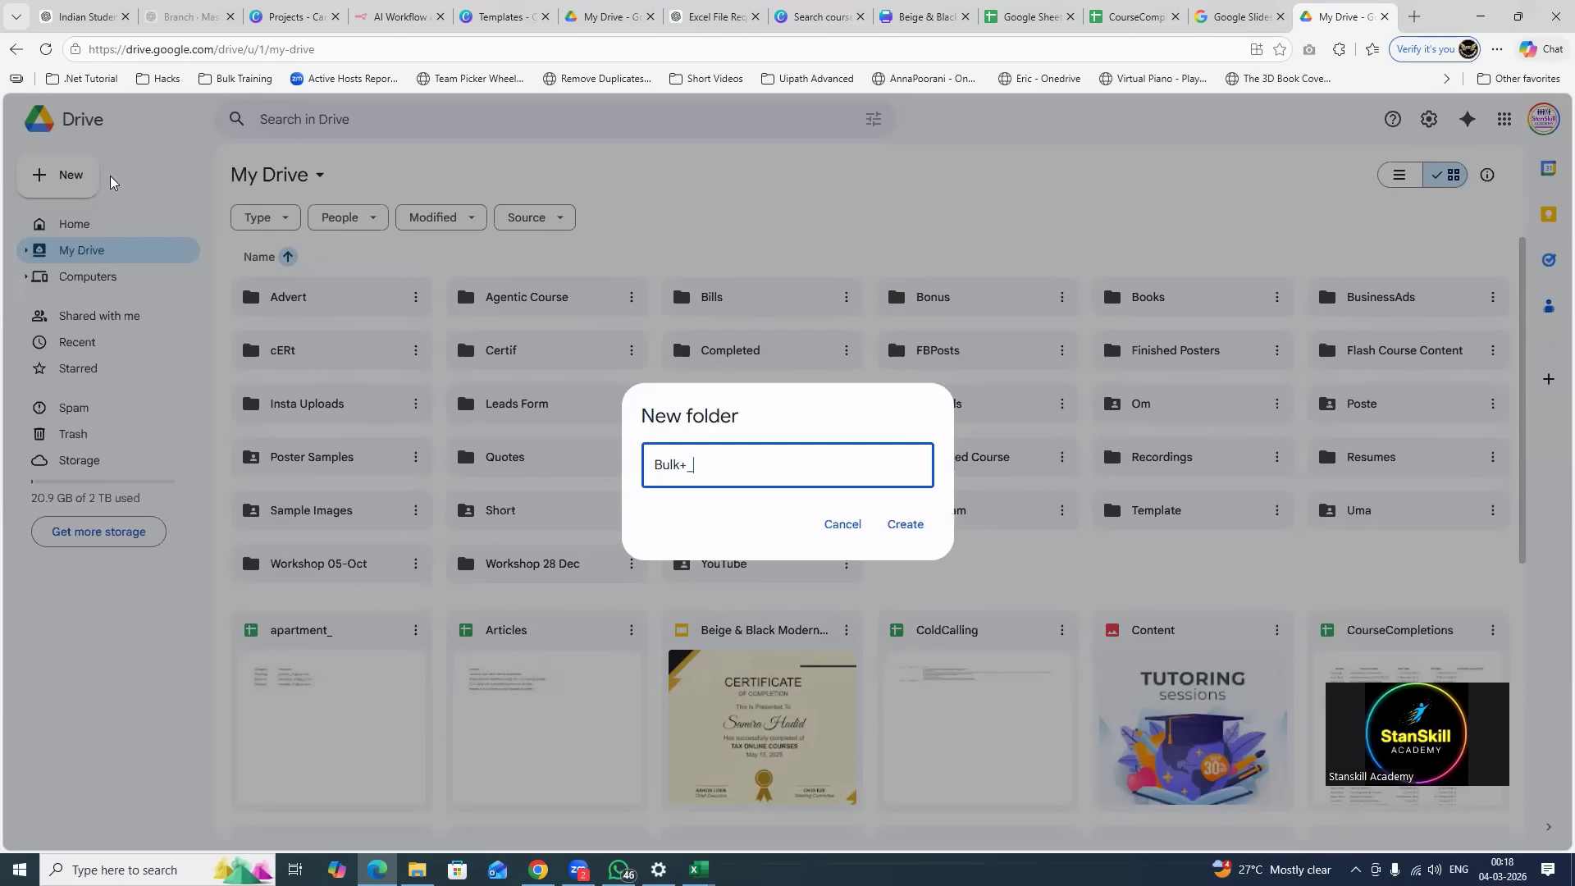
Step: Finish naming the new folder Bulk_Certificate and open it
{"action": "key", "text": "BackSpace"}
{"action": "type", "text": "_Certificate"}
{"action": "key", "text": "Return"}
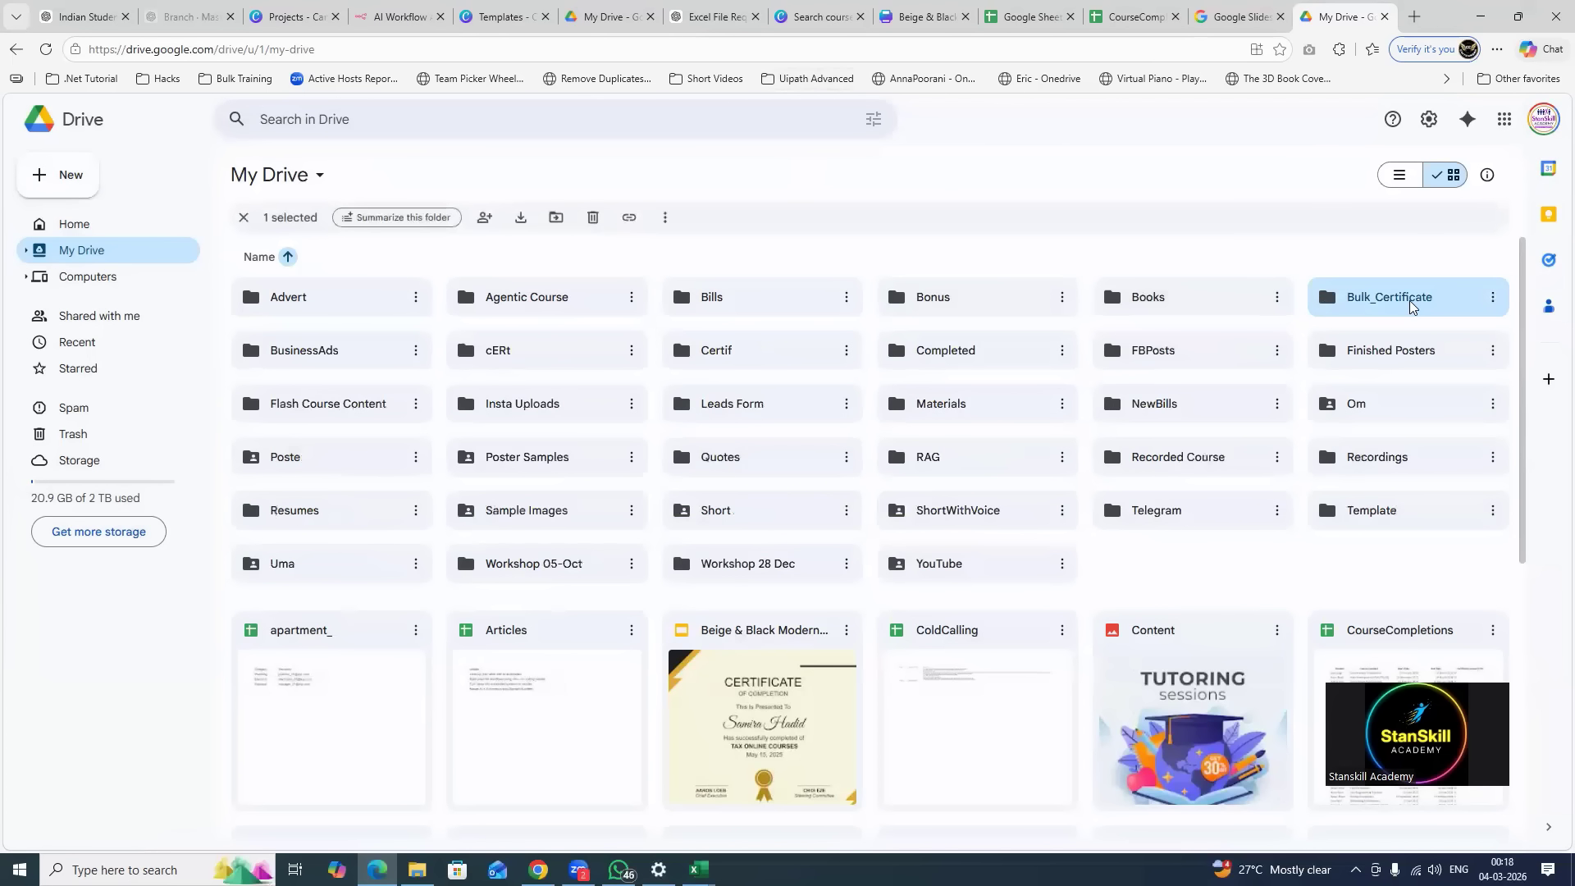
{"action": "double_click", "coordinate": [1410, 305]}
Step: Create PPTs and PDFs subfolders inside Bulk_Certificate
{"action": "right_click", "coordinate": [333, 320]}
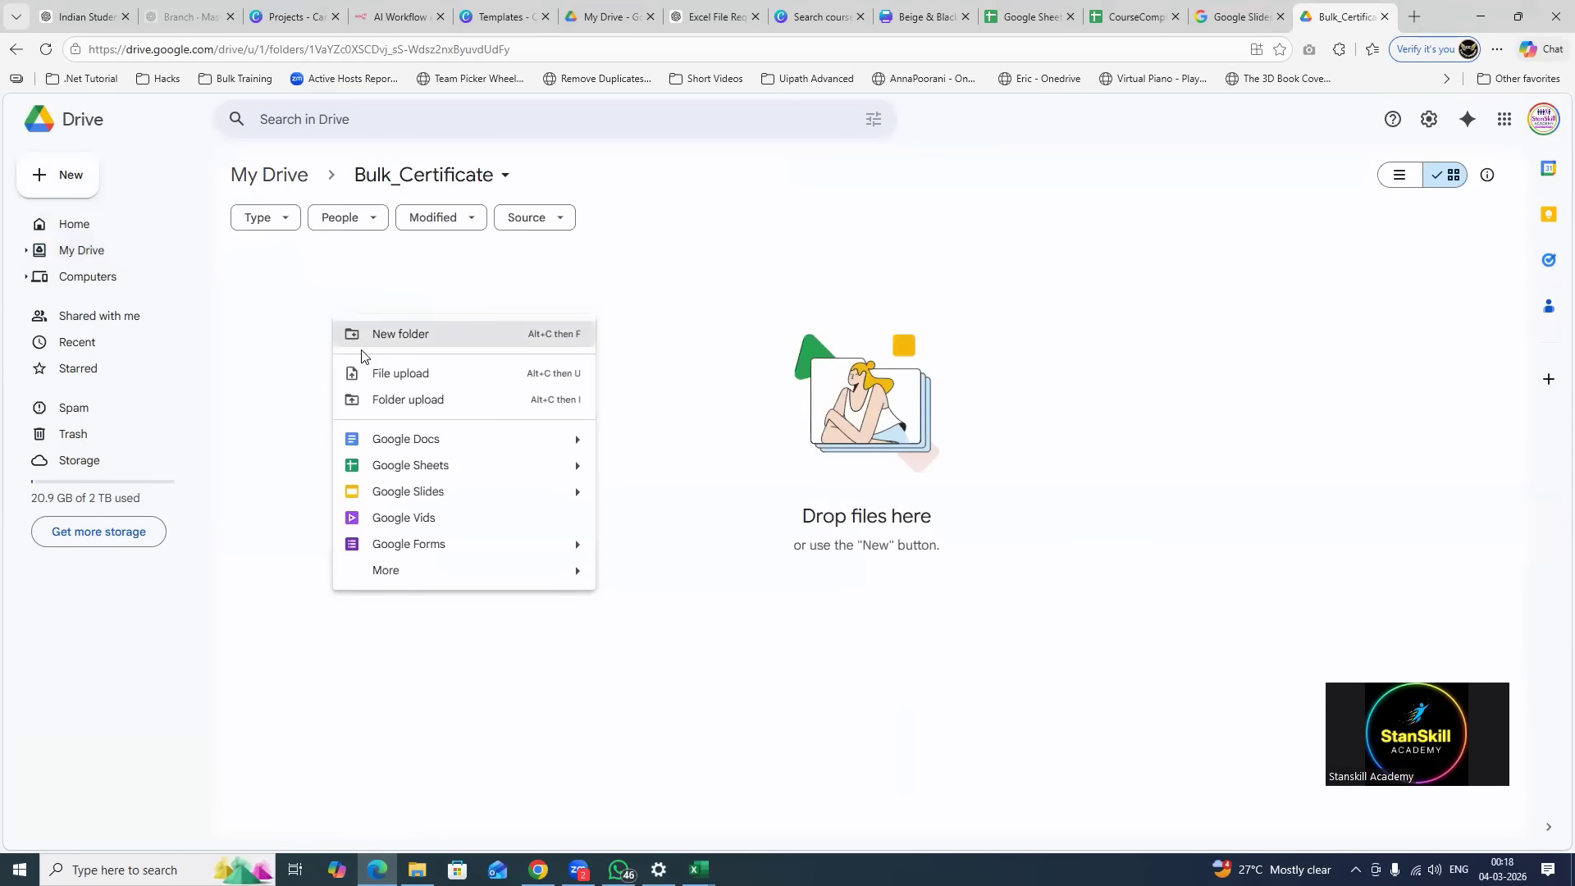
{"action": "left_click", "coordinate": [376, 339]}
{"action": "type", "text": "PPT"}
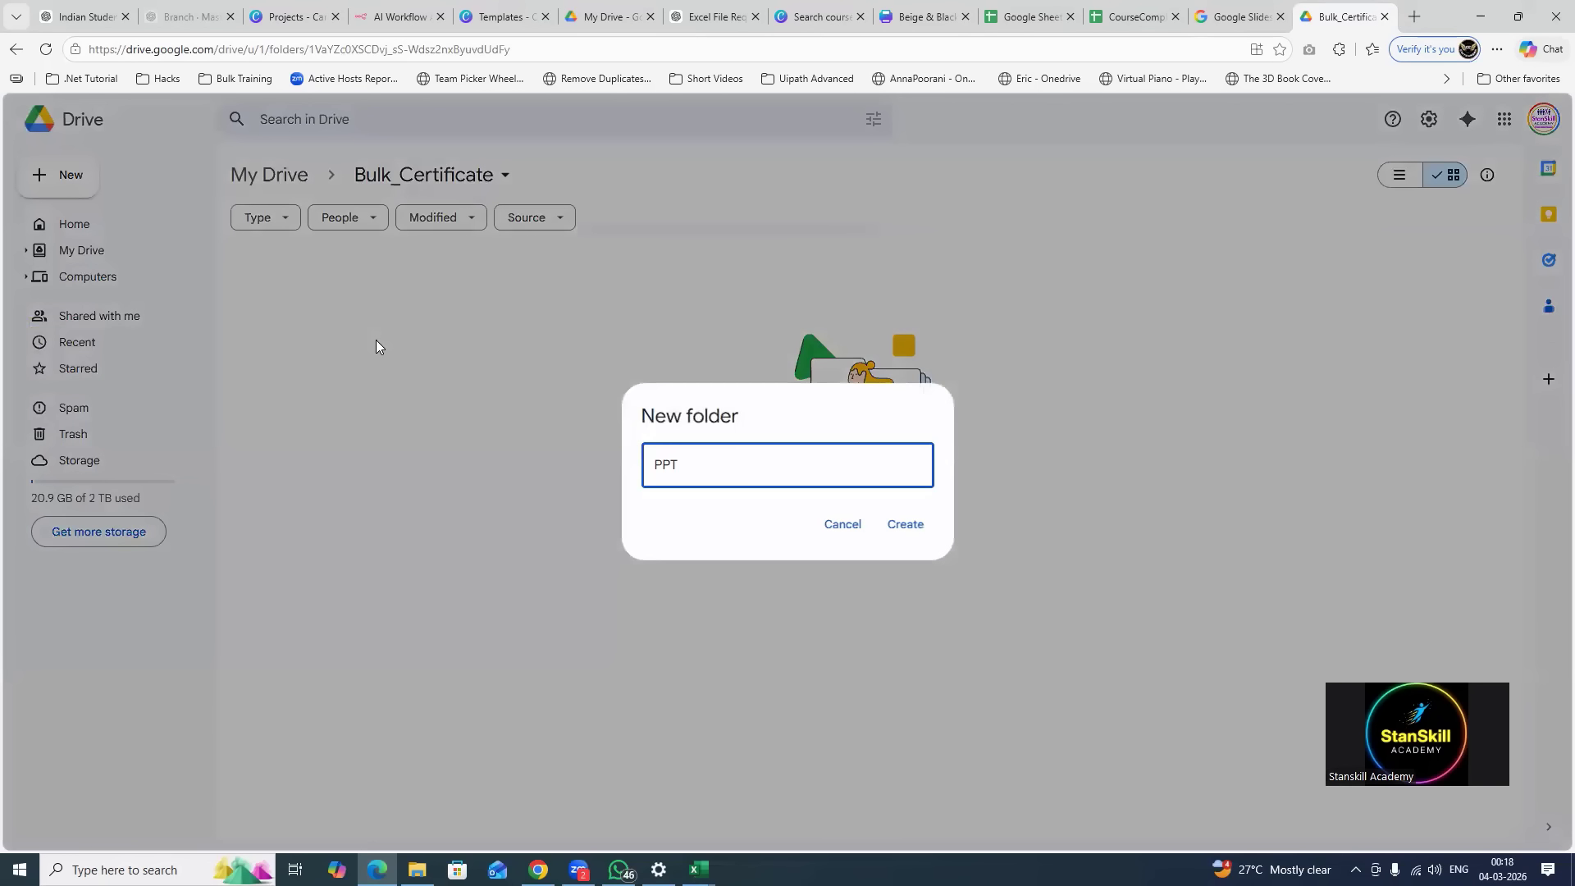
{"action": "key", "text": "Return"}
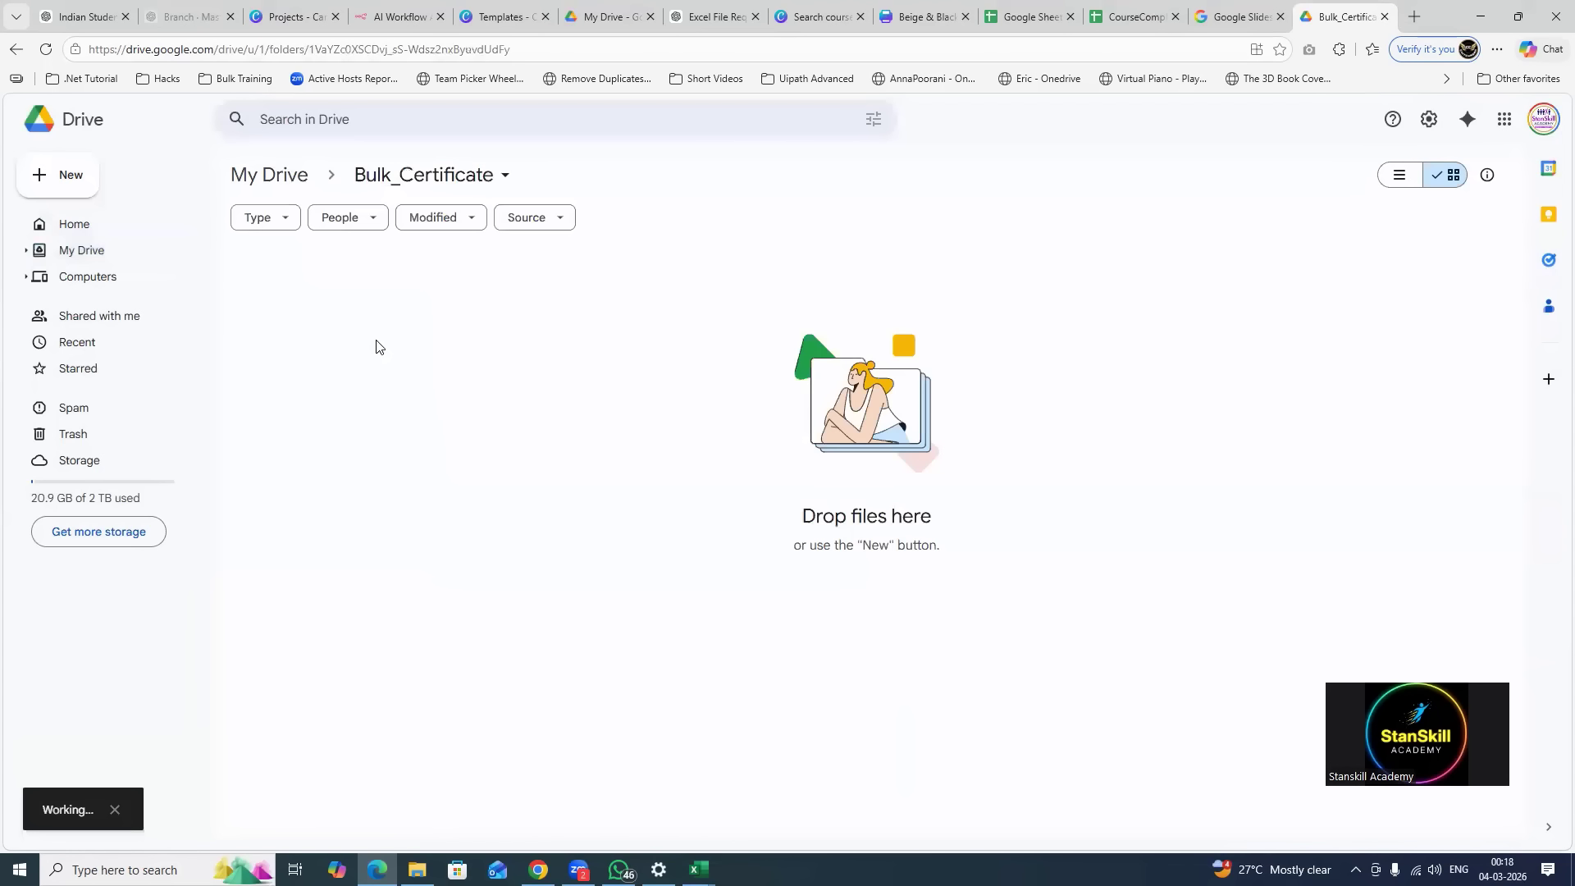
{"action": "right_click", "coordinate": [527, 341]}
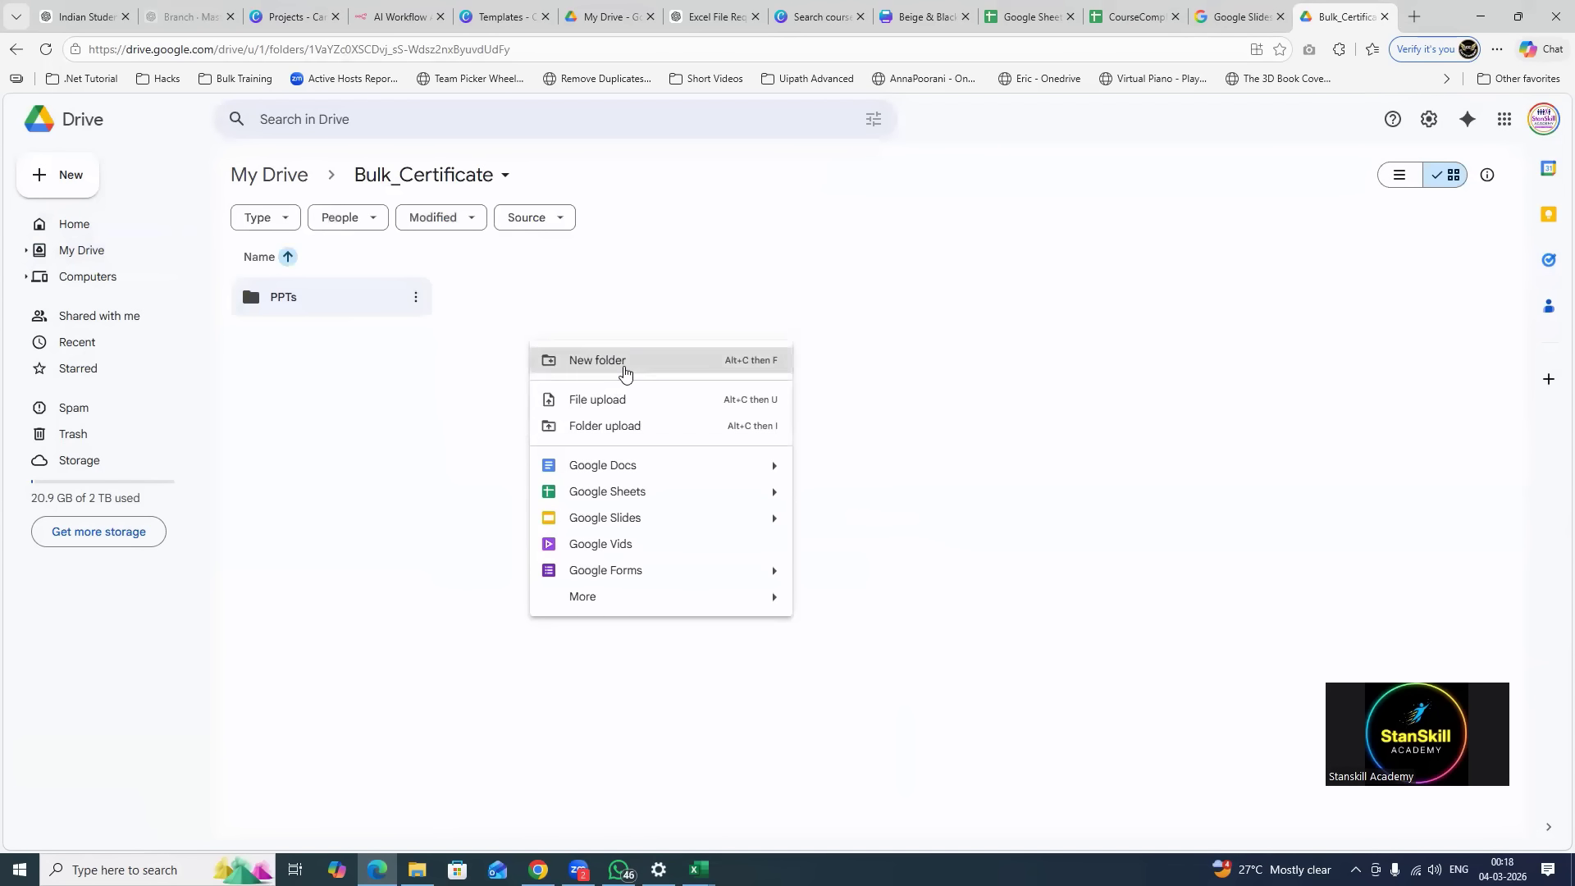
{"action": "left_click", "coordinate": [623, 366]}
{"action": "type", "text": "PDFs"}
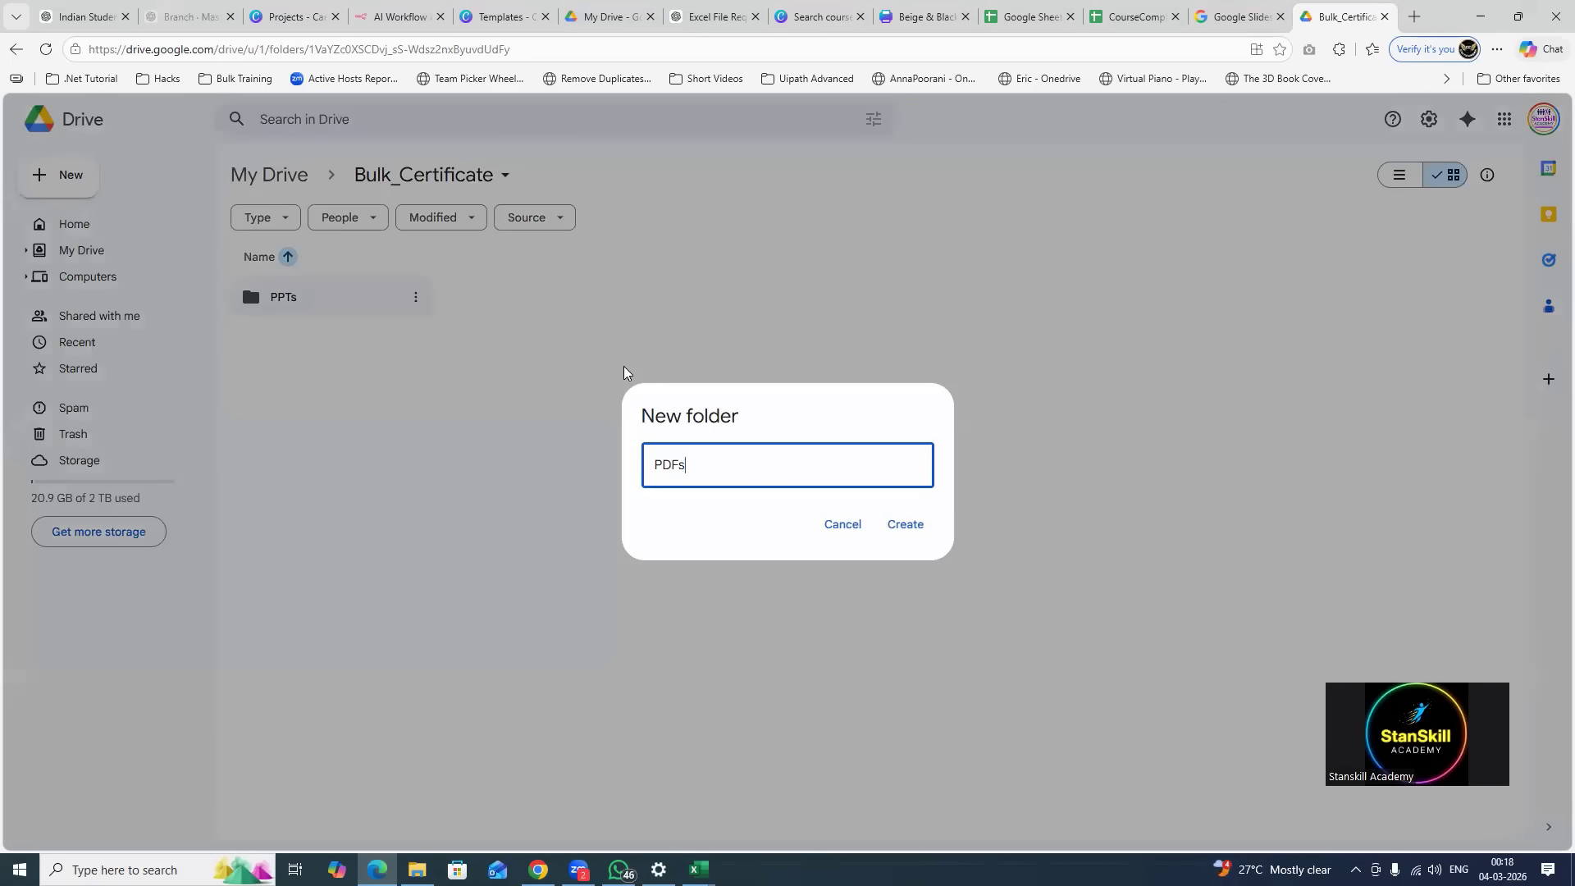
{"action": "left_click", "coordinate": [902, 529]}
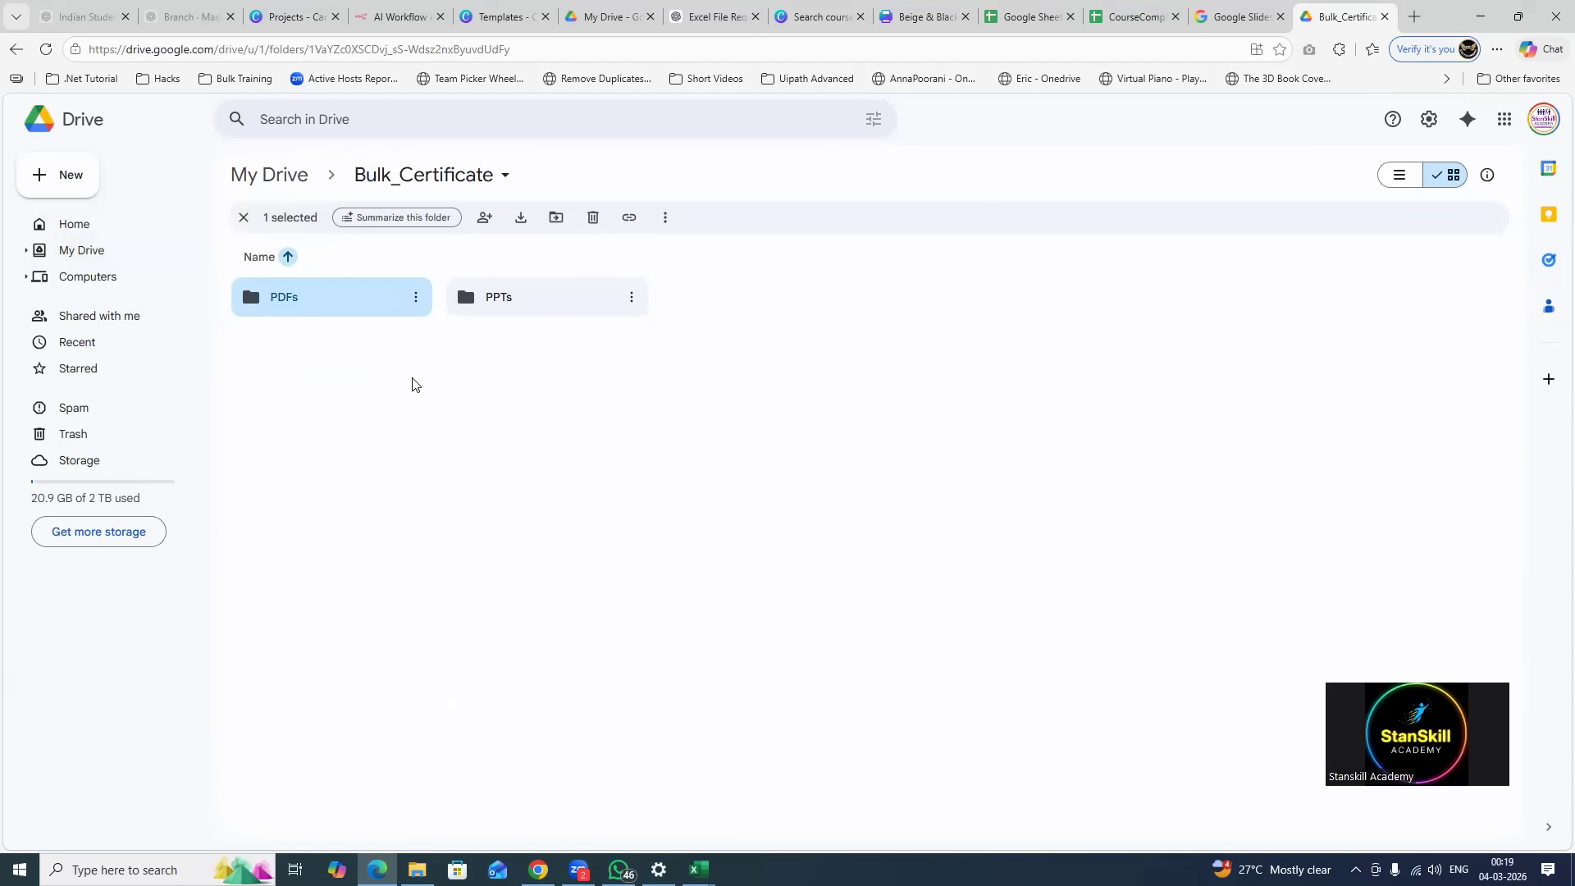
Step: Select the PDFs and PPTs folders in turn, then clear the selection
{"action": "left_click", "coordinate": [308, 297]}
{"action": "left_click", "coordinate": [514, 293]}
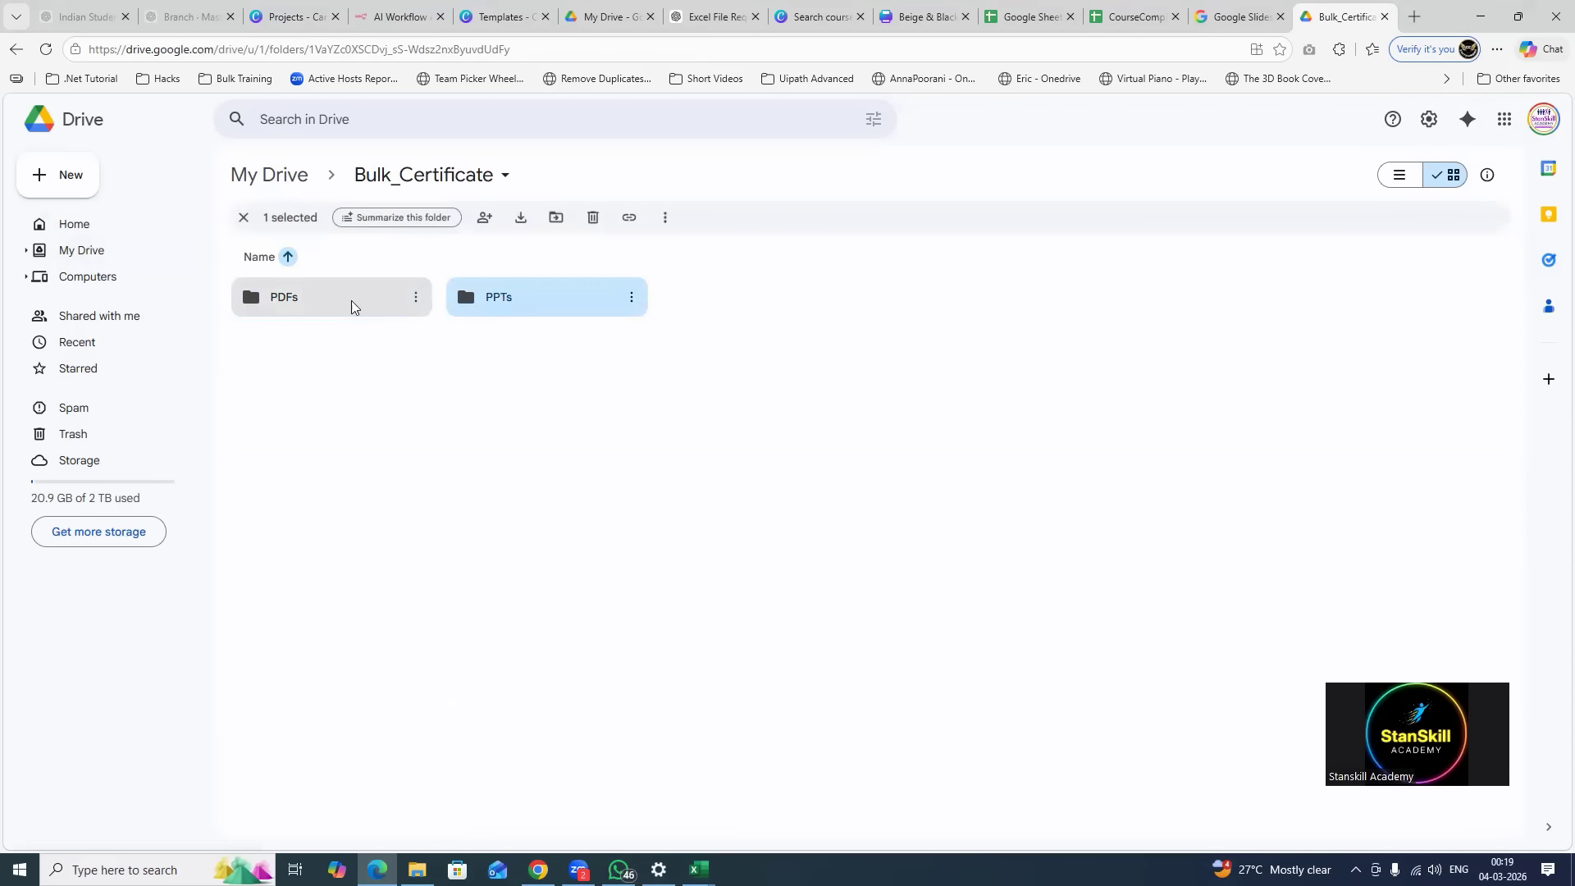
{"action": "left_click", "coordinate": [351, 300]}
{"action": "left_click", "coordinate": [500, 310]}
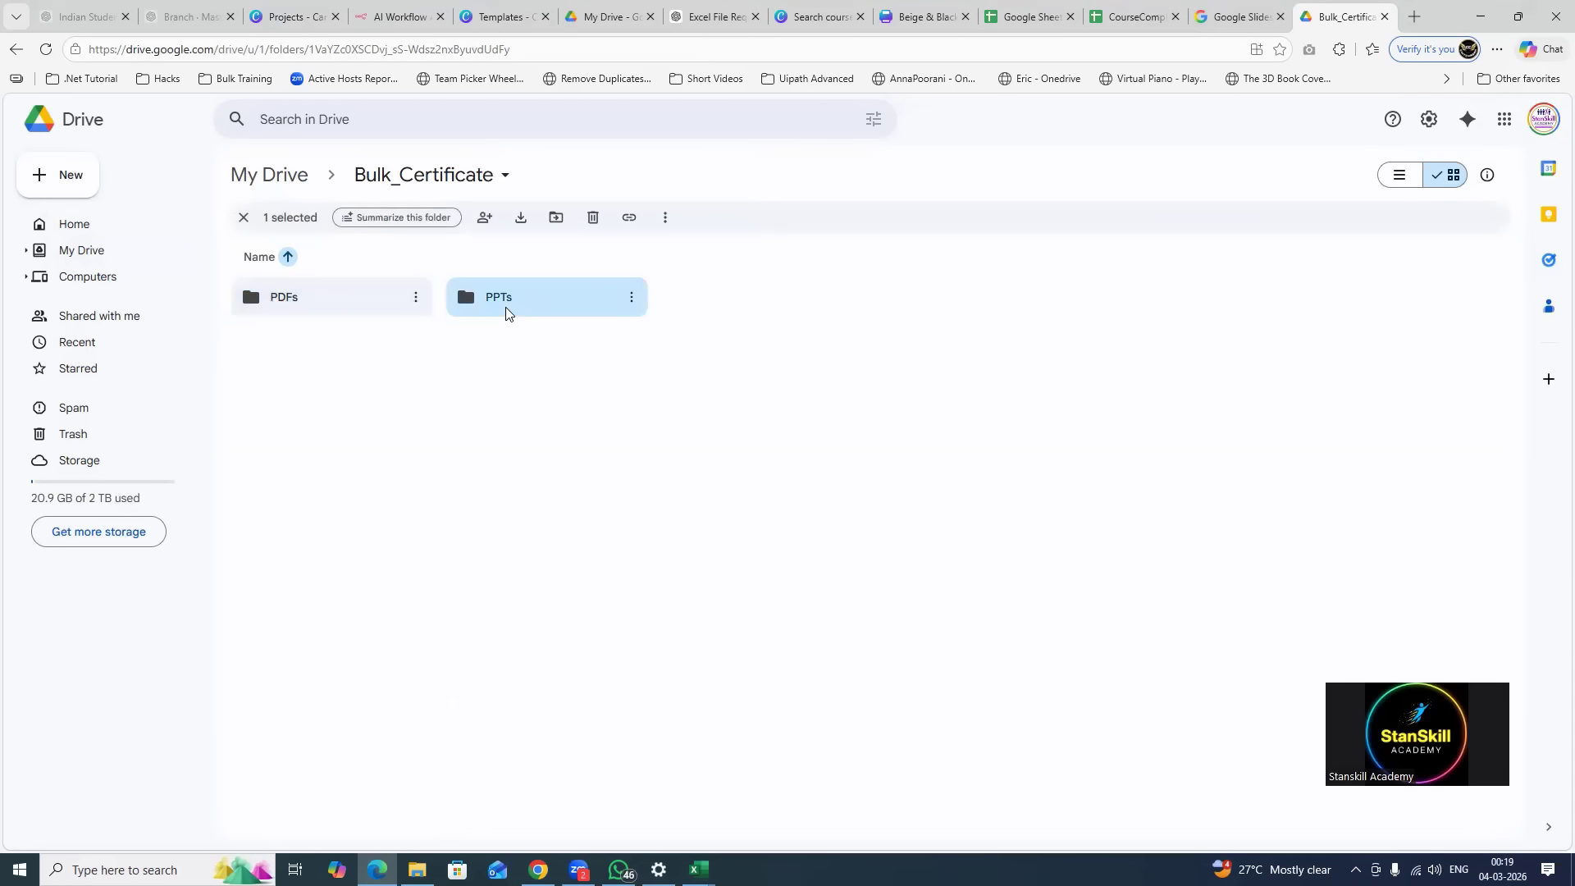
{"action": "left_click", "coordinate": [488, 378]}
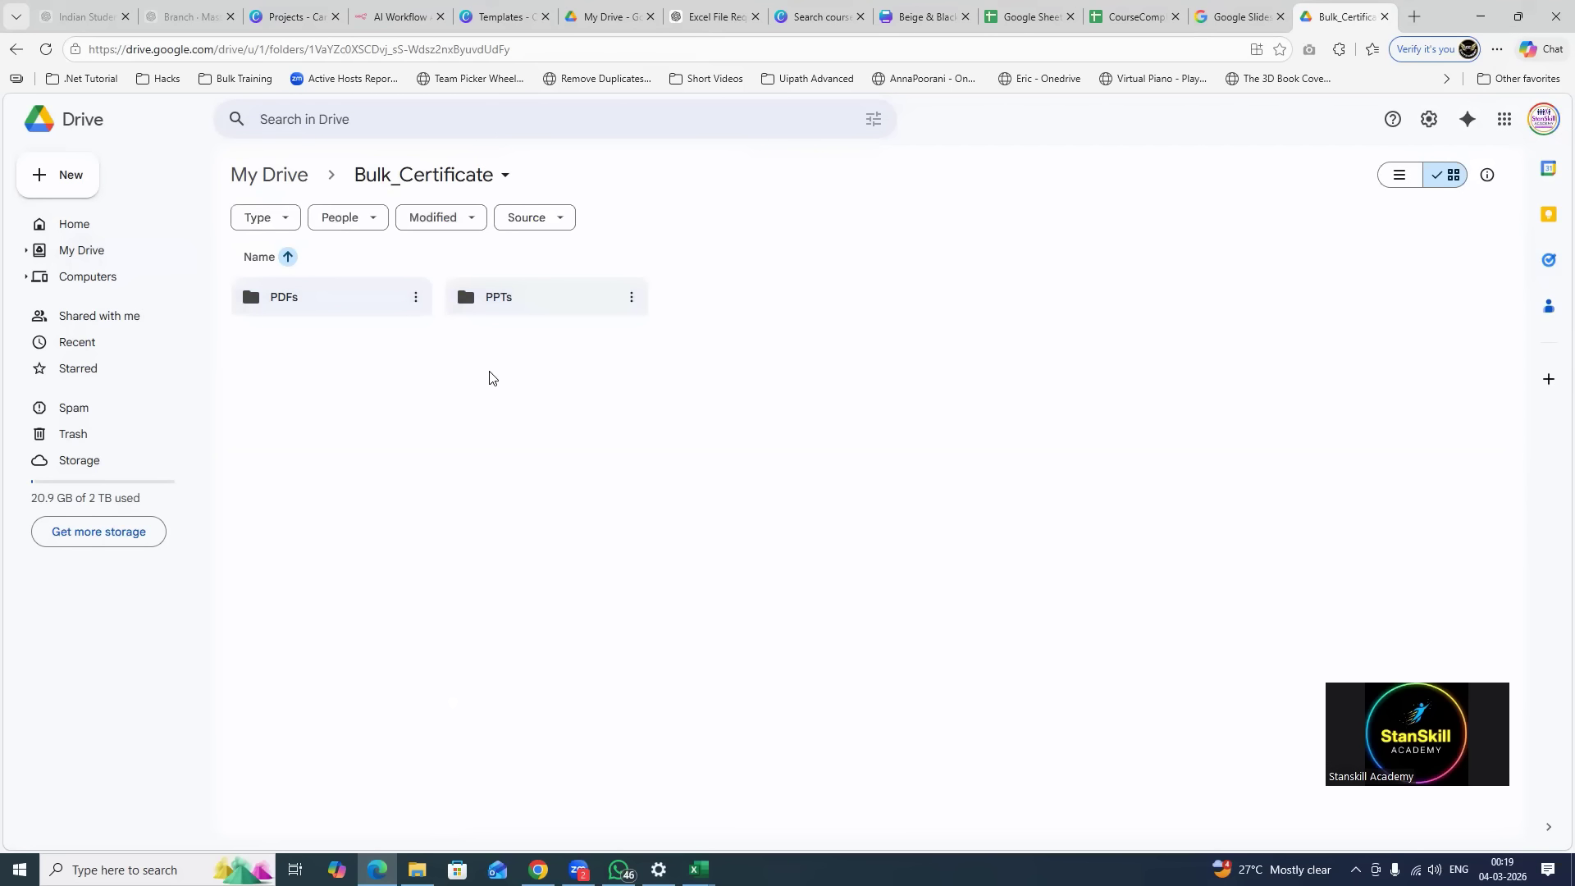
Step: Return to My Drive and scroll down to the Template certificate file
{"action": "left_click", "coordinate": [282, 175]}
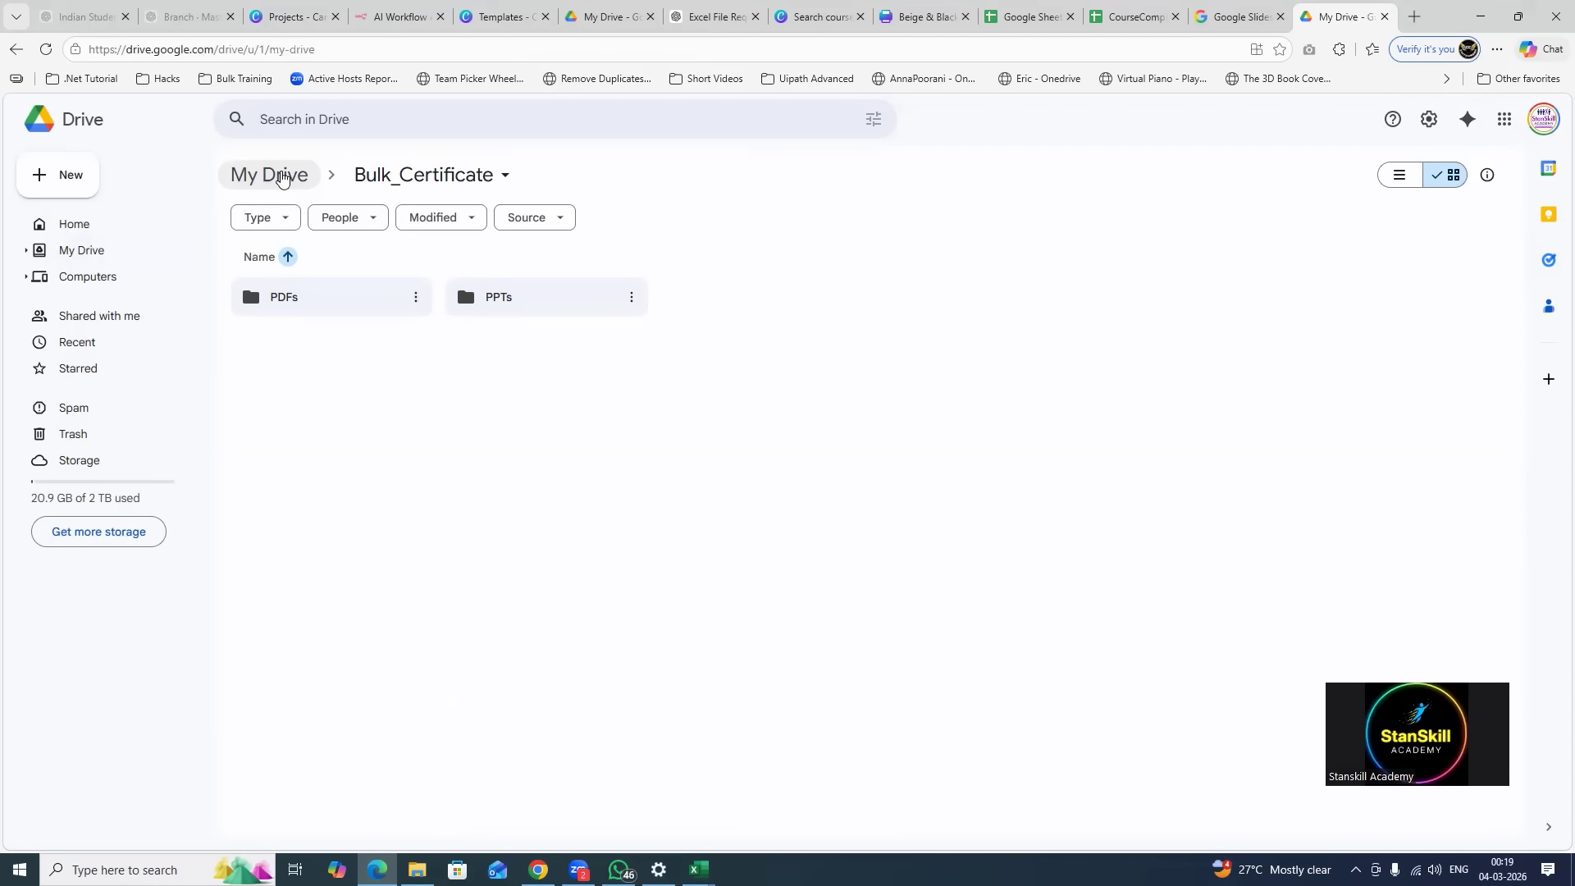
{"action": "scroll", "coordinate": [468, 673], "scroll_direction": "down", "scroll_amount": 6}
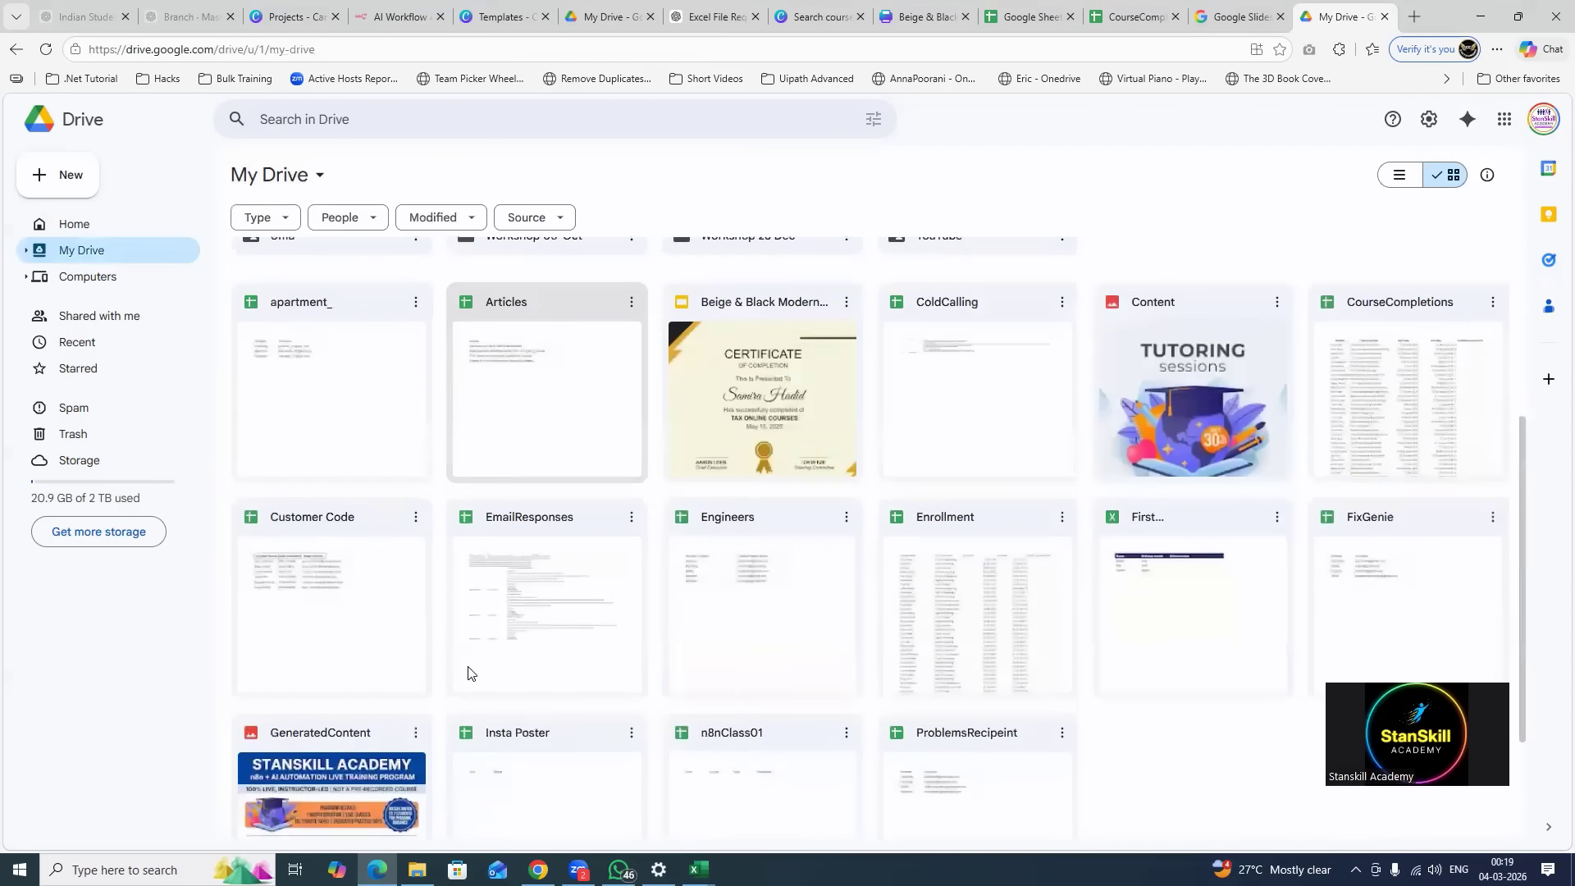
{"action": "scroll", "coordinate": [467, 674], "scroll_direction": "down", "scroll_amount": 7}
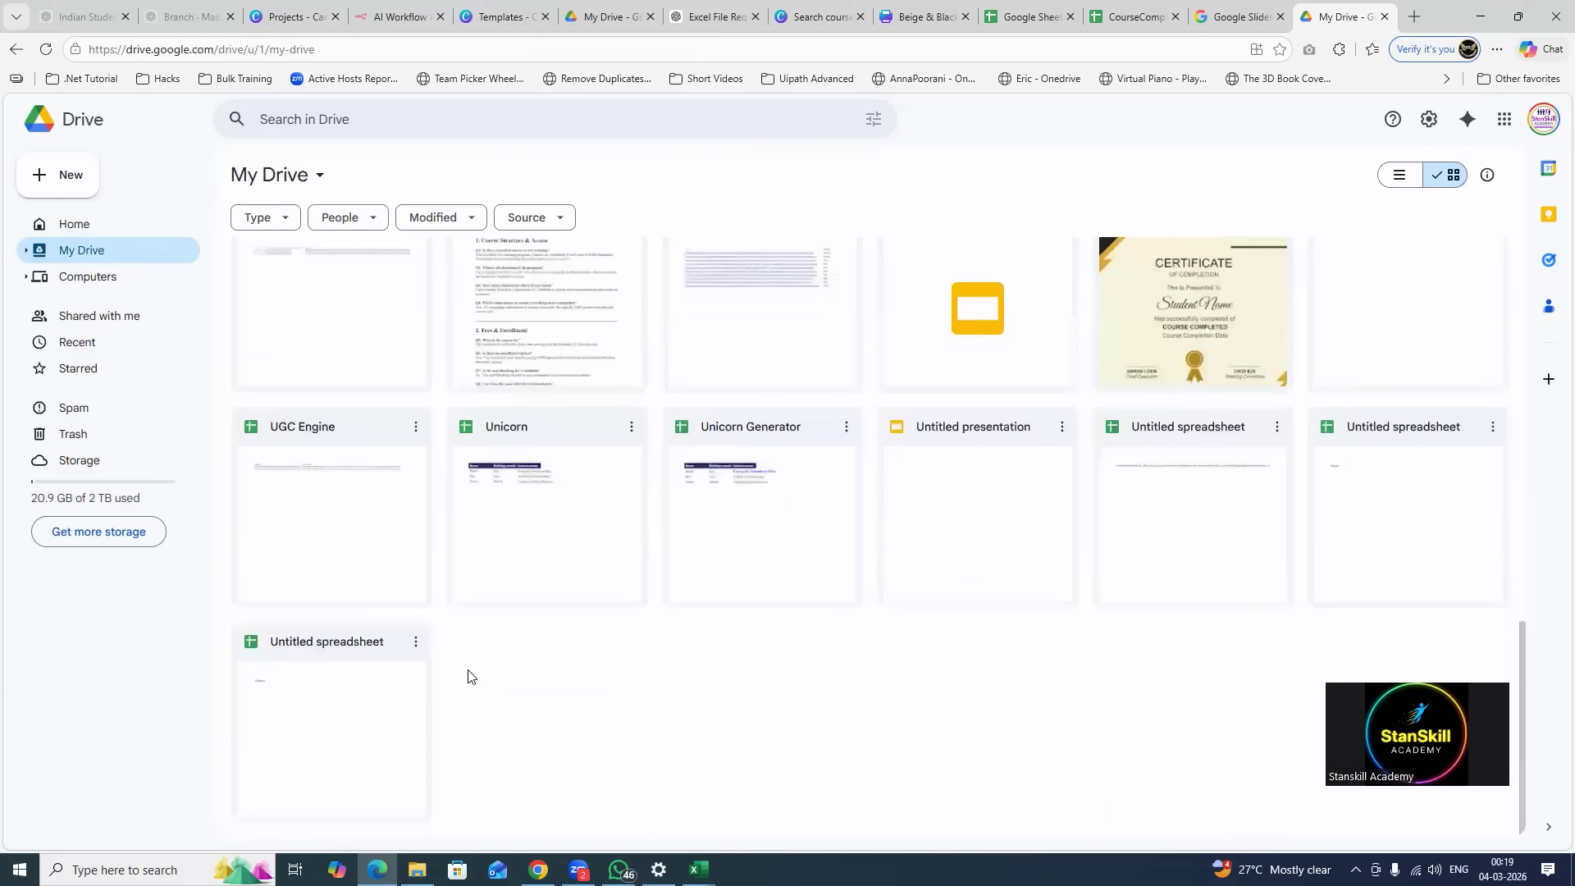
{"action": "scroll", "coordinate": [738, 695], "scroll_direction": "up", "scroll_amount": 6}
{"action": "scroll", "coordinate": [738, 696], "scroll_direction": "down", "scroll_amount": 2}
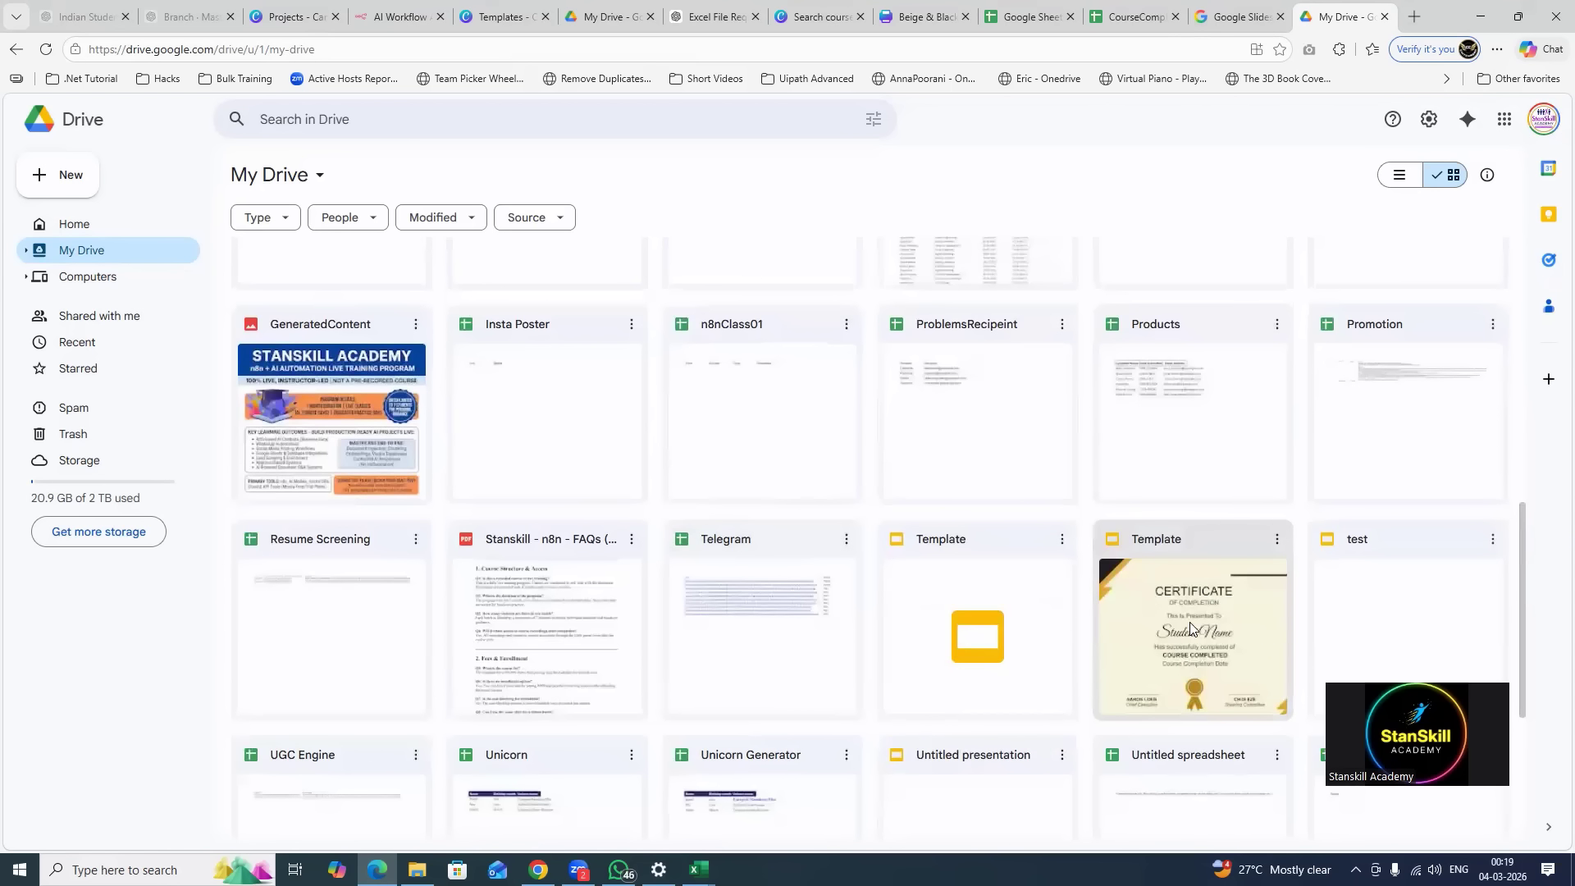
Step: Move Template into Bulk_Certificate, then open that folder and select the moved file
{"action": "left_click", "coordinate": [1277, 541]}
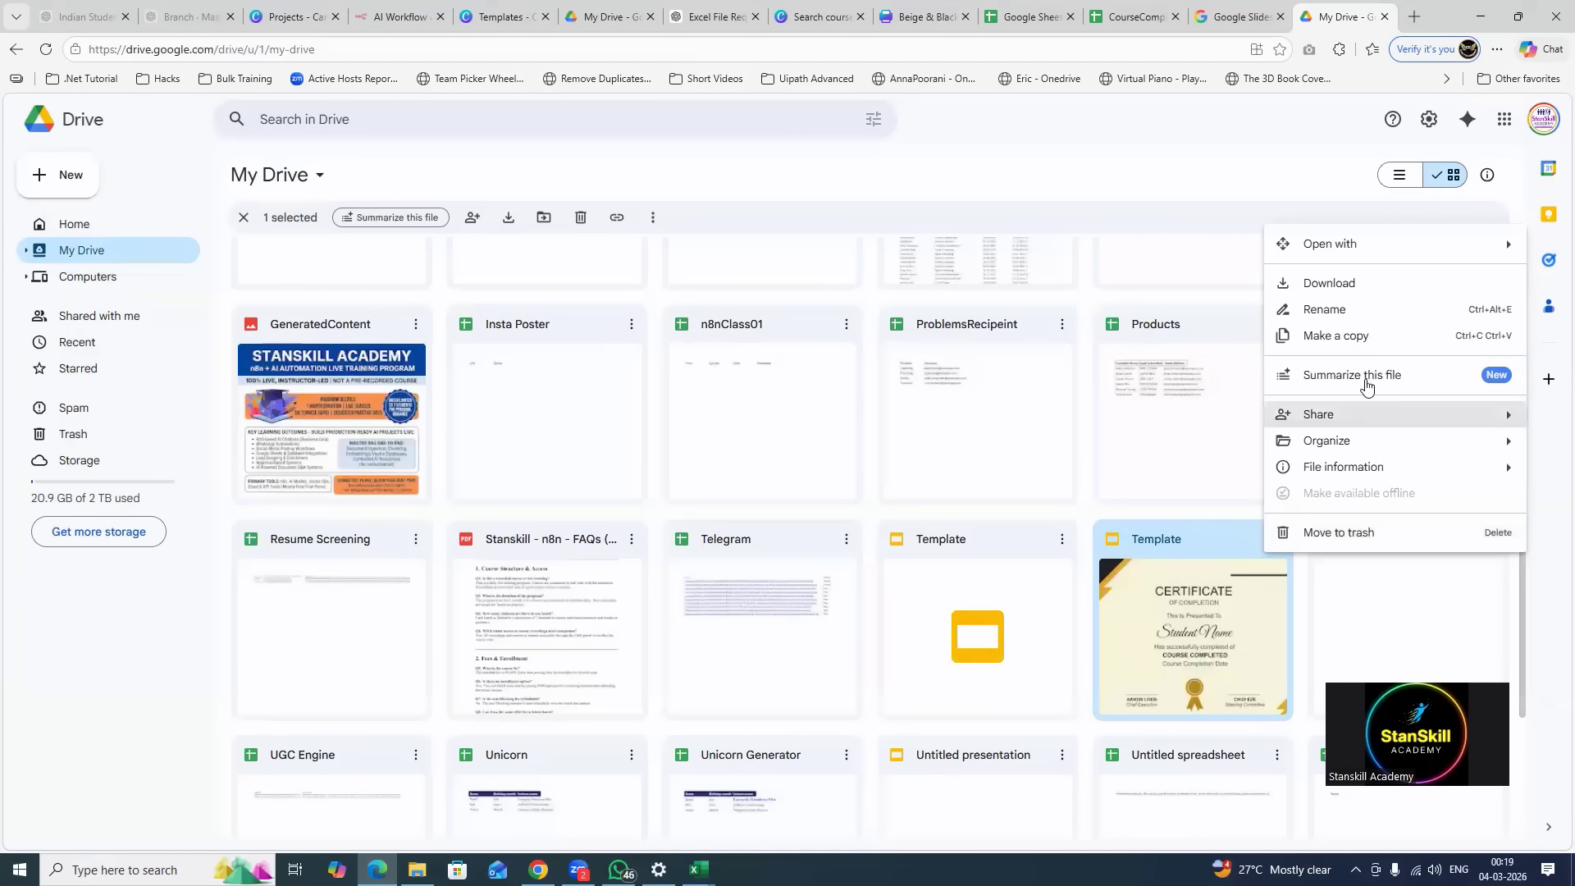
{"action": "mouse_move", "coordinate": [1353, 441]}
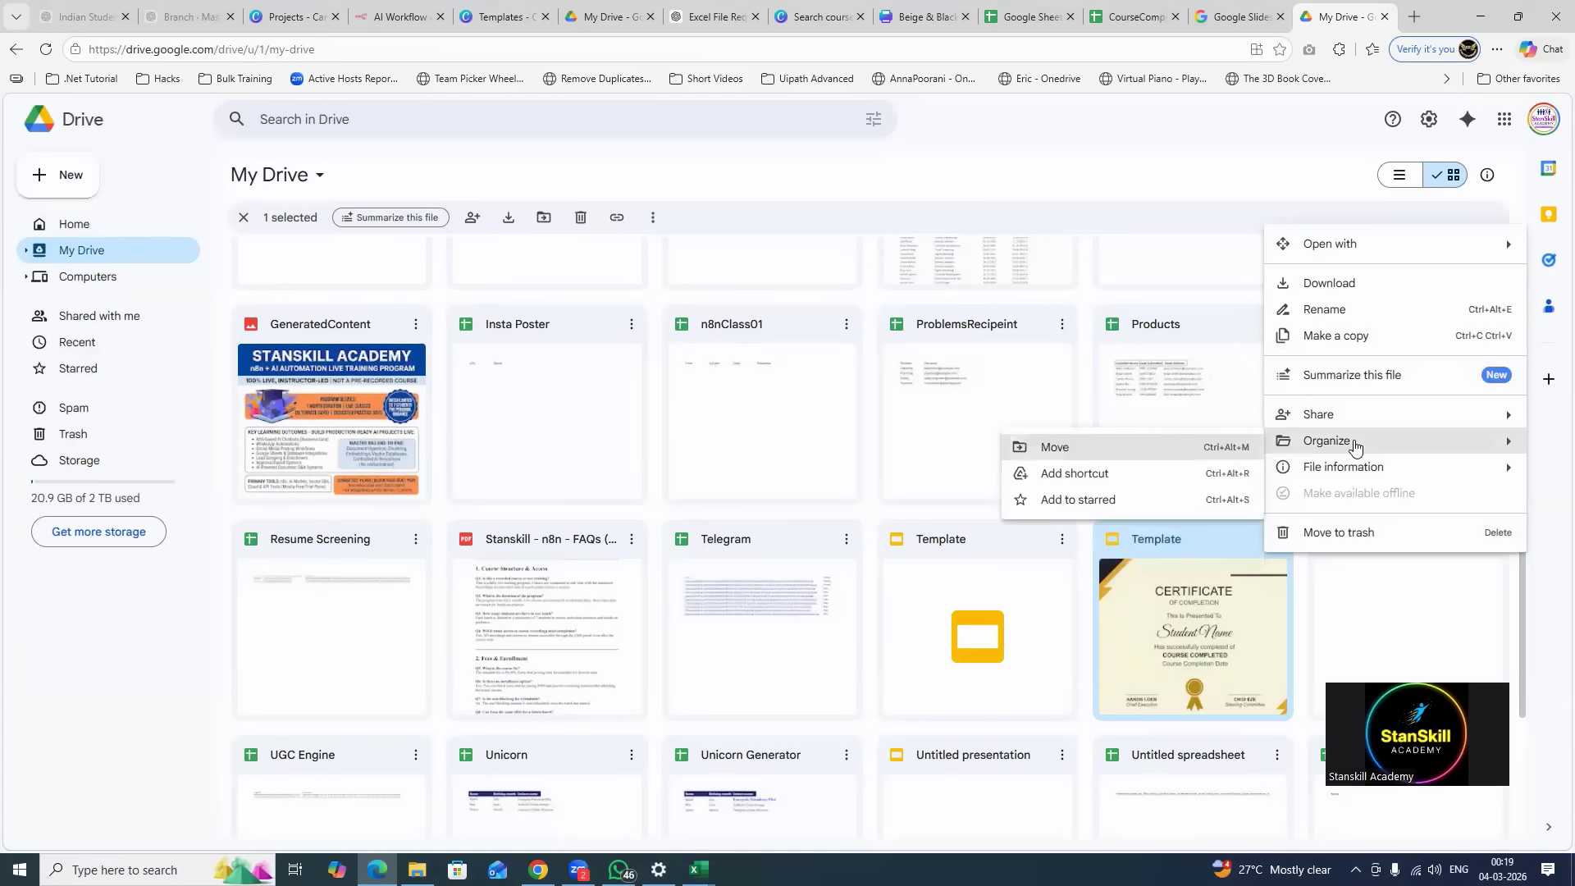
{"action": "left_click", "coordinate": [1118, 446]}
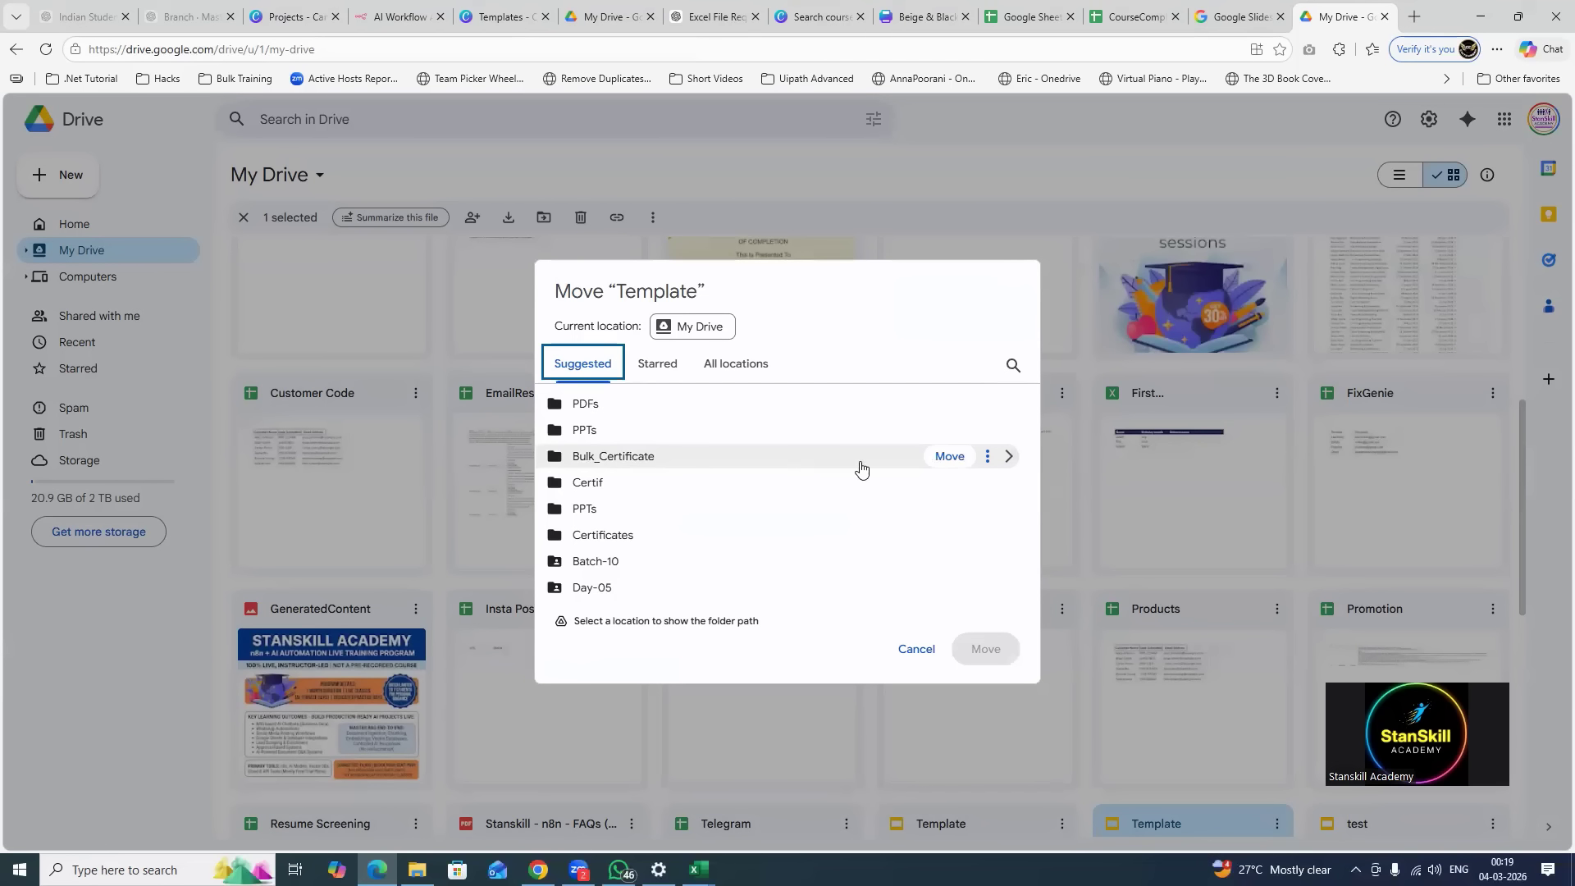
{"action": "left_click", "coordinate": [941, 458]}
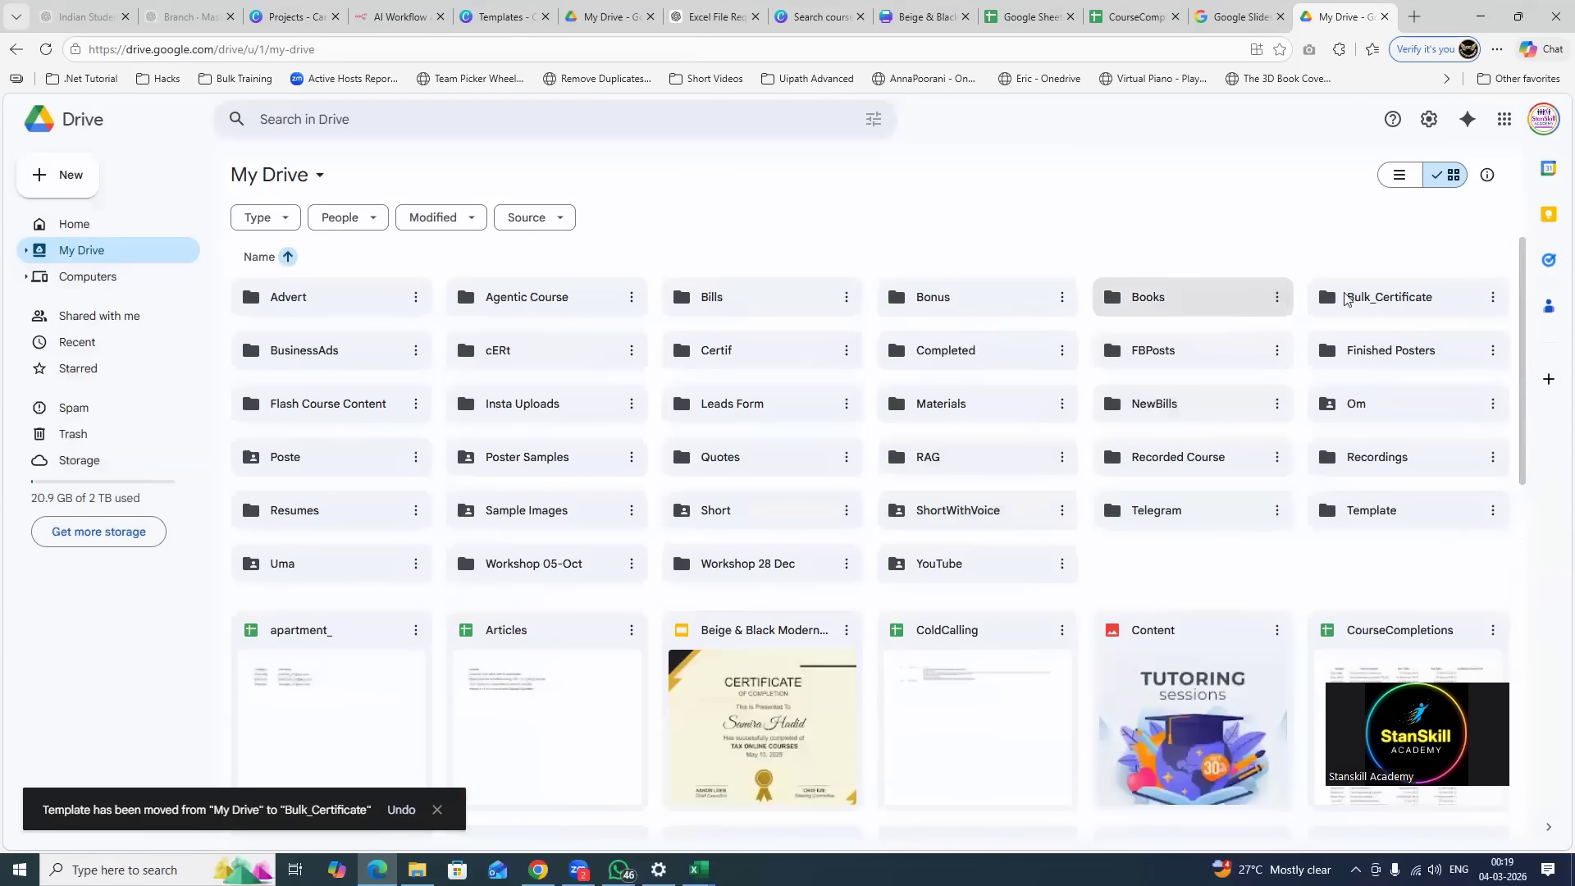
{"action": "double_click", "coordinate": [1389, 297]}
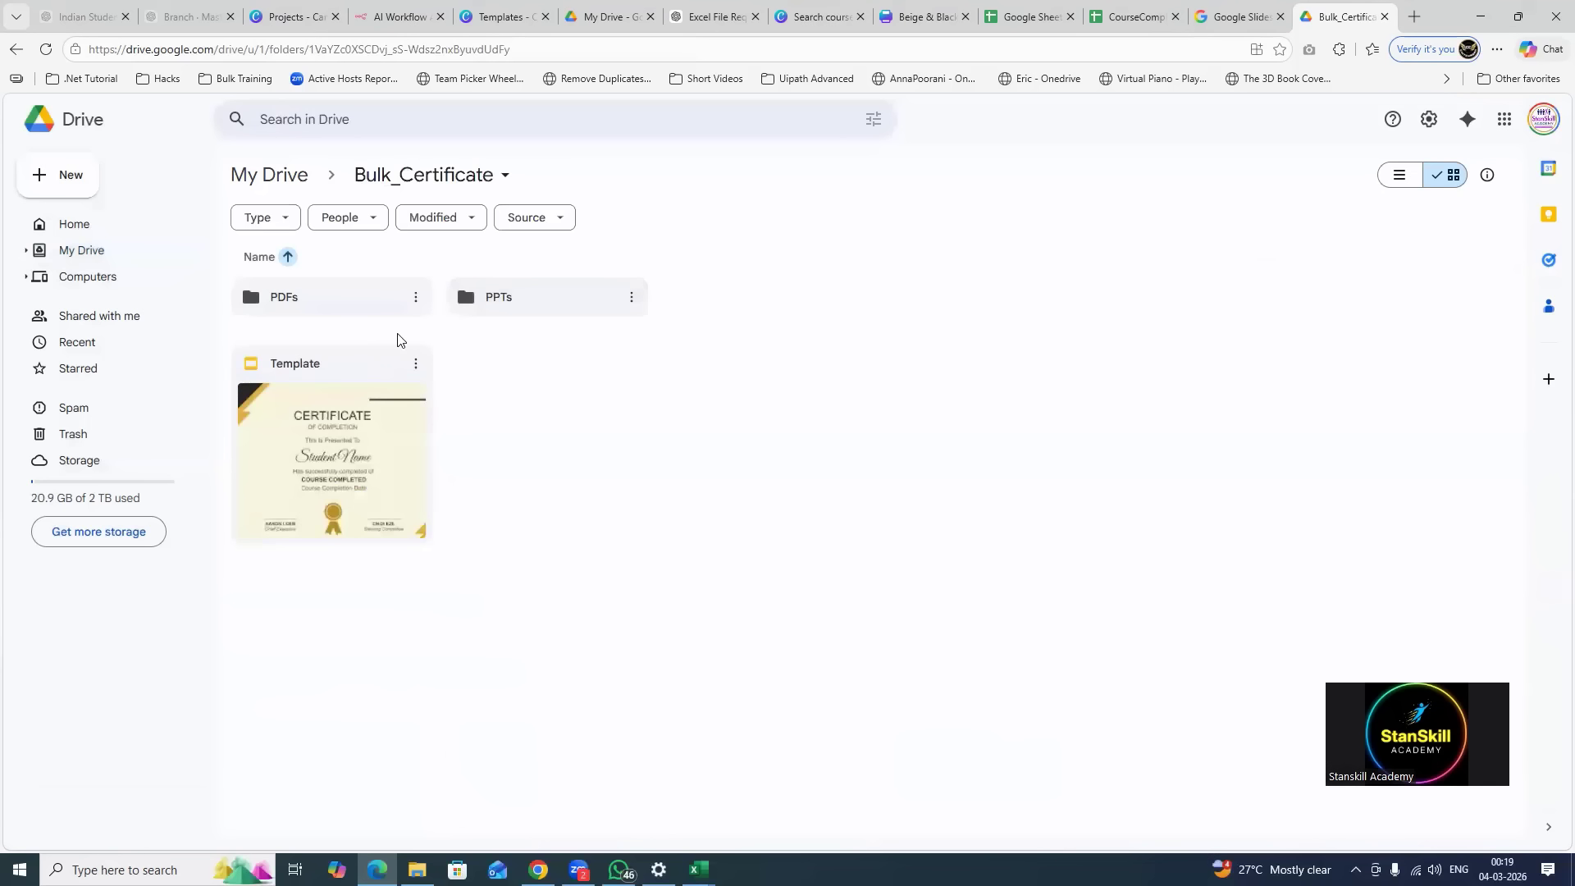
{"action": "left_click", "coordinate": [397, 351]}
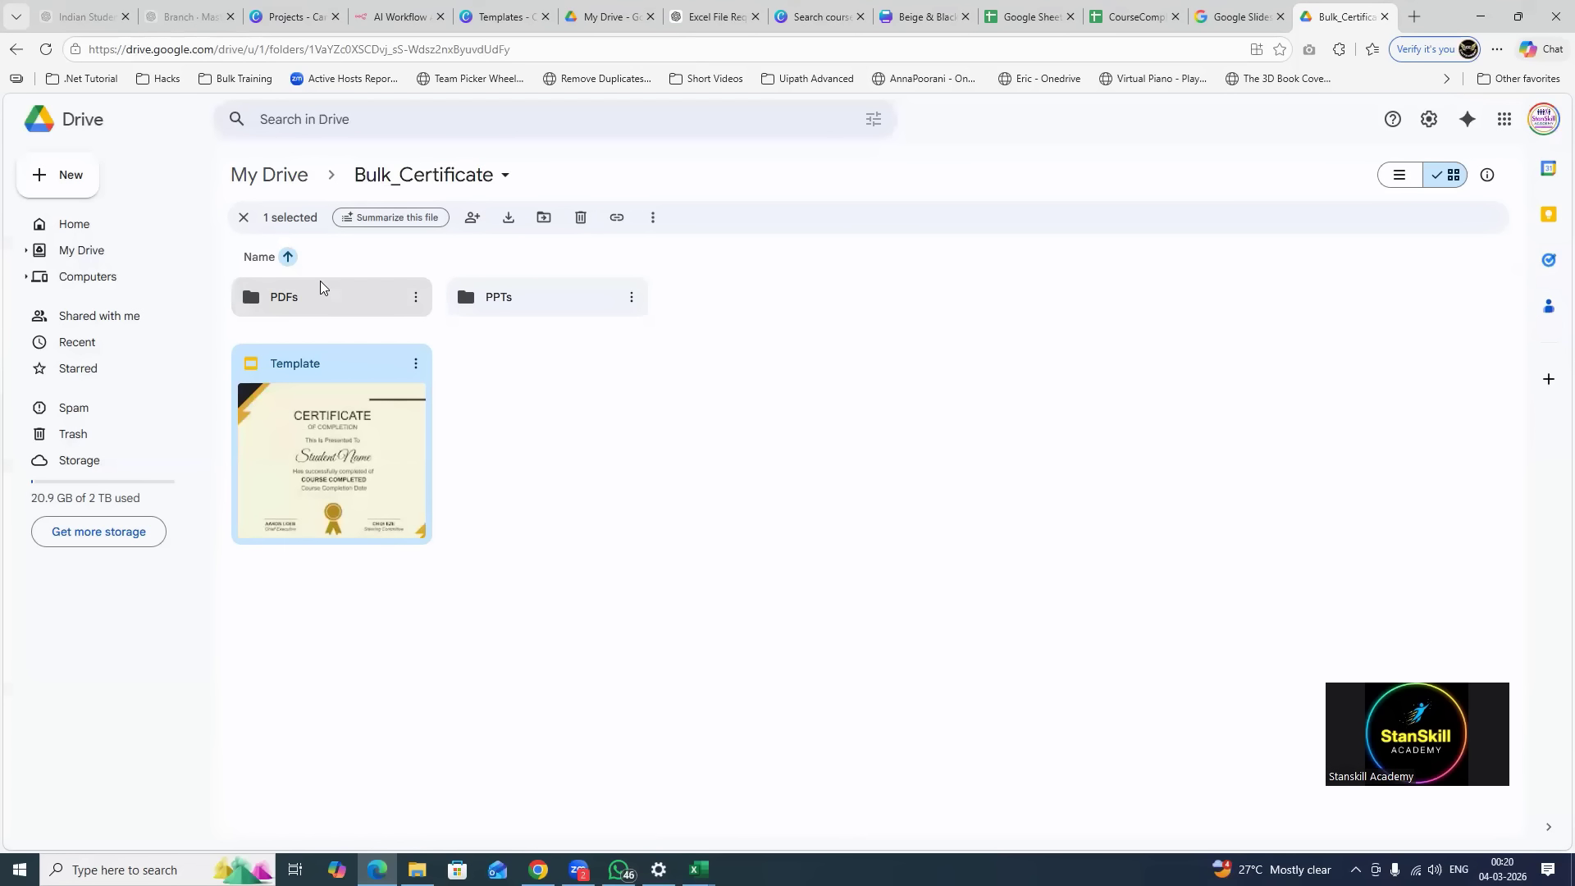
Step: Go to the n8n site in a new browser tab
{"action": "left_click", "coordinate": [1413, 18]}
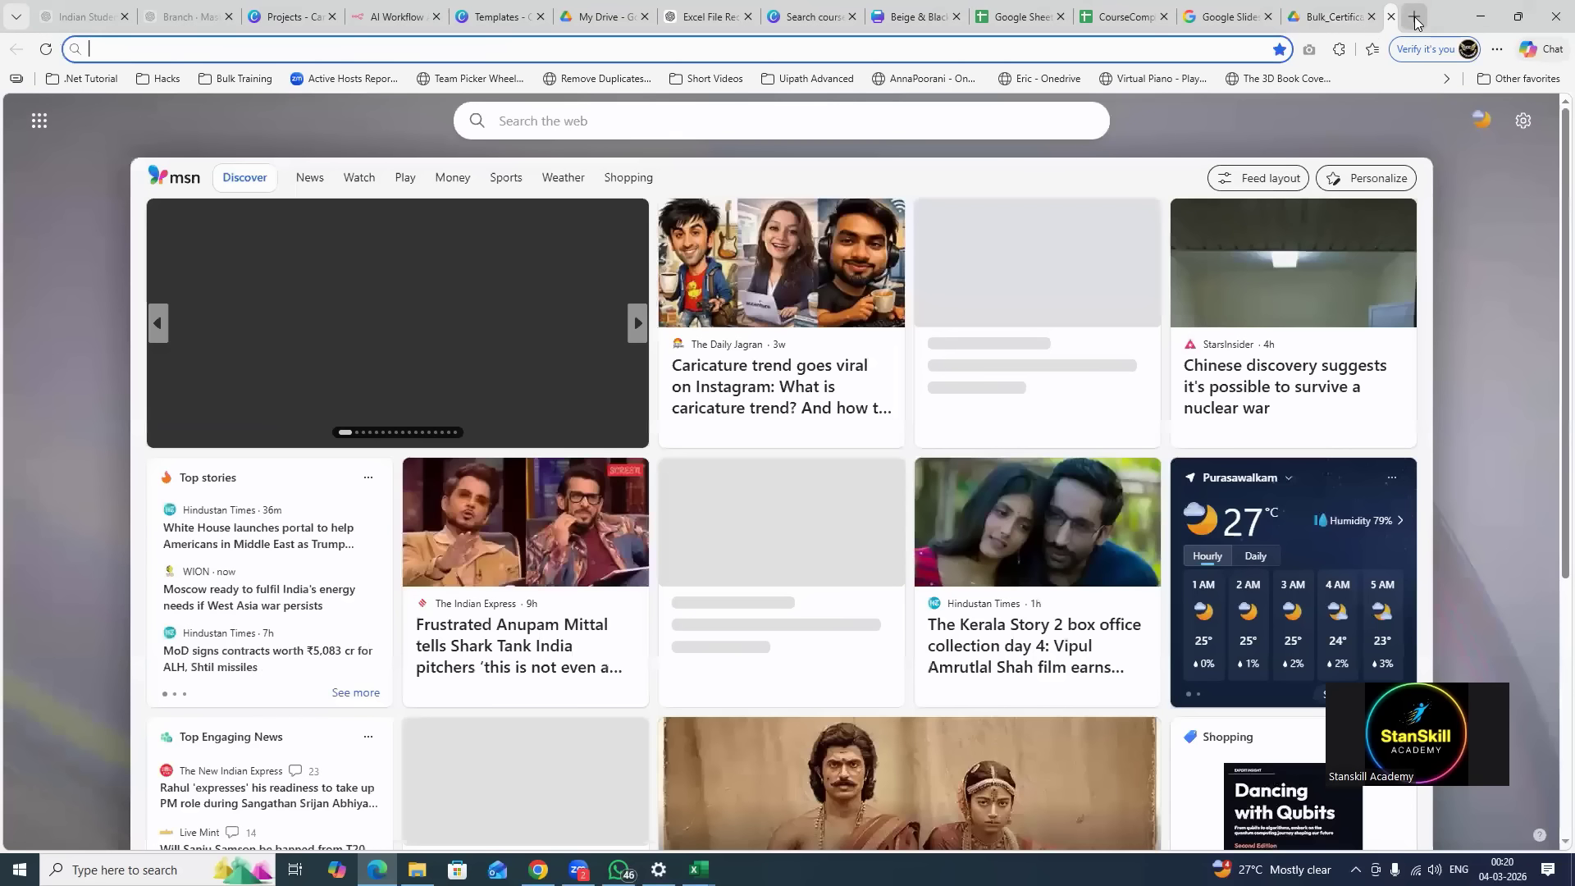
{"action": "type", "text": "n8n"}
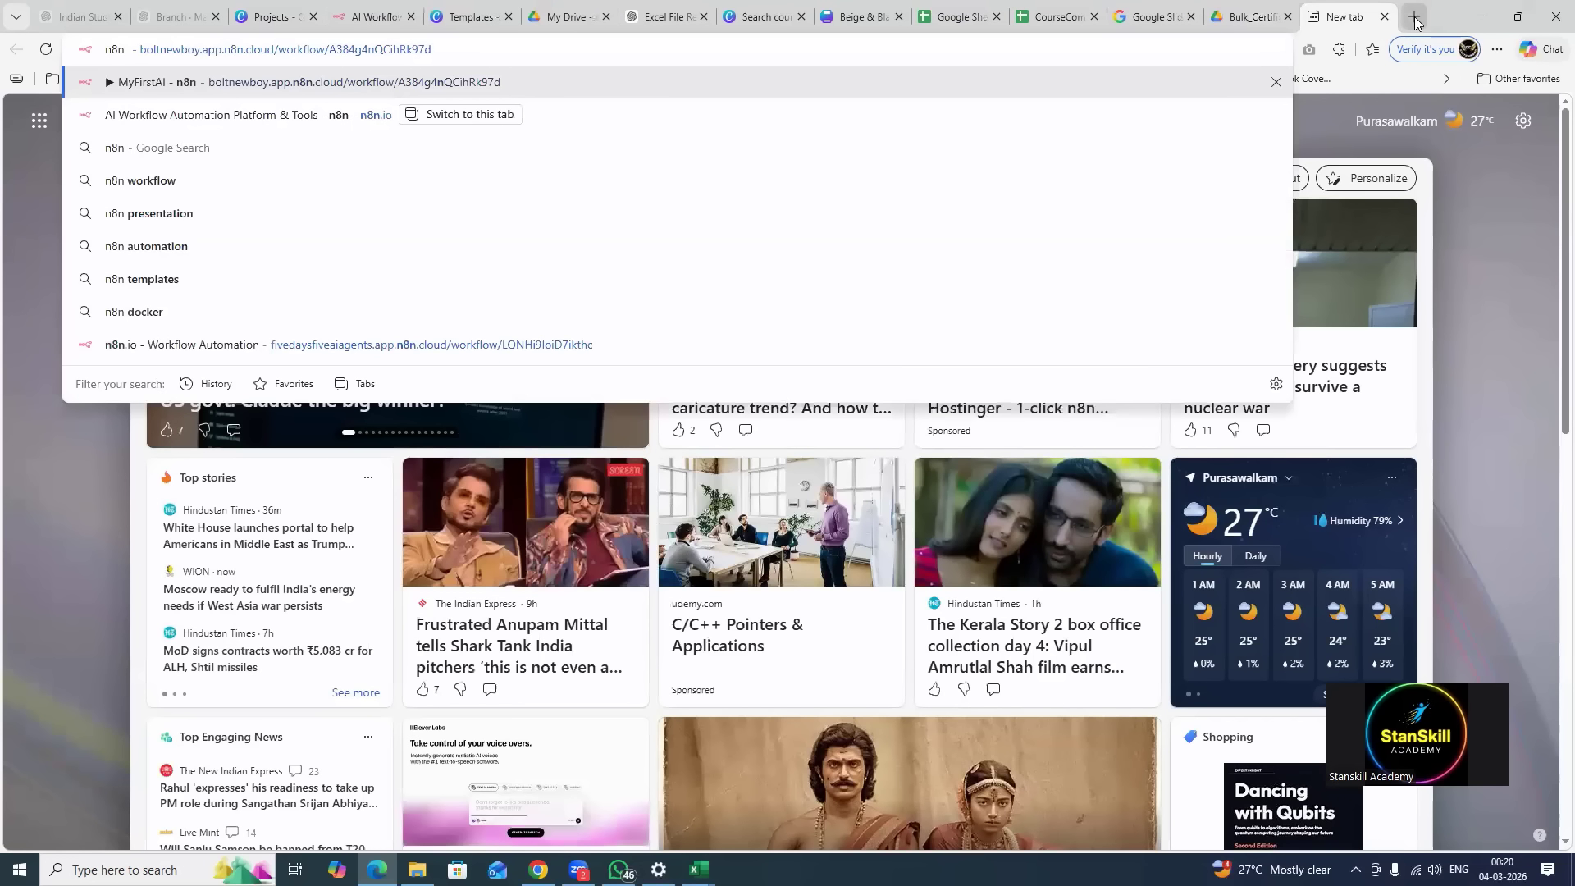
{"action": "key", "text": "Return"}
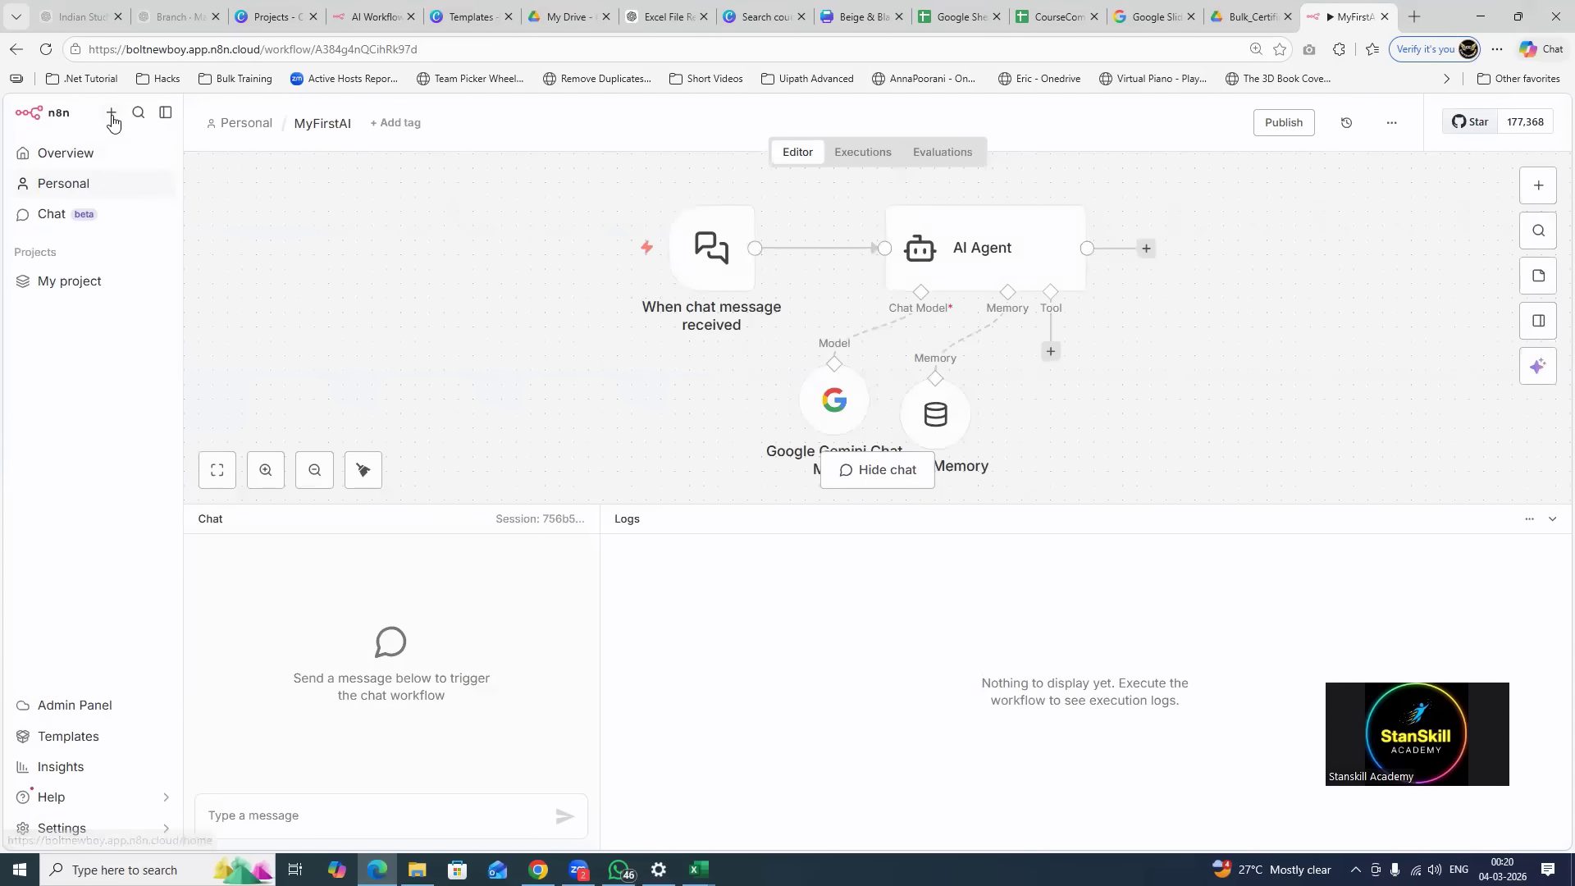
Step: Create a personal workflow, My workflow 119, starting with a manual trigger
{"action": "left_click", "coordinate": [110, 113]}
{"action": "mouse_move", "coordinate": [141, 154]}
{"action": "left_click", "coordinate": [341, 189]}
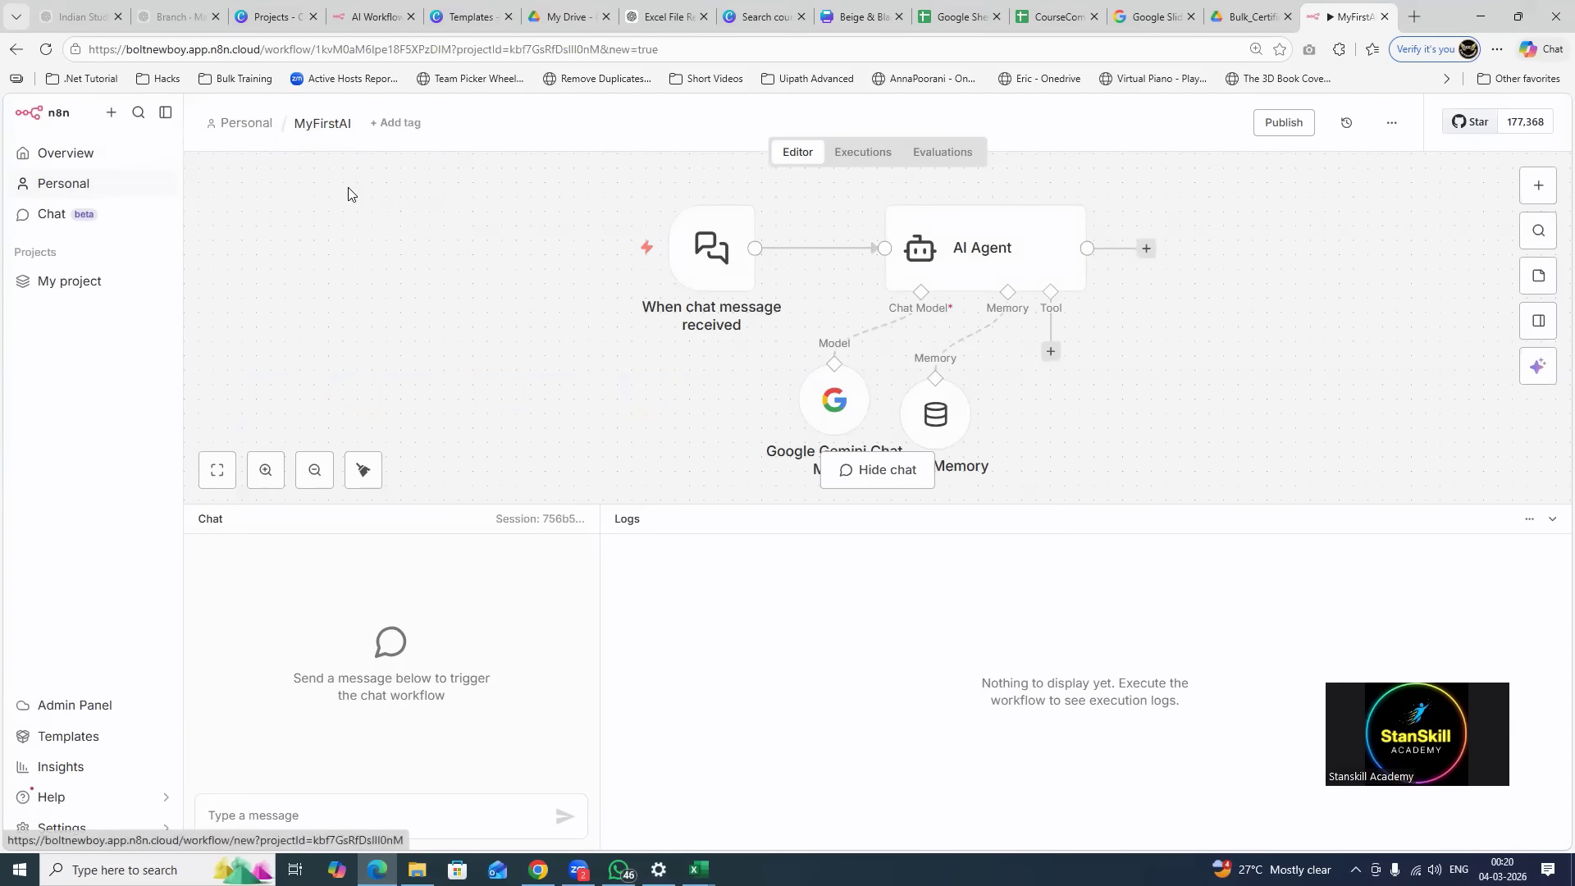
{"action": "left_click", "coordinate": [1538, 186]}
{"action": "left_click", "coordinate": [1322, 341]}
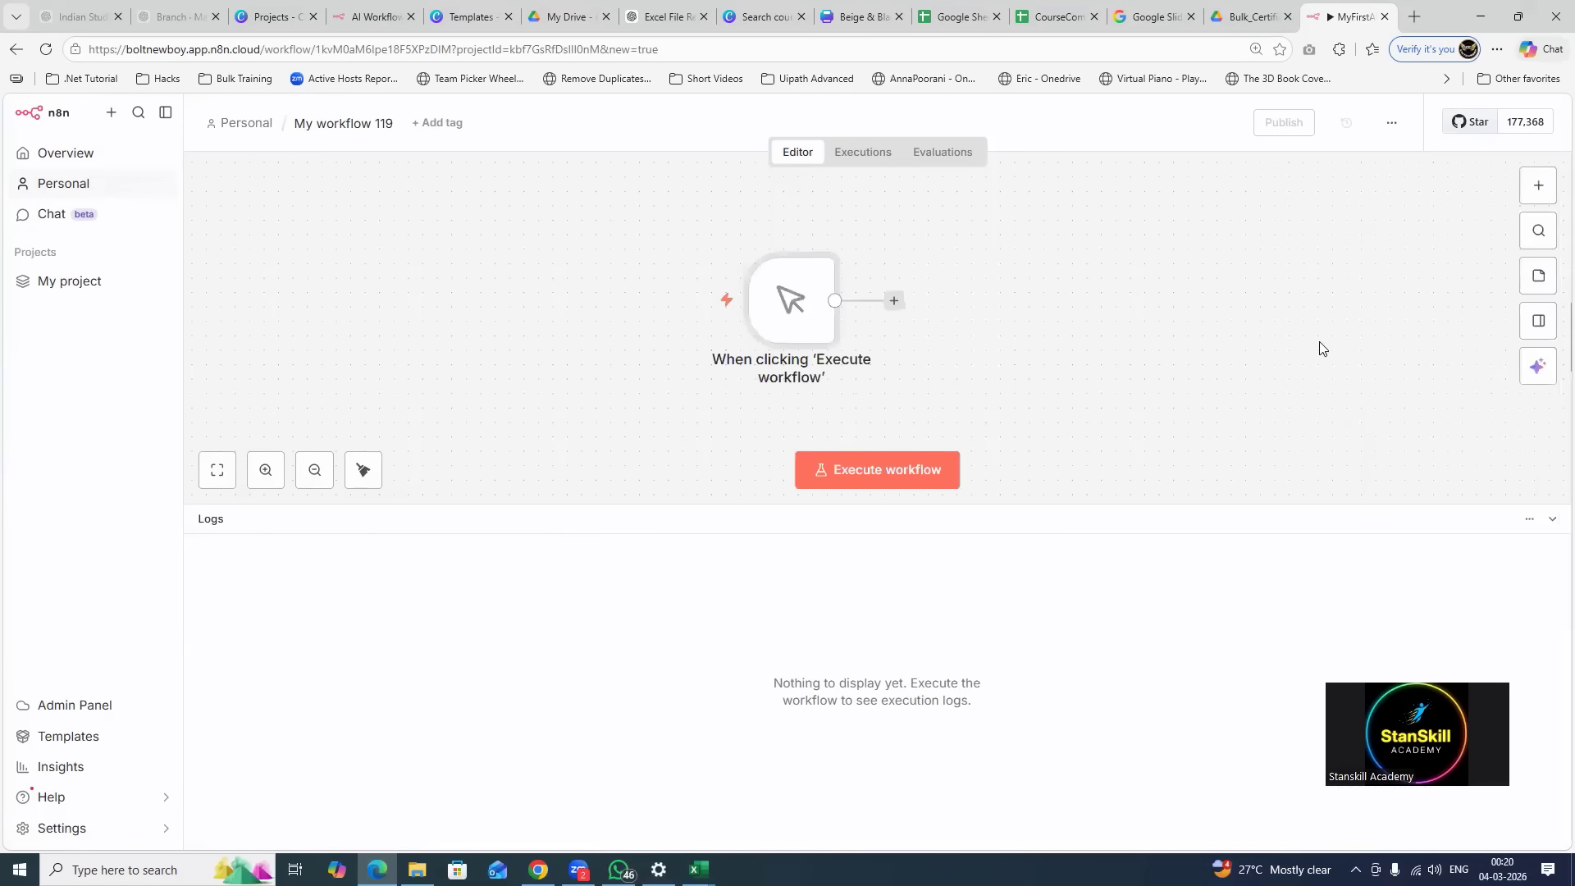
{"action": "mouse_move", "coordinate": [764, 310]}
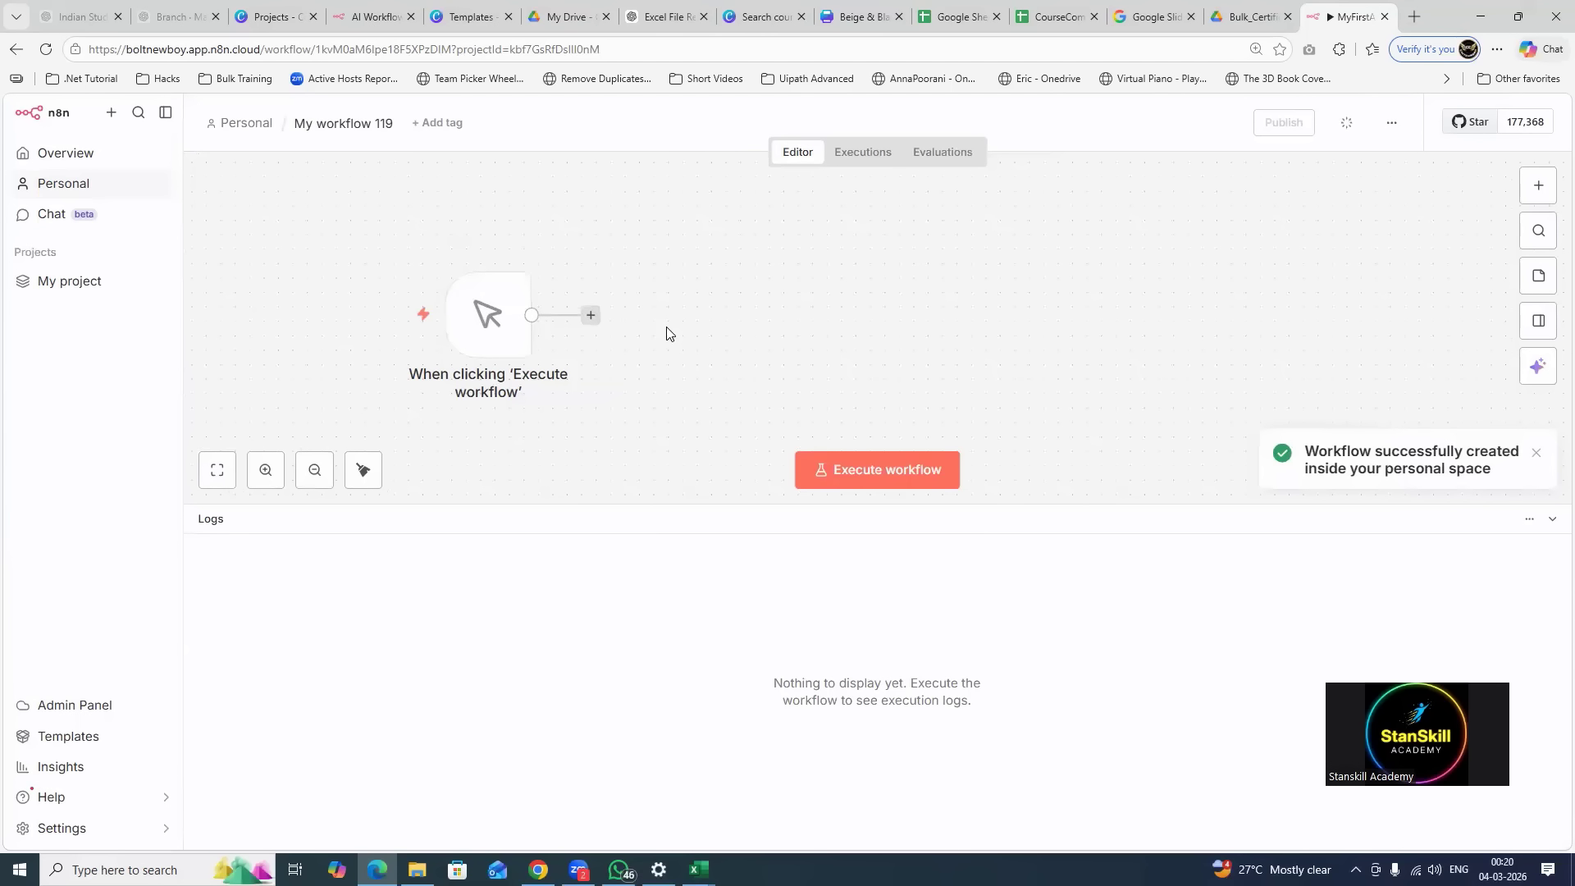
Step: Add a Google Sheets 'Get row(s) in sheet' step after the trigger
{"action": "left_click", "coordinate": [591, 316]}
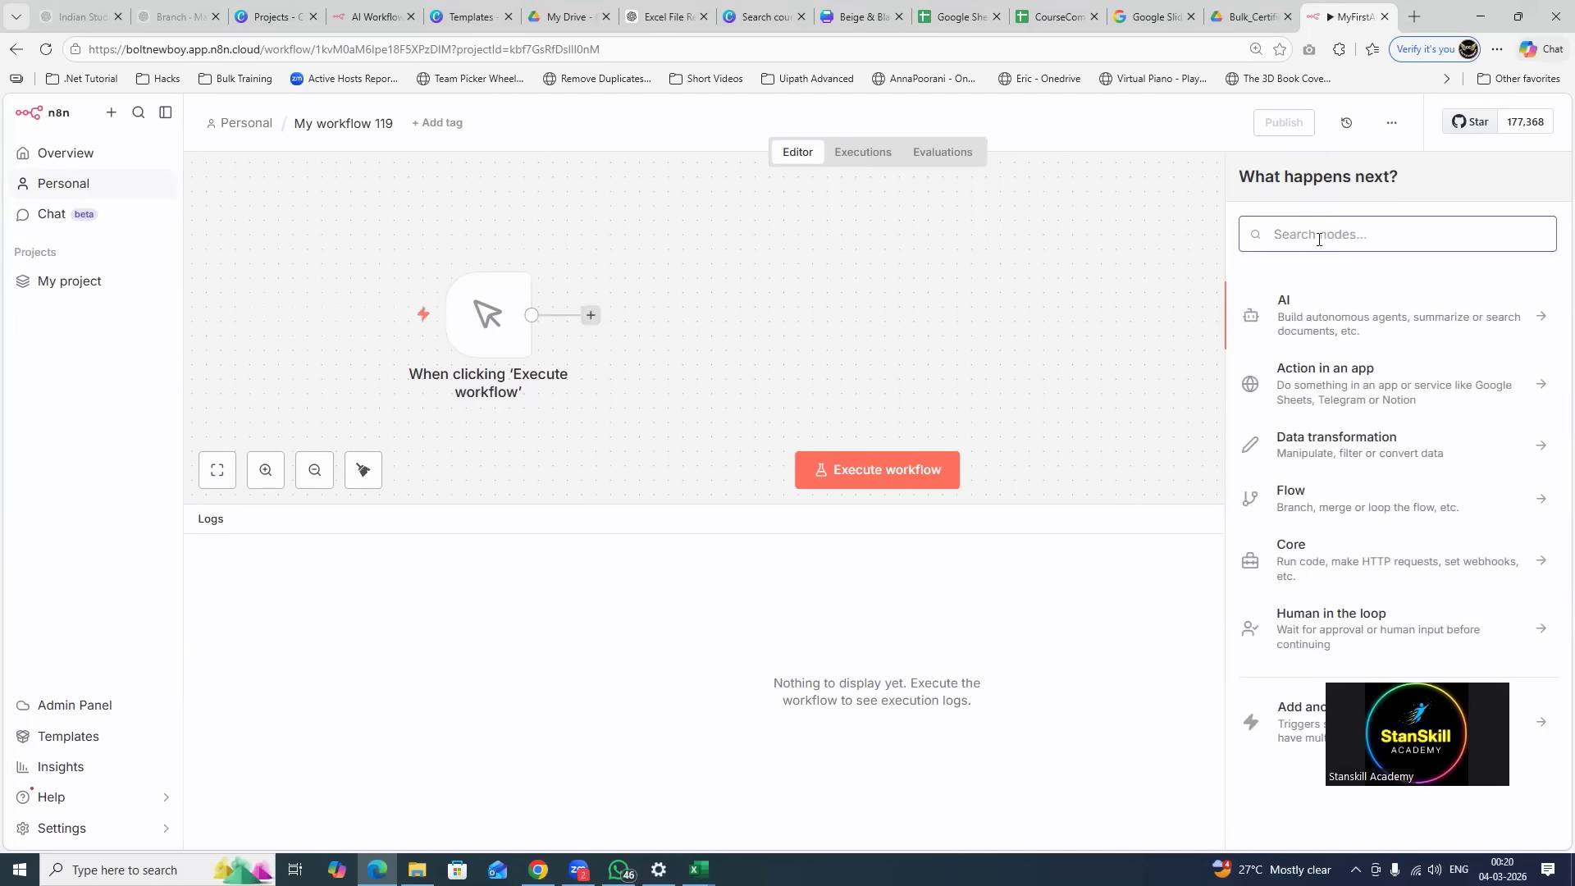
{"action": "type", "text": "google"}
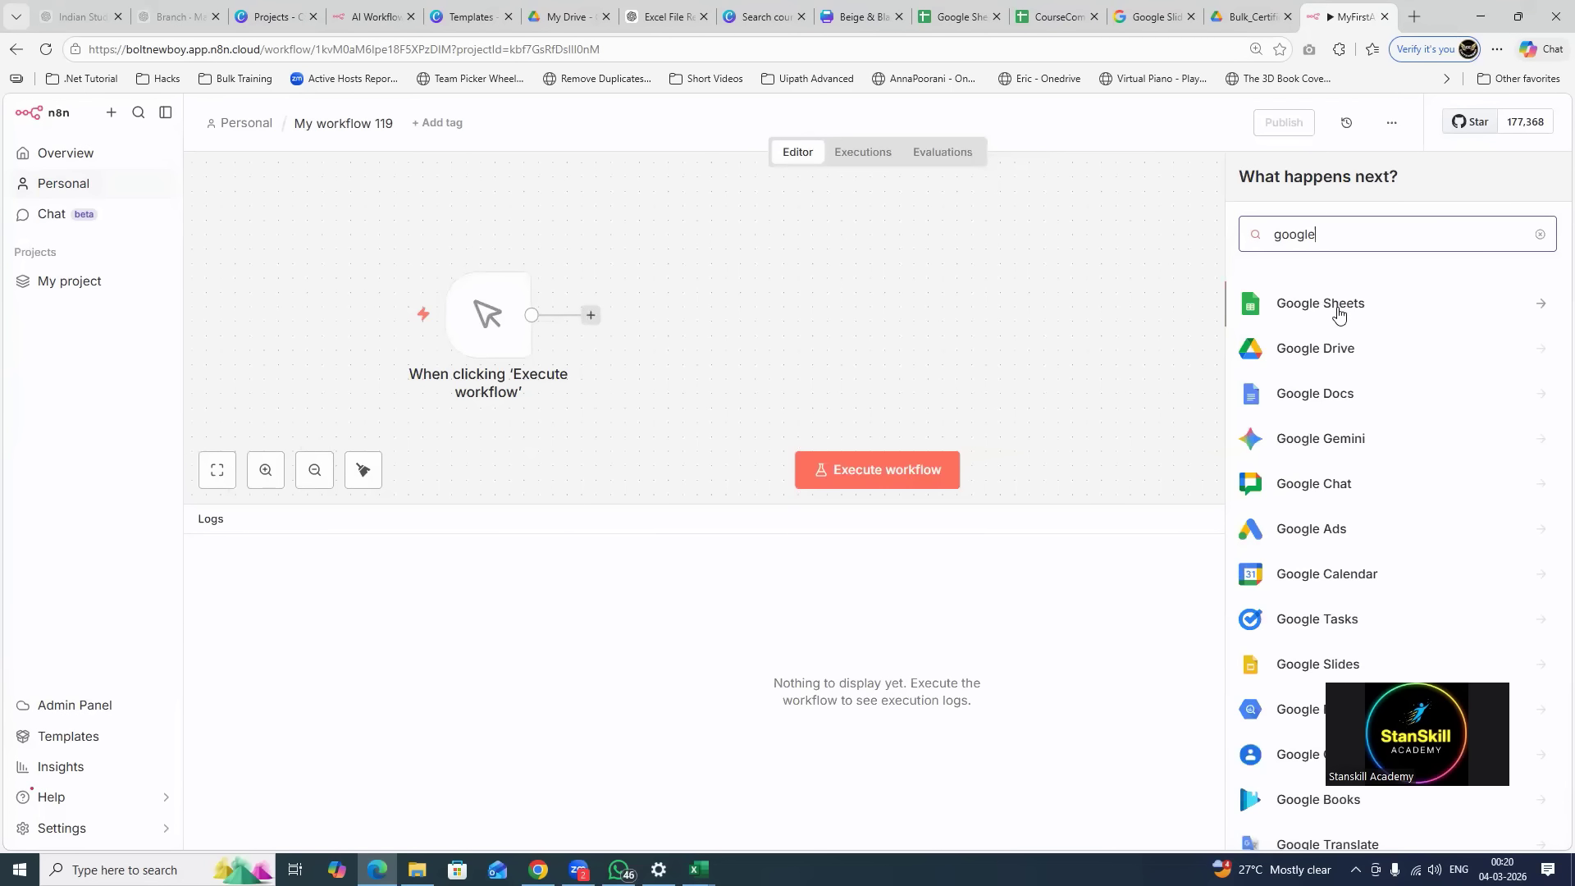
{"action": "left_click", "coordinate": [1336, 309]}
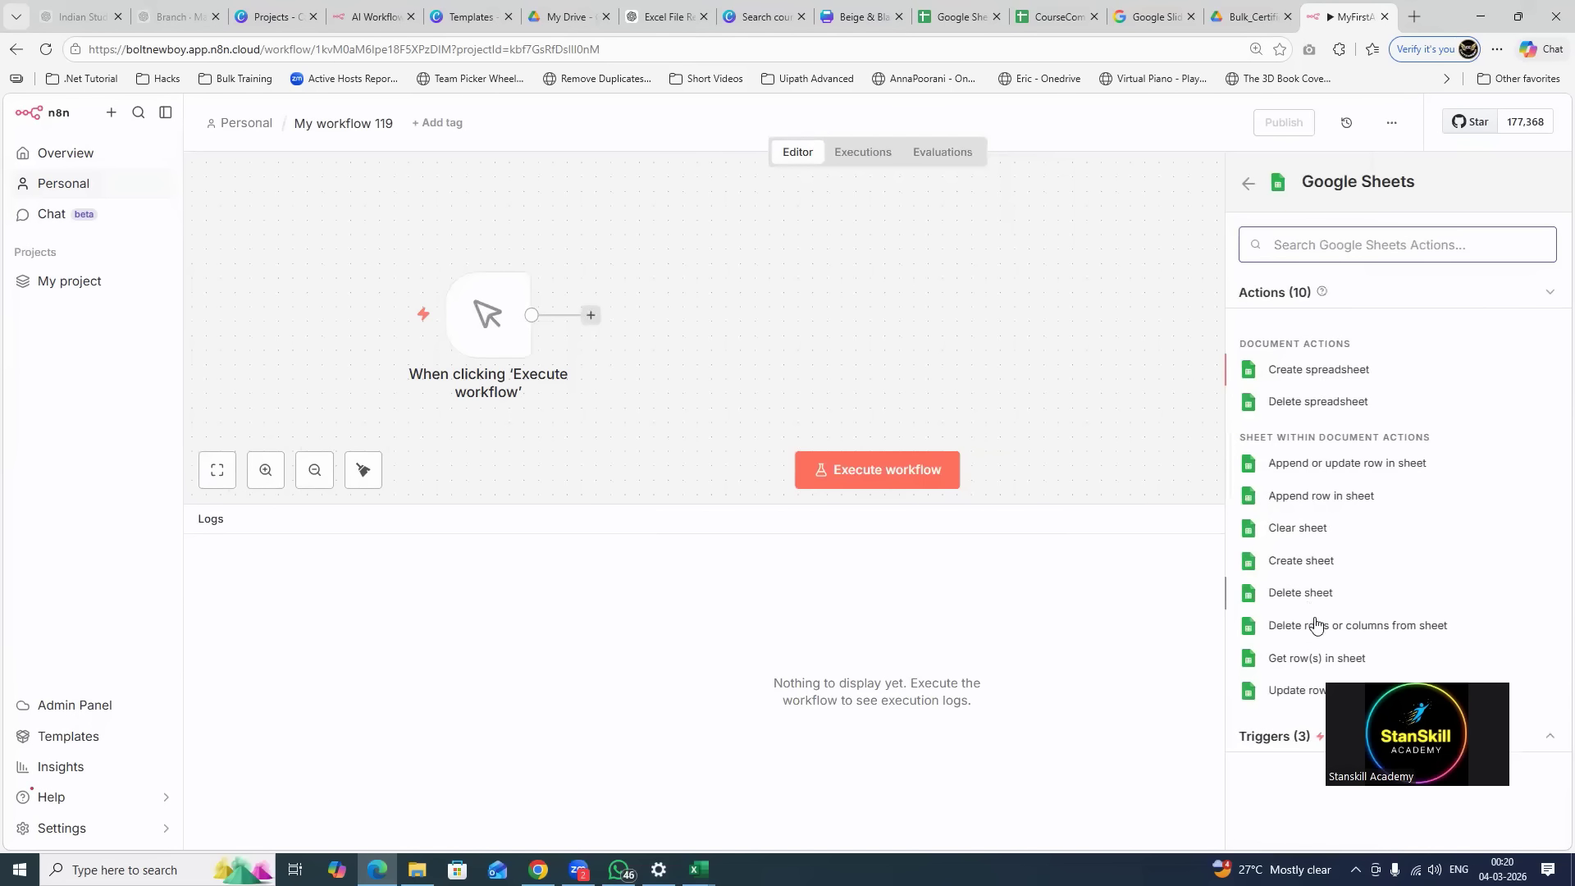
{"action": "left_click", "coordinate": [1303, 663]}
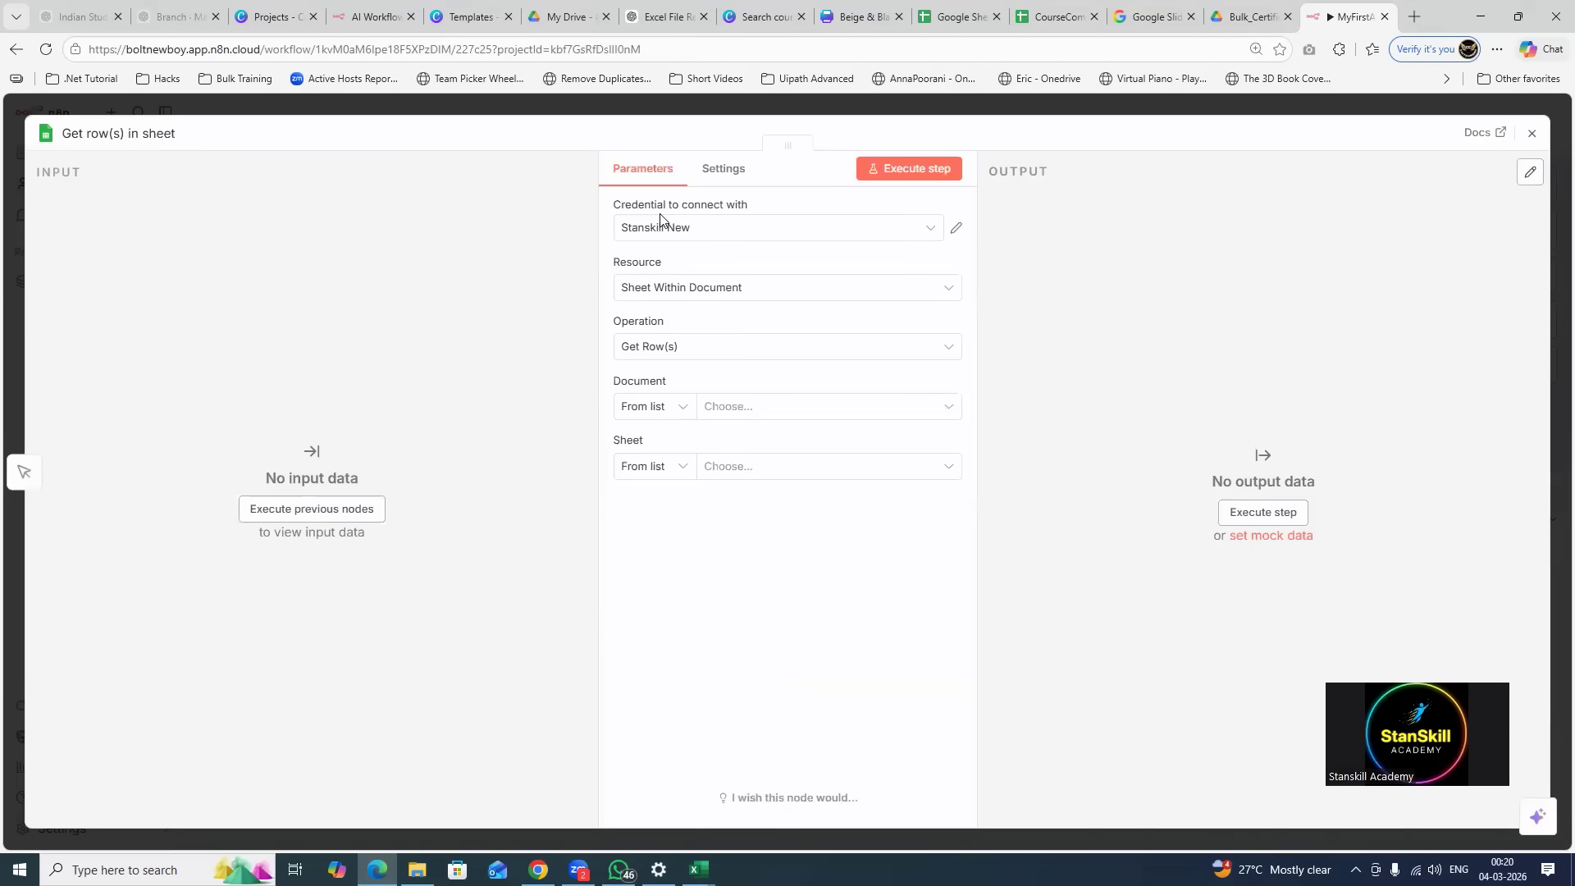
Step: Create a new Google Sheets credential by signing in with Google and granting access
{"action": "left_click", "coordinate": [820, 234]}
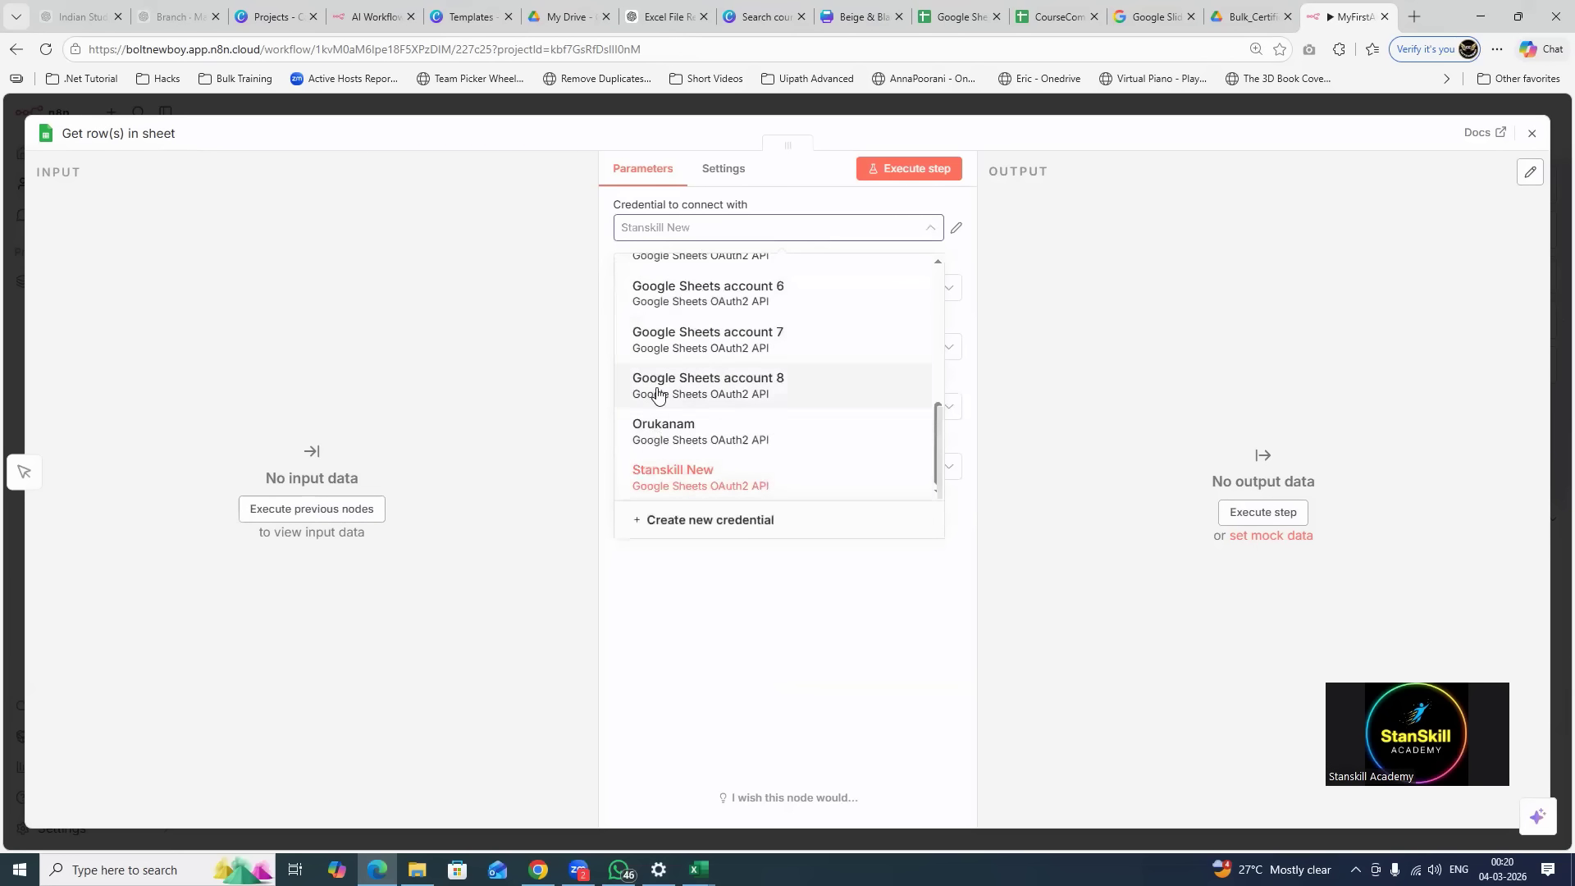
{"action": "left_click", "coordinate": [1065, 306]}
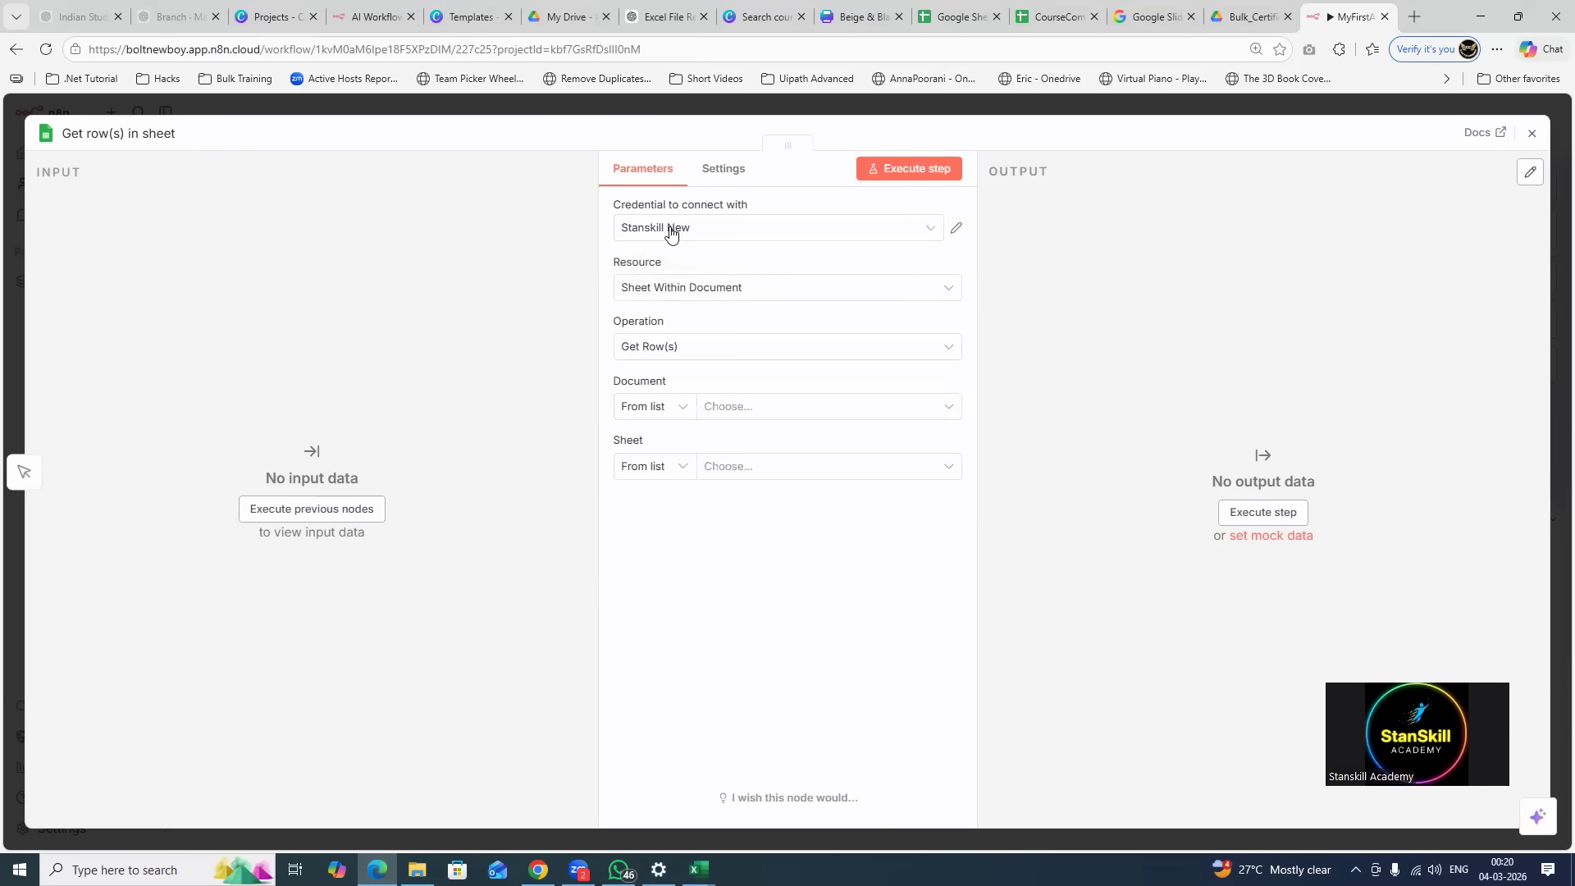
{"action": "left_click", "coordinate": [670, 232]}
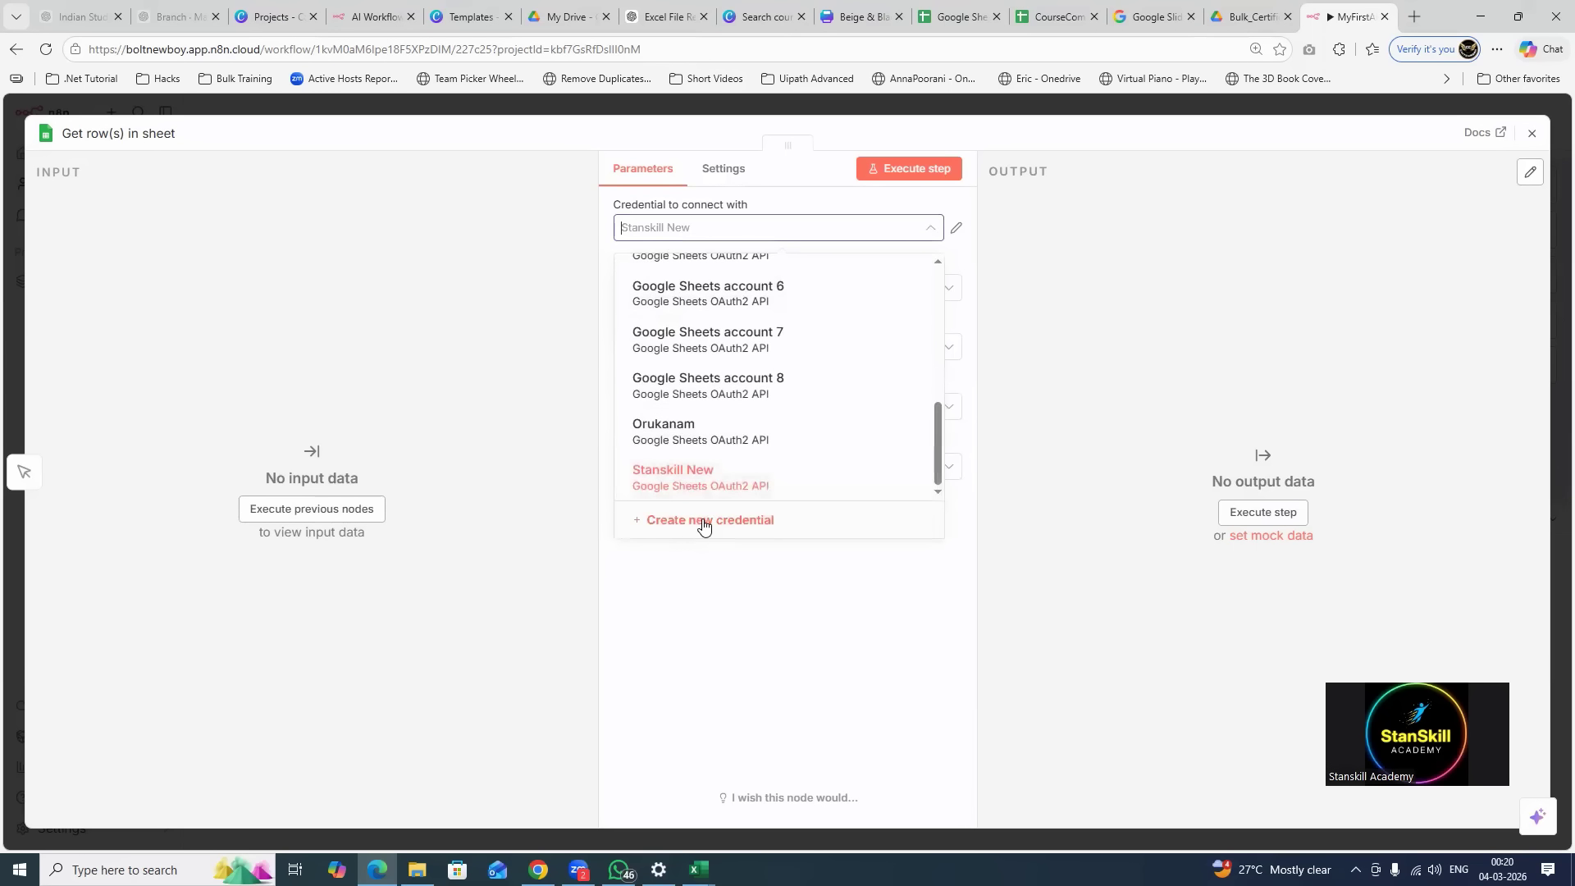
{"action": "left_click", "coordinate": [703, 523]}
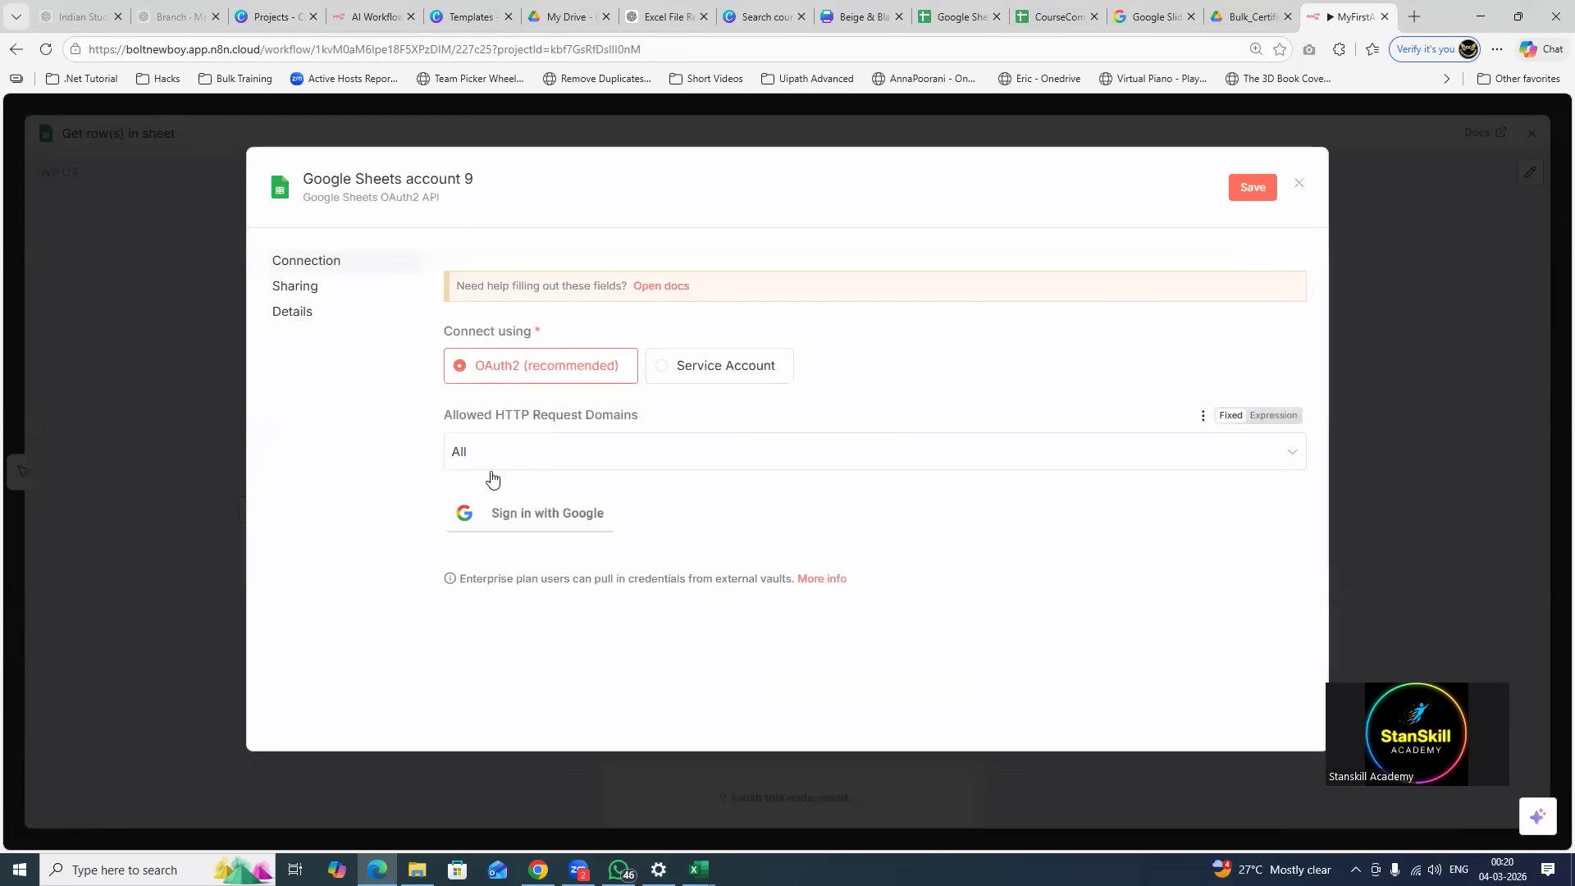
{"action": "left_click", "coordinate": [528, 531]}
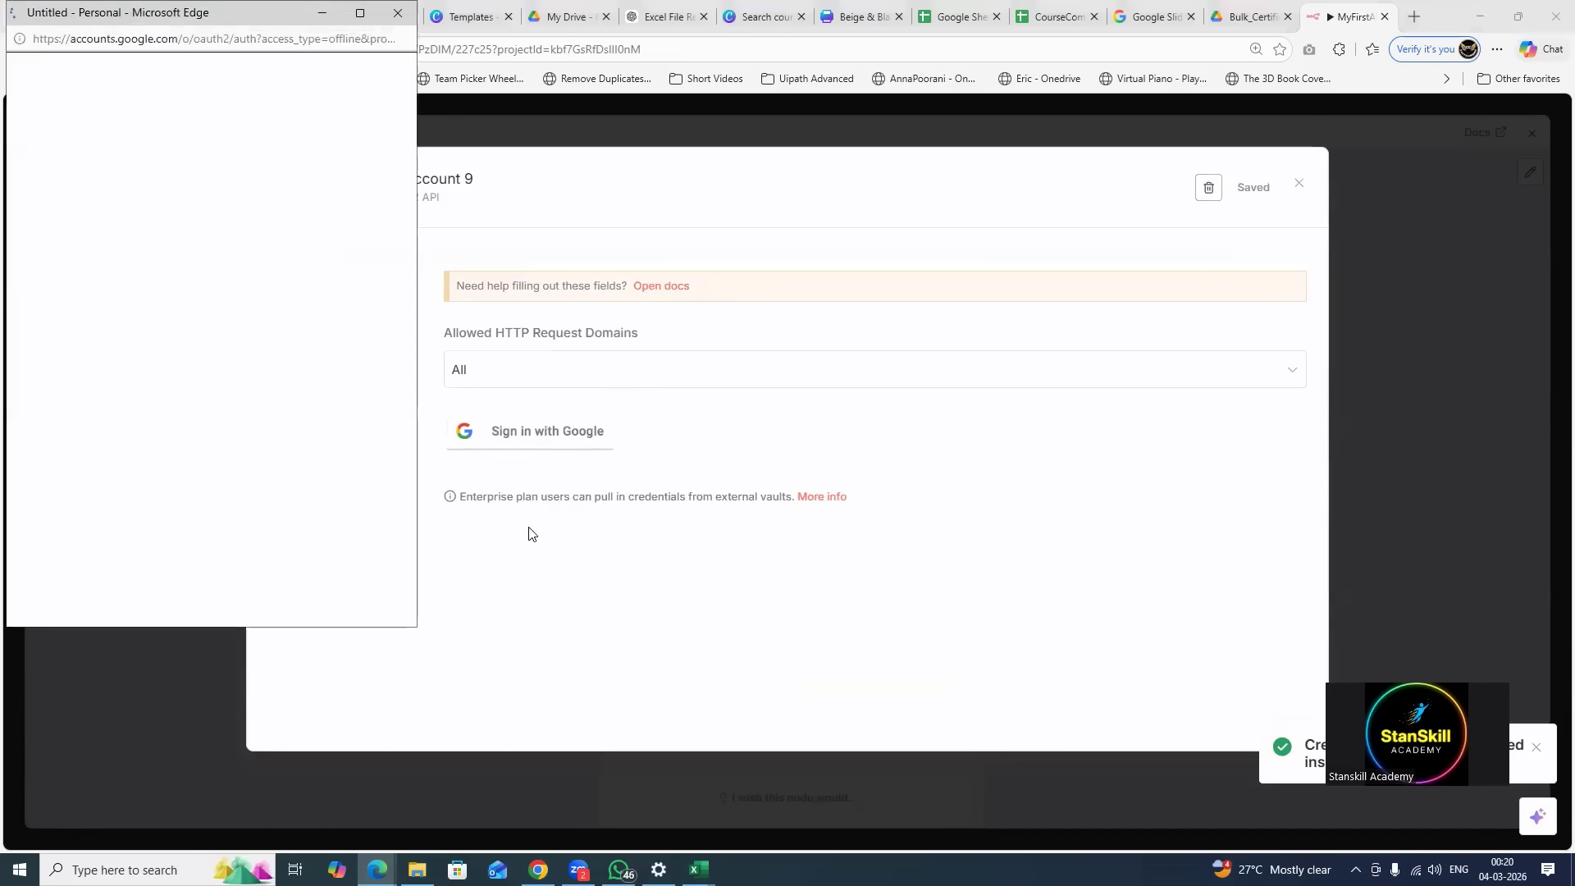
{"action": "left_click", "coordinate": [100, 345]}
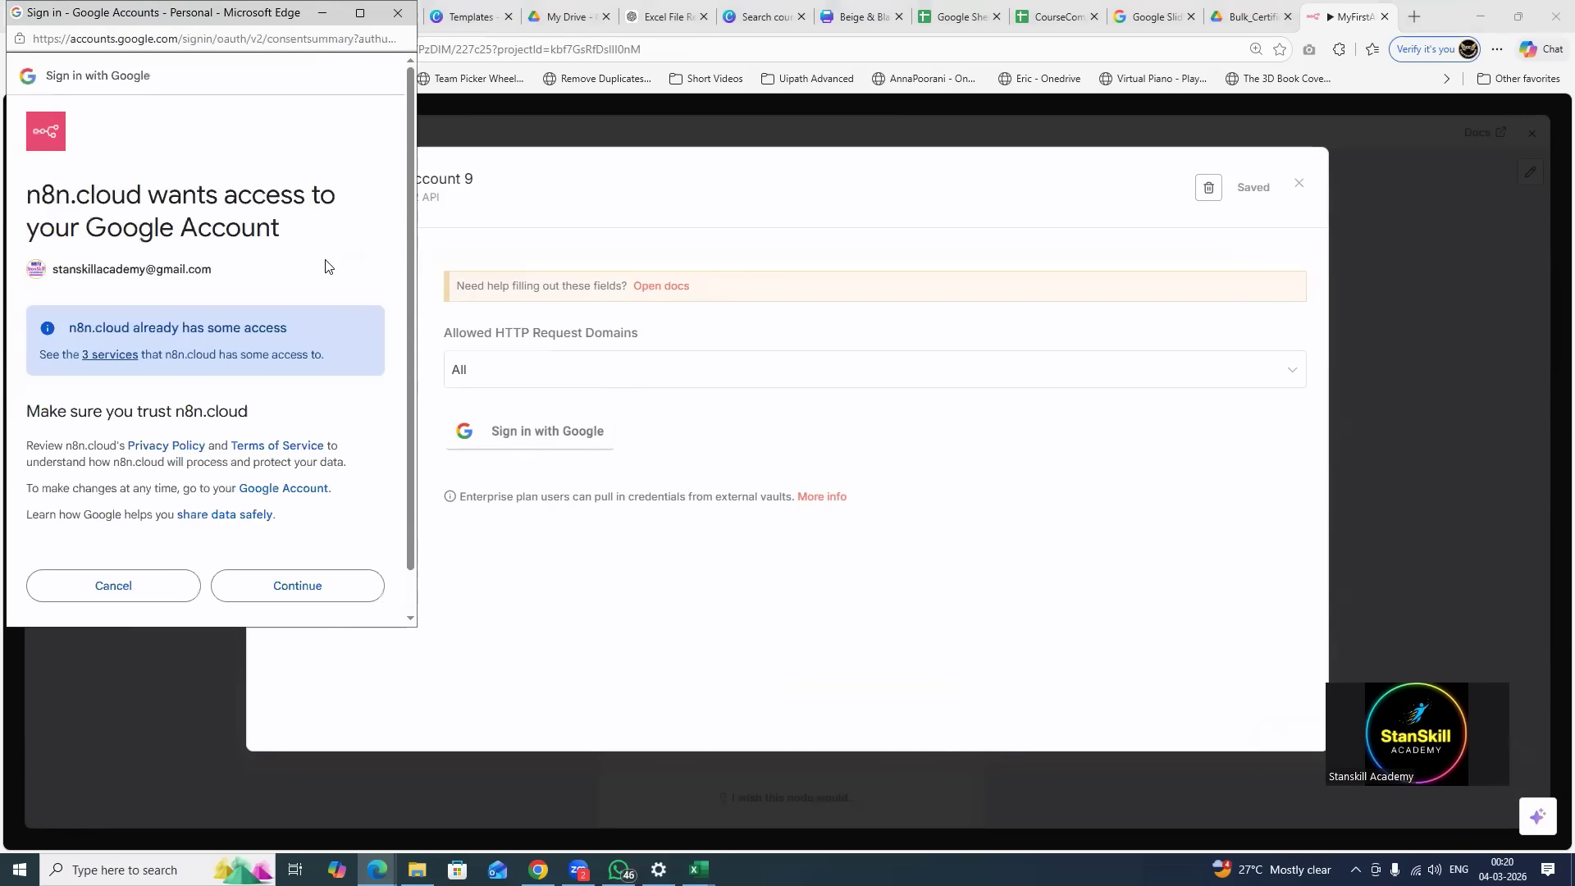
{"action": "scroll", "coordinate": [211, 515], "scroll_direction": "down", "scroll_amount": 1}
{"action": "left_click", "coordinate": [269, 541]}
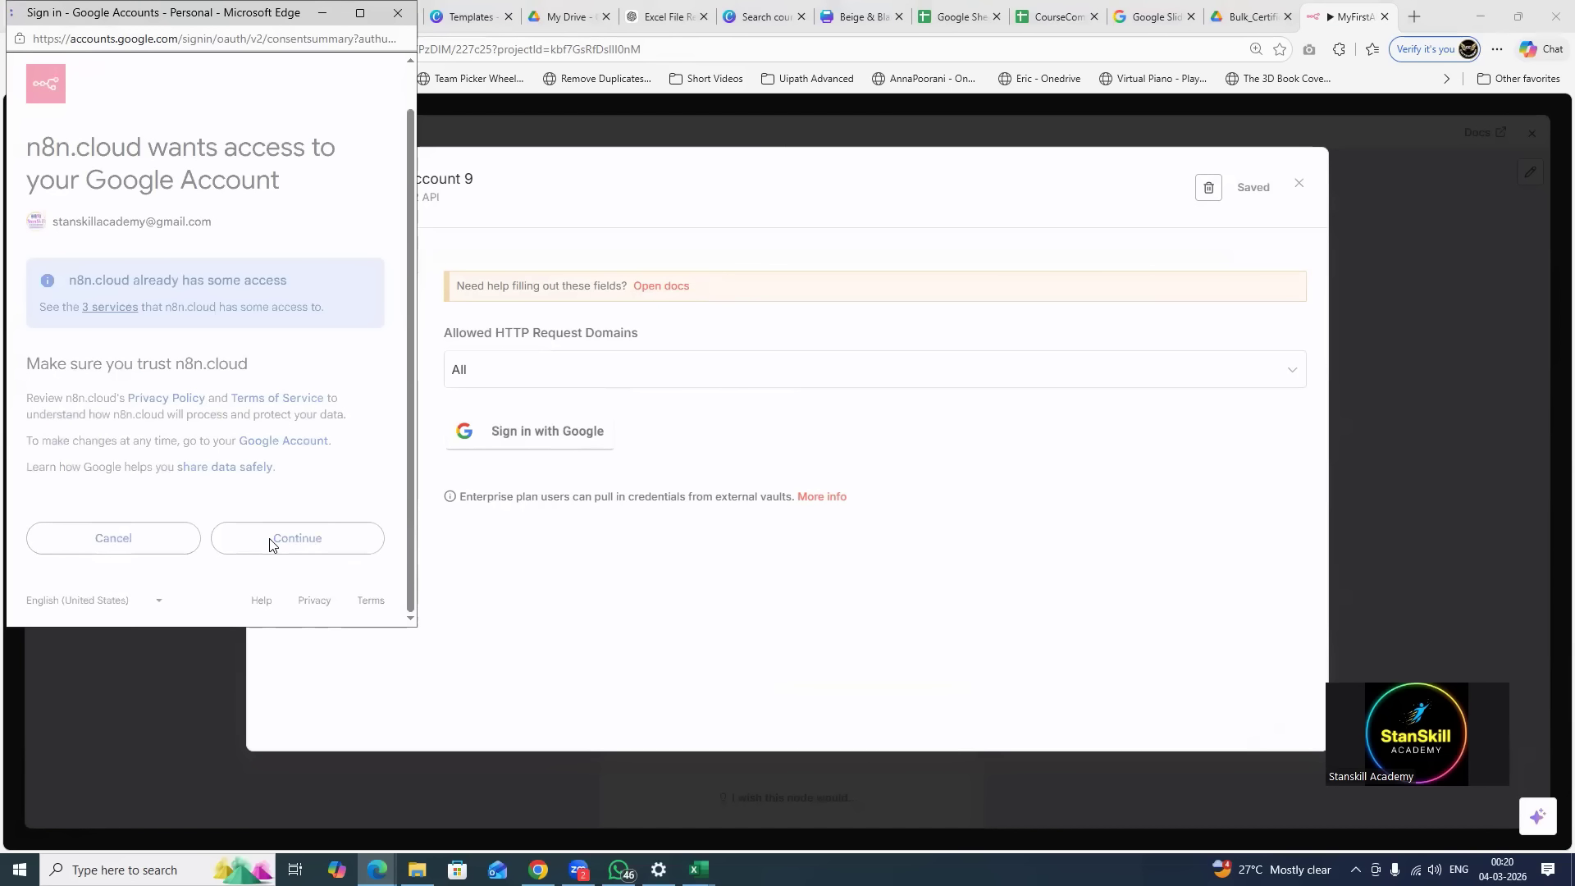
{"action": "left_click", "coordinate": [397, 12]}
Step: Rename the credential to StanskillNew, save it, and return to the step
{"action": "left_click", "coordinate": [394, 182]}
{"action": "type", "text": "Stabns"}
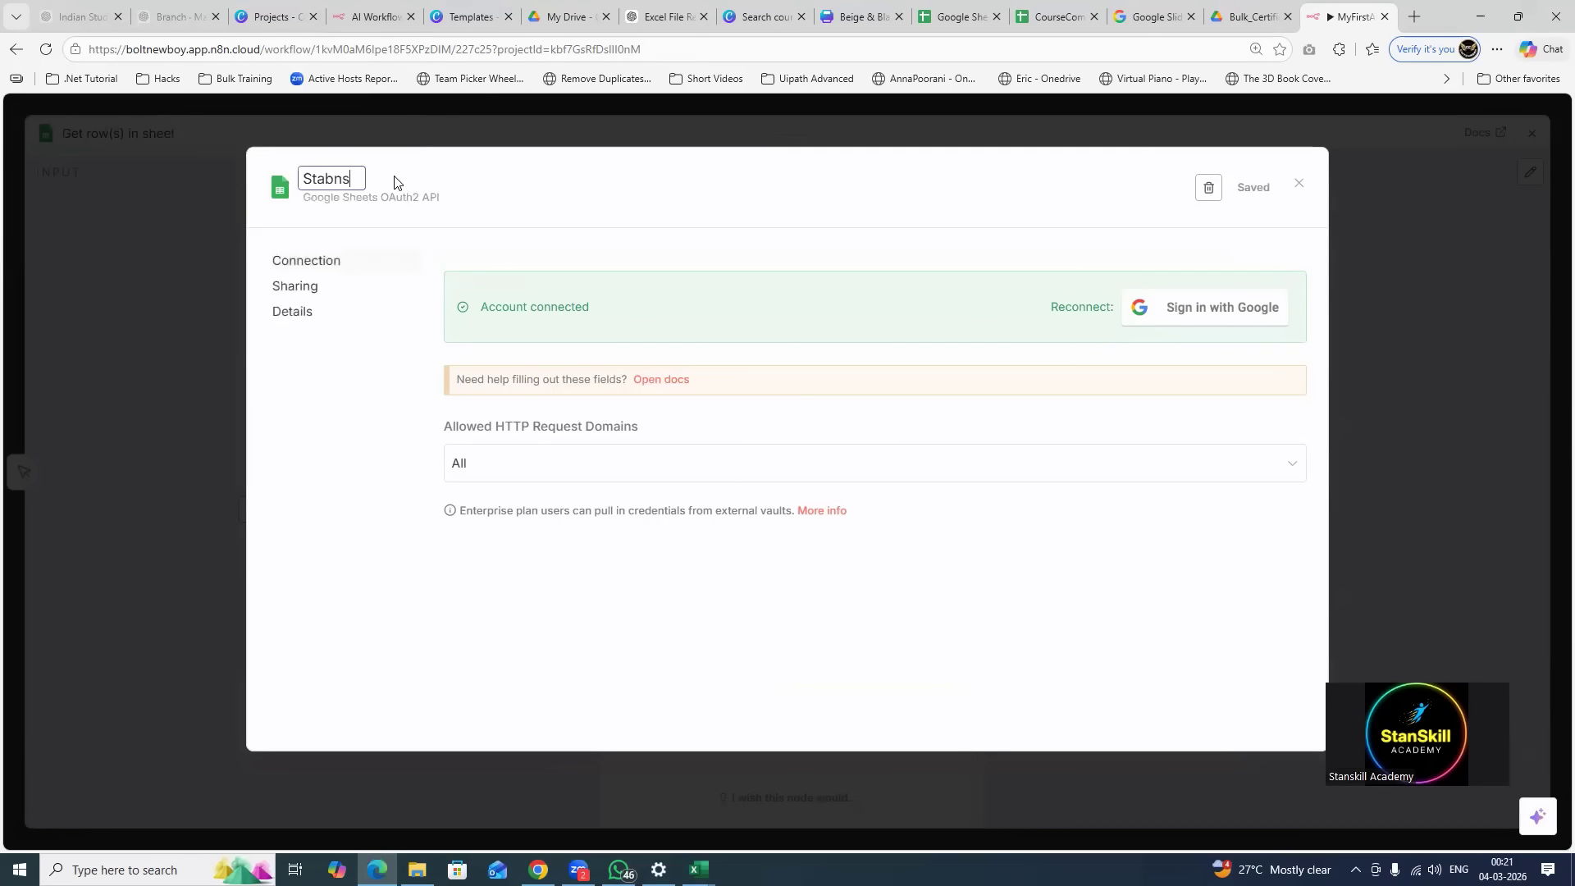
{"action": "type", "text": "illNew"}
{"action": "key", "text": "Return"}
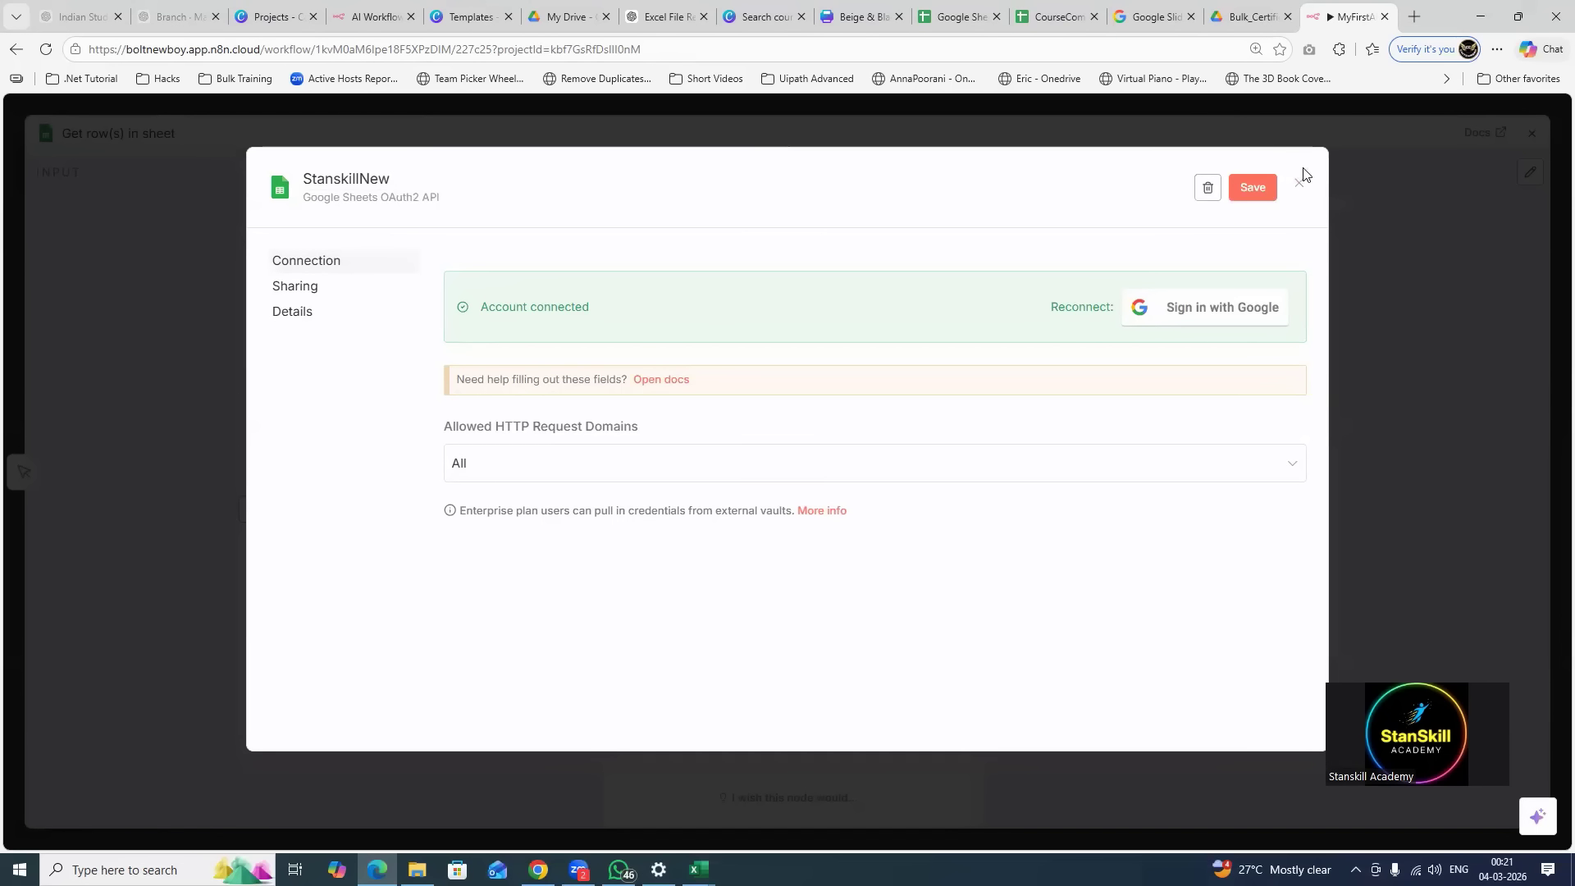
{"action": "left_click", "coordinate": [1253, 187]}
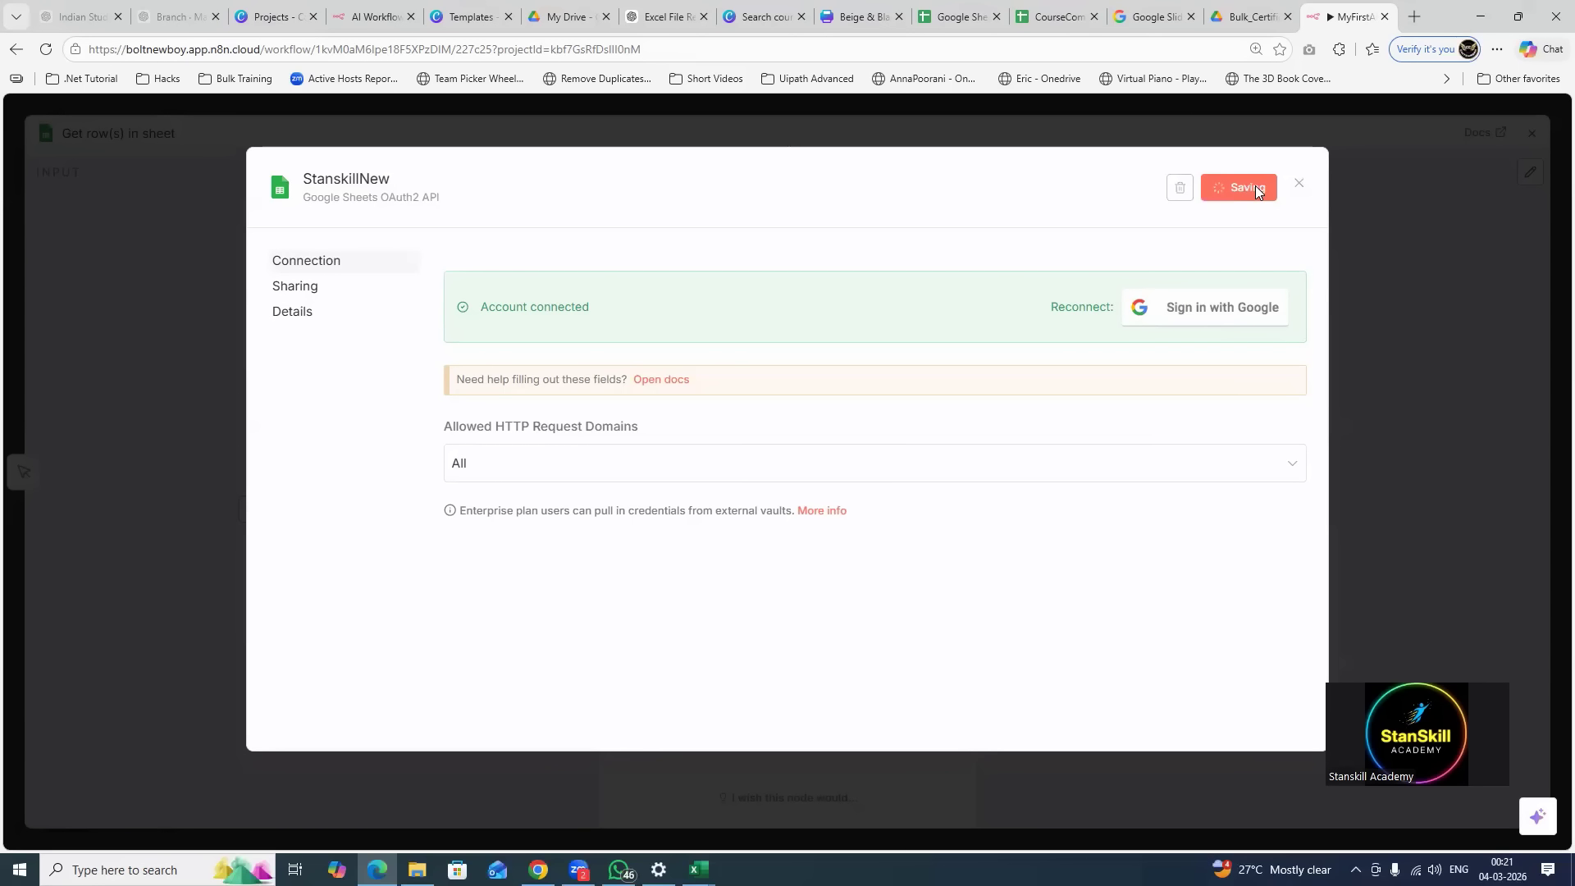
{"action": "left_click", "coordinate": [1298, 184]}
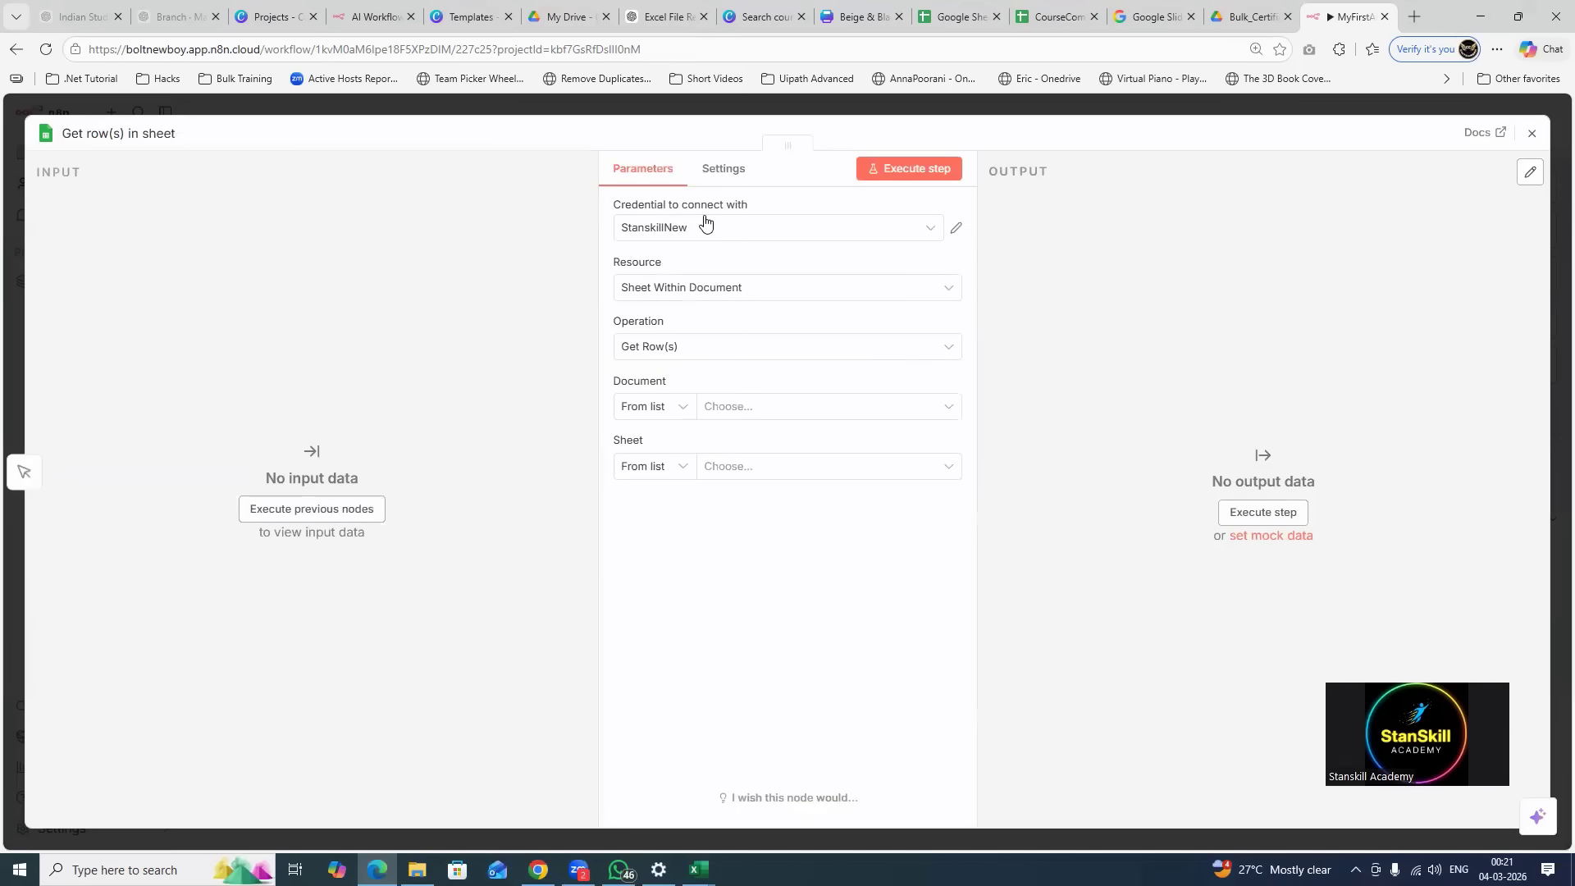
Step: Open the Document spreadsheet list, try a pasted search, then clear it to show all sheets
{"action": "left_click", "coordinate": [750, 407]}
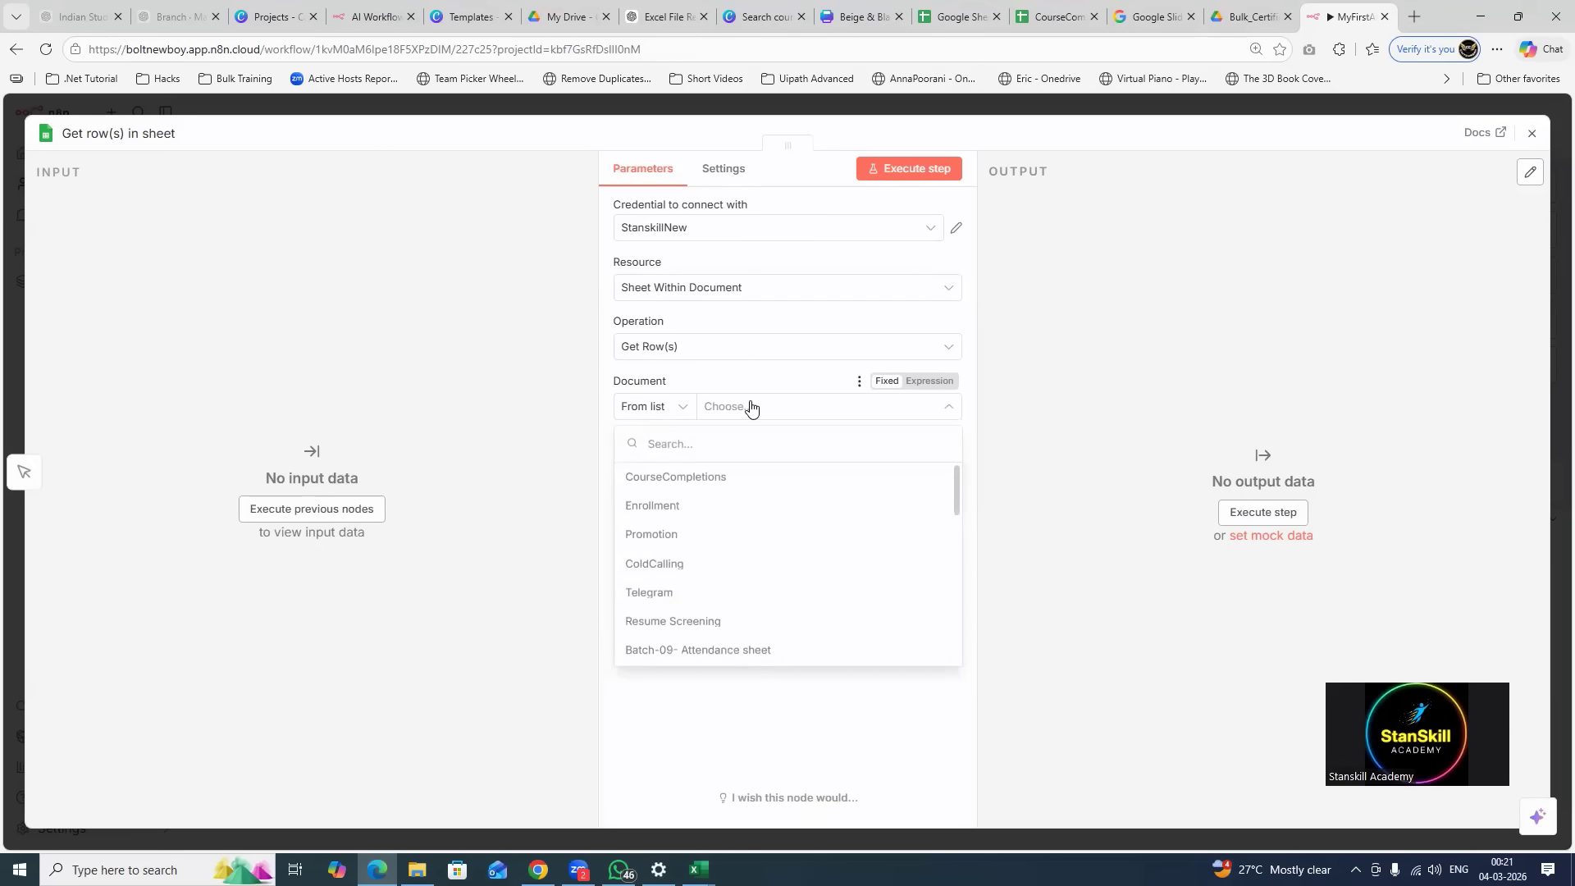
{"action": "type", "text": "template"}
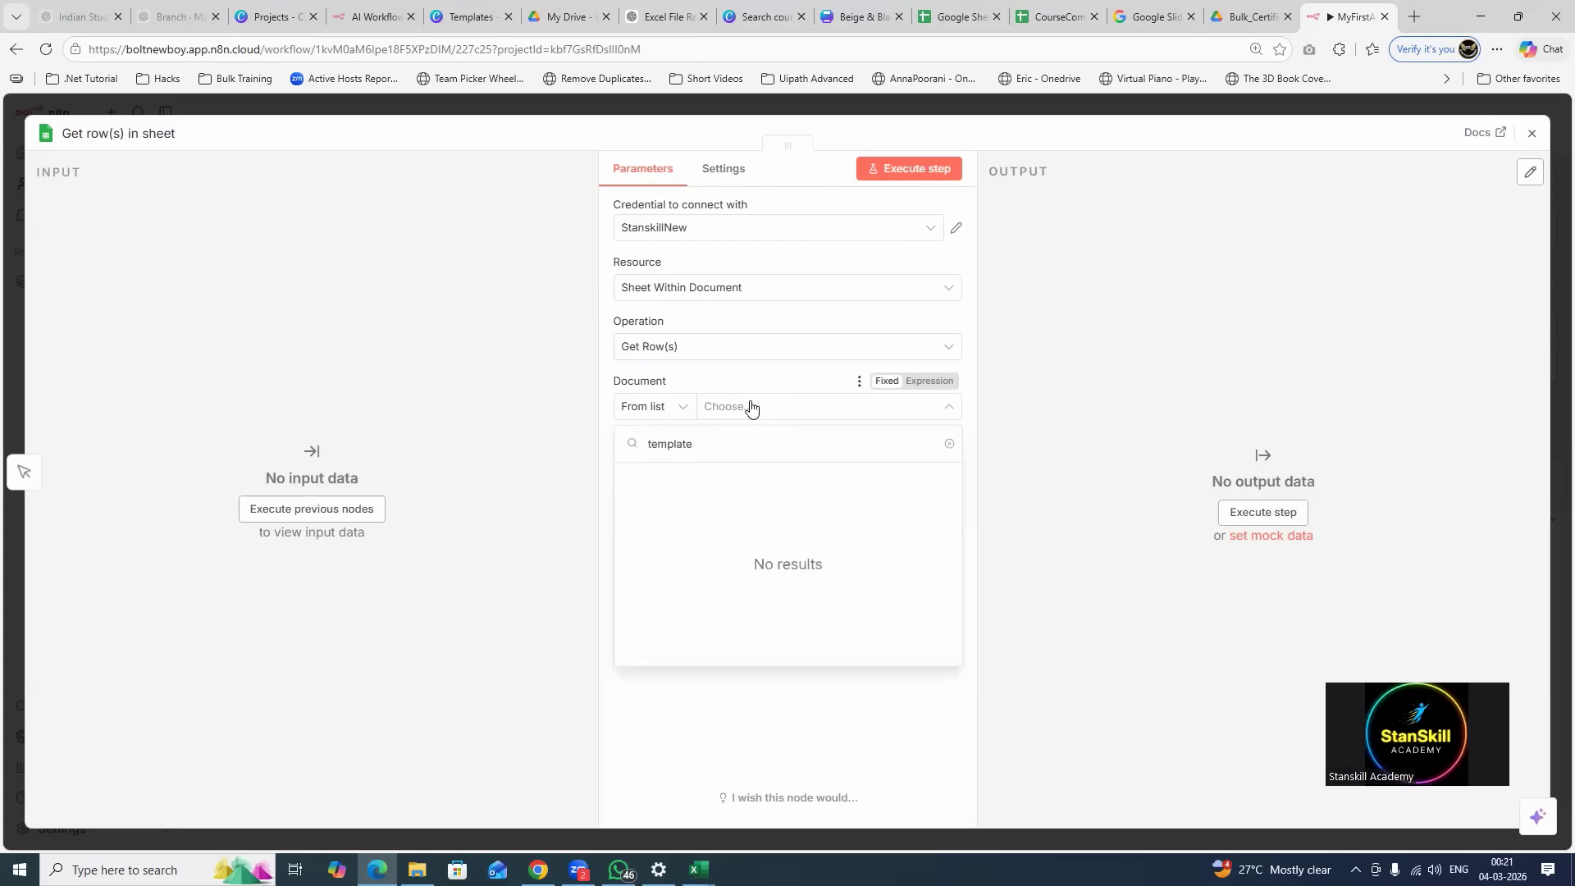
{"action": "key", "text": "ctrl+v"}
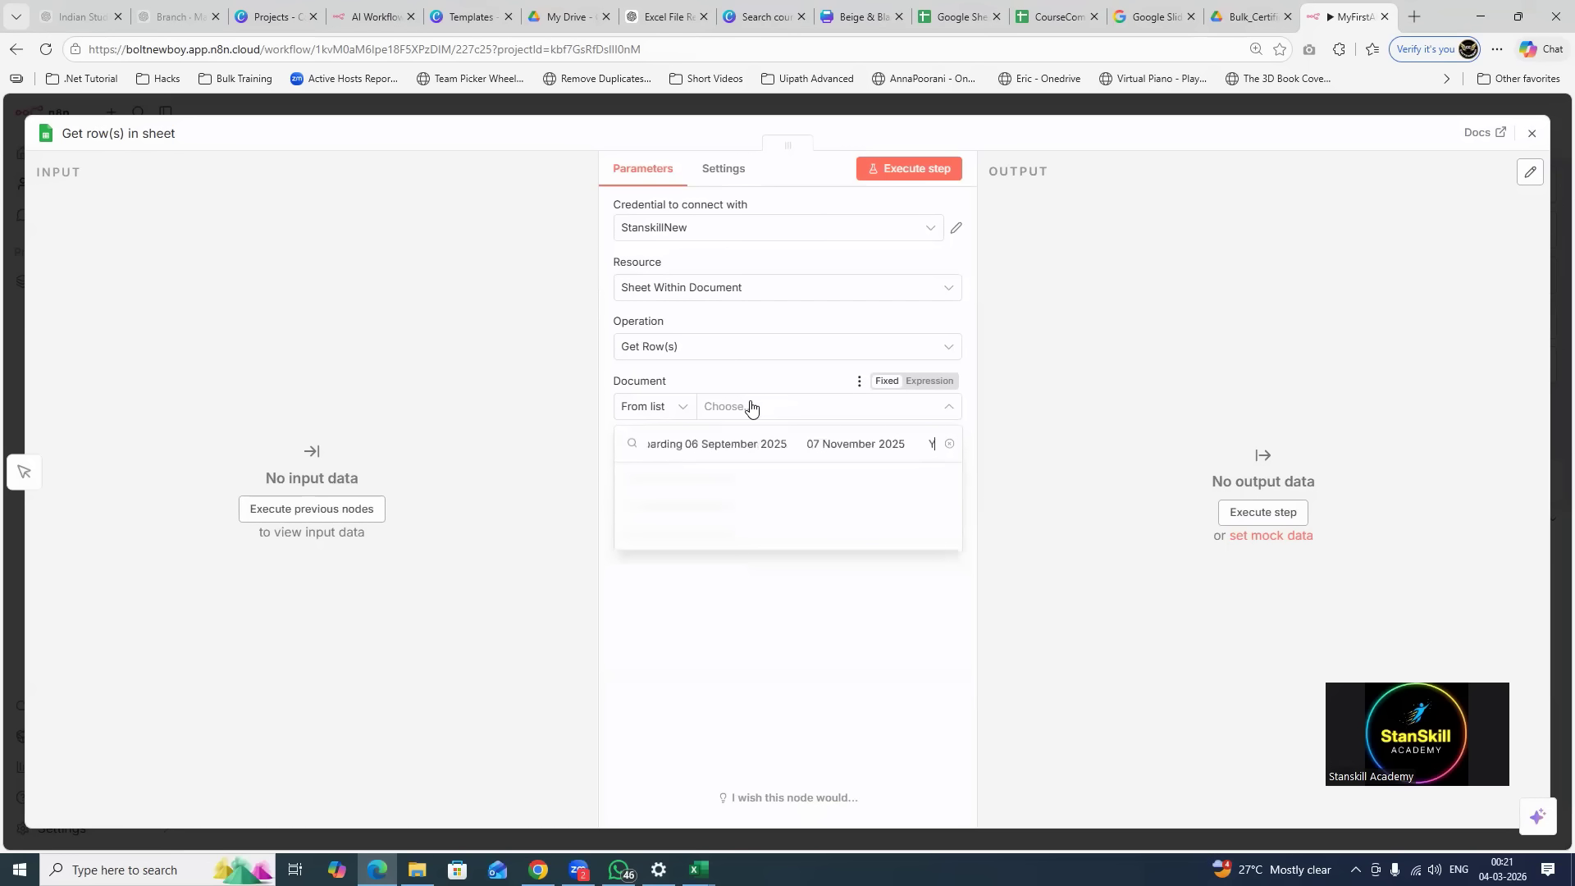
{"action": "key", "text": "ctrl+a"}
{"action": "key", "text": "BackSpace"}
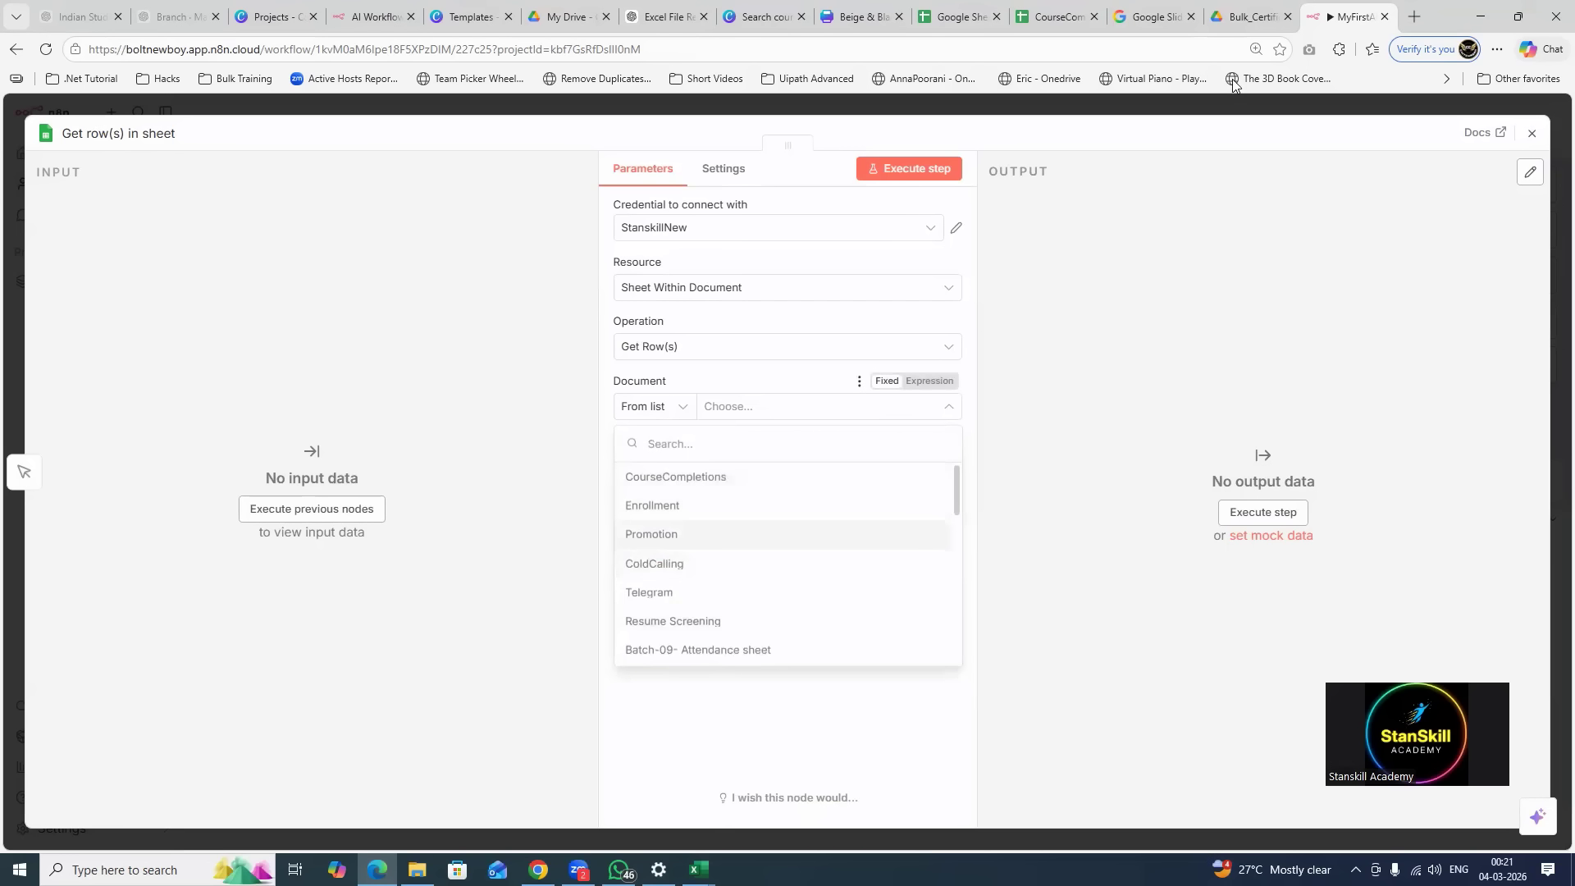
Step: Check Bulk_Certificate and scroll through My Drive files, then return to the n8n step
{"action": "left_click", "coordinate": [1250, 16]}
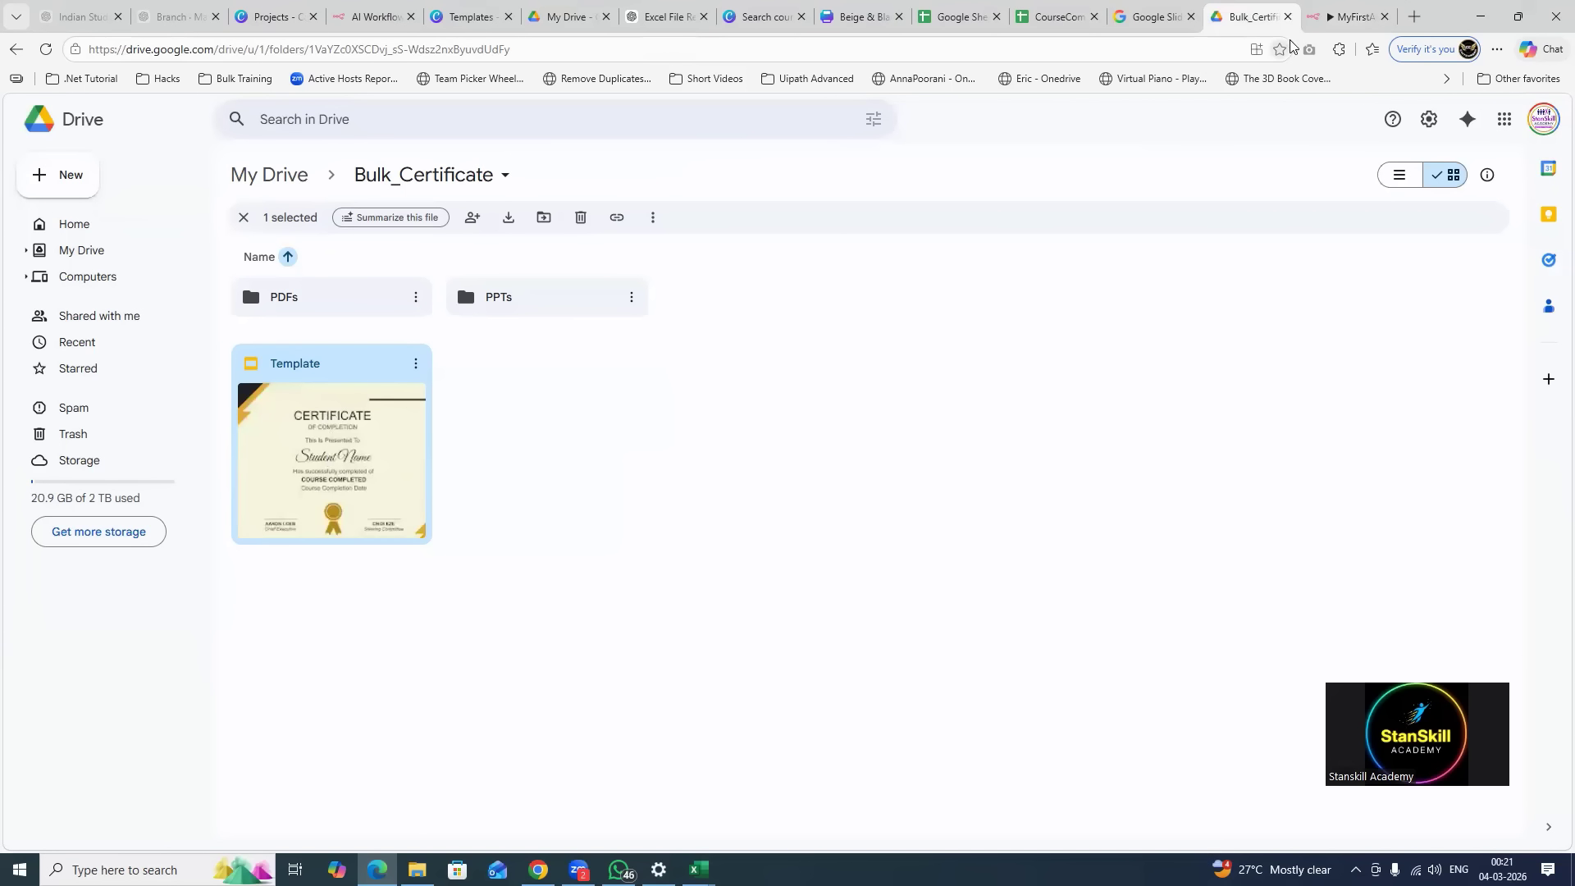
{"action": "left_click", "coordinate": [1349, 16]}
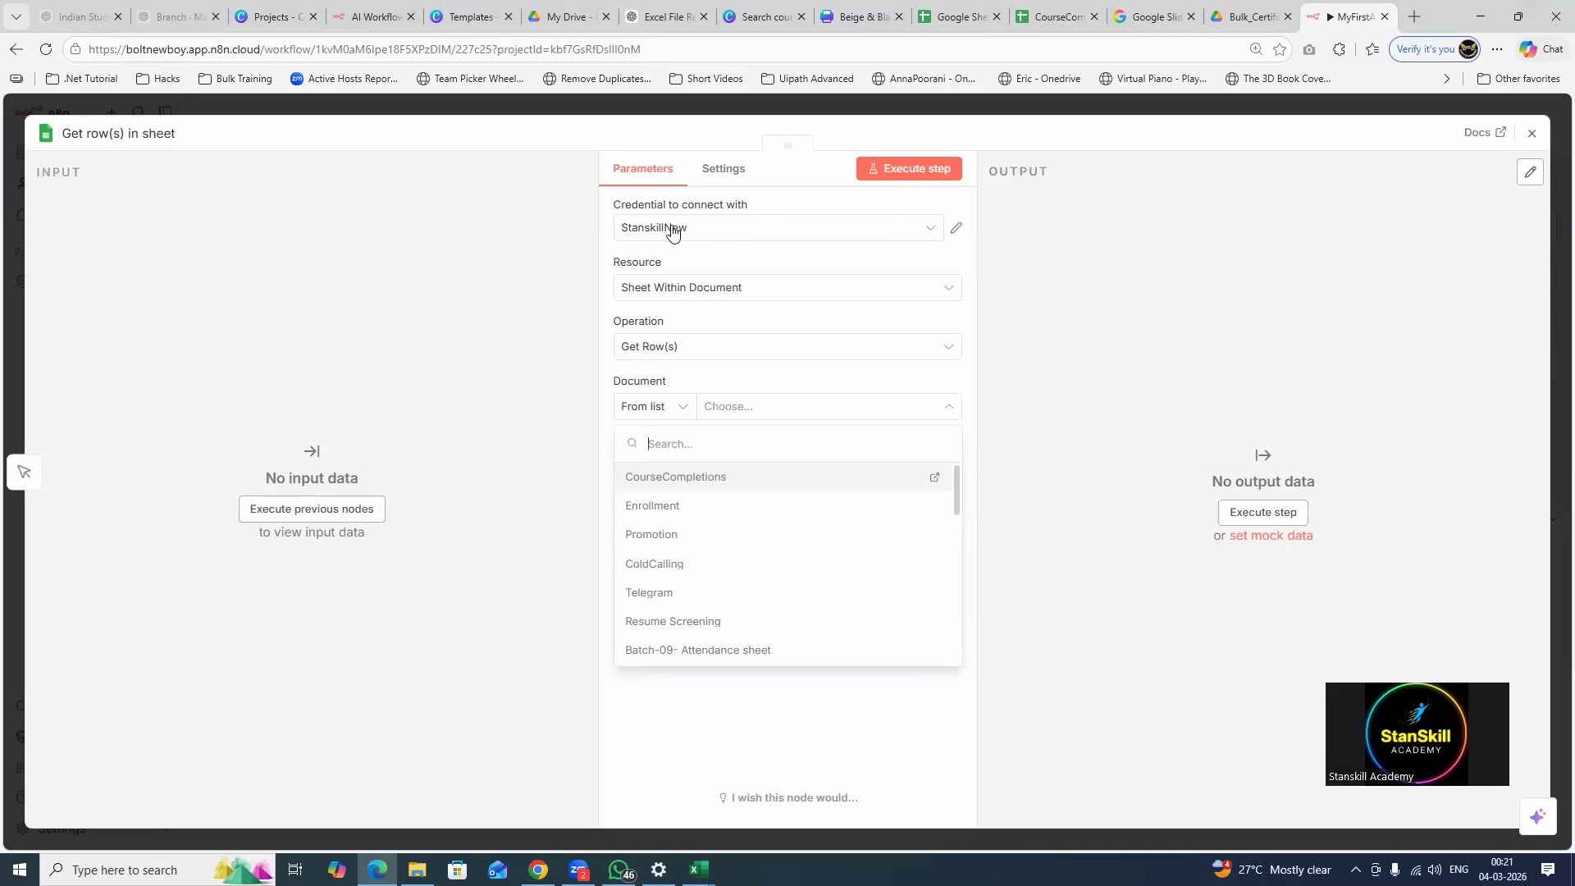
{"action": "left_click", "coordinate": [1240, 15]}
{"action": "left_click", "coordinate": [270, 175]}
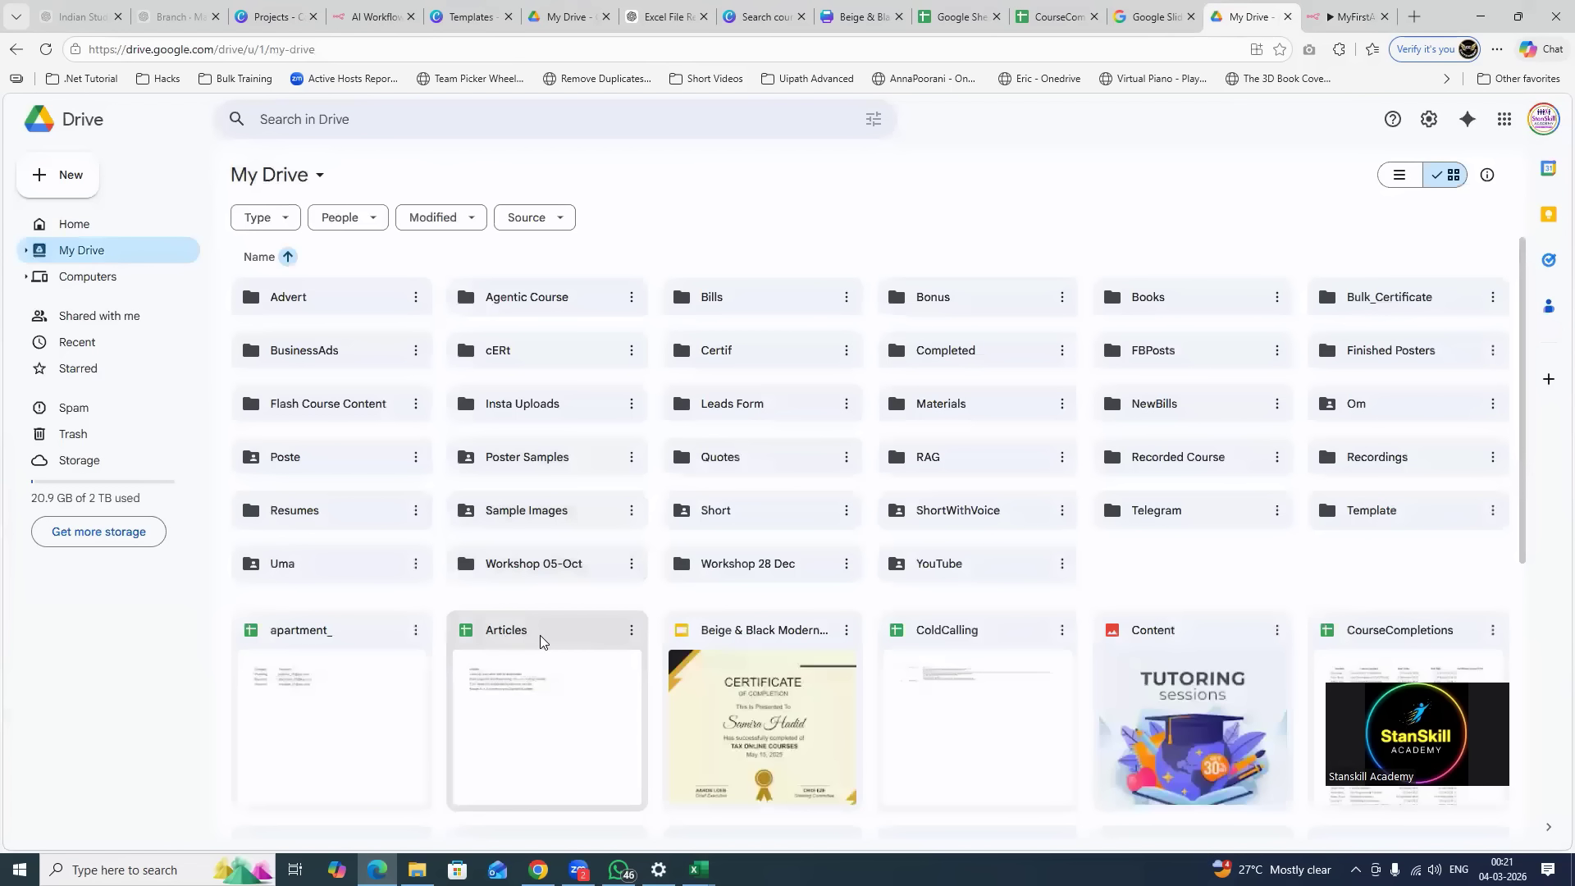
{"action": "scroll", "coordinate": [546, 641], "scroll_direction": "down", "scroll_amount": 1}
{"action": "scroll", "coordinate": [605, 663], "scroll_direction": "down", "scroll_amount": 4}
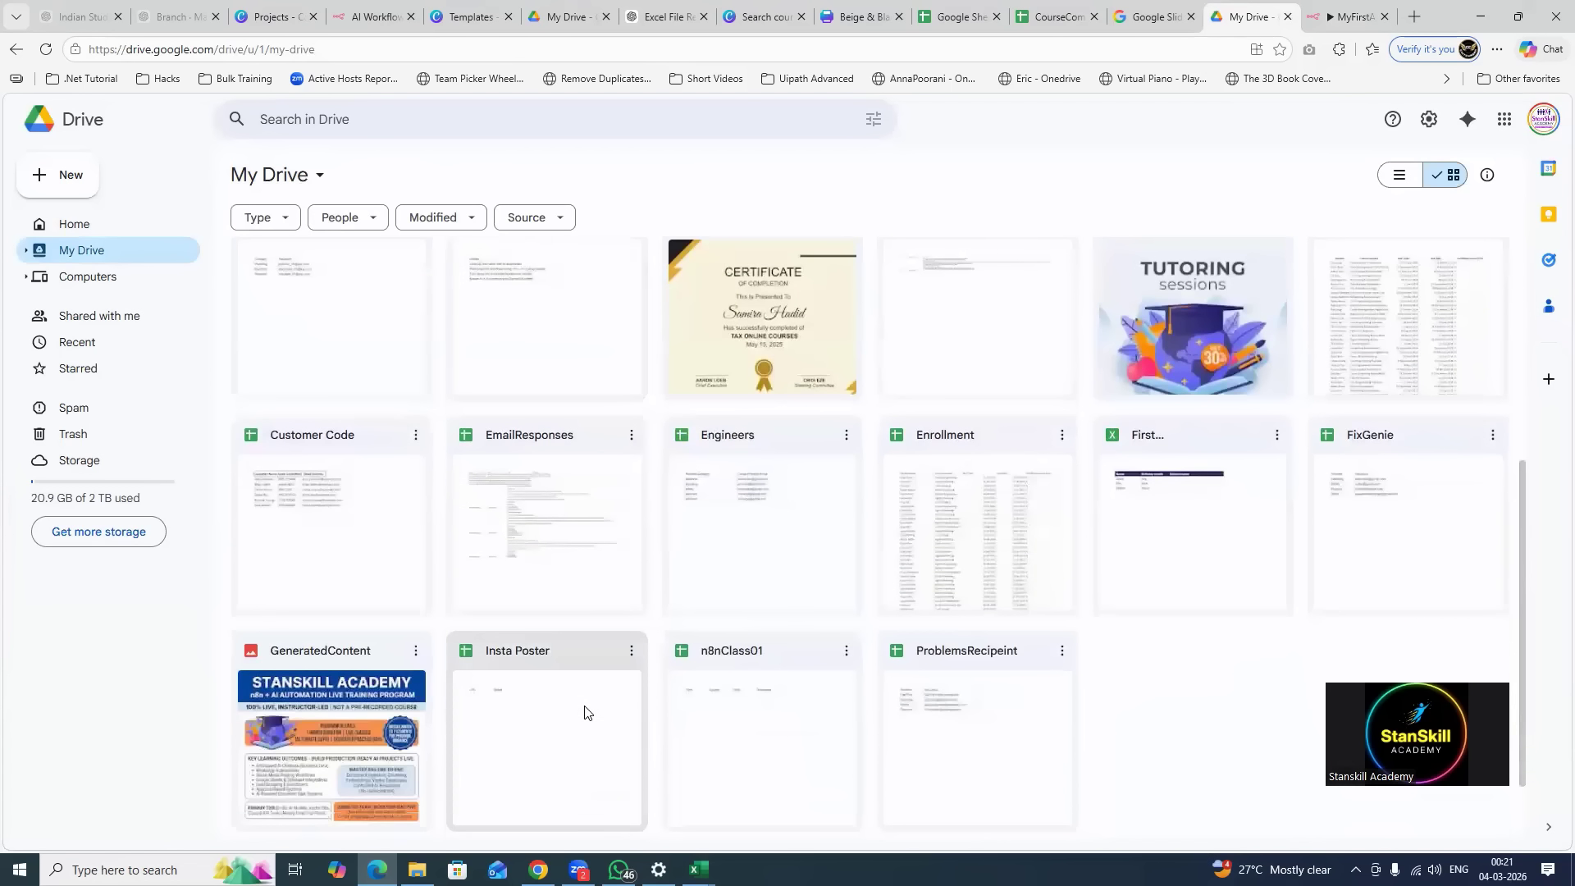
{"action": "scroll", "coordinate": [584, 742], "scroll_direction": "down", "scroll_amount": 5}
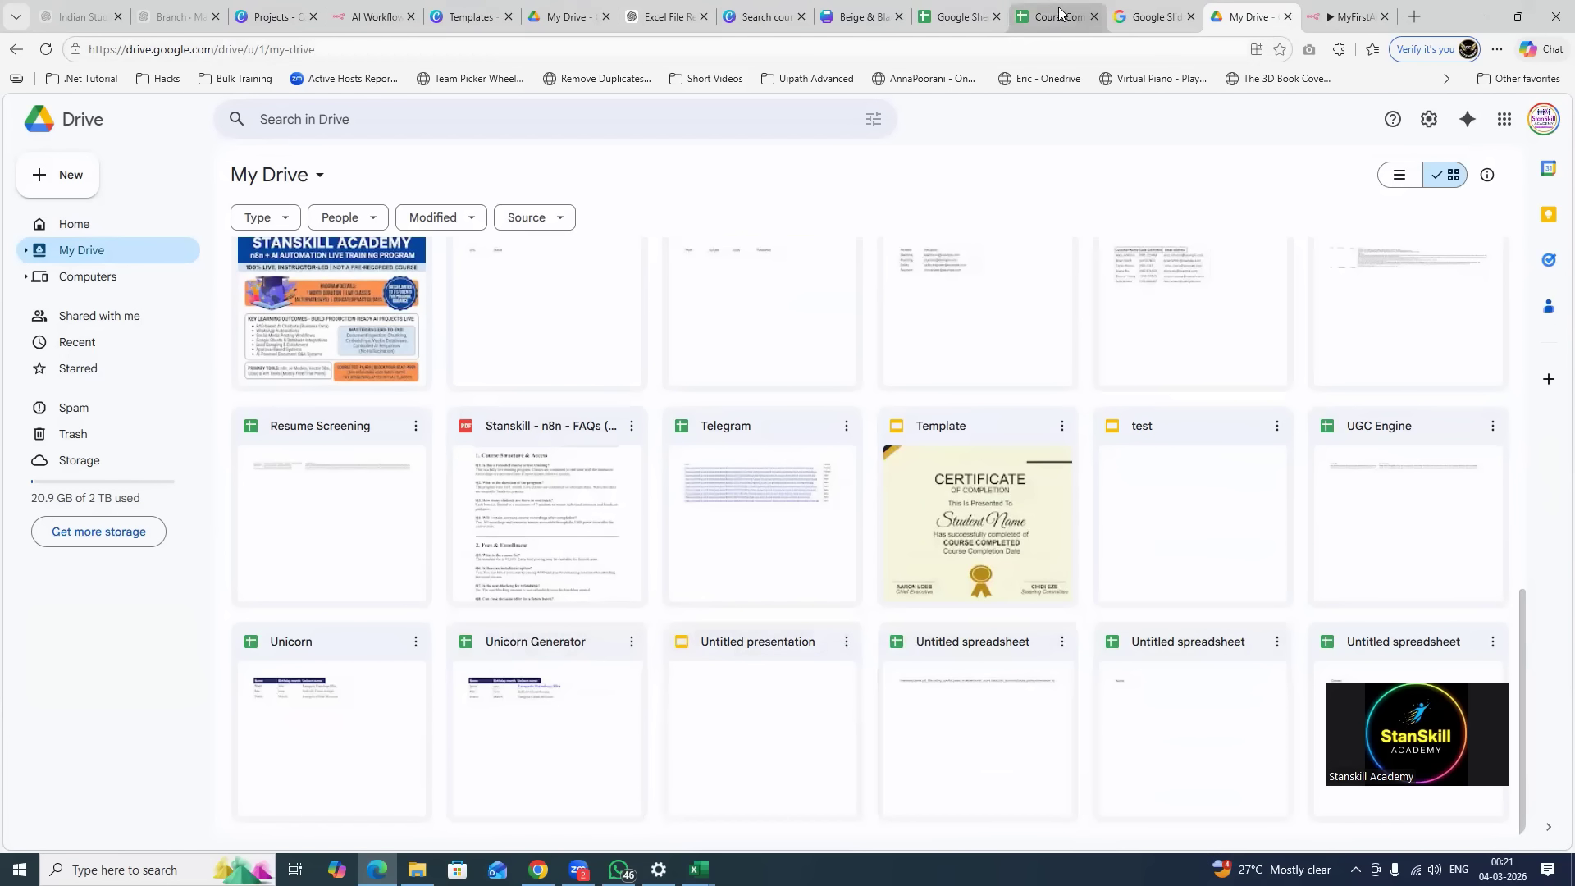
{"action": "scroll", "coordinate": [1054, 484], "scroll_direction": "up", "scroll_amount": 15}
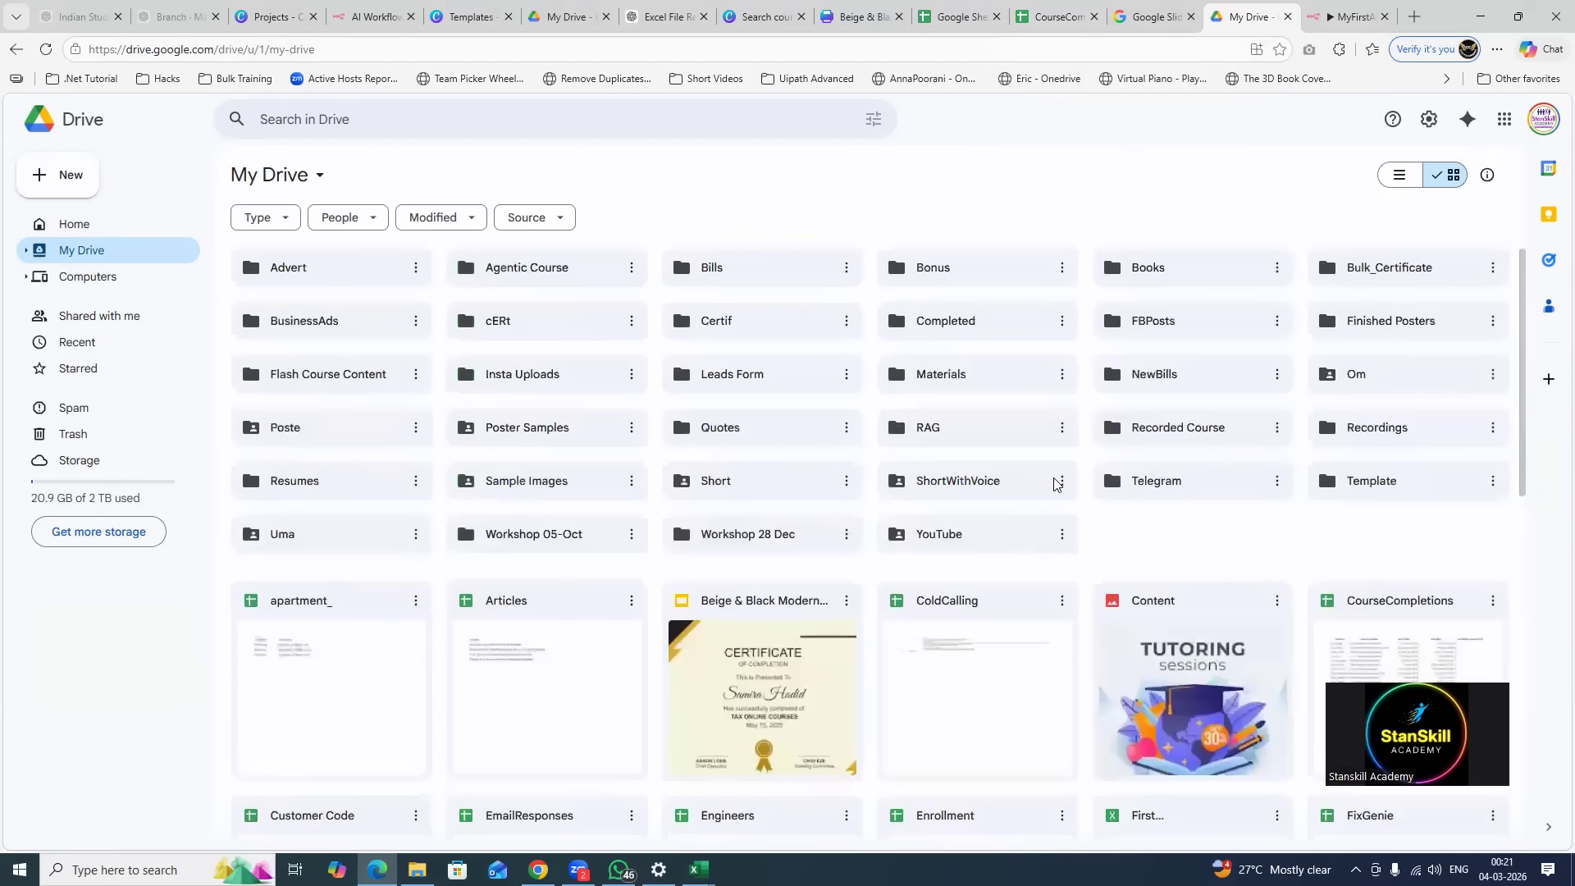
{"action": "scroll", "coordinate": [1054, 484], "scroll_direction": "down", "scroll_amount": 3}
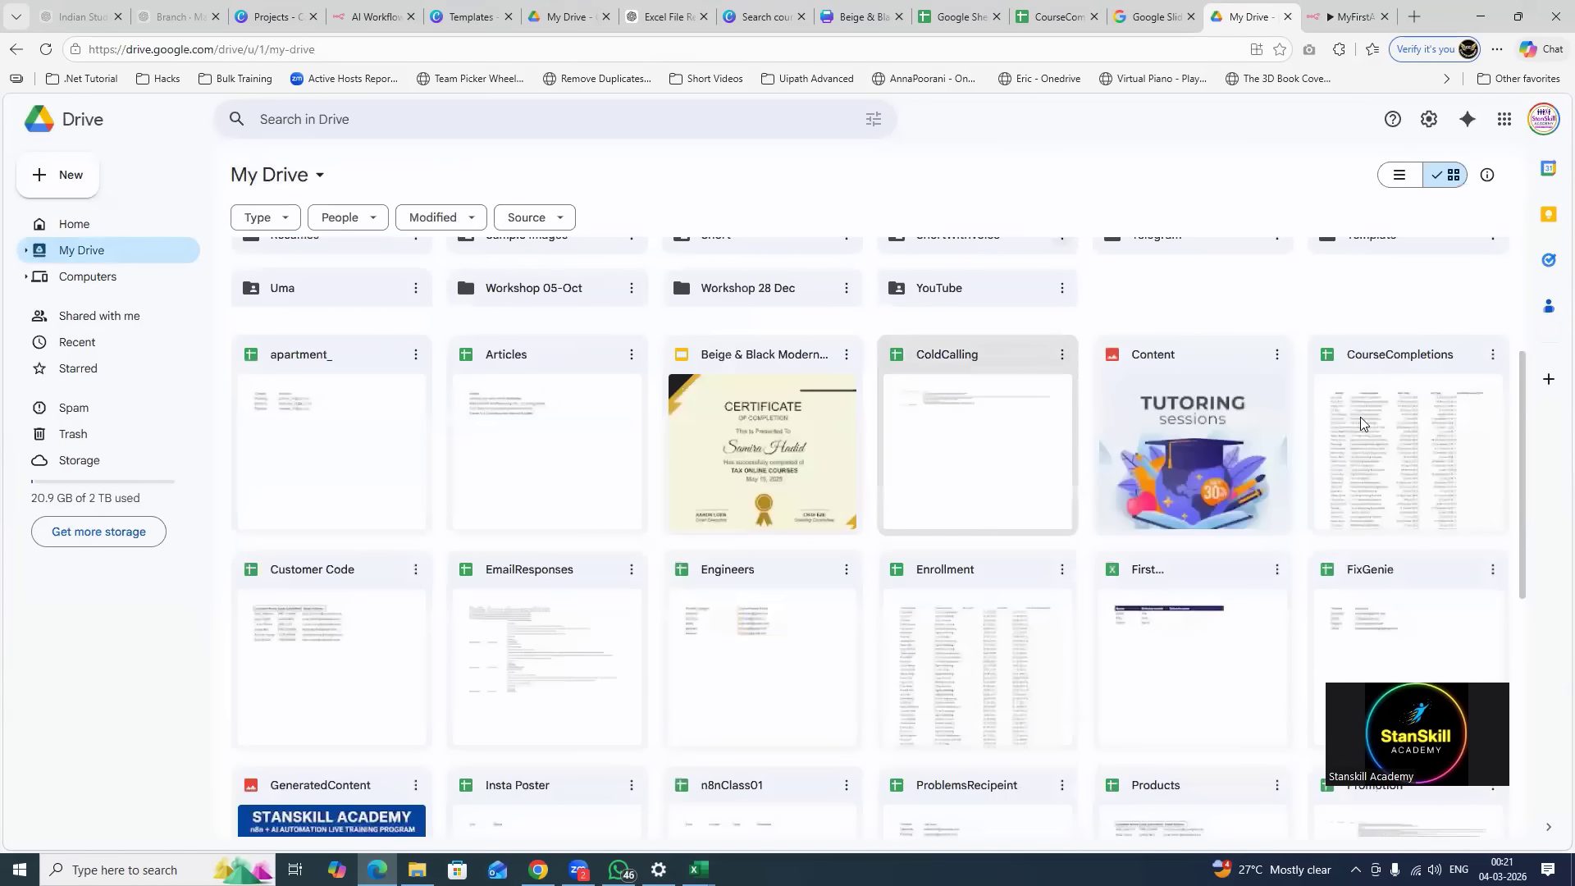
{"action": "left_click", "coordinate": [1349, 17]}
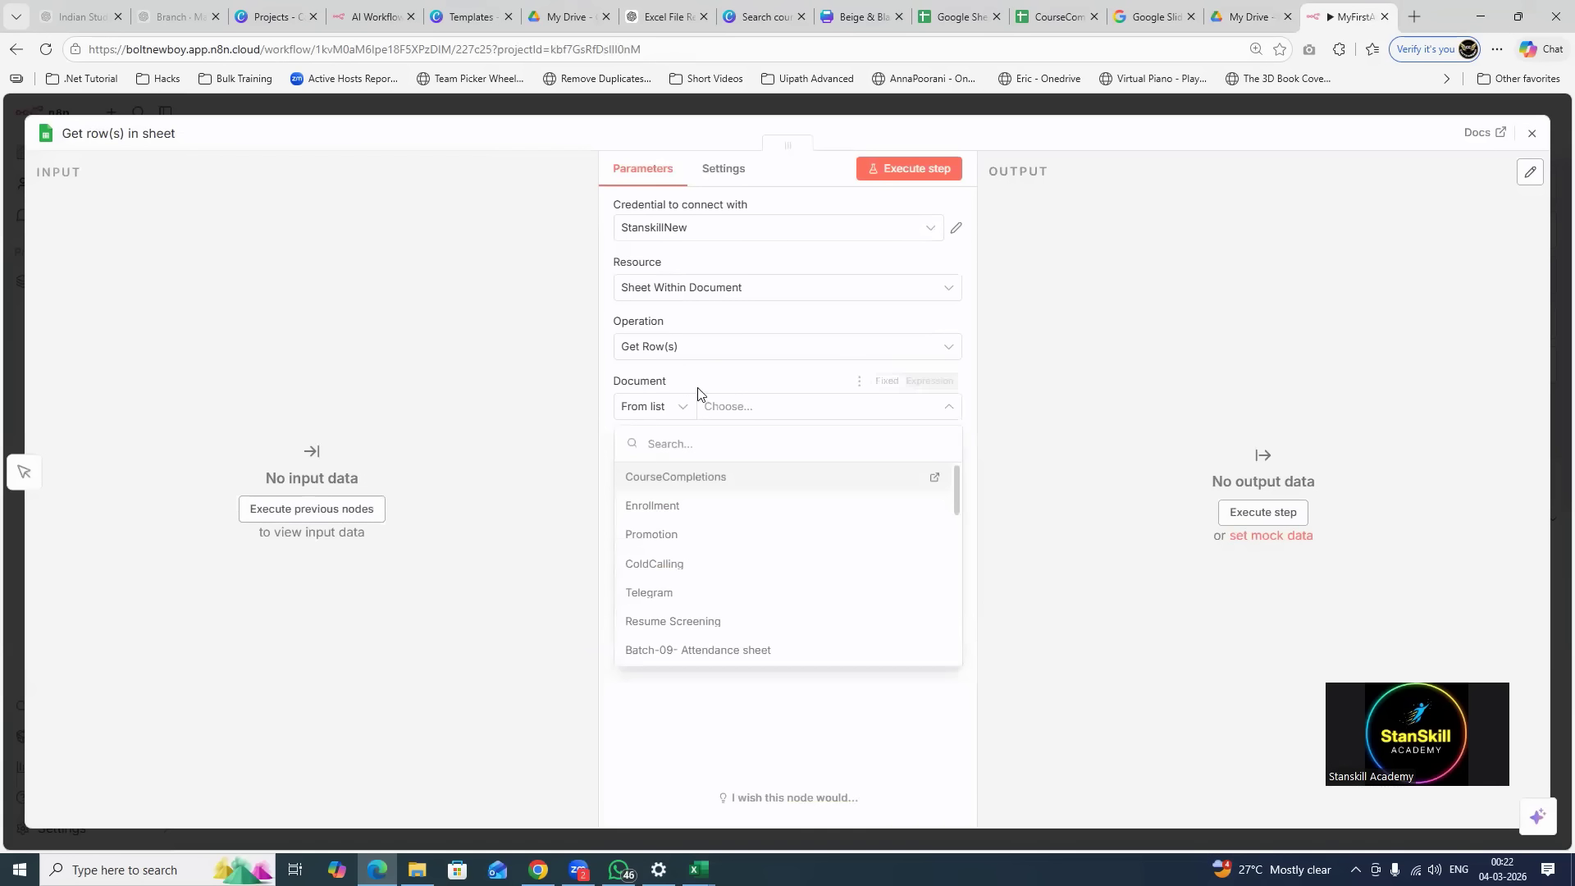
Step: Read from CourseCompletions Sheet1, filtering Certificate Issued (Y/N) equal to N
{"action": "left_click", "coordinate": [668, 479]}
{"action": "left_click", "coordinate": [731, 467]}
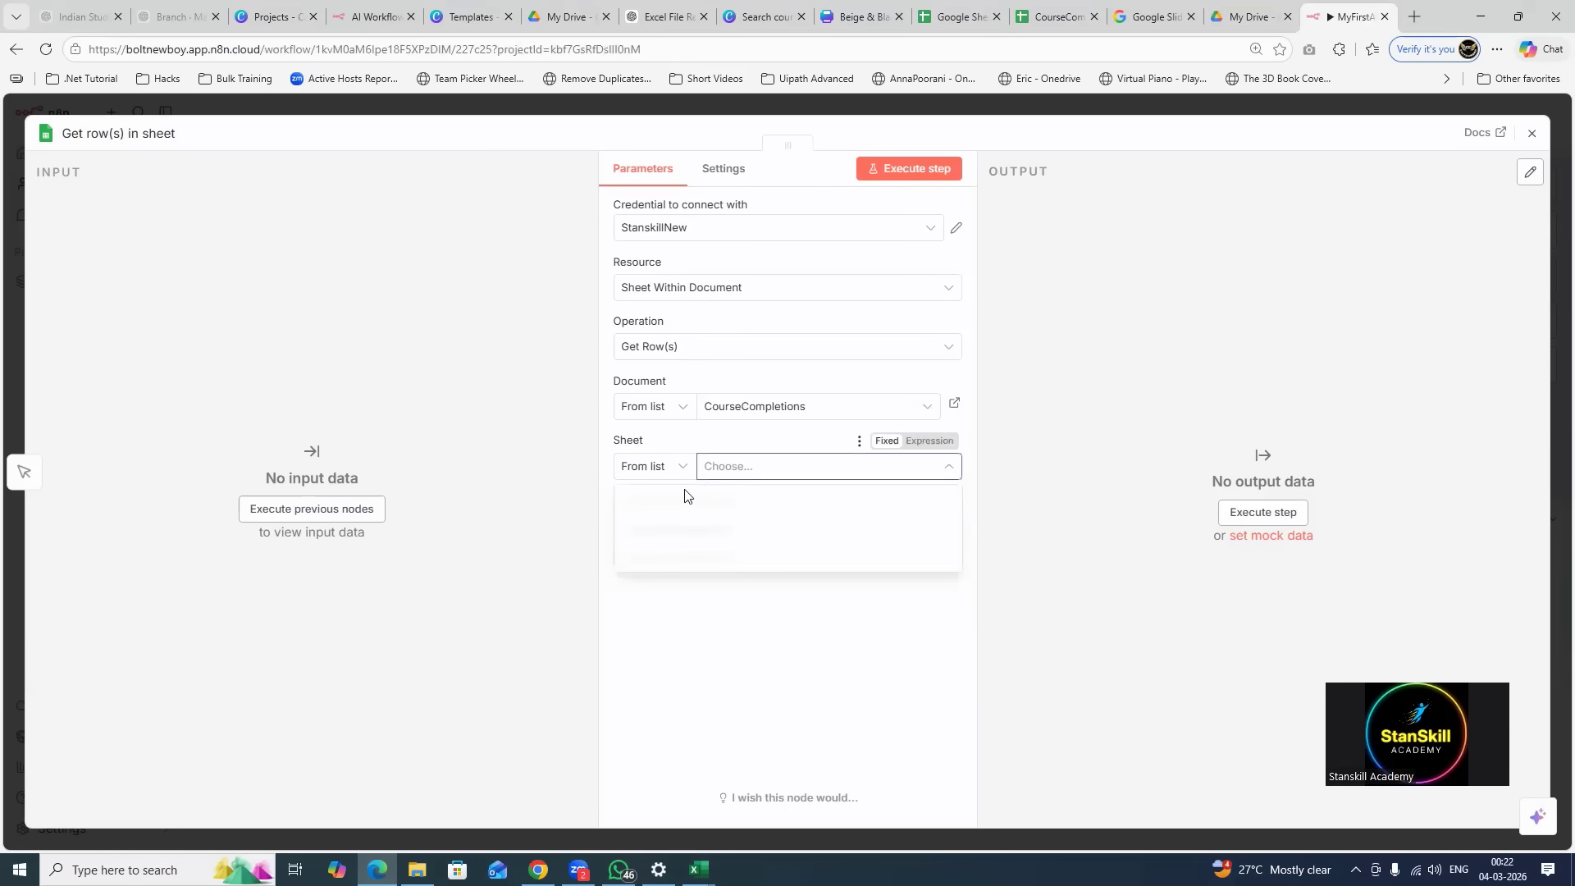
{"action": "left_click", "coordinate": [629, 502]}
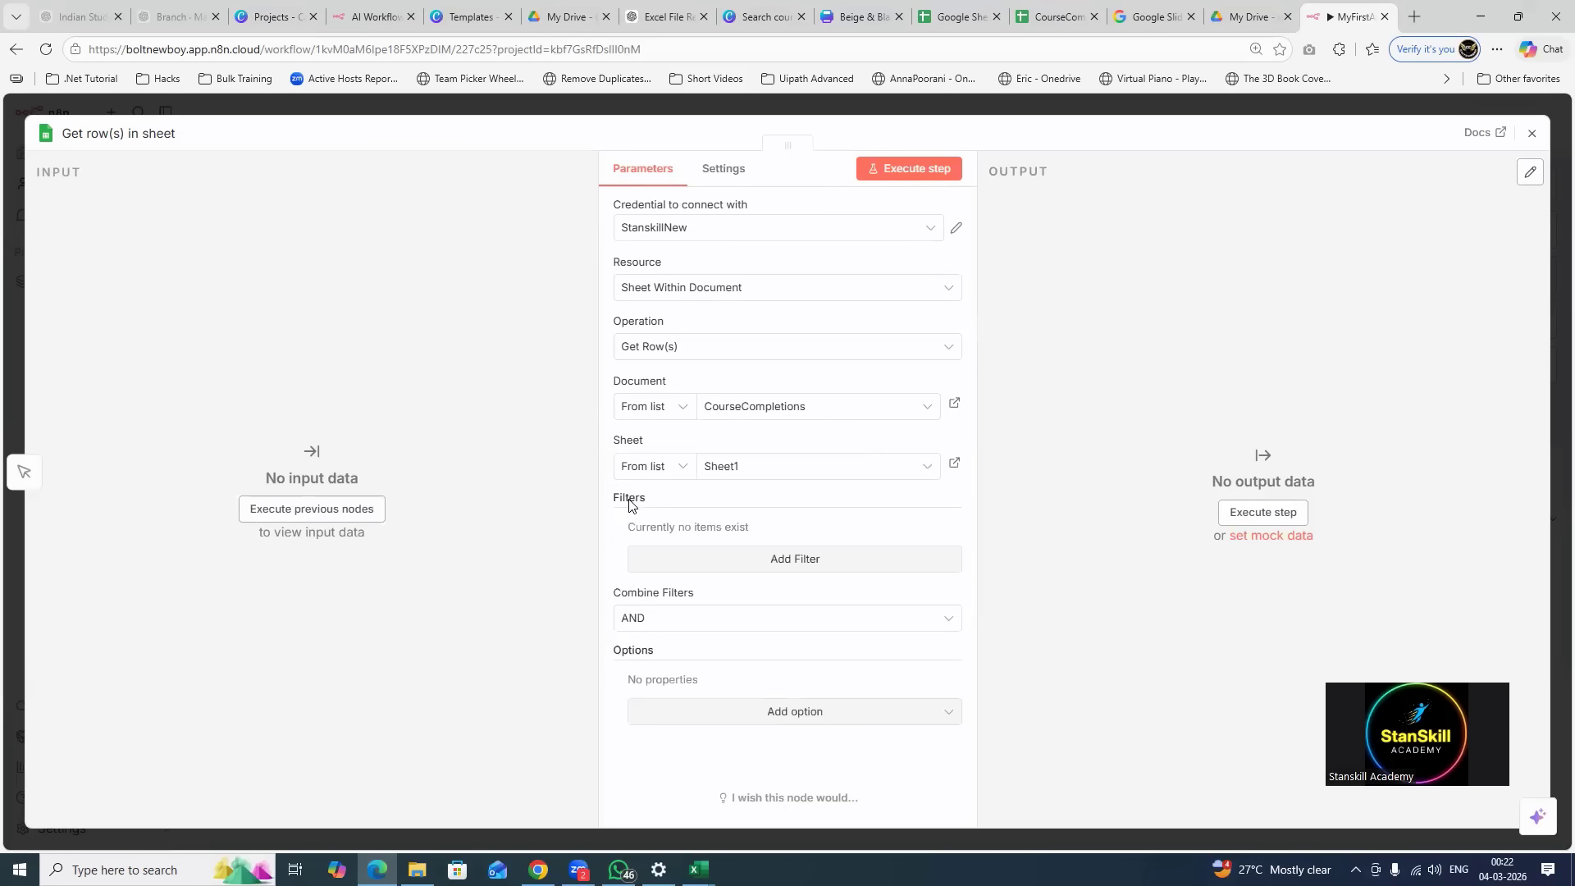
{"action": "left_click", "coordinate": [647, 562]}
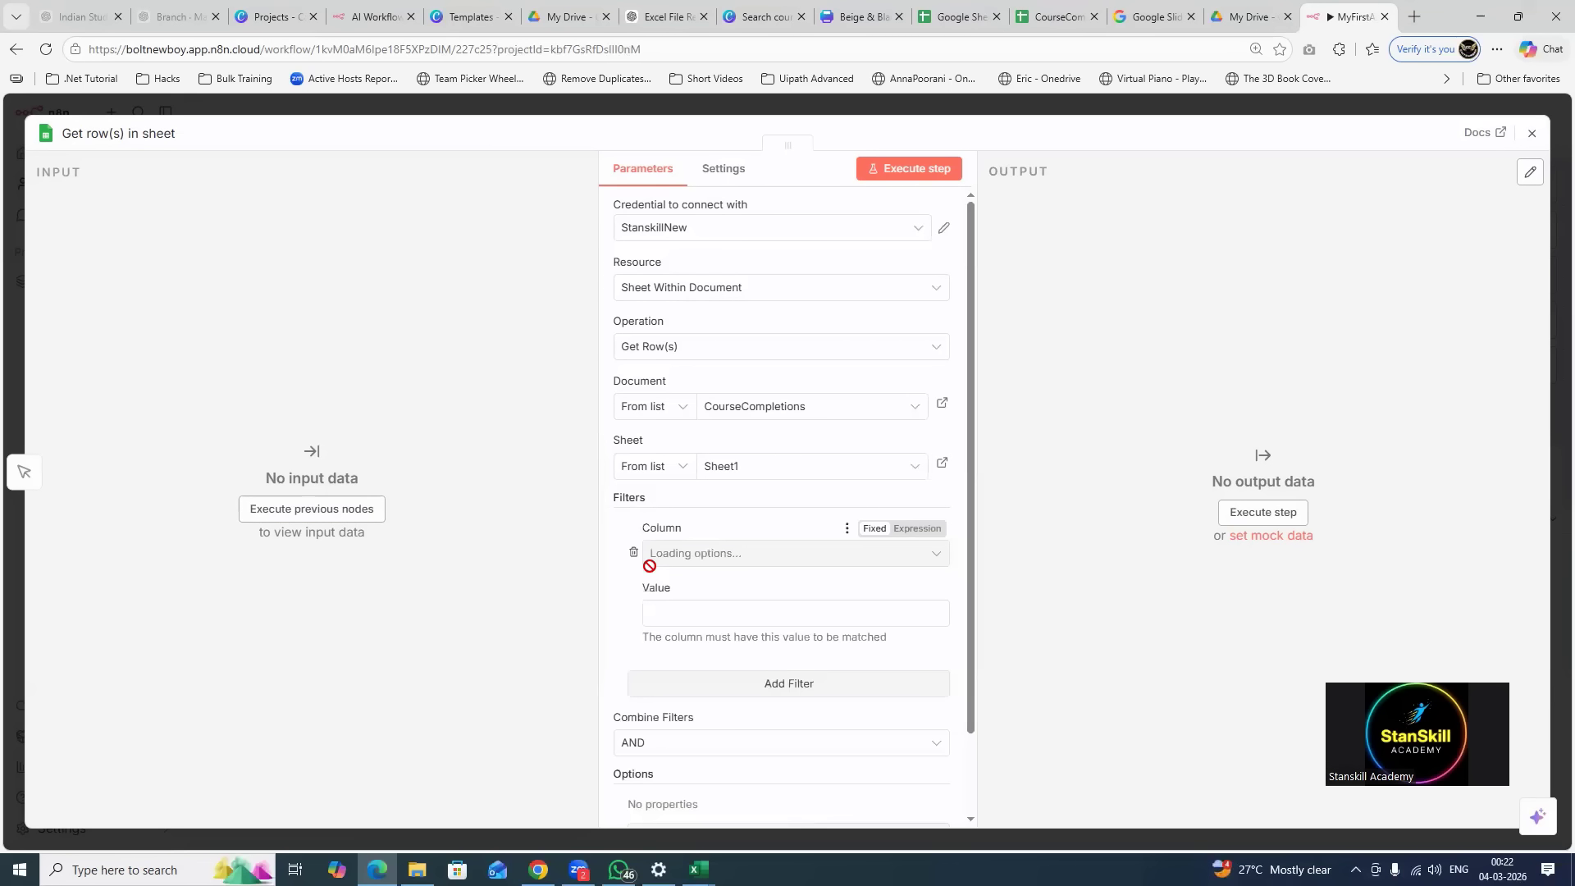
{"action": "left_click", "coordinate": [723, 557]}
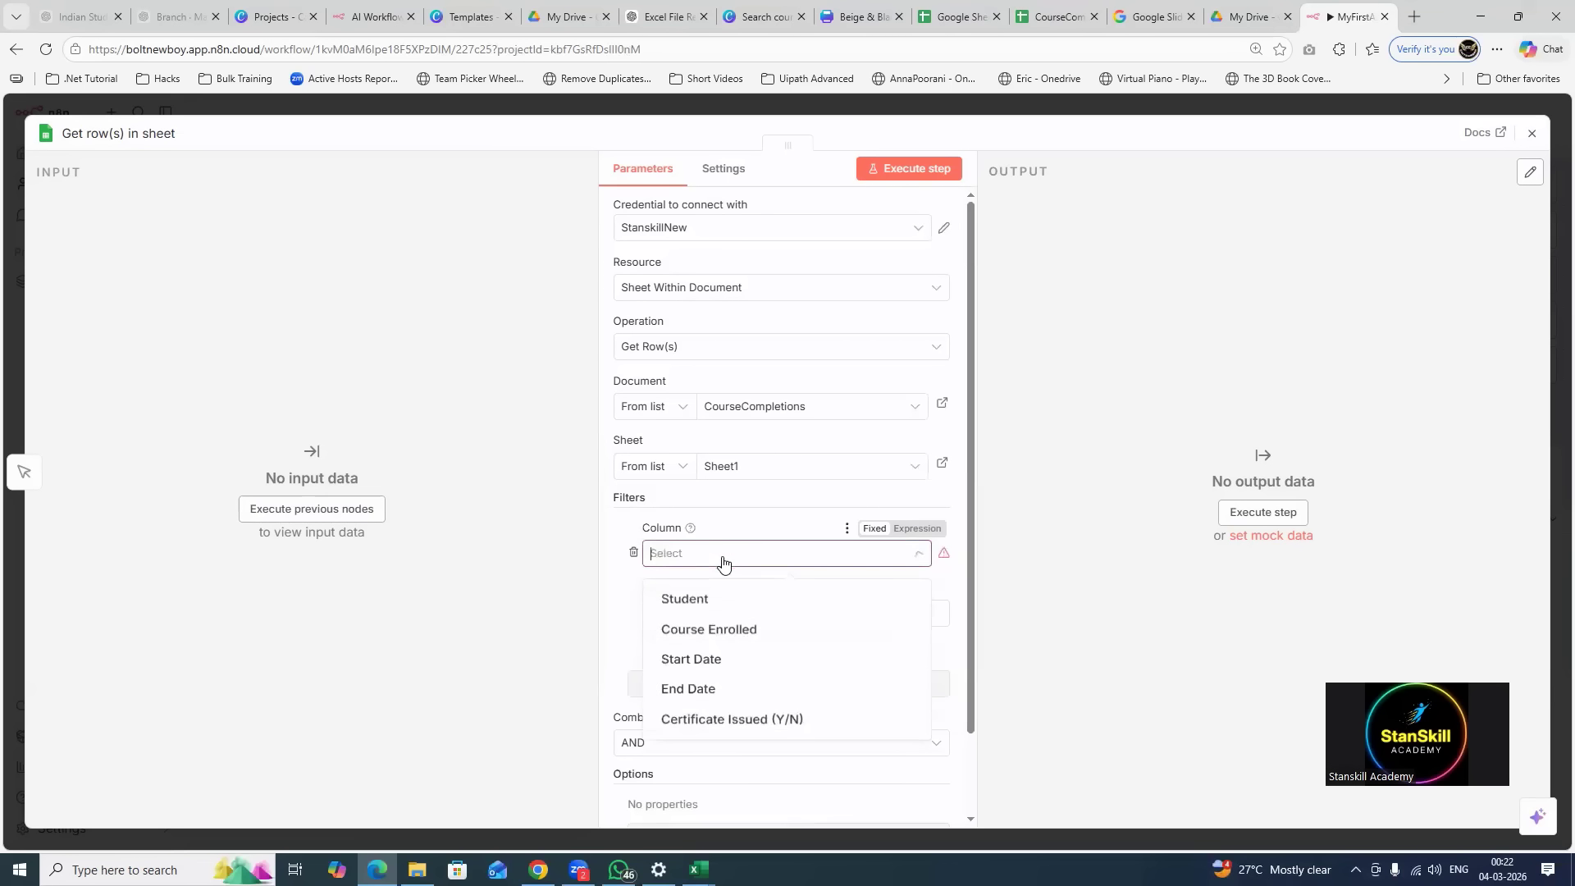
{"action": "left_click", "coordinate": [702, 722]}
{"action": "left_click", "coordinate": [701, 612]}
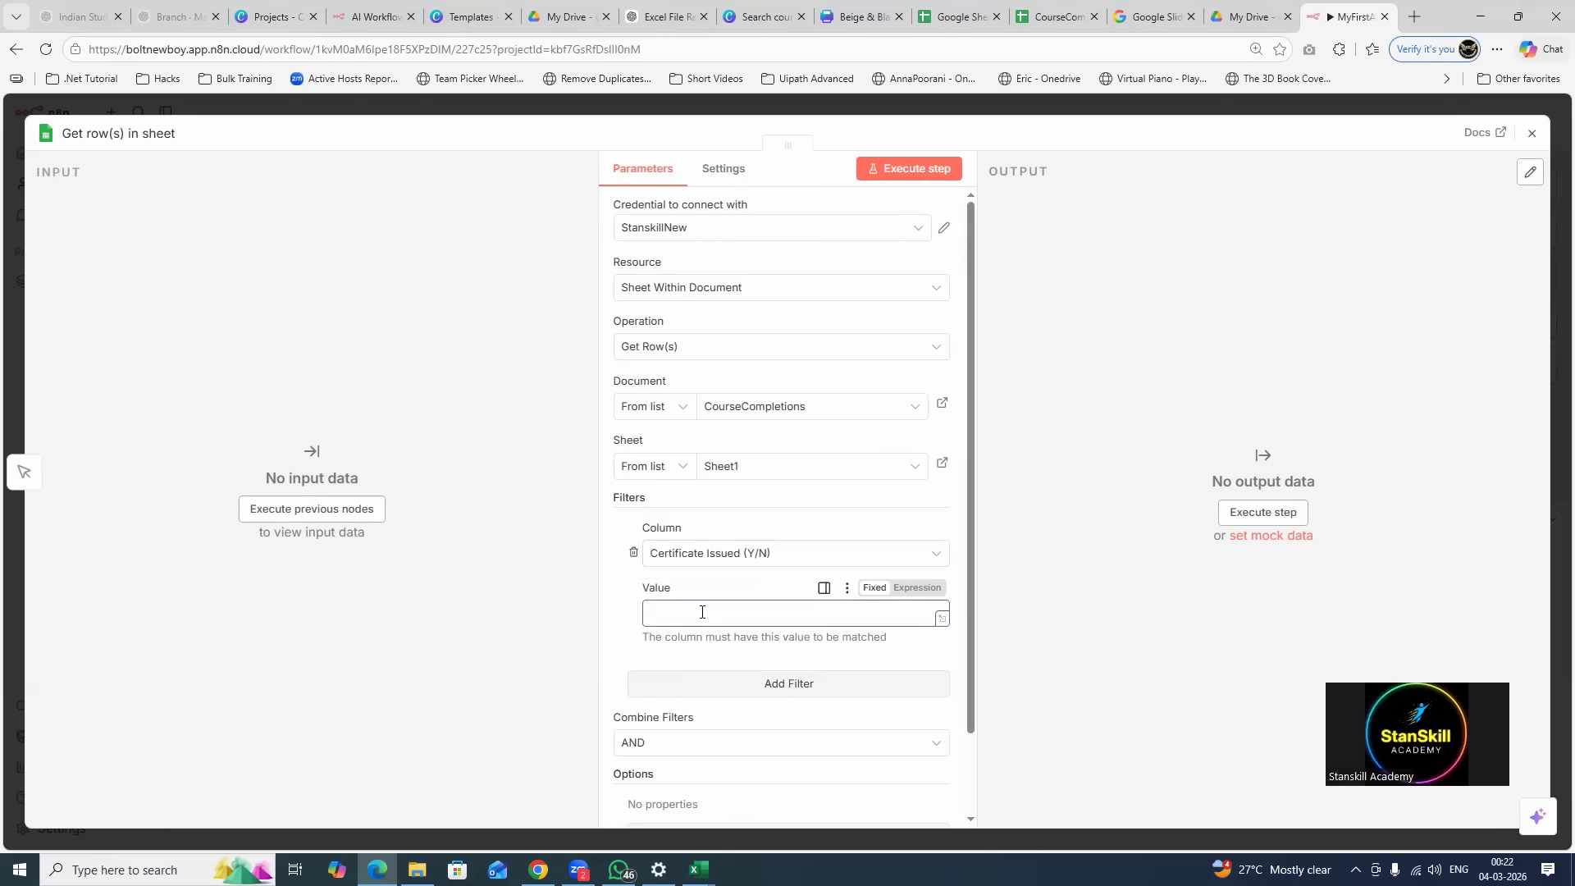
{"action": "type", "text": "n"}
{"action": "key", "text": "Caps_Lock"}
{"action": "key", "text": "BackSpace"}
{"action": "type", "text": "N"}
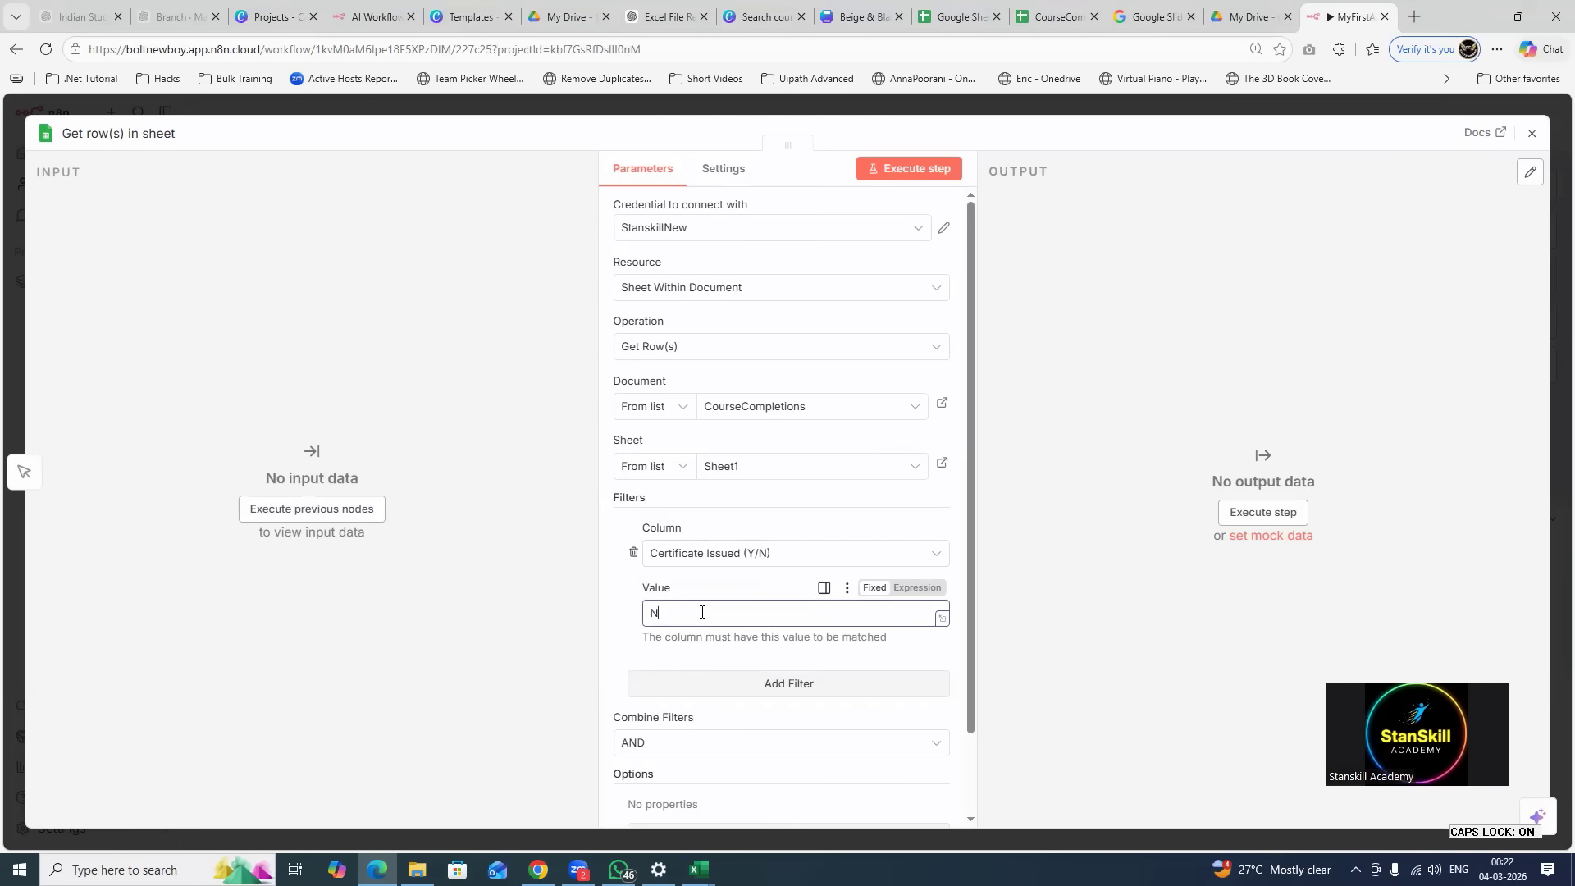
Step: Turn on Return only First Matching Row and close the node settings
{"action": "scroll", "coordinate": [701, 611], "scroll_direction": "down", "scroll_amount": 2}
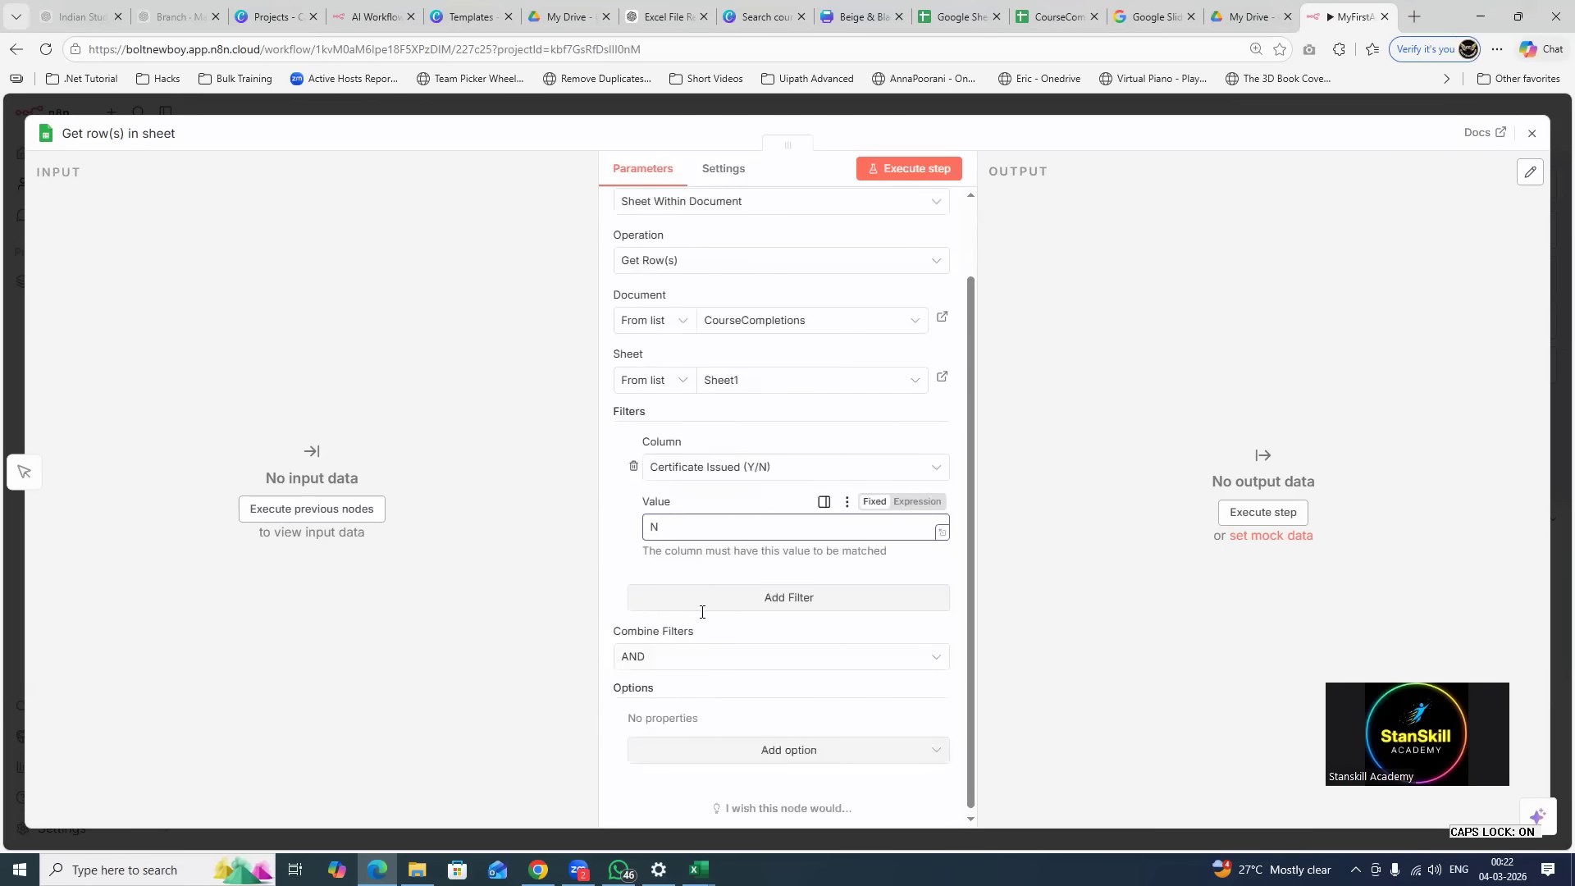
{"action": "left_click", "coordinate": [719, 742]}
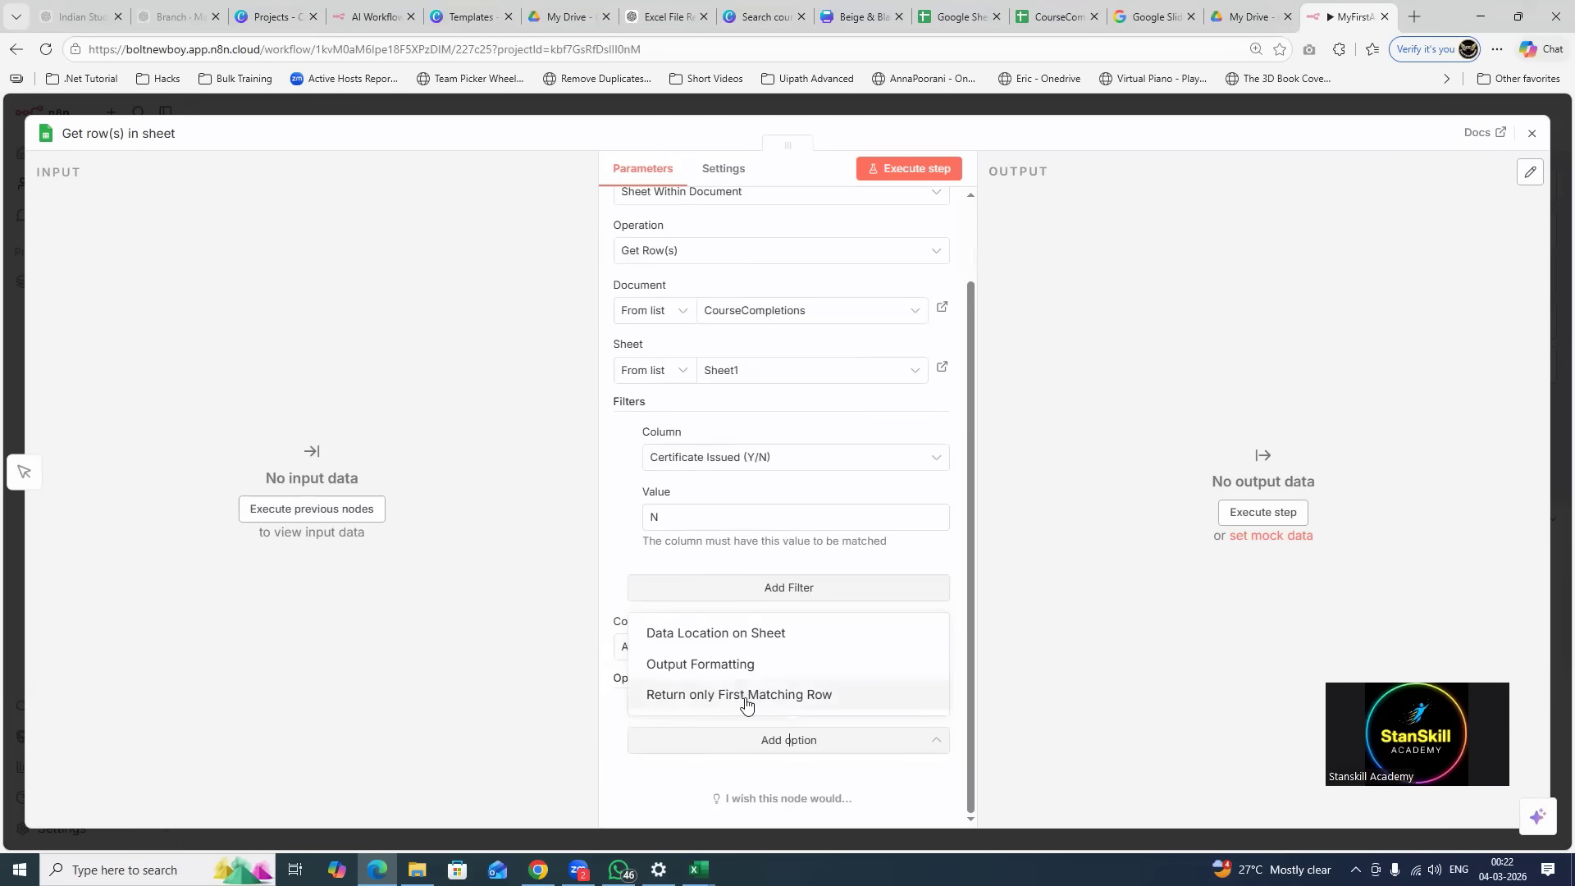
{"action": "left_click", "coordinate": [745, 696]}
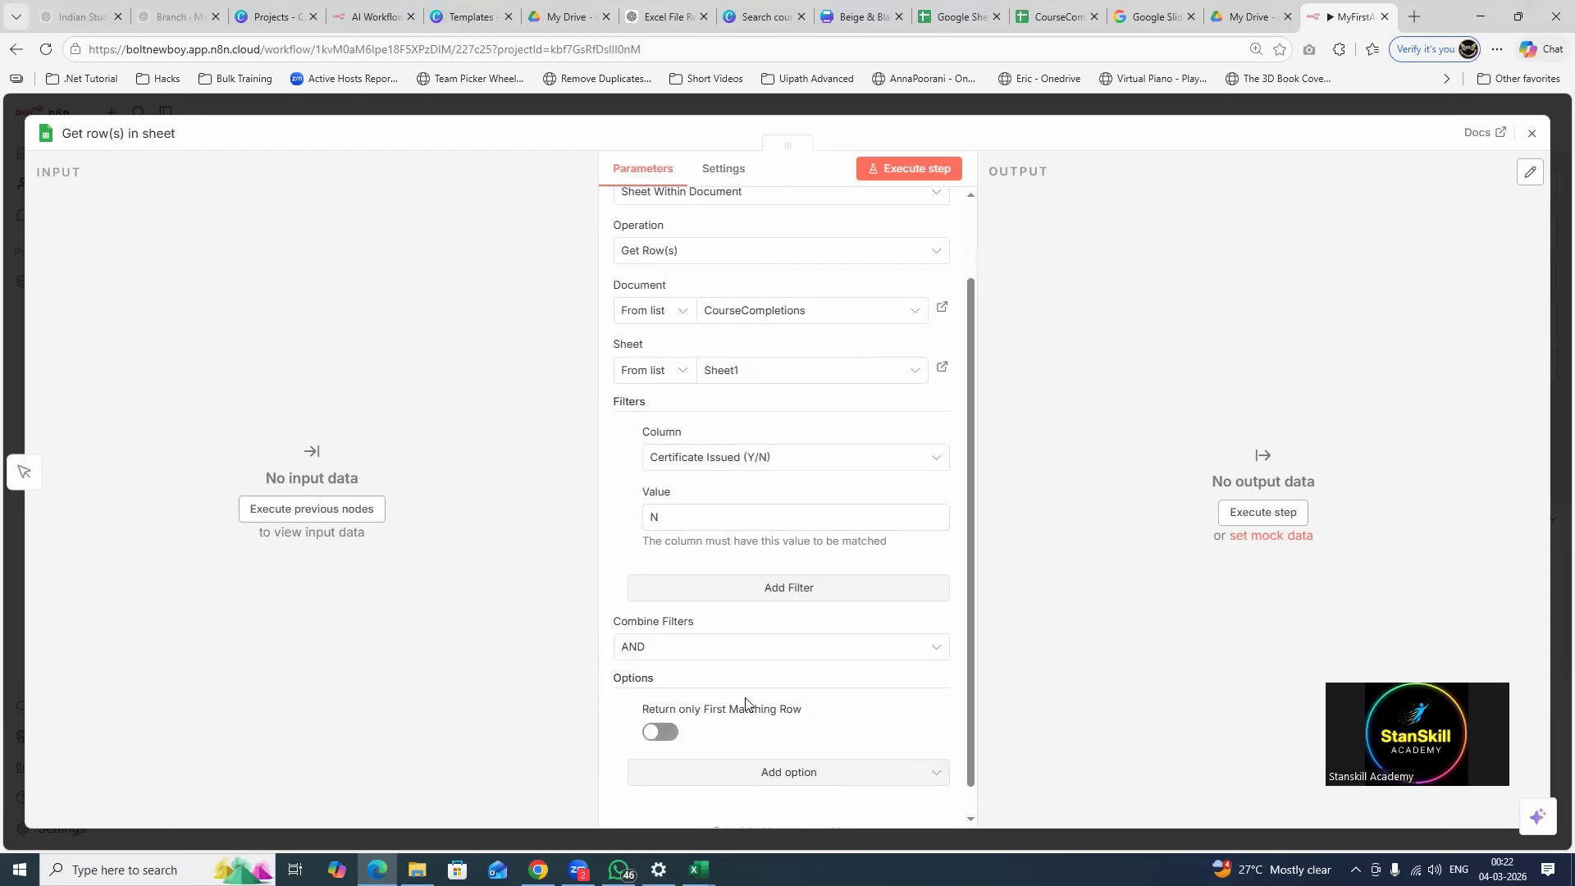
{"action": "left_click", "coordinate": [660, 732]}
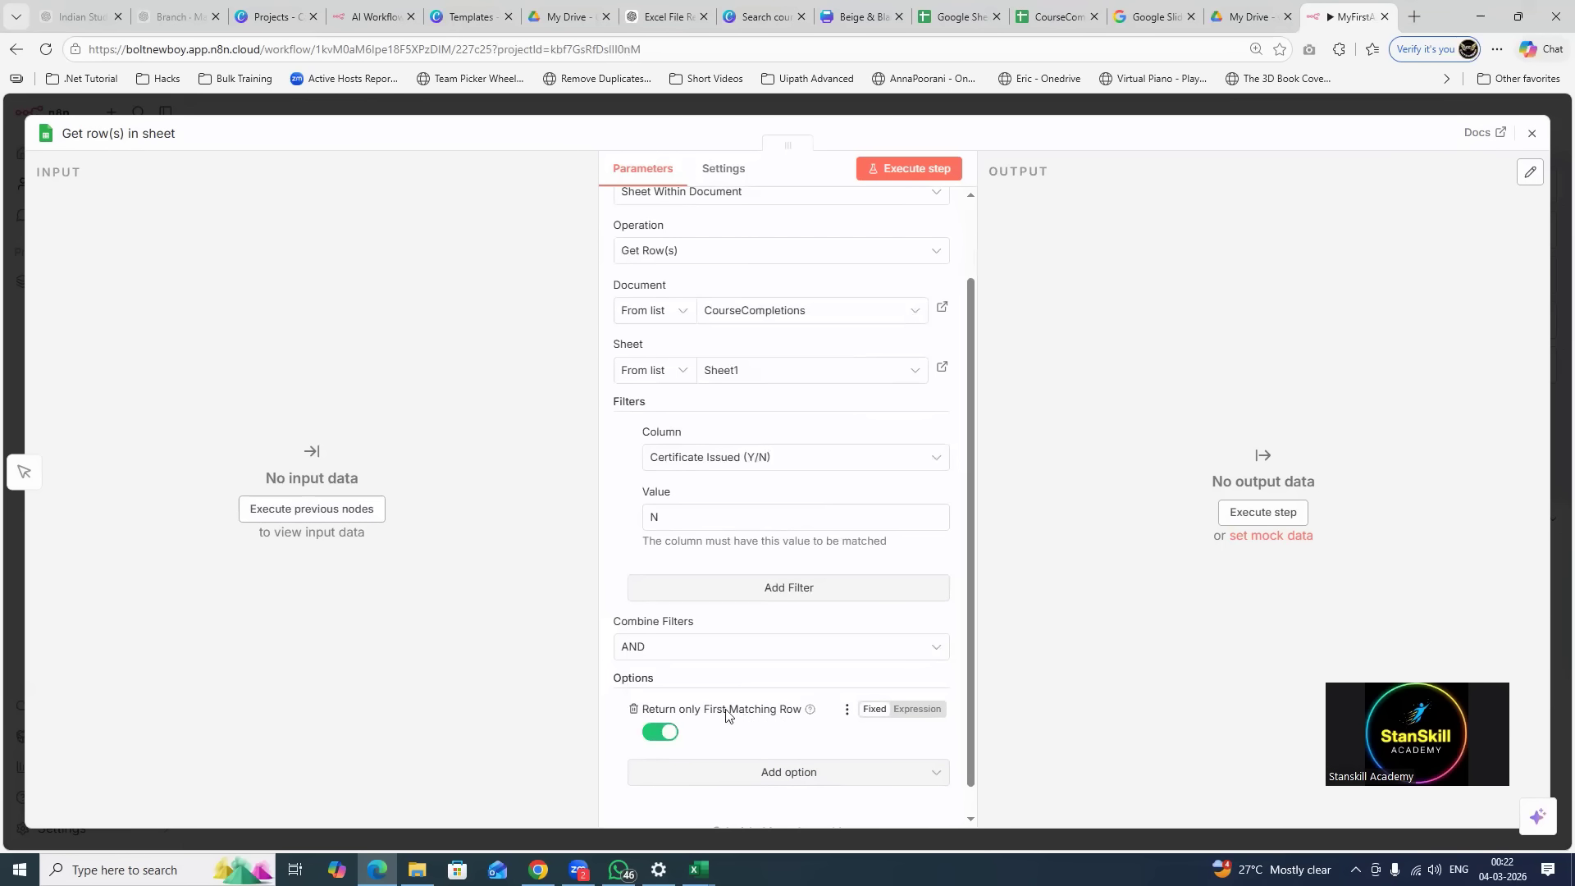
{"action": "left_click", "coordinate": [1531, 133]}
Step: Execute the workflow and inspect the returned row 2, Data Analytics Foundations
{"action": "left_click_drag", "start_coordinate": [385, 208], "coordinate": [833, 415]}
{"action": "mouse_move", "coordinate": [484, 336]}
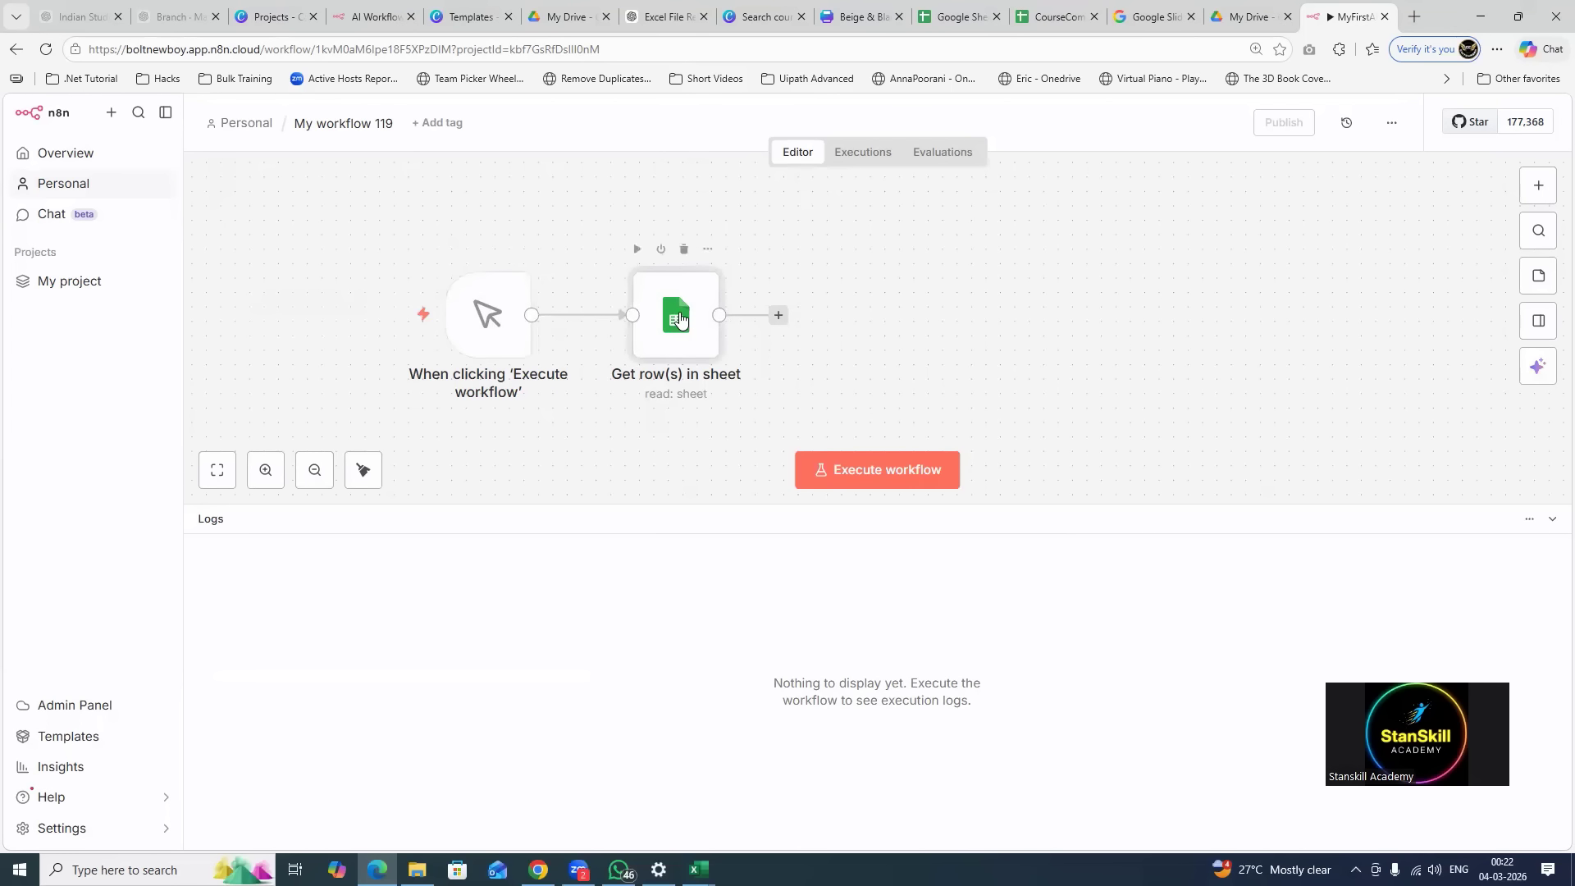
{"action": "left_click", "coordinate": [867, 474]}
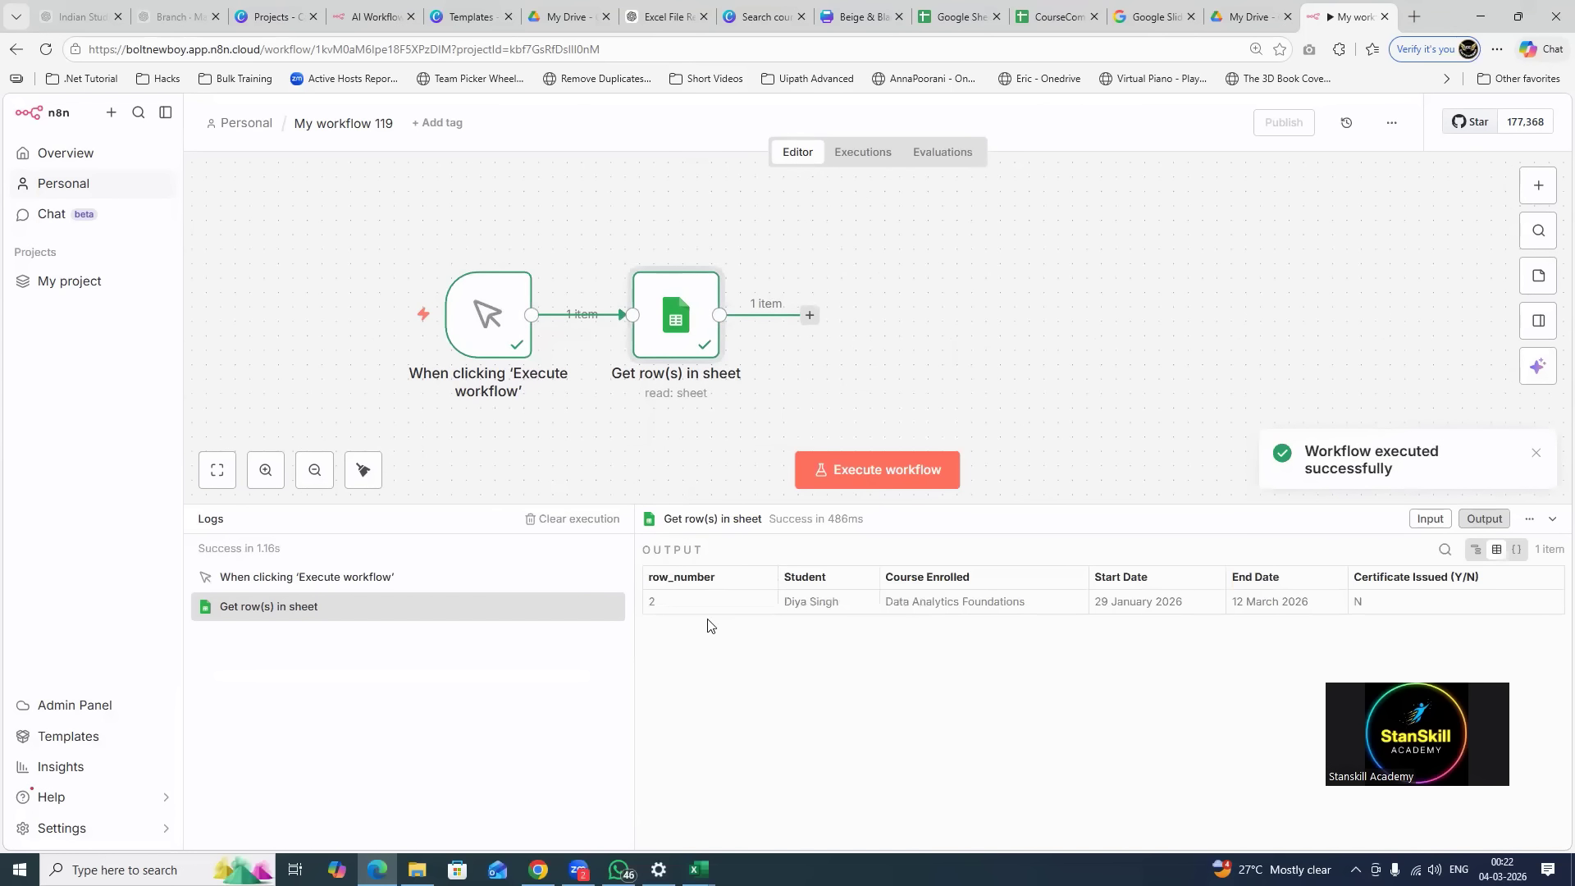
{"action": "left_click_drag", "start_coordinate": [707, 614], "coordinate": [1260, 604]}
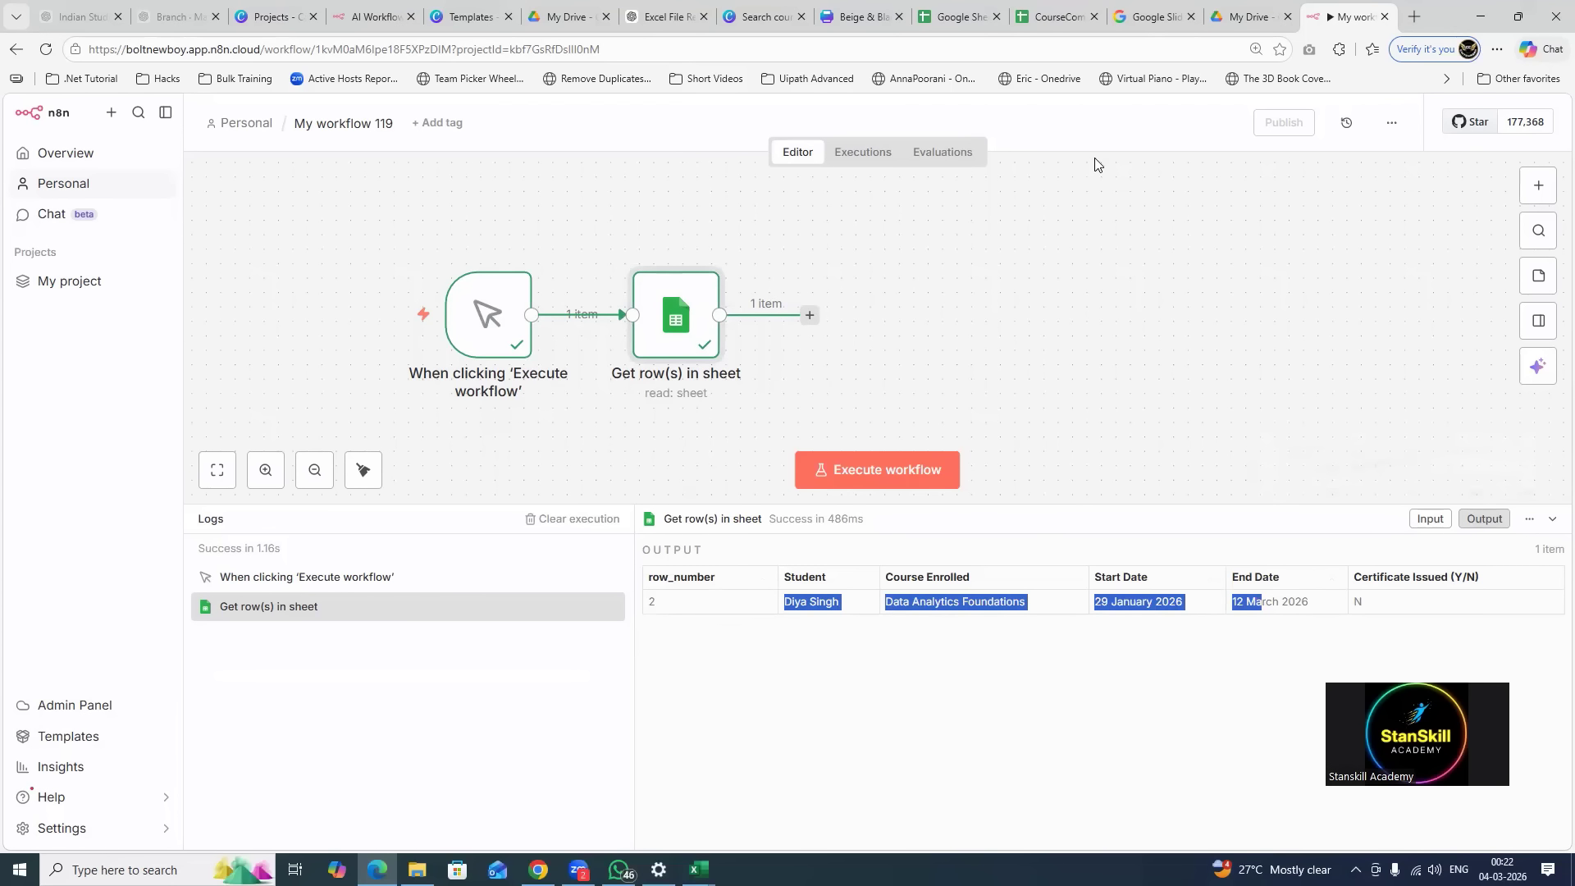
Step: Compare the output against the CourseCompletions sheet and Drive file list, then return to n8n
{"action": "left_click", "coordinate": [1040, 18]}
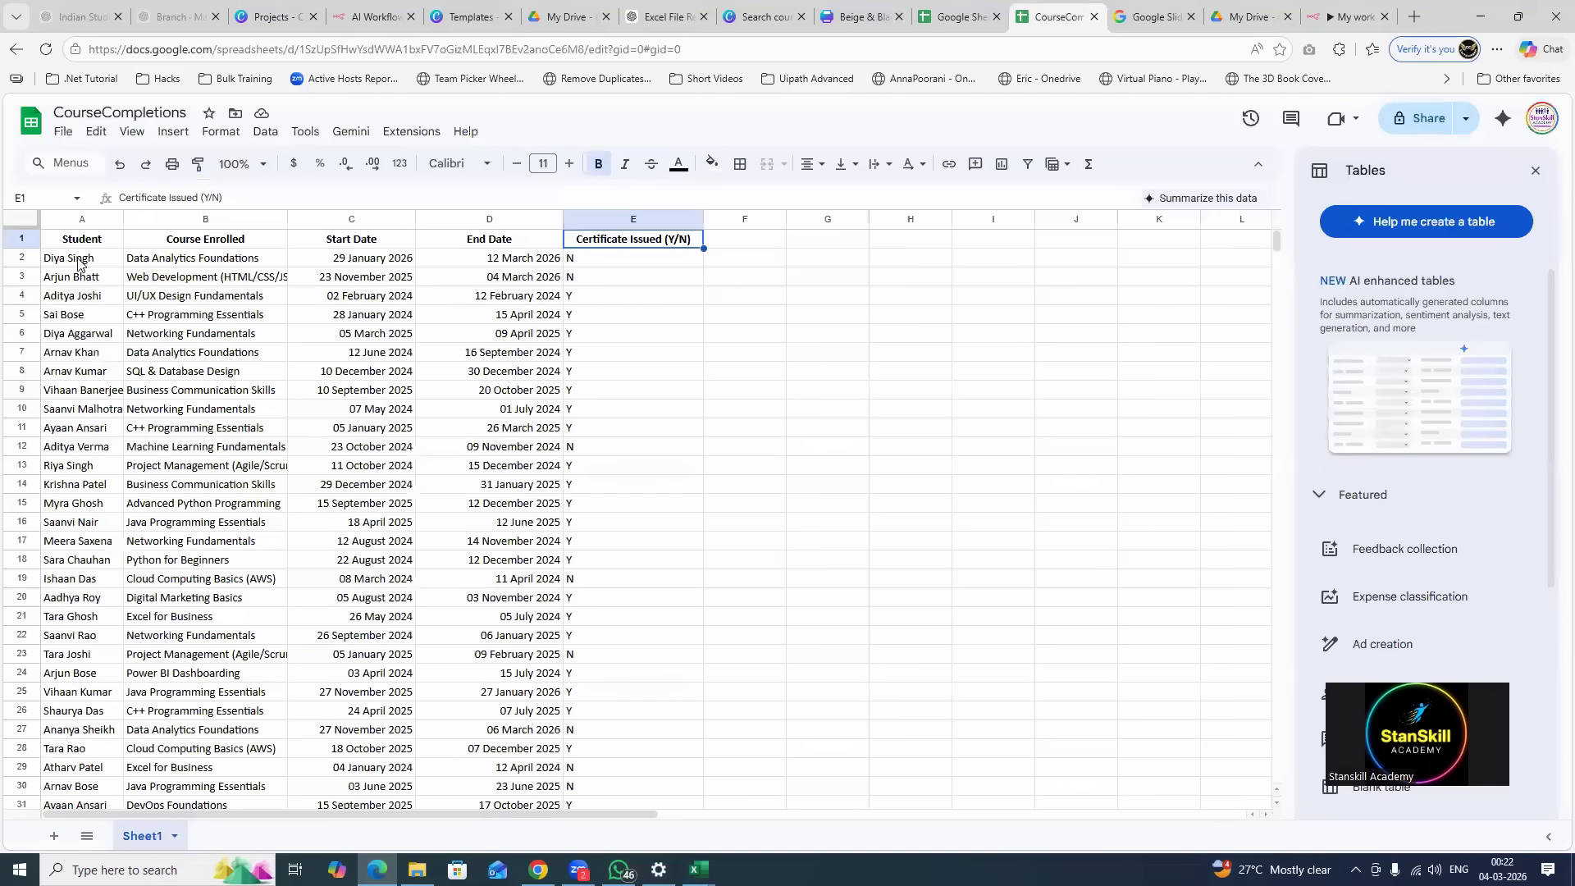
{"action": "left_click", "coordinate": [1349, 16]}
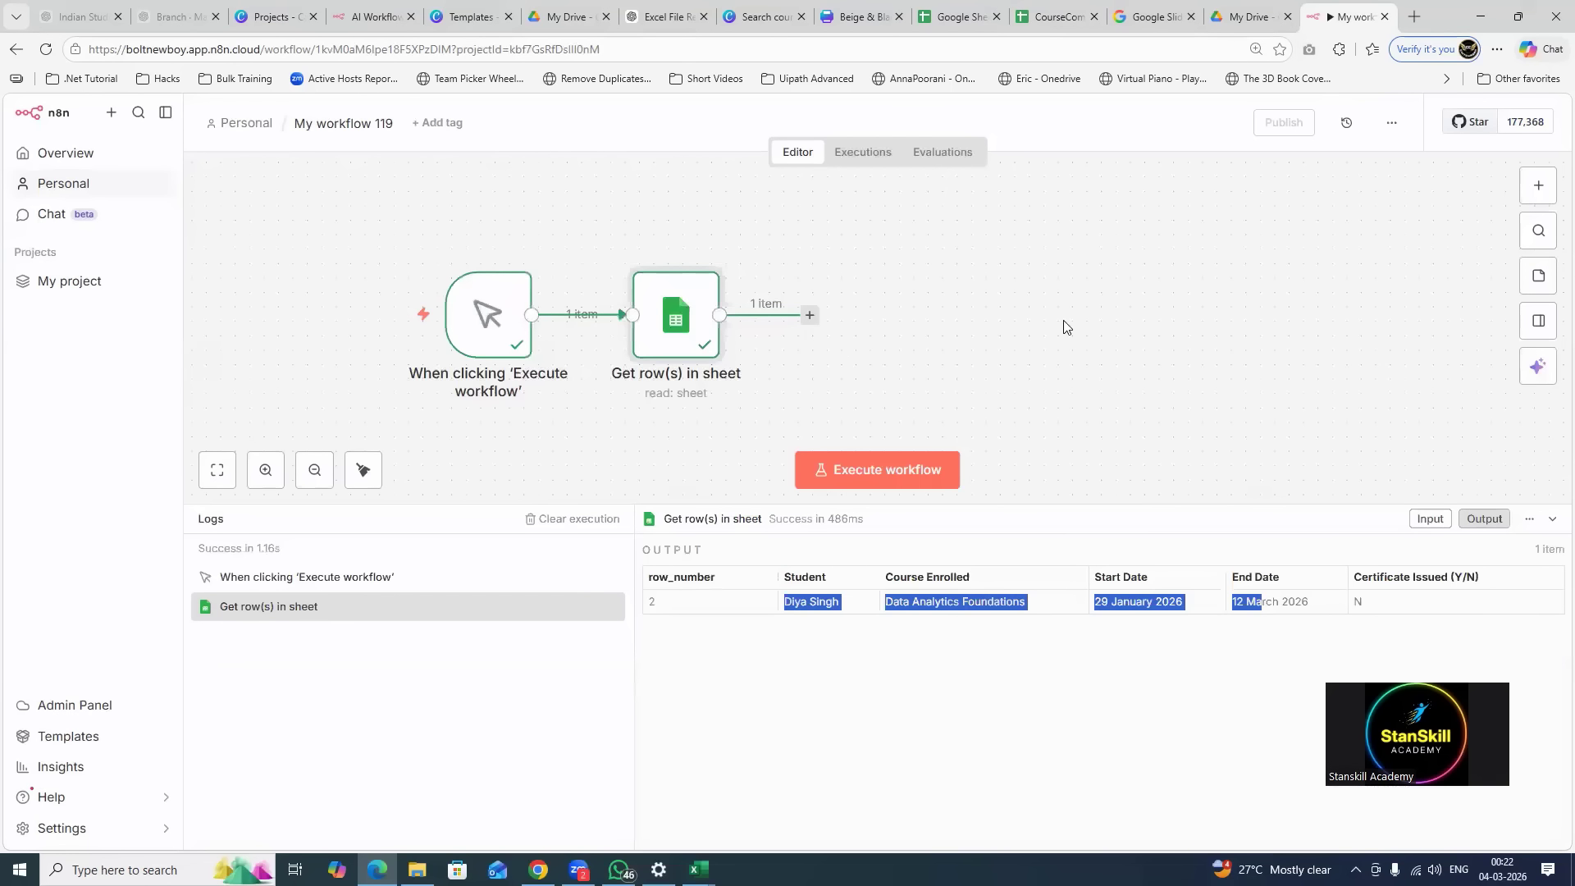
{"action": "left_click_drag", "start_coordinate": [370, 223], "coordinate": [1065, 453]}
{"action": "left_click", "coordinate": [1052, 381]}
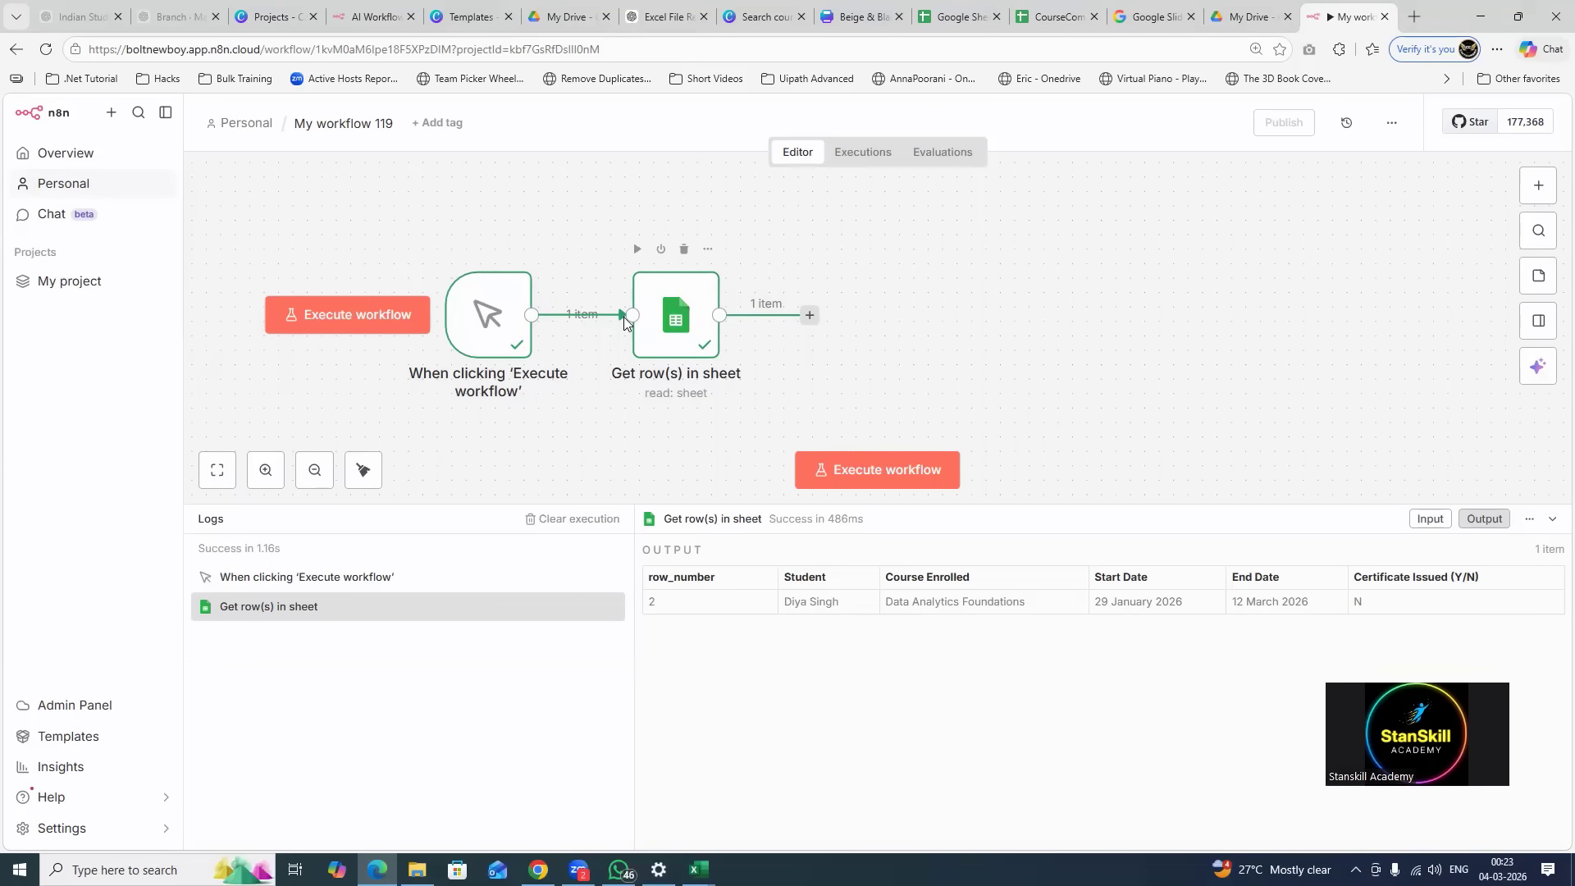
{"action": "left_click", "coordinate": [1248, 16]}
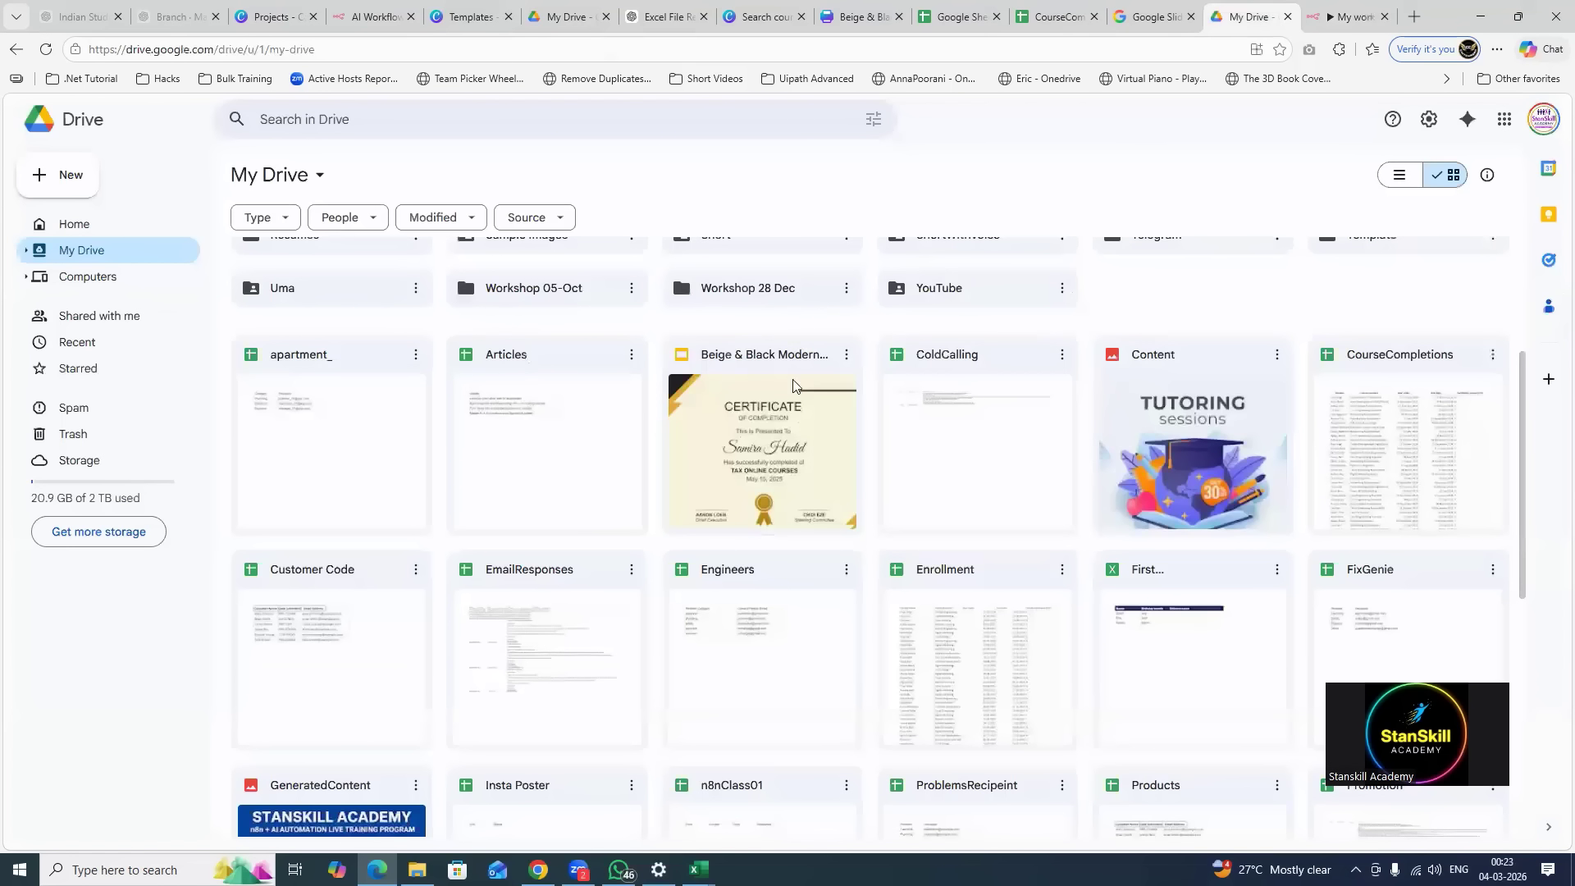
{"action": "left_click", "coordinate": [1353, 17]}
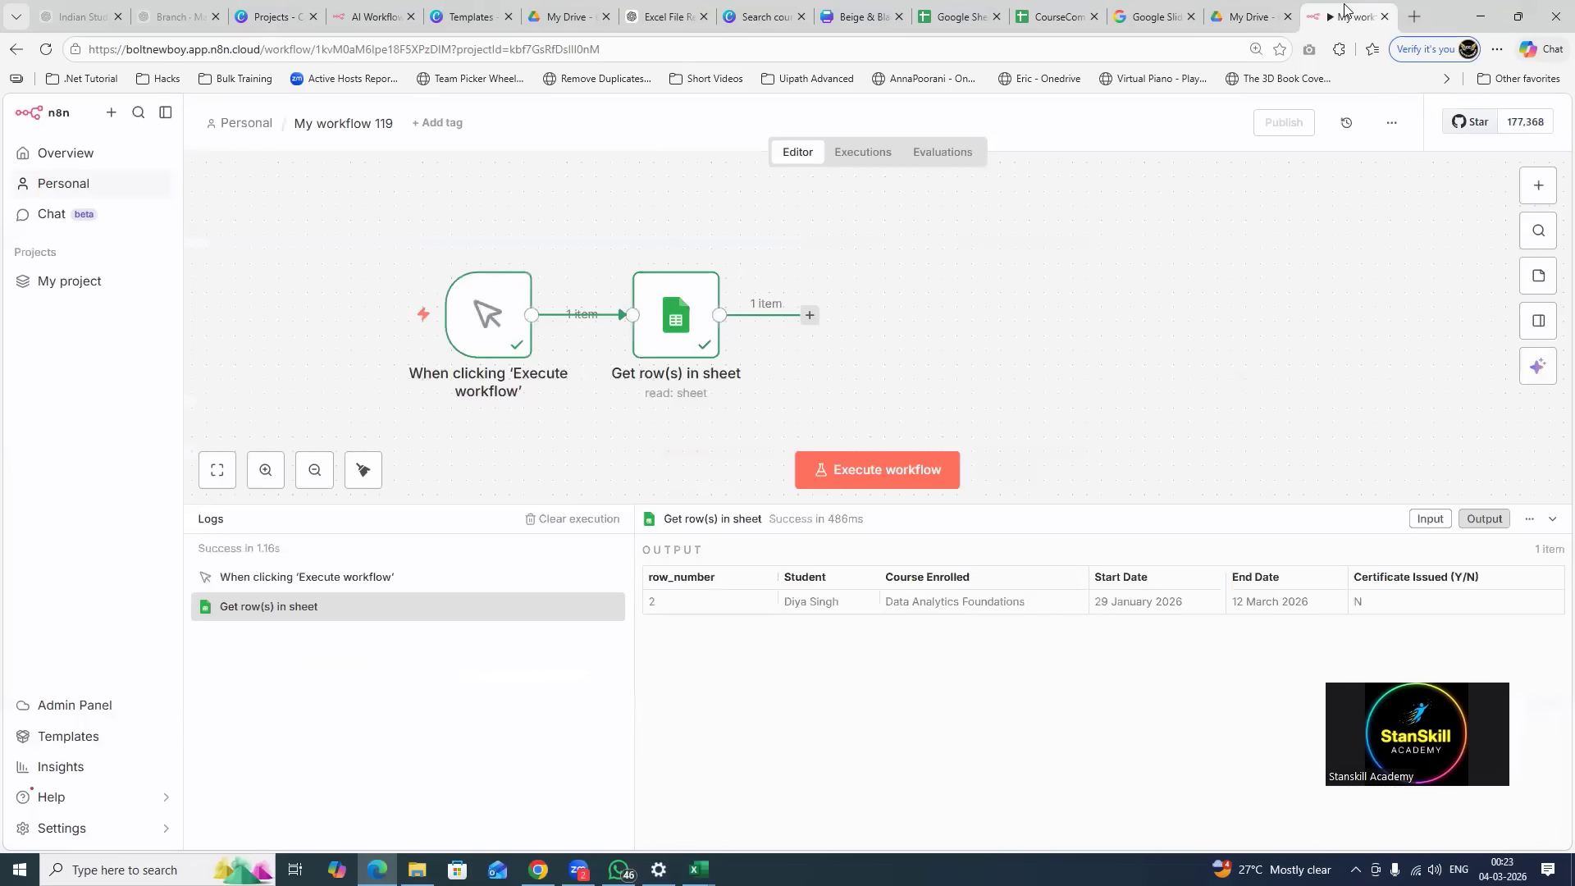
Step: Add a Google Drive node with the Copy file action after Get row(s) in sheet
{"action": "left_click", "coordinate": [810, 317]}
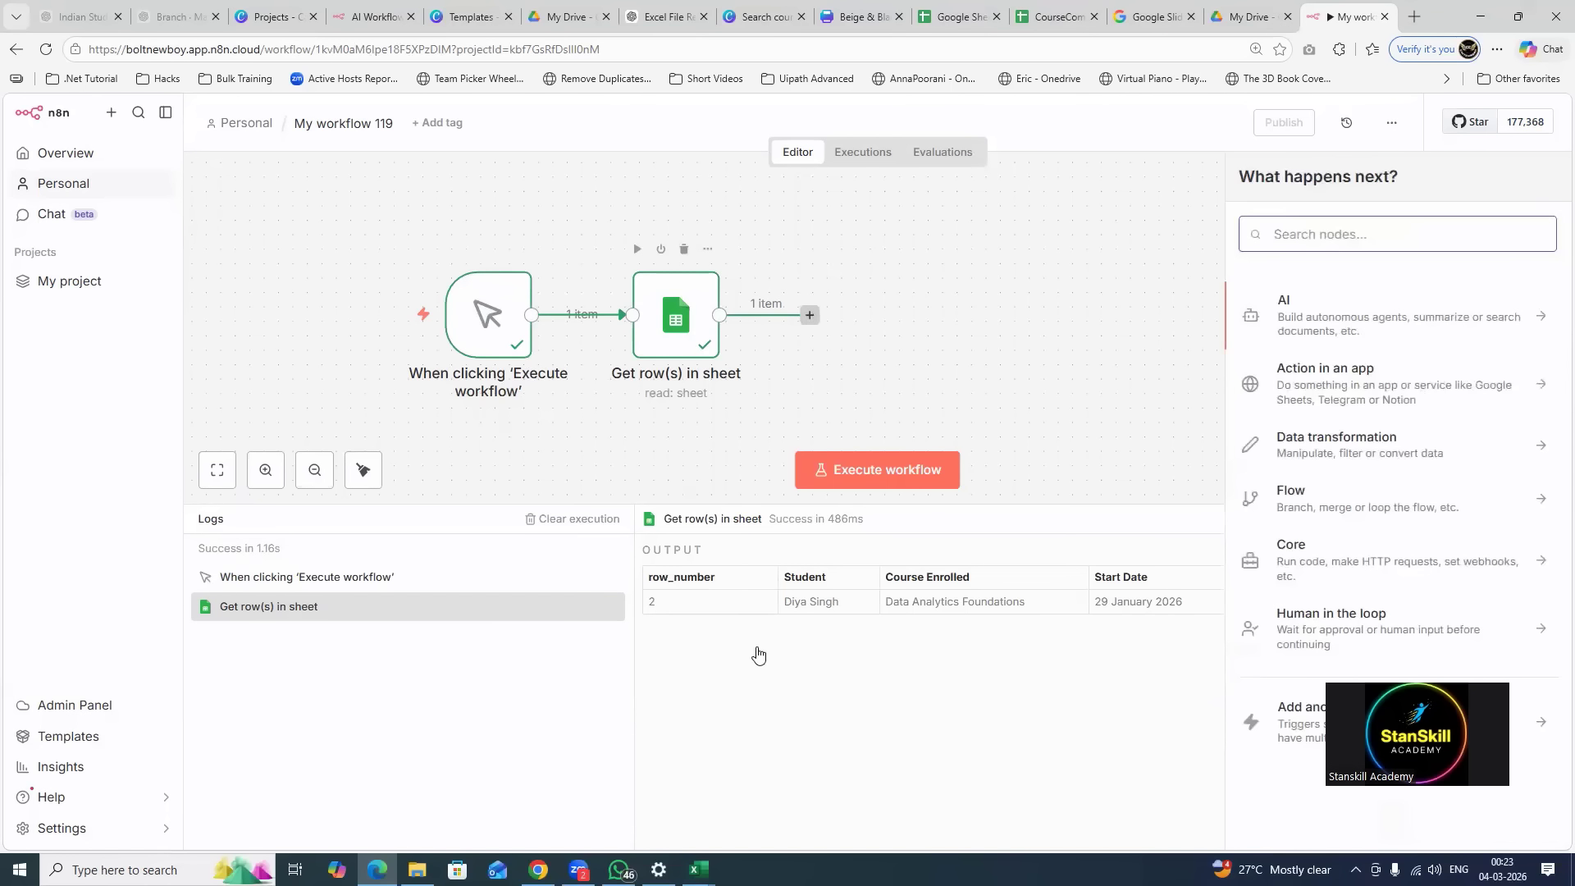
{"action": "type", "text": "COPY"}
{"action": "double_click", "coordinate": [1275, 233]}
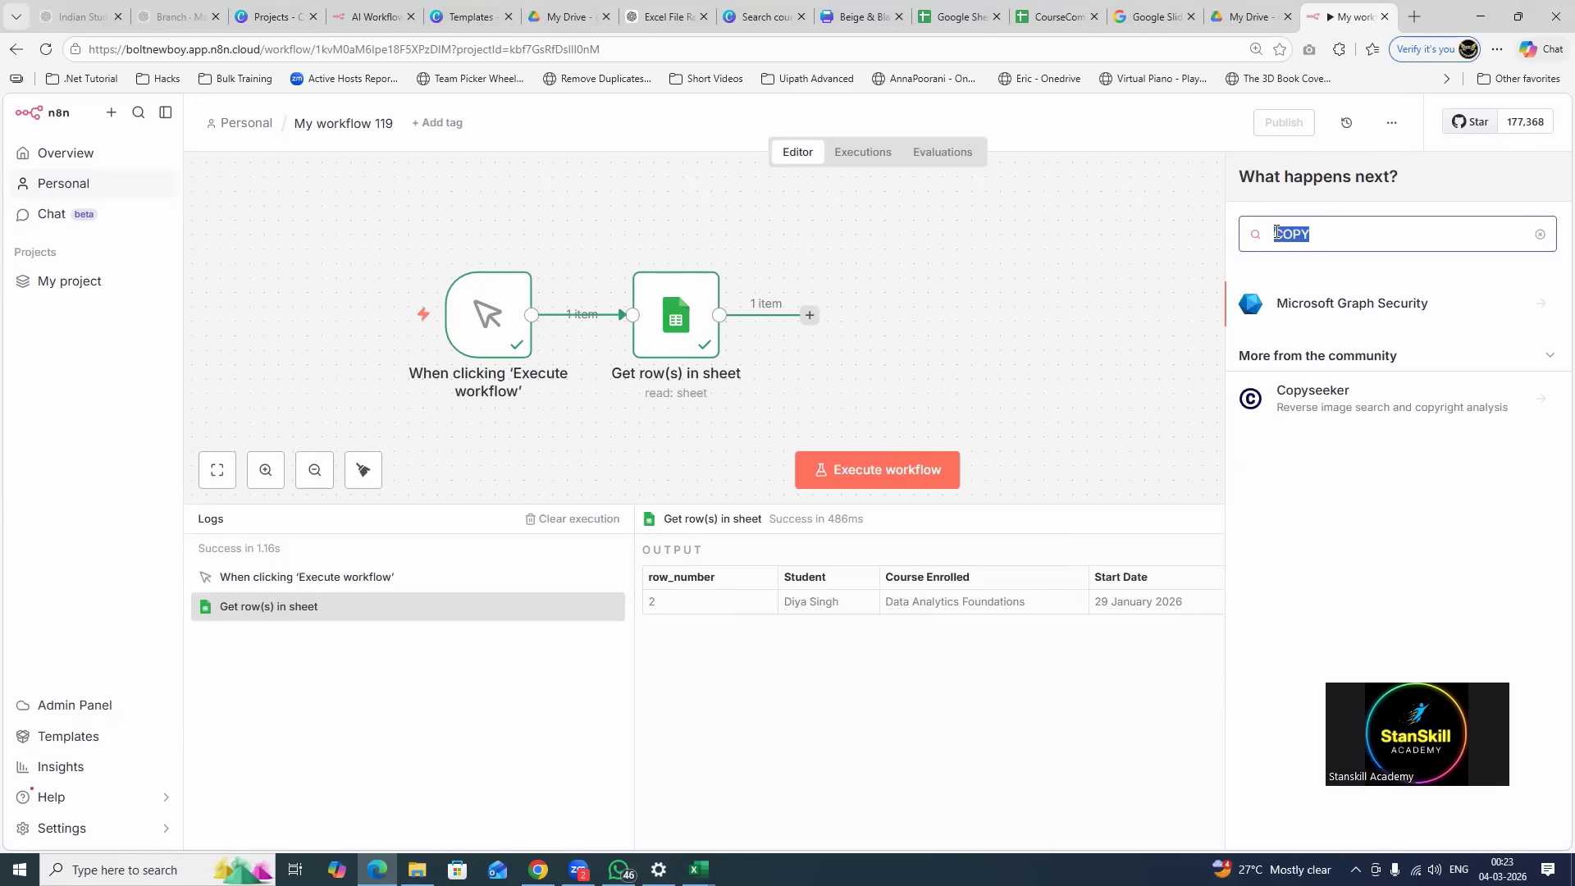
{"action": "type", "text": "GOOGLE"}
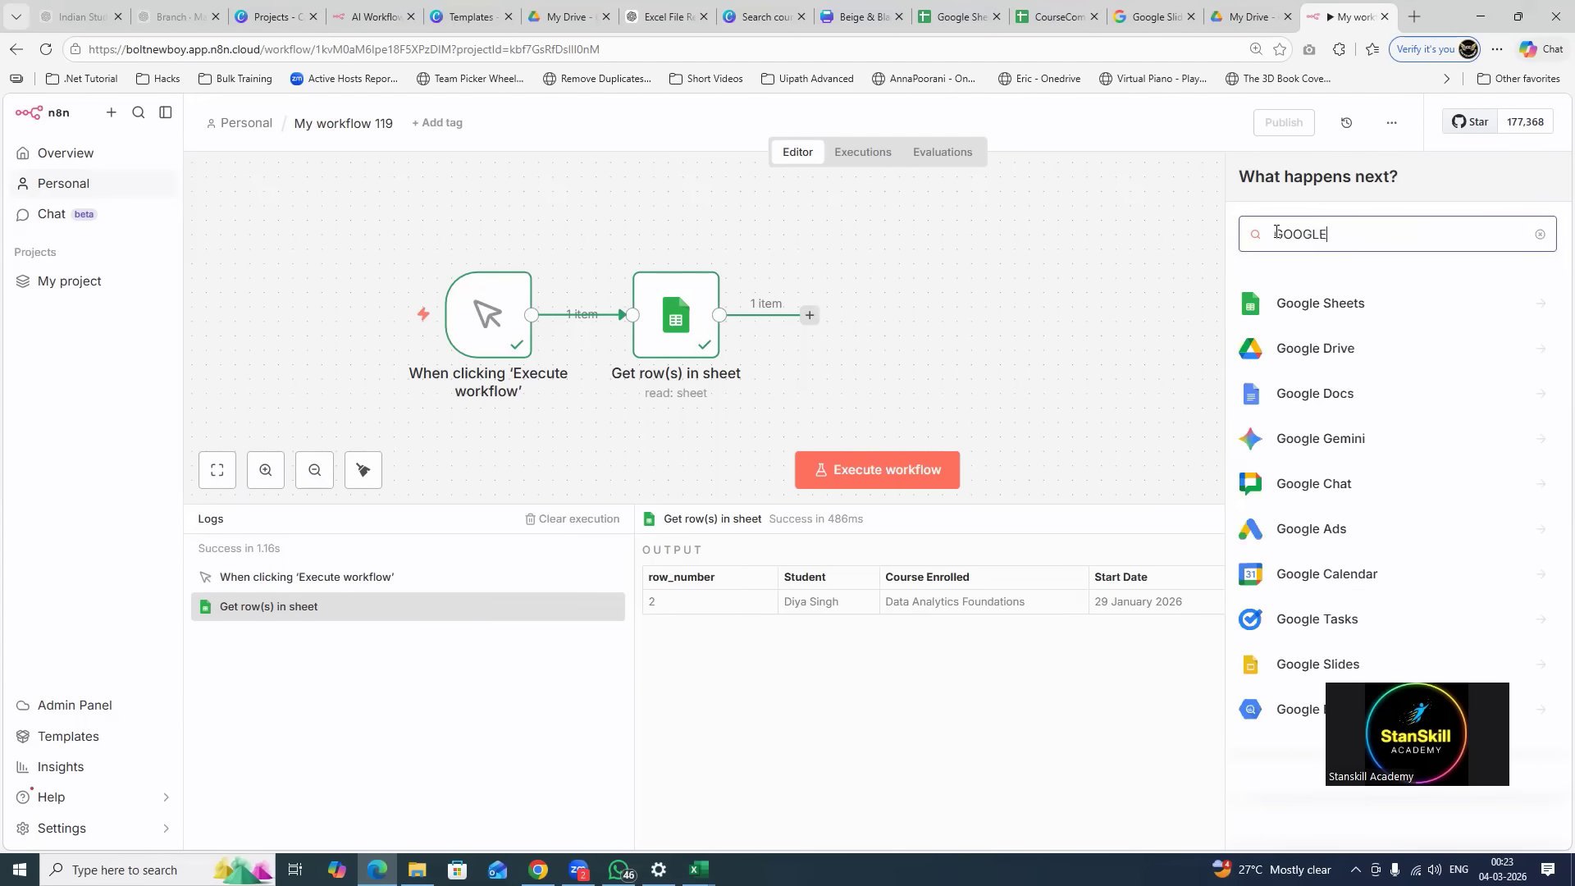
{"action": "type", "text": " DRI"}
{"action": "left_click", "coordinate": [1320, 304]}
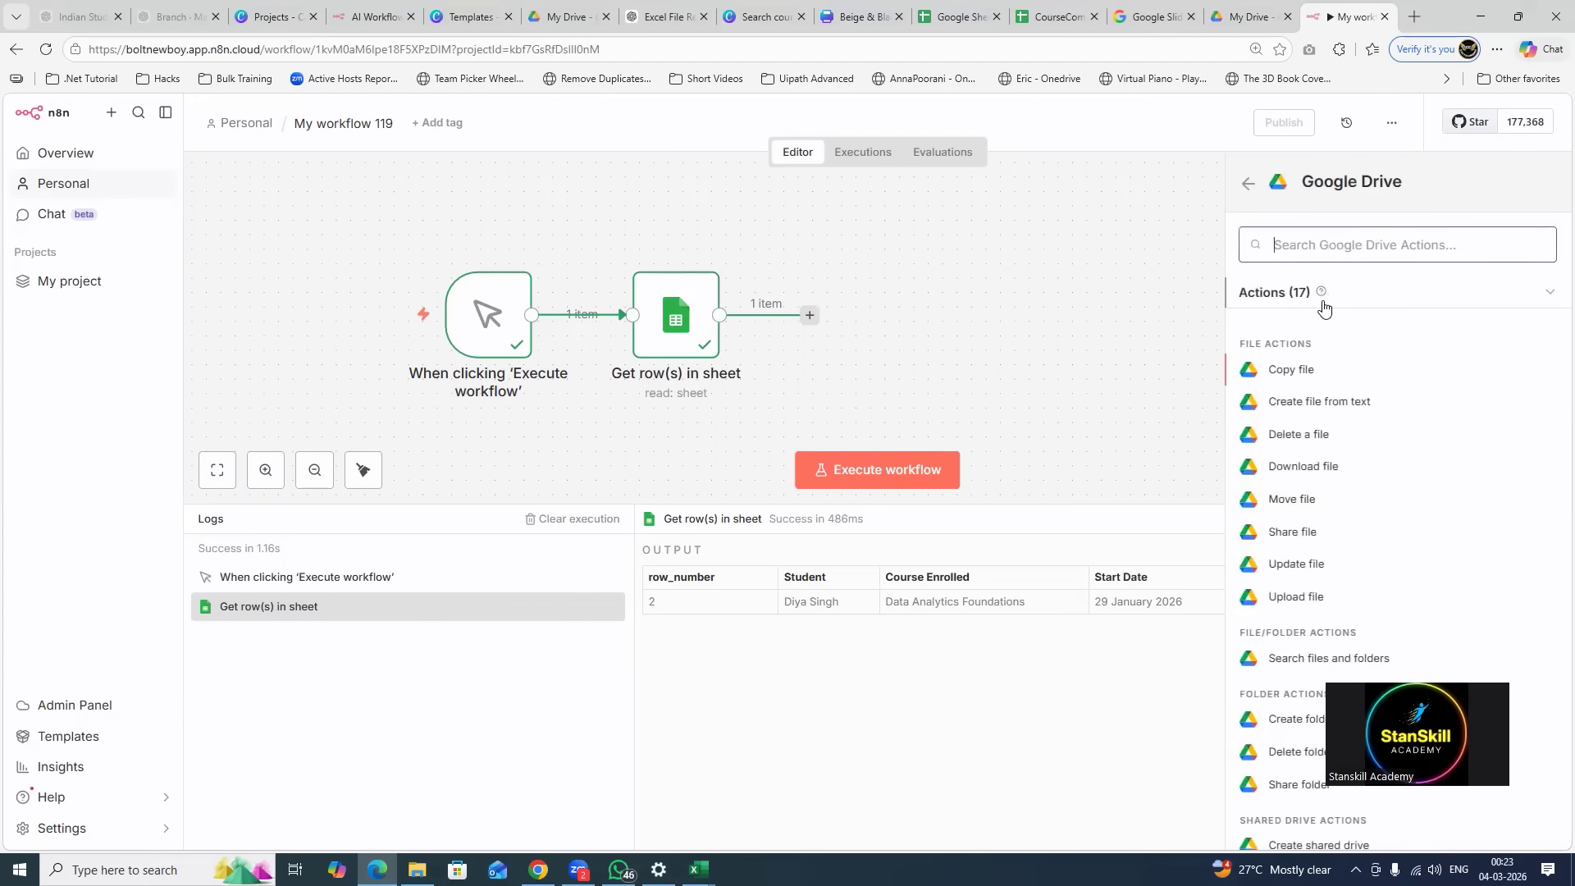
{"action": "left_click", "coordinate": [1284, 373]}
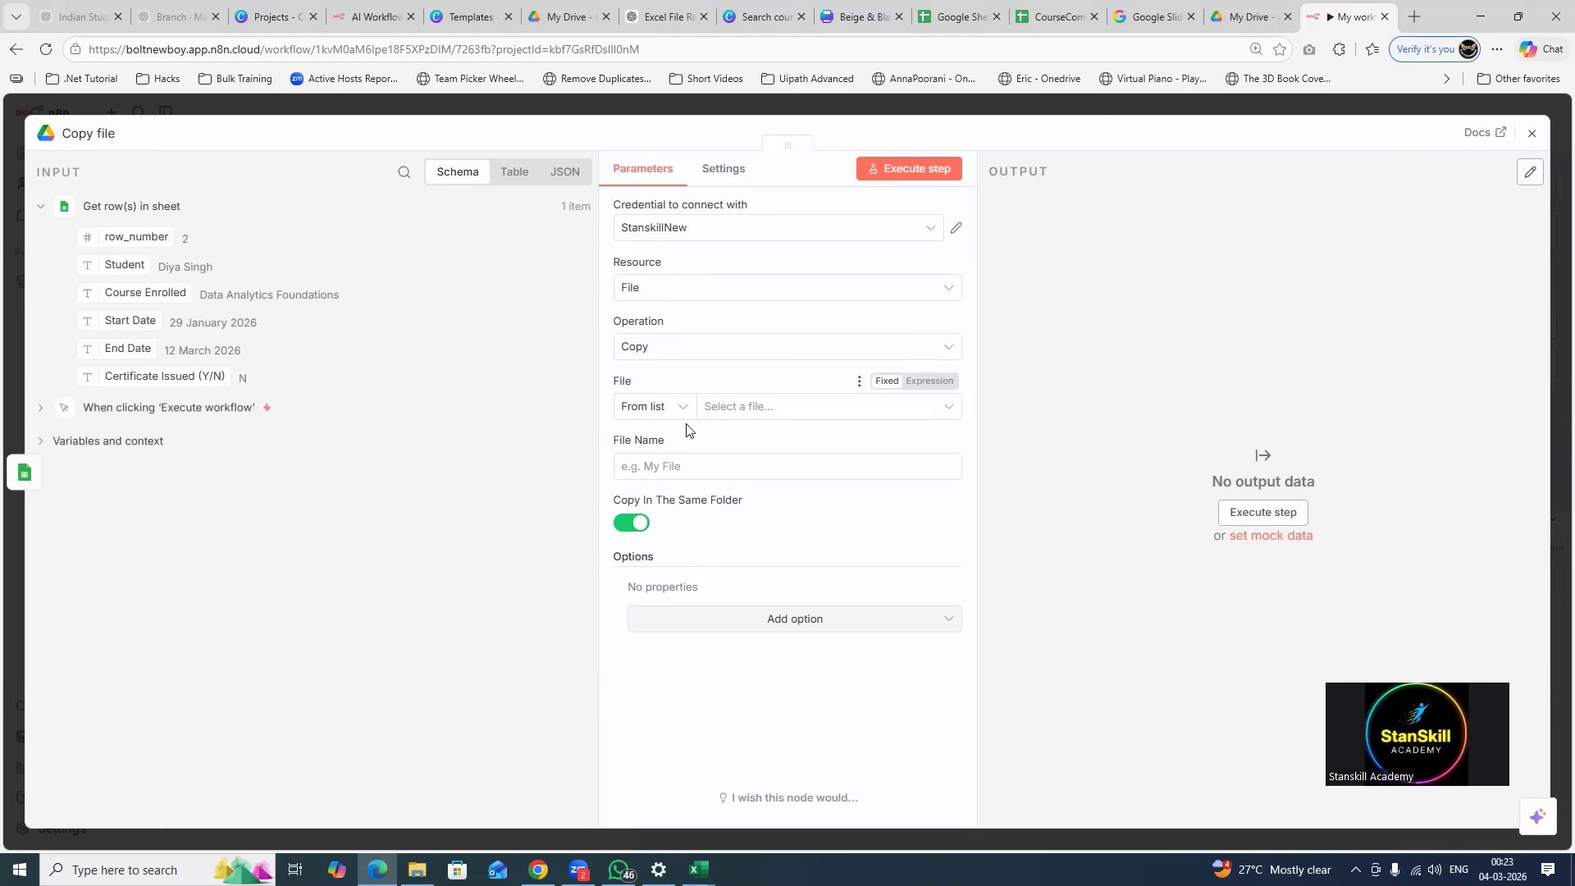
Step: Search the Copy file step's File list for TEMPLATE, then close the list
{"action": "left_click", "coordinate": [739, 414]}
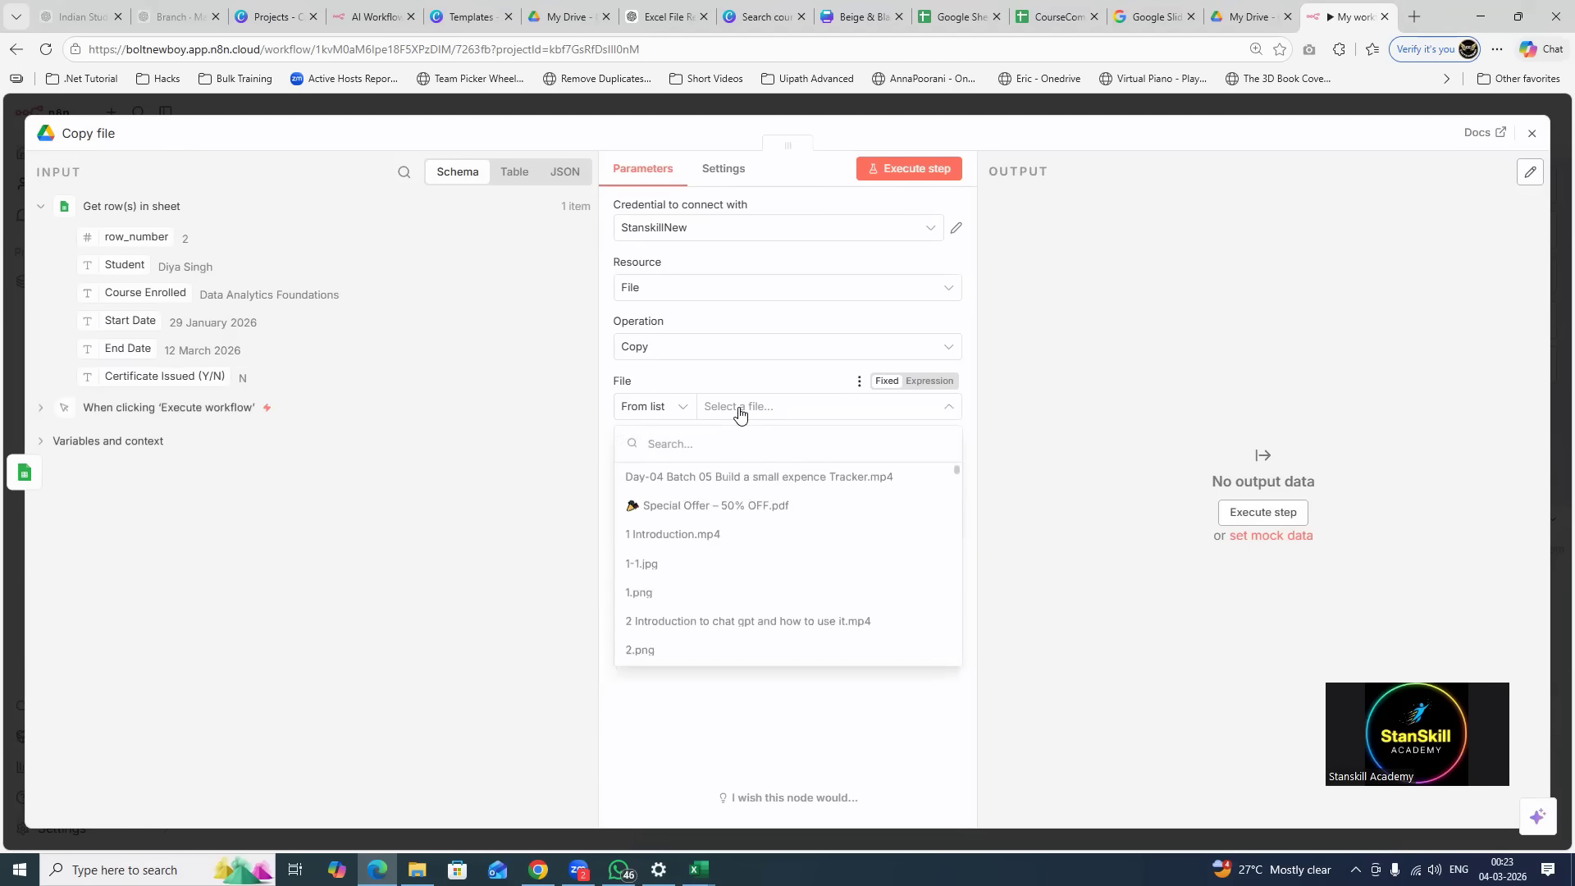
{"action": "type", "text": "TEMPLATE"}
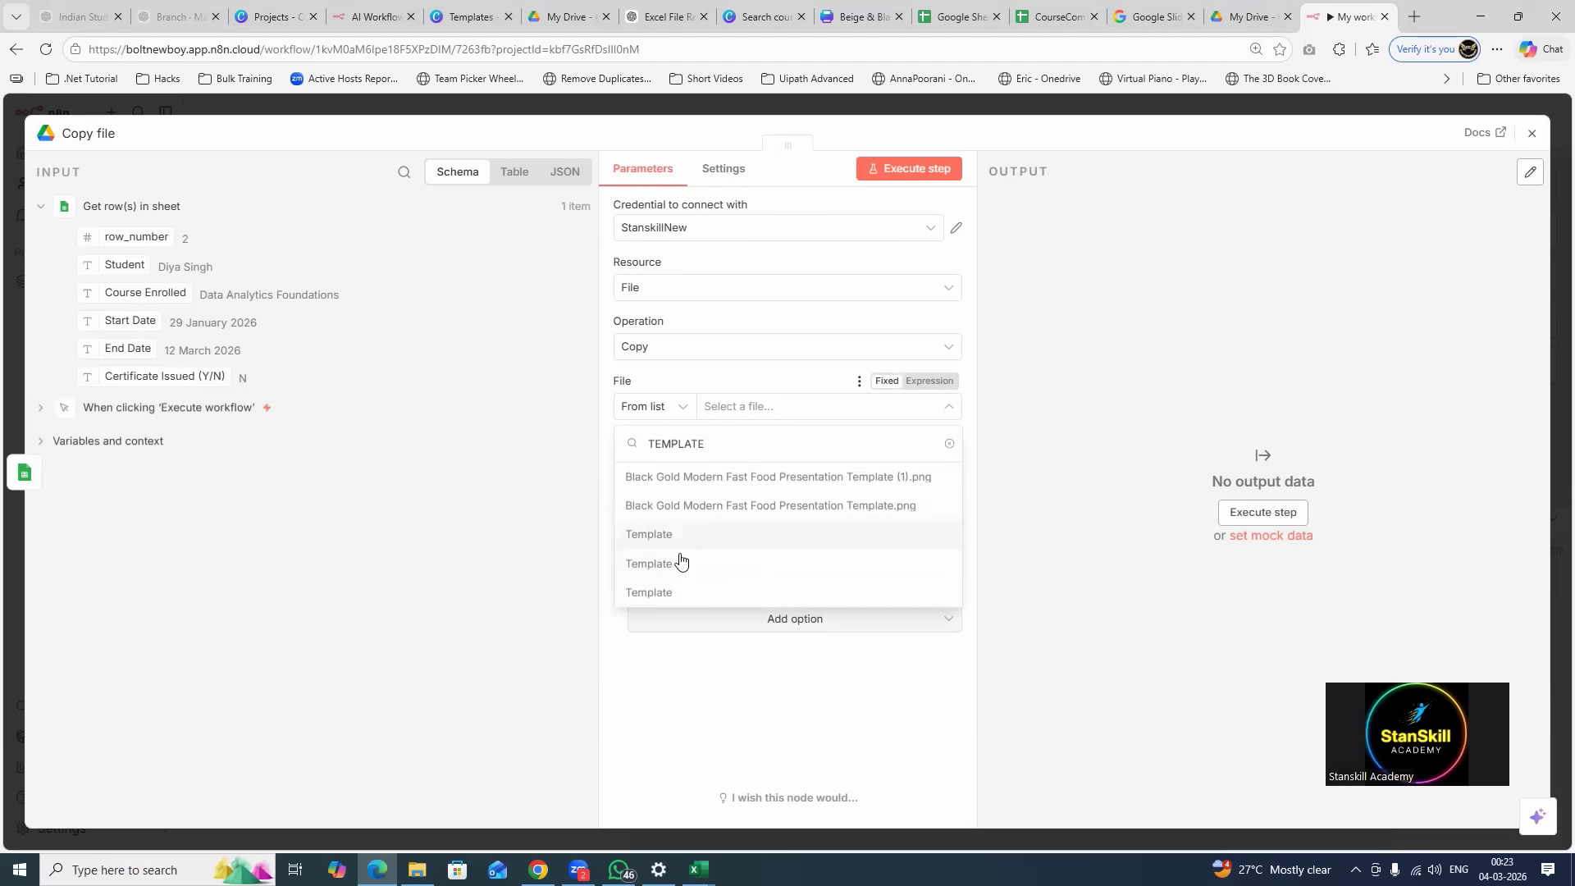
{"action": "left_click", "coordinate": [1190, 310]}
Step: In Drive's Bulk_Certificate folder, rename the Template file to Certificate_Template by adding the prefix 'Certificate_'
{"action": "left_click", "coordinate": [1258, 18]}
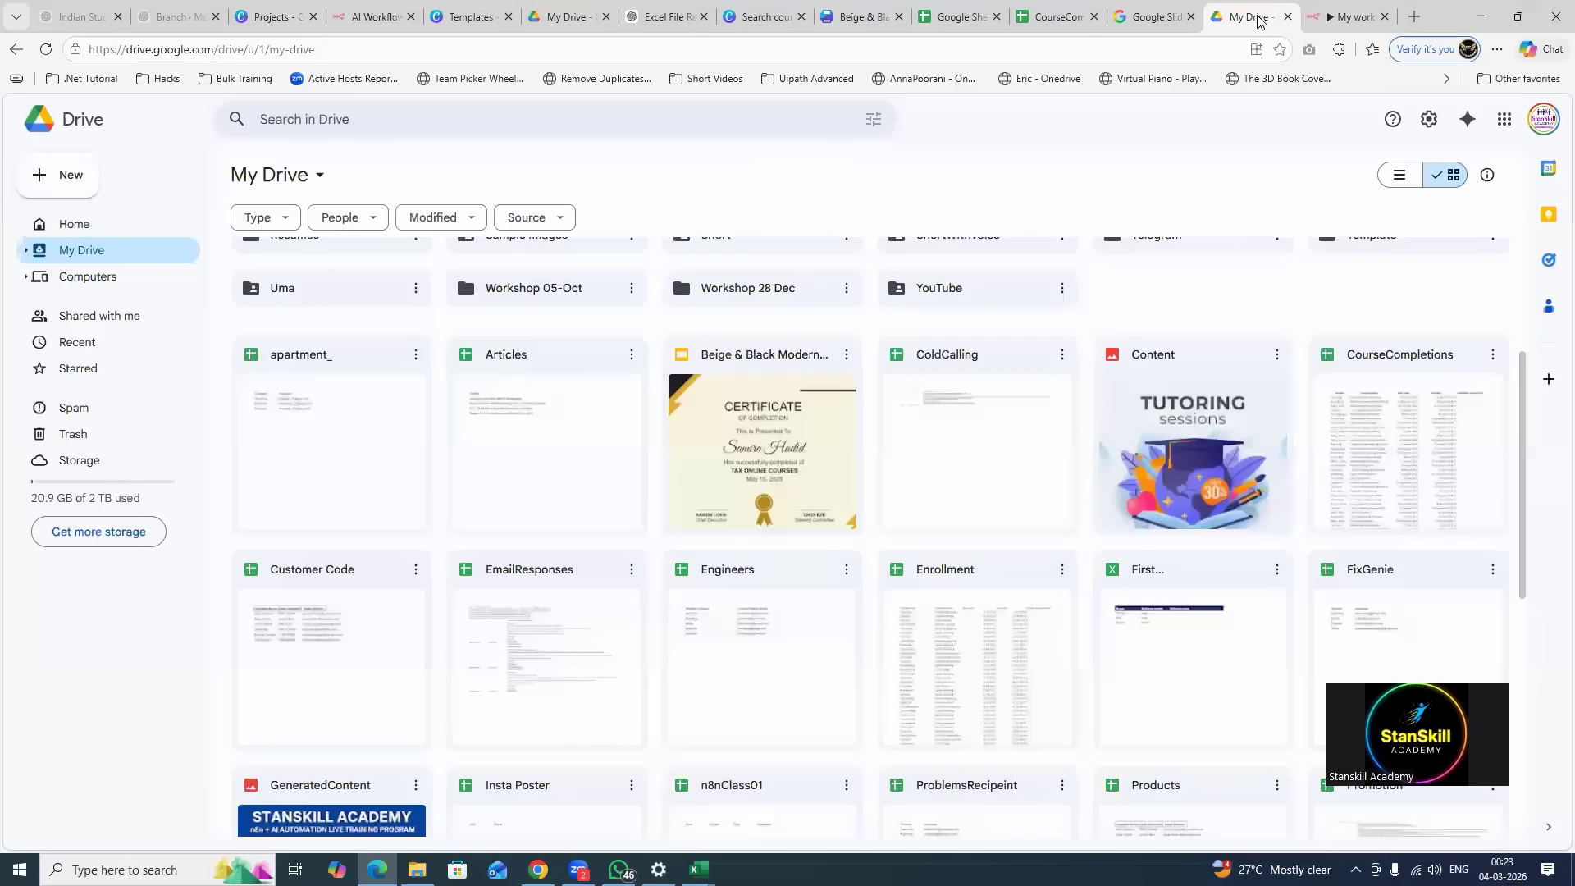
{"action": "scroll", "coordinate": [902, 488], "scroll_direction": "up", "scroll_amount": 3}
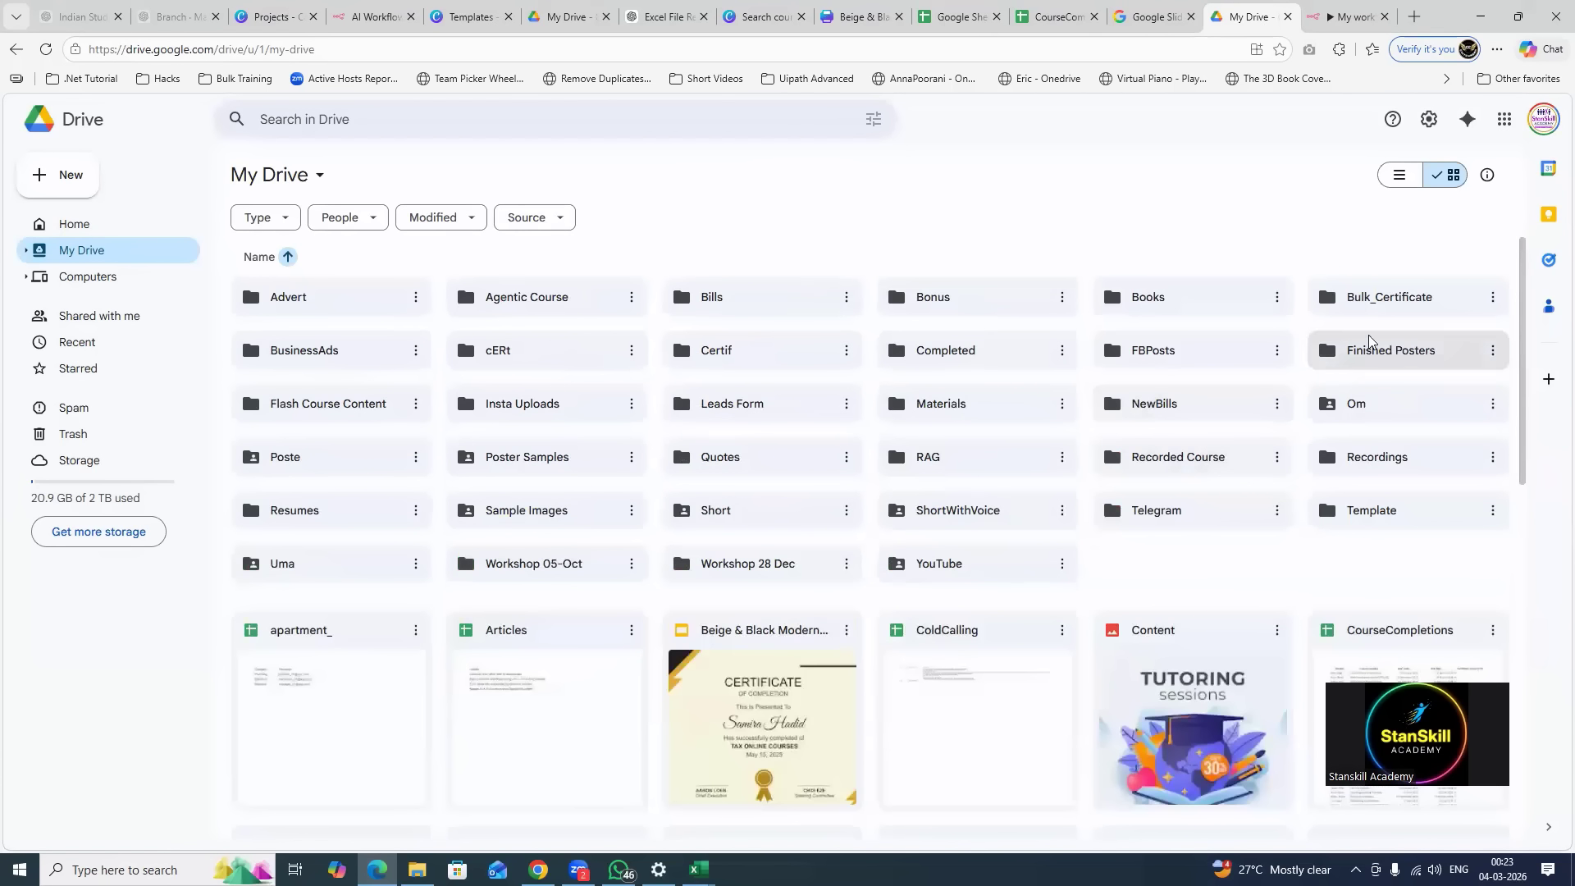
{"action": "double_click", "coordinate": [1372, 304]}
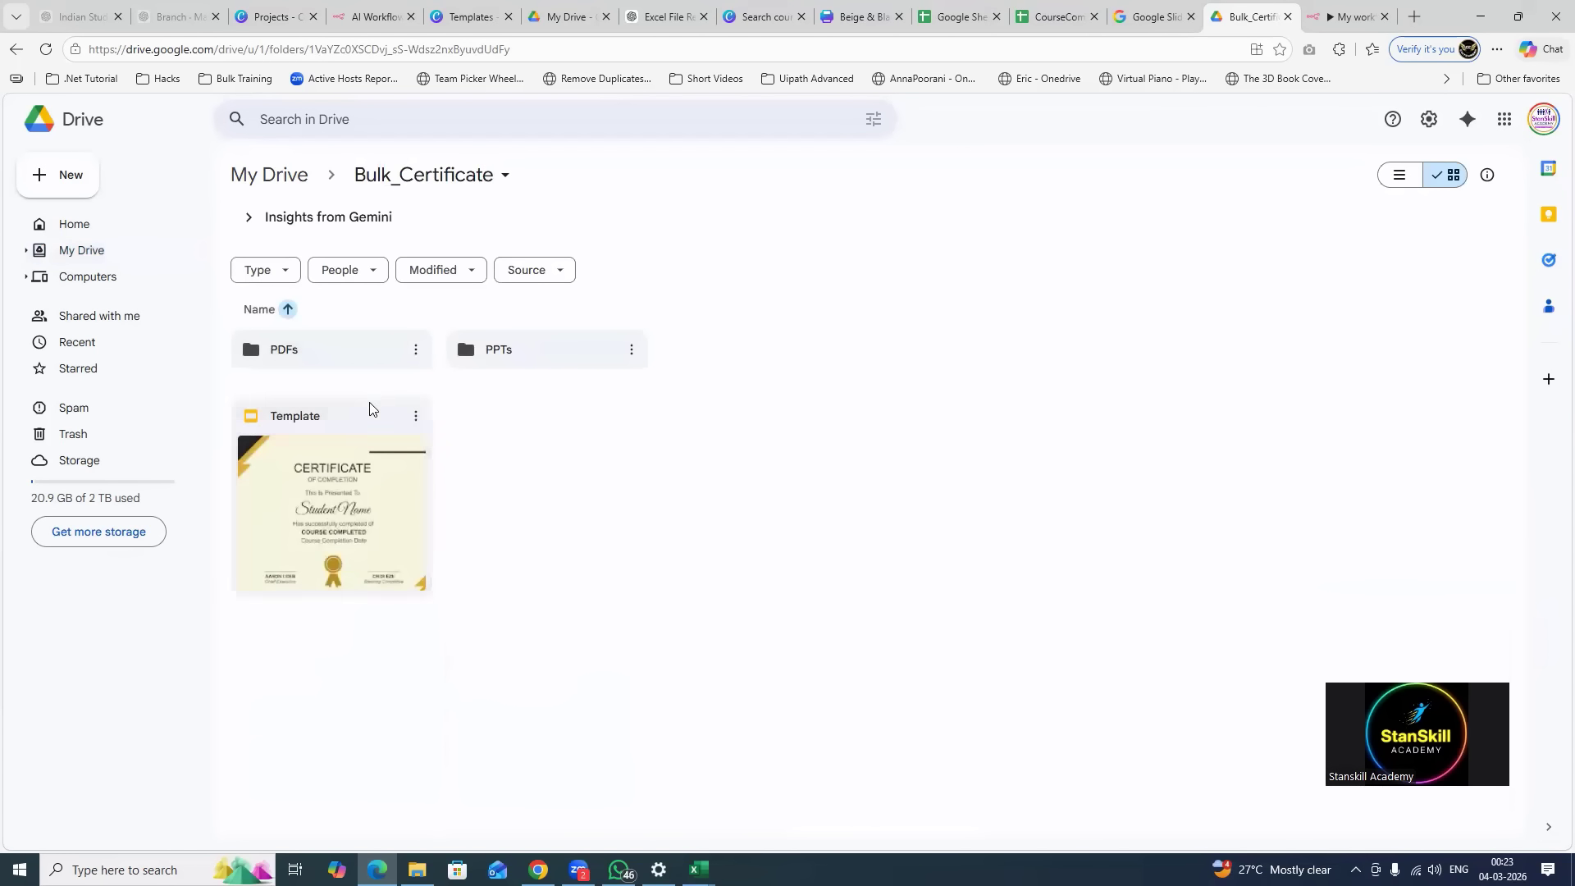
{"action": "left_click", "coordinate": [369, 408]}
{"action": "right_click", "coordinate": [371, 411]}
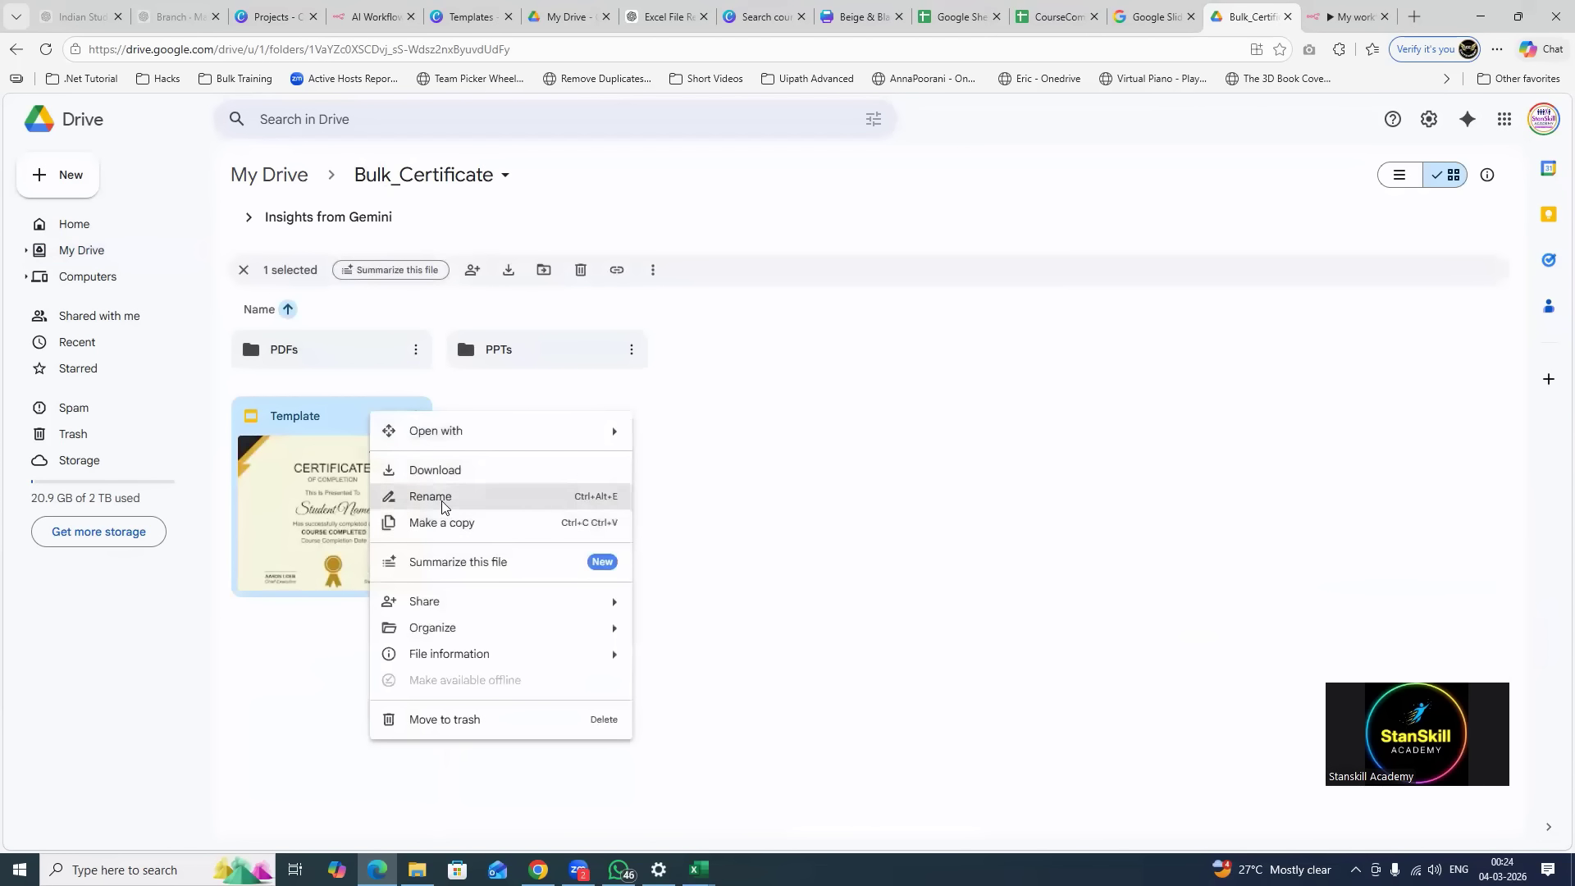
{"action": "left_click", "coordinate": [443, 497]}
{"action": "key", "text": "Home"}
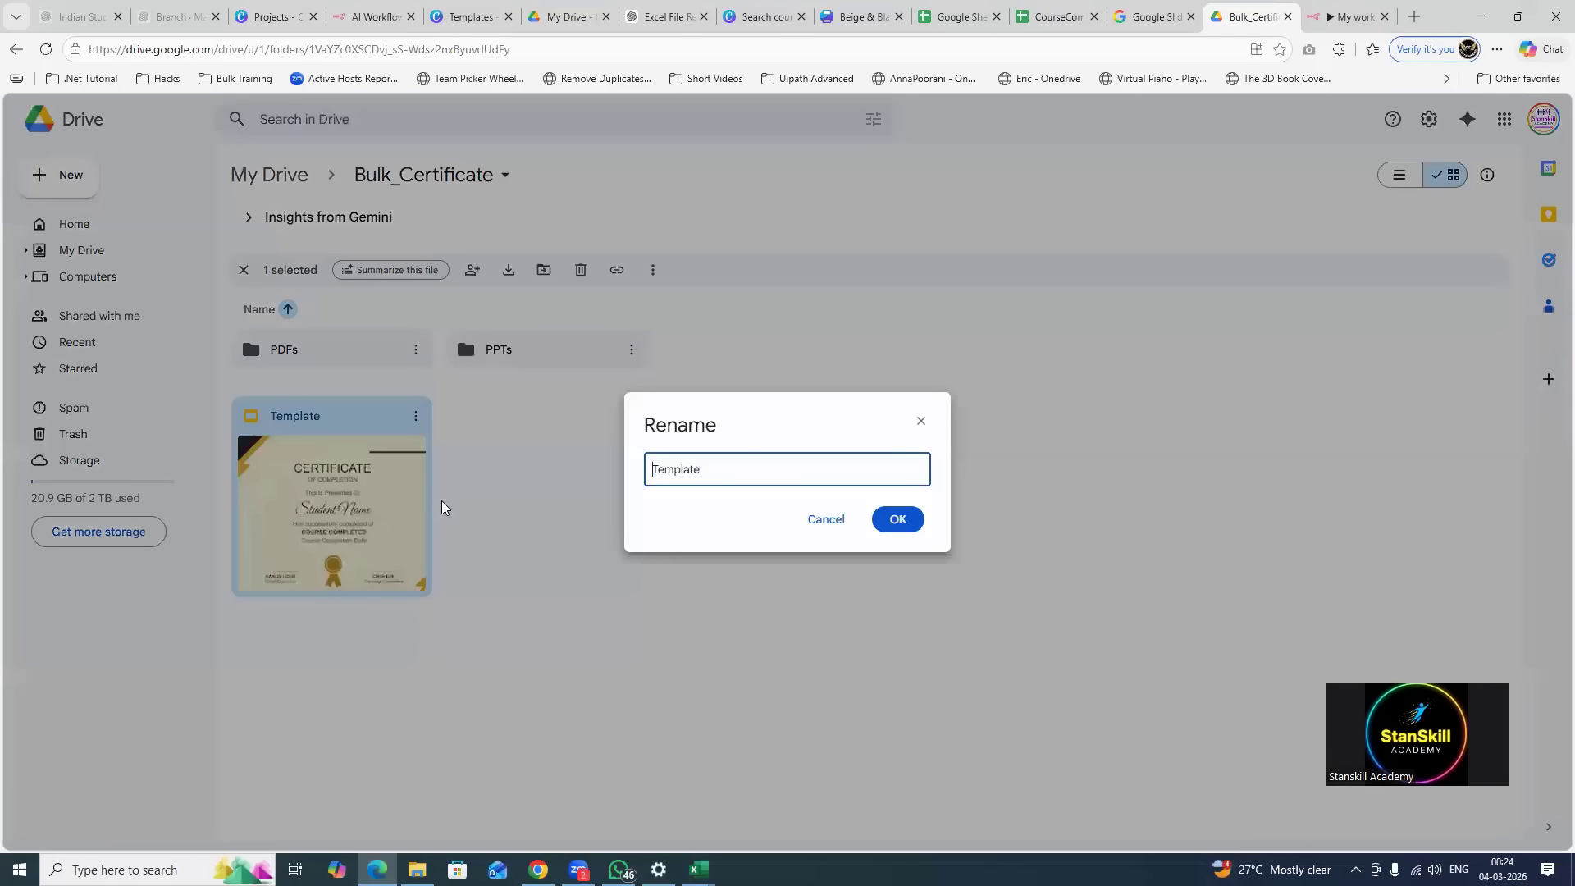
{"action": "type", "text": "cER"}
{"action": "key", "text": "BackSpace"}
{"action": "key", "text": "BackSpace"}
{"action": "key", "text": "BackSpace"}
{"action": "key", "text": "Caps_Lock"}
{"action": "type", "text": "Certificate"}
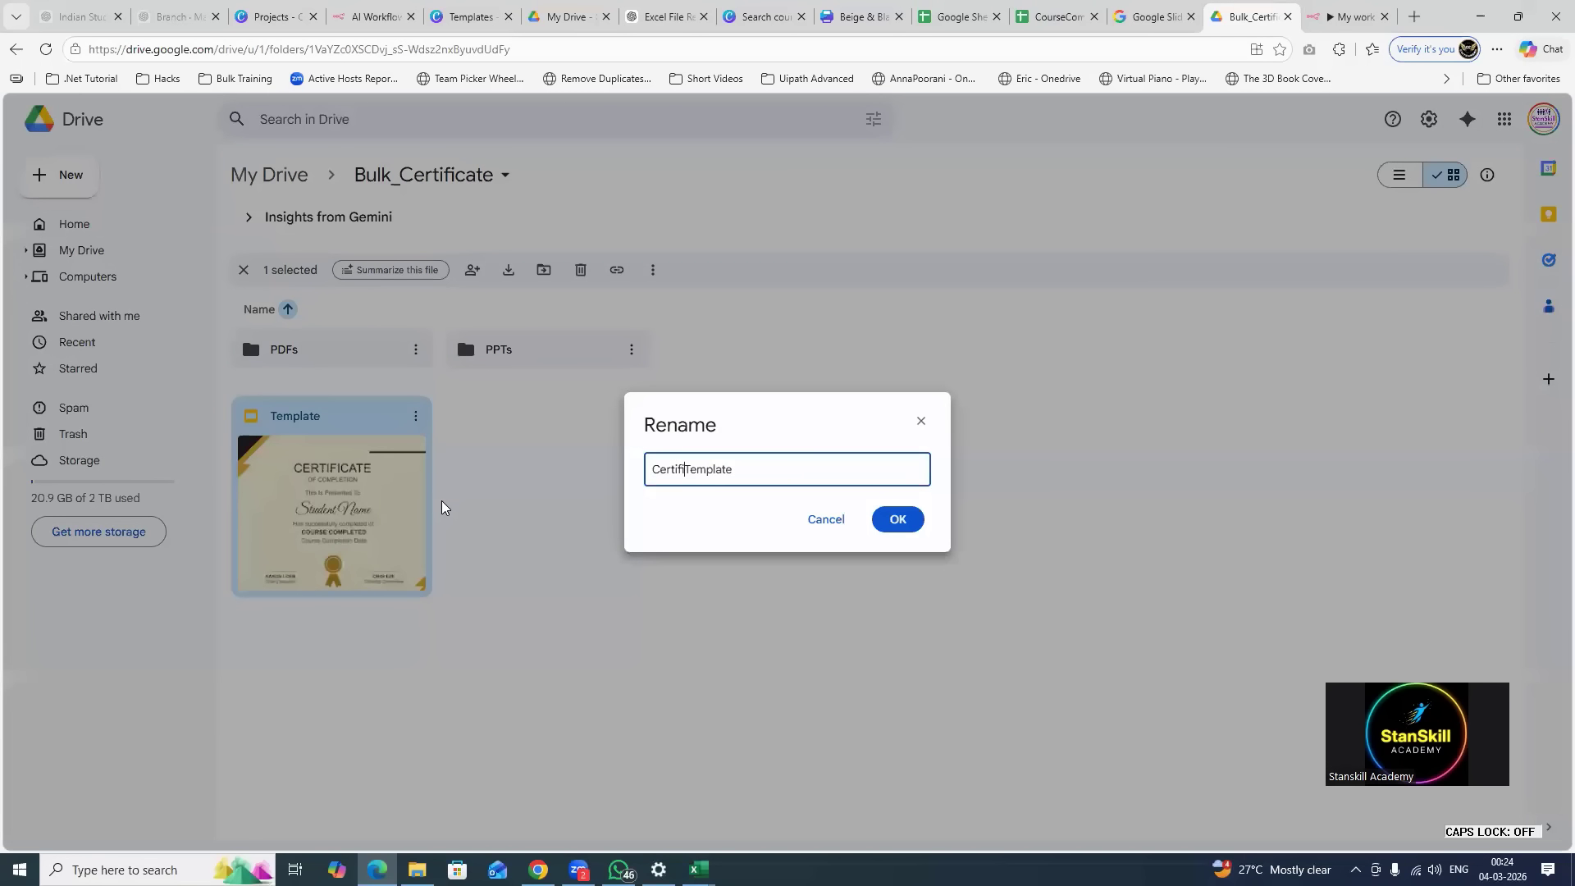
{"action": "type", "text": "_"}
{"action": "key", "text": "Return"}
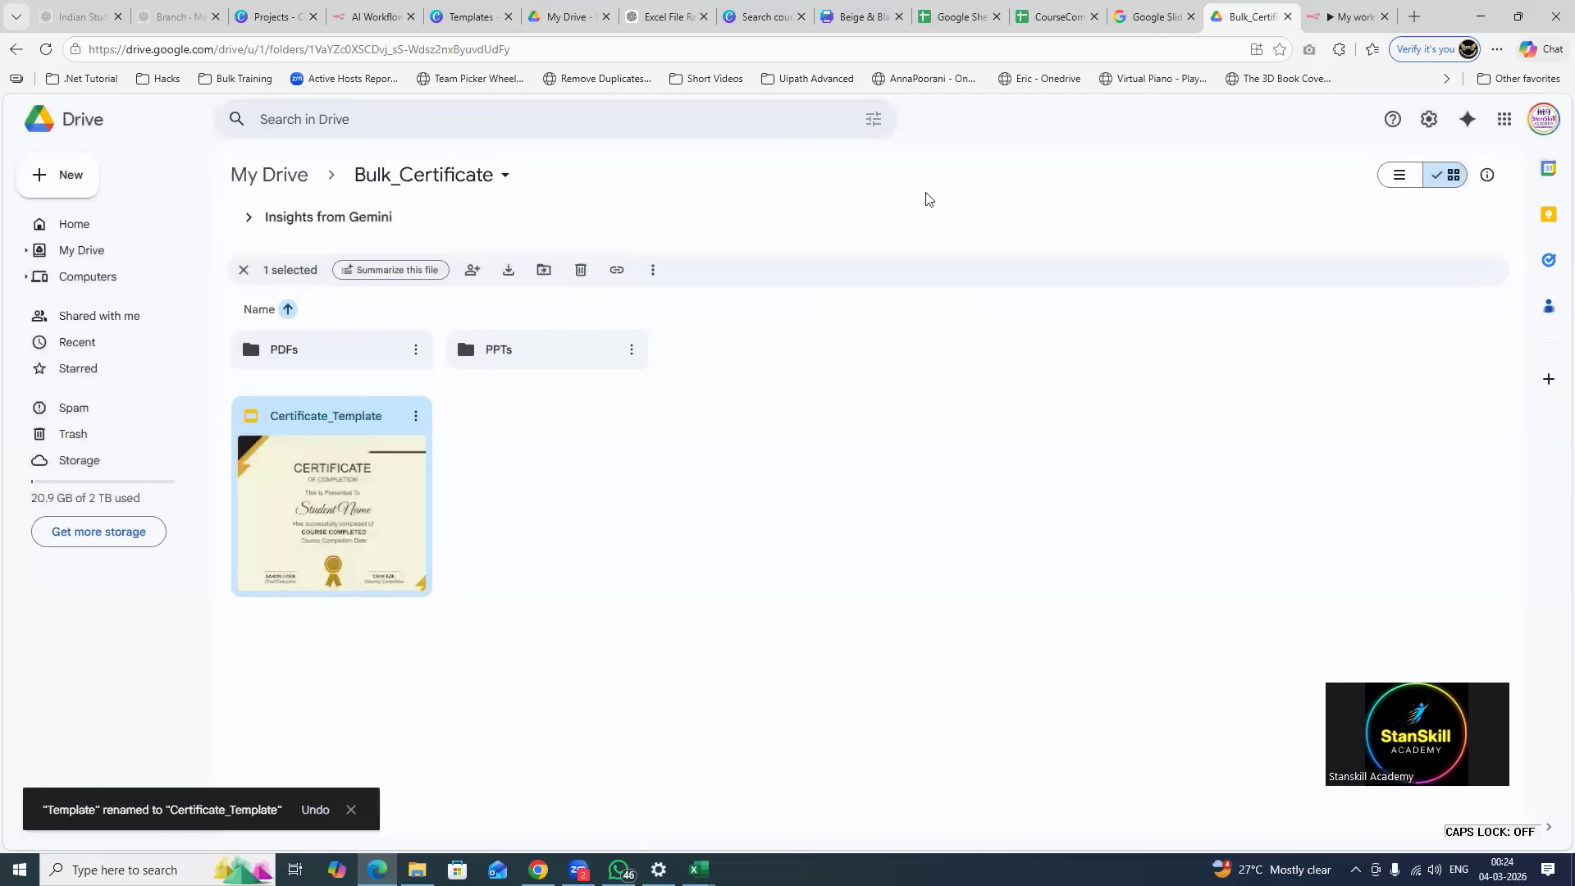
Step: Search the File list for 'certificate' and pick Certificate_Template as the file to copy
{"action": "left_click", "coordinate": [1352, 16]}
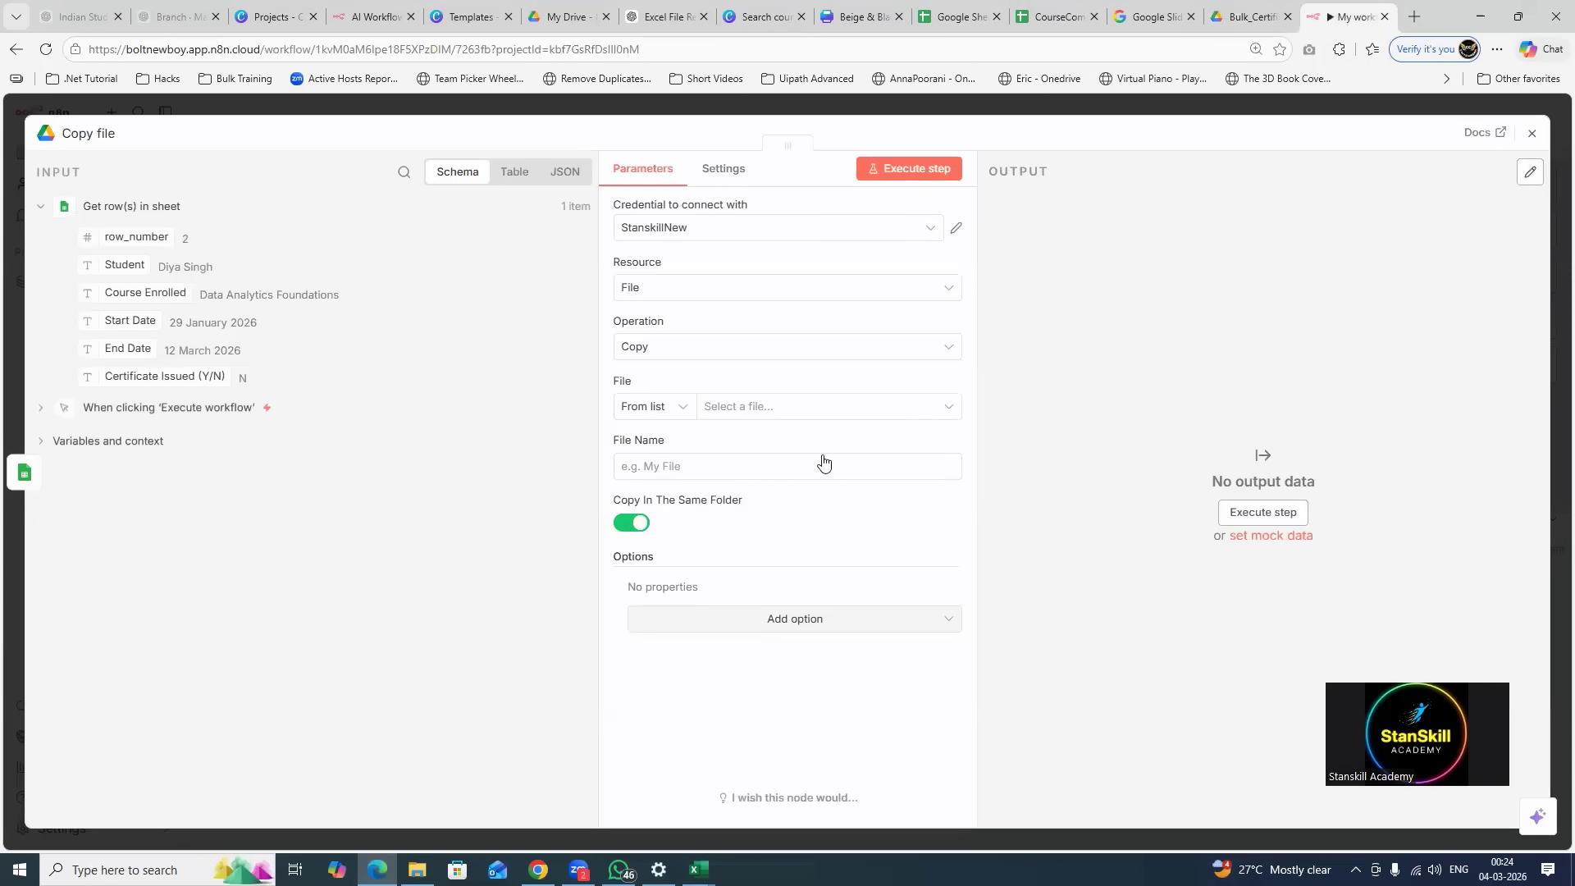
{"action": "left_click", "coordinate": [759, 407]}
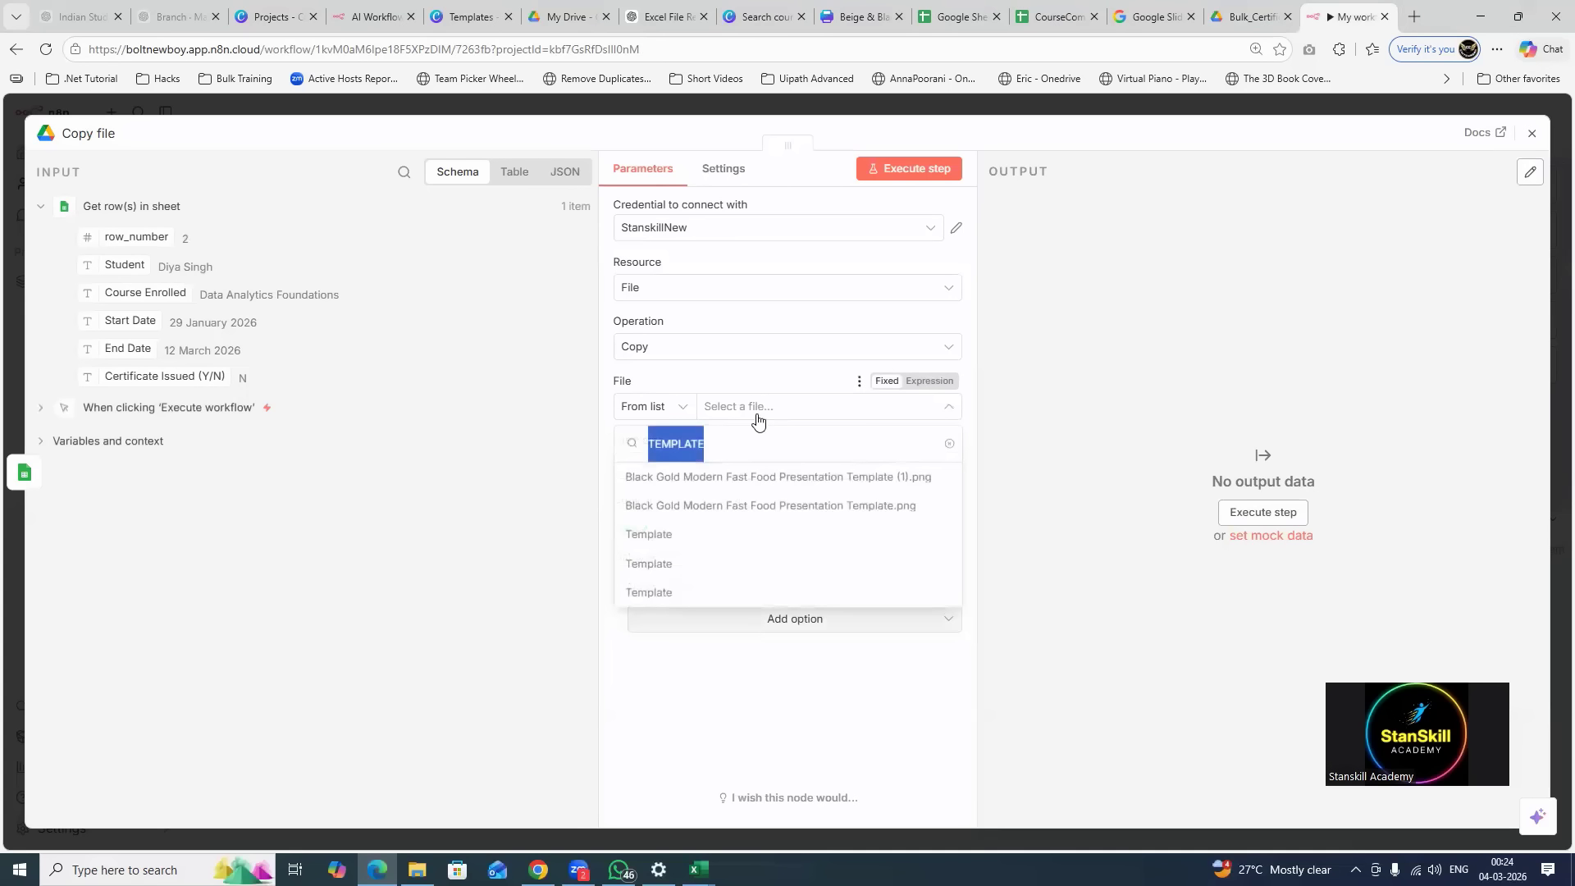
{"action": "type", "text": "cert"}
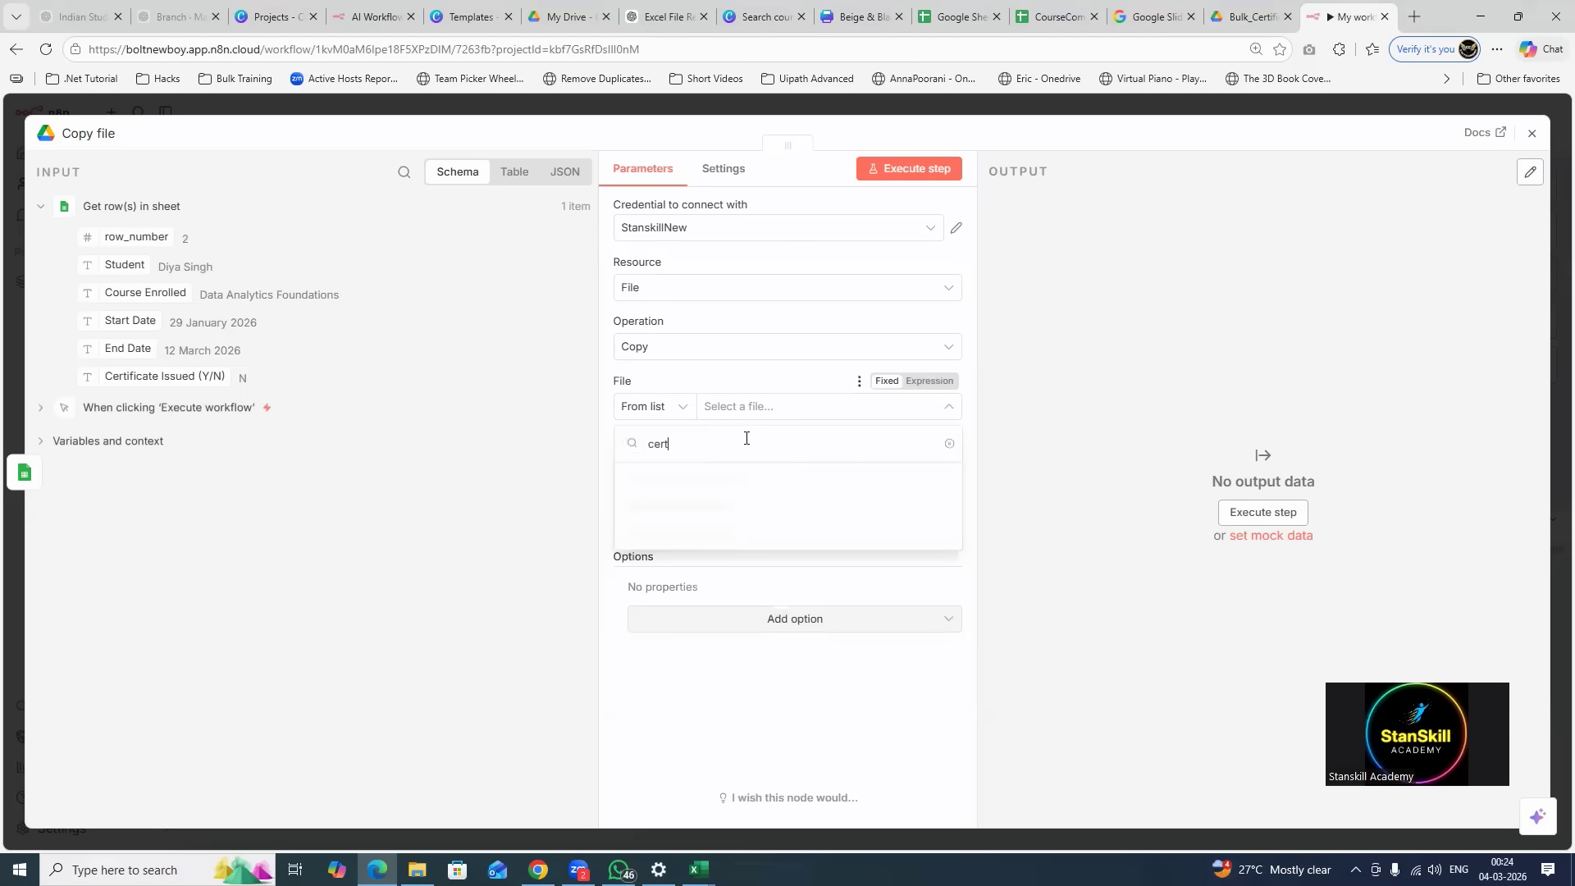
{"action": "type", "text": "ificate"}
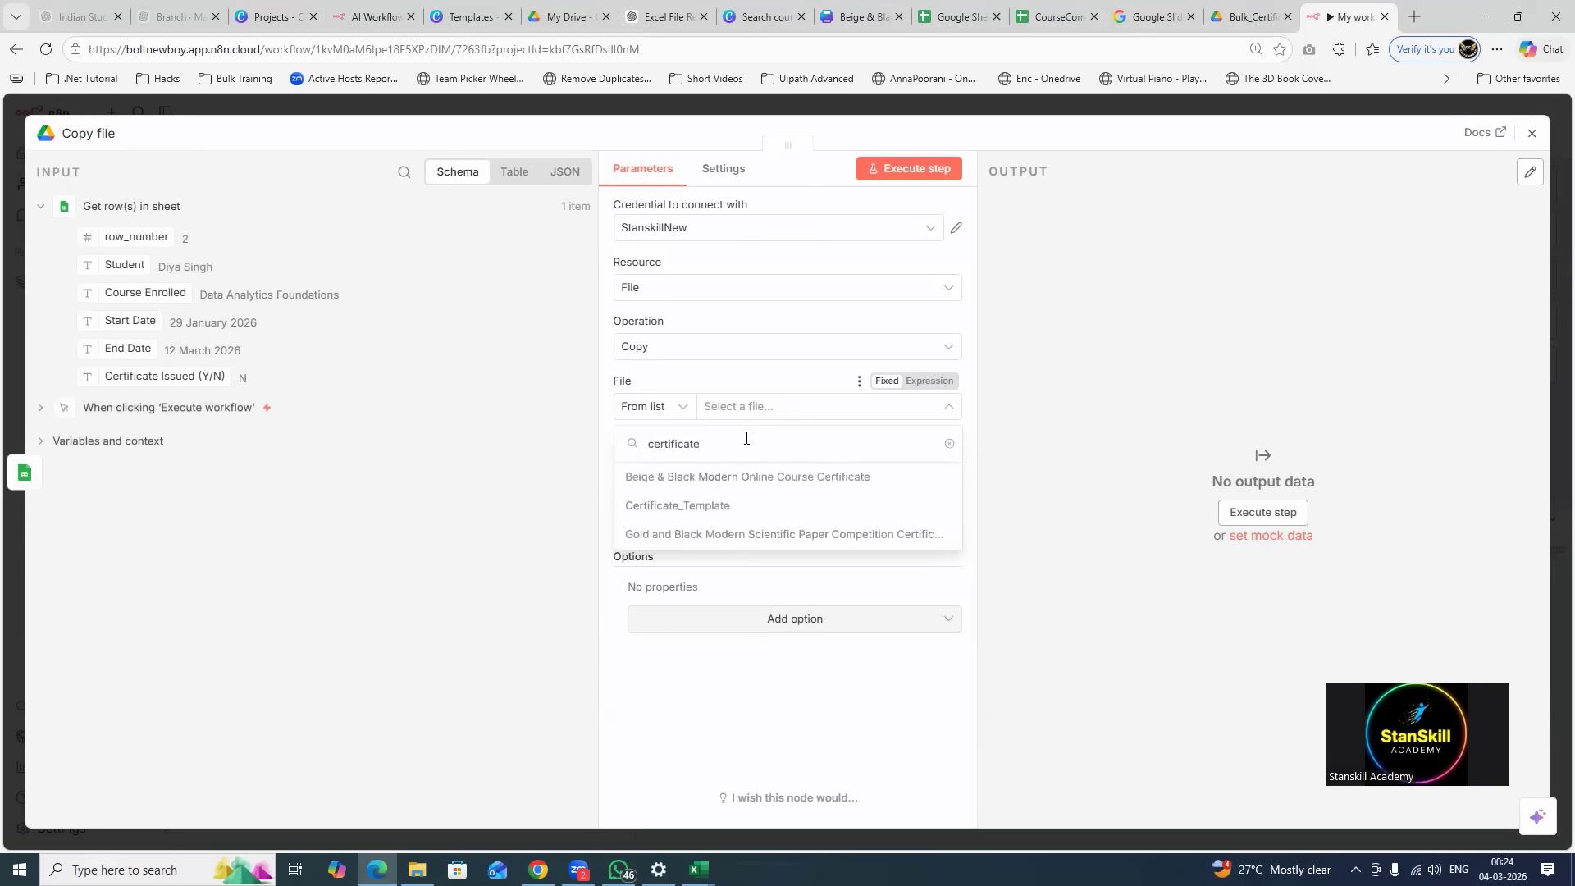
{"action": "left_click", "coordinate": [673, 506]}
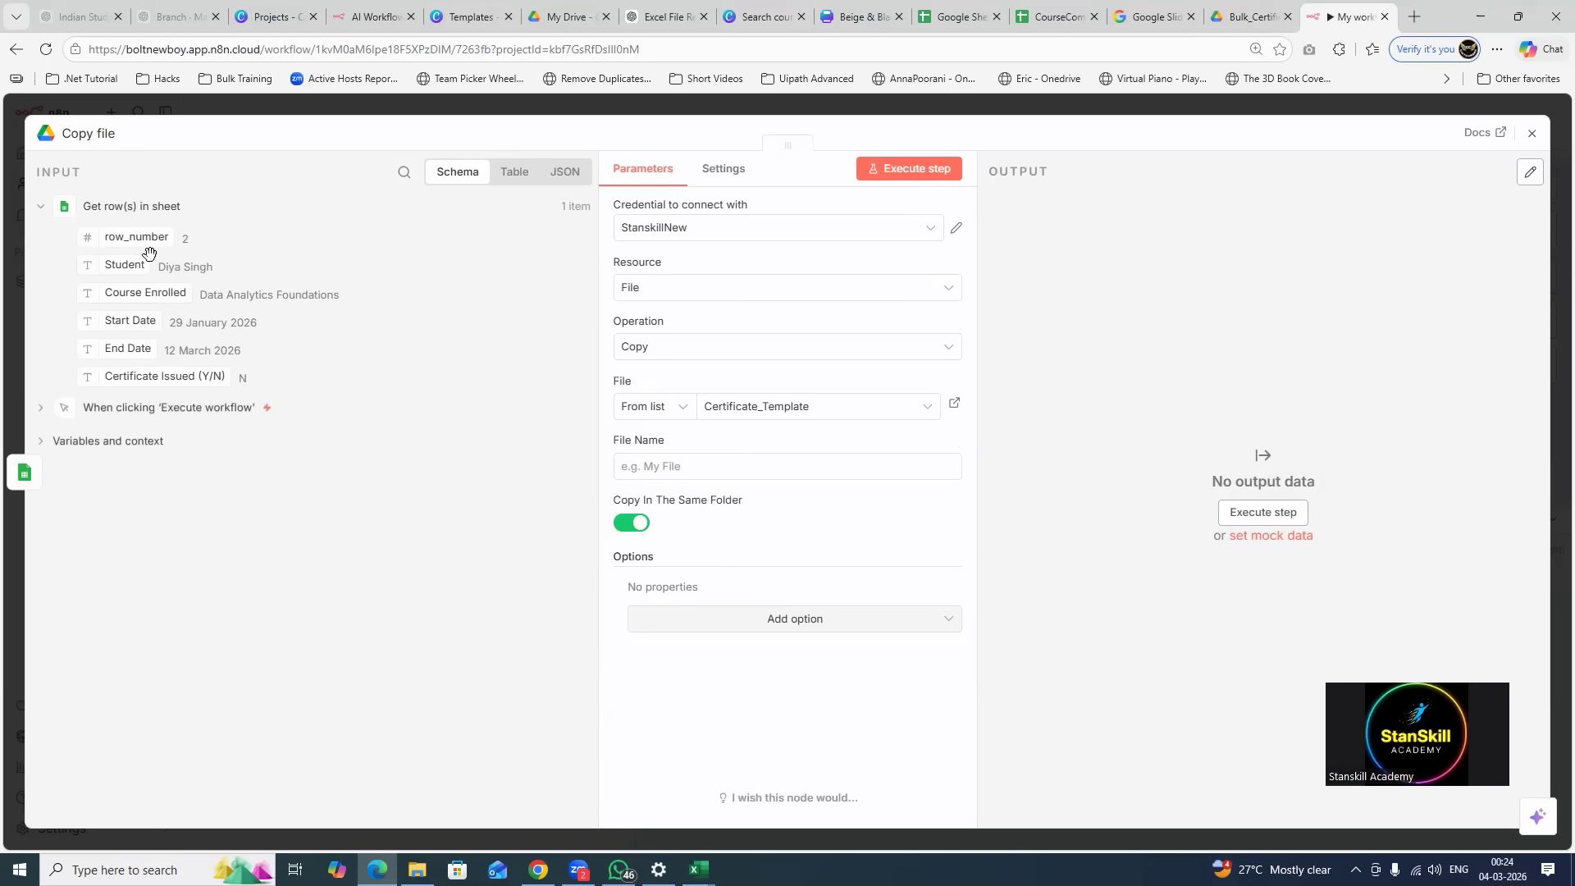
Step: Set the copy's File Name to the expression {{ $json.row_number }}.pptx
{"action": "left_click_drag", "start_coordinate": [137, 237], "coordinate": [648, 463]}
{"action": "left_click", "coordinate": [808, 465]}
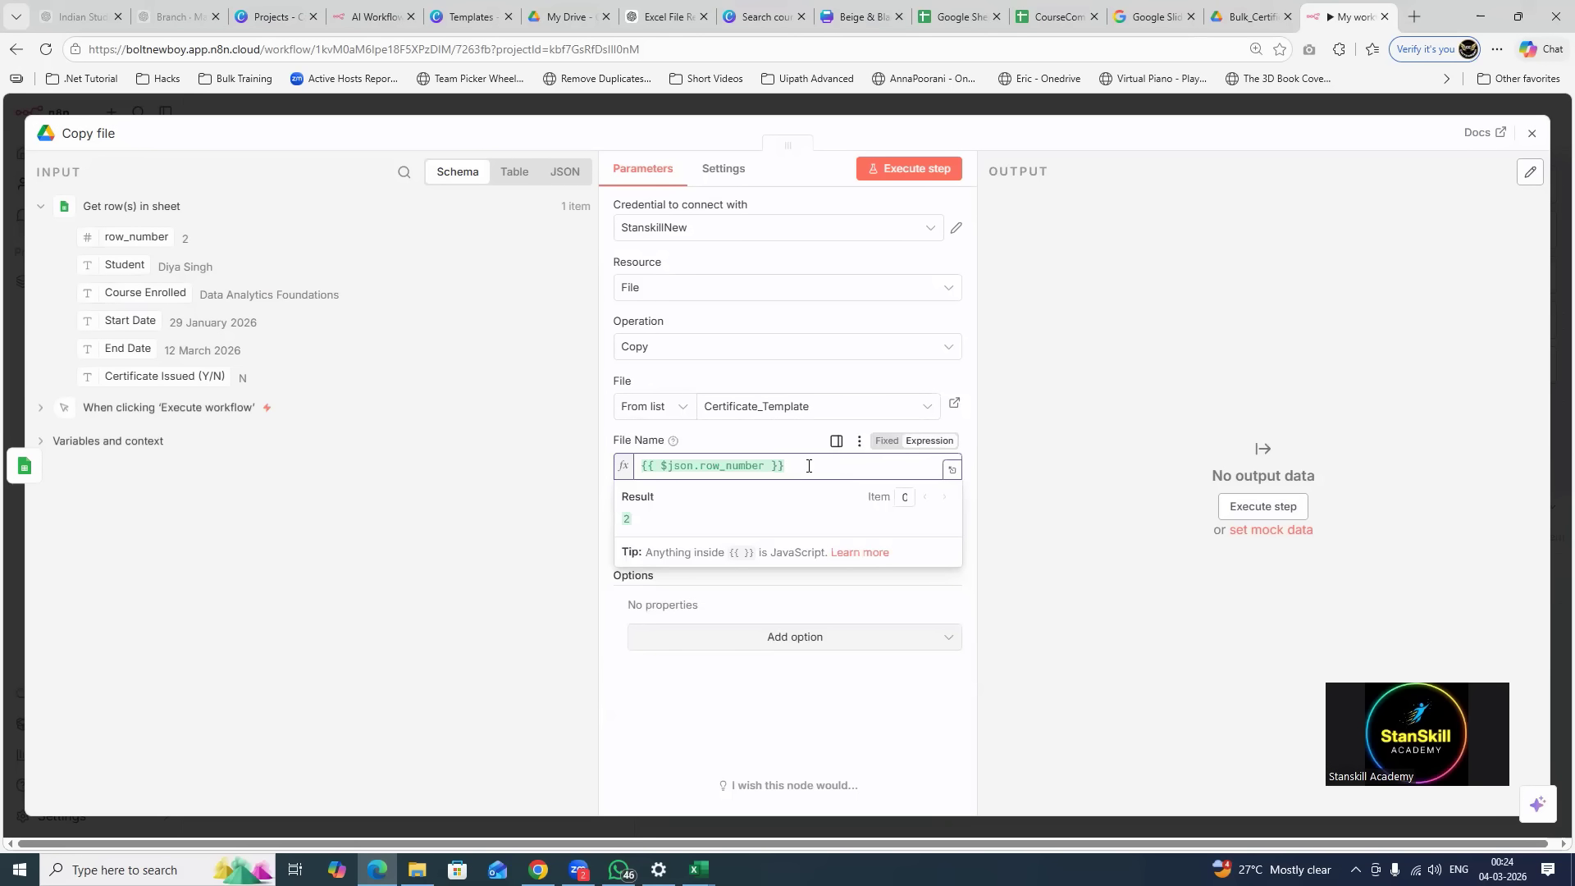
{"action": "type", "text": ".pptx"}
{"action": "left_click", "coordinate": [756, 718]}
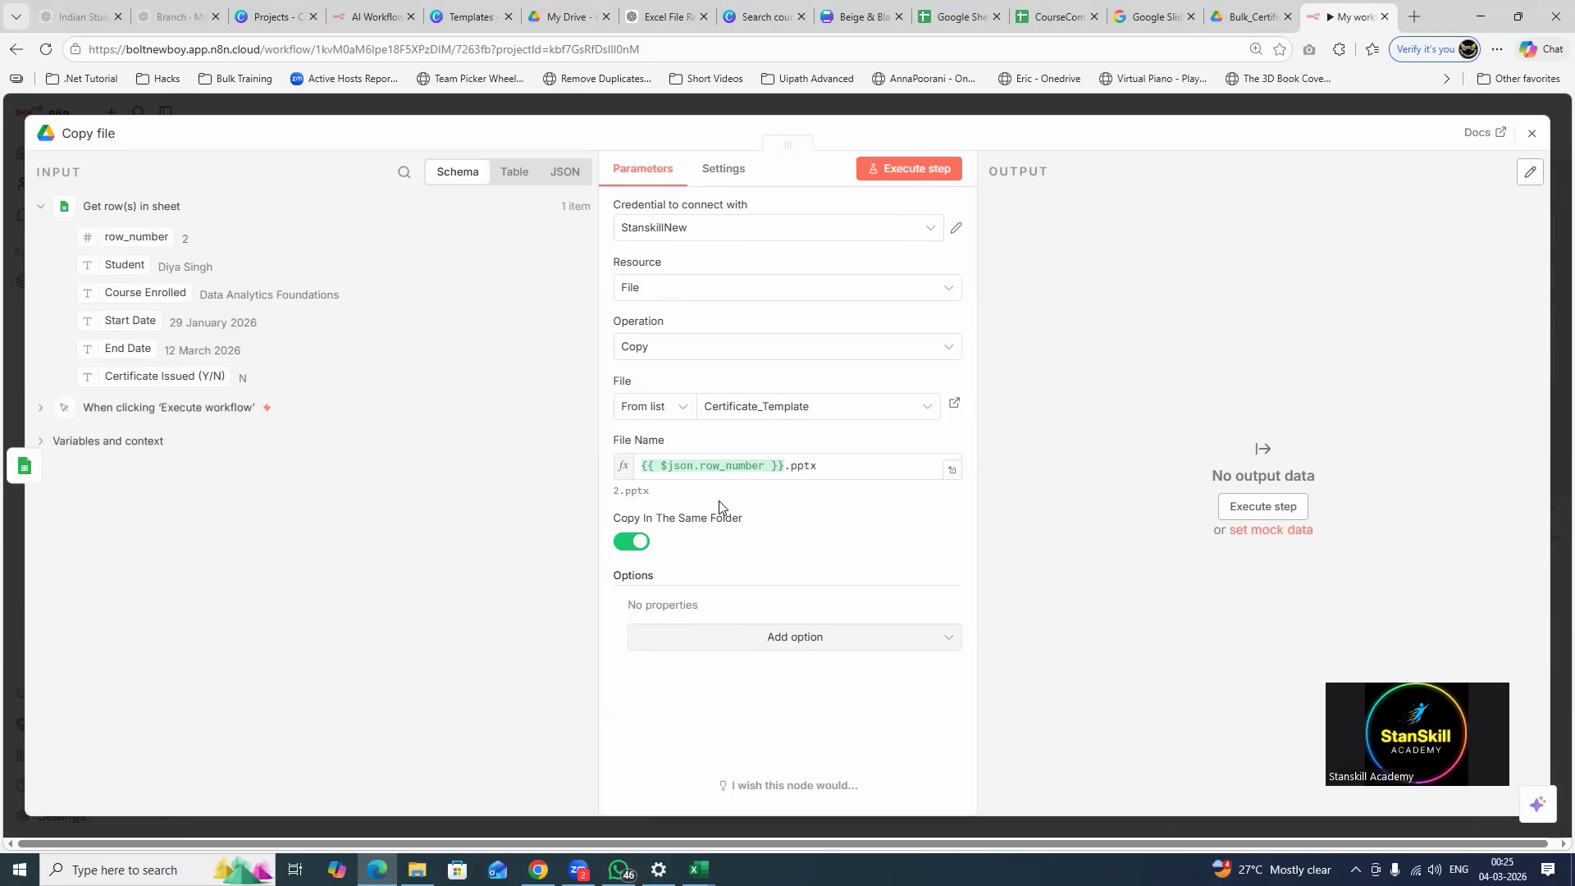
Step: Turn off Copy In The Same Folder and search the parent folders for 'ppts'
{"action": "left_click", "coordinate": [629, 543]}
{"action": "scroll", "coordinate": [738, 632], "scroll_direction": "down", "scroll_amount": 1}
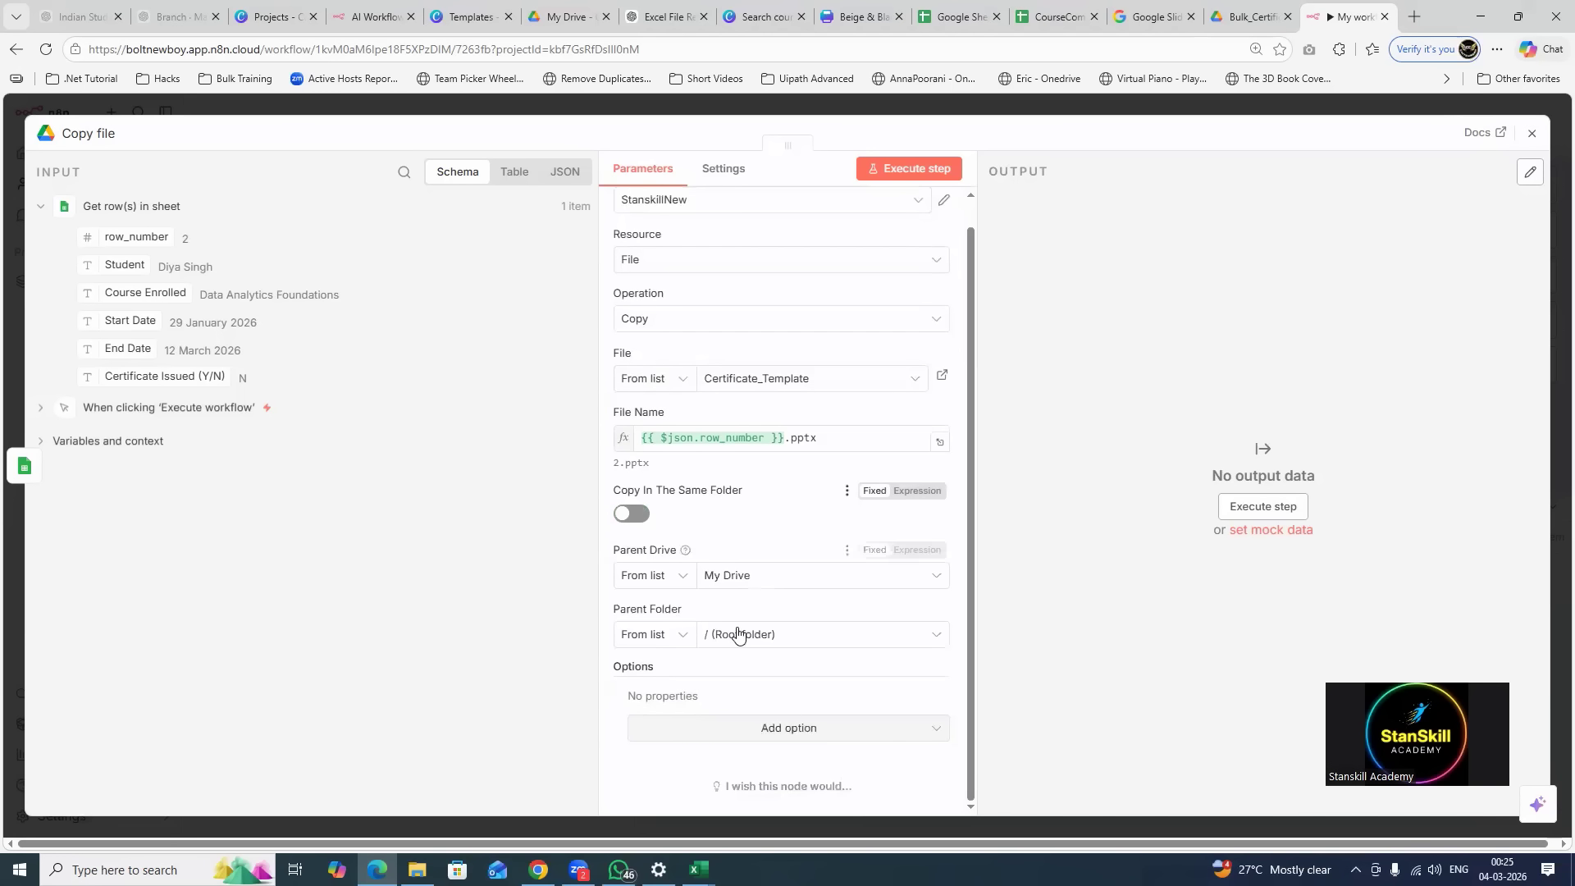
{"action": "left_click", "coordinate": [737, 641]}
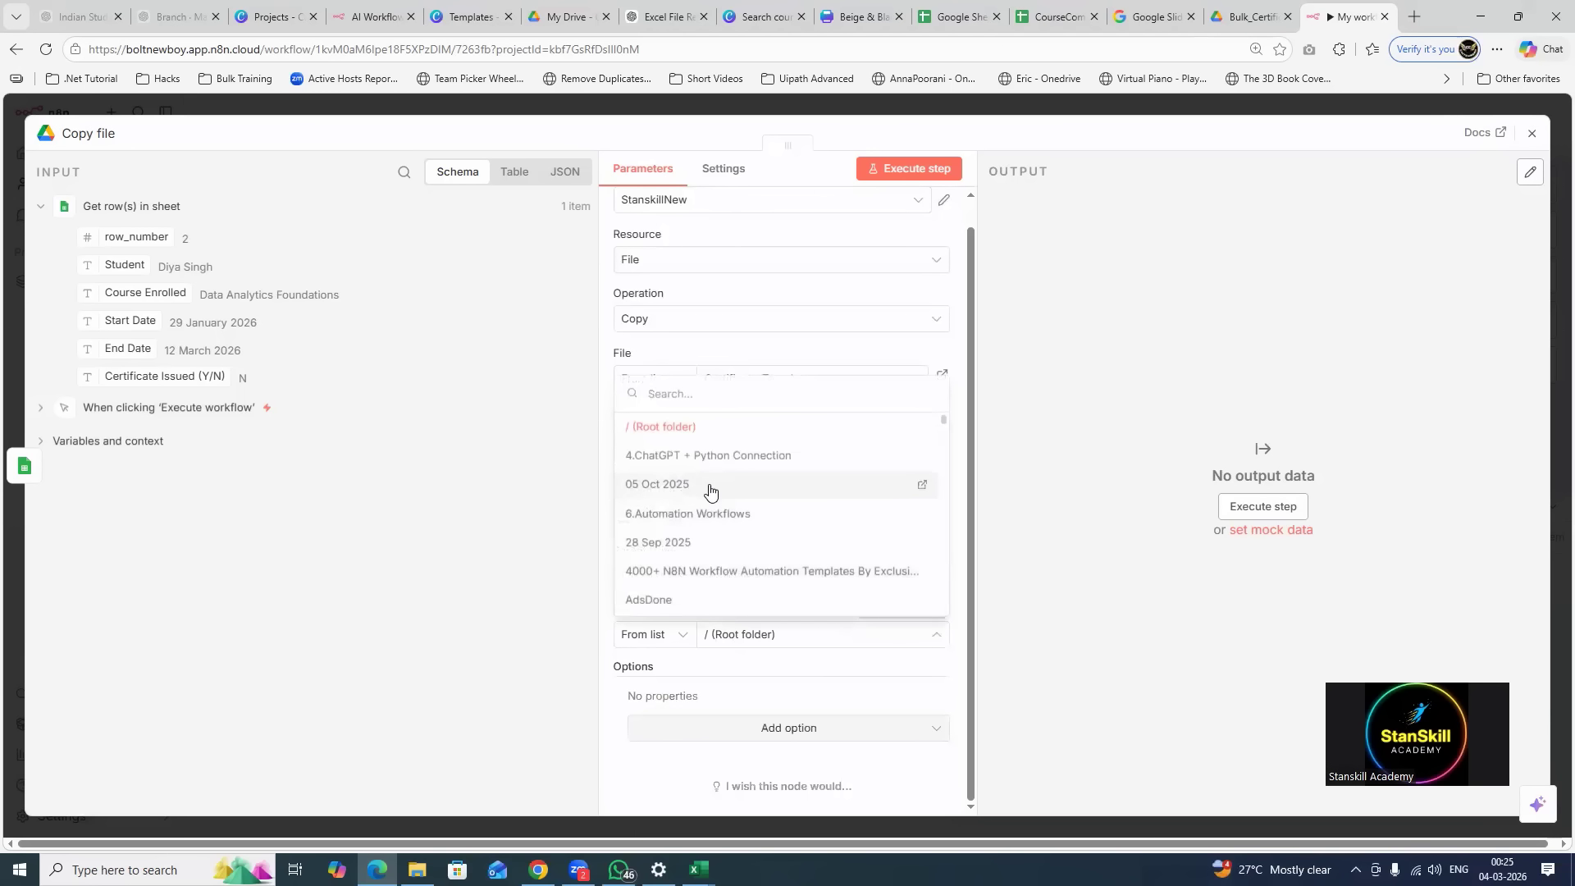
{"action": "type", "text": "ppts"}
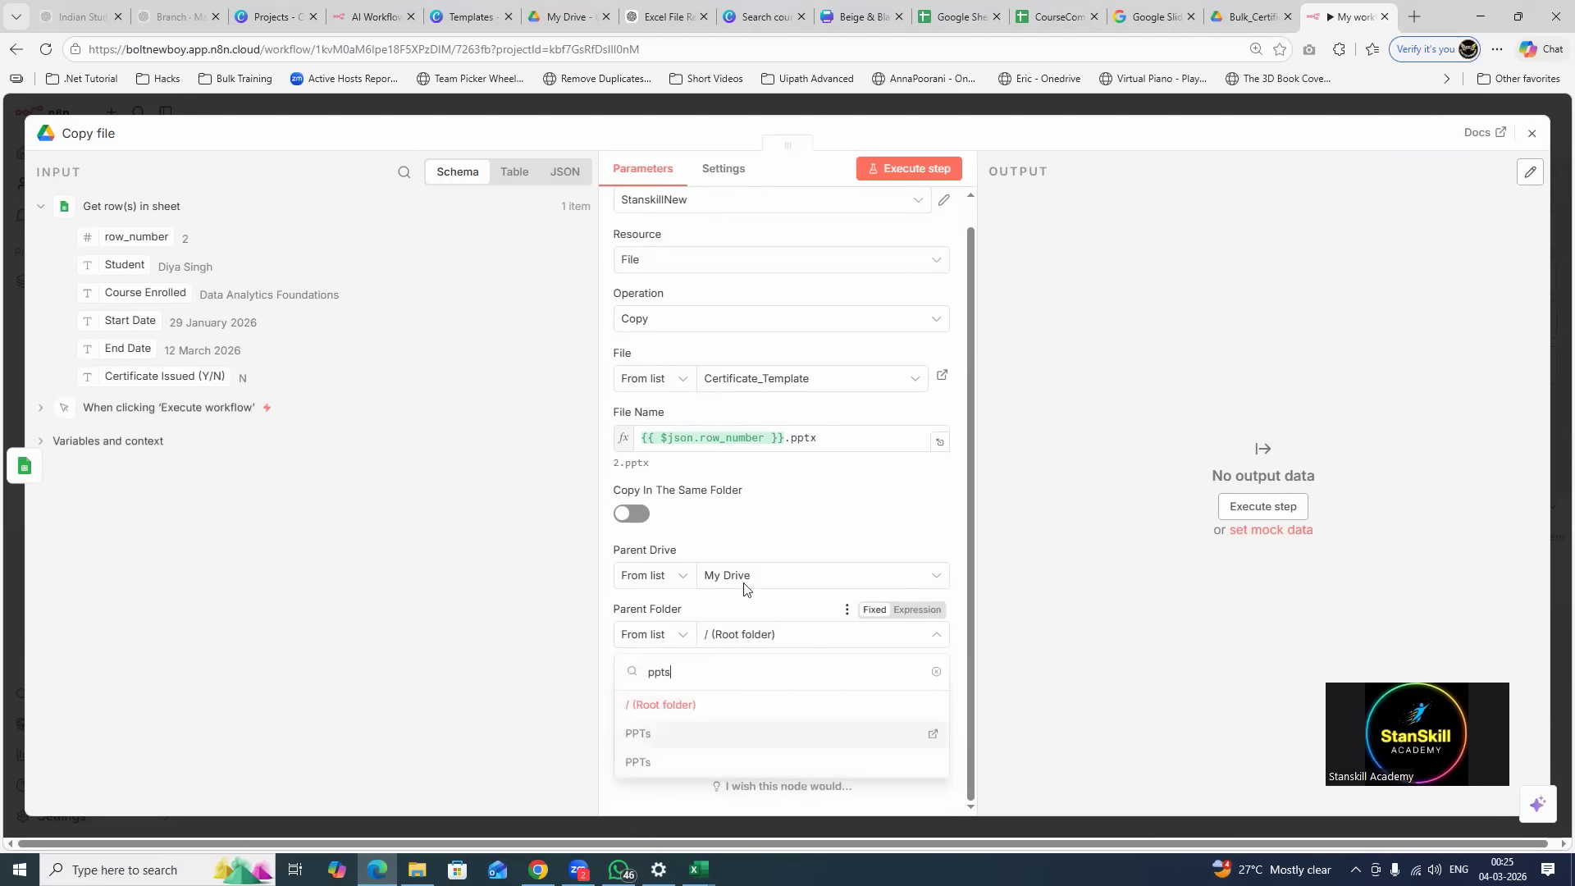
{"action": "left_click", "coordinate": [1253, 15]}
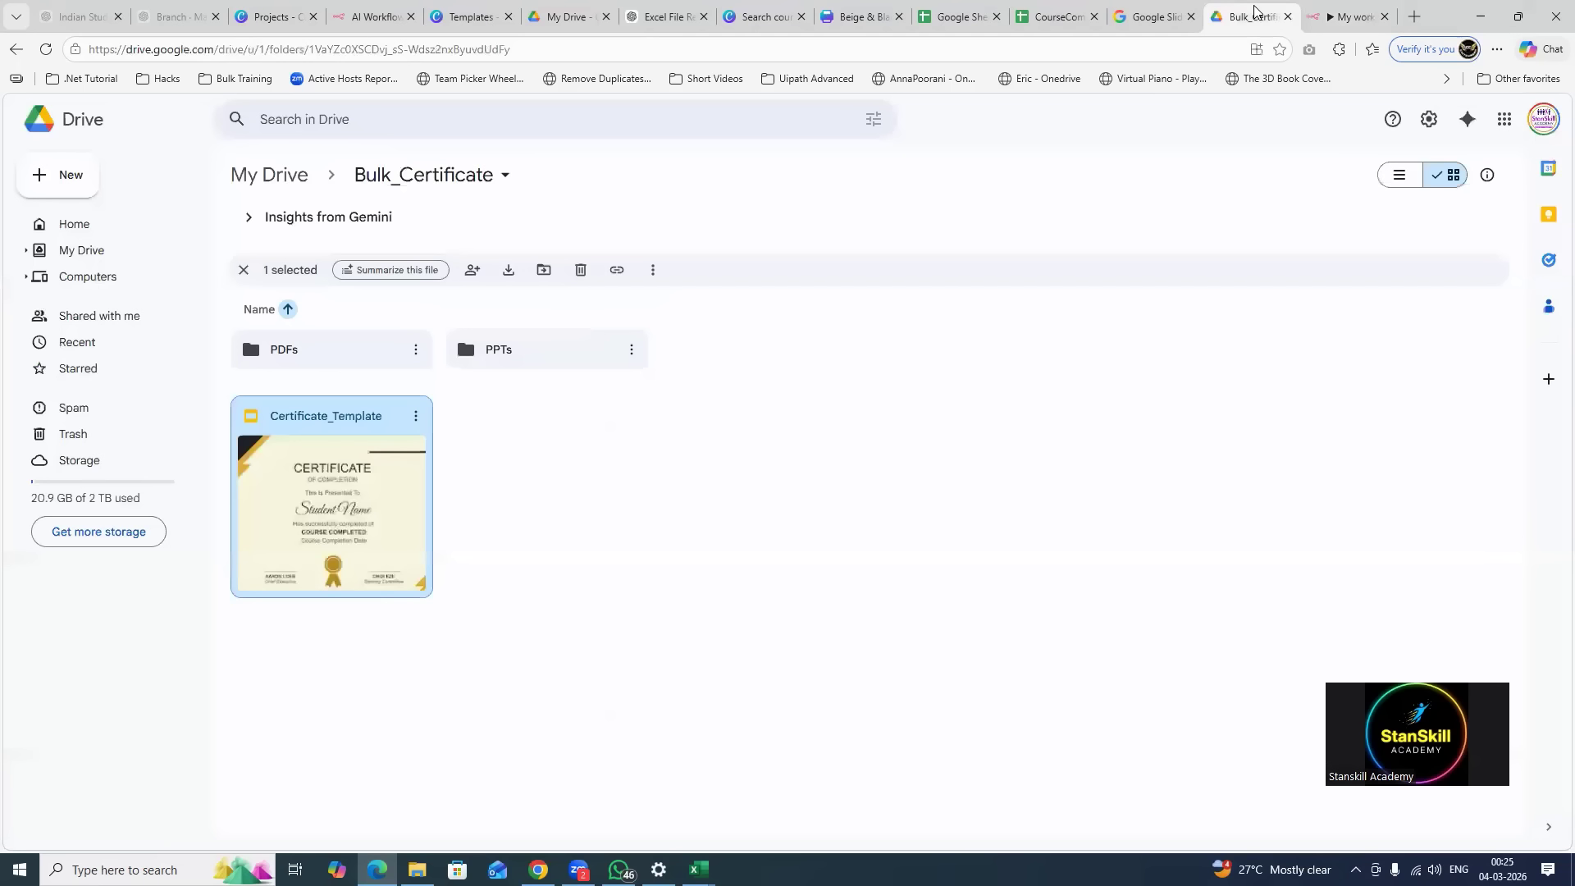
Step: Add the prefix 'Certificate_' to the PPTs and PDFs folder names inside Bulk_Certificate
{"action": "left_click", "coordinate": [612, 393]}
{"action": "left_click", "coordinate": [564, 355]}
{"action": "right_click", "coordinate": [564, 355]}
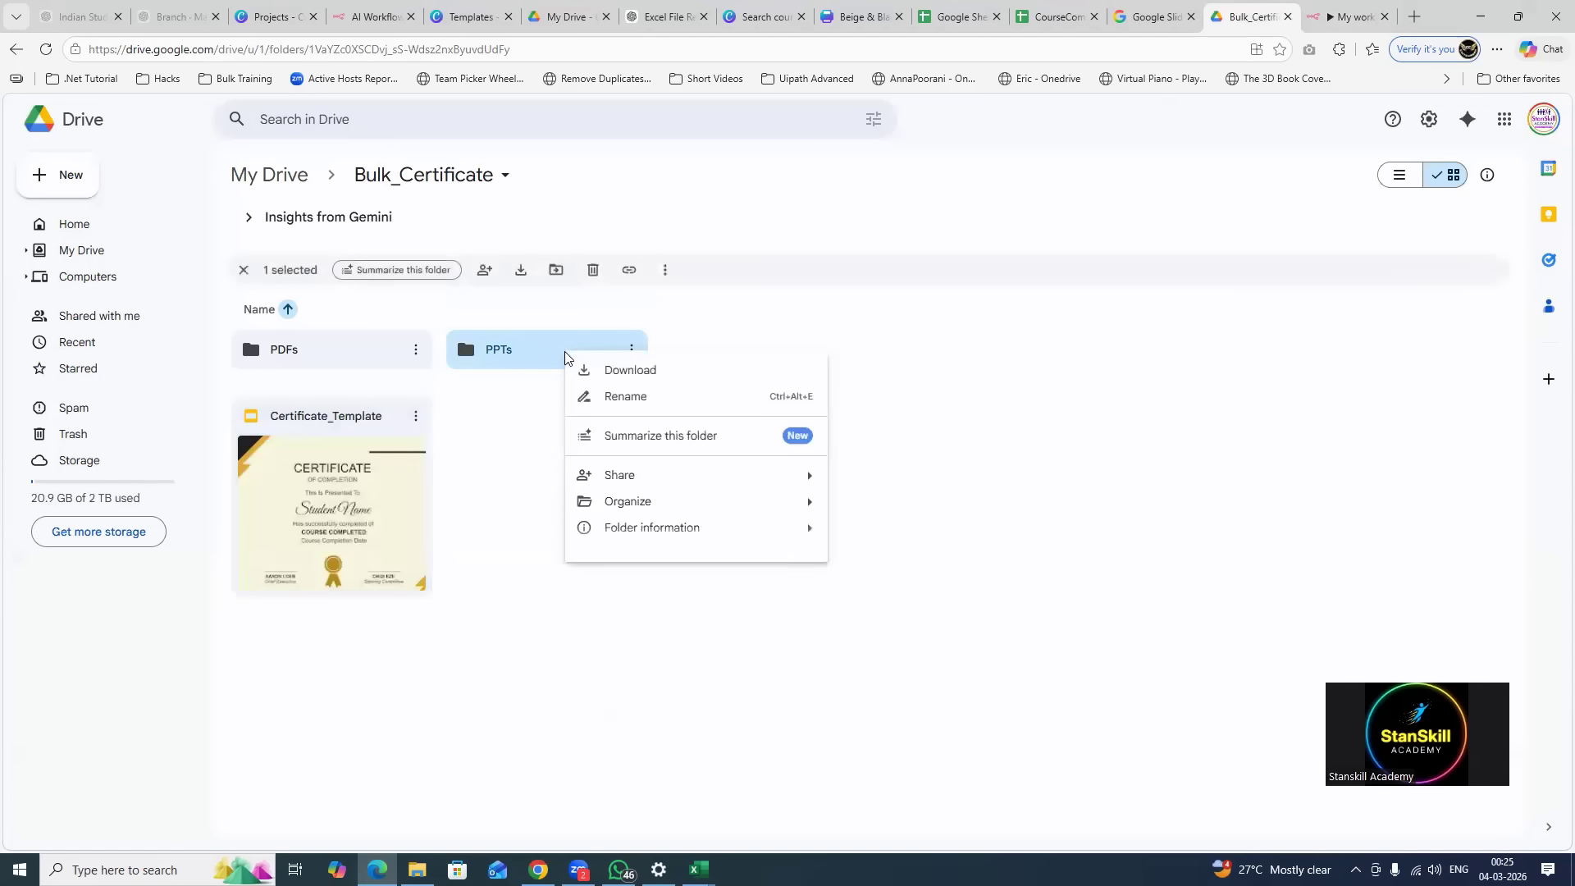
{"action": "left_click", "coordinate": [643, 400]}
{"action": "key", "text": "Home"}
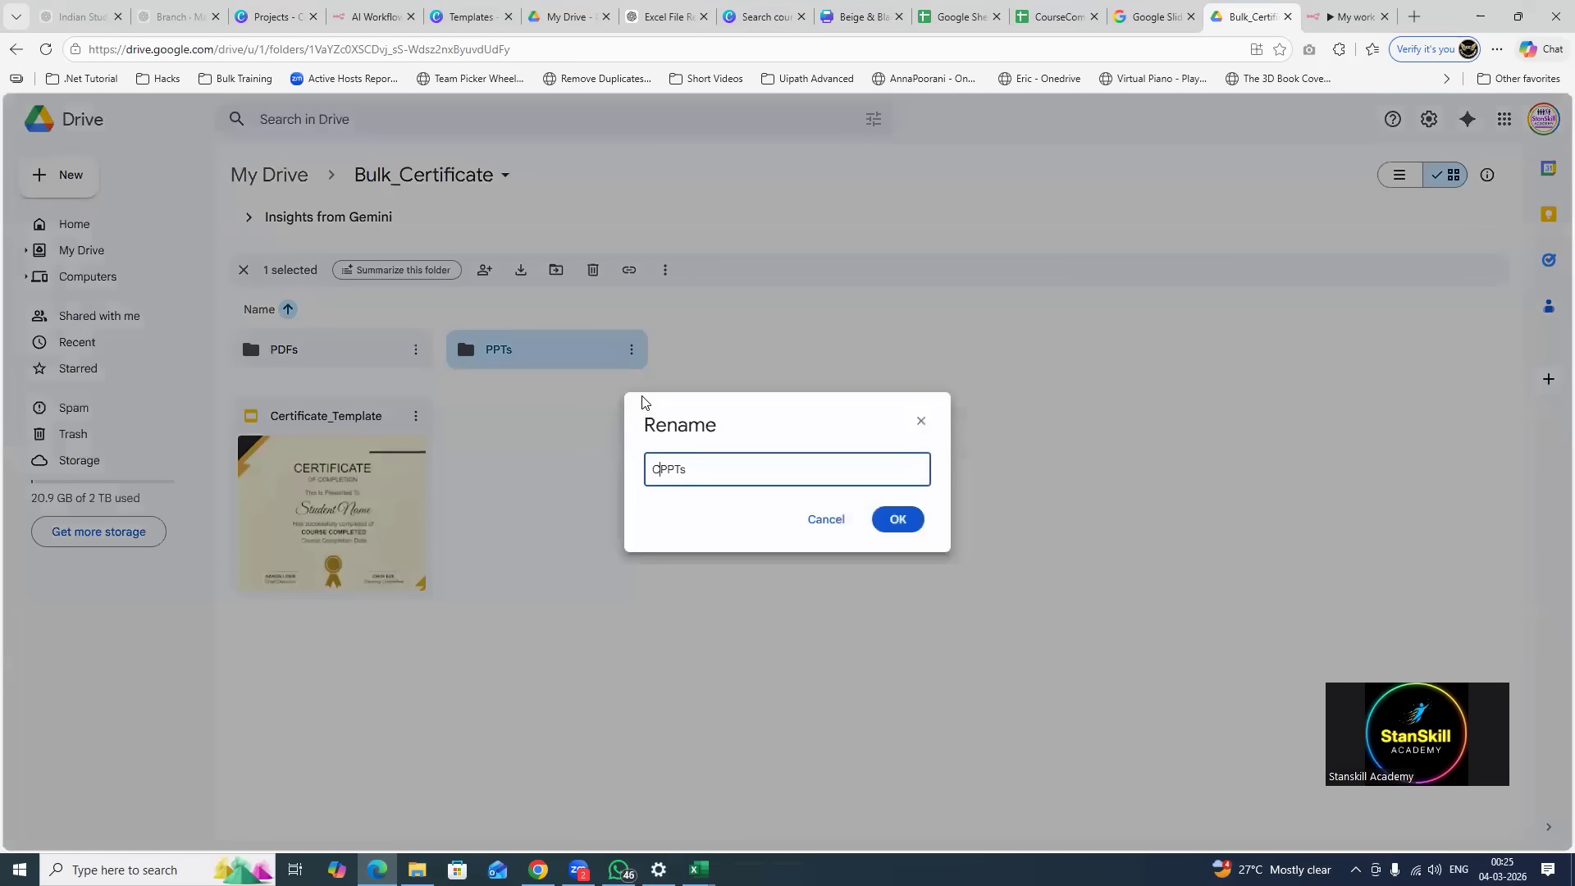
{"action": "type", "text": "Certificate_"}
{"action": "key", "text": "Return"}
{"action": "right_click", "coordinate": [499, 344]}
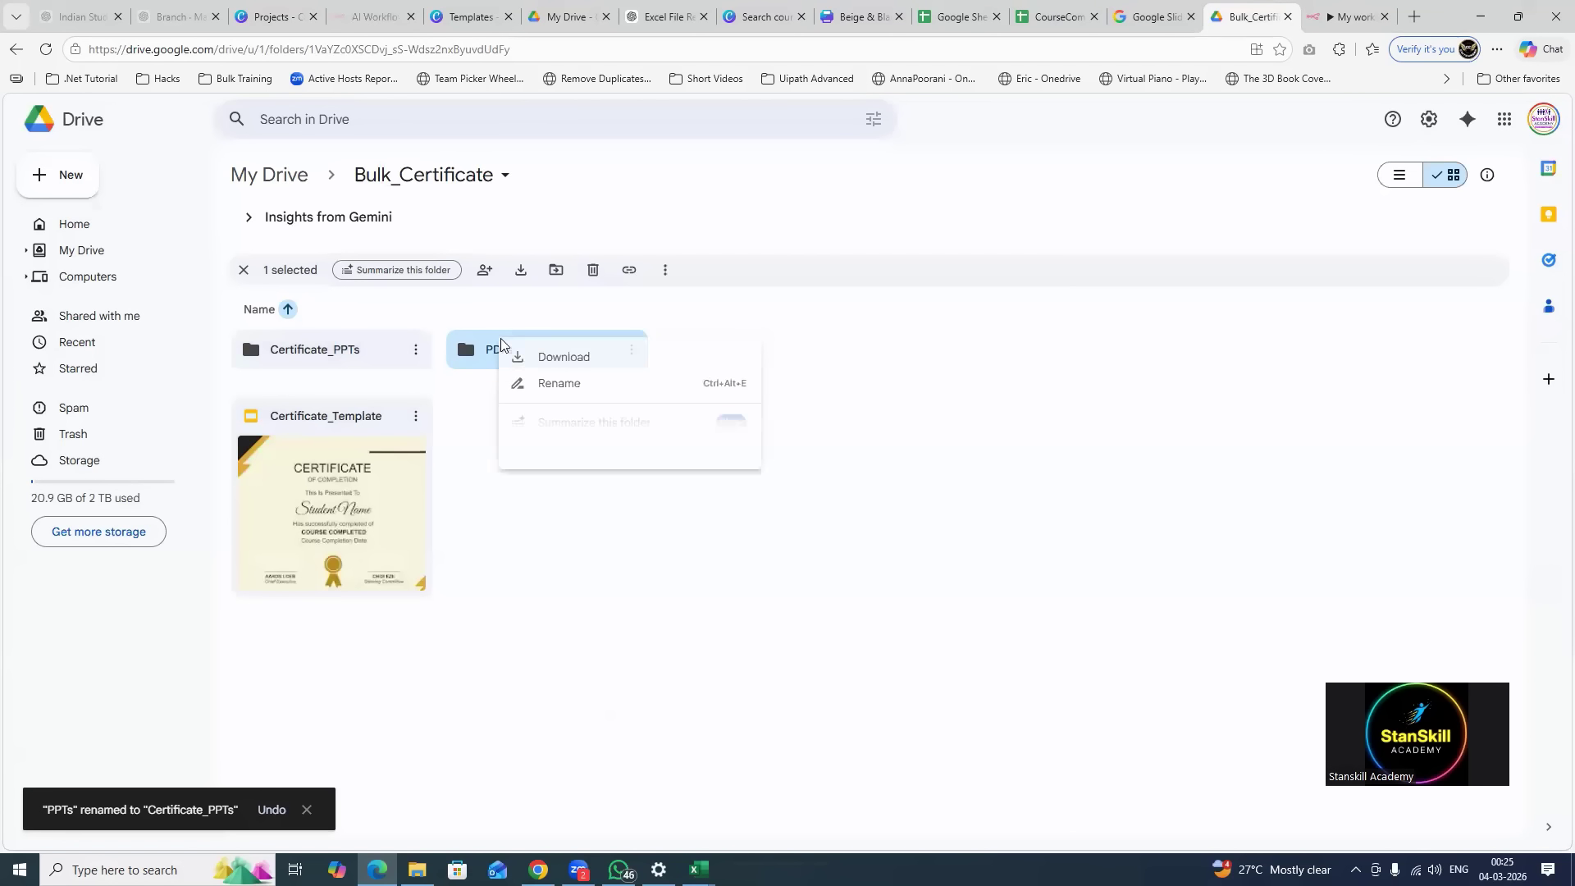
{"action": "left_click", "coordinate": [547, 383]}
{"action": "type", "text": "Certificate_PDFs"}
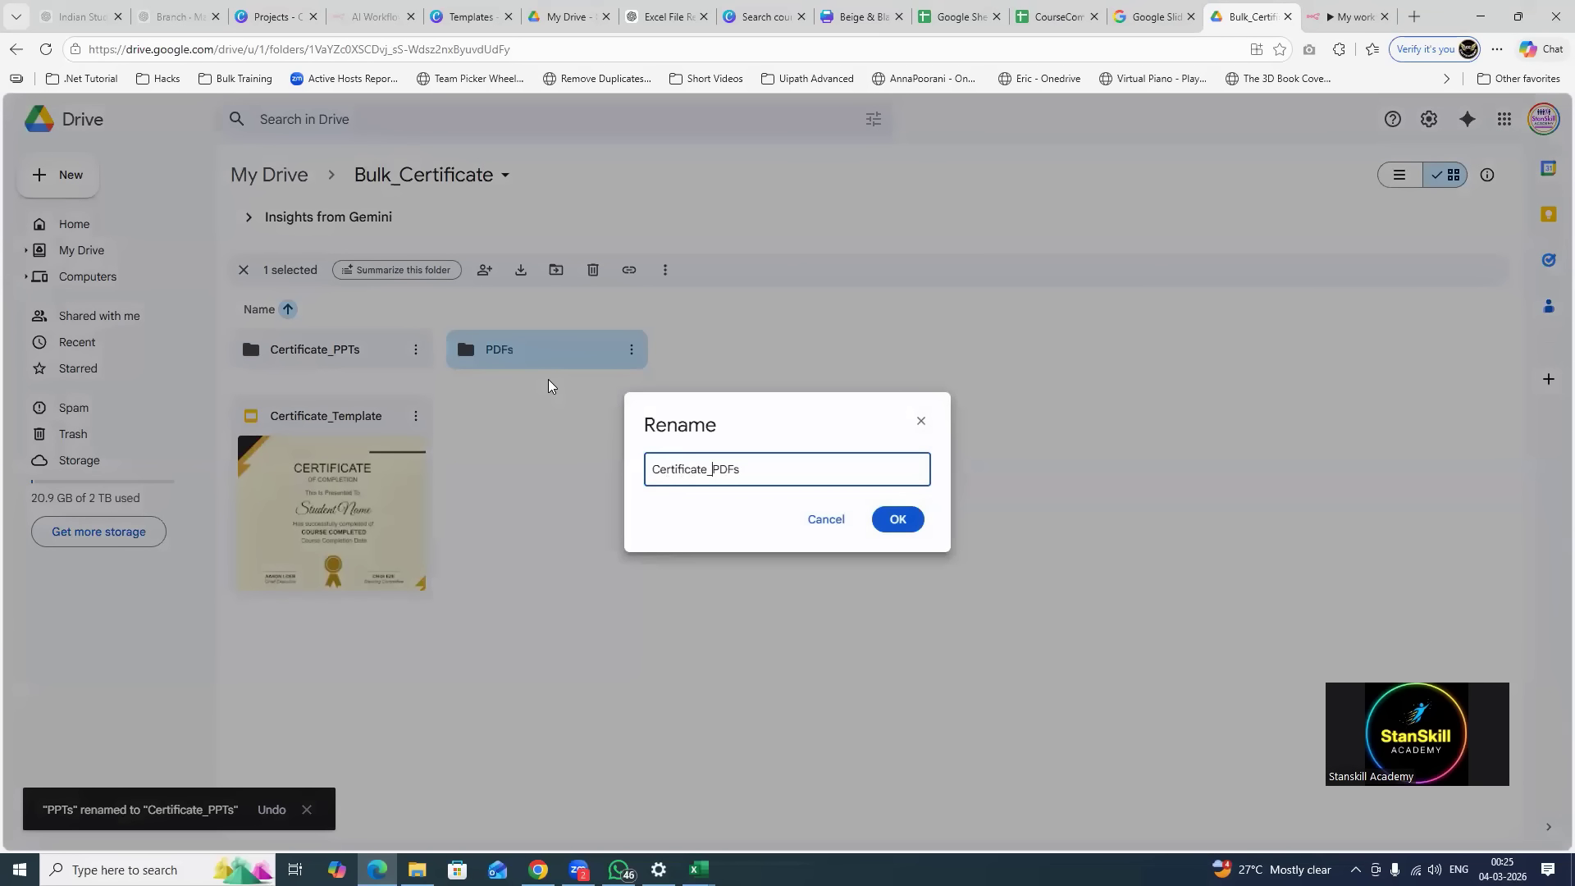
{"action": "key", "text": "Return"}
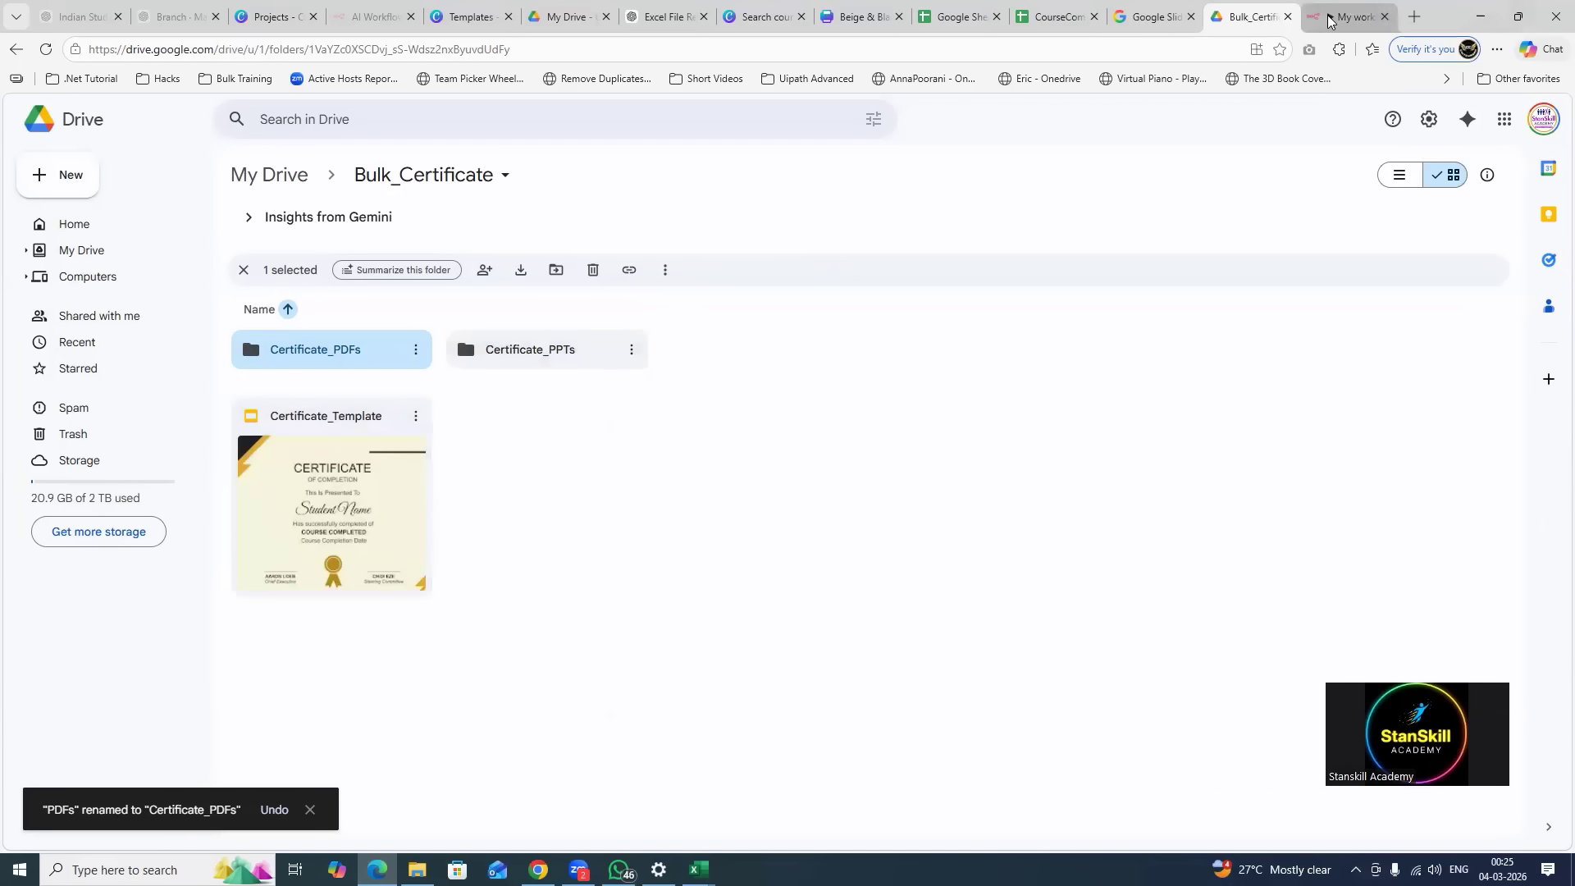
{"action": "left_click", "coordinate": [1349, 17]}
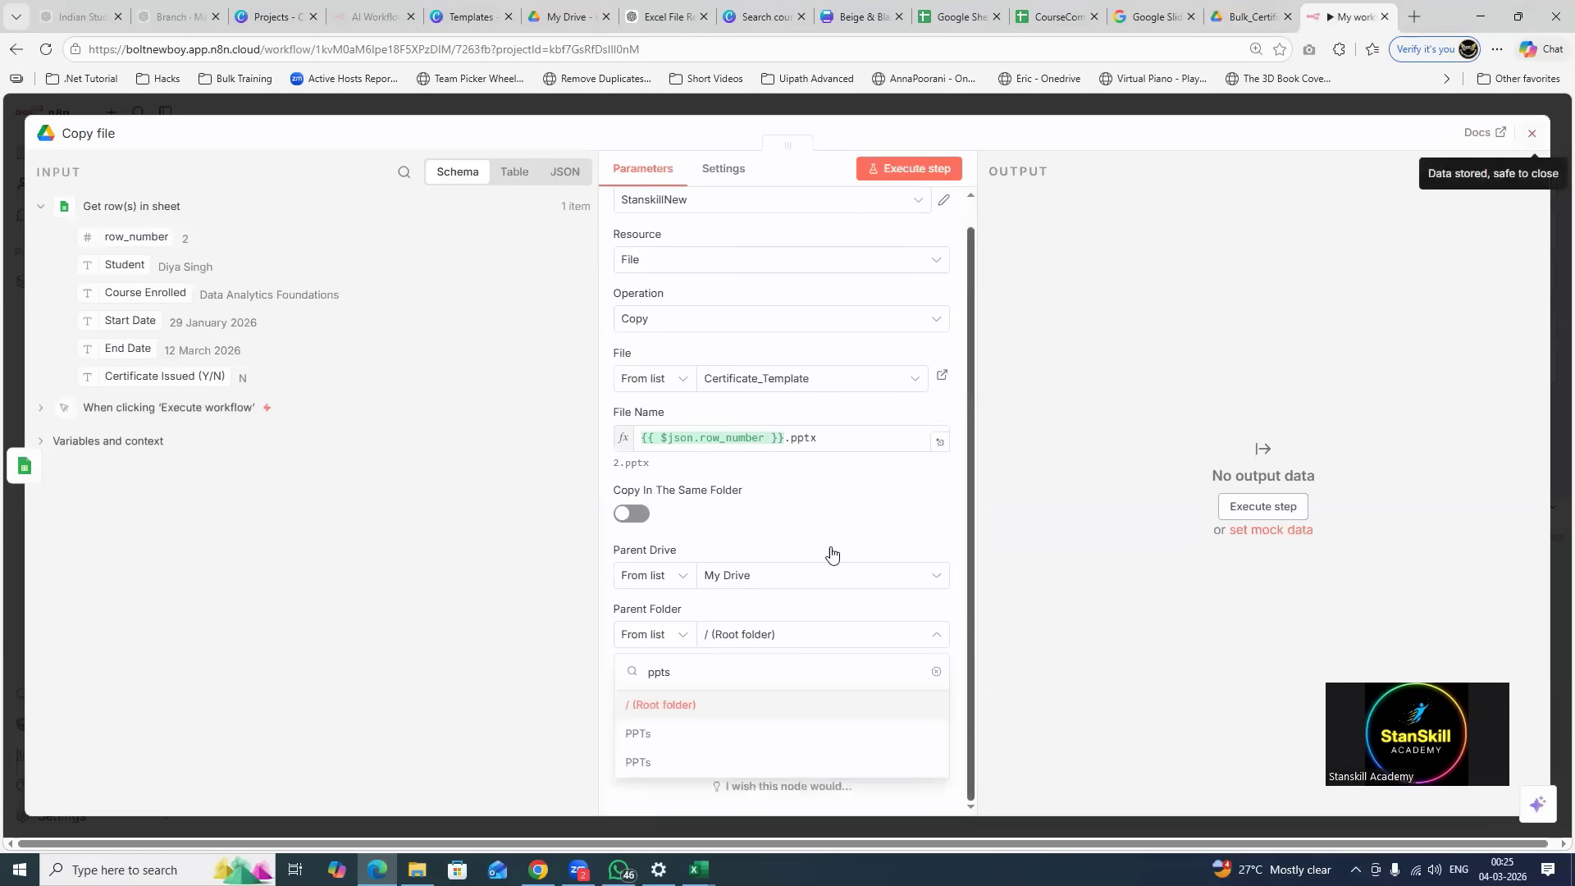
Step: Choose Certificate_PPTs as the Copy file step's parent folder
{"action": "left_click", "coordinate": [1163, 668]}
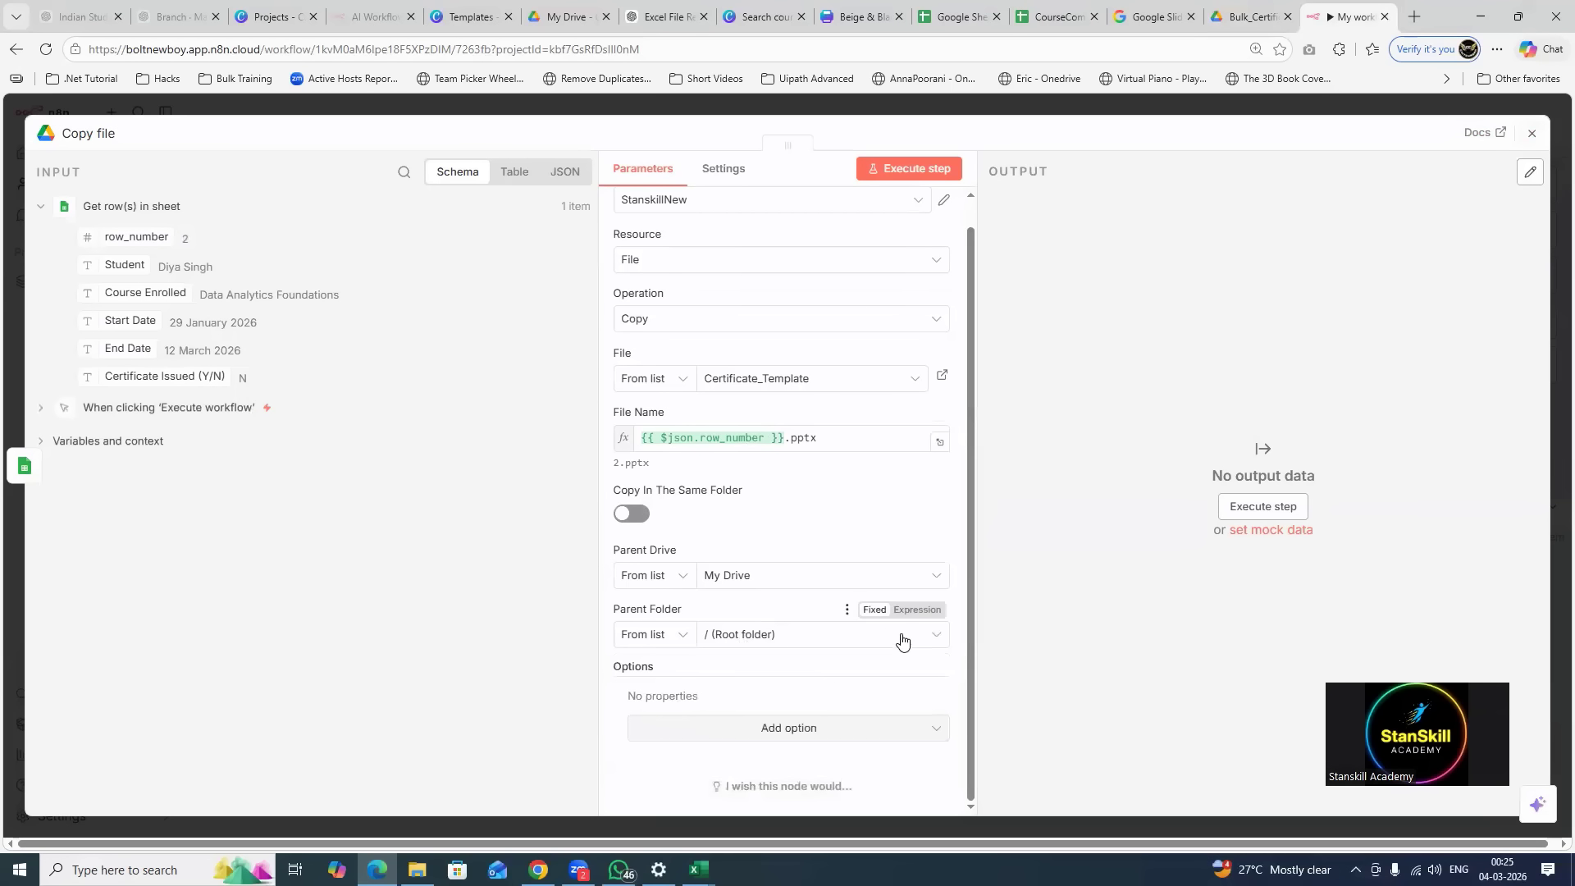
{"action": "left_click", "coordinate": [898, 633]}
{"action": "type", "text": "certi"}
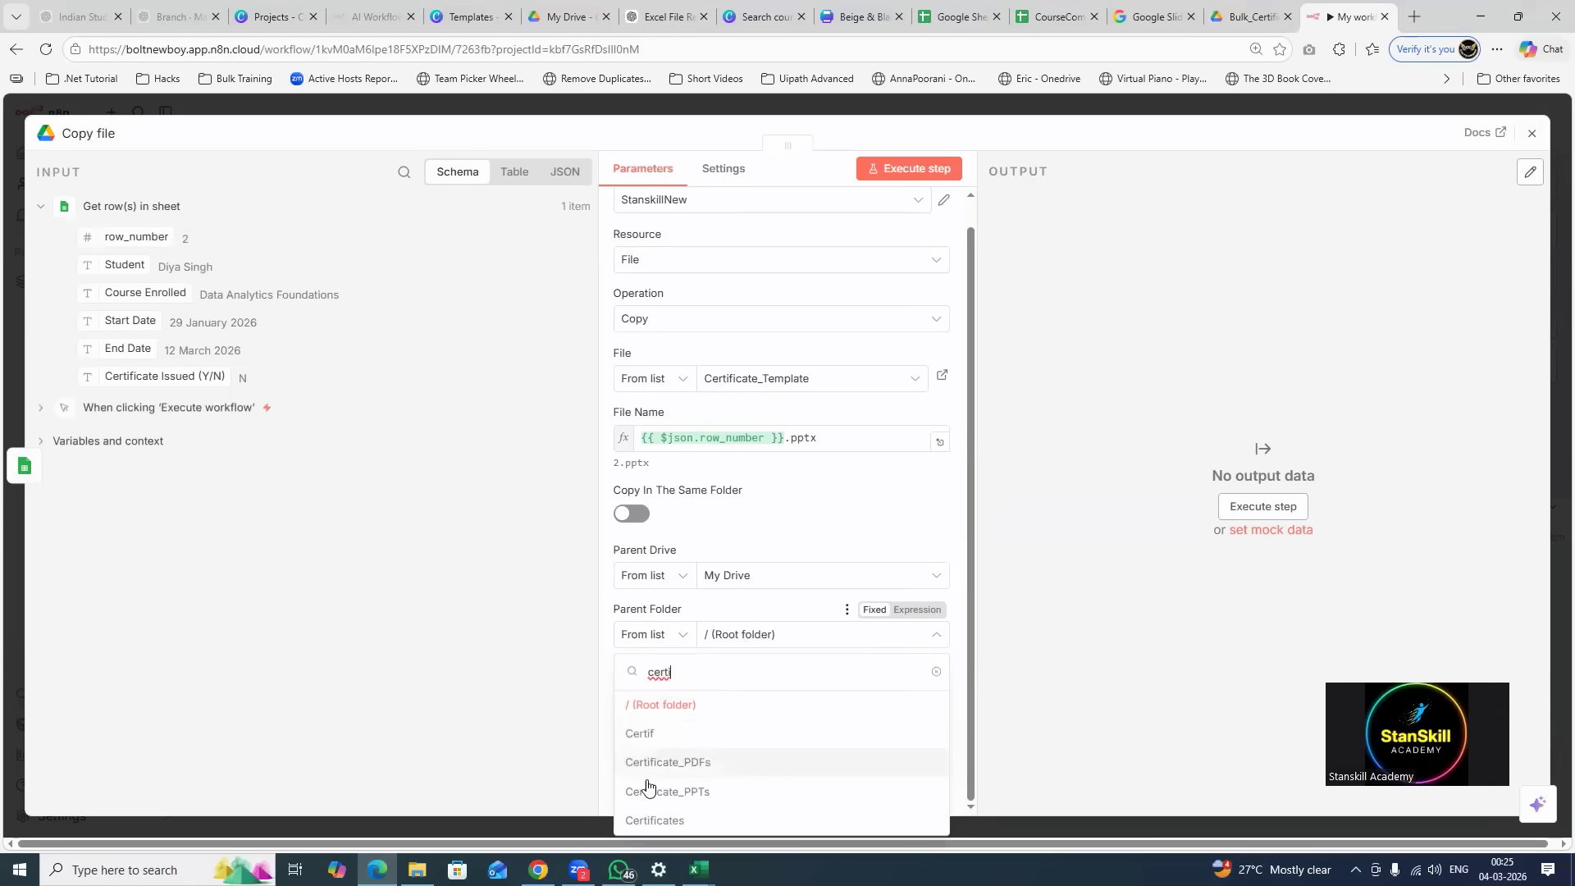
{"action": "left_click", "coordinate": [641, 793]}
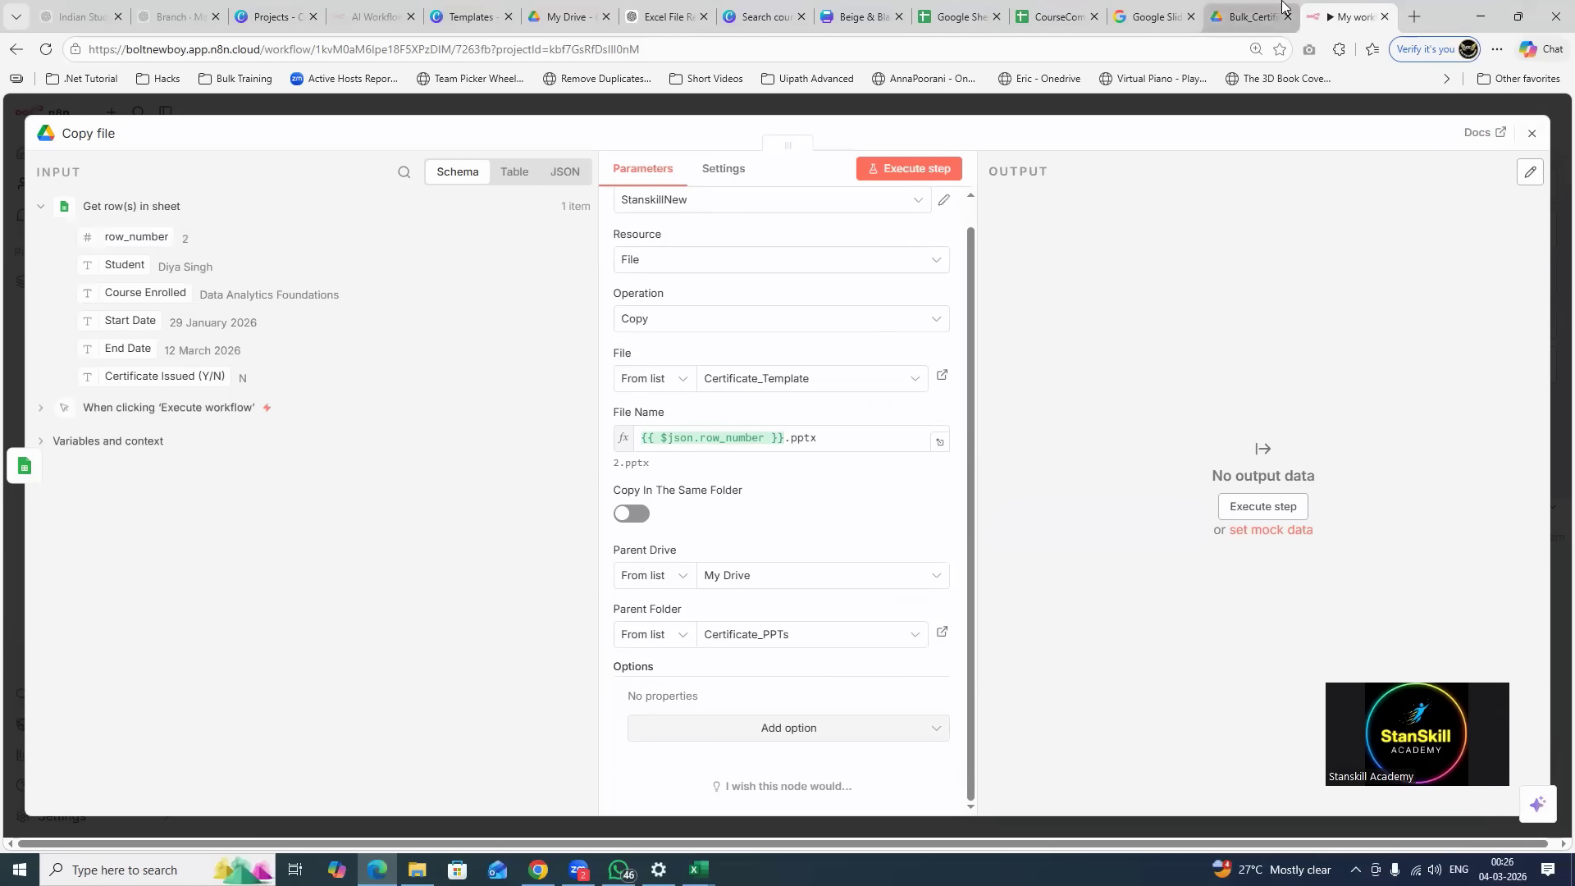
Step: Confirm the Certificate_PPTs folder is empty in Drive, then run the Copy file step
{"action": "left_click", "coordinate": [1220, 18]}
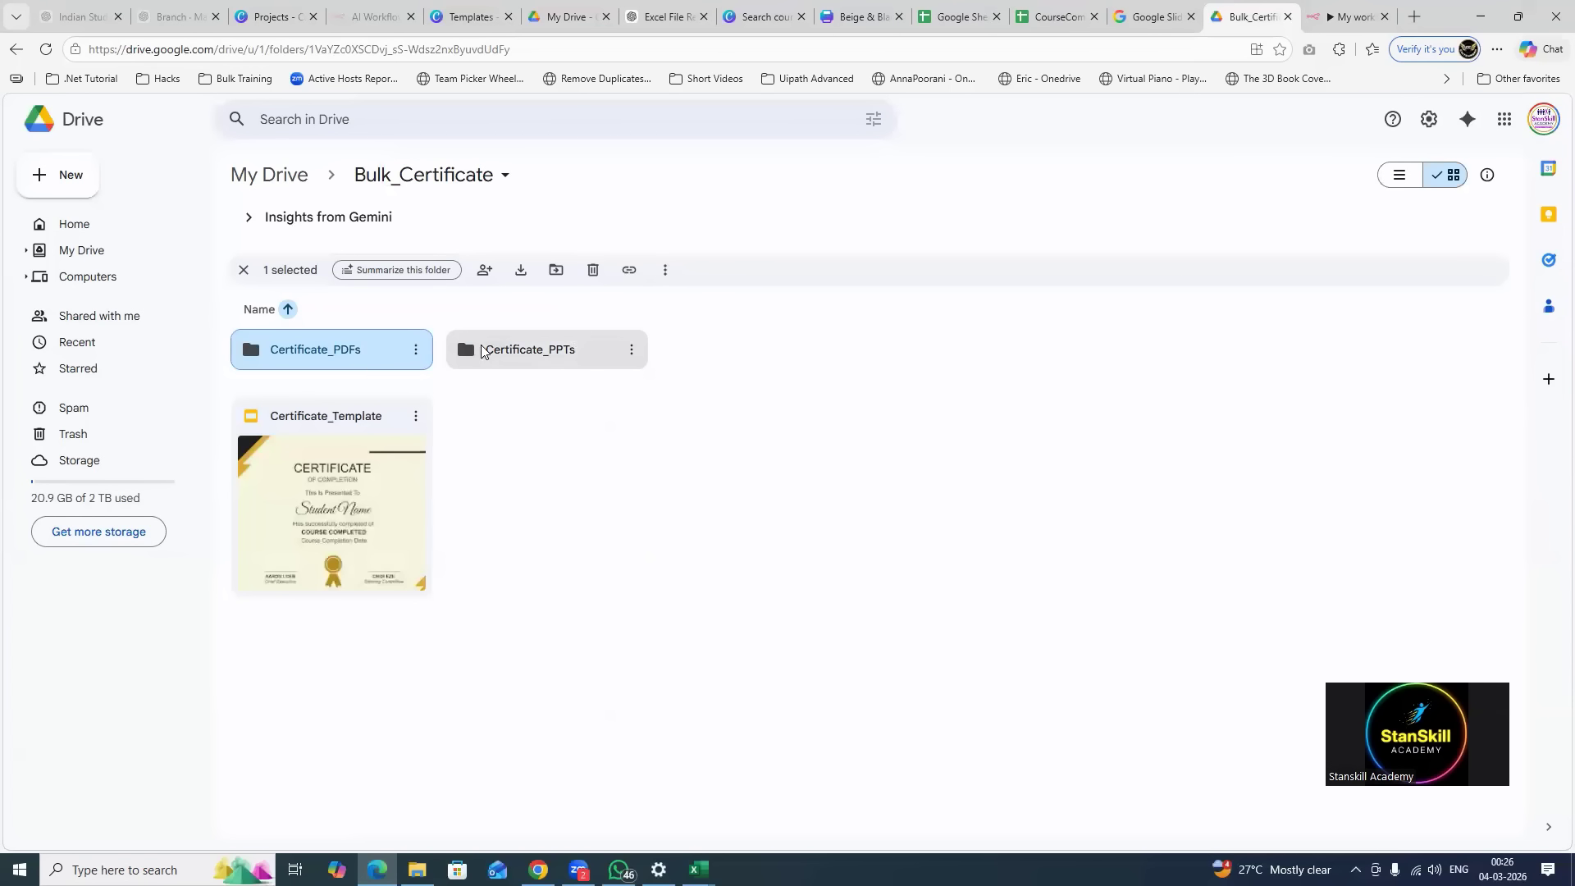
{"action": "double_click", "coordinate": [483, 365]}
{"action": "left_click", "coordinate": [1330, 10]}
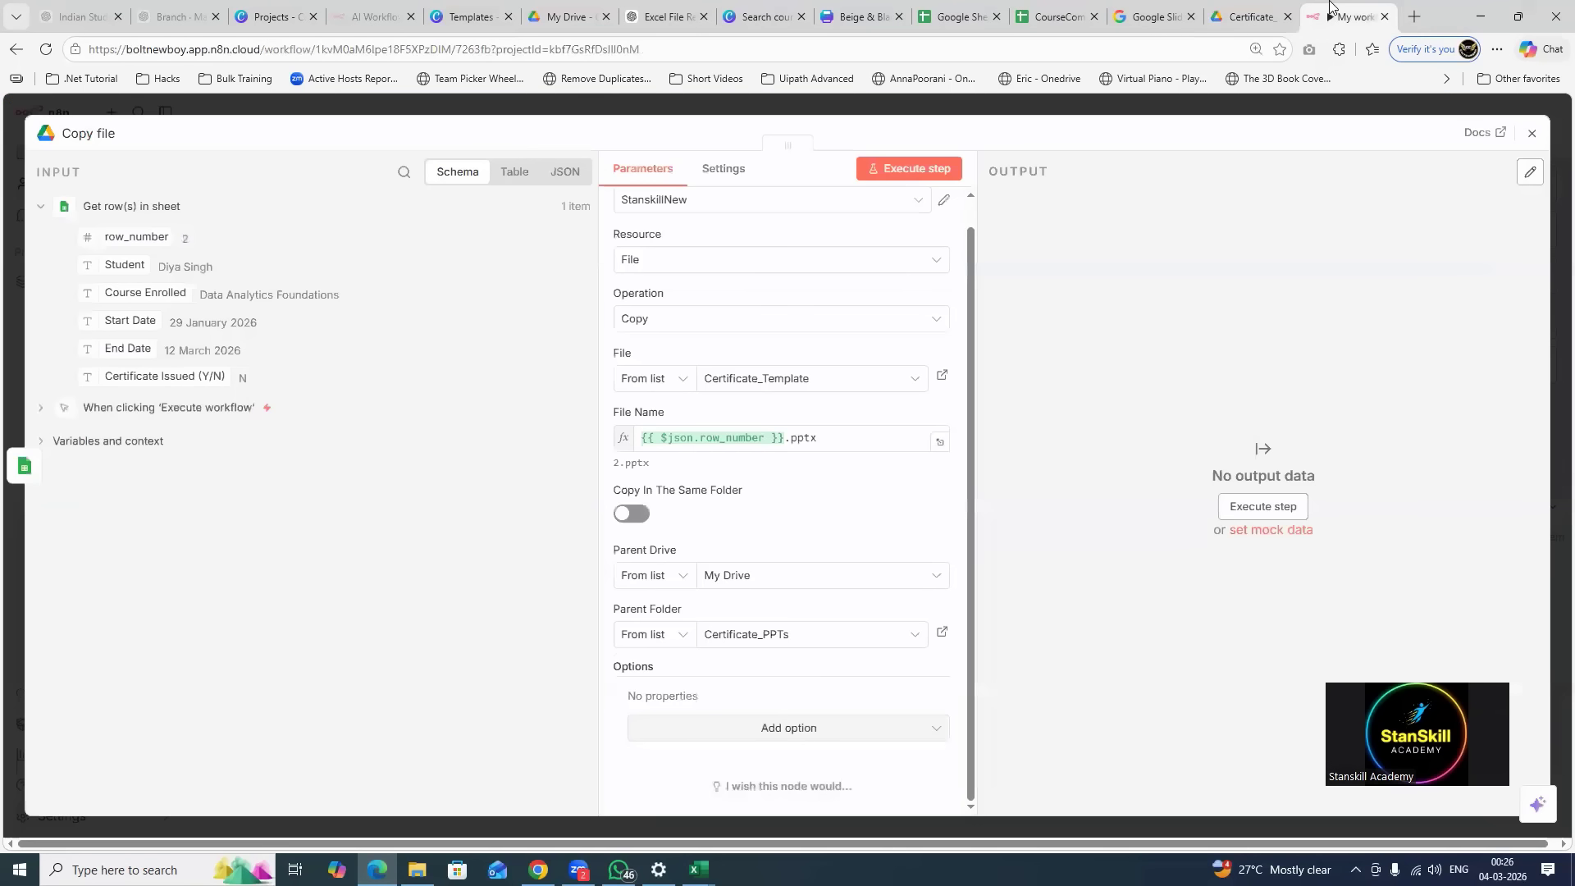
{"action": "left_click", "coordinate": [901, 169]}
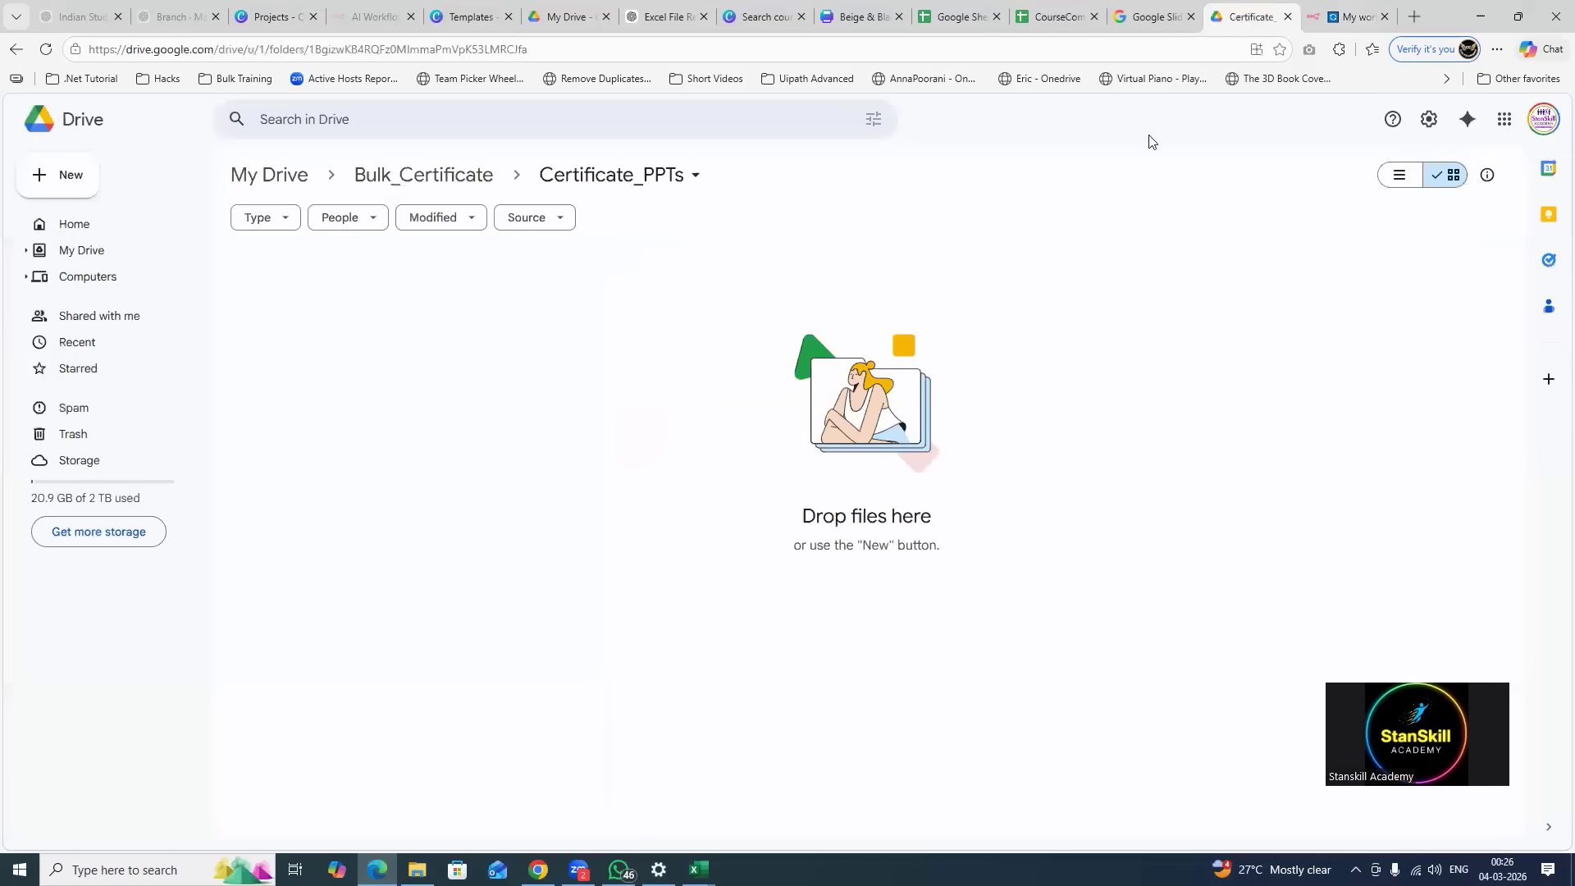
Step: Check the step's output in n8n and the Certificate_PPTs folder in Drive for the copied 2.pptx
{"action": "left_click", "coordinate": [1225, 22]}
{"action": "left_click", "coordinate": [1345, 16]}
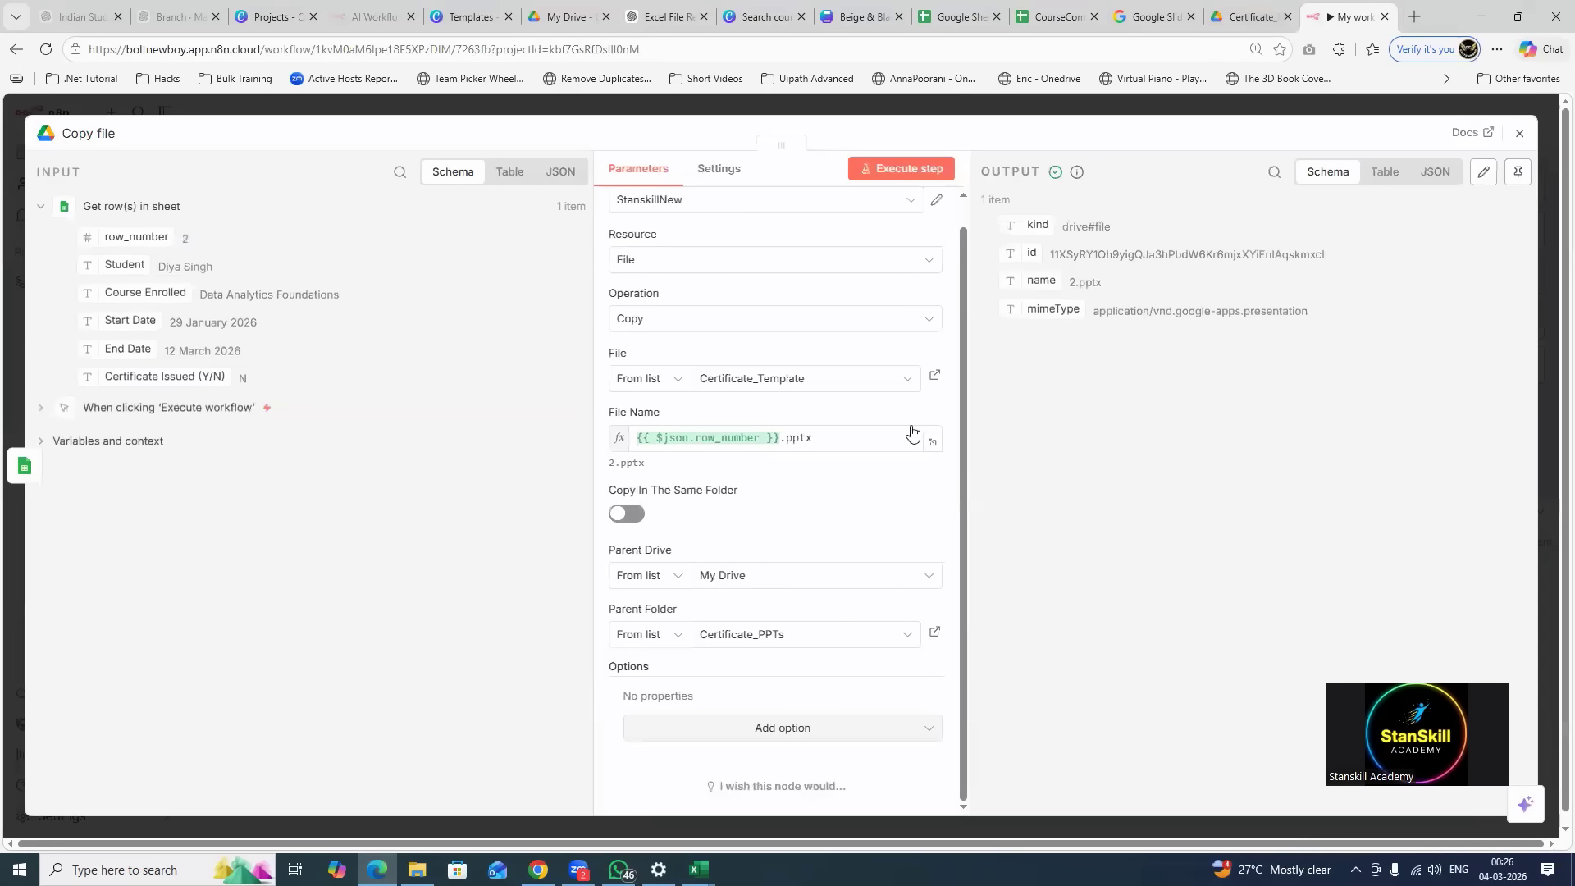
{"action": "left_click", "coordinate": [1248, 16]}
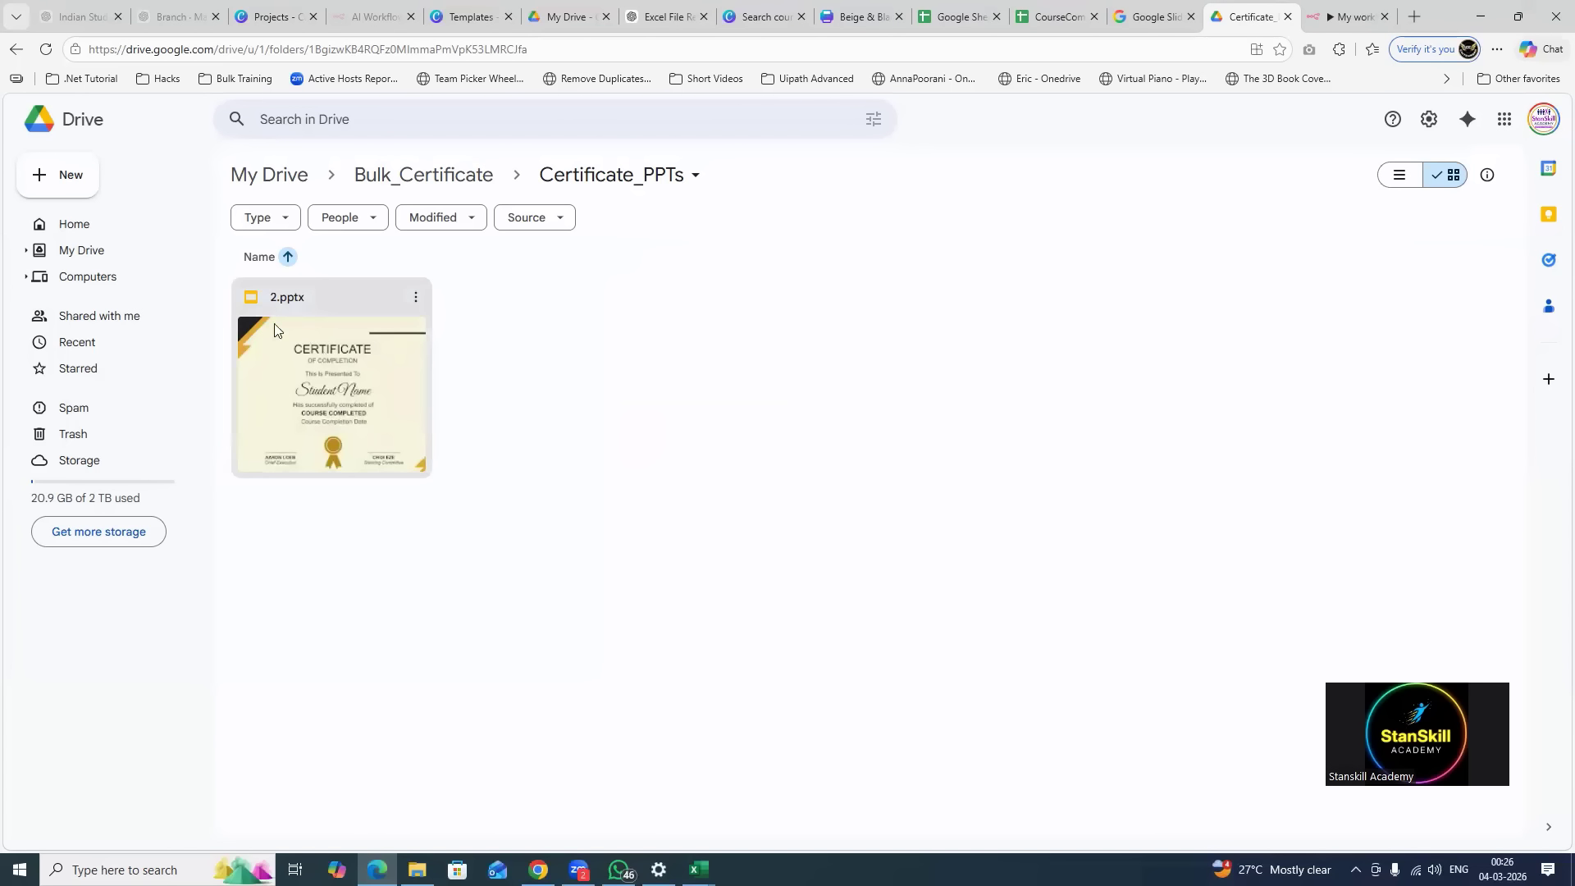
Step: Go back from Drive to the n8n Copy file step showing its 2.pptx output
{"action": "mouse_move", "coordinate": [242, 373]}
{"action": "left_click", "coordinate": [1345, 18]}
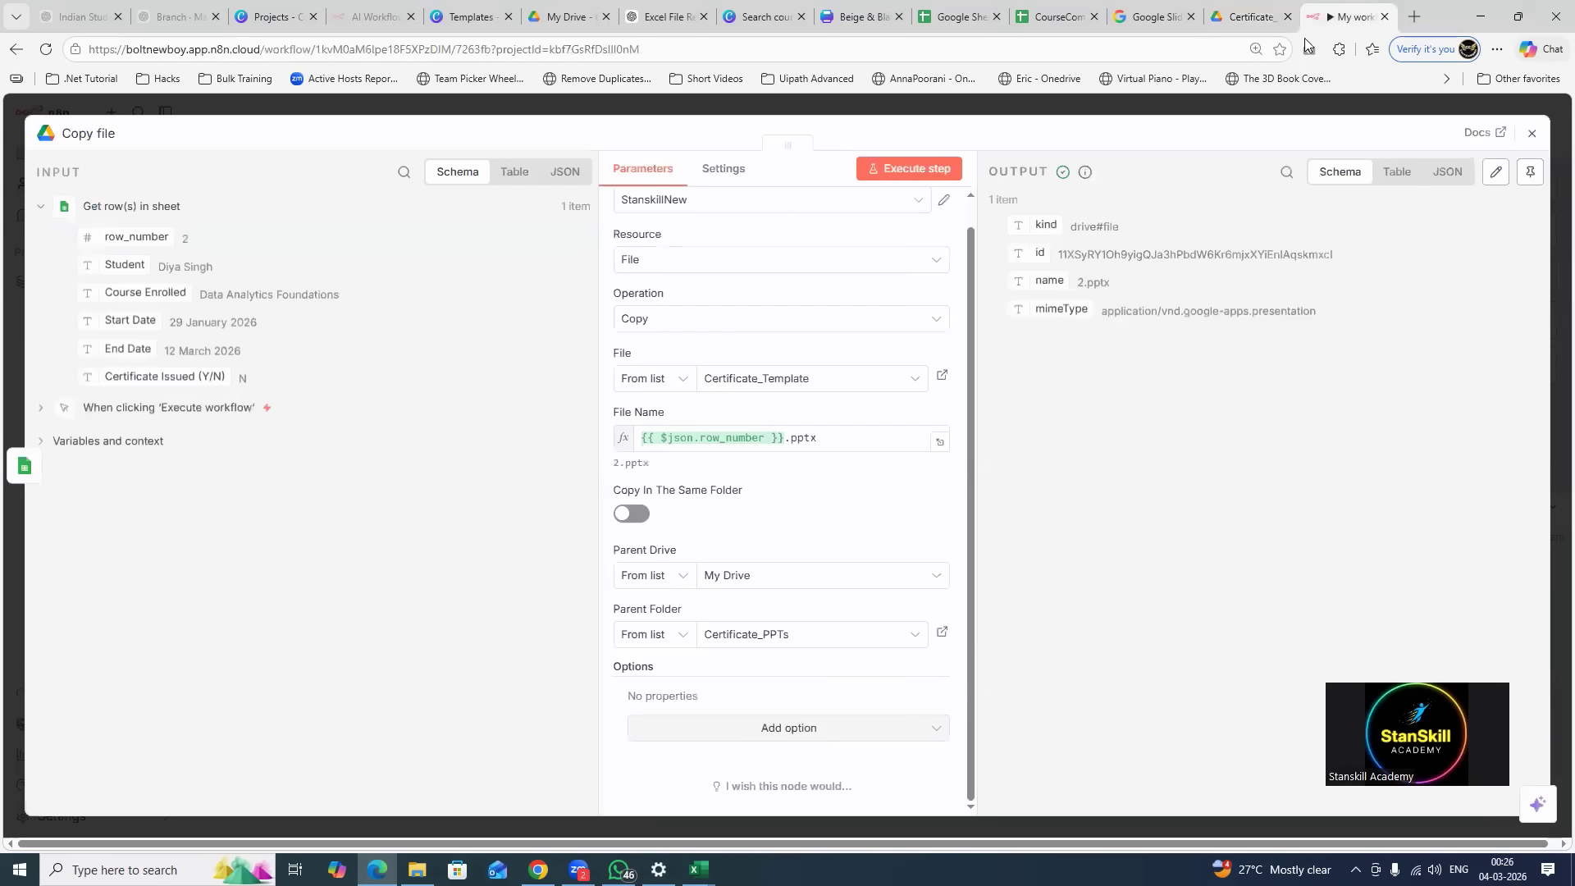
Step: Add a step after Copy file, search 'google', and choose Google Slides
{"action": "left_click", "coordinate": [1532, 135]}
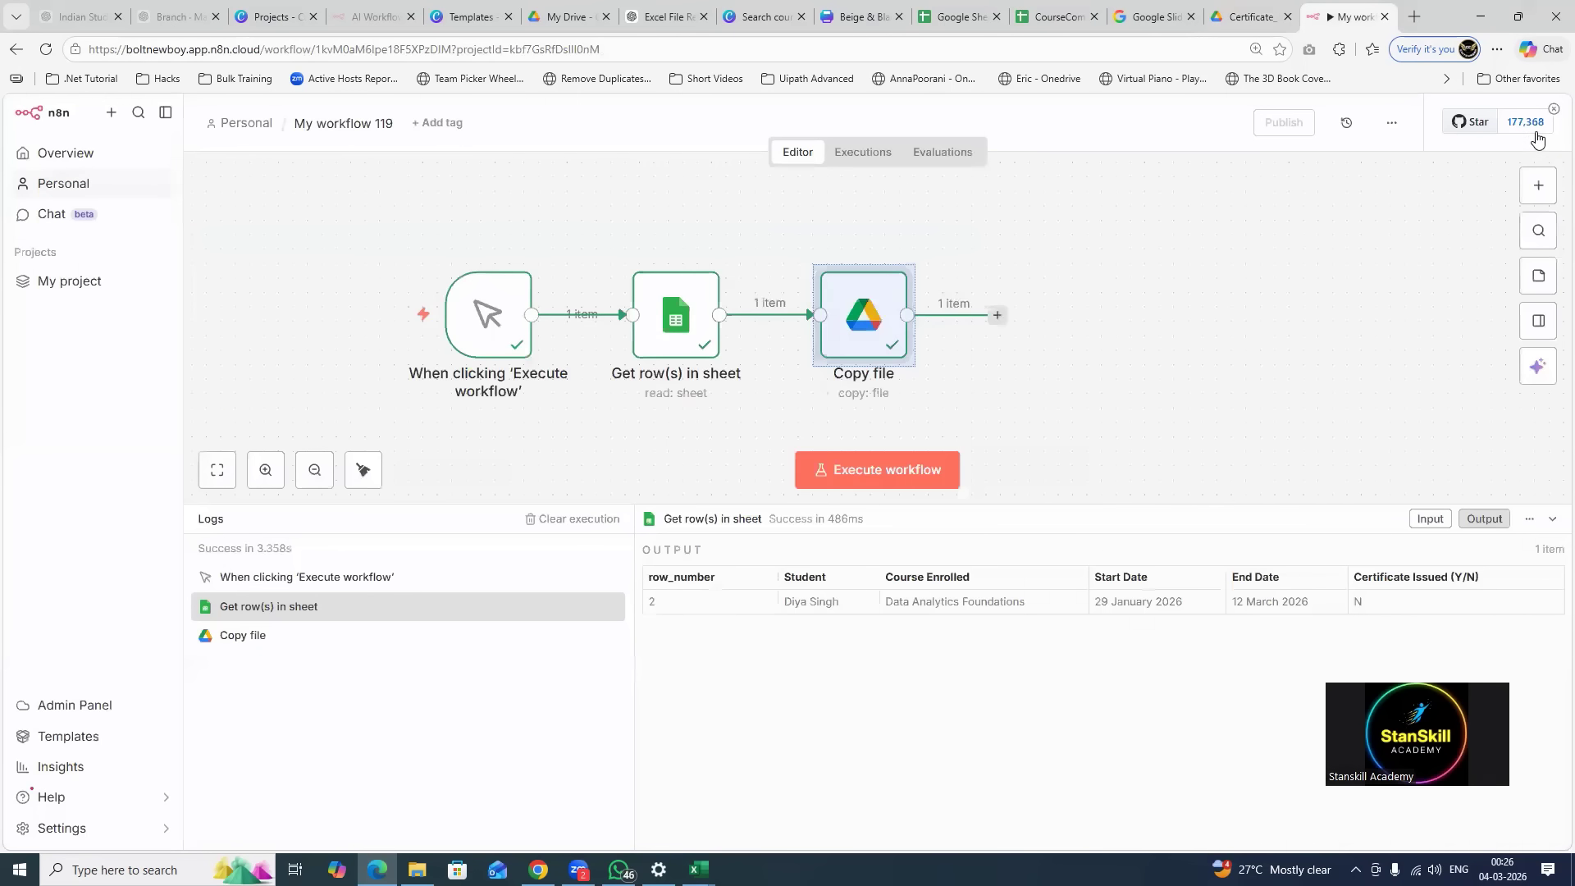
{"action": "left_click", "coordinate": [997, 316]}
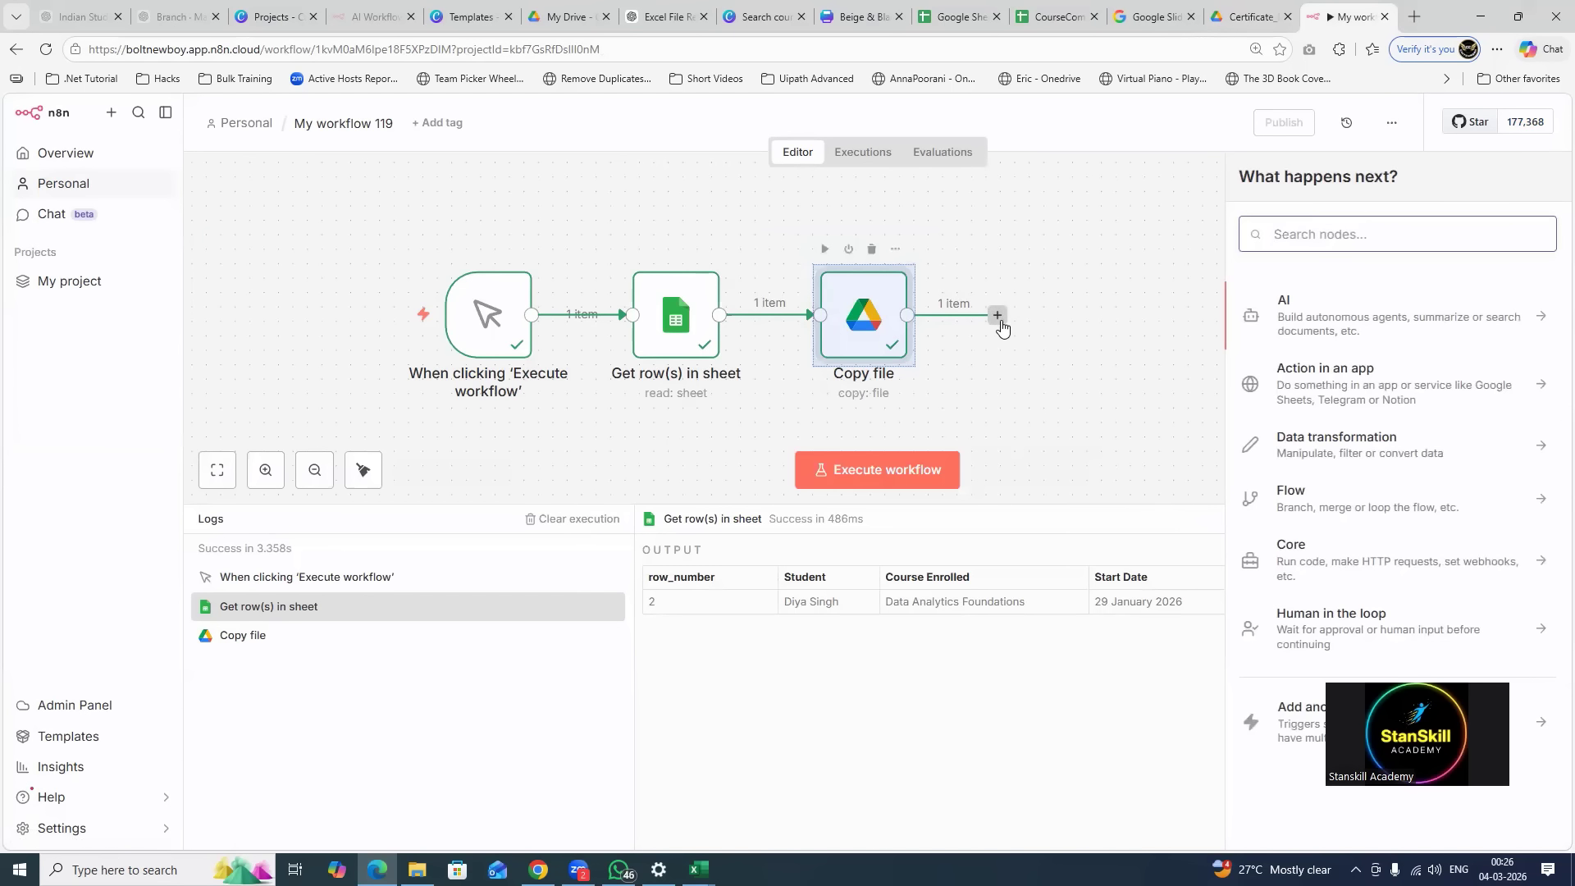
{"action": "type", "text": "re"}
{"action": "left_click_drag", "start_coordinate": [1336, 232], "coordinate": [1245, 237]}
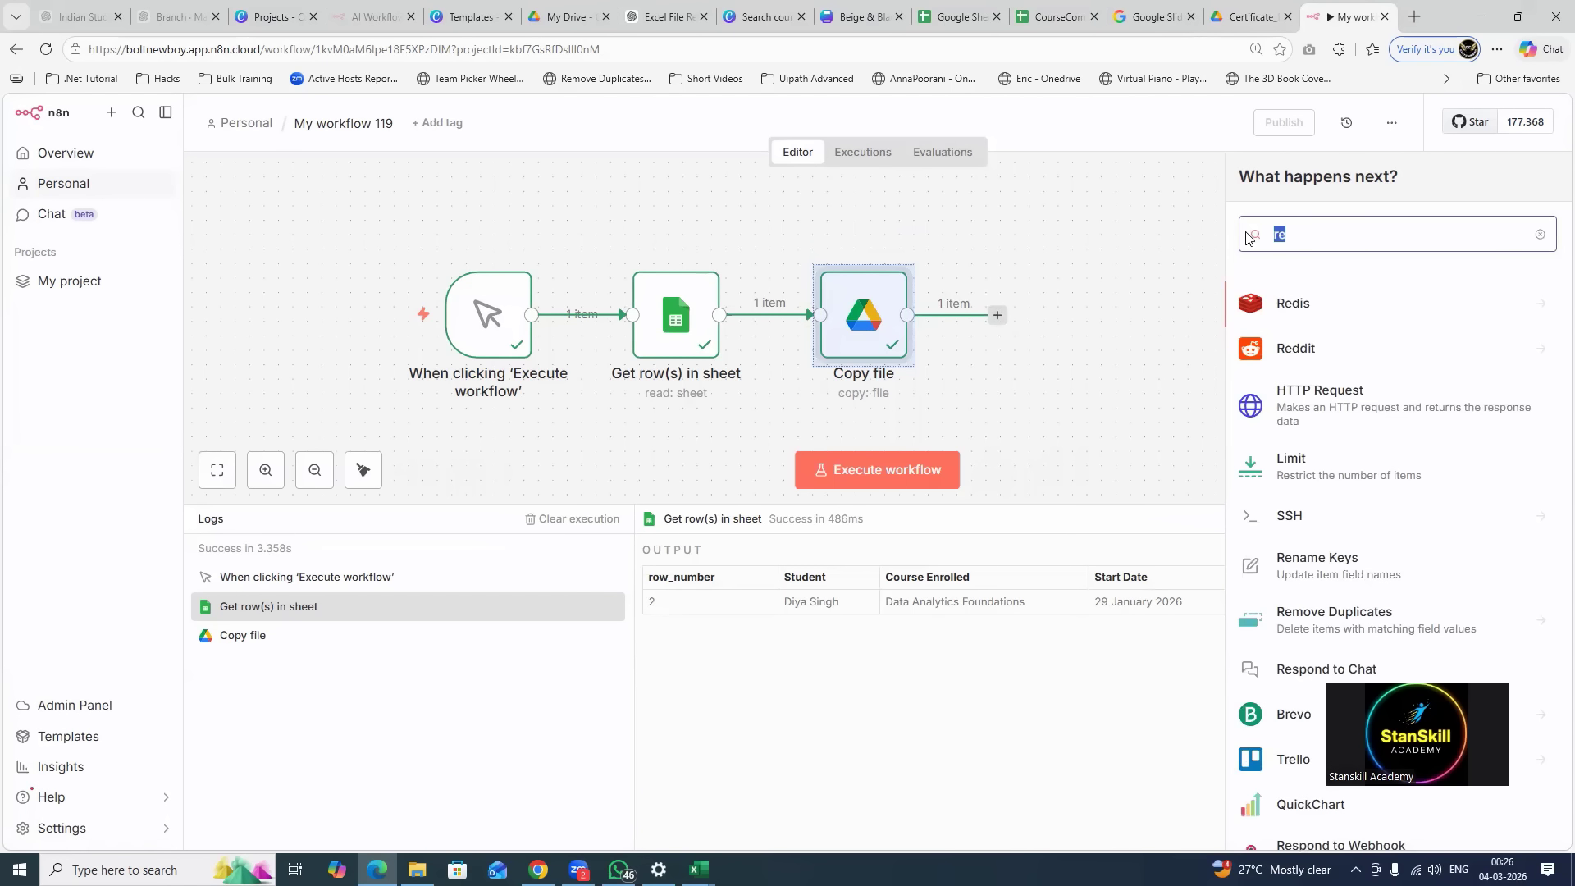
{"action": "type", "text": "google"}
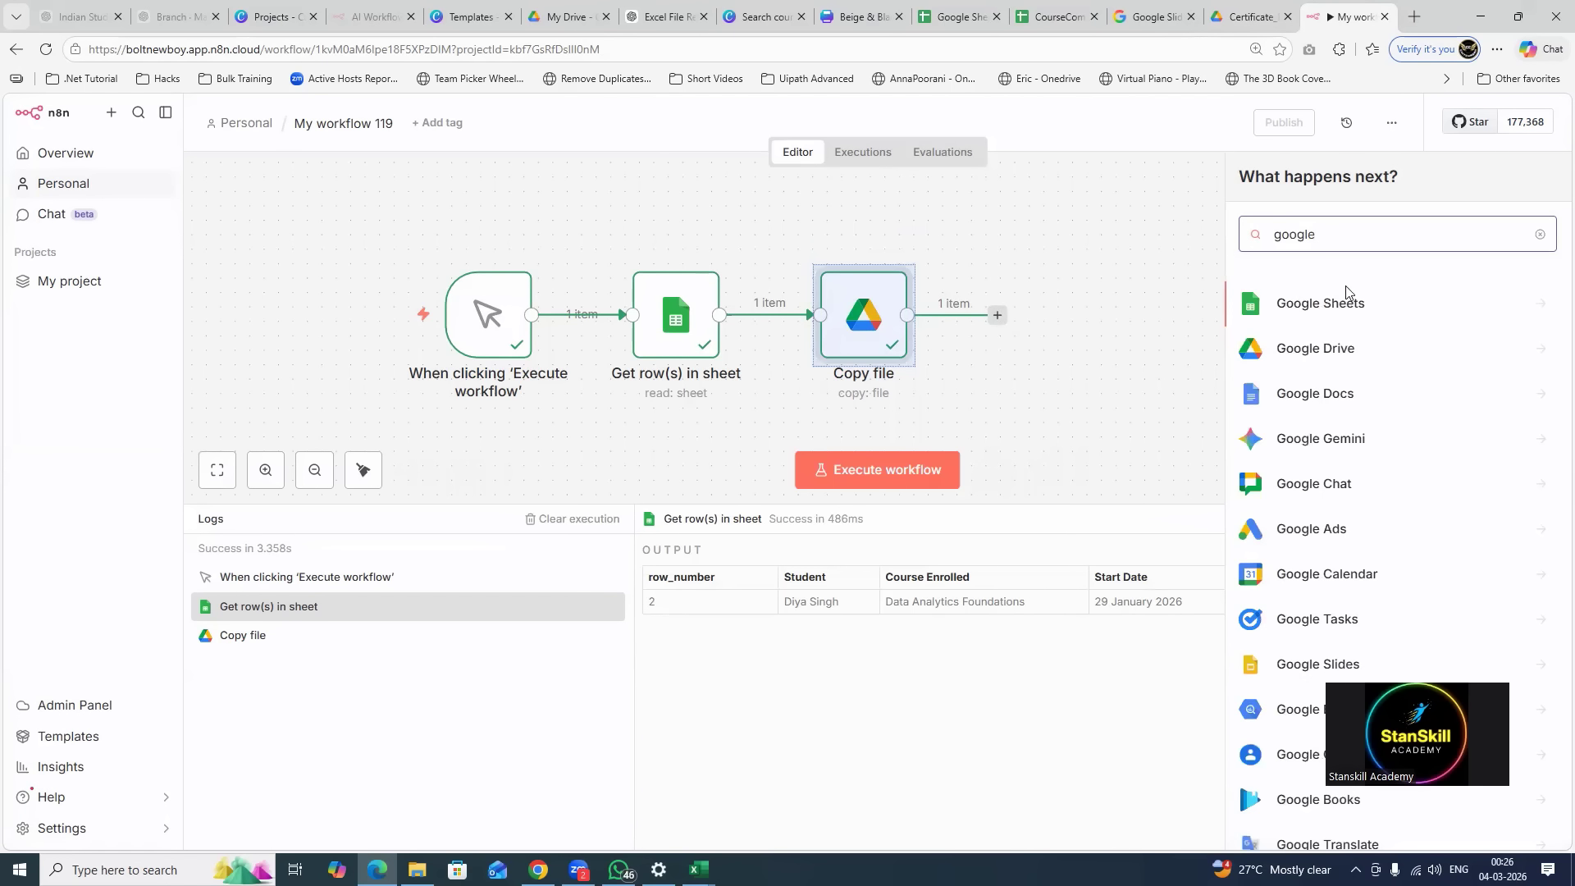
{"action": "scroll", "coordinate": [1333, 484], "scroll_direction": "down", "scroll_amount": 3}
{"action": "scroll", "coordinate": [1337, 492], "scroll_direction": "up", "scroll_amount": 3}
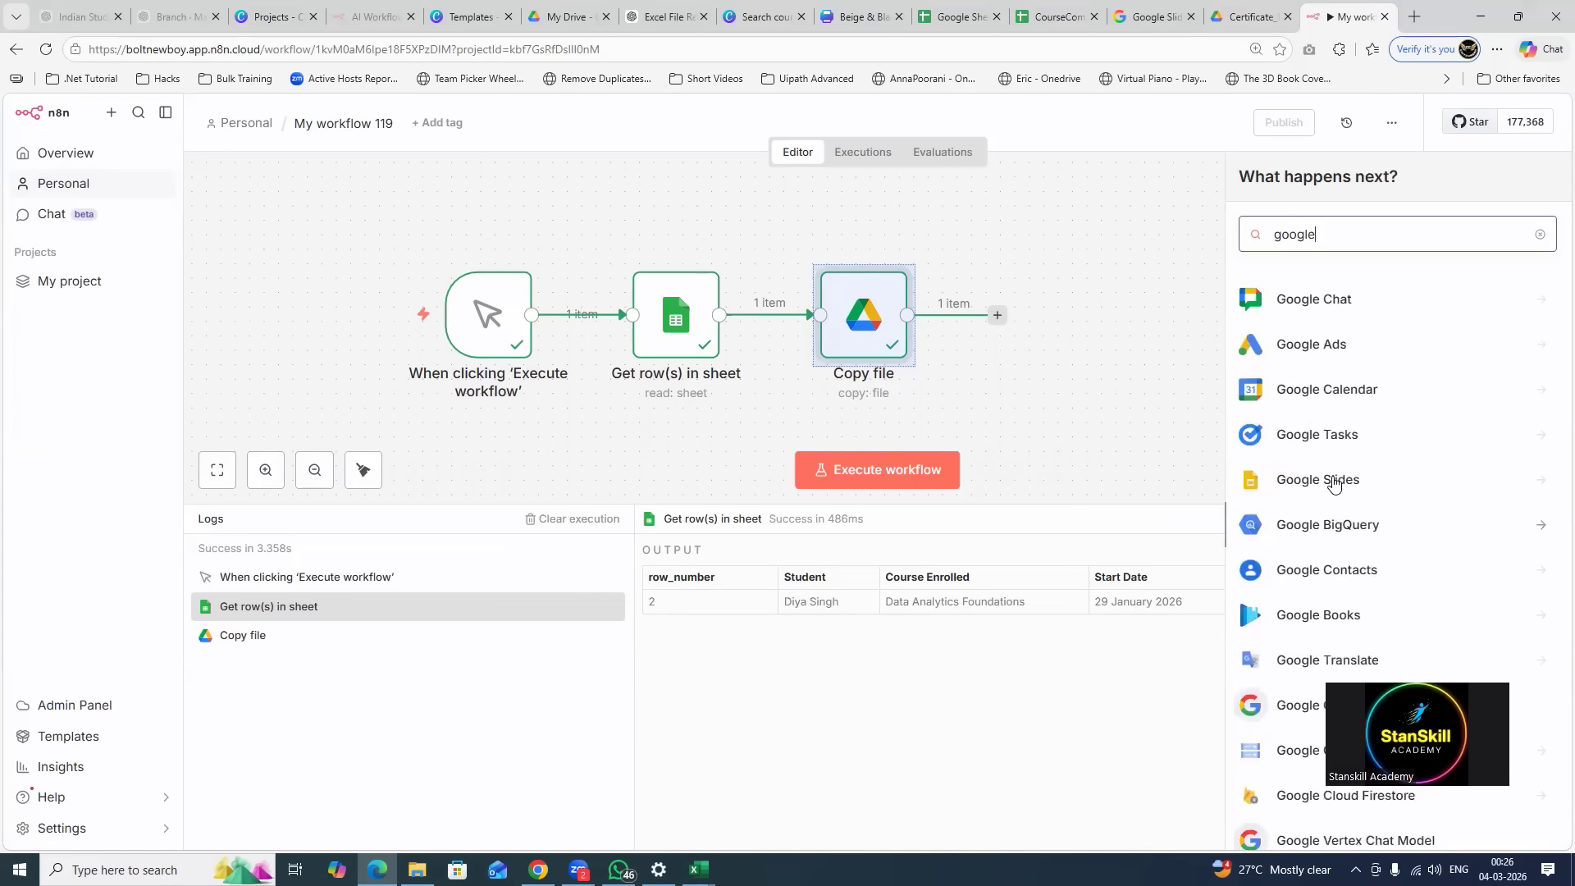
{"action": "scroll", "coordinate": [1322, 525], "scroll_direction": "down", "scroll_amount": 2}
{"action": "left_click", "coordinate": [1320, 502]}
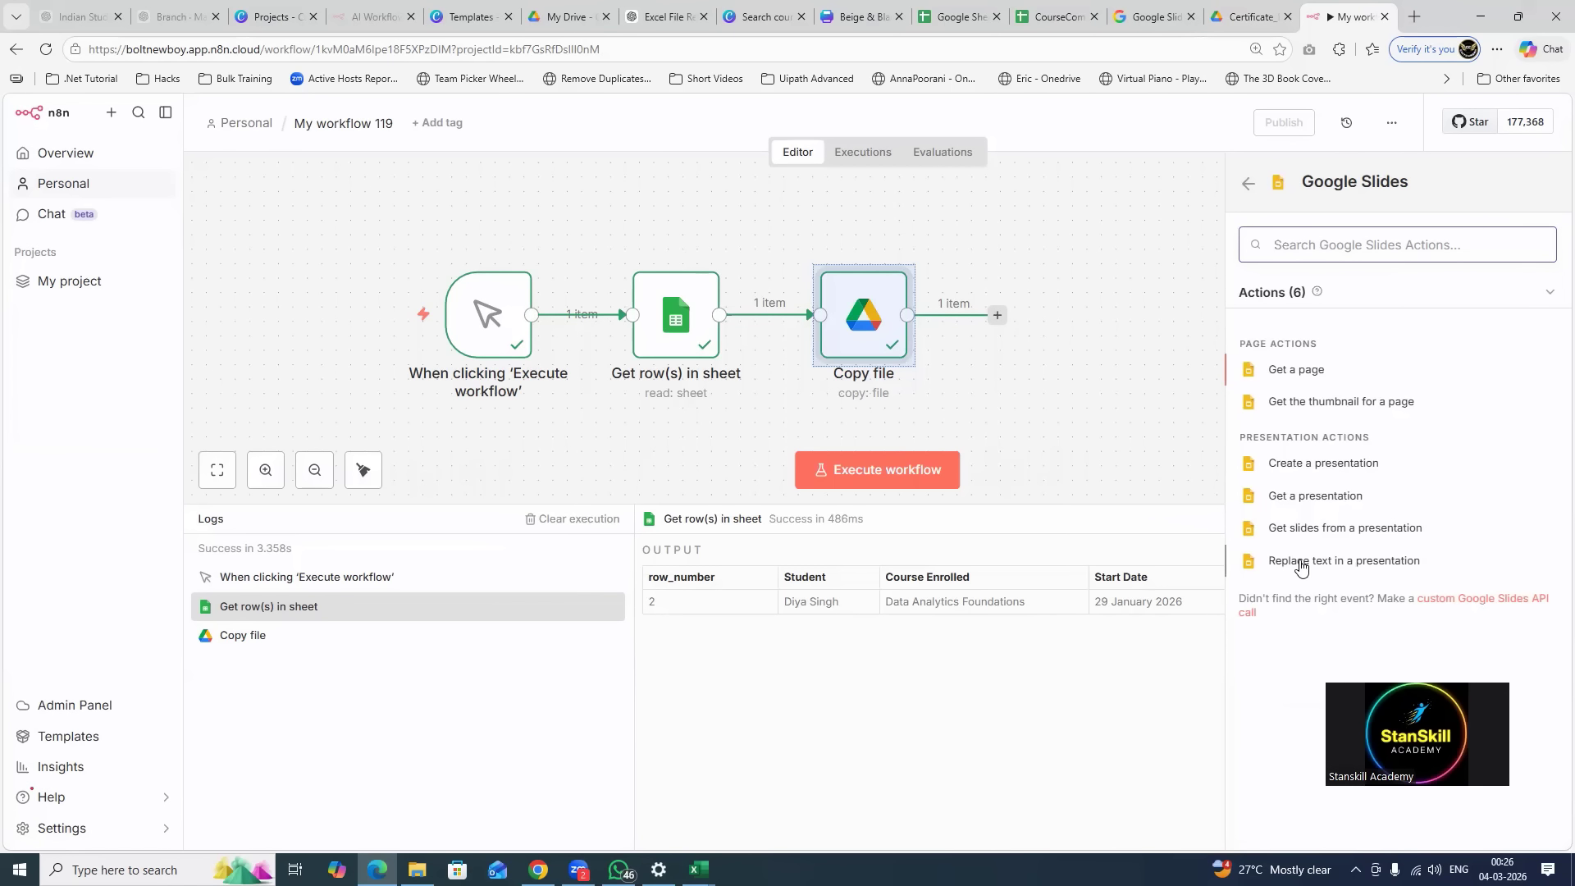
Step: Add the Replace text in a presentation action and authorise a new Google Slides credential
{"action": "left_click", "coordinate": [1299, 563]}
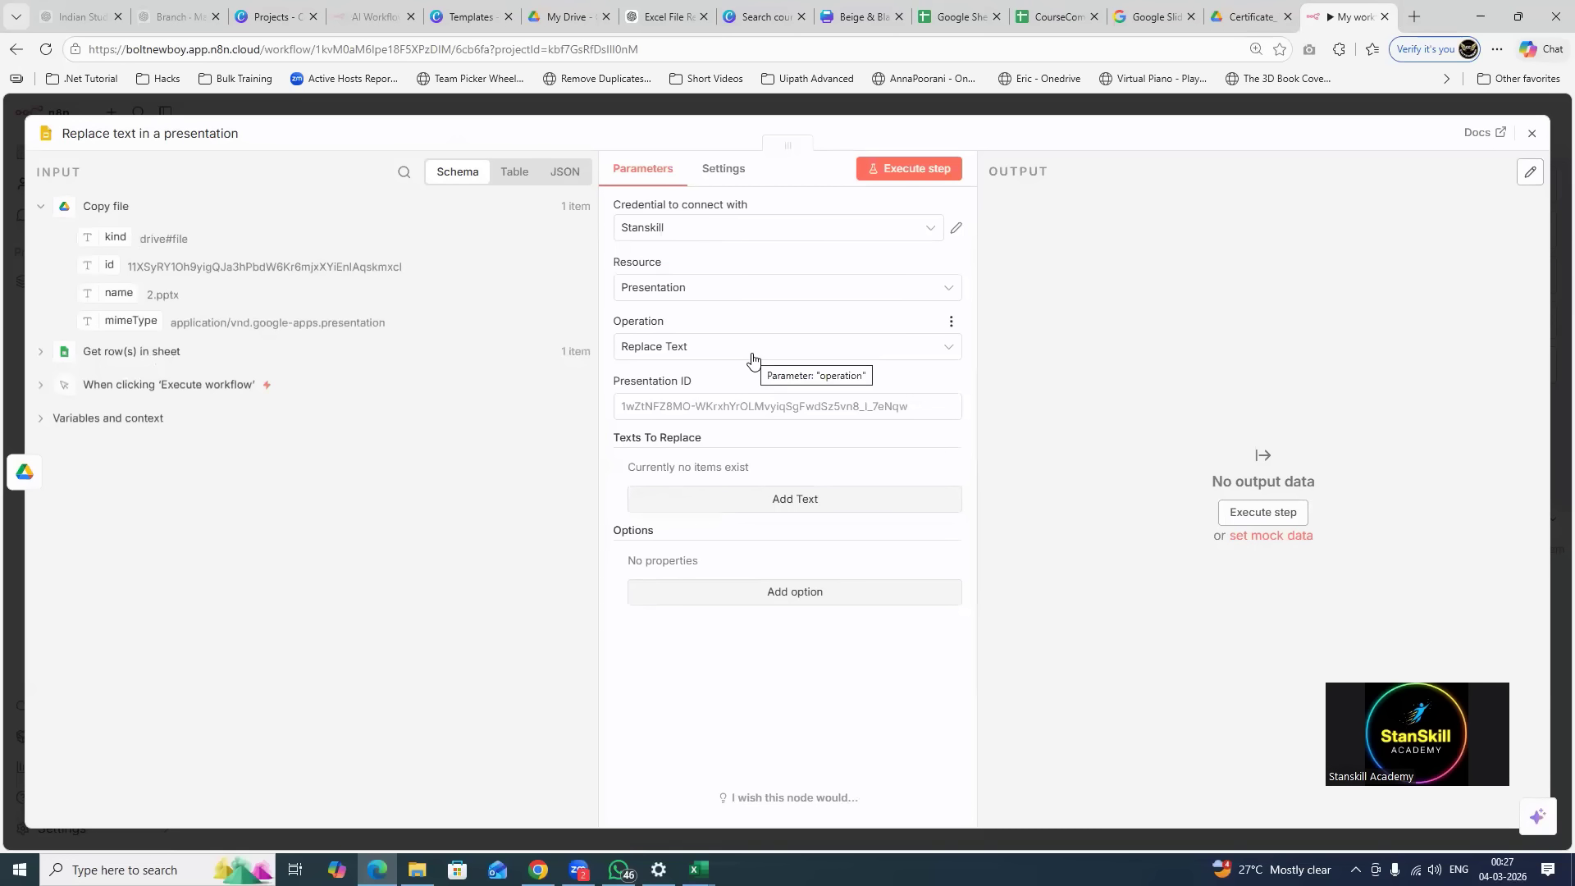
{"action": "left_click", "coordinate": [667, 228]}
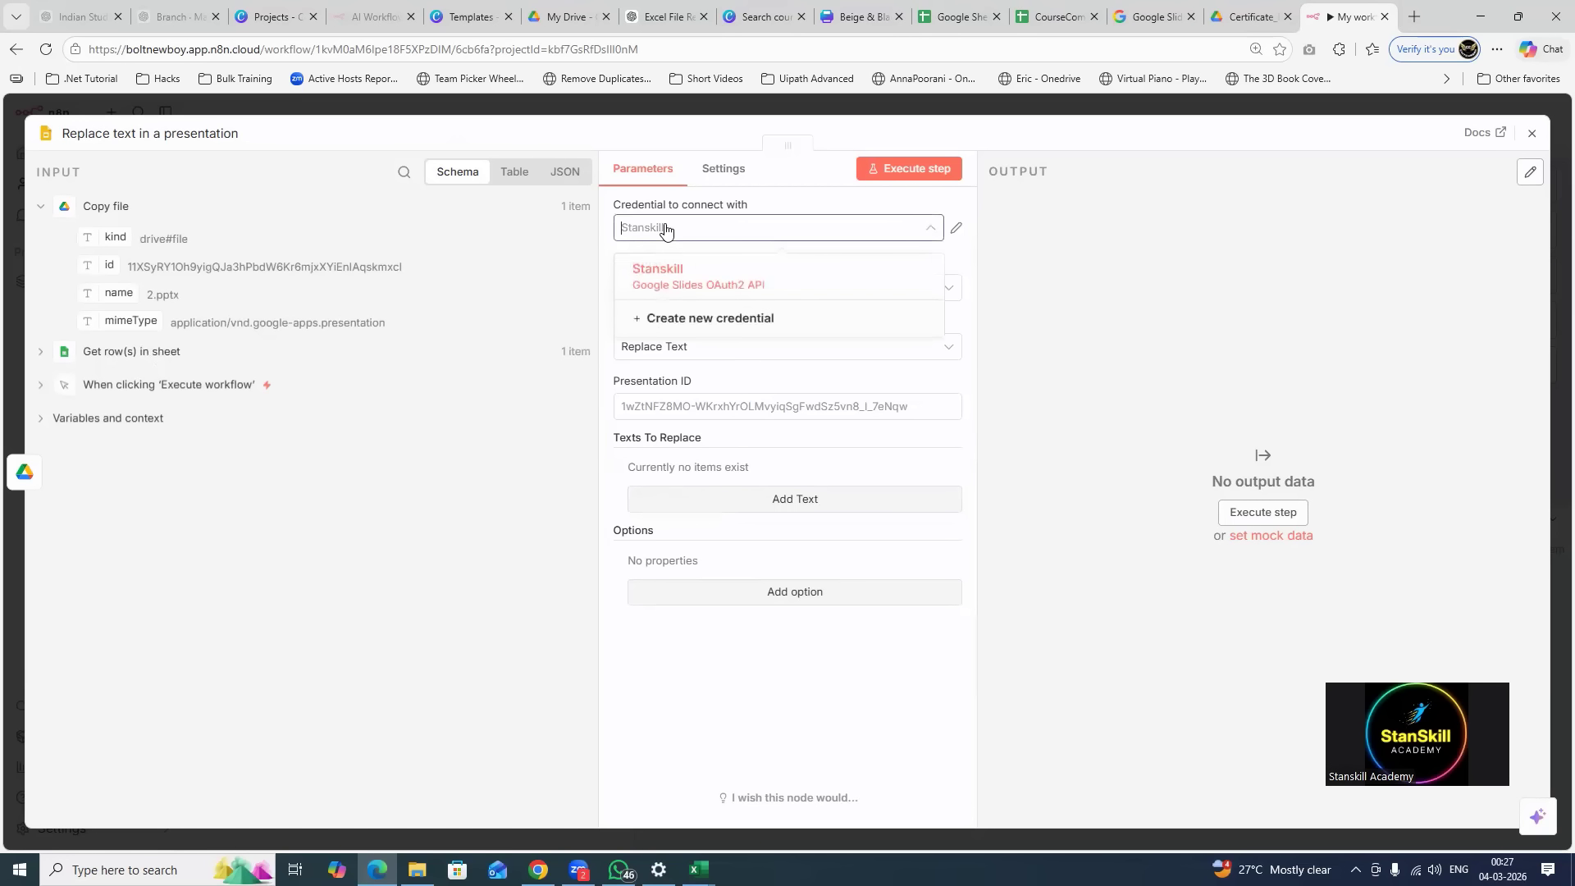
{"action": "left_click", "coordinate": [674, 322]}
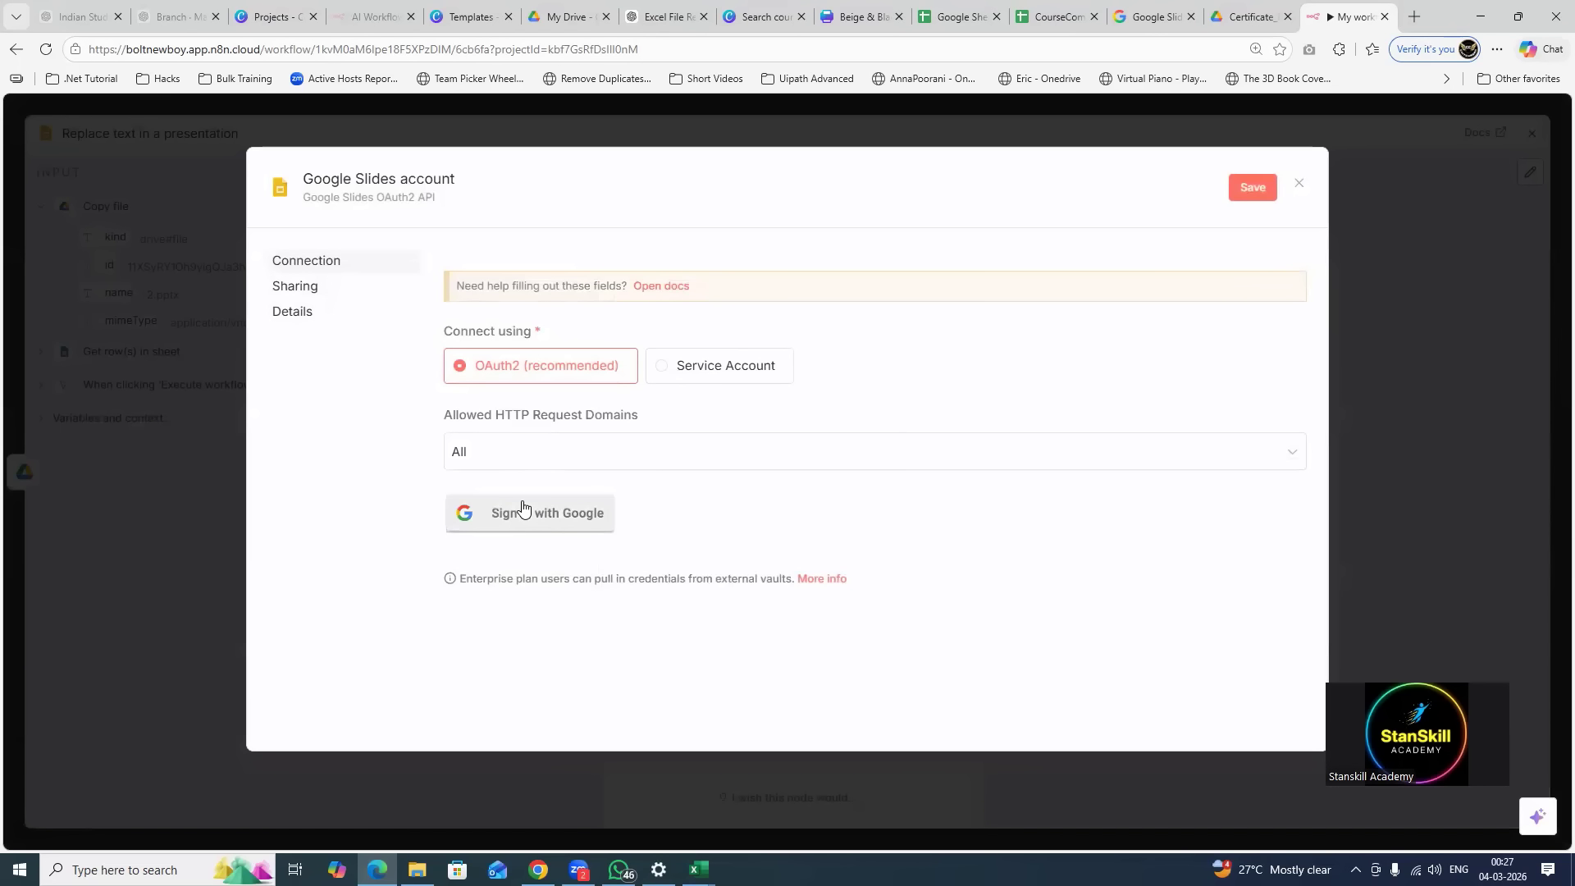
{"action": "left_click", "coordinate": [522, 507]}
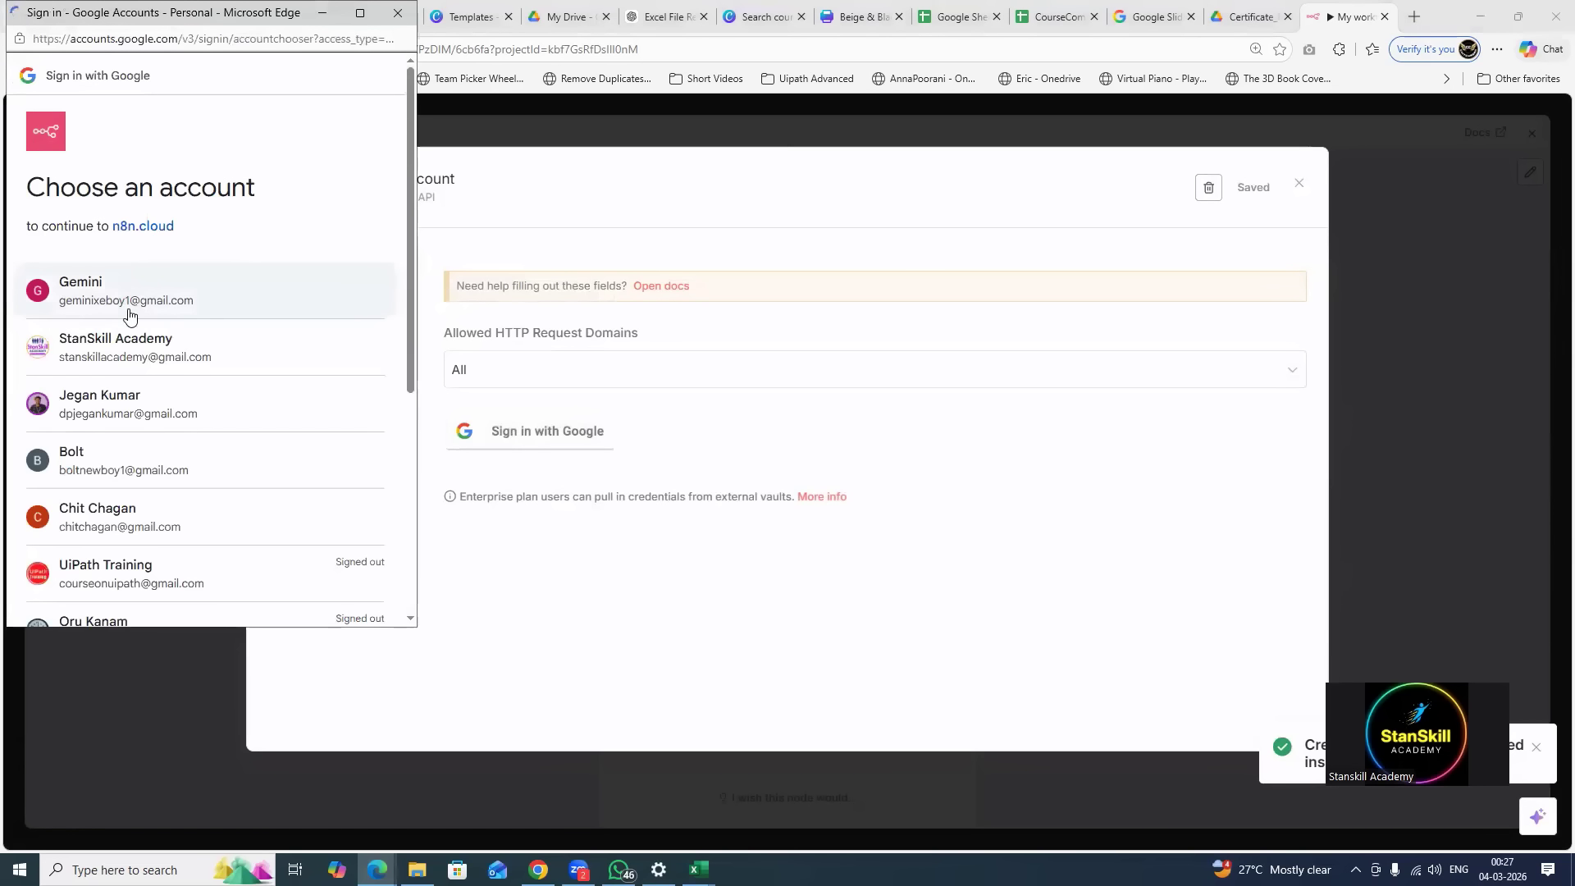
{"action": "left_click", "coordinate": [135, 354]}
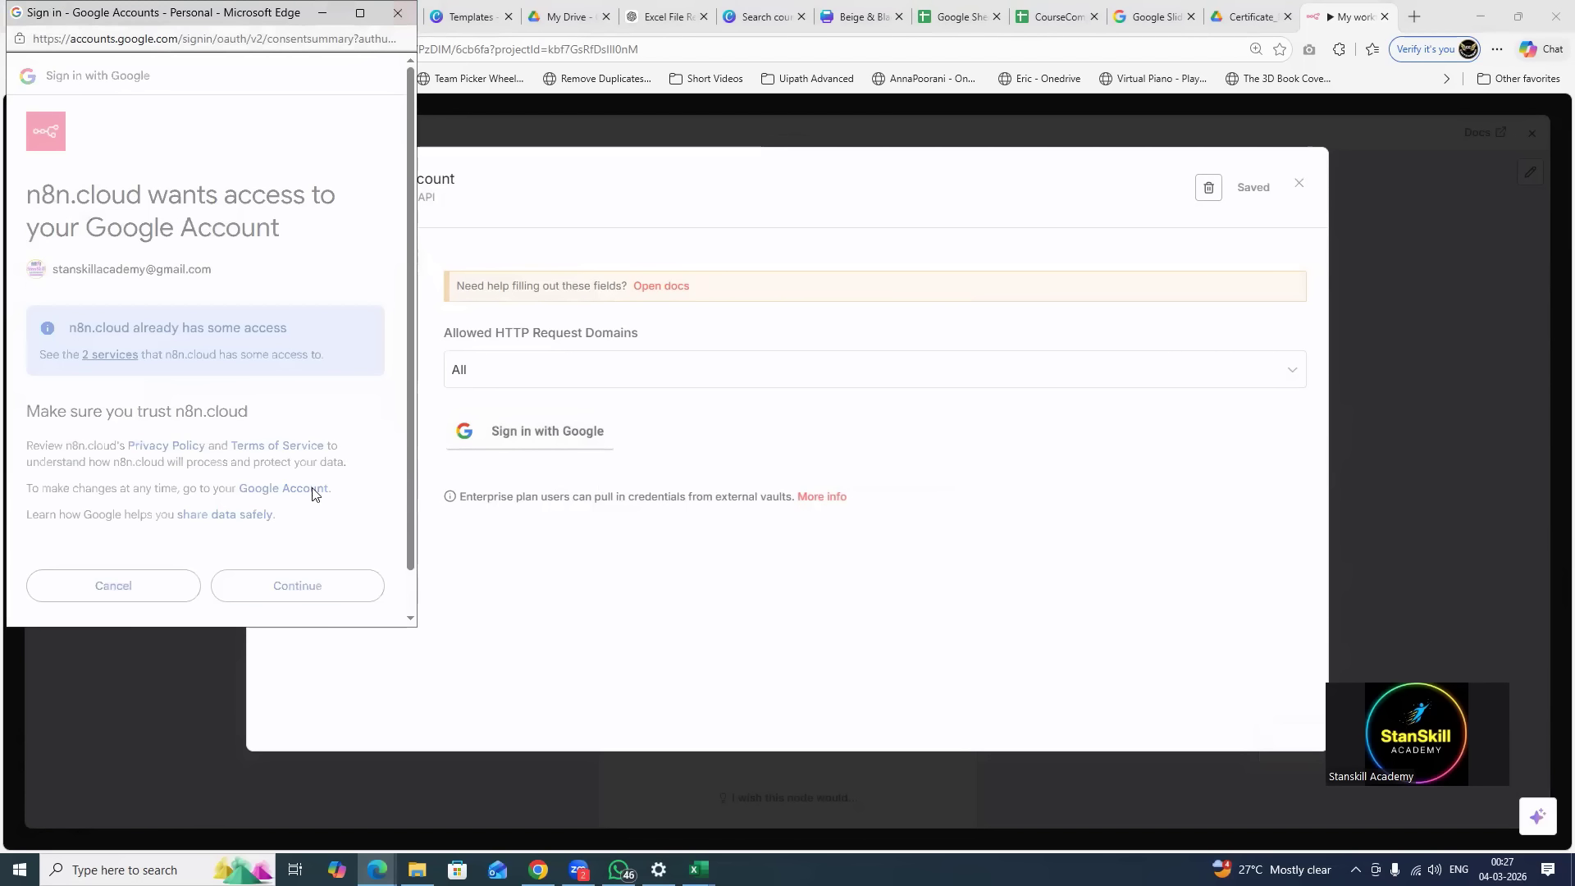
{"action": "left_click", "coordinate": [398, 13]}
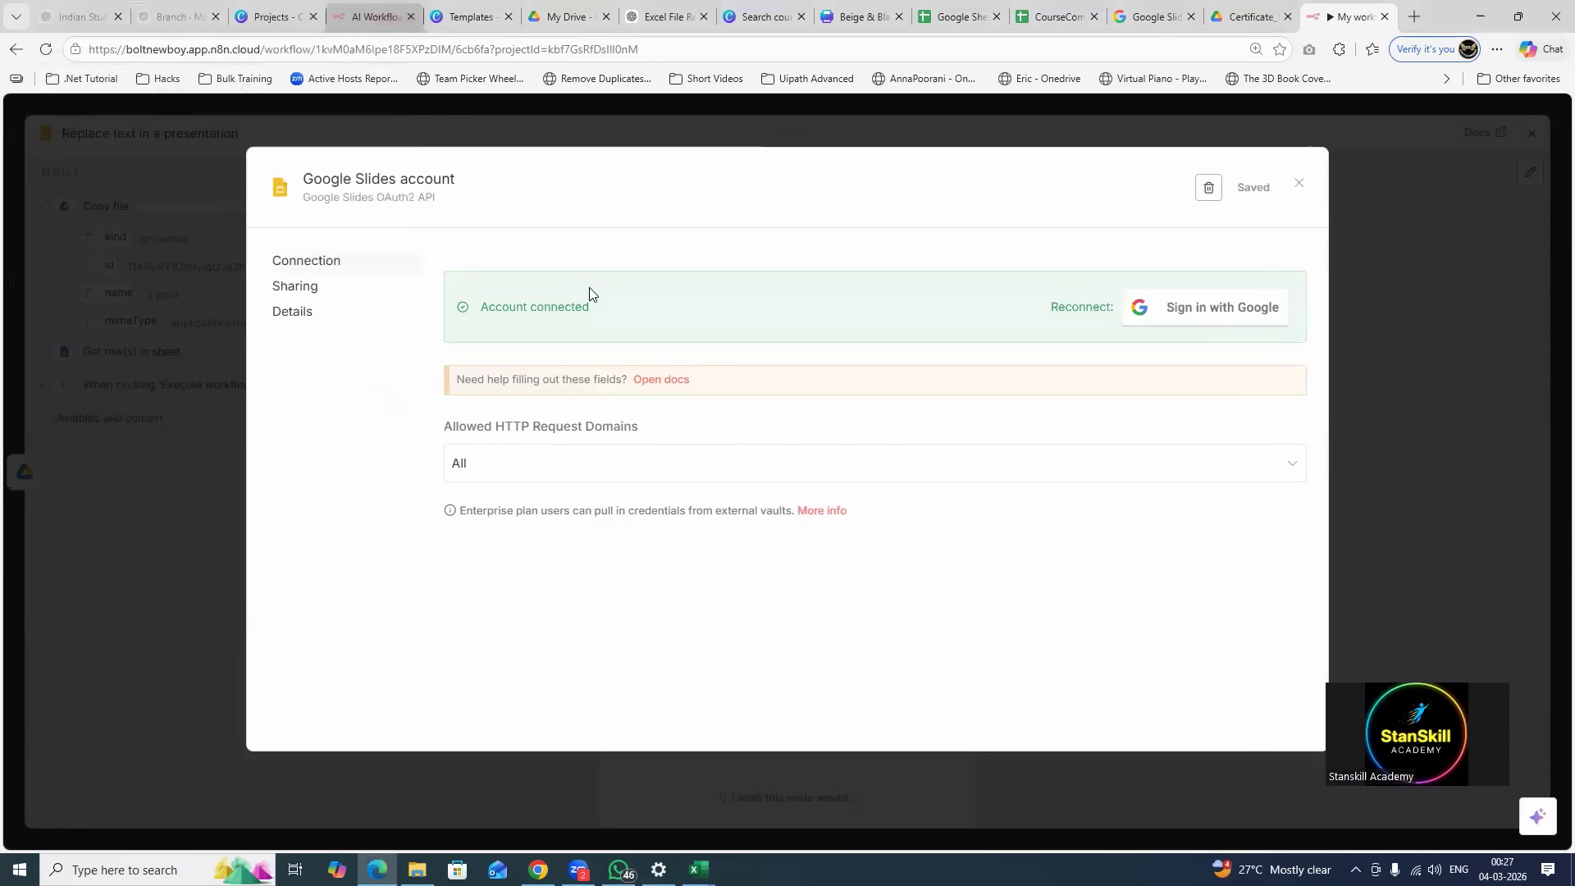
Step: Name the new credential StanskillNew and save it
{"action": "left_click", "coordinate": [414, 182]}
{"action": "type", "text": "St"}
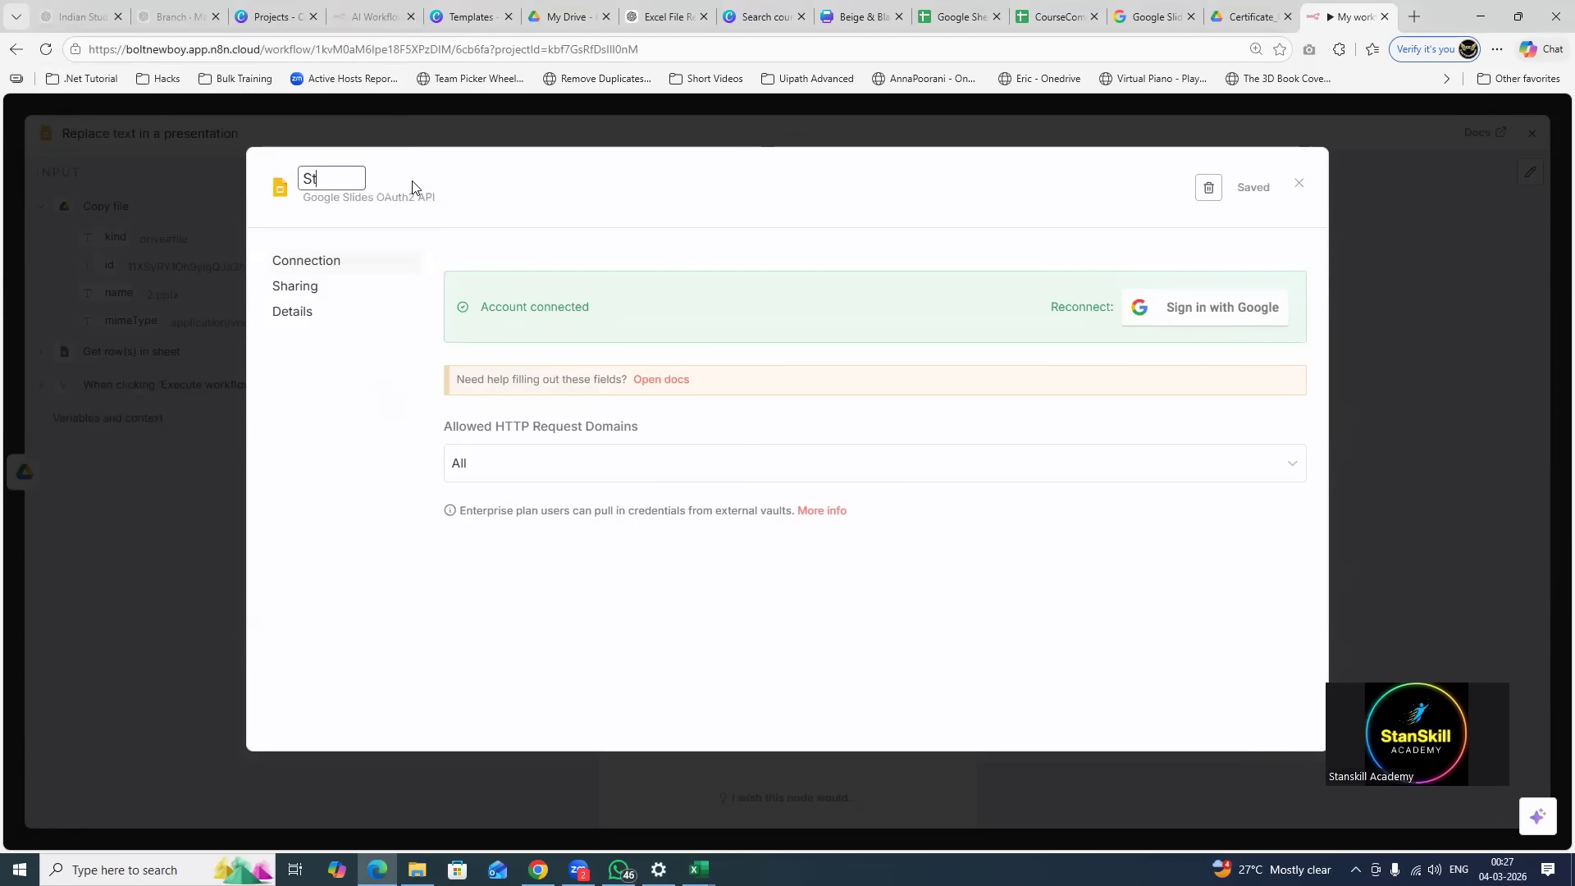
{"action": "type", "text": "anskillNew"}
{"action": "key", "text": "Return"}
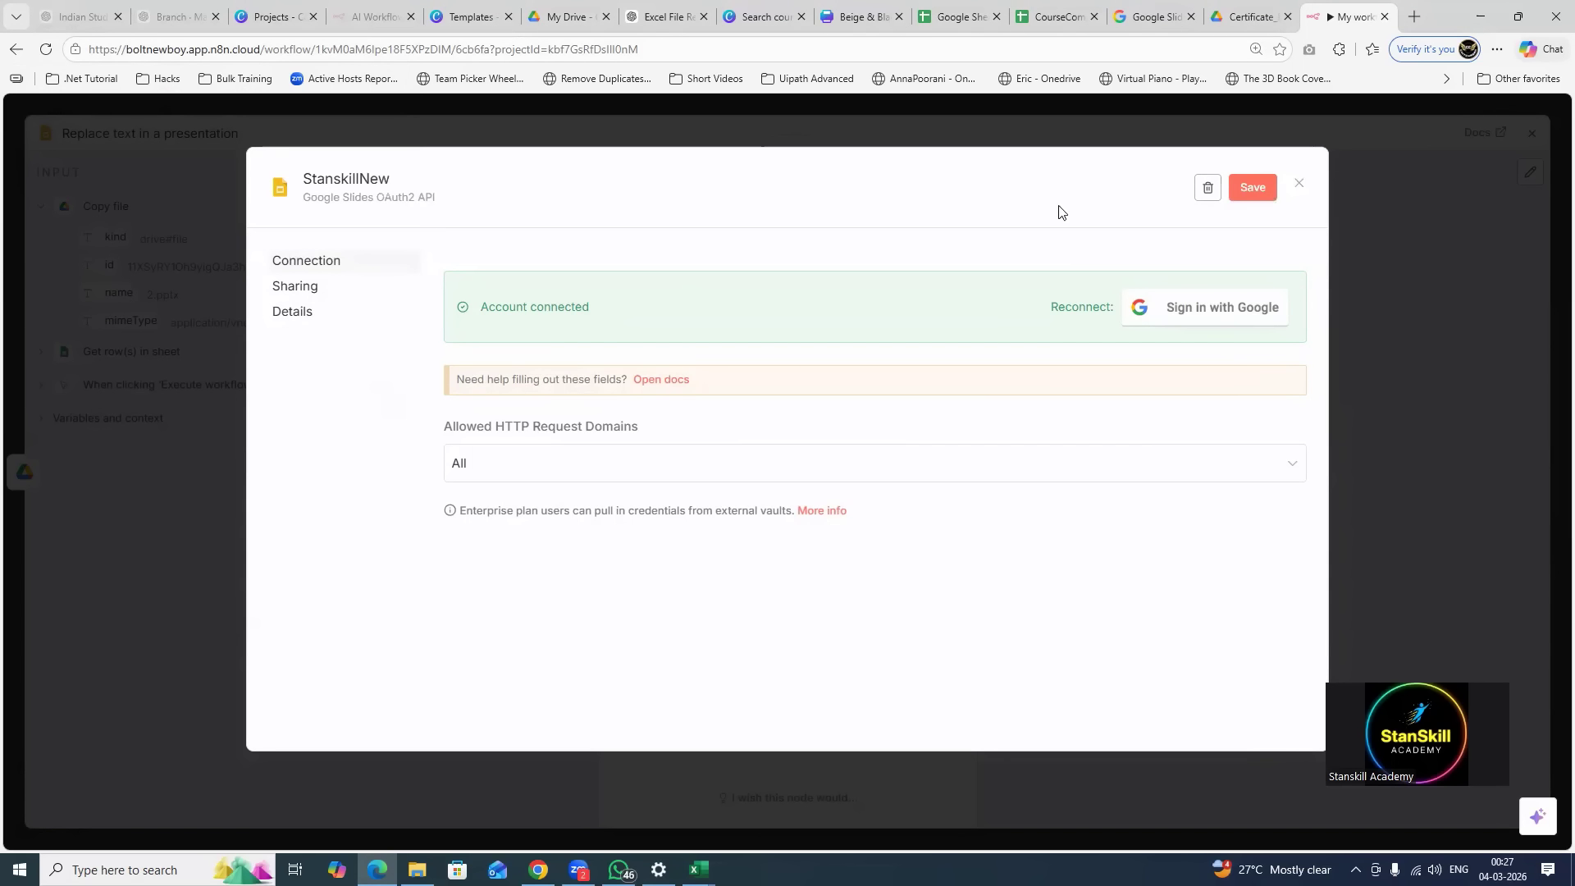
{"action": "left_click", "coordinate": [1246, 191]}
{"action": "left_click", "coordinate": [1296, 187]}
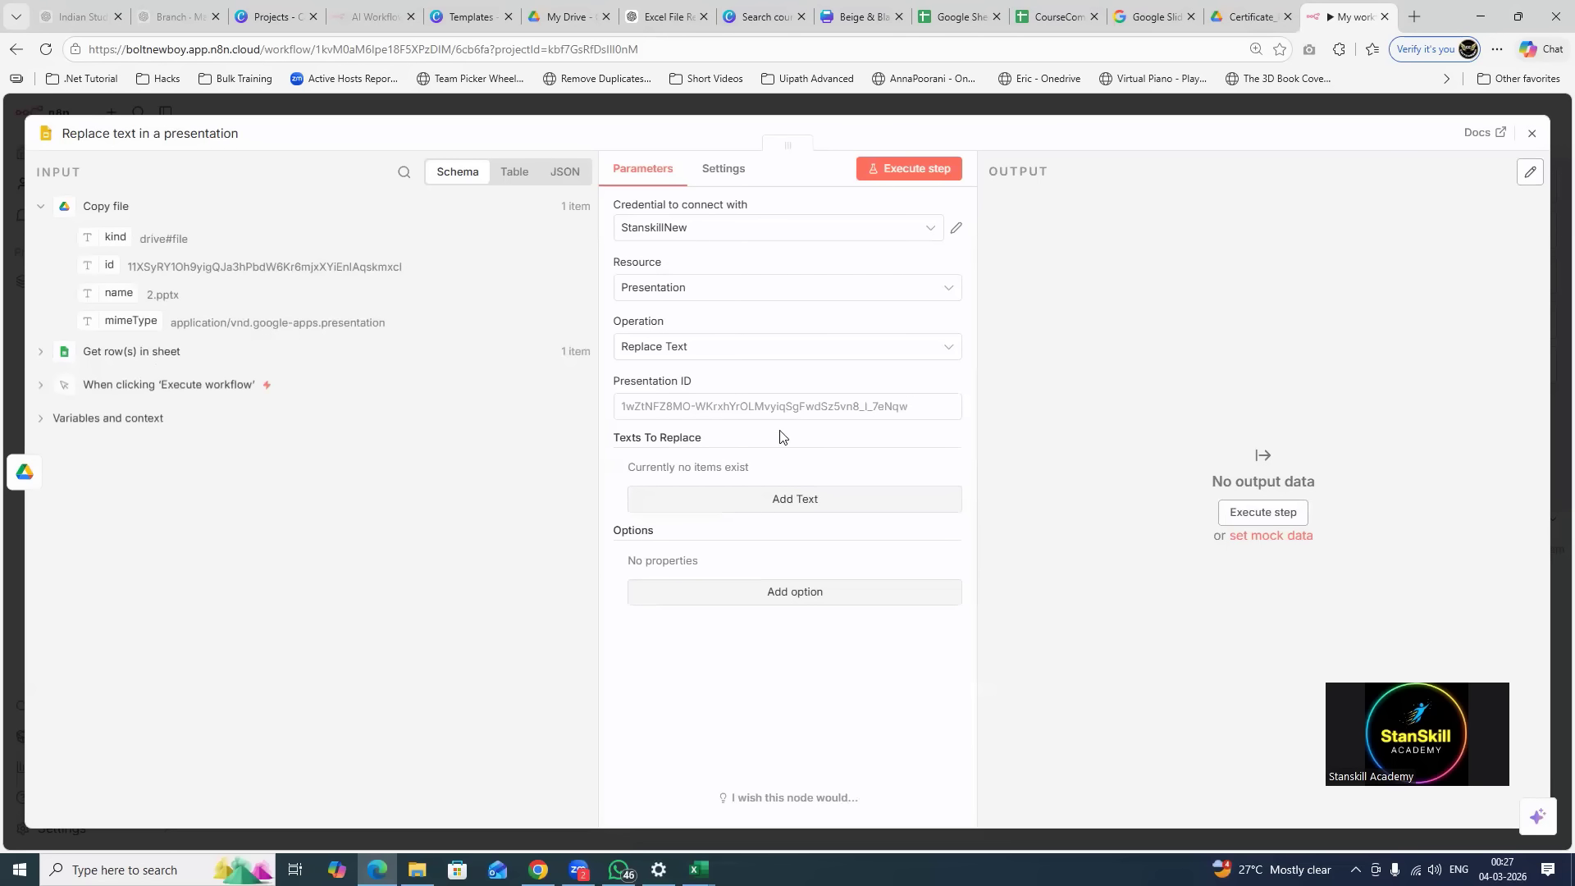
Step: Map the Copy file output's id field into Presentation ID as {{ $json.id }}
{"action": "left_click", "coordinate": [660, 407]}
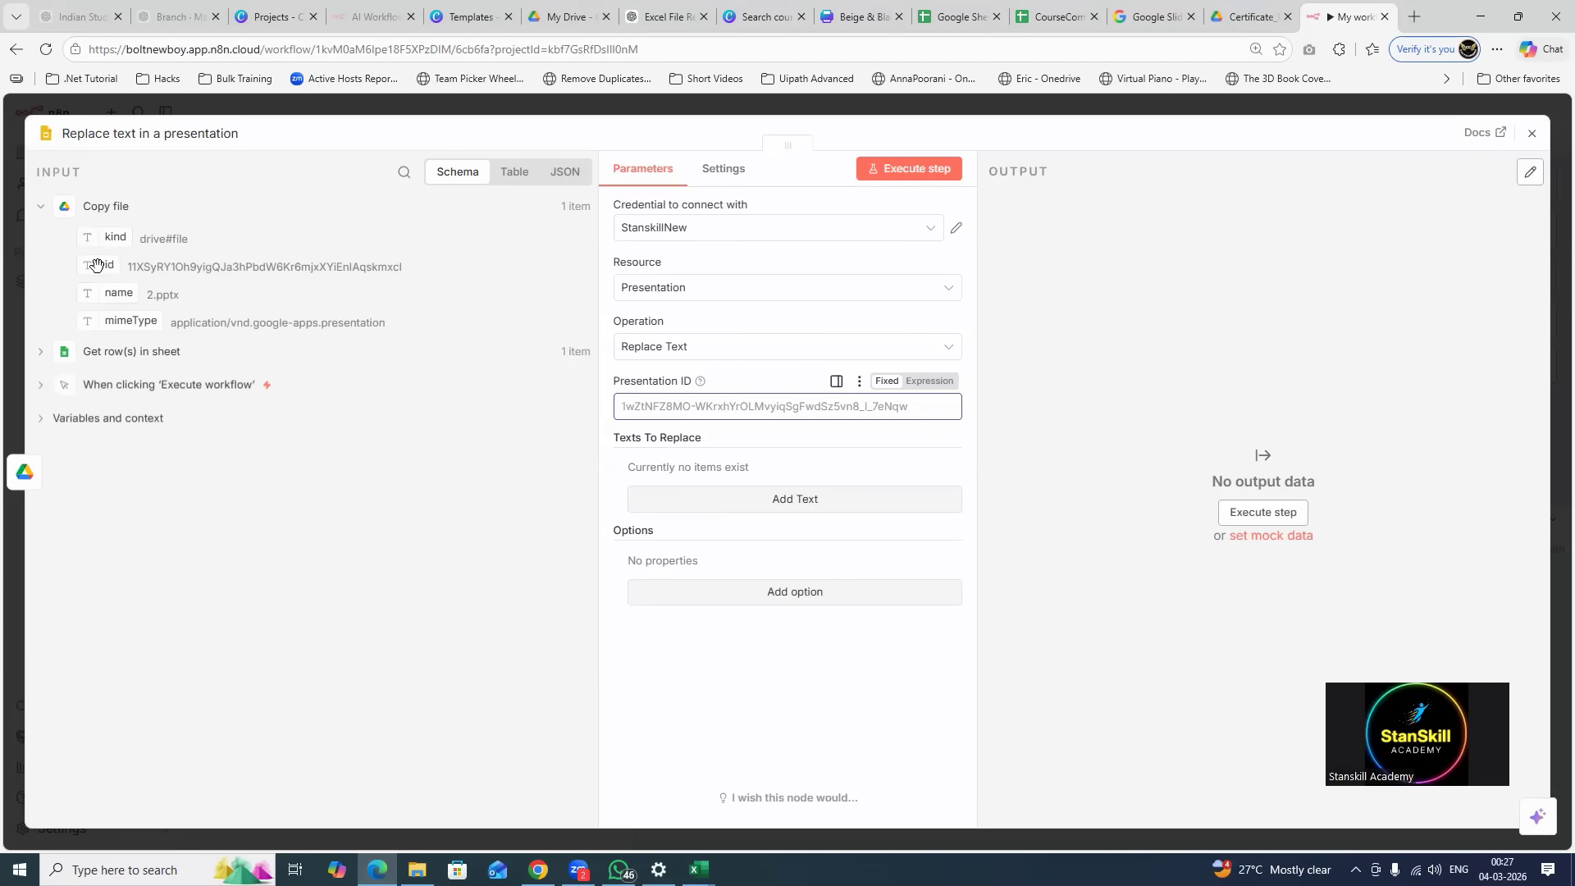
{"action": "left_click_drag", "start_coordinate": [96, 264], "coordinate": [648, 402]}
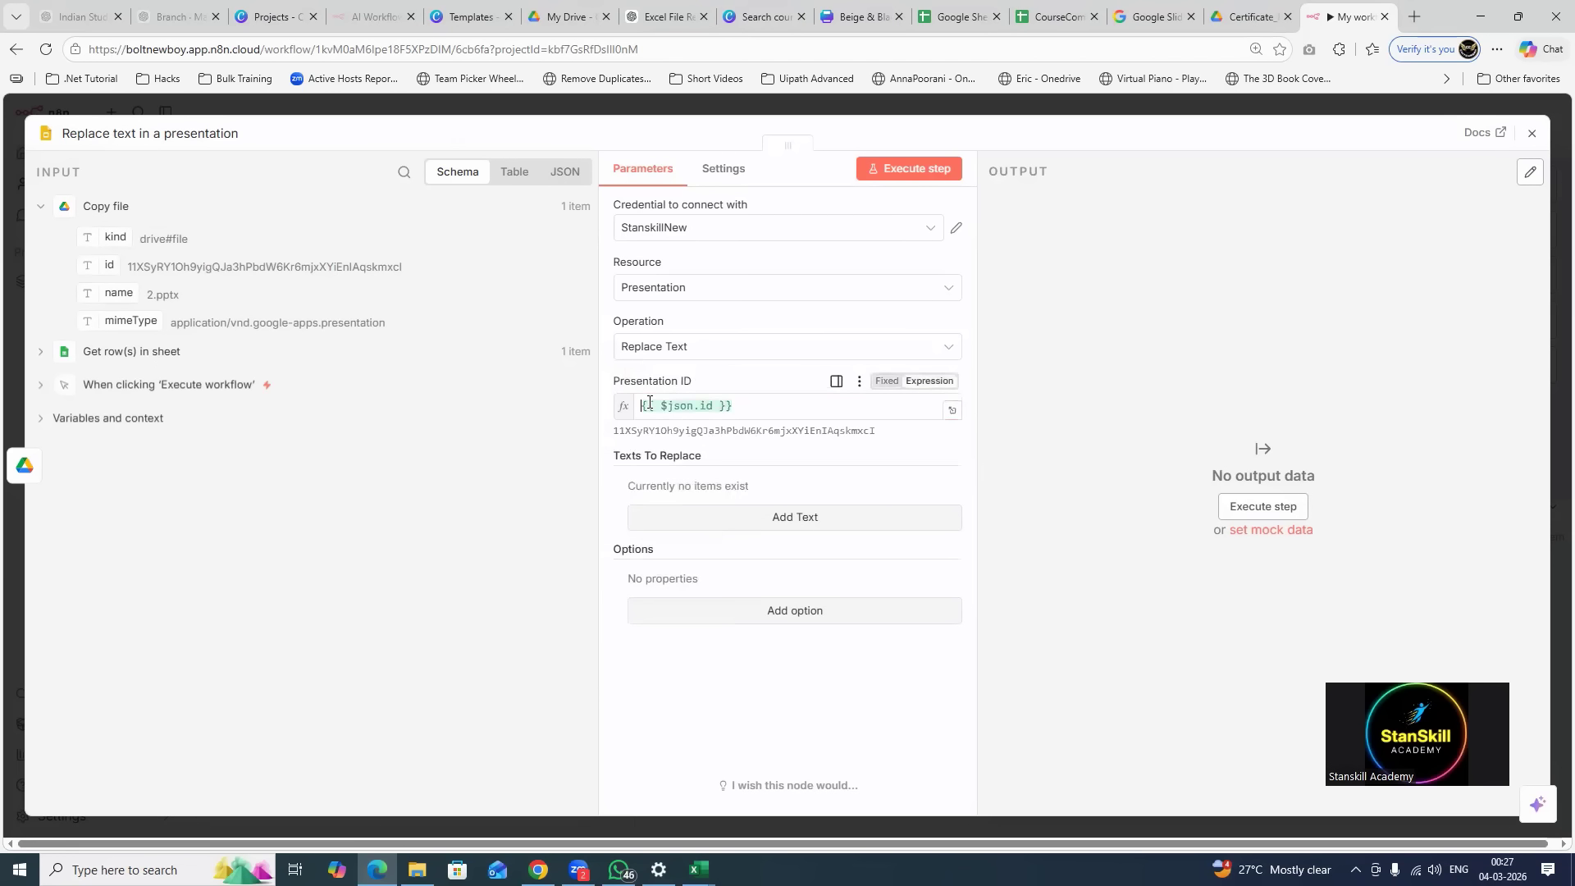
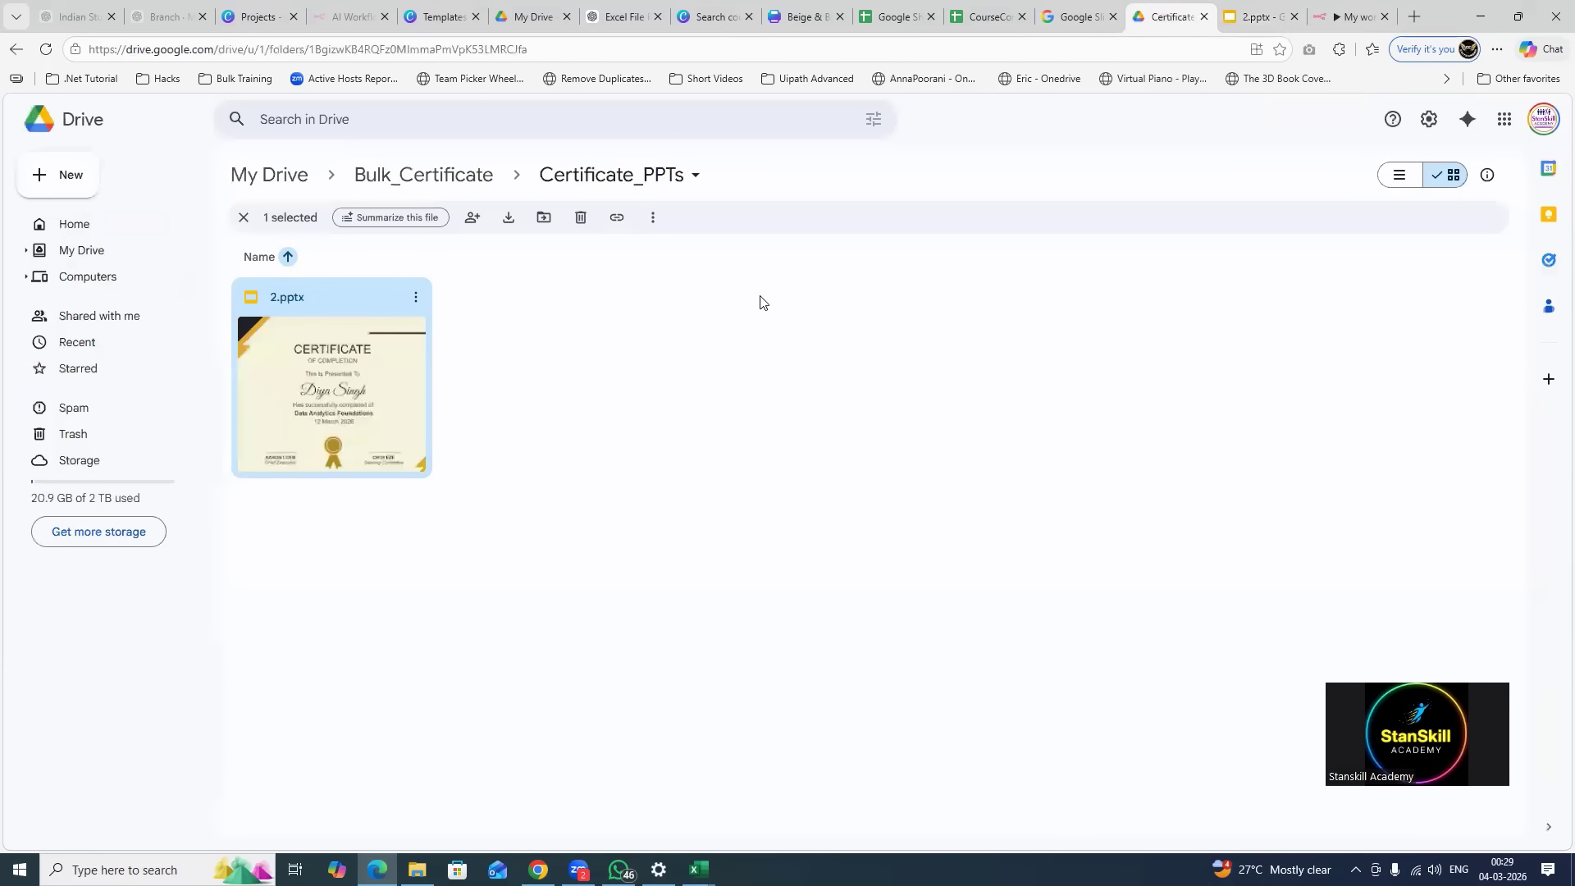
Step: Return to the n8n 'My workflow' tab after reviewing 2.pptx in Certificate_PPTs
{"action": "left_click", "coordinate": [1349, 13]}
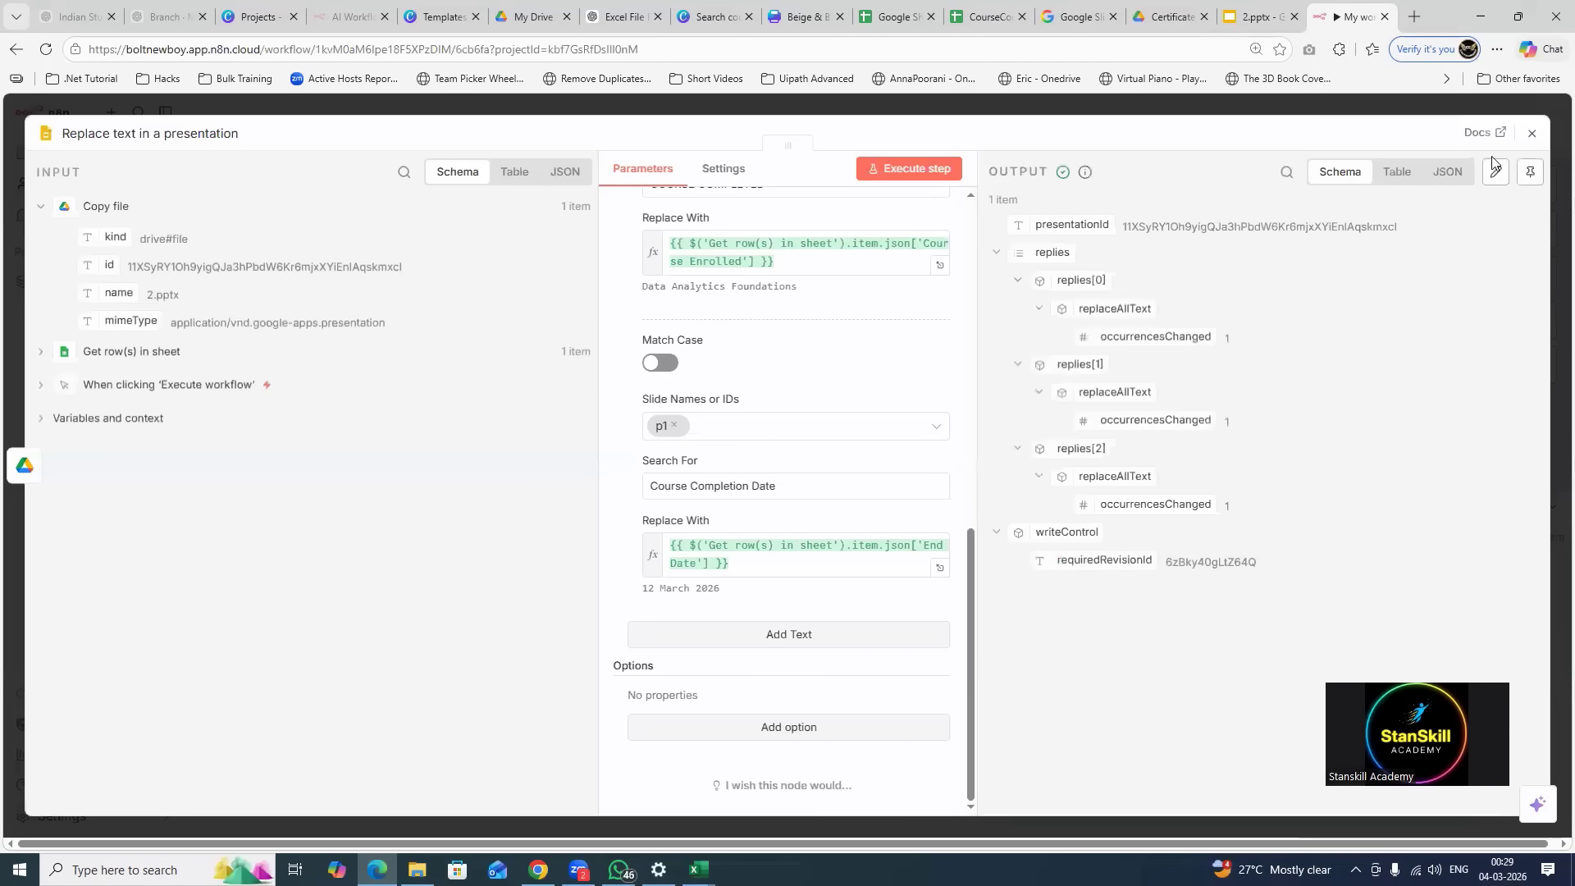
Step: Add a Google Drive Download file node after the Replace text in a presentation node
{"action": "left_click", "coordinate": [1537, 131]}
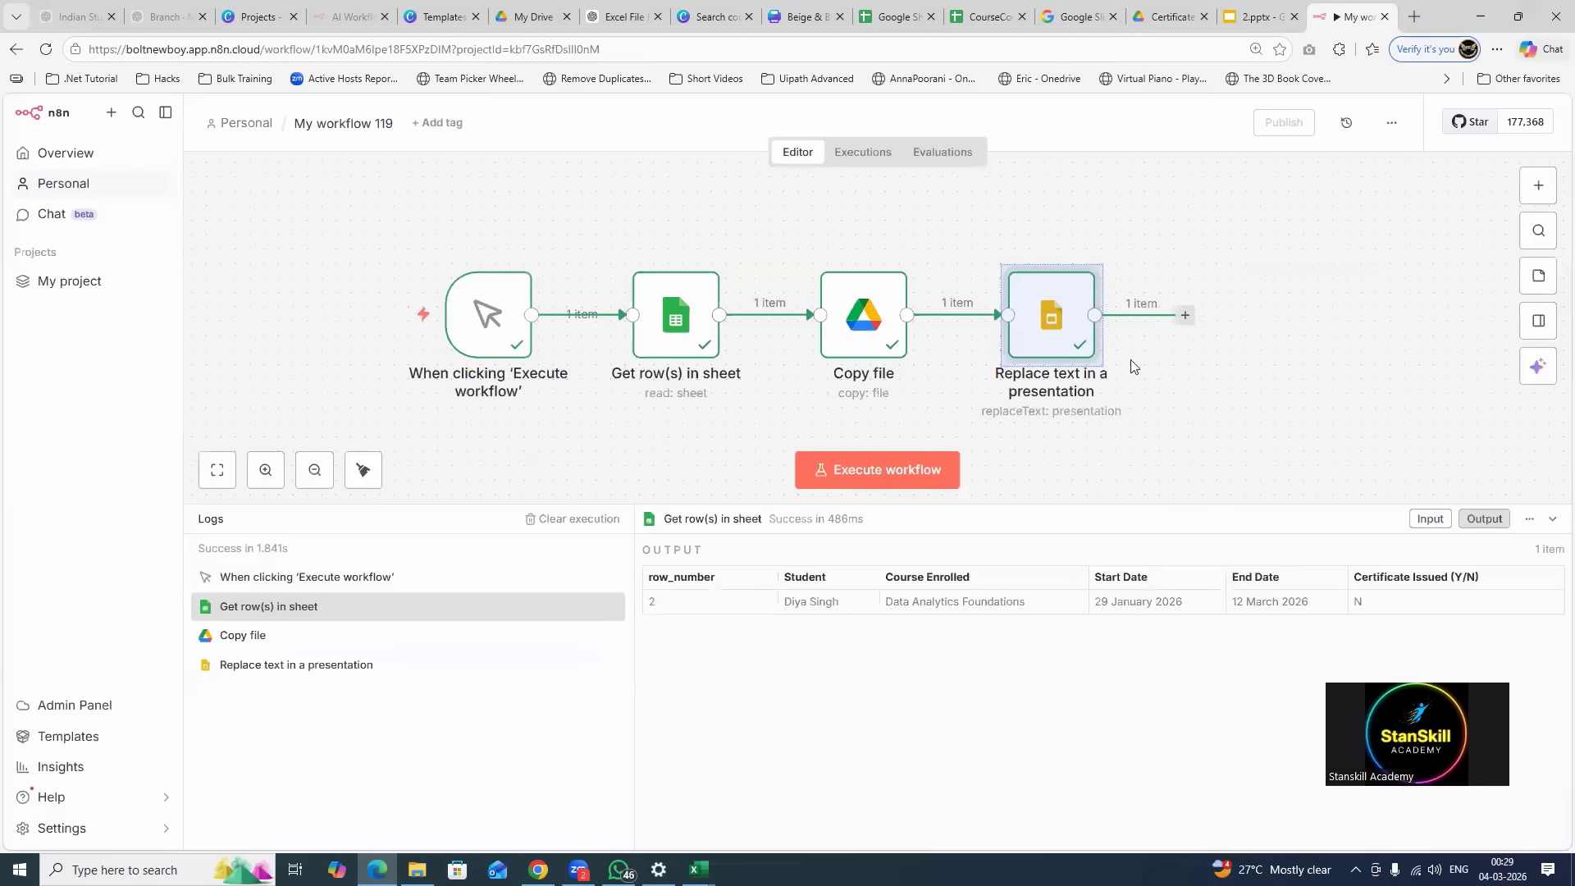
{"action": "left_click", "coordinate": [1184, 318]}
{"action": "type", "text": "download"}
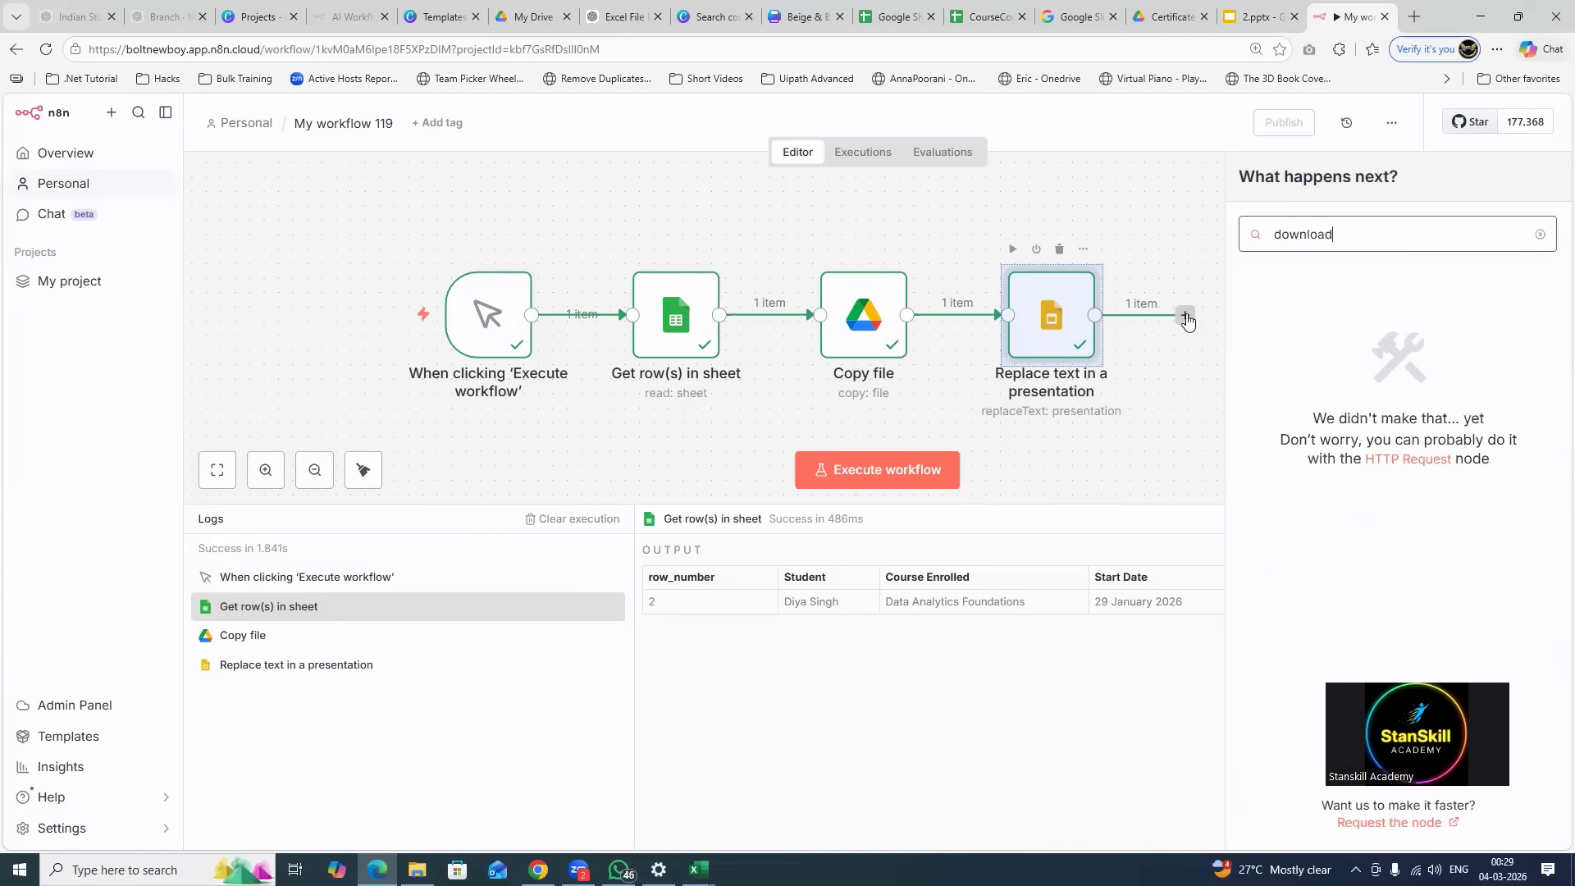
{"action": "key", "text": "ctrl+a"}
{"action": "key", "text": "BackSpace"}
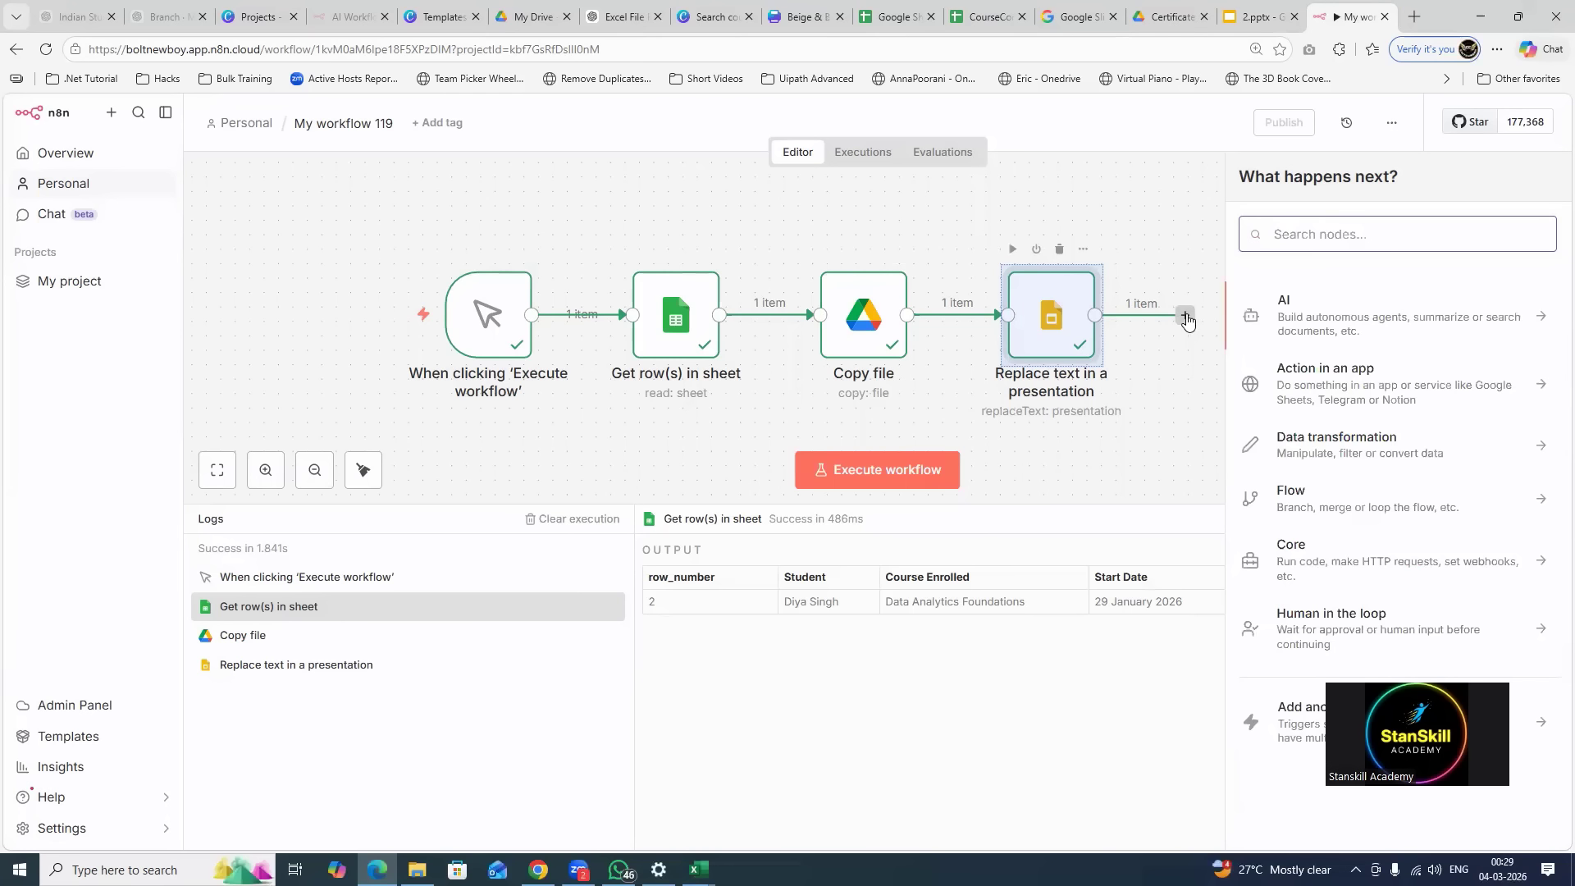
{"action": "type", "text": "google drive"}
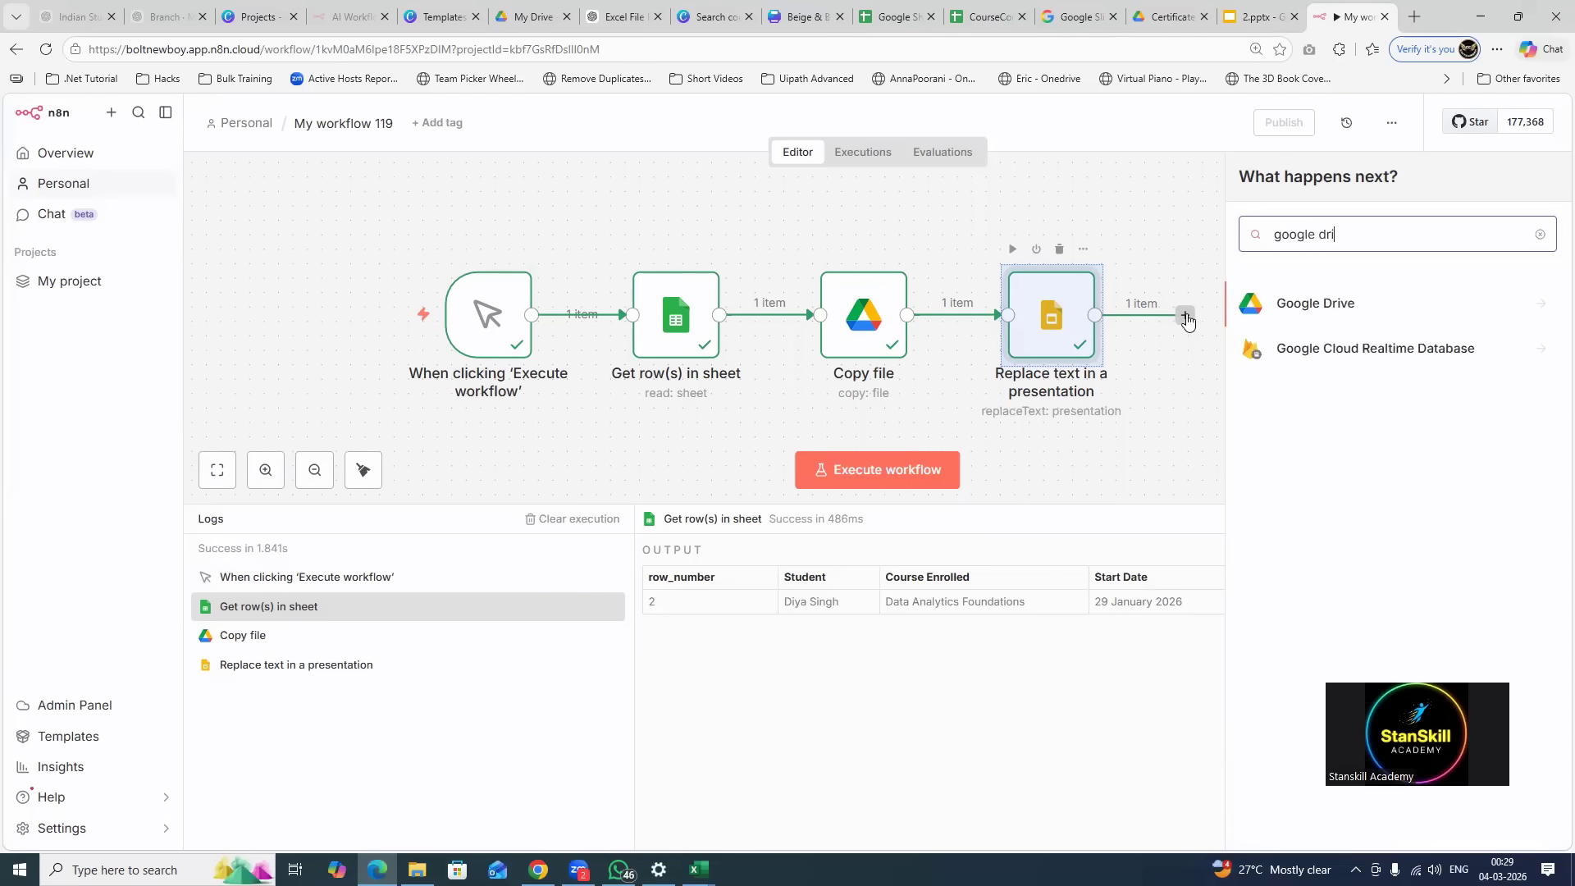
{"action": "left_click", "coordinate": [1317, 308]}
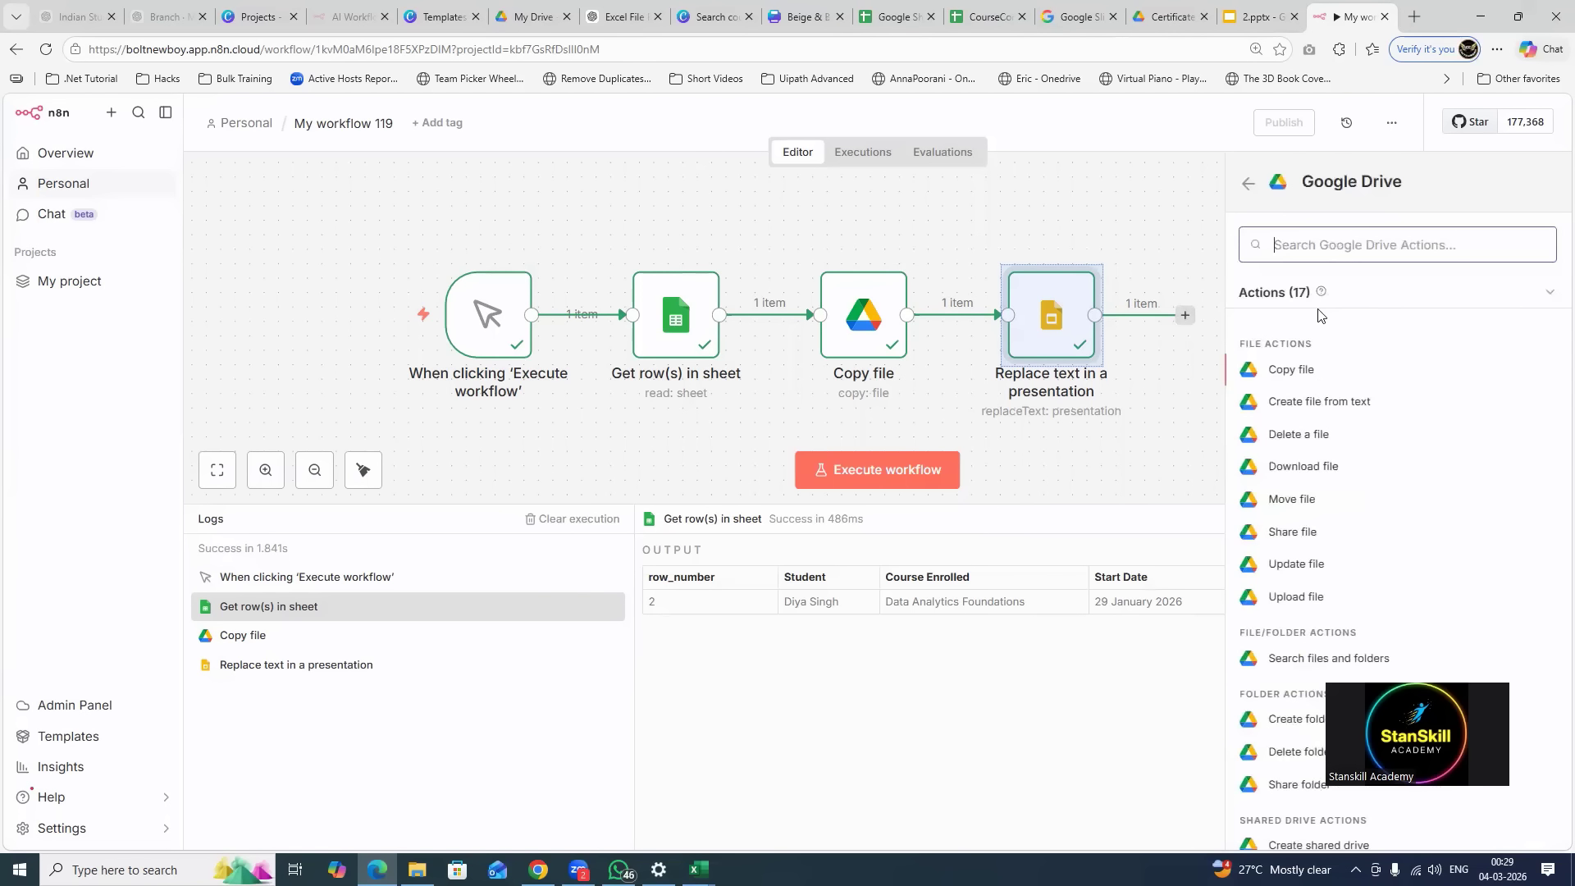
{"action": "left_click", "coordinate": [1293, 468]}
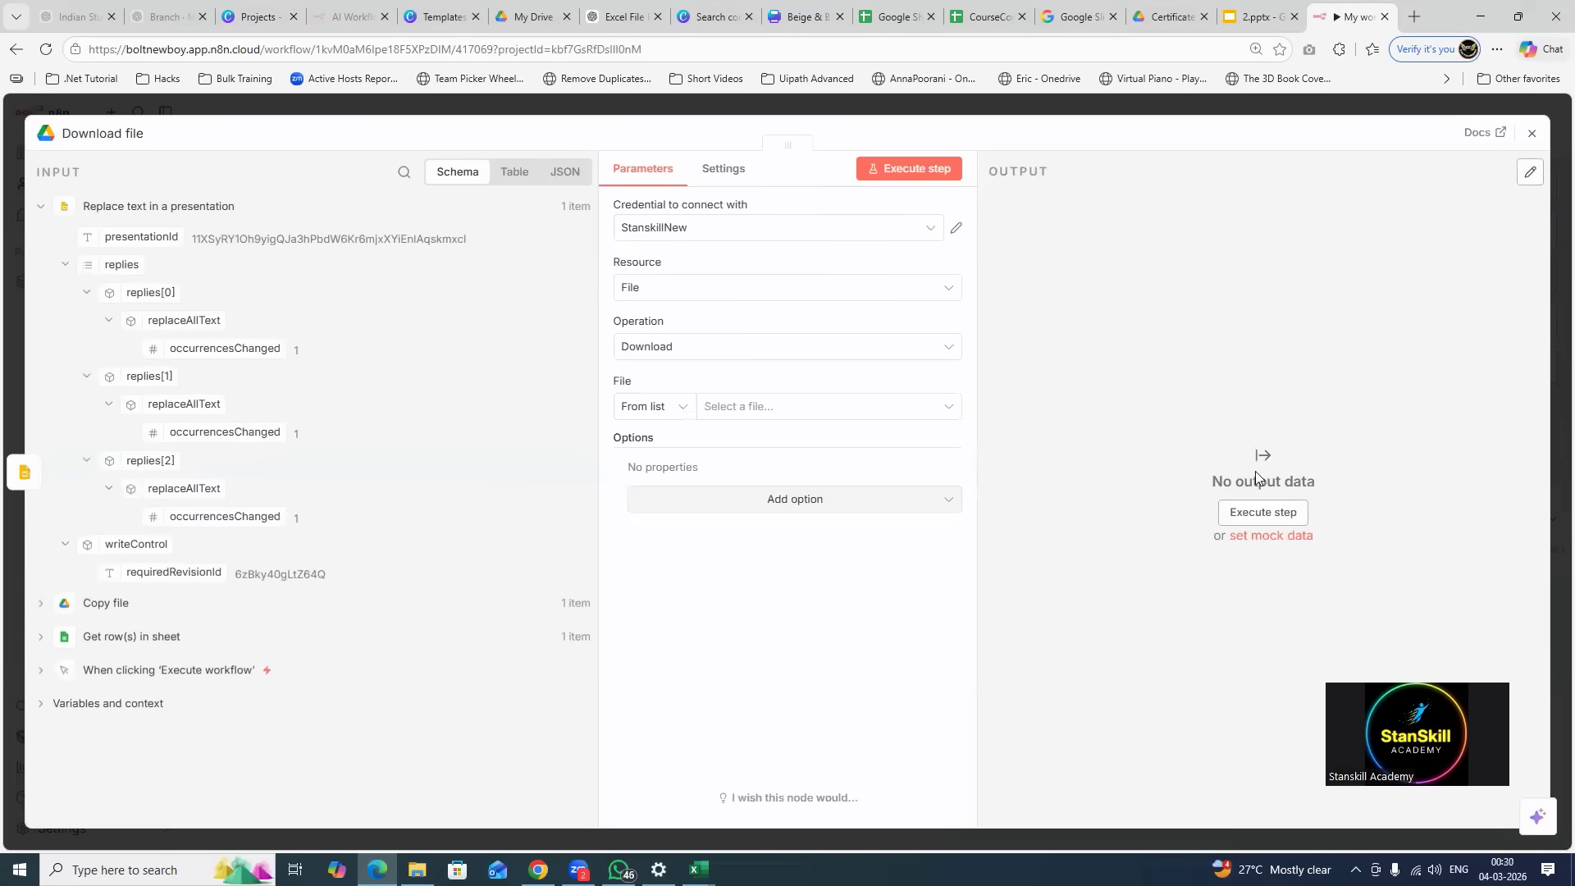
Step: Set the Download file's File to By ID using {{ $json.presentationId }}
{"action": "left_click", "coordinate": [659, 415]}
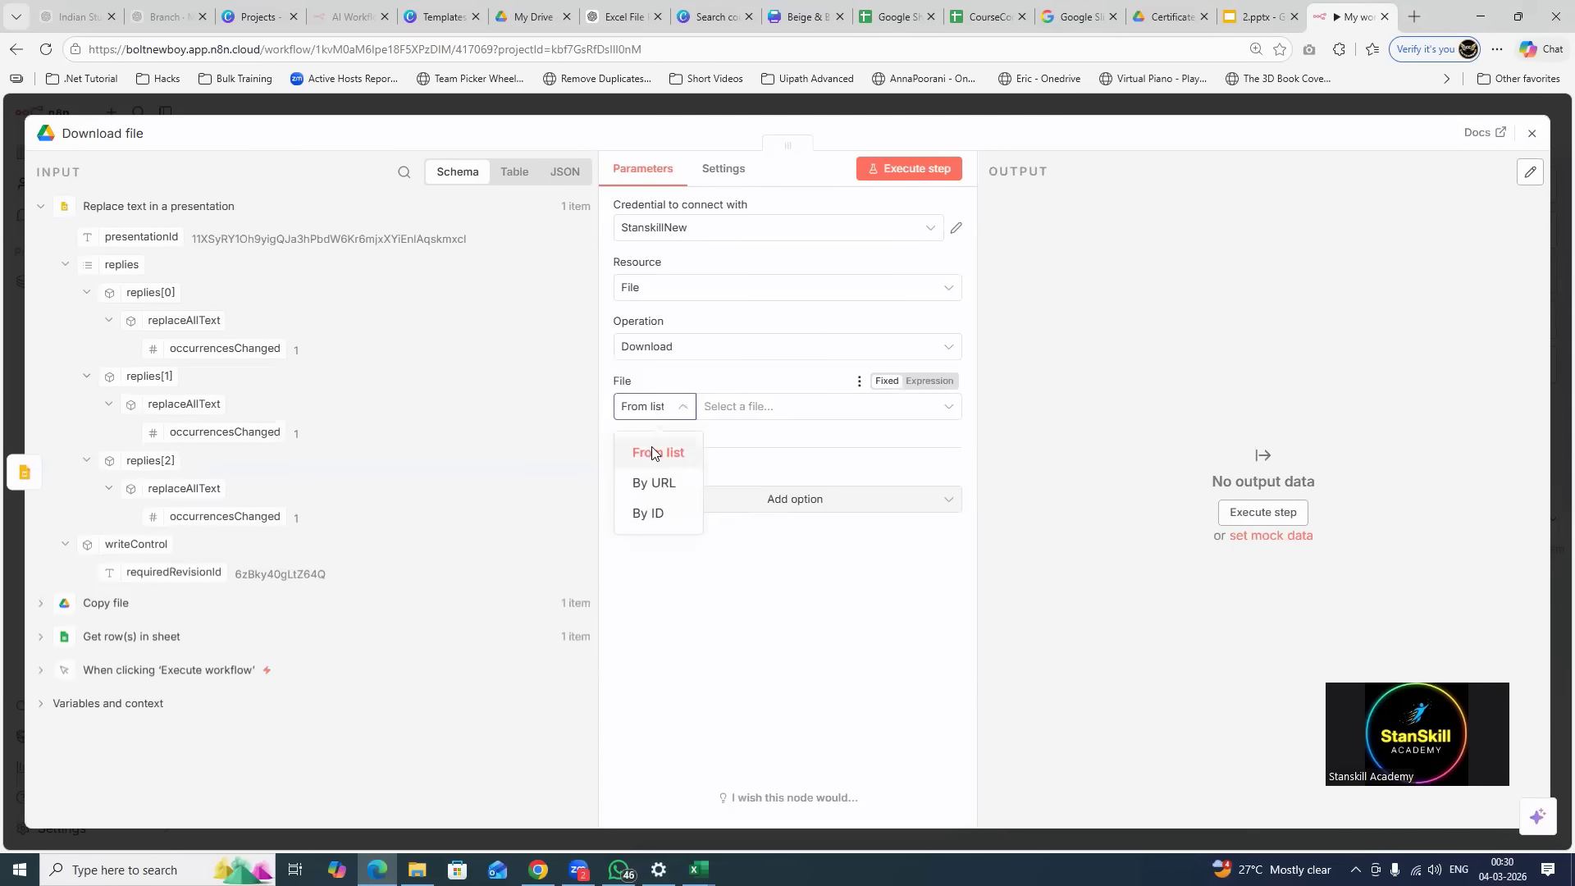
{"action": "left_click", "coordinate": [651, 514]}
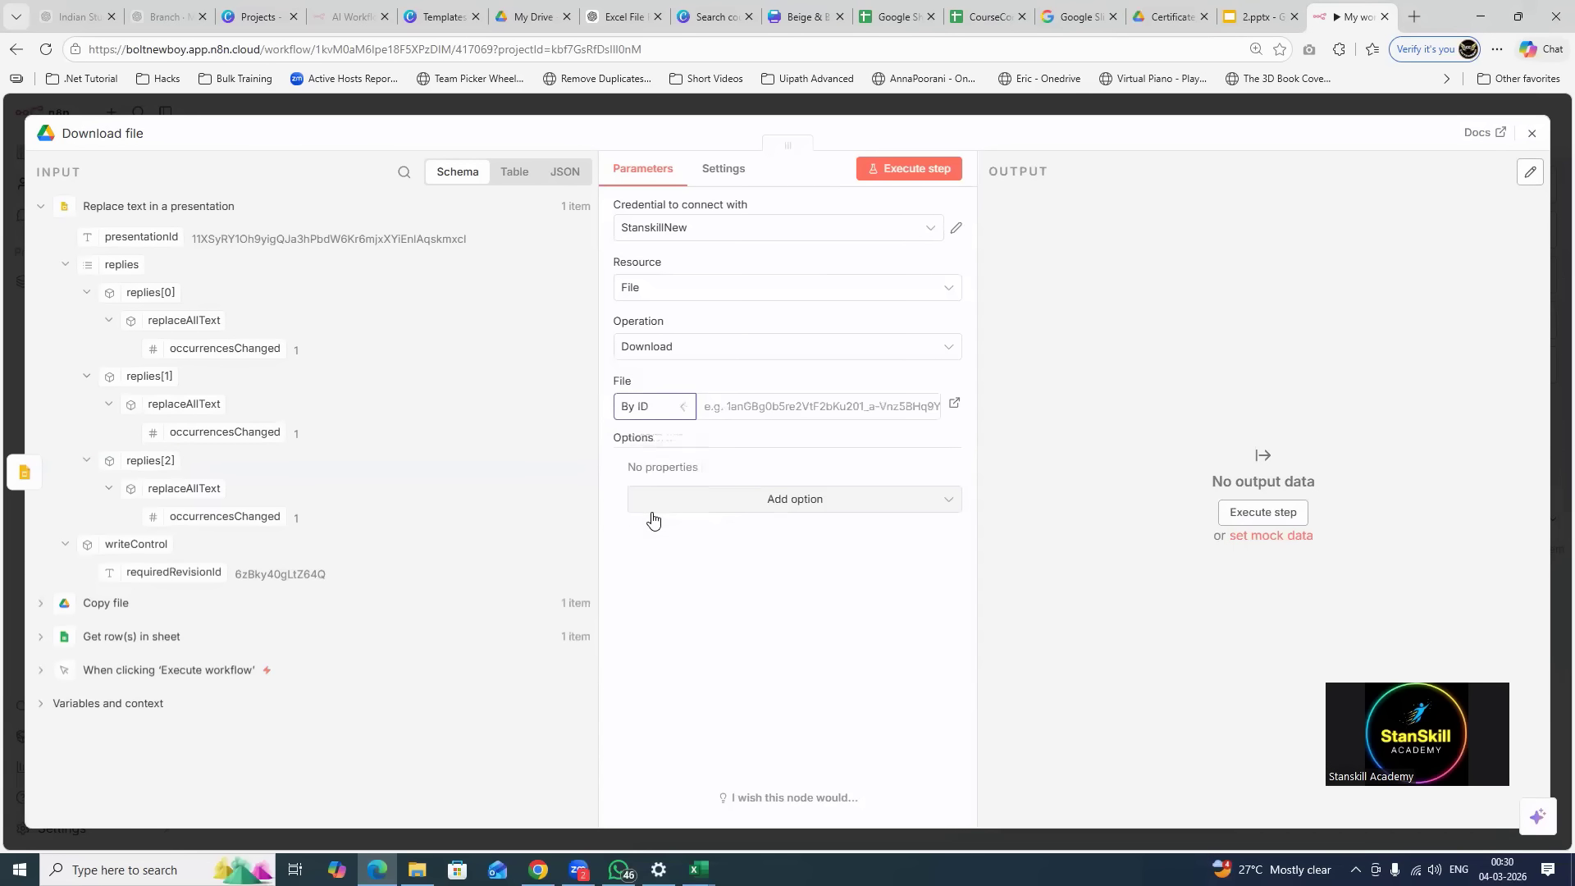
{"action": "left_click", "coordinate": [729, 407]}
{"action": "left_click_drag", "start_coordinate": [138, 238], "coordinate": [777, 404]}
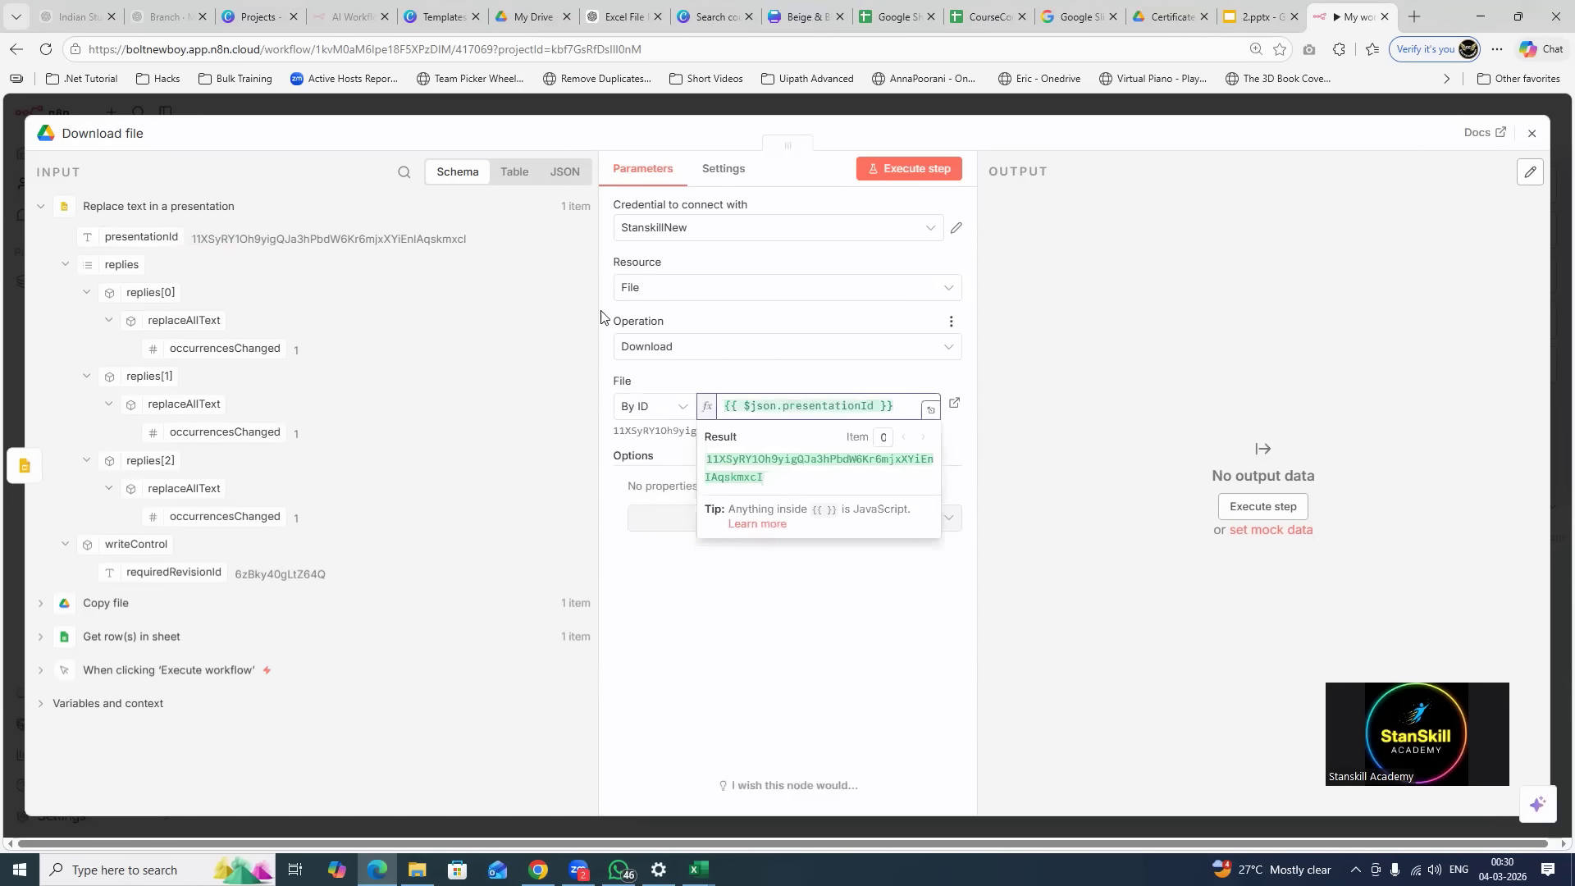
{"action": "left_click", "coordinate": [687, 627]}
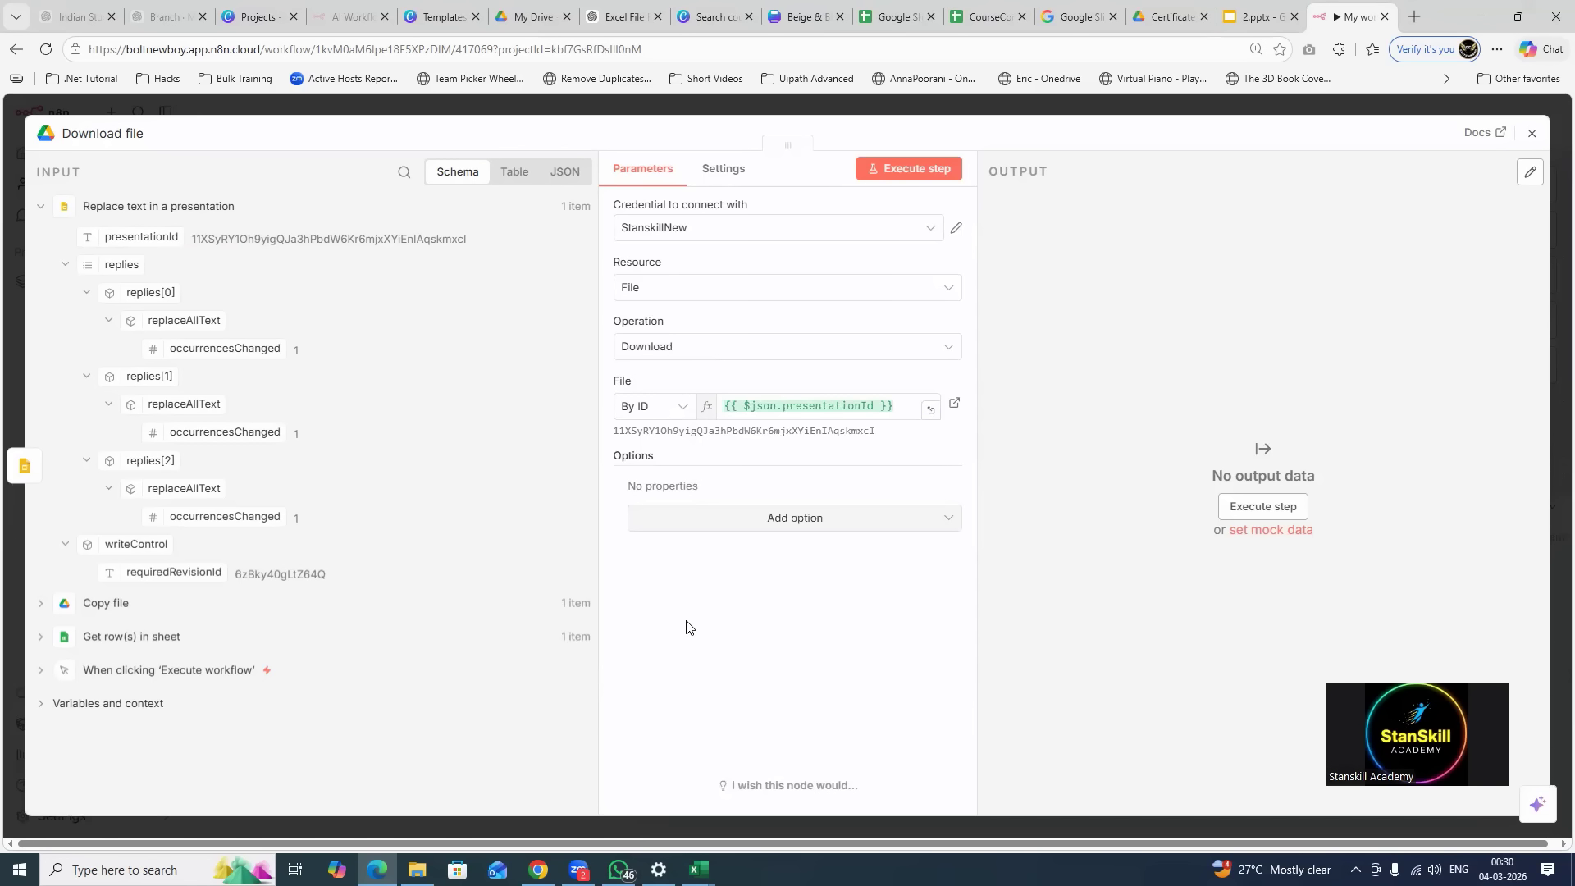
Step: Add a Google File Conversion option that converts Google Slides files to PDF
{"action": "left_click", "coordinate": [783, 527]}
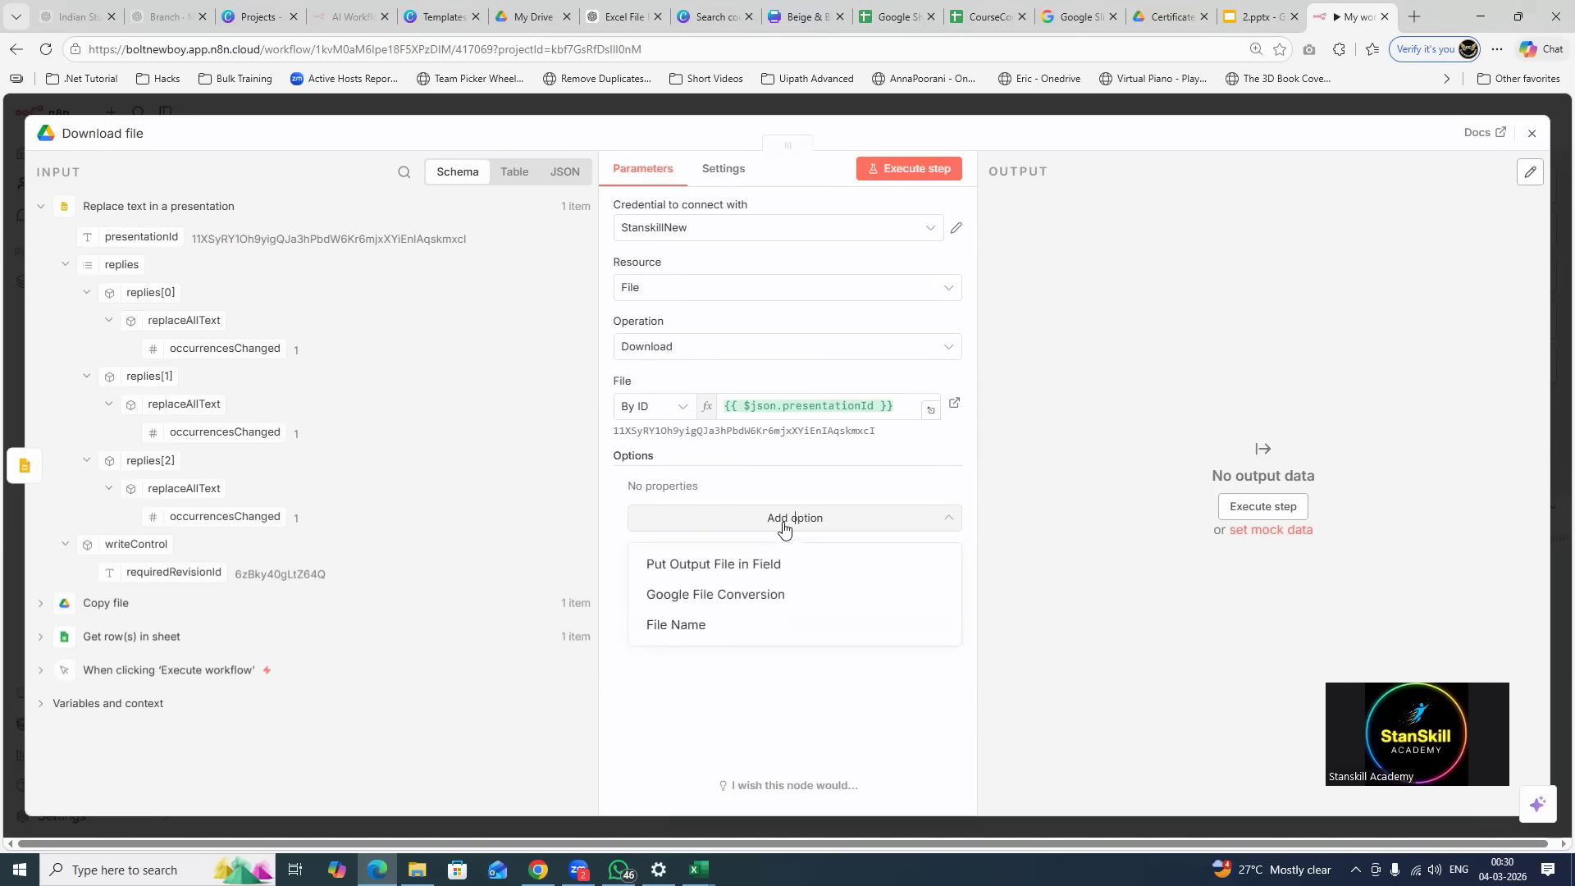
{"action": "left_click", "coordinate": [718, 596]}
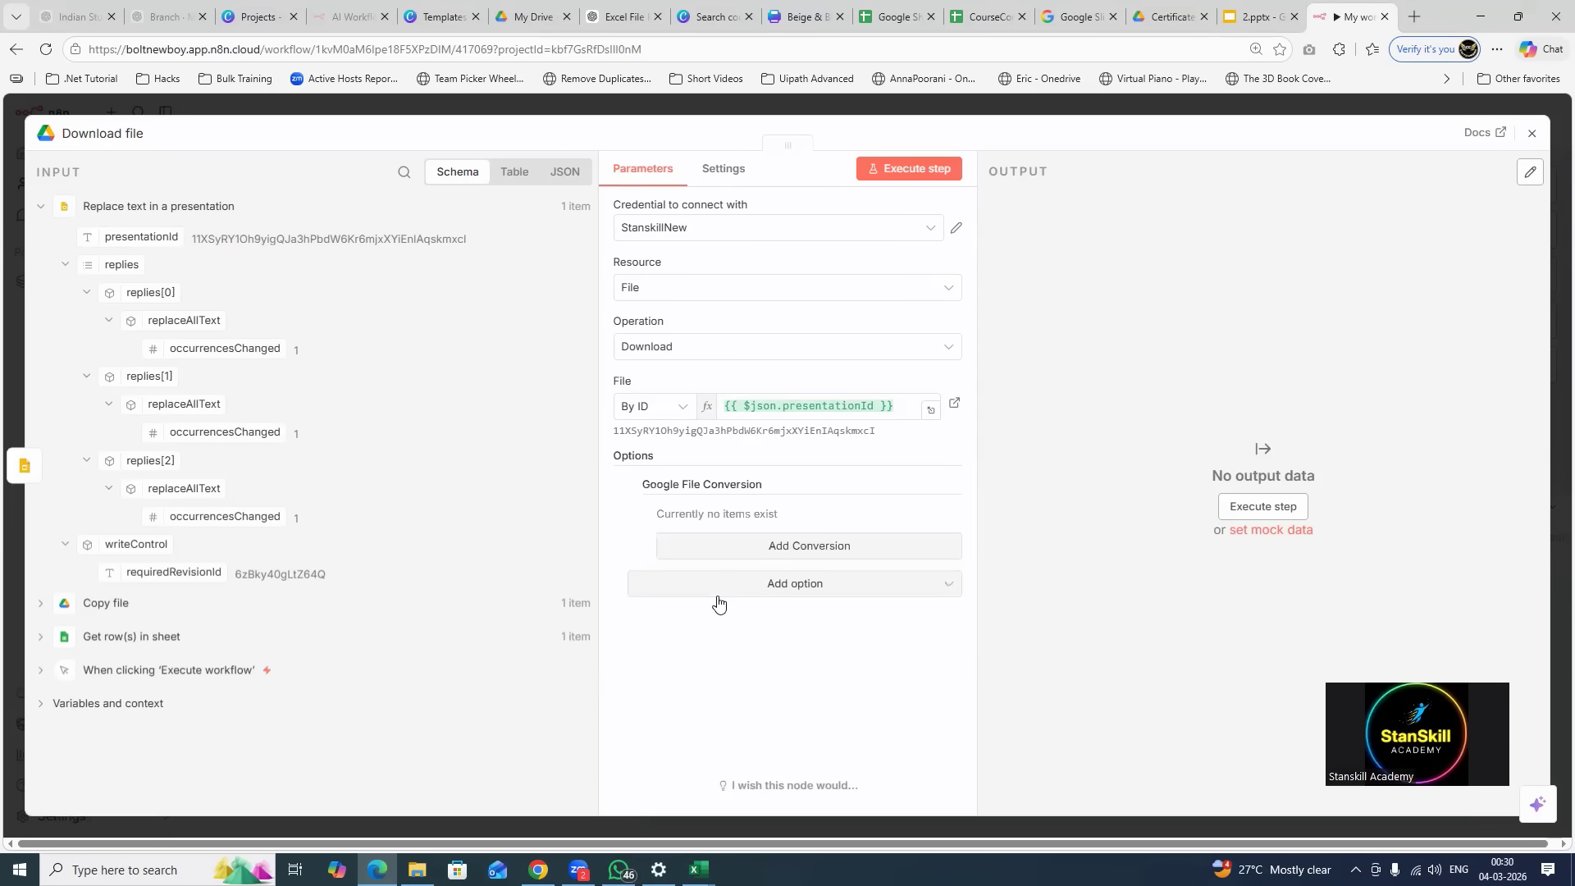
{"action": "left_click", "coordinate": [734, 547]}
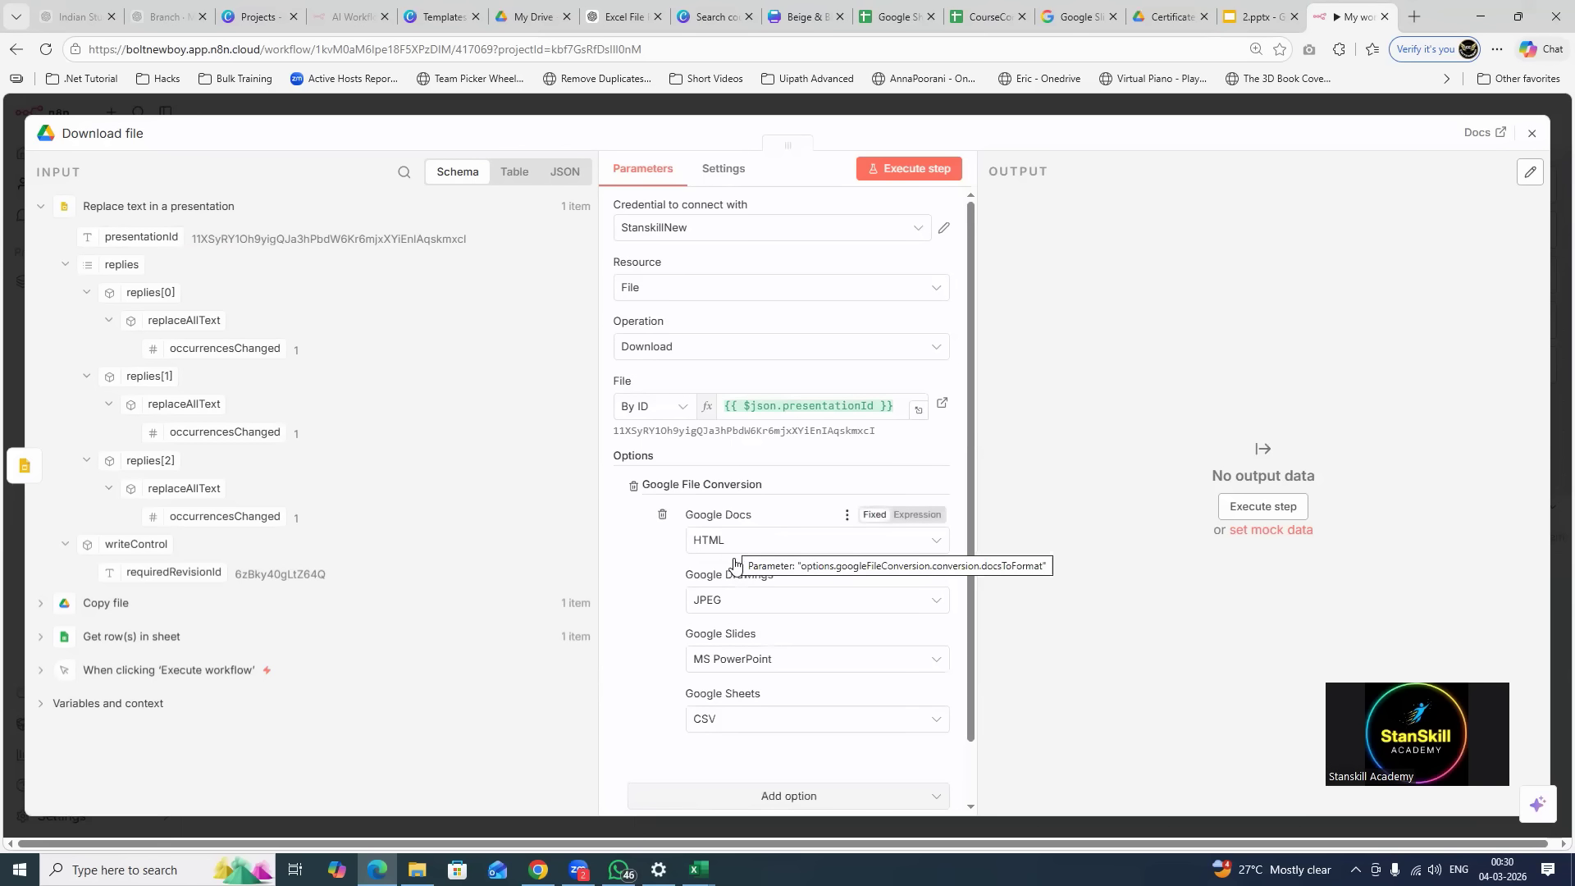
{"action": "left_click", "coordinate": [749, 661]}
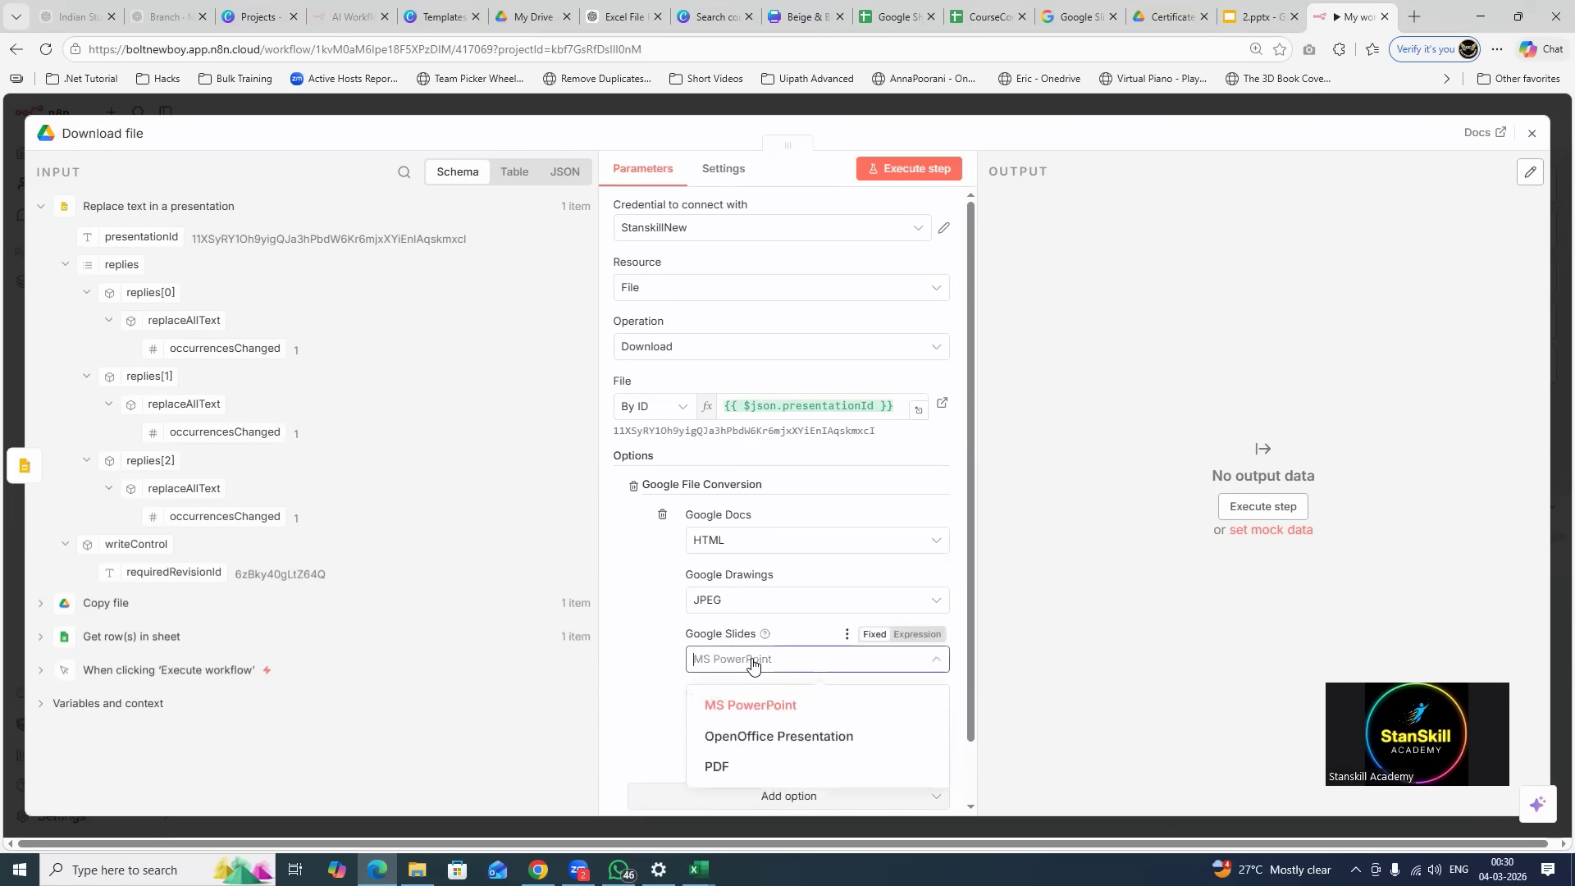
{"action": "left_click", "coordinate": [732, 768]}
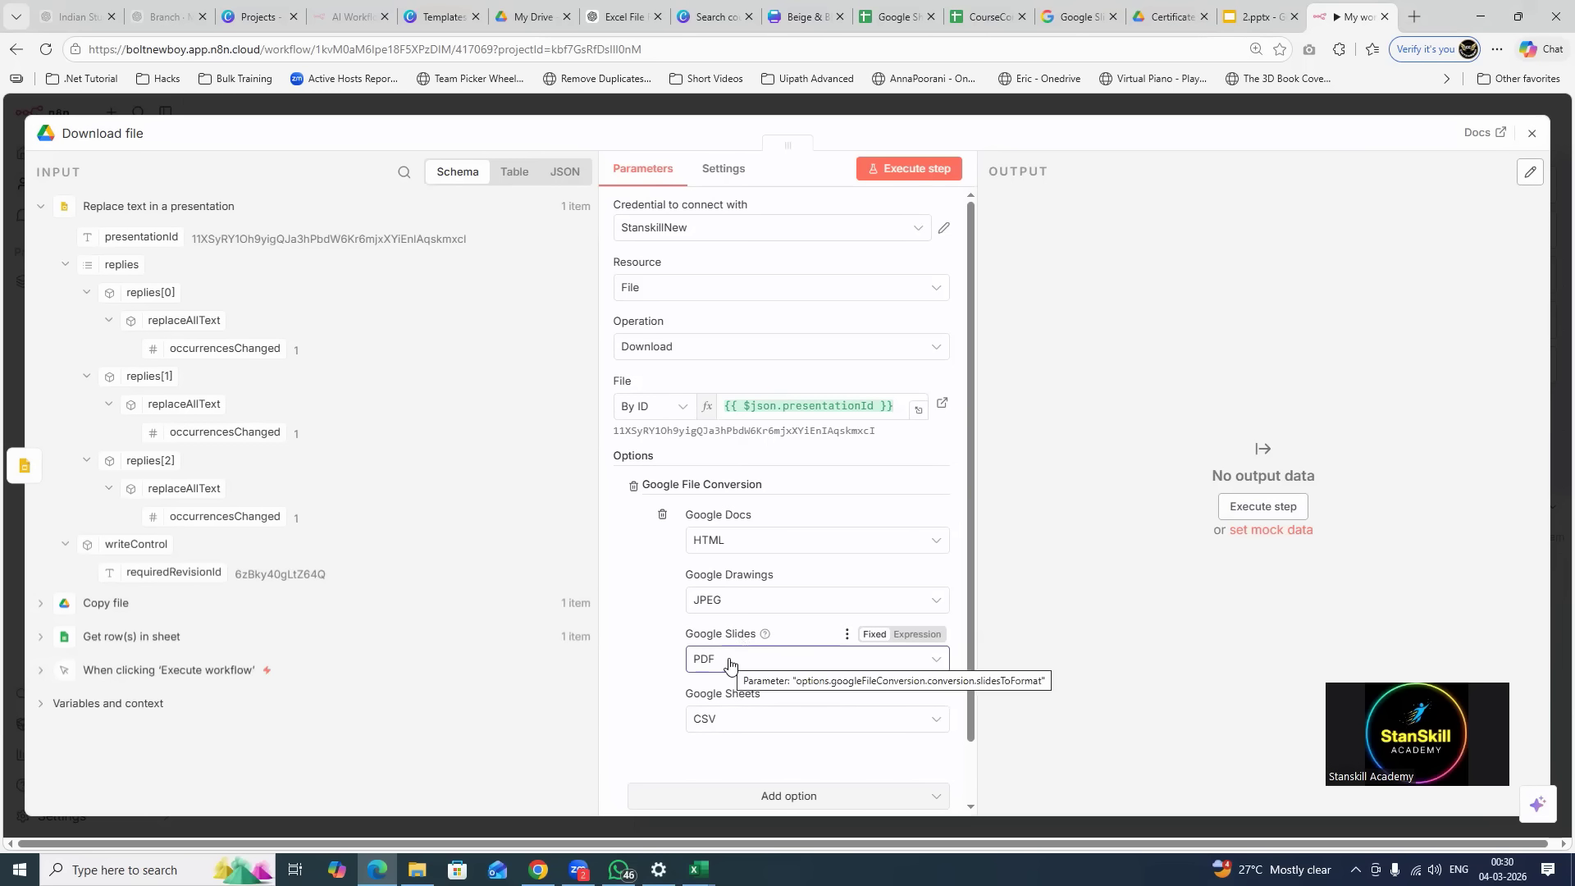
Step: Execute the Download file step, save the 124 kB application/pdf output, and inspect its type and extension
{"action": "left_click", "coordinate": [919, 169]}
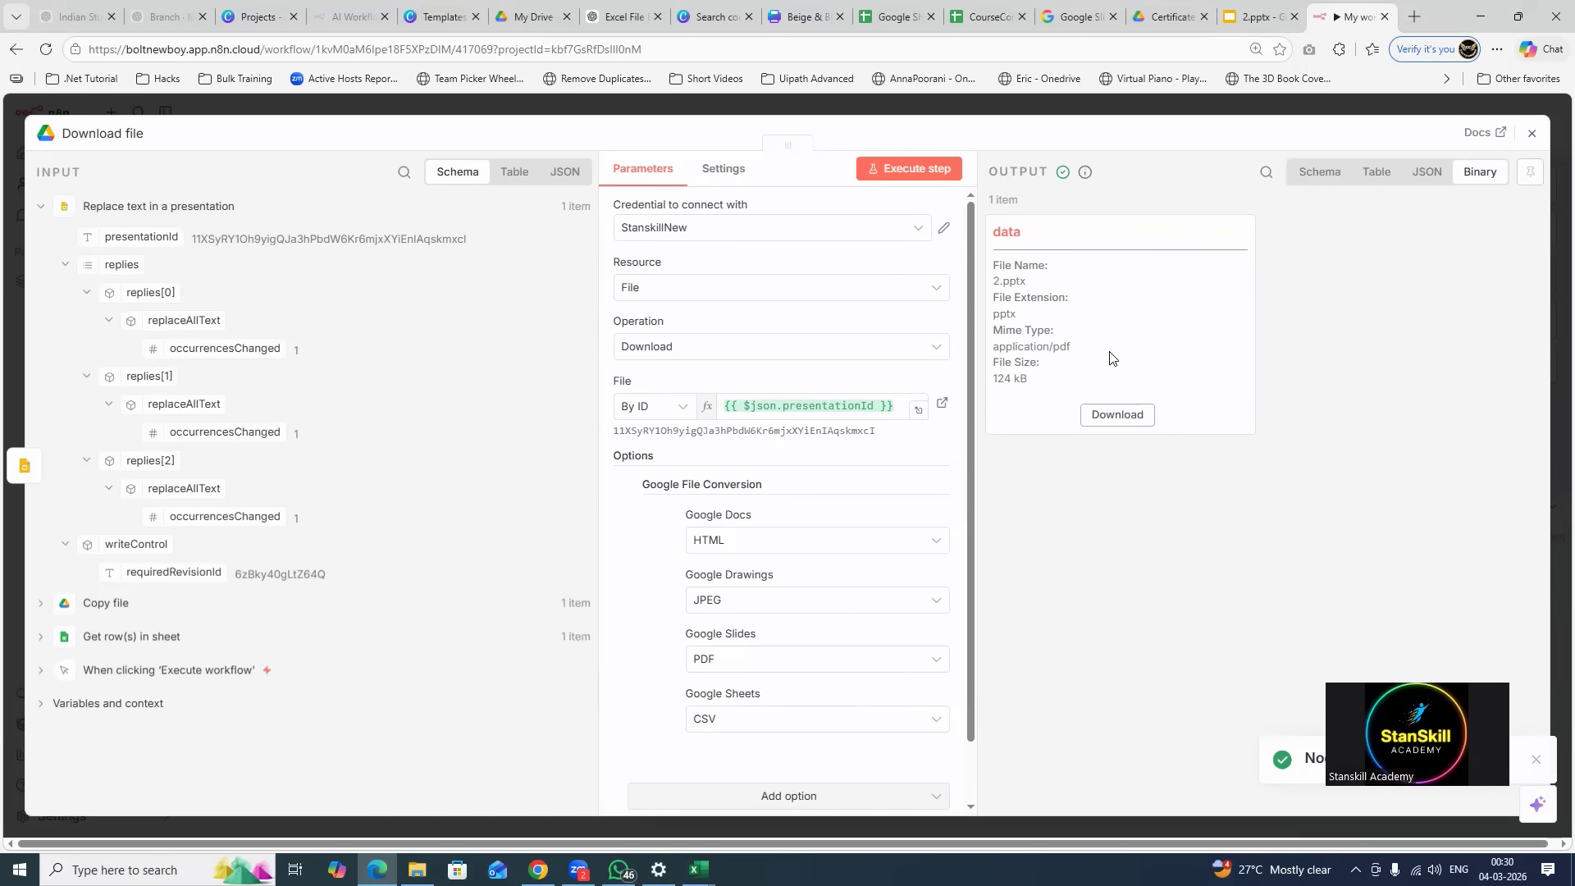
{"action": "left_click", "coordinate": [1105, 420]}
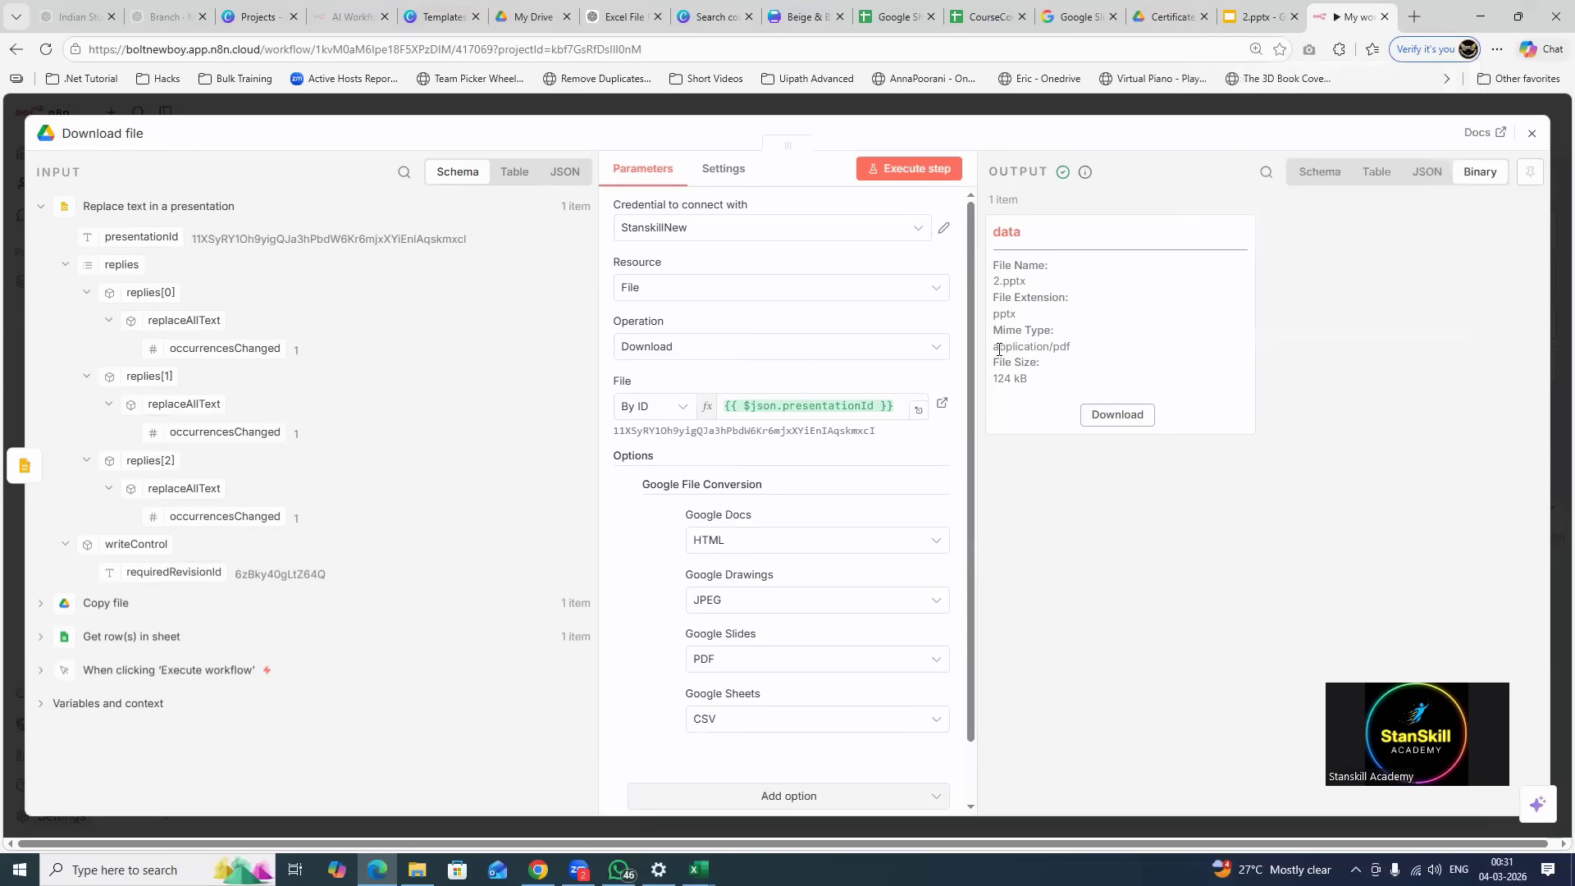
{"action": "left_click_drag", "start_coordinate": [993, 353], "coordinate": [1077, 353]}
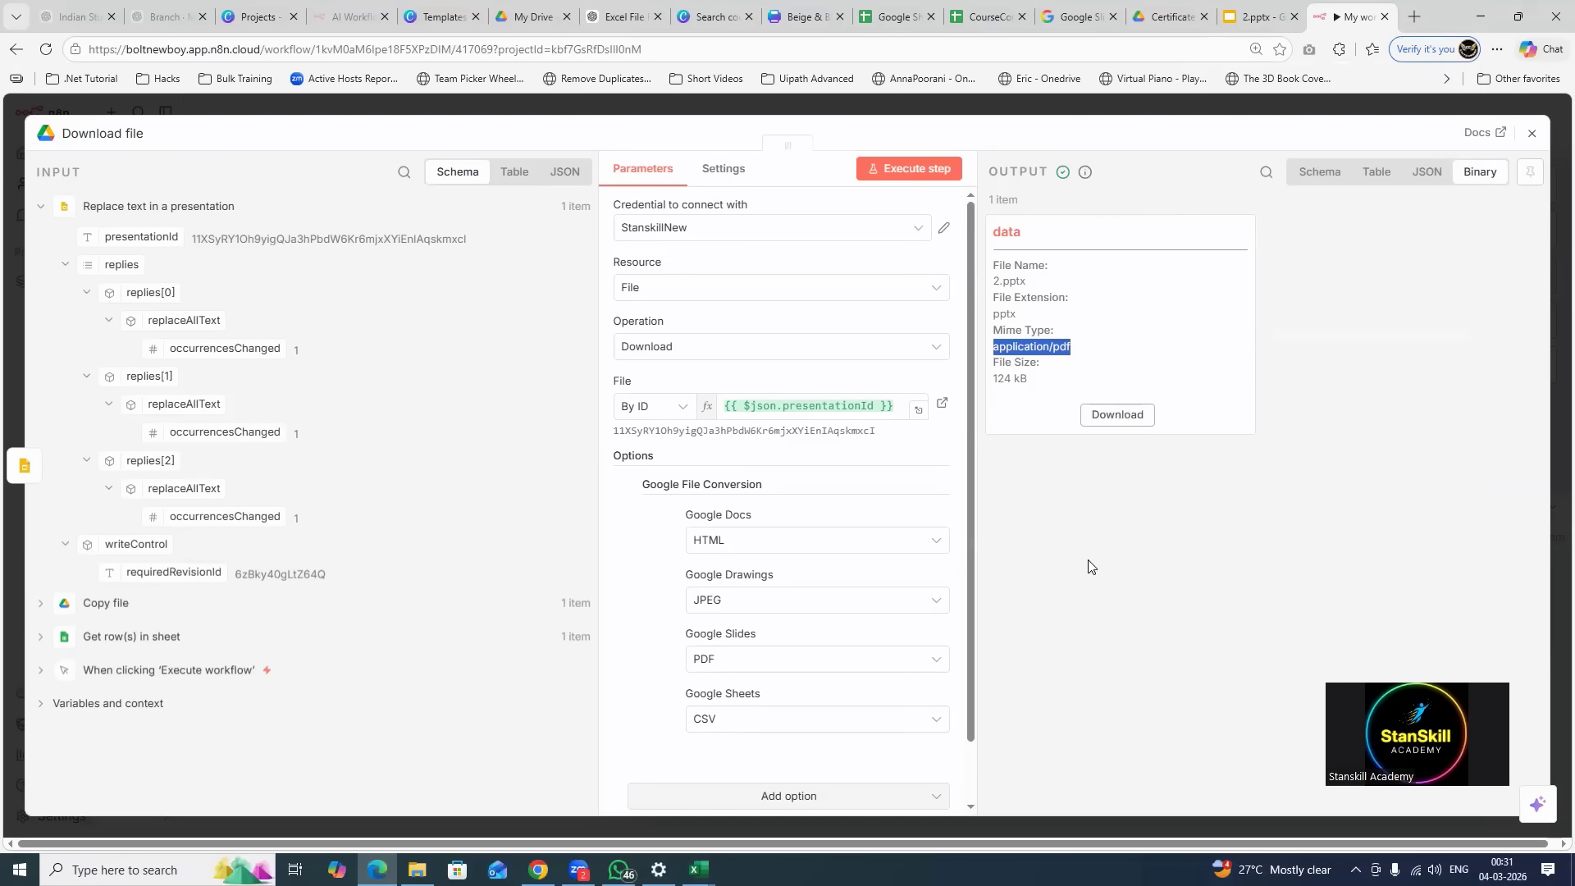
{"action": "left_click", "coordinate": [1019, 322]}
{"action": "double_click", "coordinate": [1020, 320]}
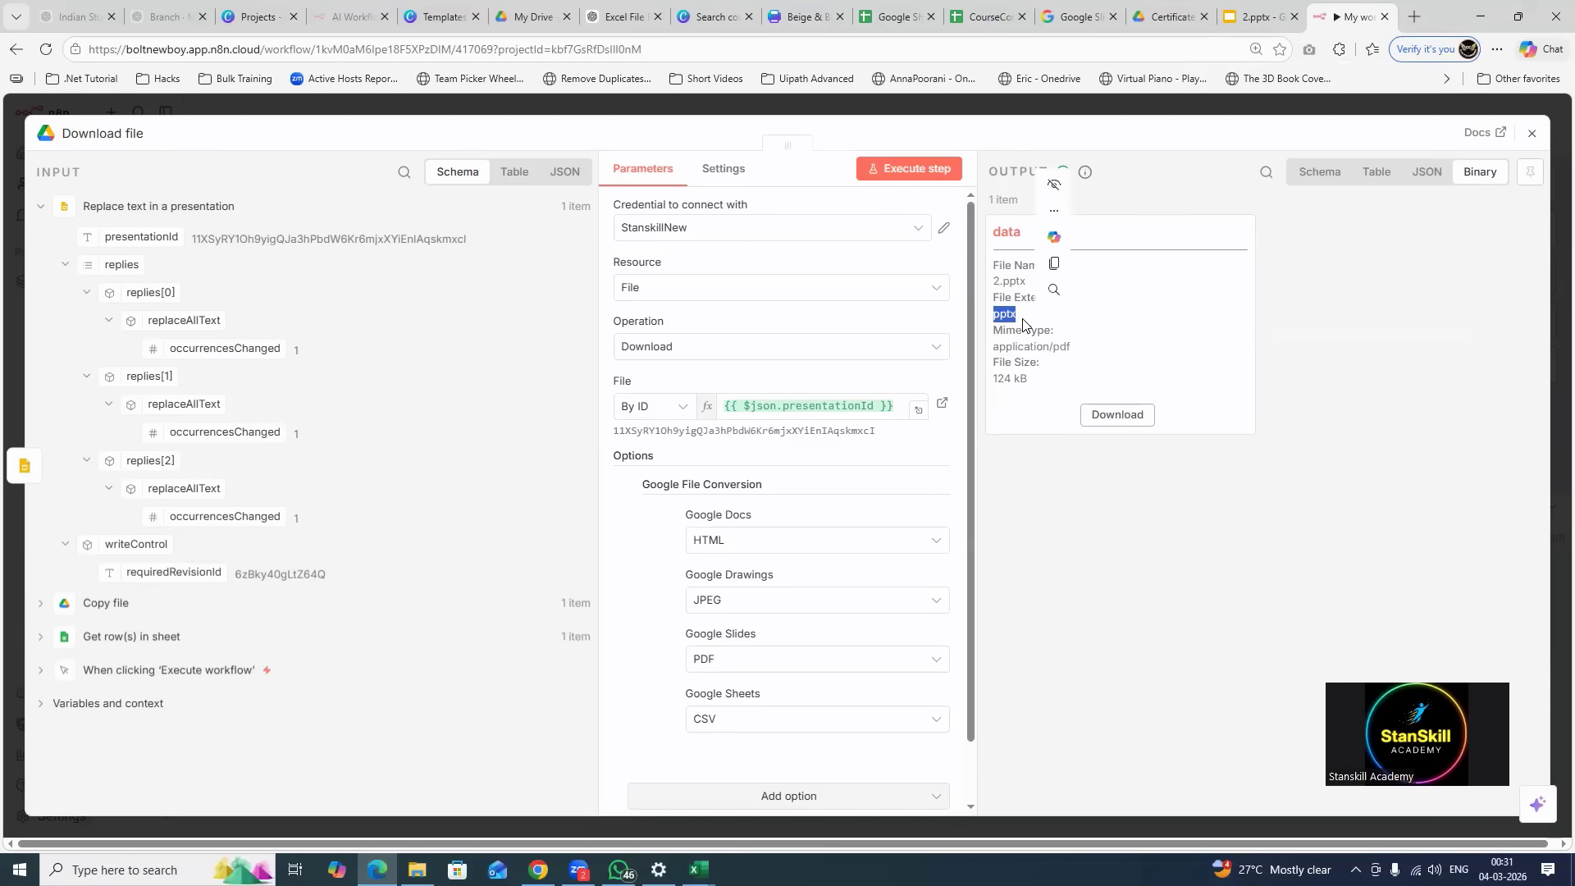
Step: Add a Google Drive Upload file node after the Download file step
{"action": "left_click", "coordinate": [1532, 136]}
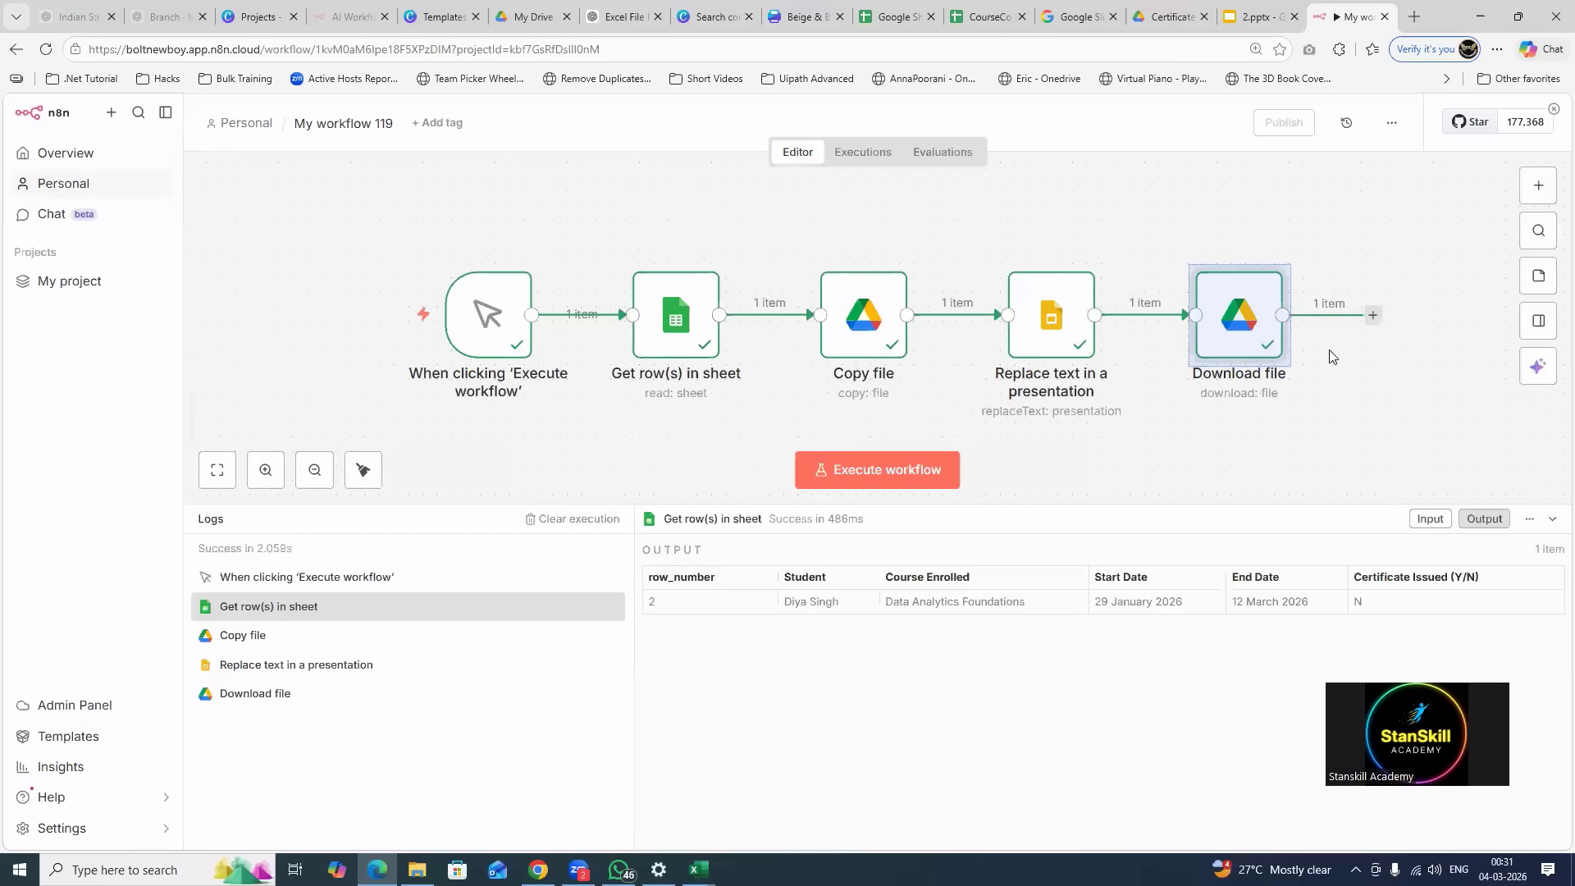
{"action": "left_click", "coordinate": [1374, 318]}
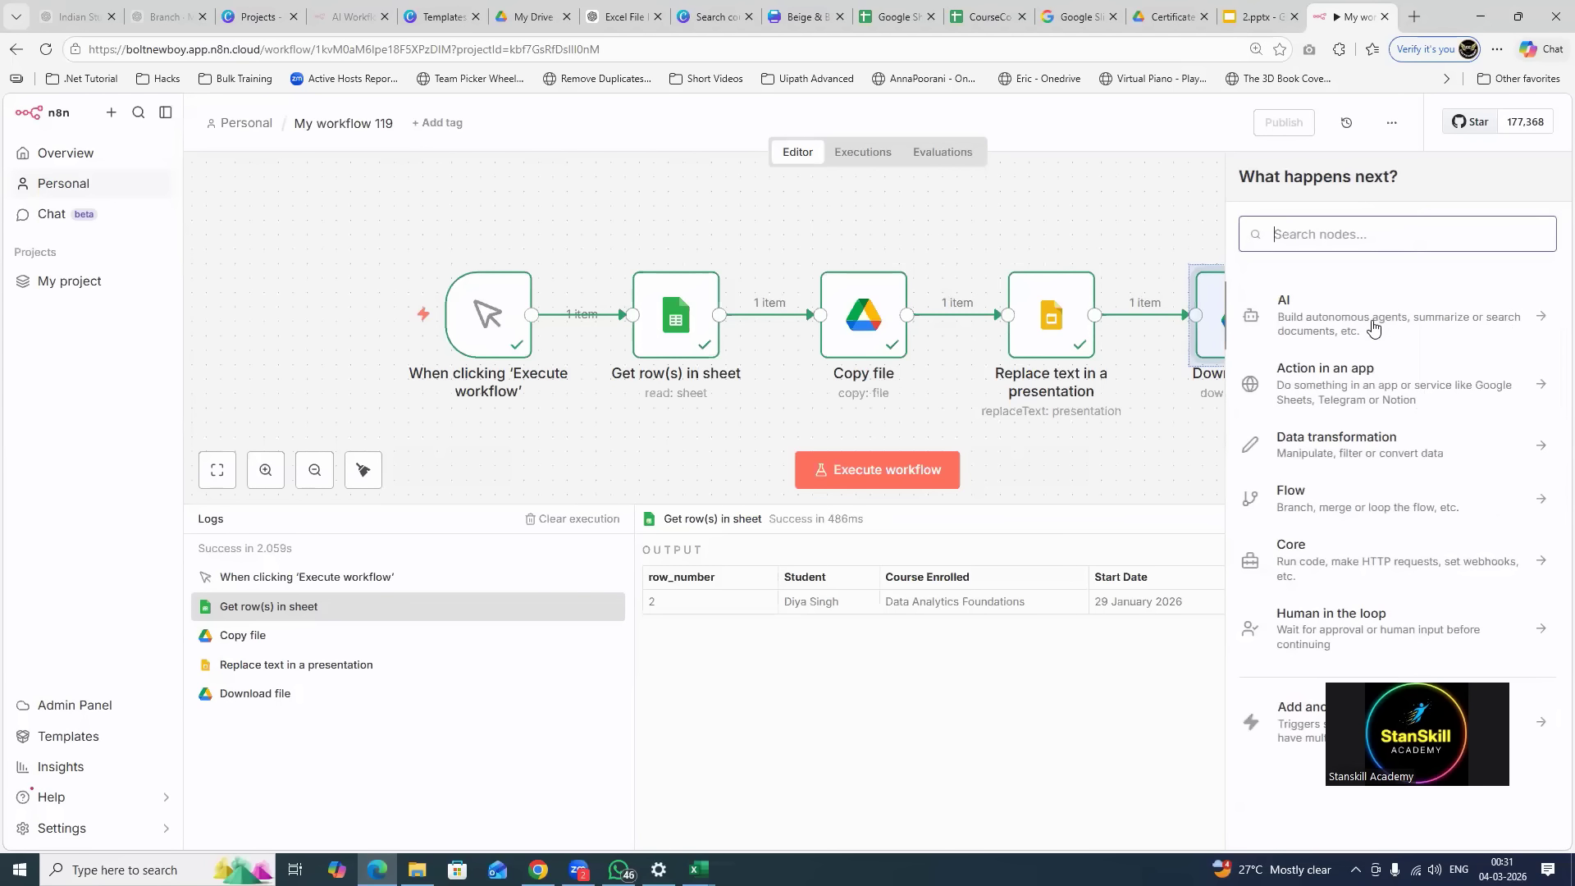
{"action": "type", "text": "google dri"}
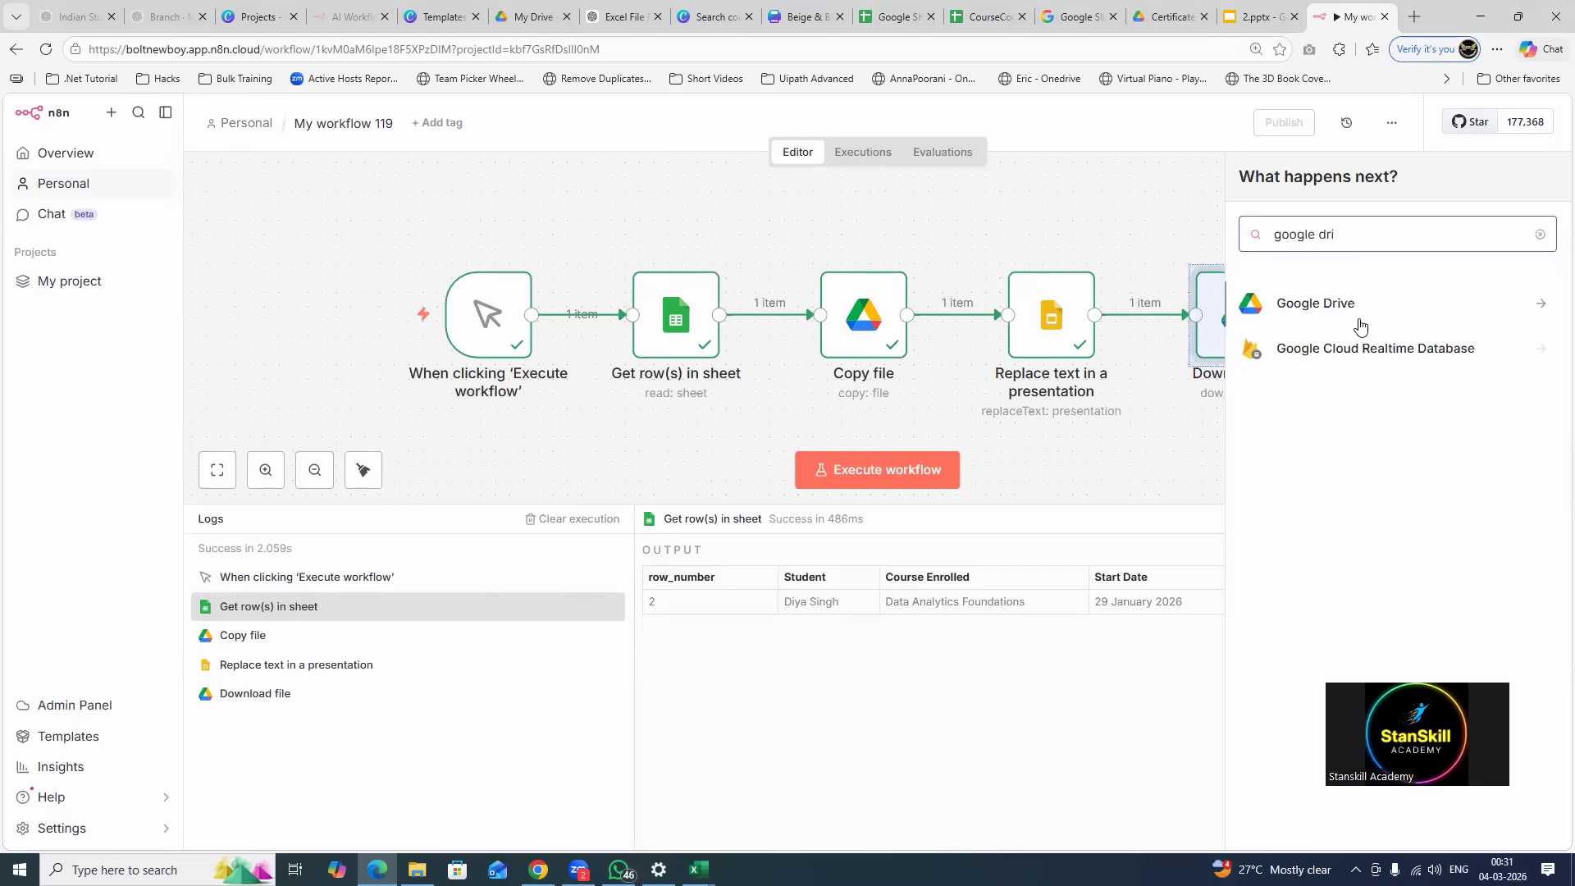
{"action": "left_click", "coordinate": [1354, 314]}
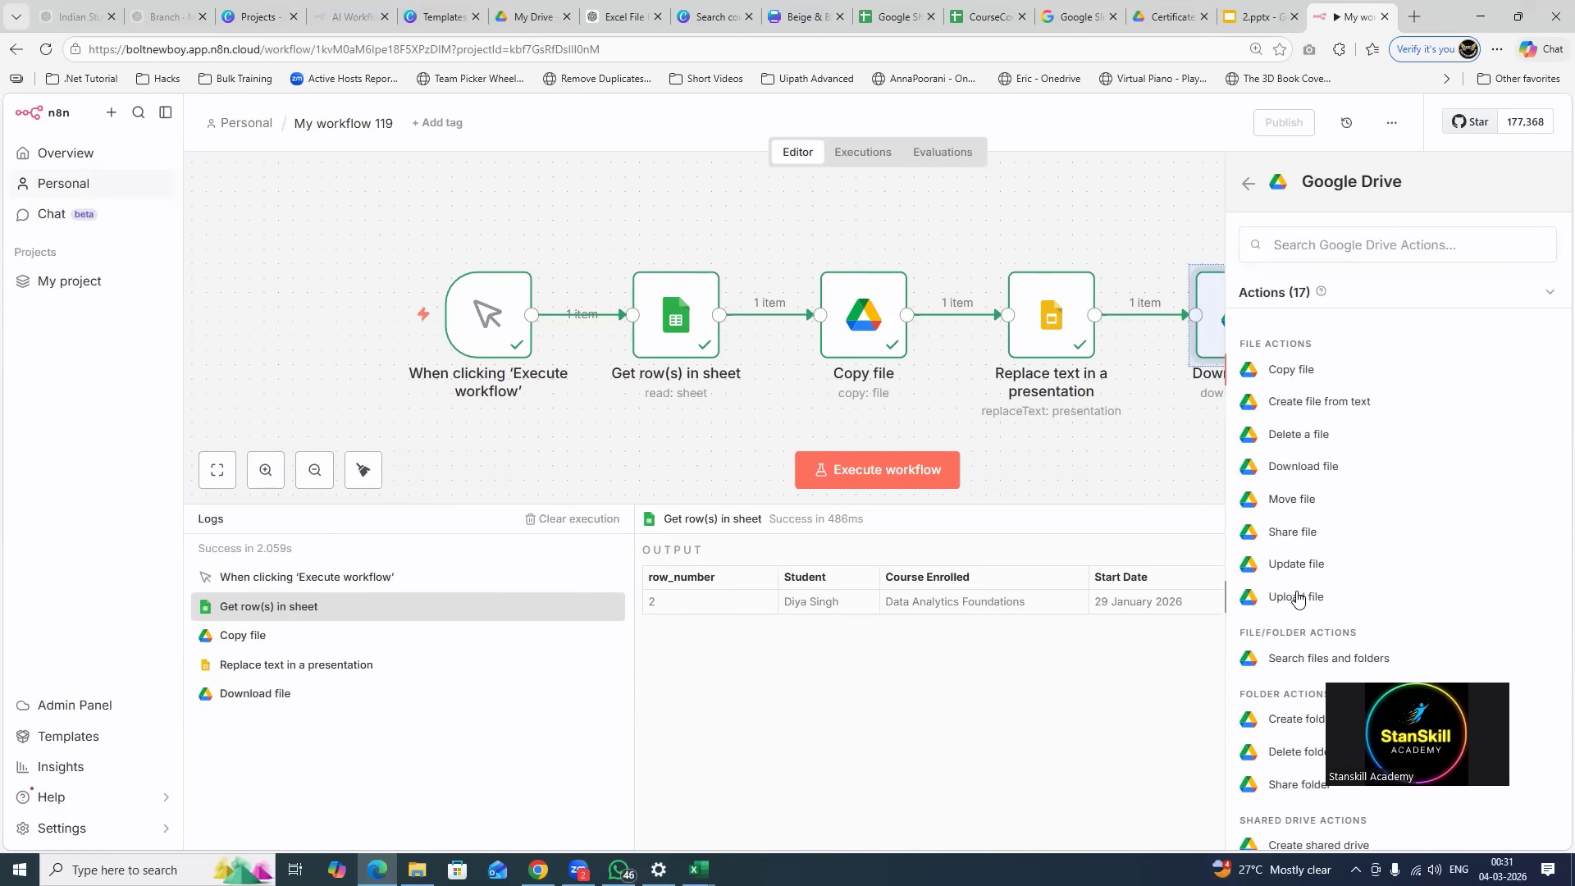
{"action": "left_click", "coordinate": [1296, 598]}
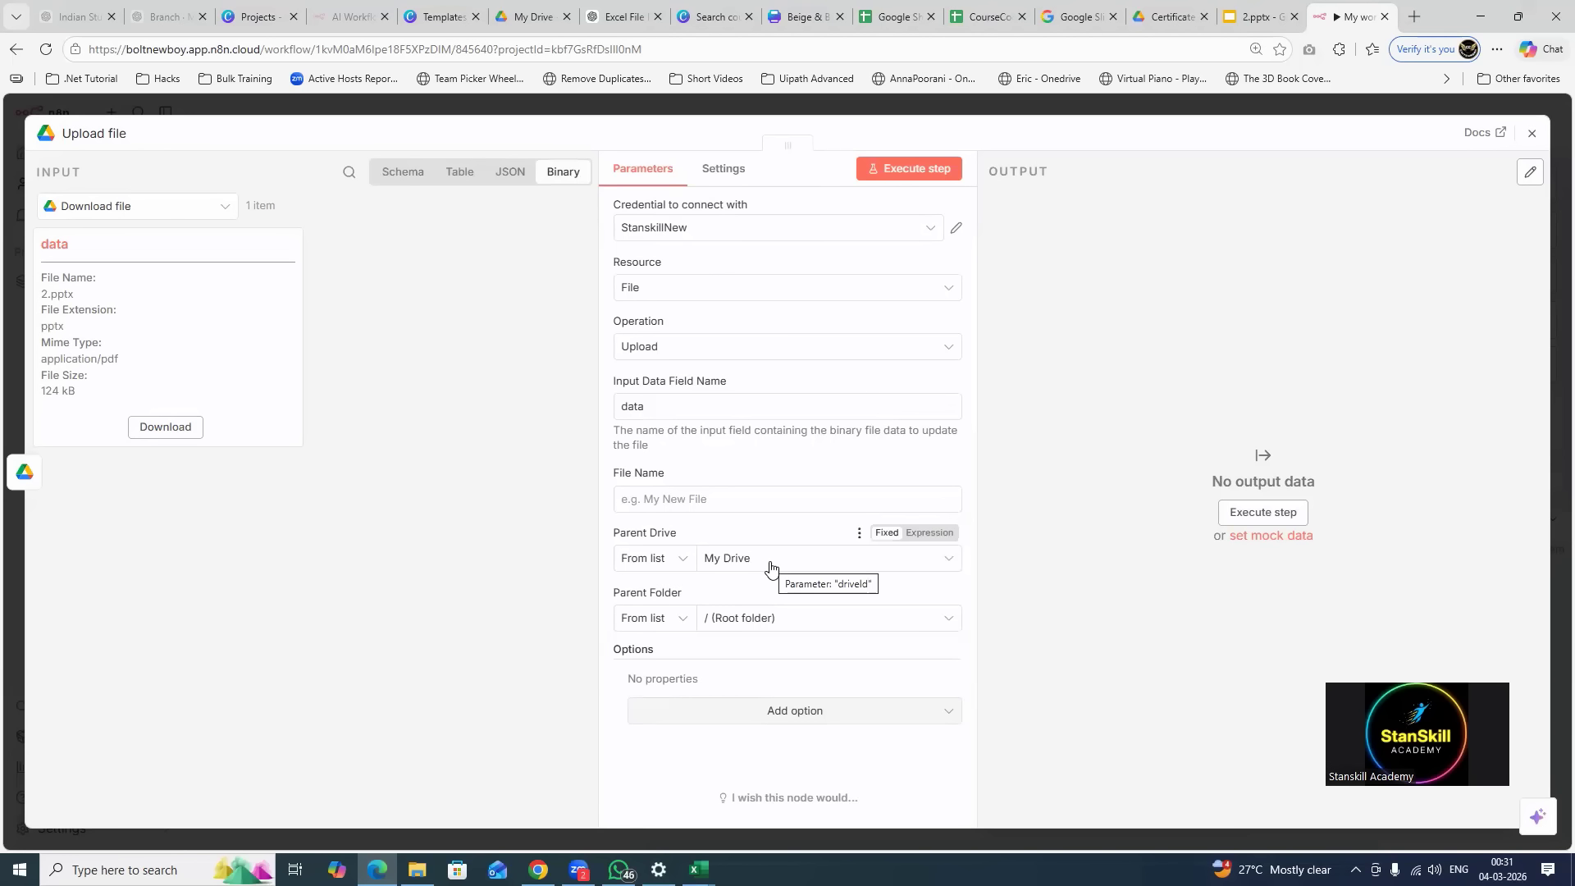
Step: Set the Upload file's File Name to the Student field from Get row(s) in sheet
{"action": "left_click_drag", "start_coordinate": [645, 407], "coordinate": [627, 407]}
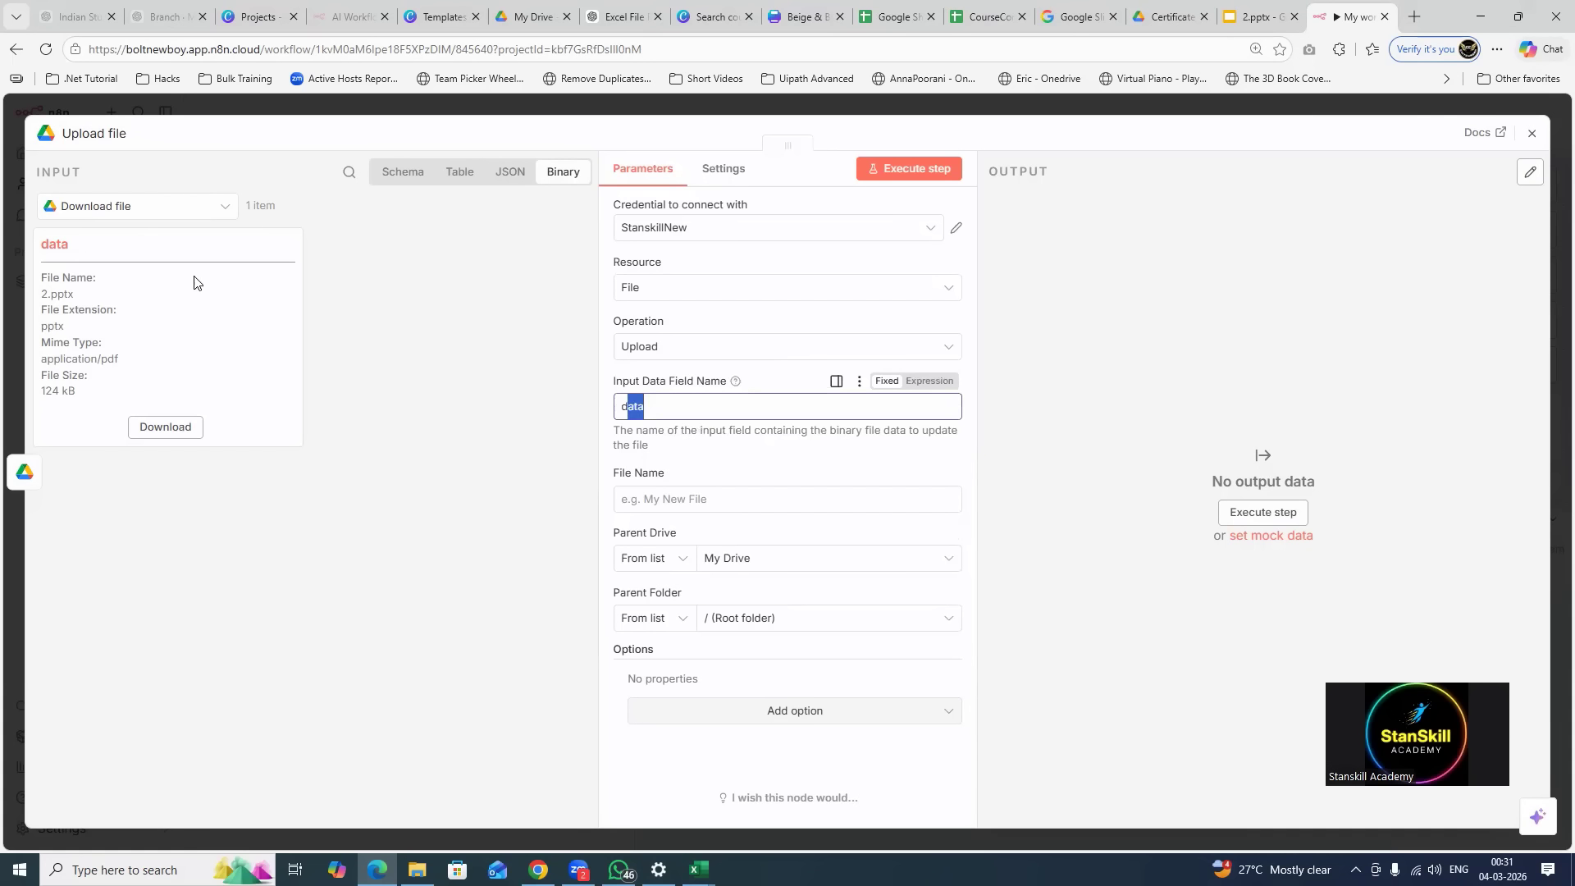
{"action": "double_click", "coordinate": [55, 245]}
{"action": "left_click", "coordinate": [629, 404]}
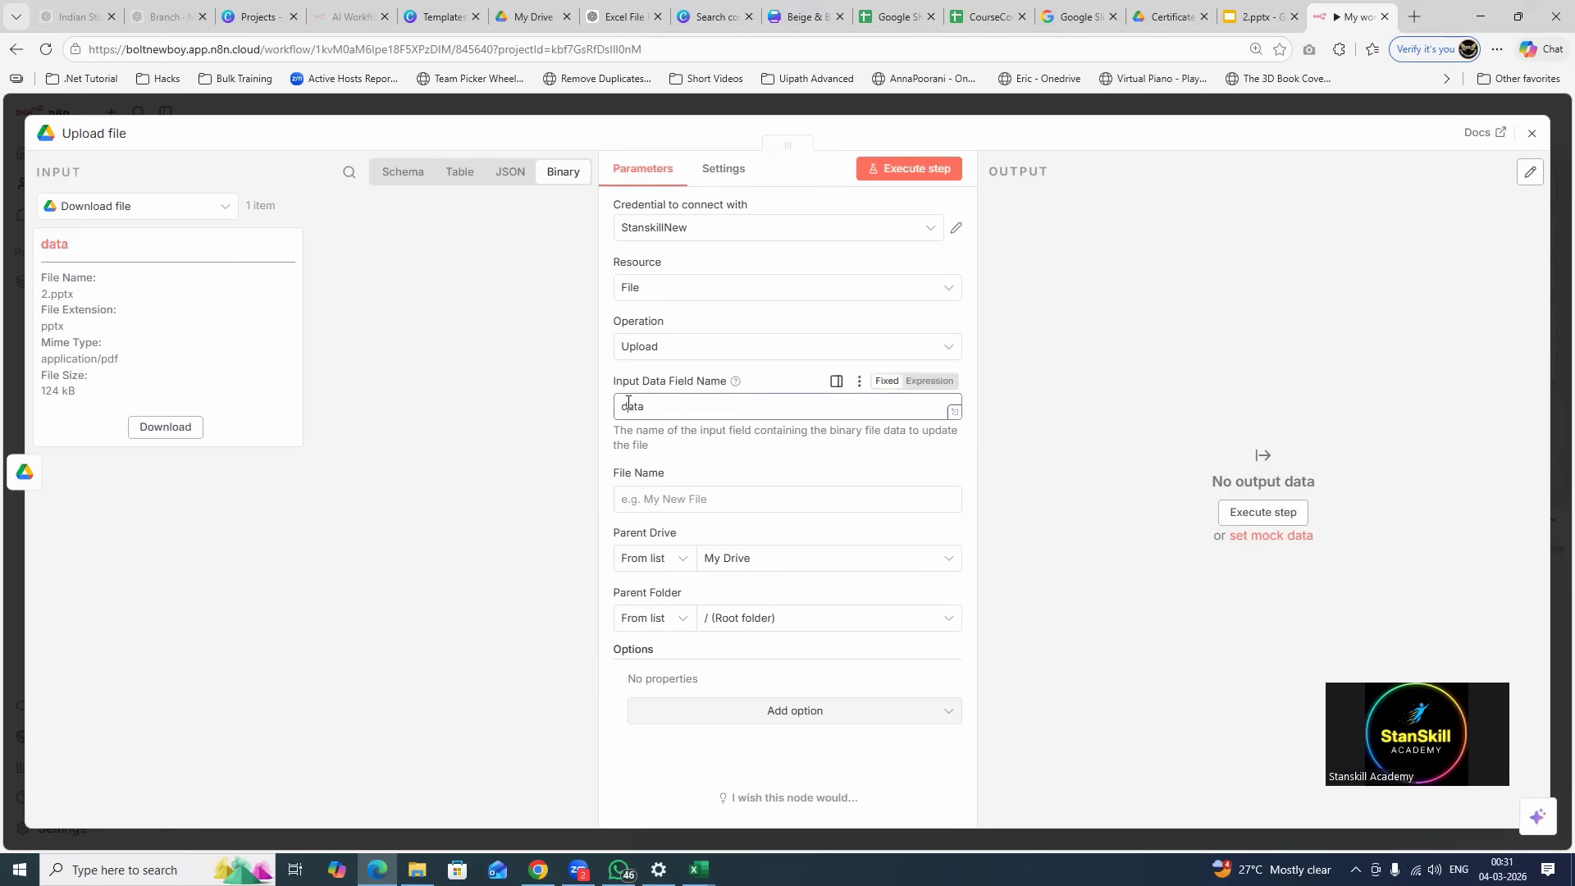
{"action": "double_click", "coordinate": [628, 405]}
{"action": "left_click", "coordinate": [633, 498]}
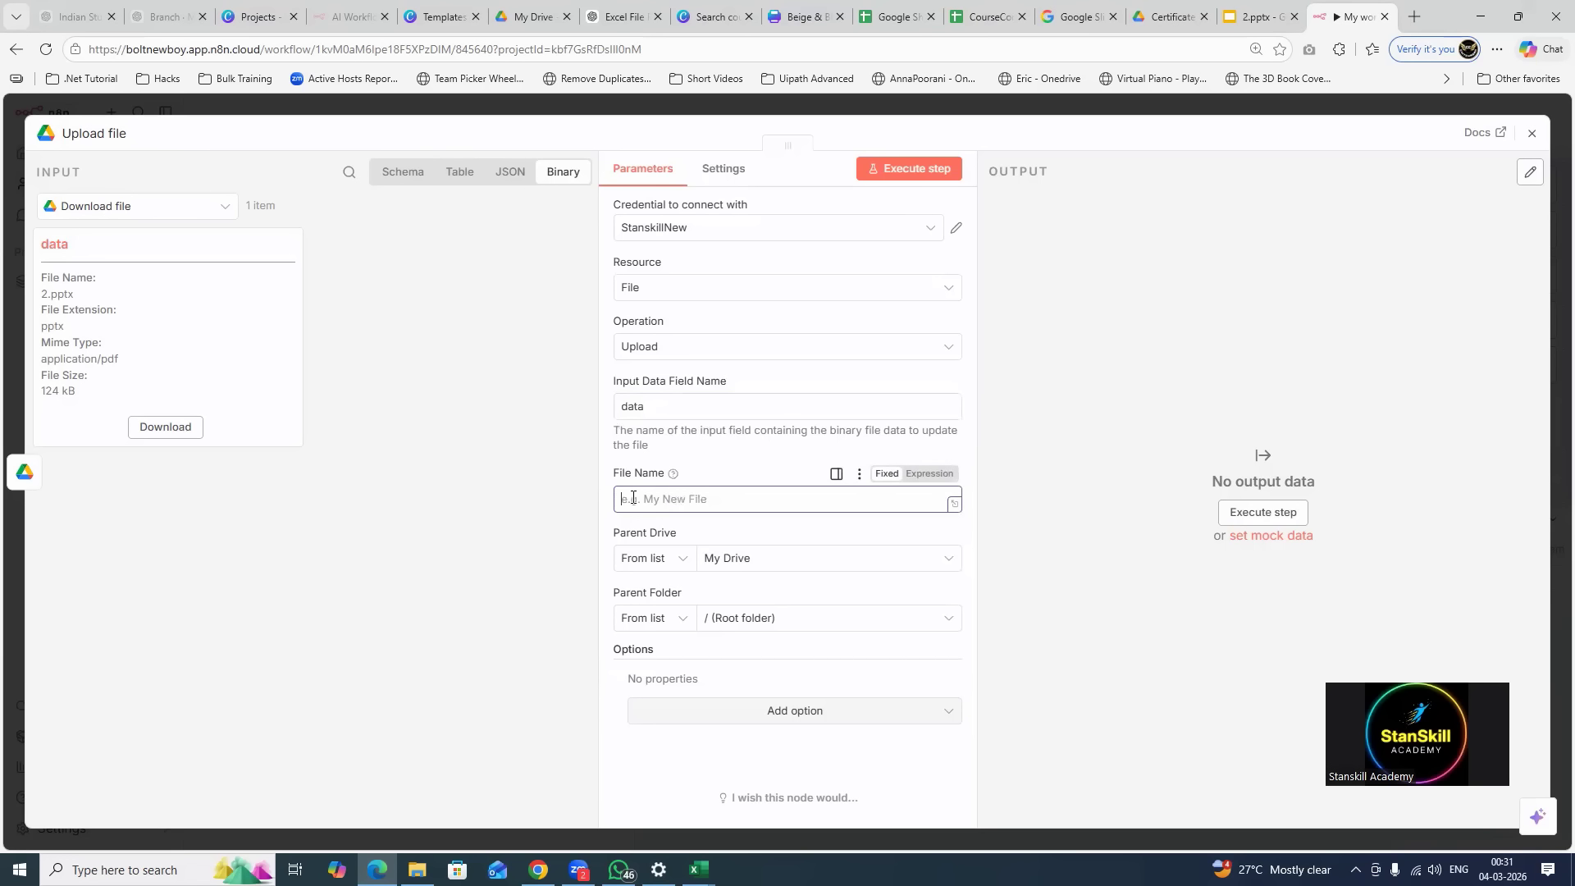
{"action": "left_click", "coordinate": [113, 205]}
{"action": "left_click", "coordinate": [121, 354]}
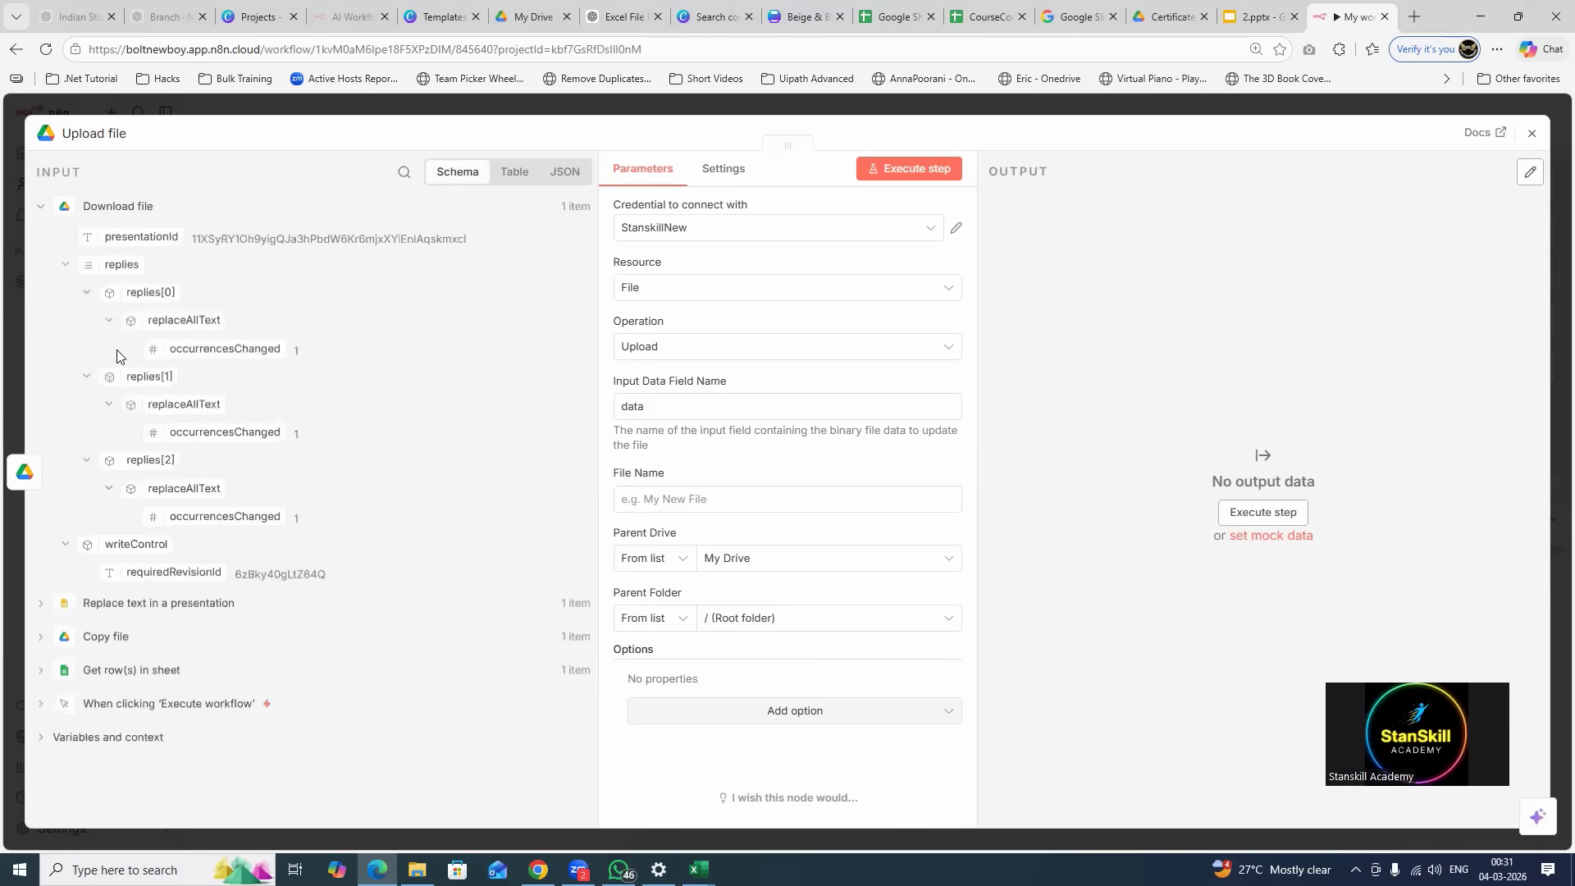
{"action": "left_click", "coordinate": [953, 504]}
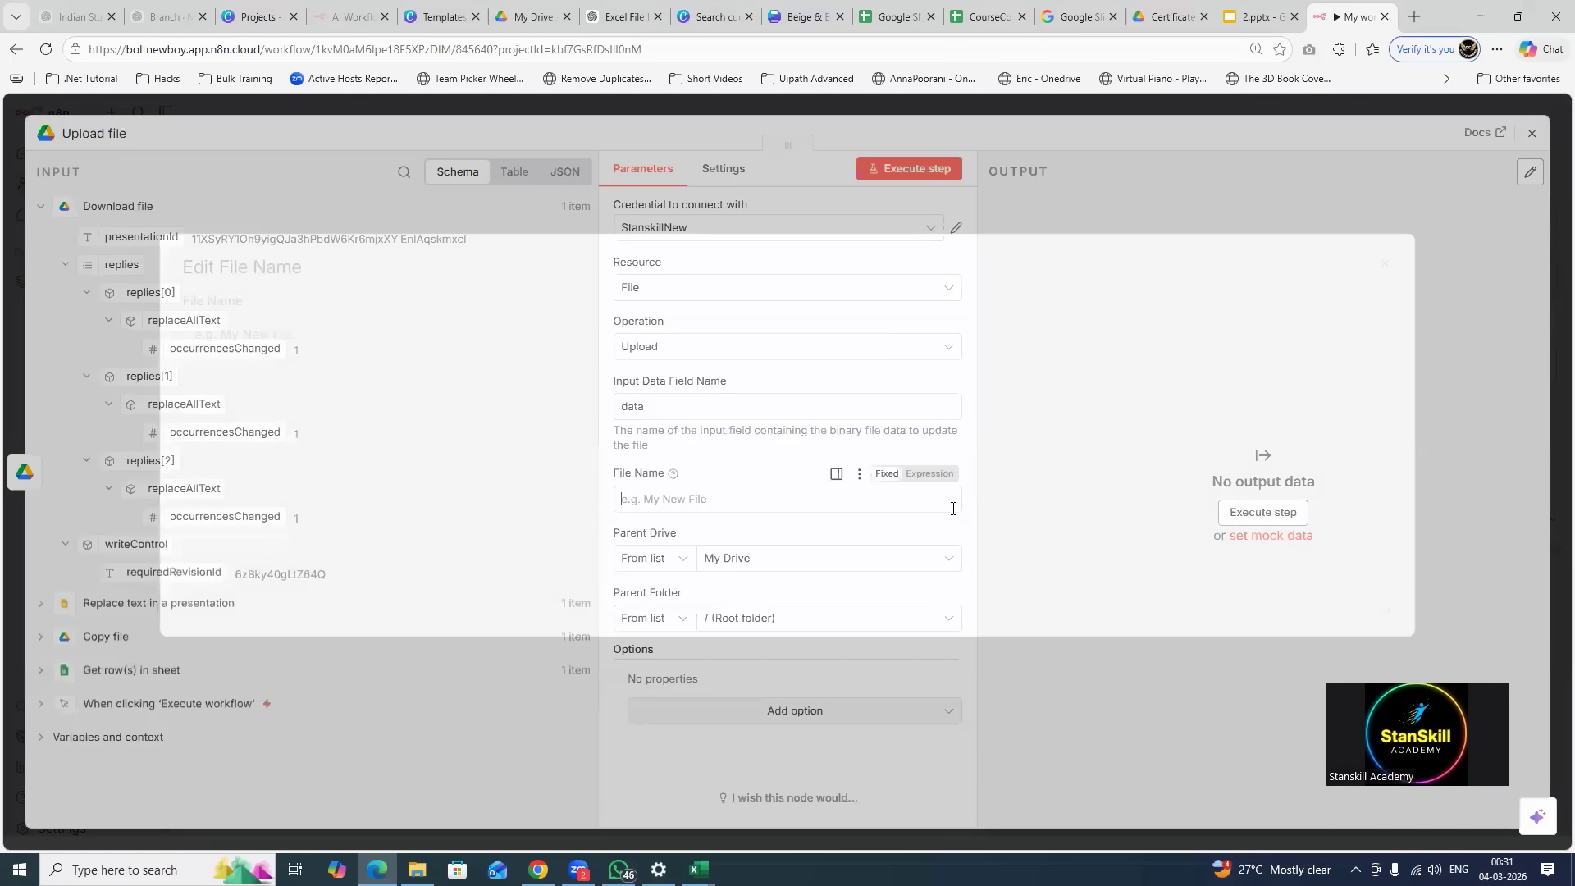
{"action": "left_click", "coordinate": [1385, 278]}
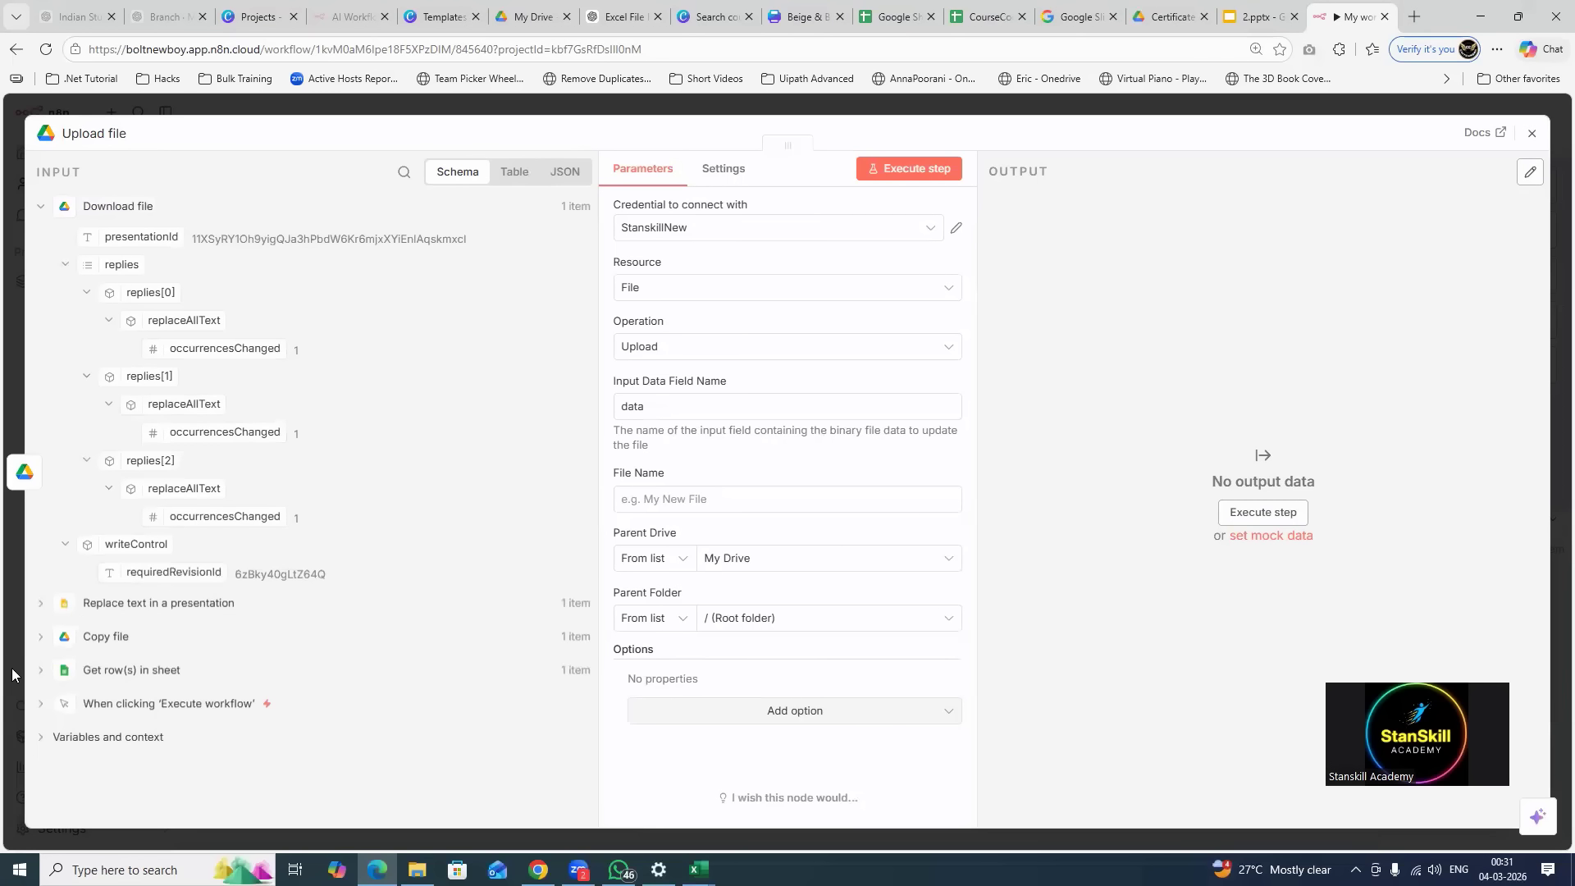
{"action": "left_click", "coordinate": [40, 670]}
{"action": "scroll", "coordinate": [170, 631], "scroll_direction": "down", "scroll_amount": 3}
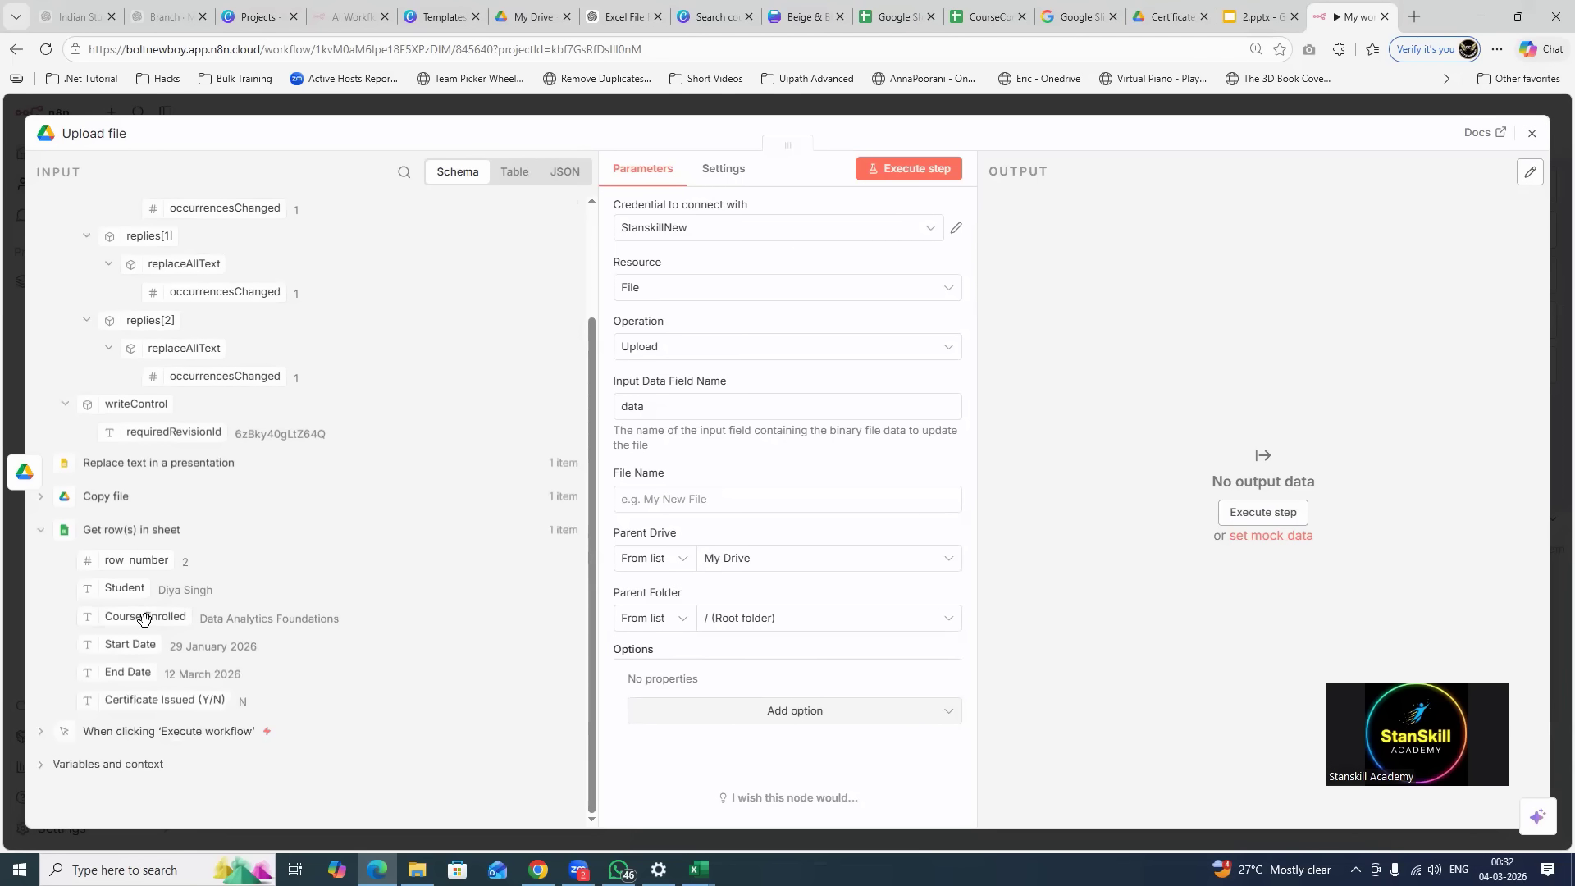
{"action": "left_click_drag", "start_coordinate": [125, 590], "coordinate": [780, 508]}
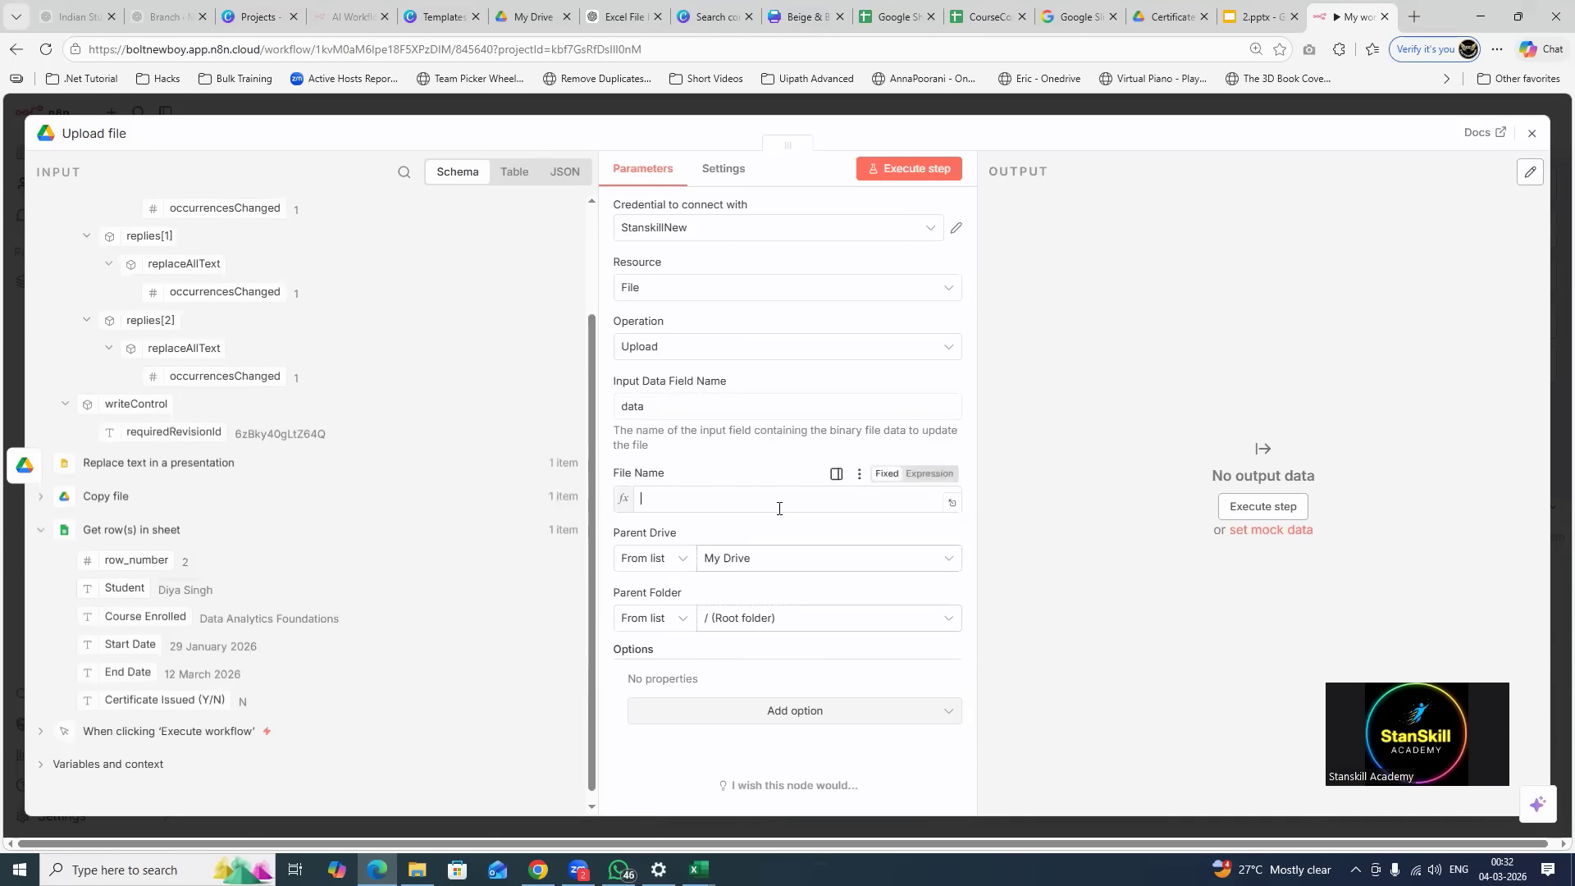
Step: Append hyphen-separated Course Enrolled and End Date fields to the Student file name expression
{"action": "left_click", "coordinate": [738, 522]}
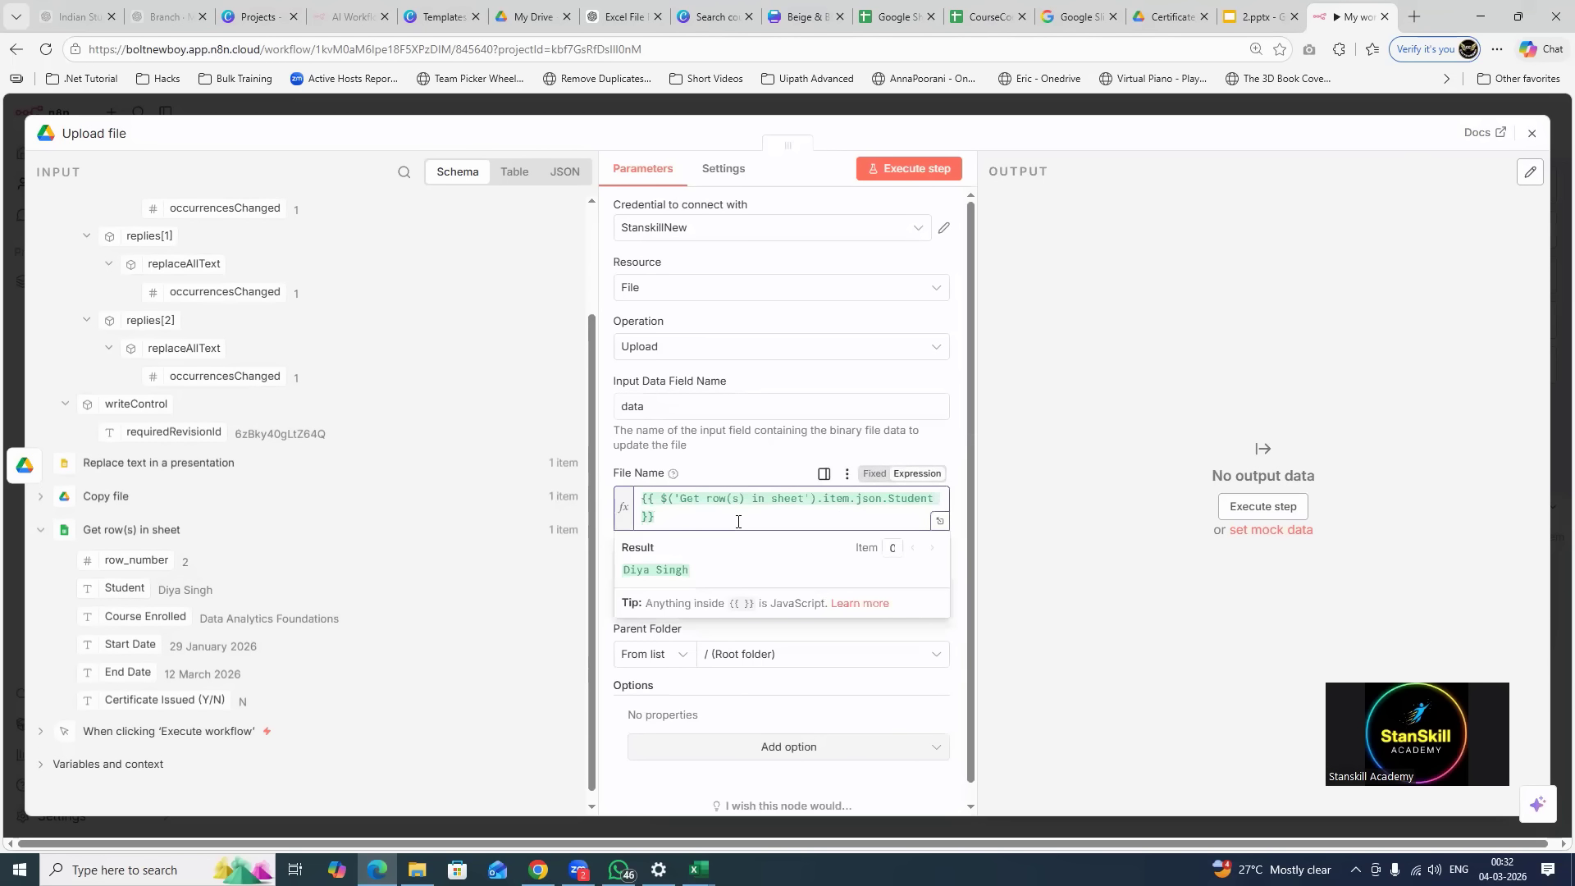
{"action": "key", "text": "BackSpace"}
{"action": "type", "text": "} -"}
{"action": "left_click_drag", "start_coordinate": [191, 613], "coordinate": [774, 515]}
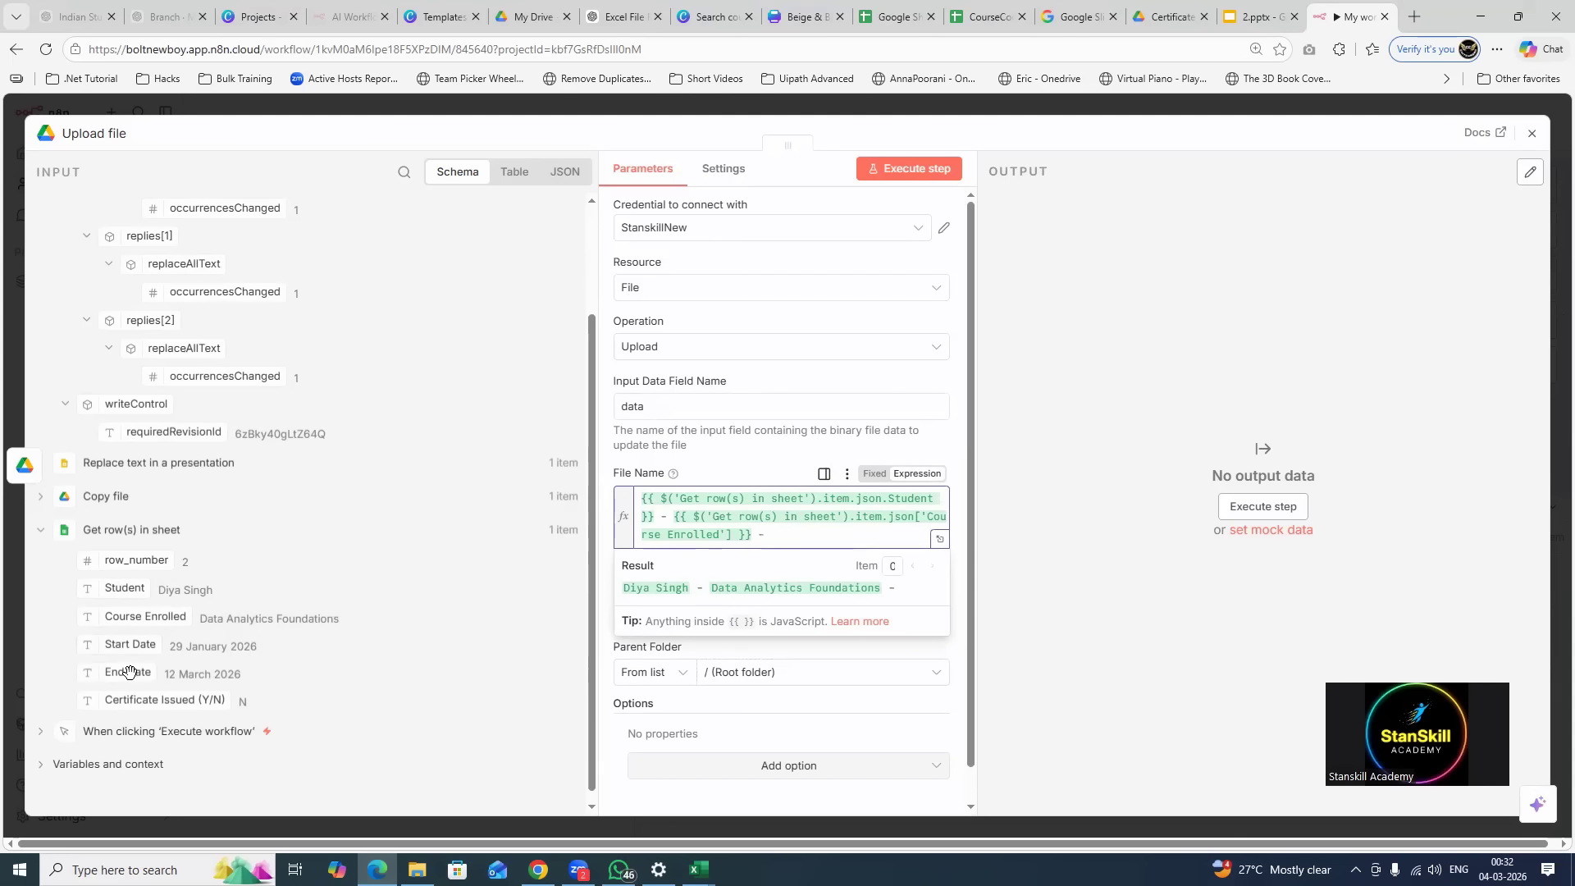
{"action": "left_click_drag", "start_coordinate": [129, 671], "coordinate": [824, 546]}
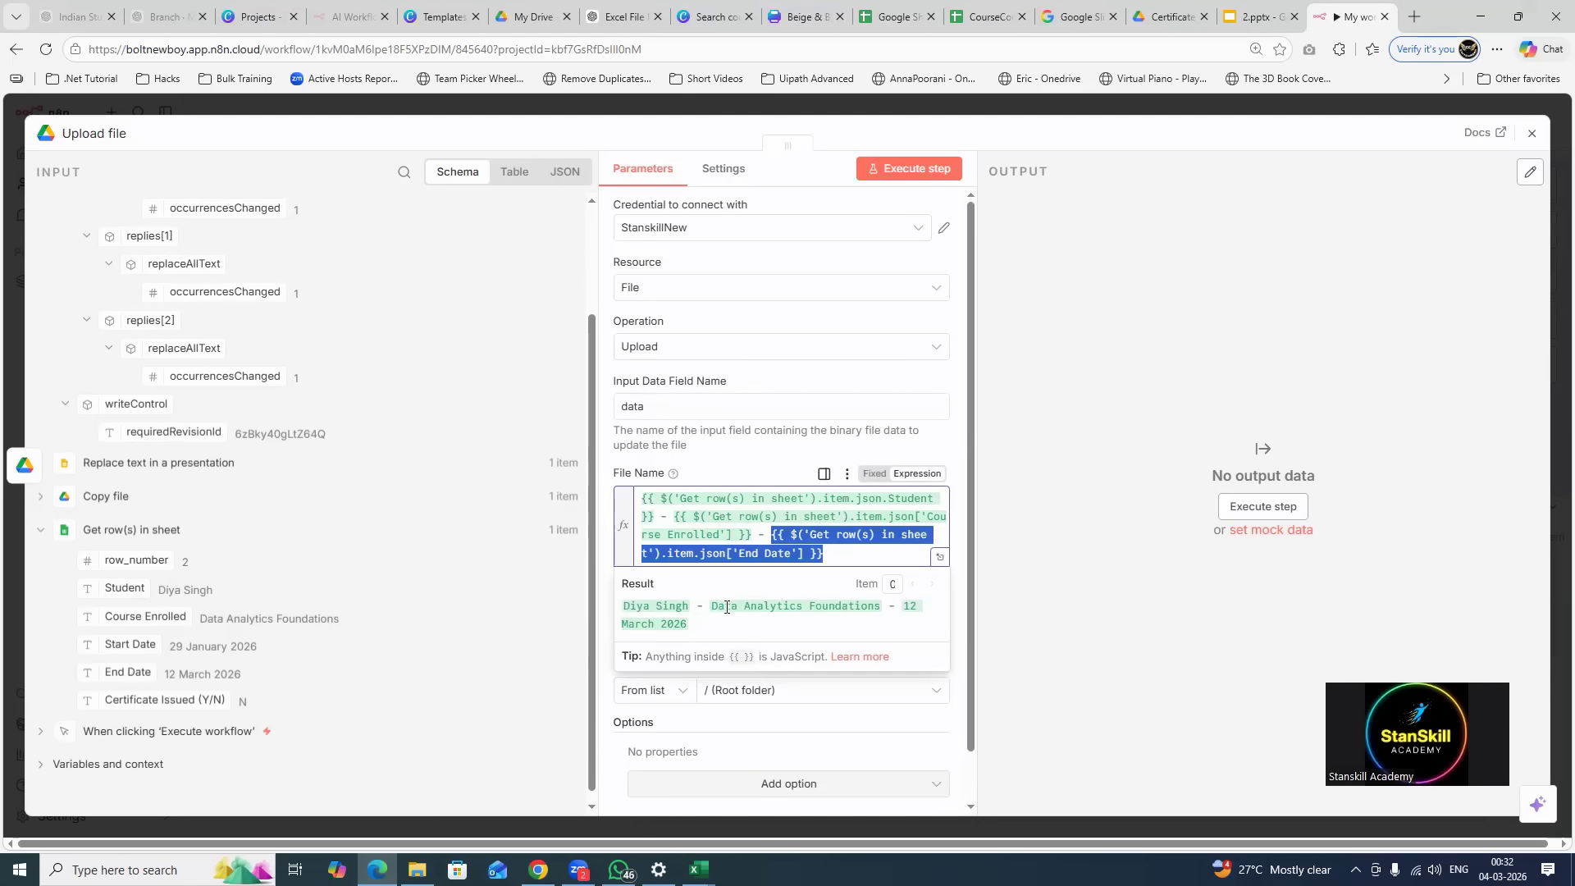
Step: Remove the spaces around both hyphens so the file name previews as Student-Course-EndDate.pdf
{"action": "left_click", "coordinate": [661, 519]}
{"action": "key", "text": "BackSpace"}
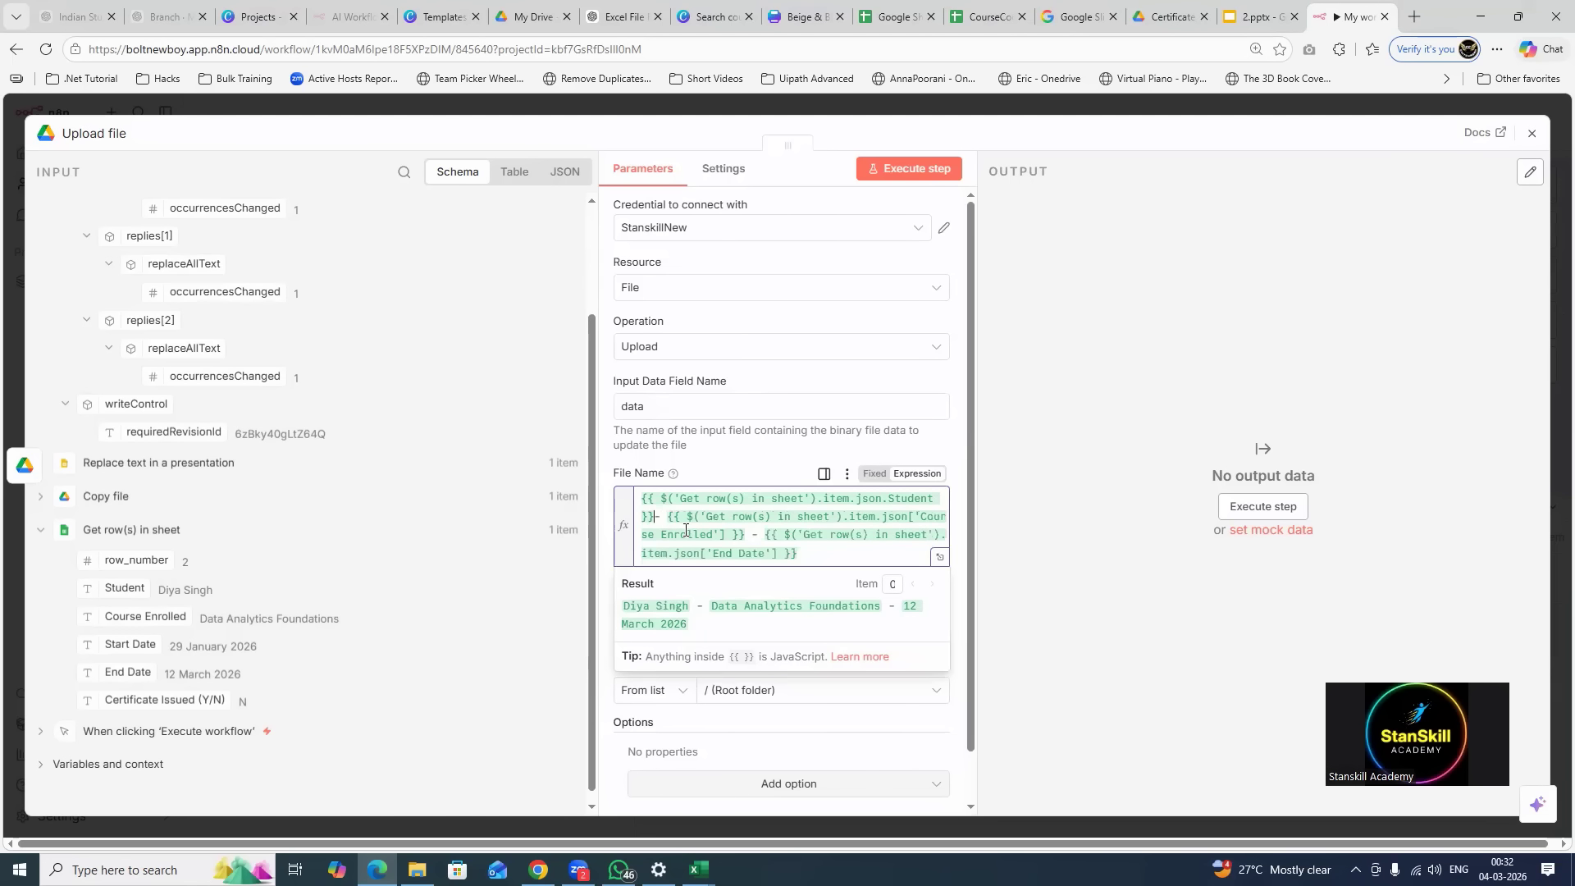
{"action": "left_click", "coordinate": [666, 521]}
{"action": "key", "text": "BackSpace"}
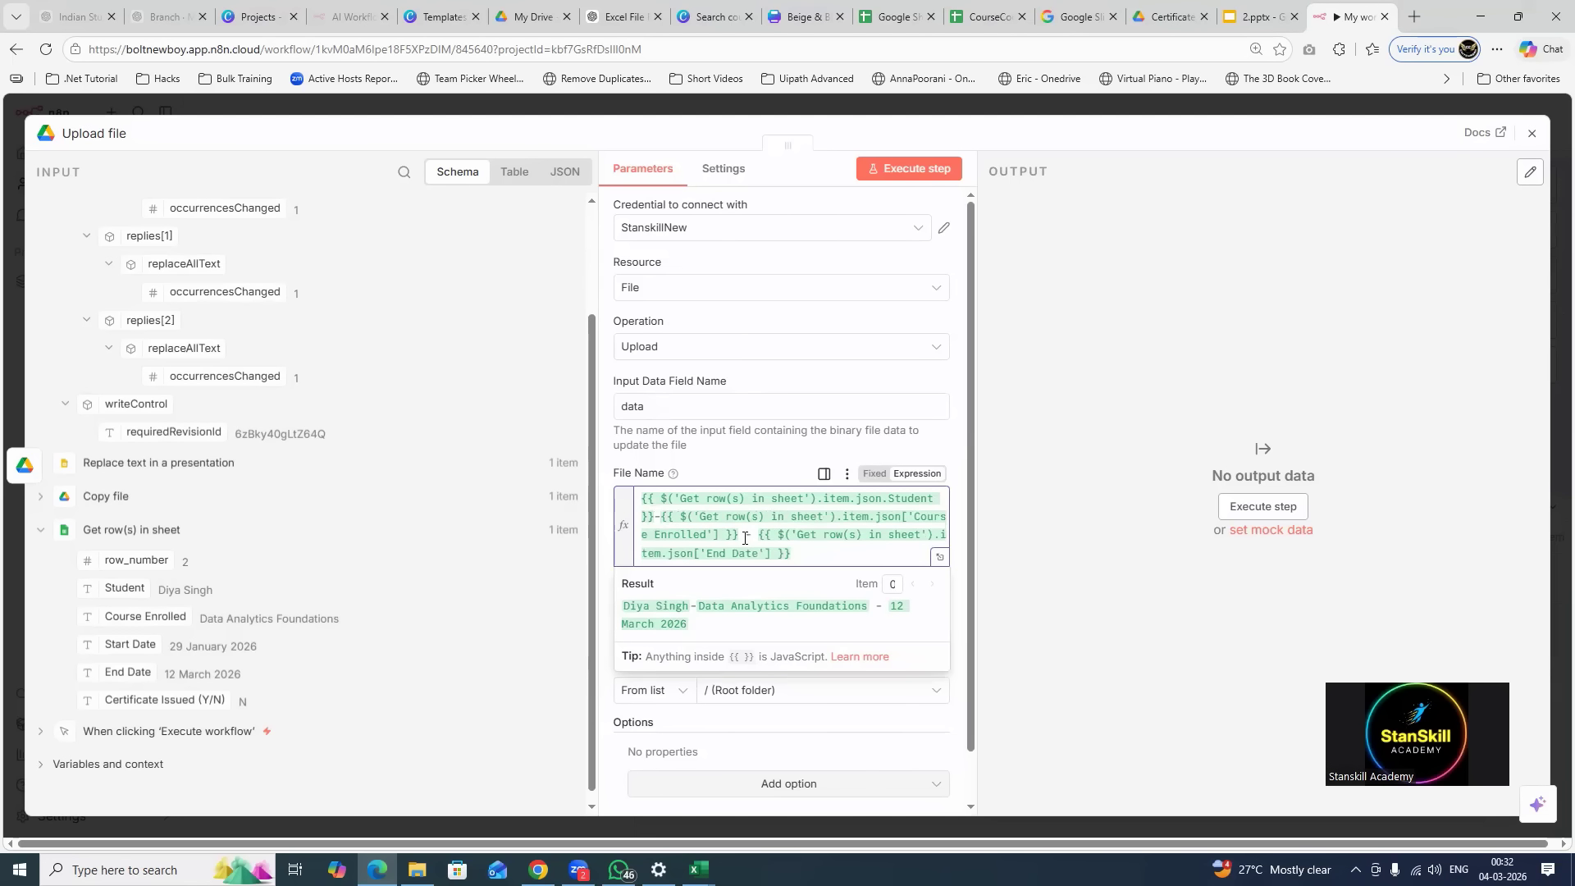
{"action": "left_click", "coordinate": [746, 537]}
{"action": "key", "text": "BackSpace"}
{"action": "left_click", "coordinate": [752, 534]}
{"action": "key", "text": "BackSpace"}
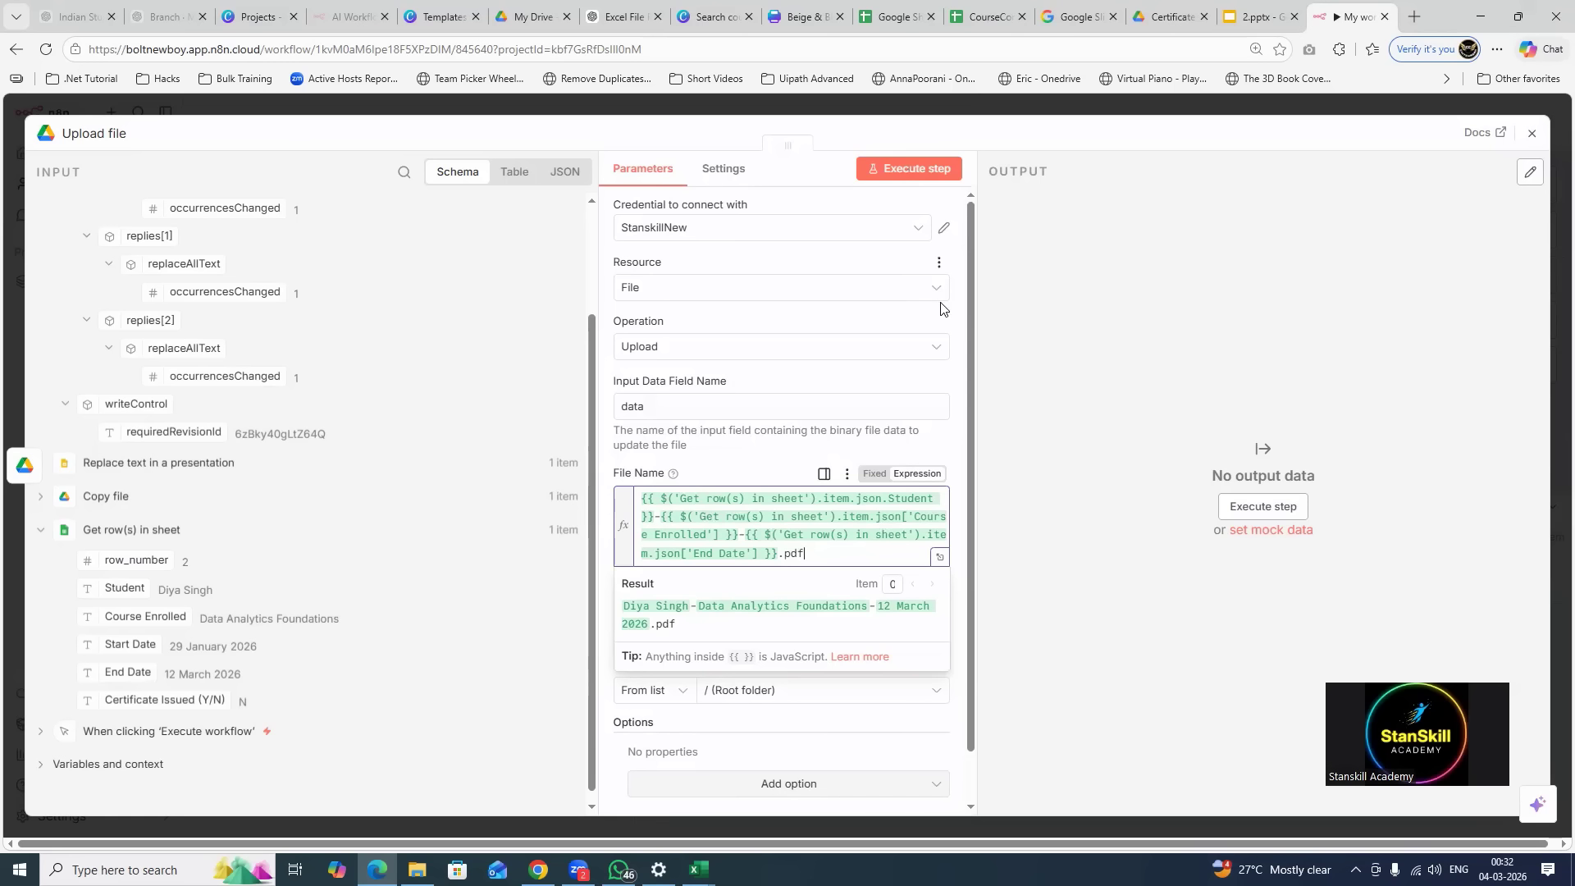
{"action": "left_click", "coordinate": [955, 255]}
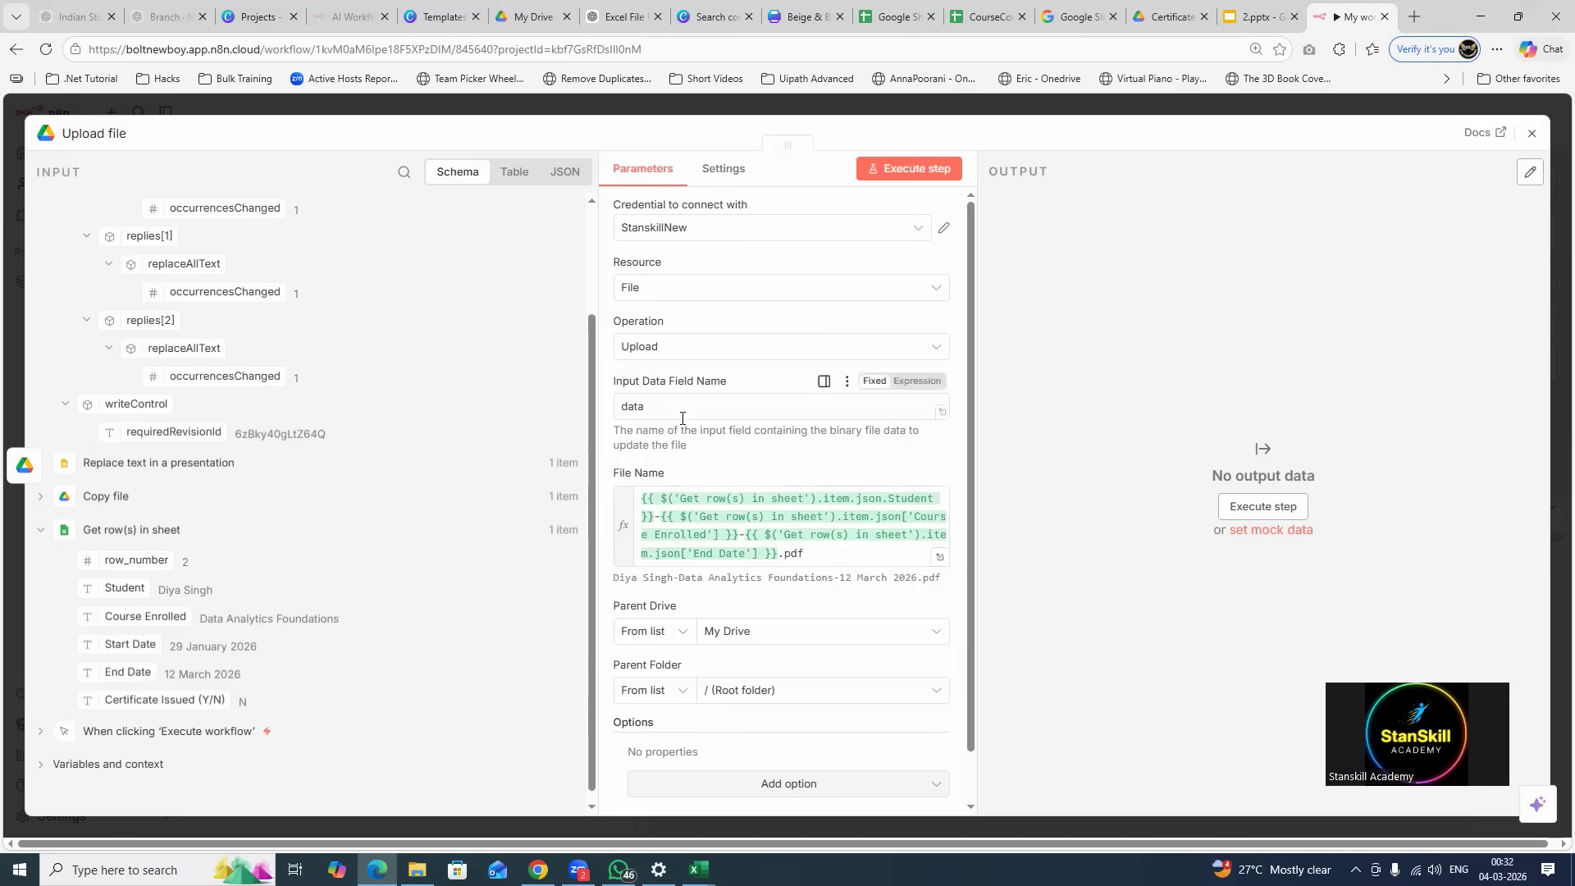
Step: Set the Upload file's Parent Folder to Certificate_PDFs
{"action": "scroll", "coordinate": [681, 418], "scroll_direction": "down", "scroll_amount": 1}
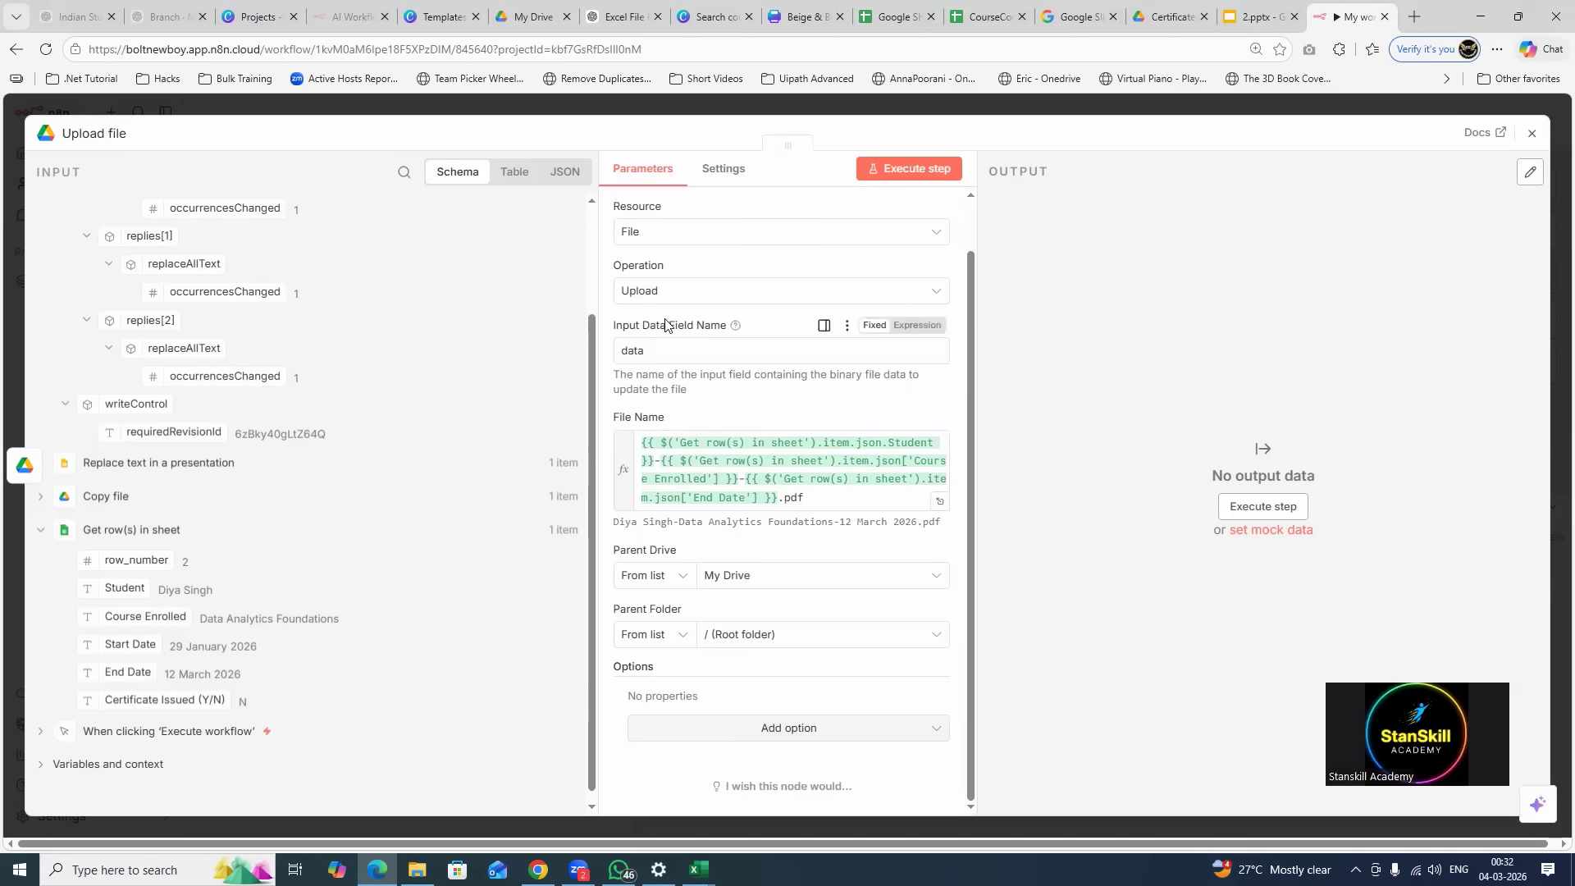
{"action": "scroll", "coordinate": [710, 425], "scroll_direction": "up", "scroll_amount": 1}
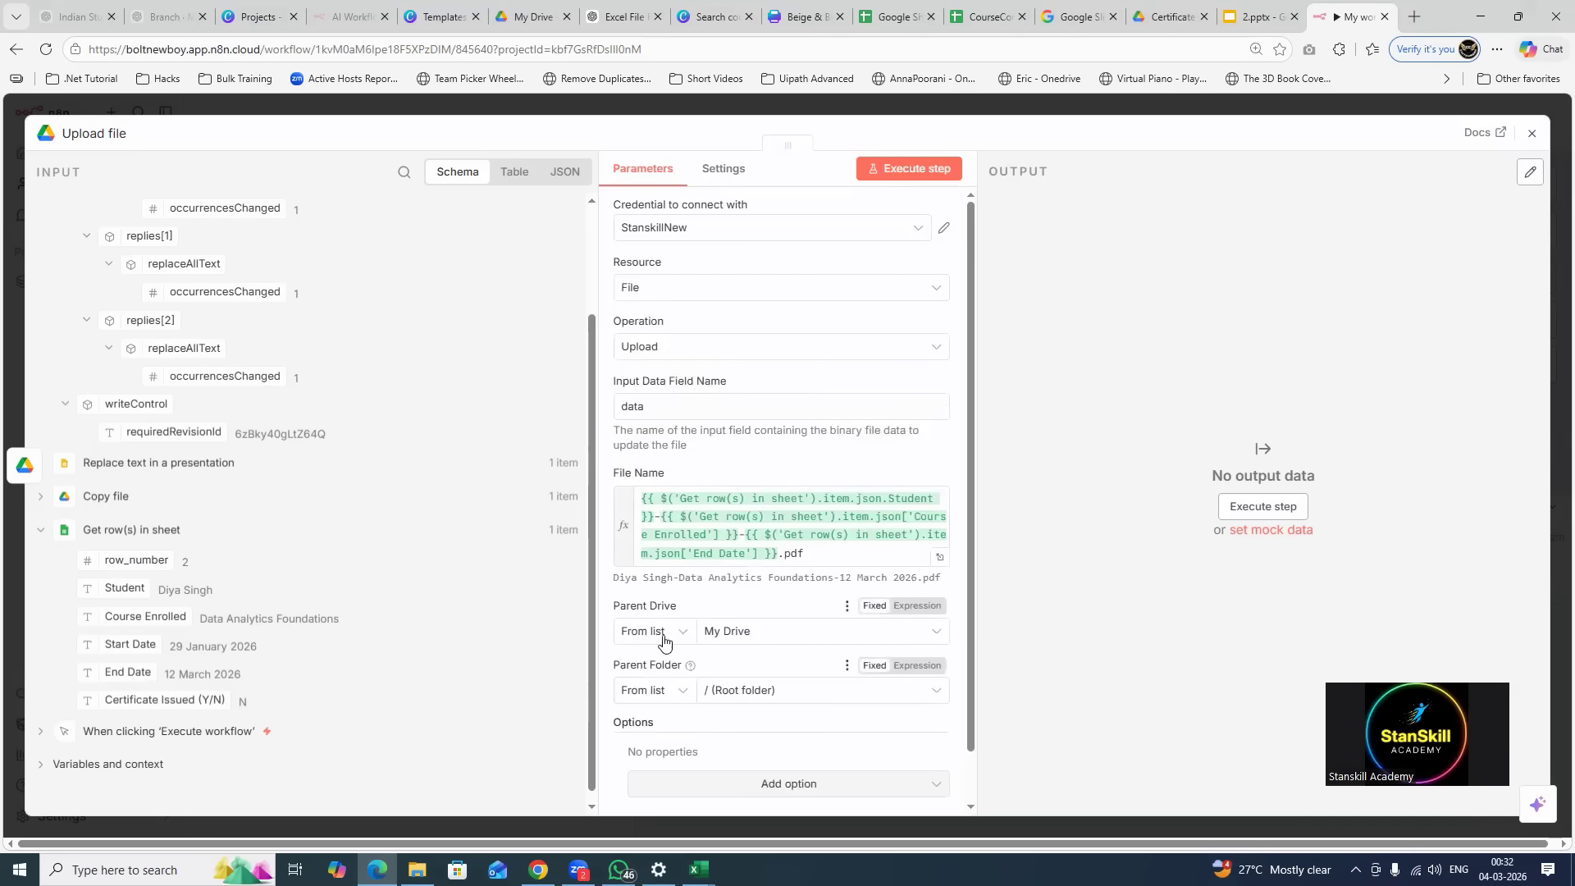
{"action": "left_click", "coordinate": [746, 694]}
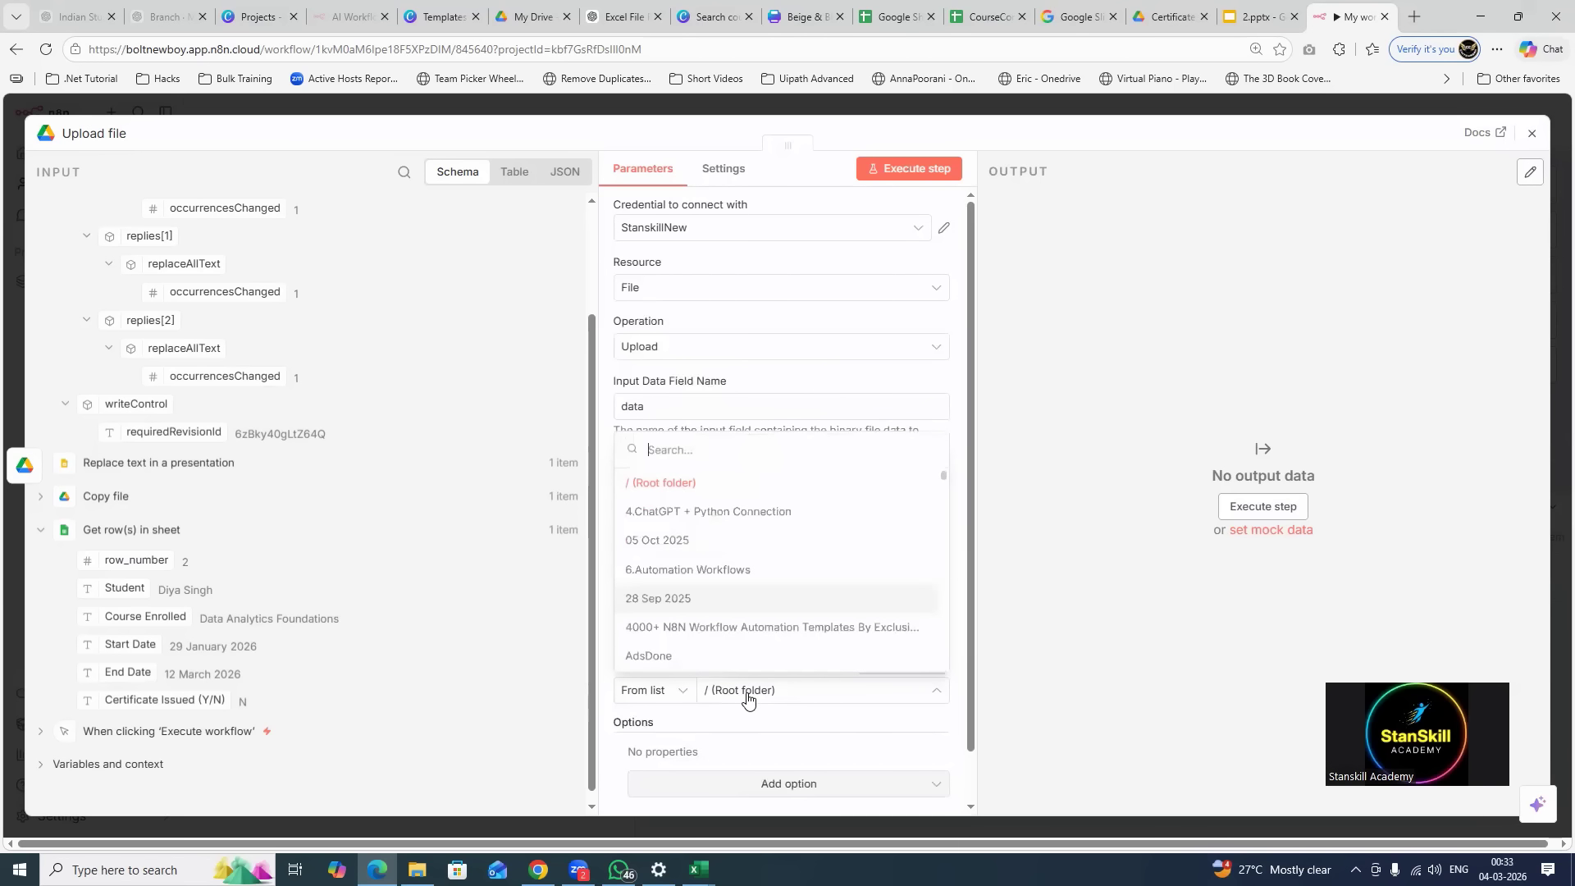
{"action": "type", "text": "certi"}
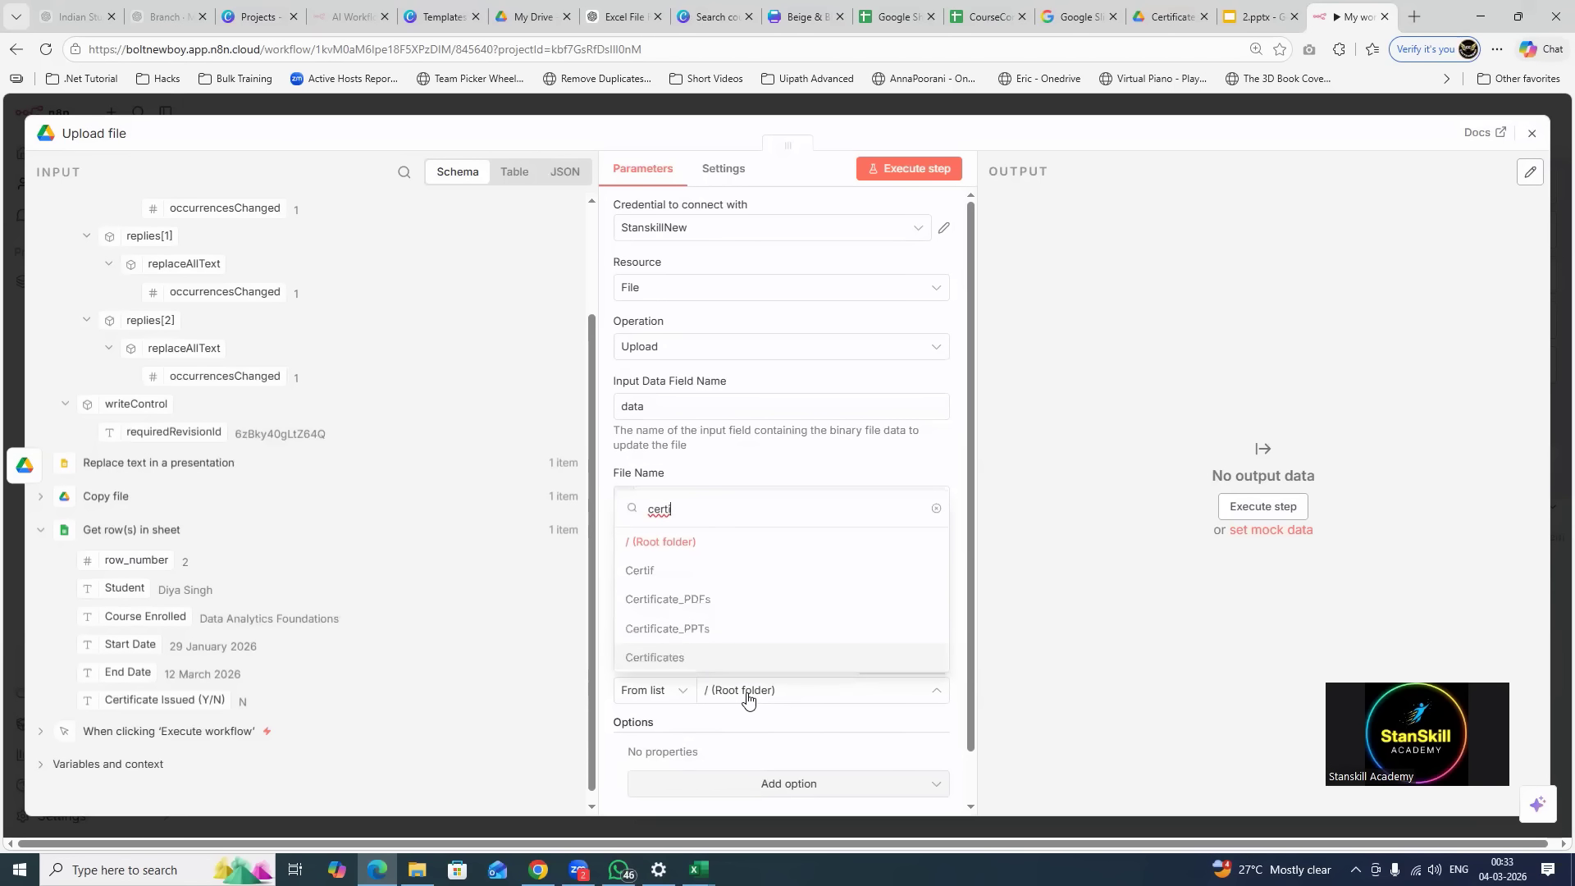
{"action": "left_click", "coordinate": [646, 607]}
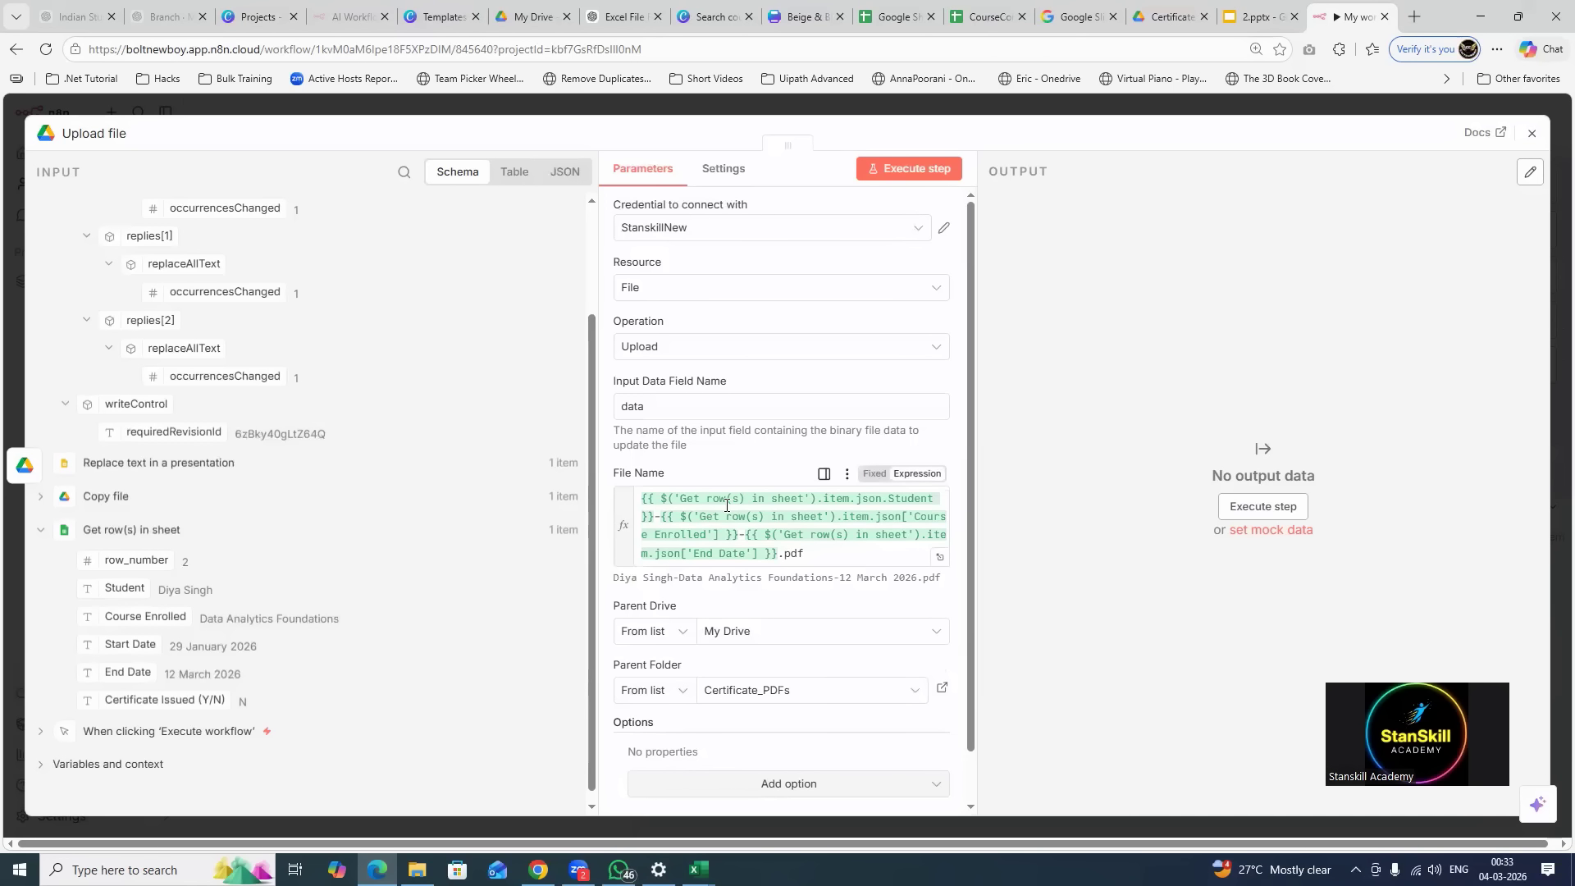
Step: Execute the upload step and open the Bulk_Certificate folder in Google Drive
{"action": "scroll", "coordinate": [755, 615], "scroll_direction": "down", "scroll_amount": 1}
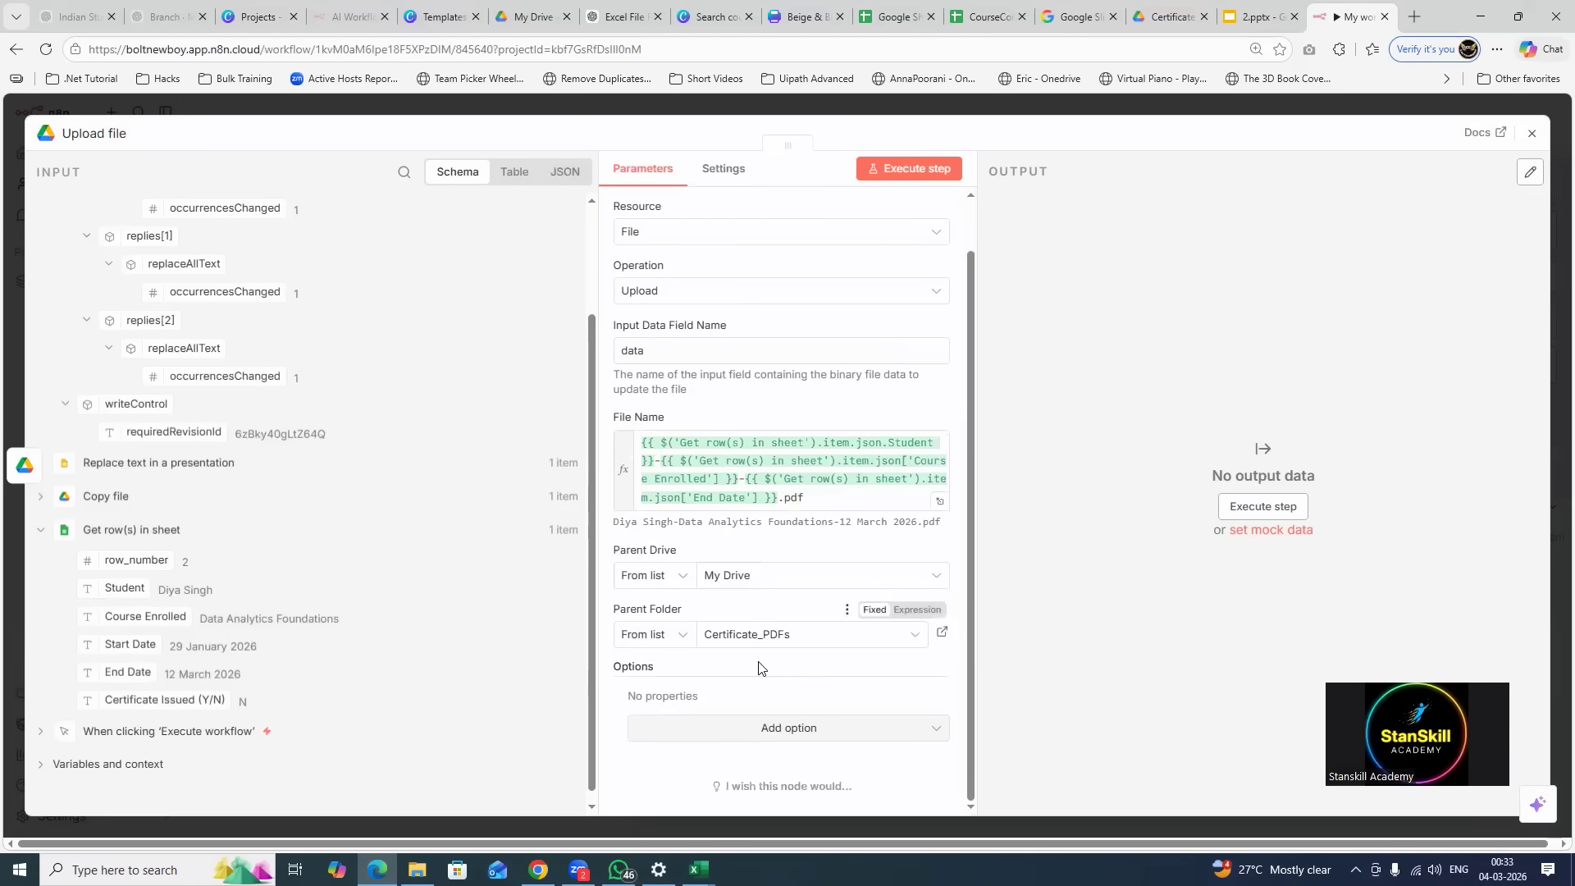
{"action": "left_click", "coordinate": [906, 169]}
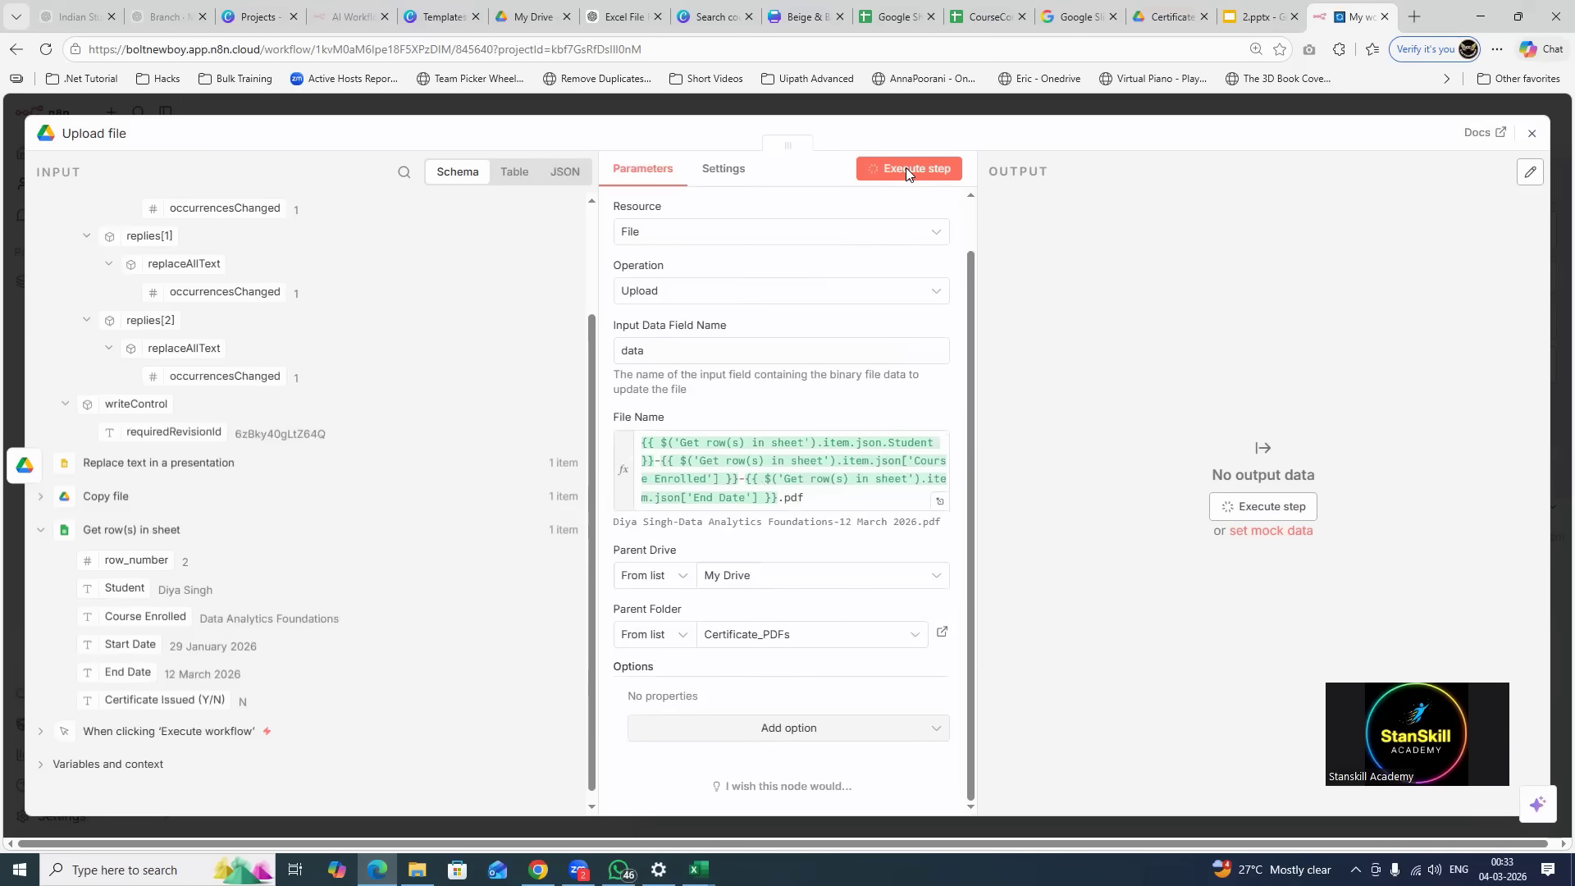
{"action": "left_click", "coordinate": [1171, 4]}
{"action": "left_click", "coordinate": [425, 175]}
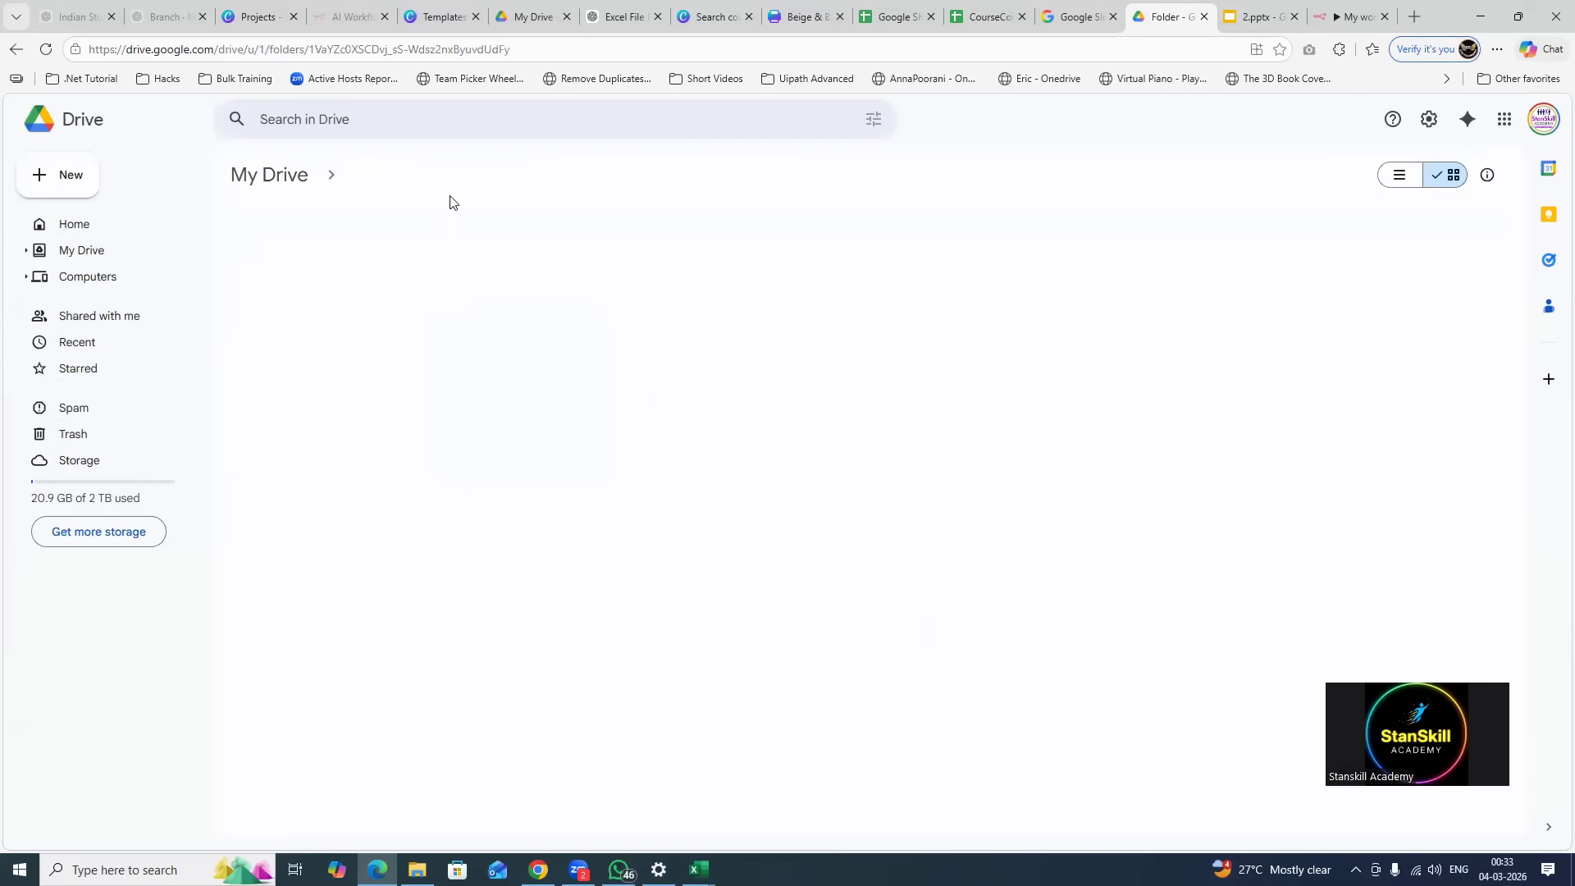
Step: Preview the uploaded certificate PDF in Certificate_PDFs, then return to the n8n workflow
{"action": "double_click", "coordinate": [371, 354]}
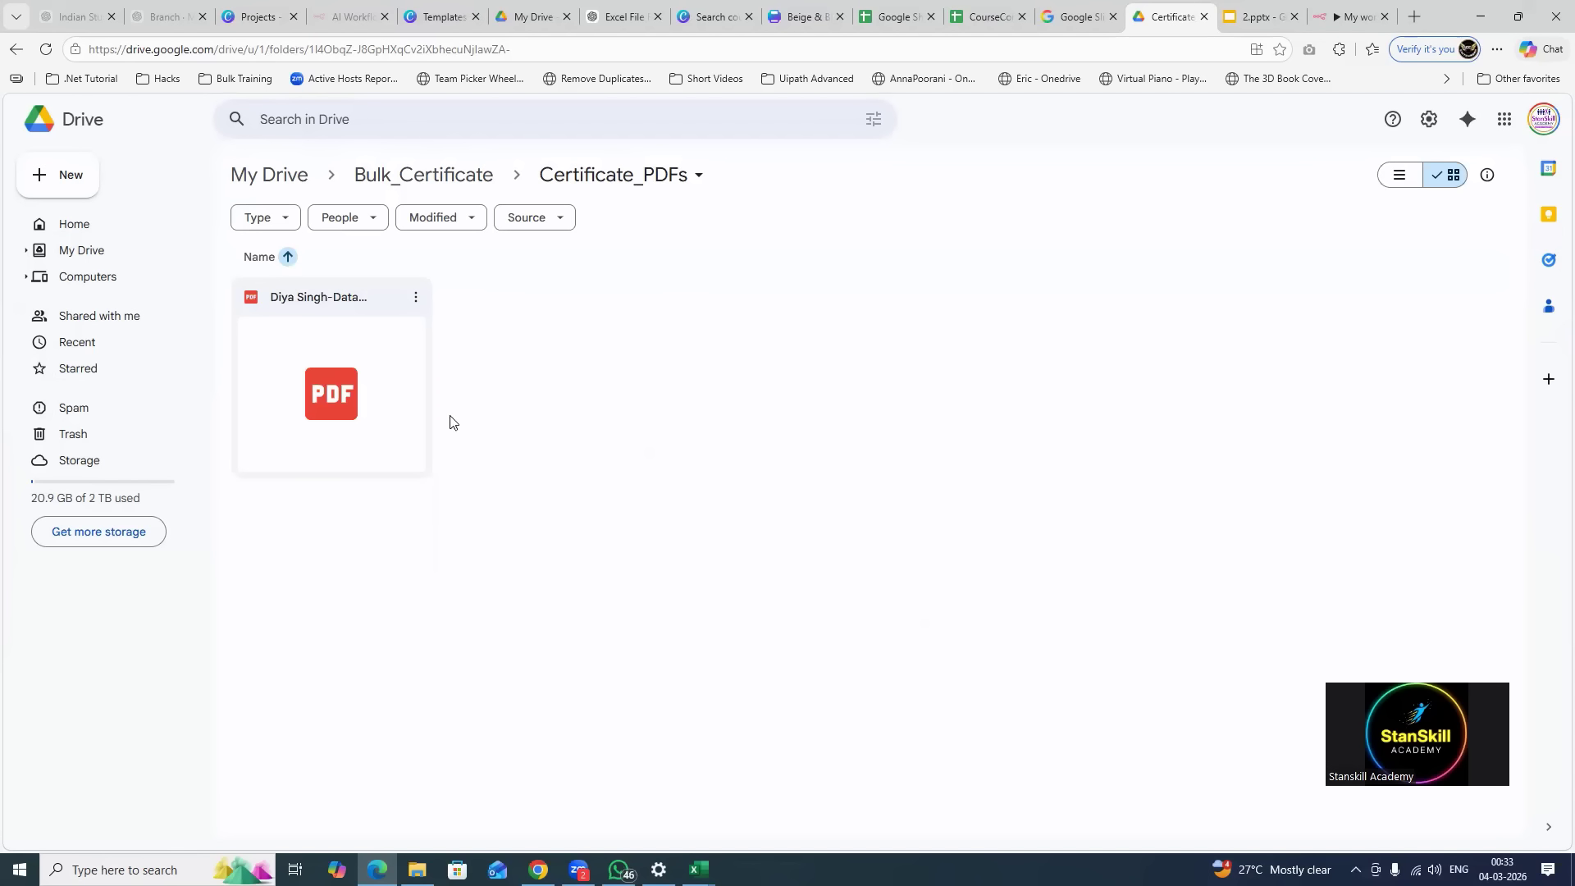
{"action": "double_click", "coordinate": [358, 415]}
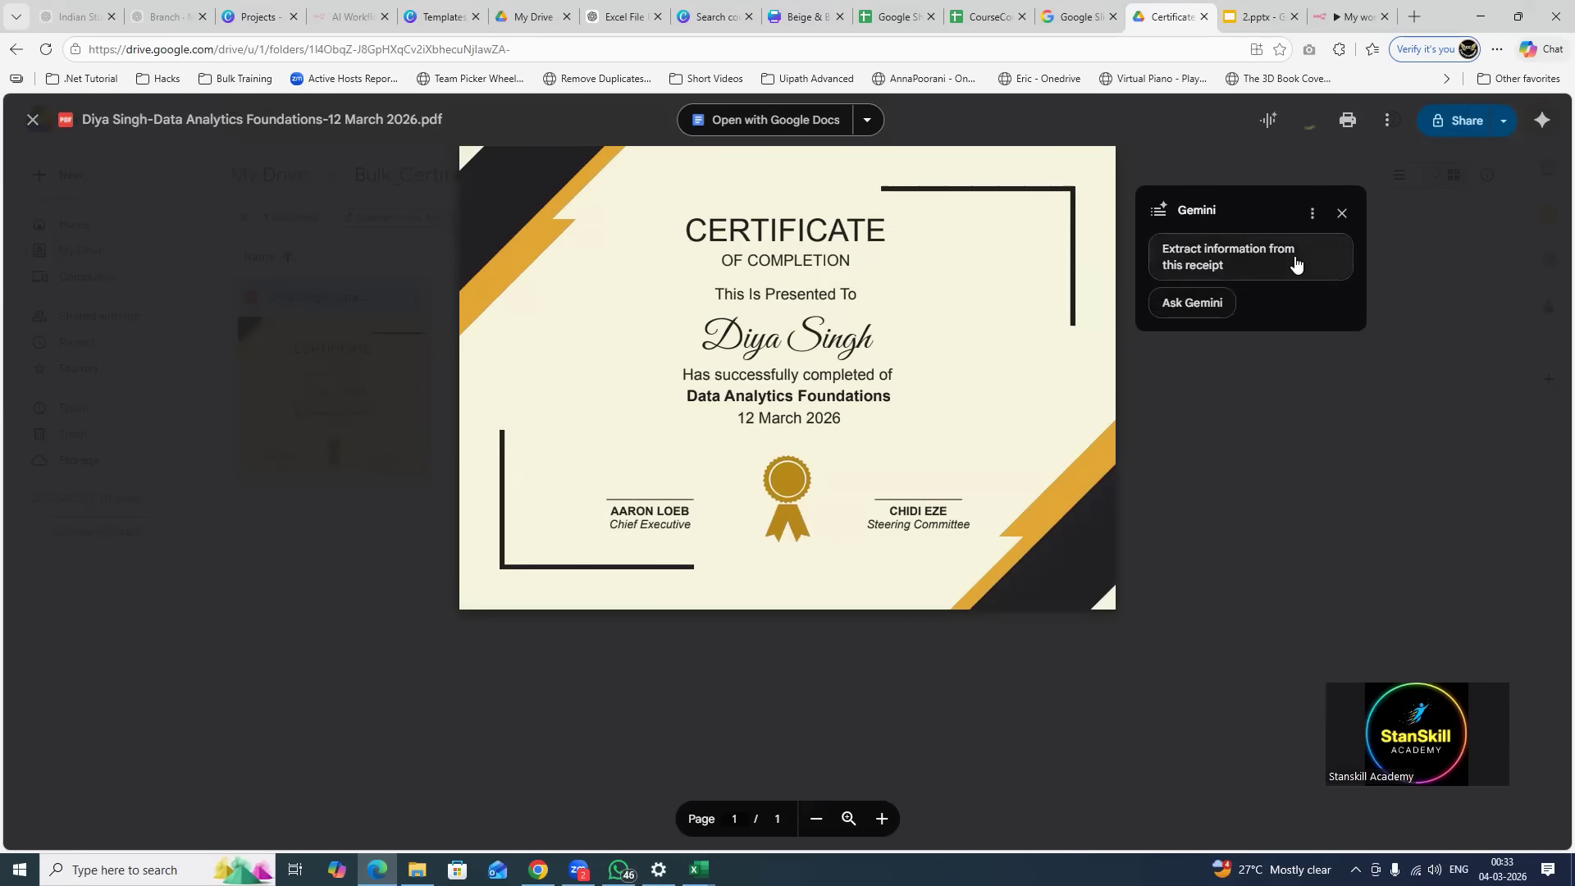
{"action": "left_click", "coordinate": [1343, 213]}
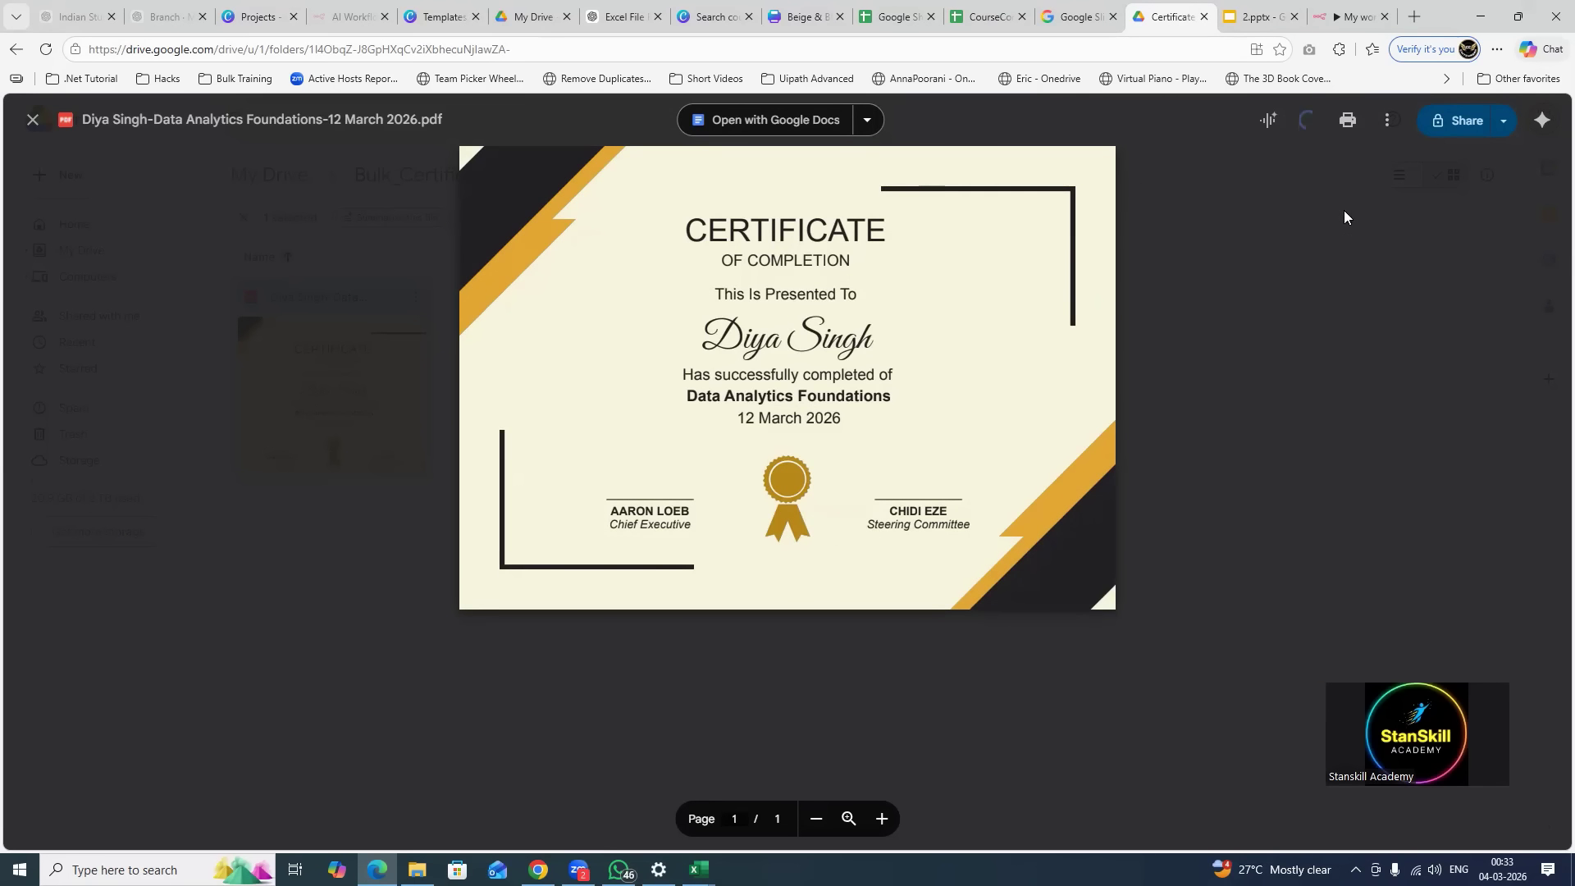
{"action": "left_click", "coordinate": [34, 123]}
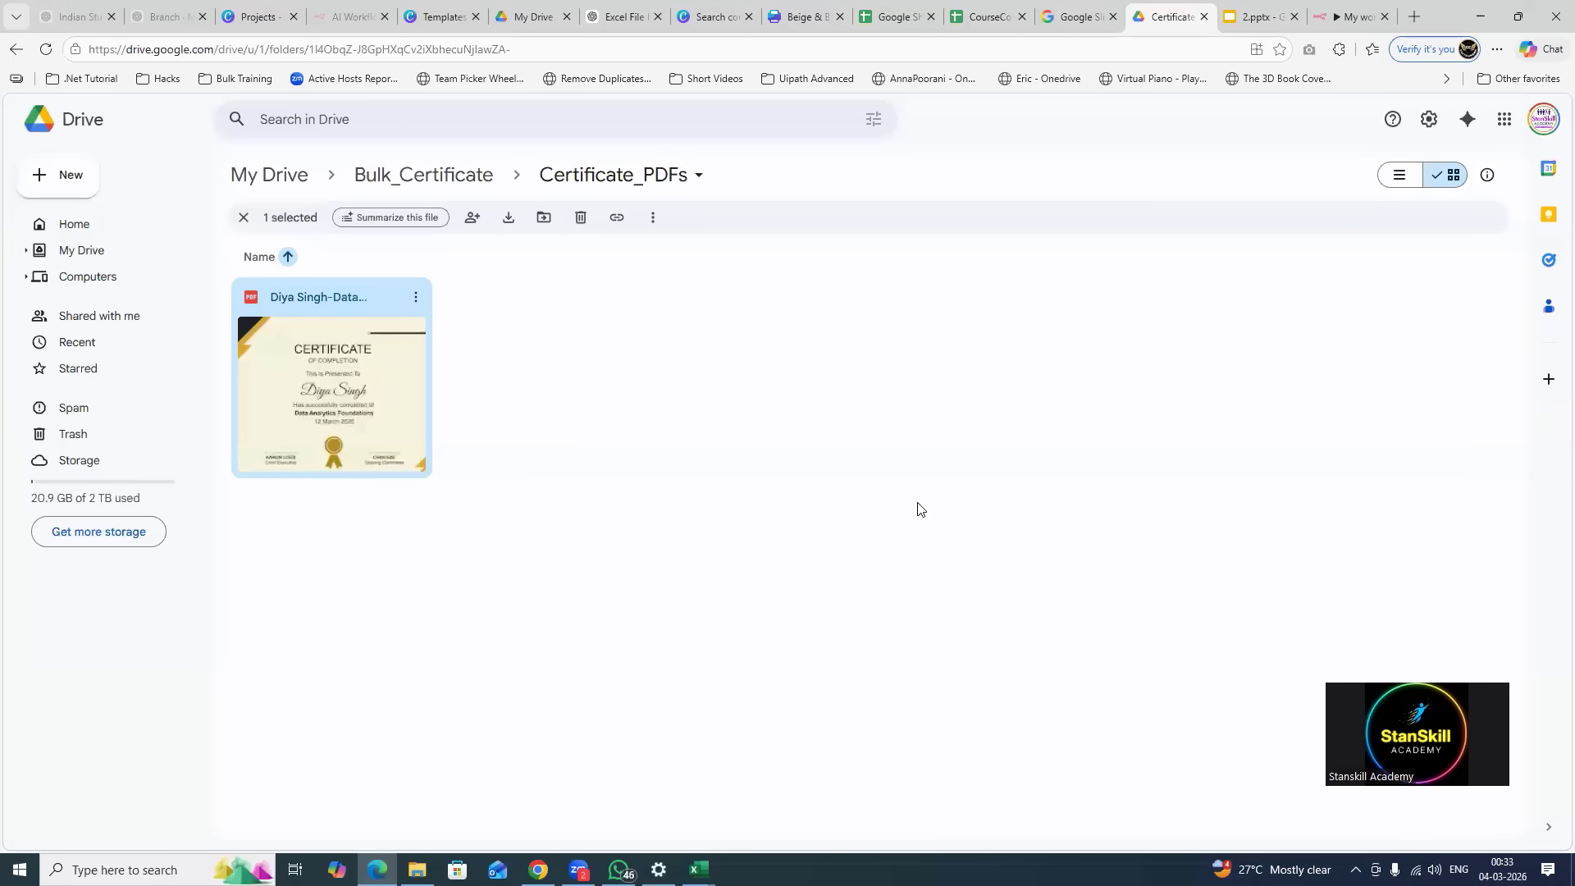
{"action": "left_click", "coordinate": [1349, 17]}
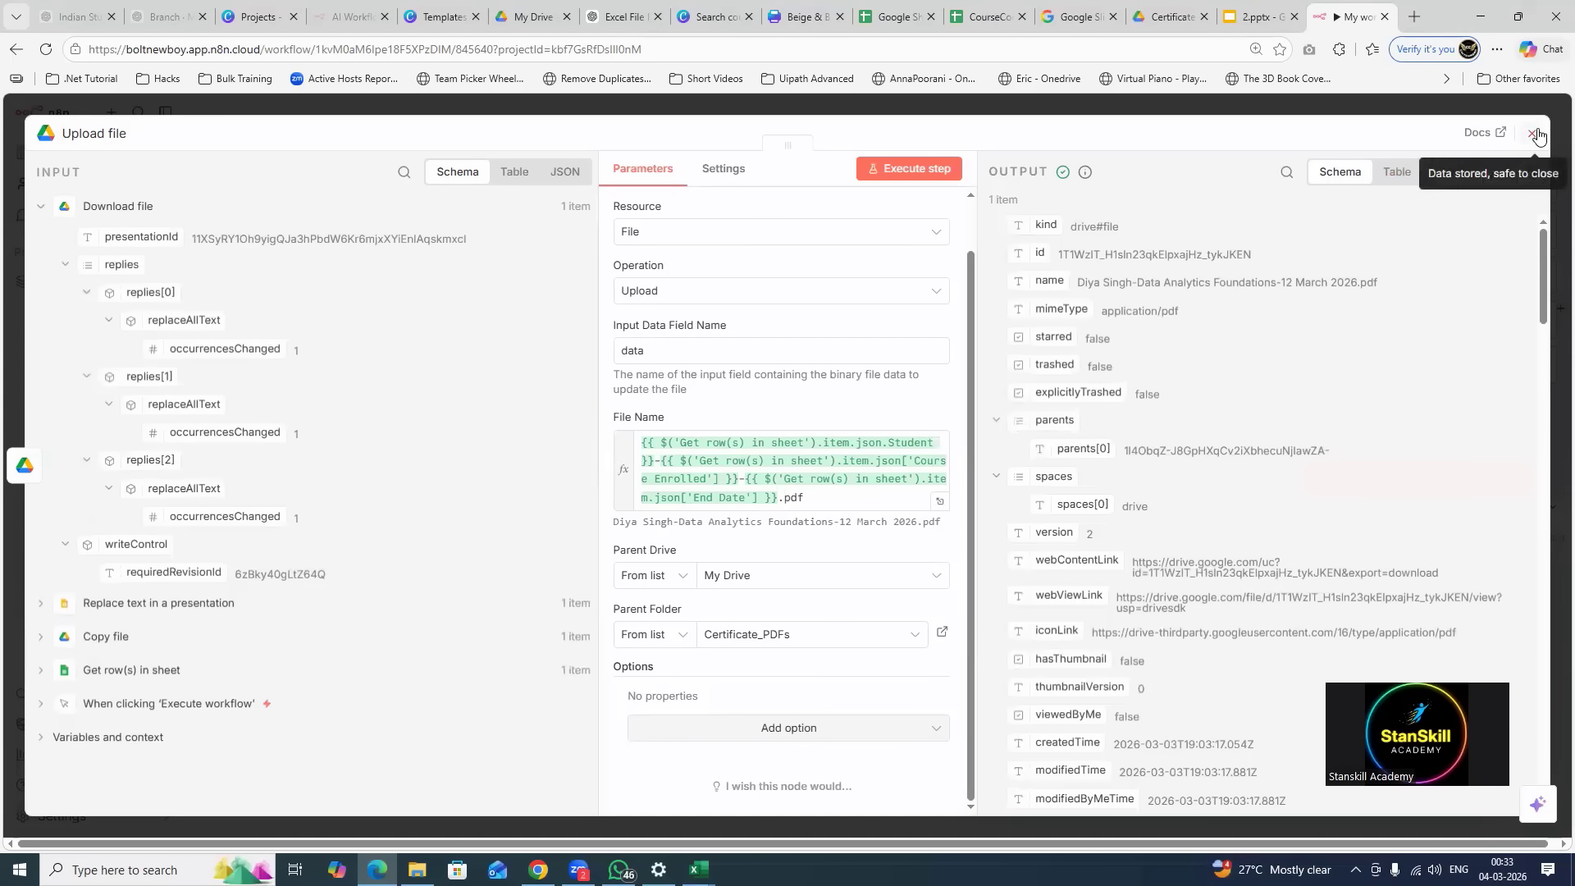
Step: Switch off Return only First Matching Row in the Get row(s) in sheet step
{"action": "left_click", "coordinate": [1531, 133]}
{"action": "left_click", "coordinate": [686, 323]}
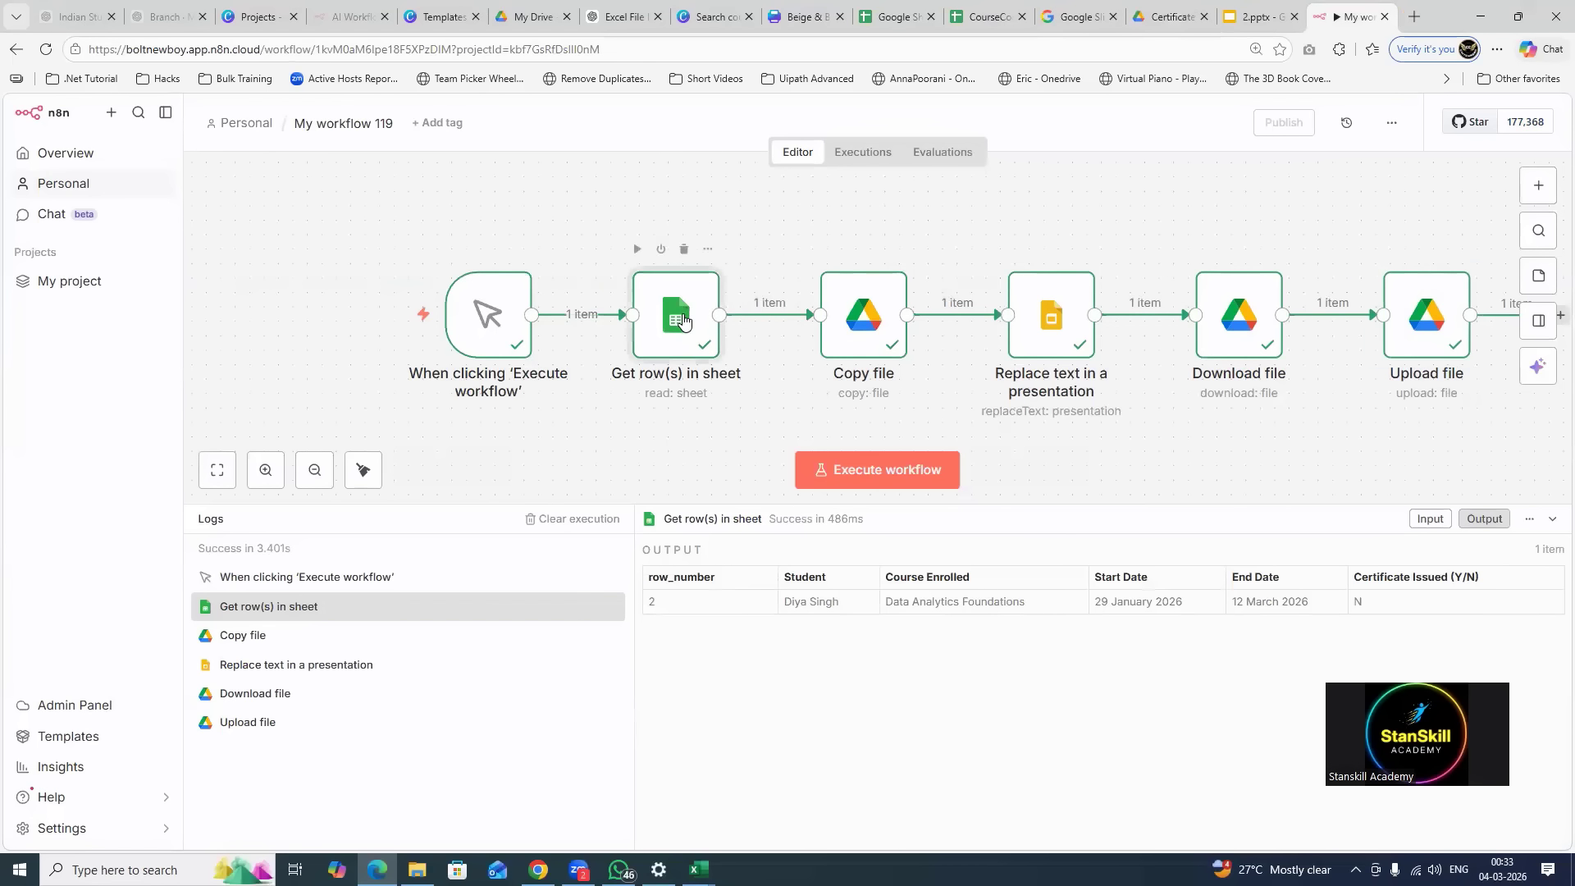
{"action": "double_click", "coordinate": [685, 321]}
{"action": "scroll", "coordinate": [669, 633], "scroll_direction": "down", "scroll_amount": 4}
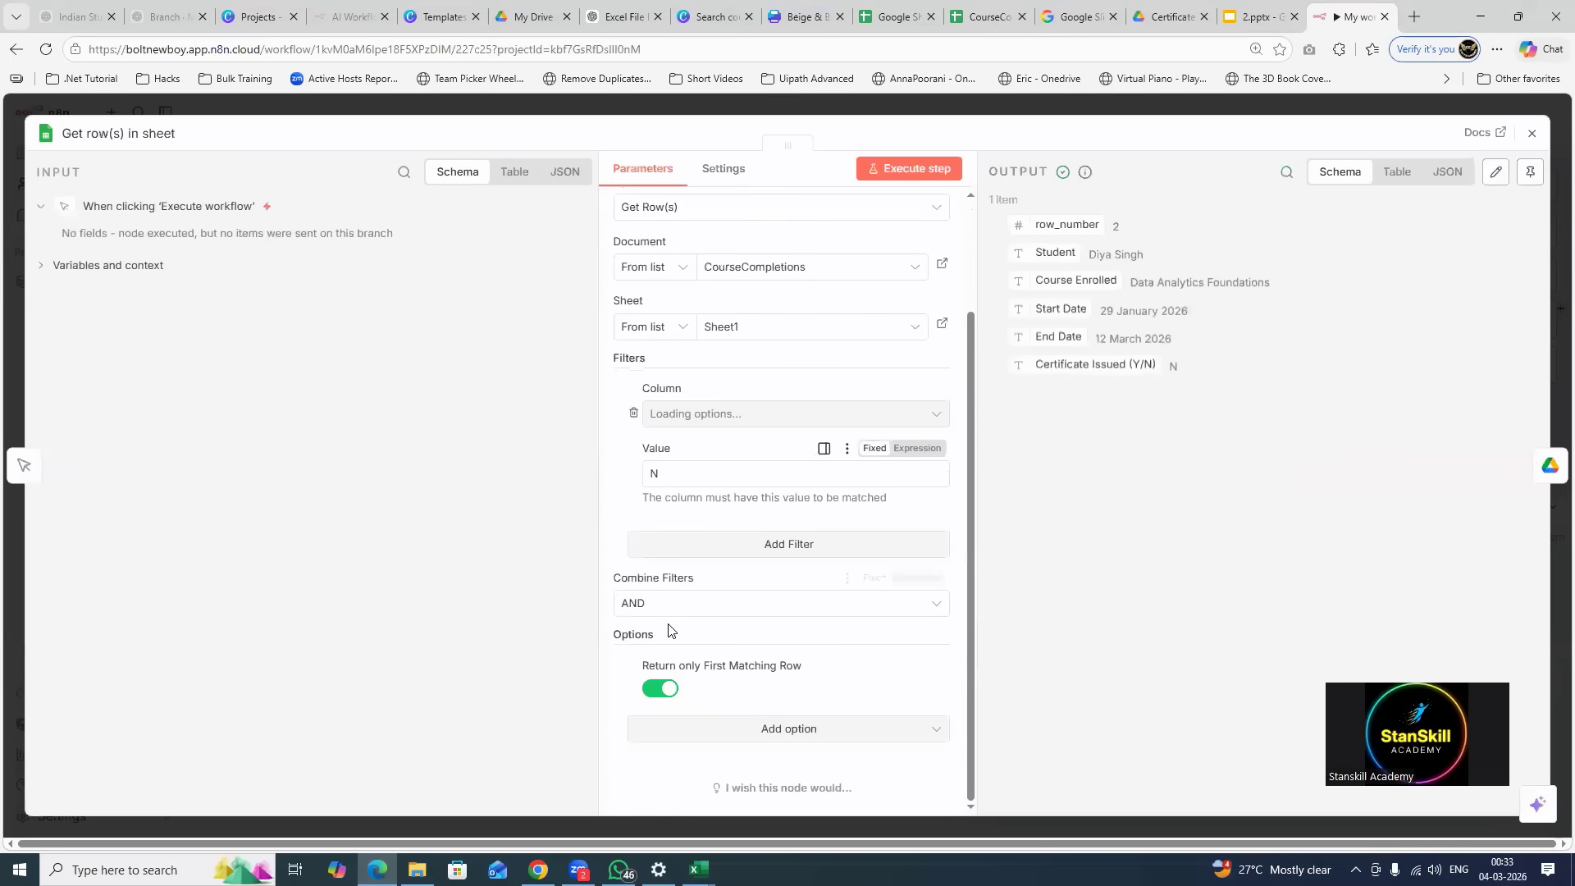
{"action": "left_click", "coordinate": [666, 687]}
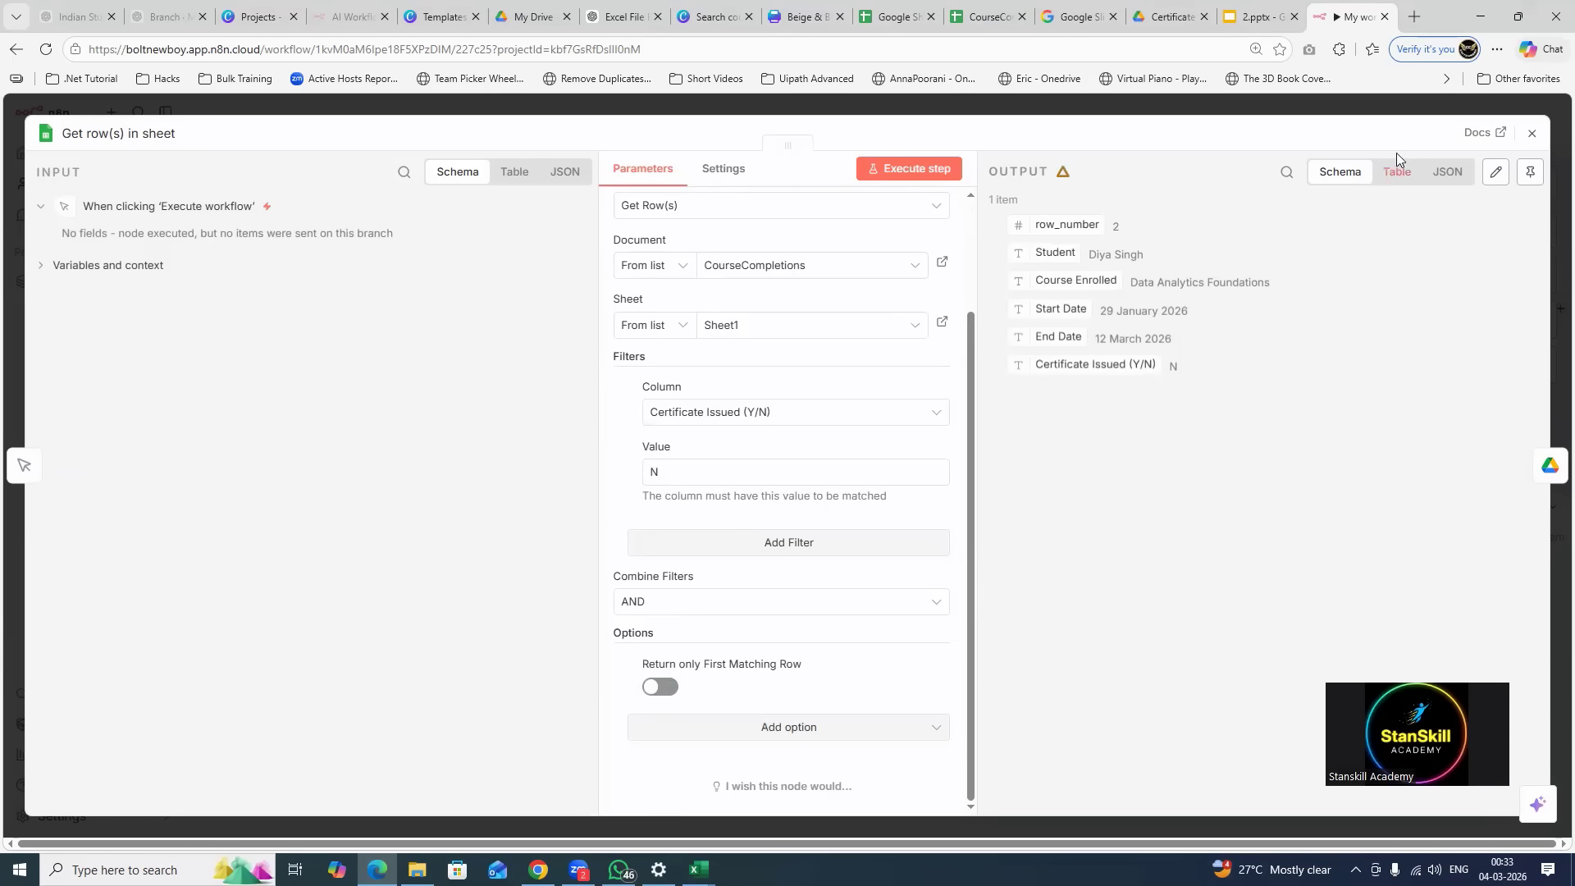
{"action": "left_click", "coordinate": [1531, 133]}
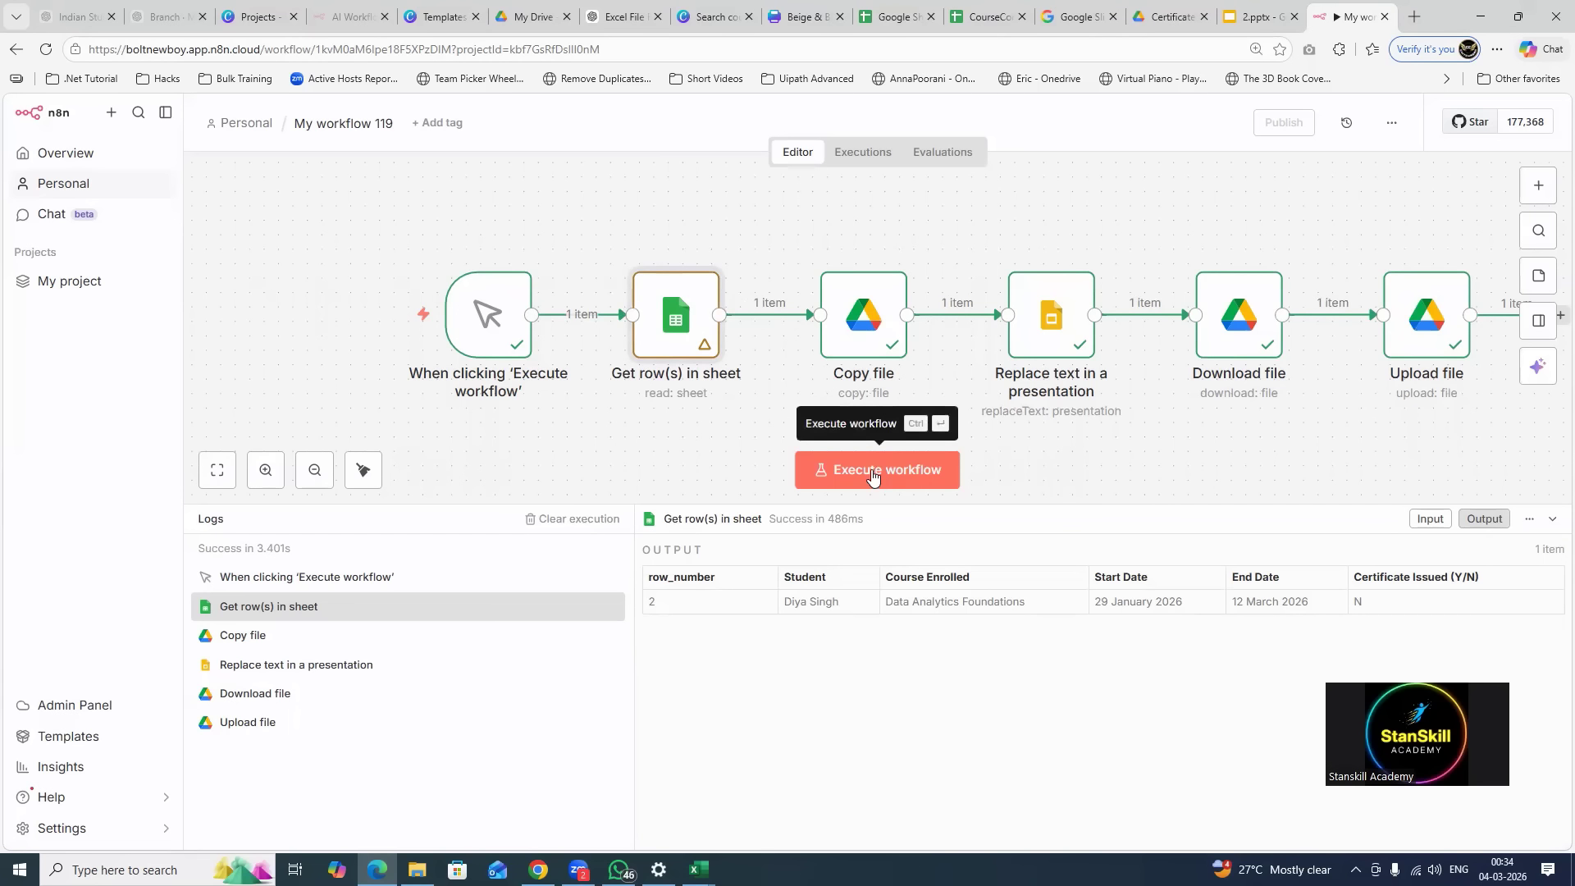
Step: Execute the entire workflow so all 211 rows with Certificate Issued N are processed
{"action": "left_click", "coordinate": [872, 471]}
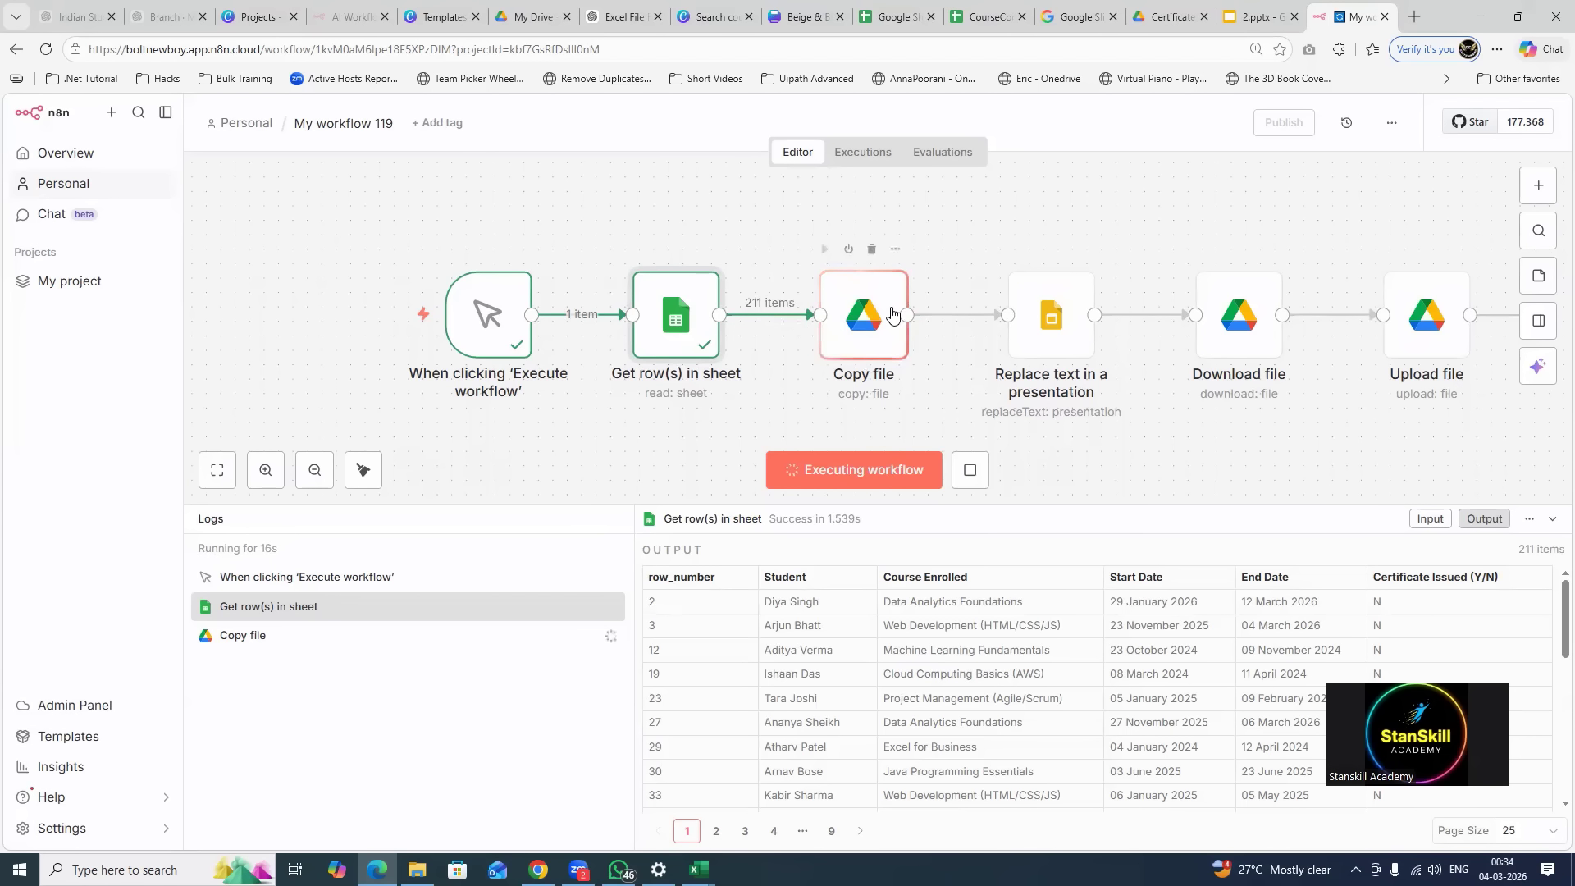
Step: Check the copies up to 46.pptx in Drive's Certificate_PPTs folder, then return to the workflow
{"action": "left_click", "coordinate": [1165, 17]}
{"action": "left_click", "coordinate": [483, 187]}
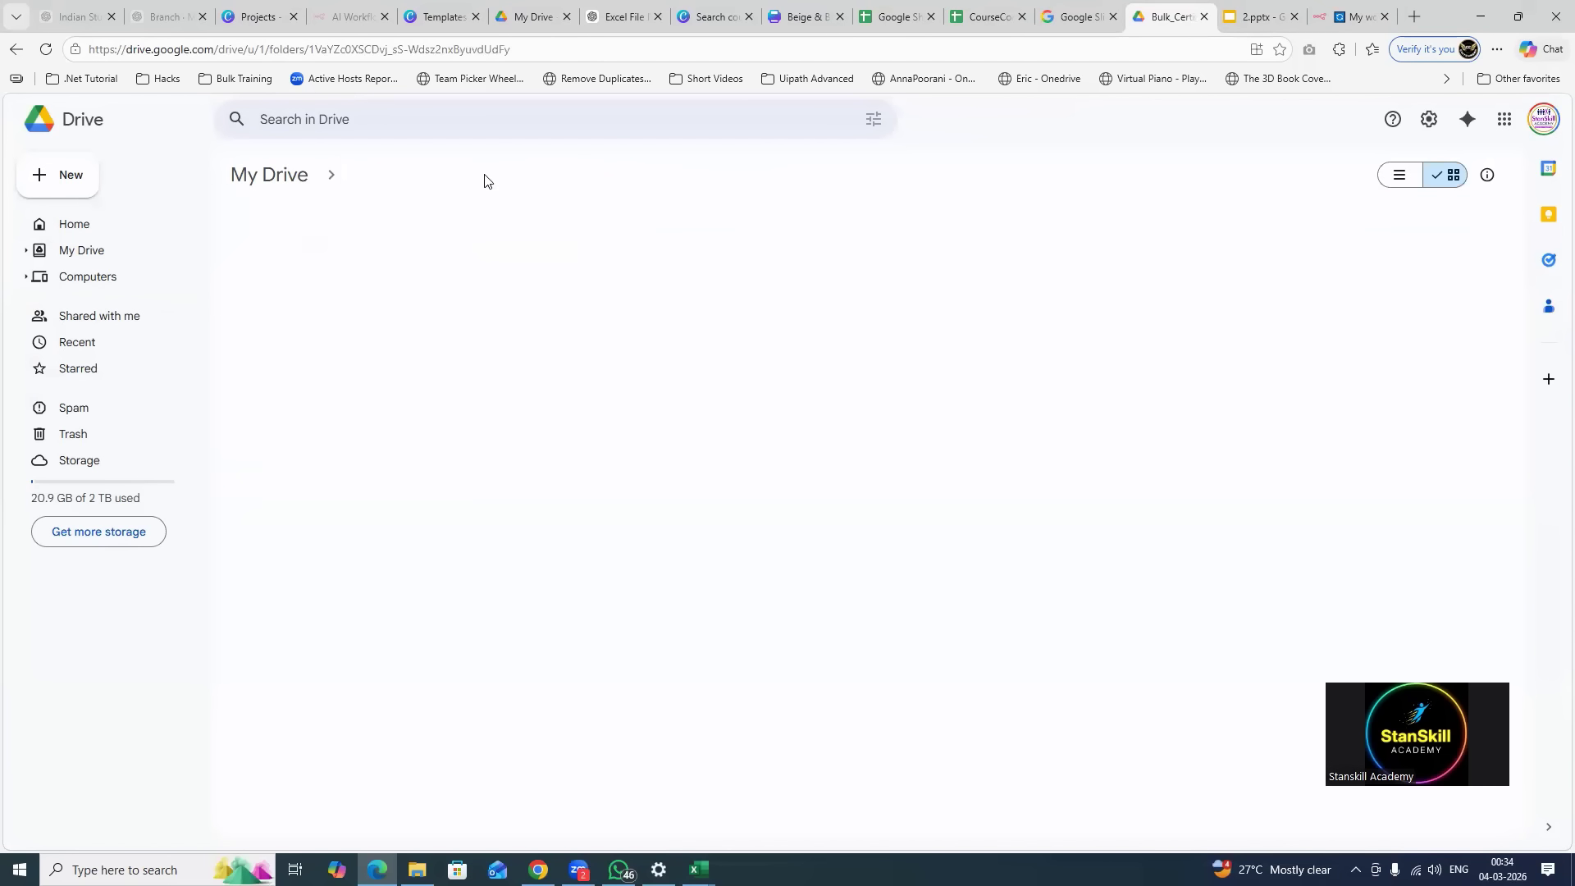
{"action": "double_click", "coordinate": [535, 302]}
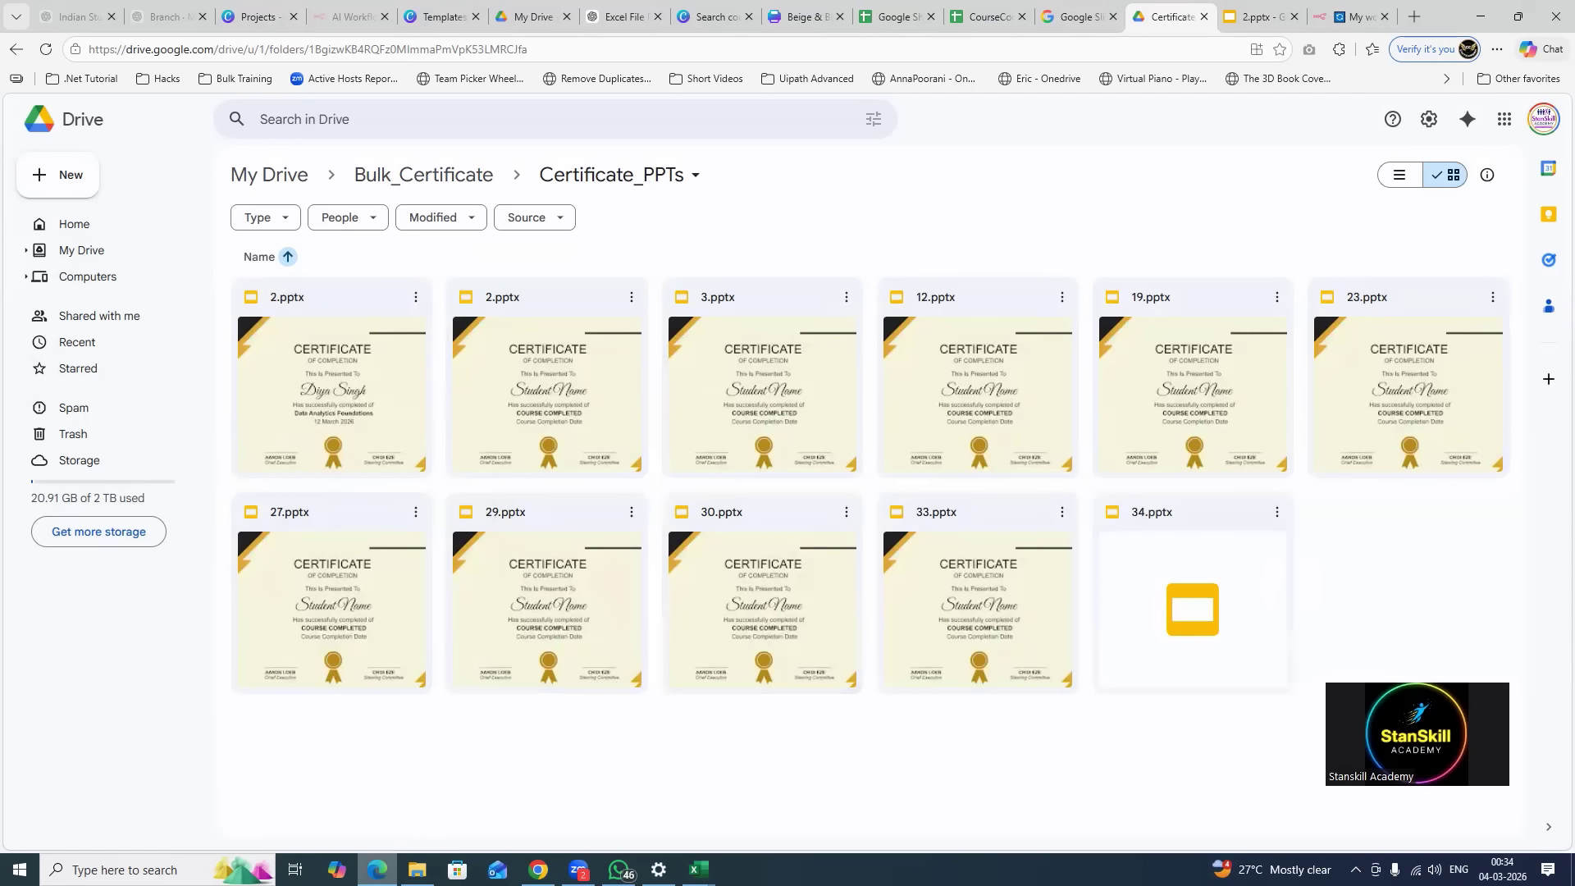
{"action": "left_click", "coordinate": [417, 869]}
{"action": "left_click", "coordinate": [377, 869]}
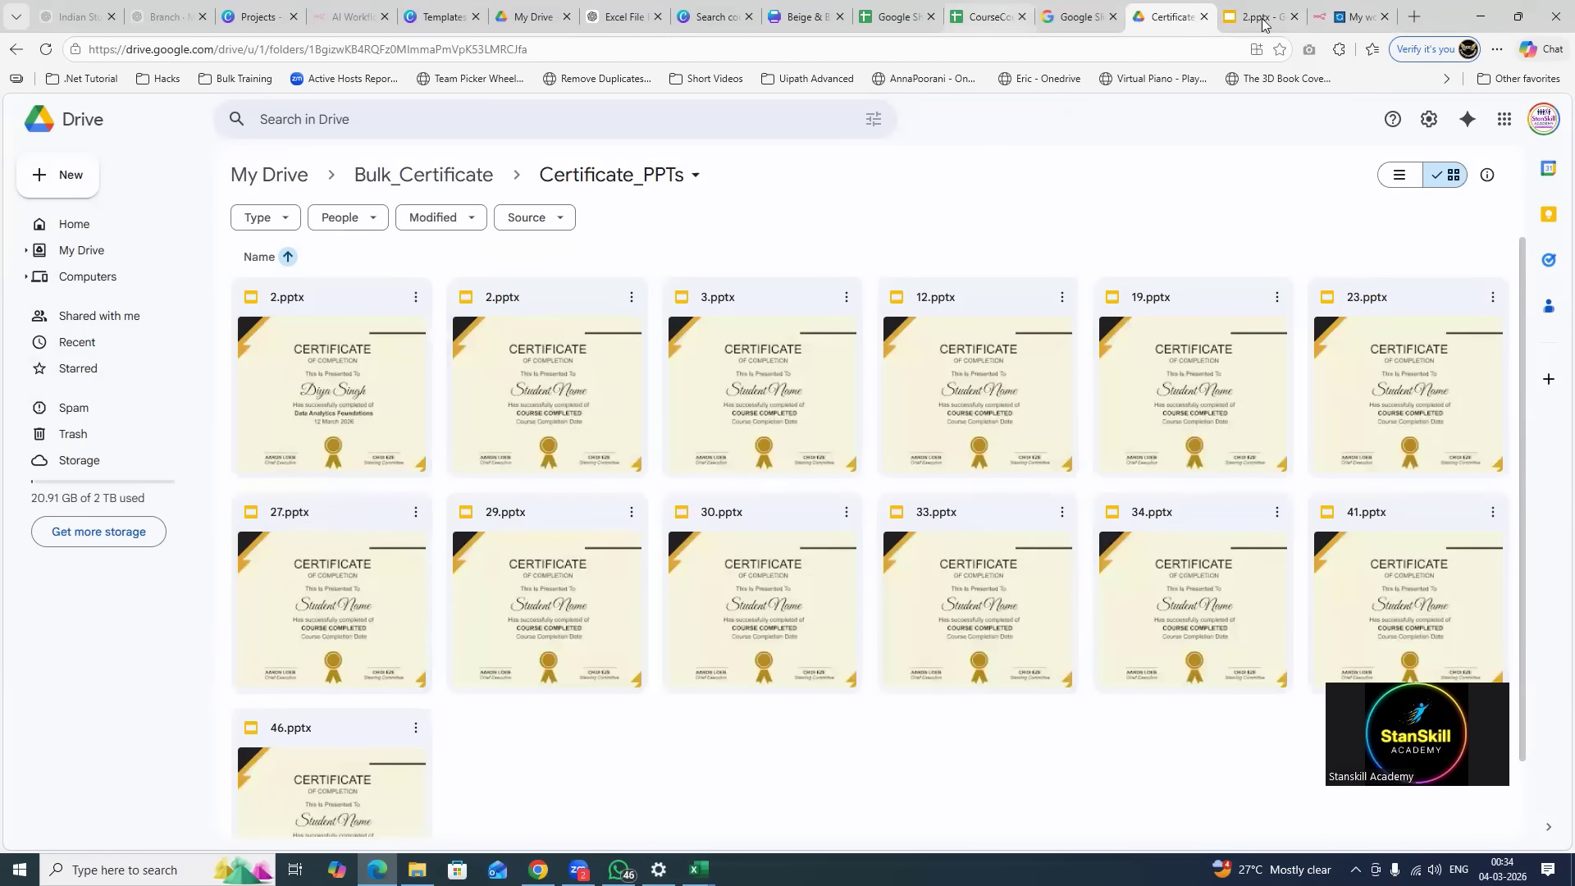
{"action": "left_click", "coordinate": [1354, 17]}
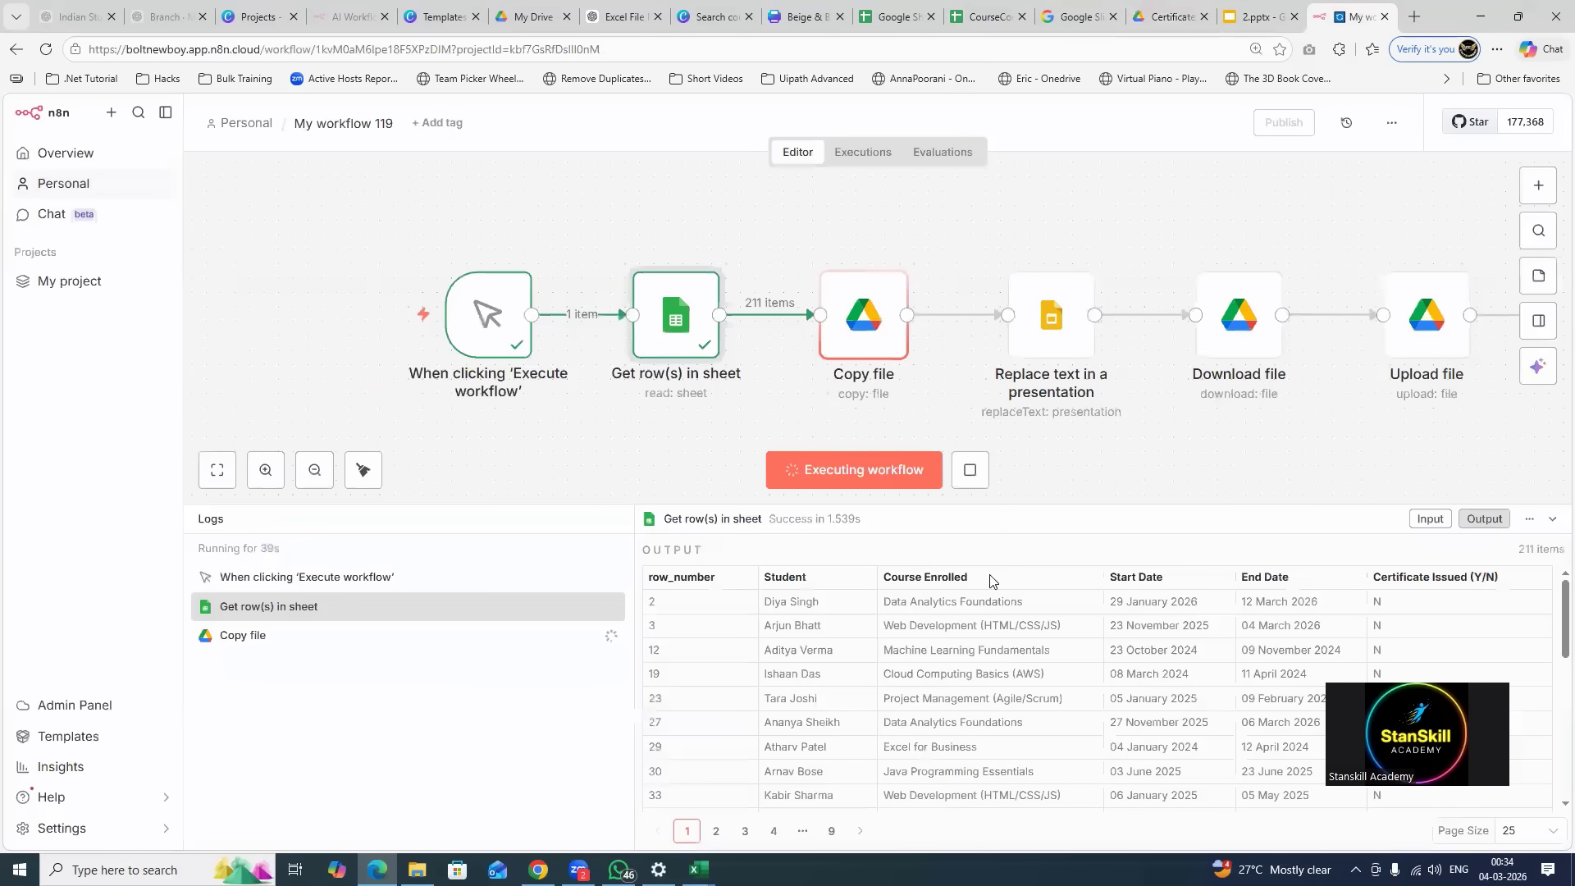
Step: Cancel the running execution and inspect the Copy file node's settings
{"action": "left_click", "coordinate": [970, 471]}
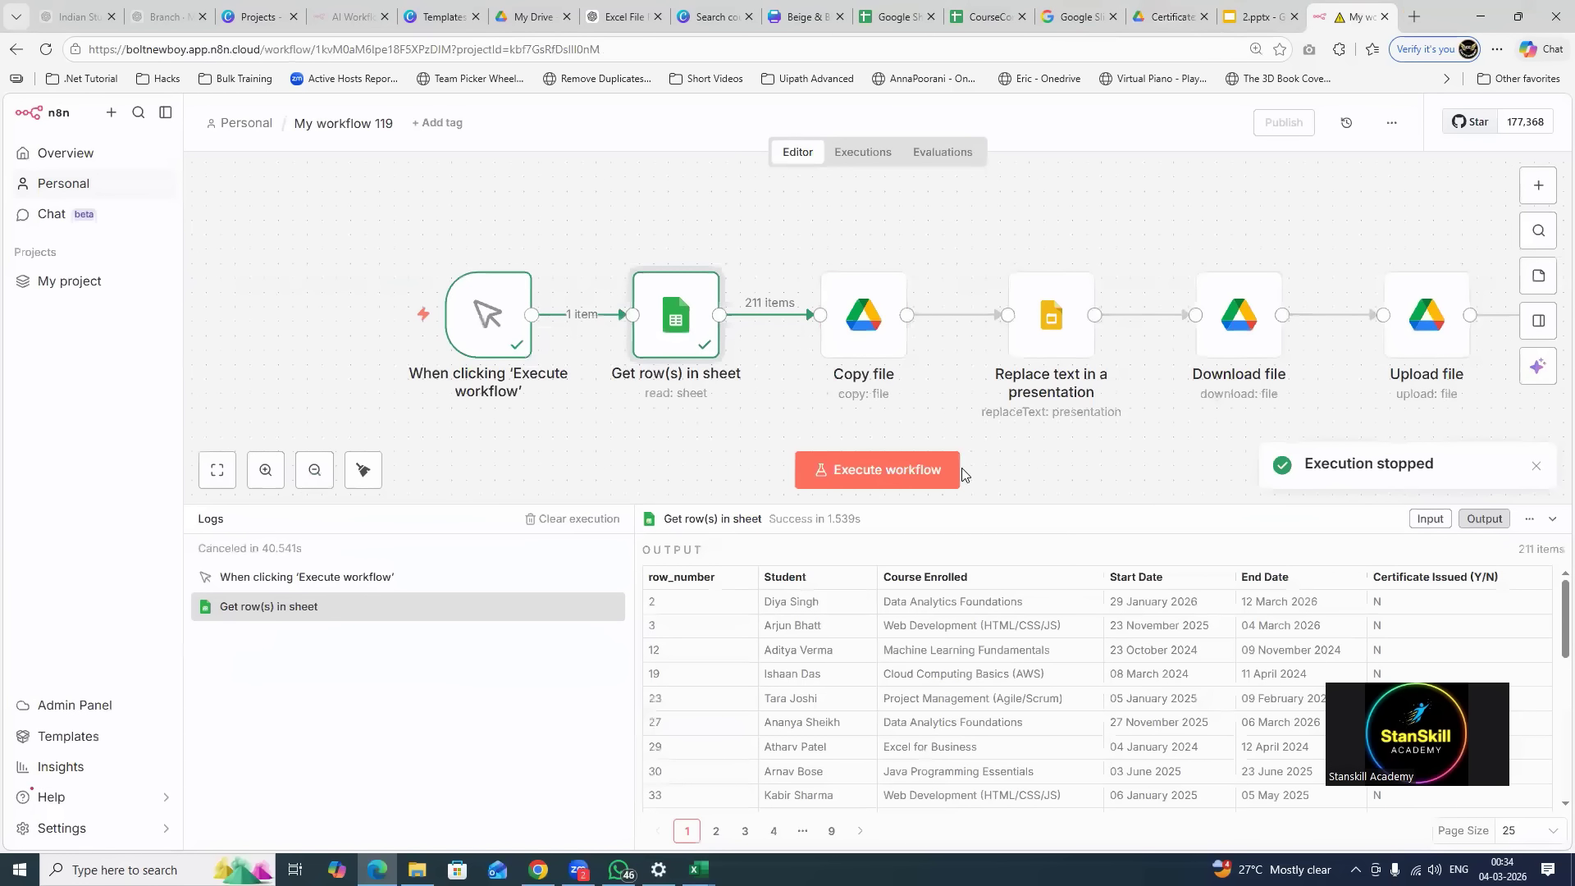
{"action": "mouse_move", "coordinate": [864, 324]}
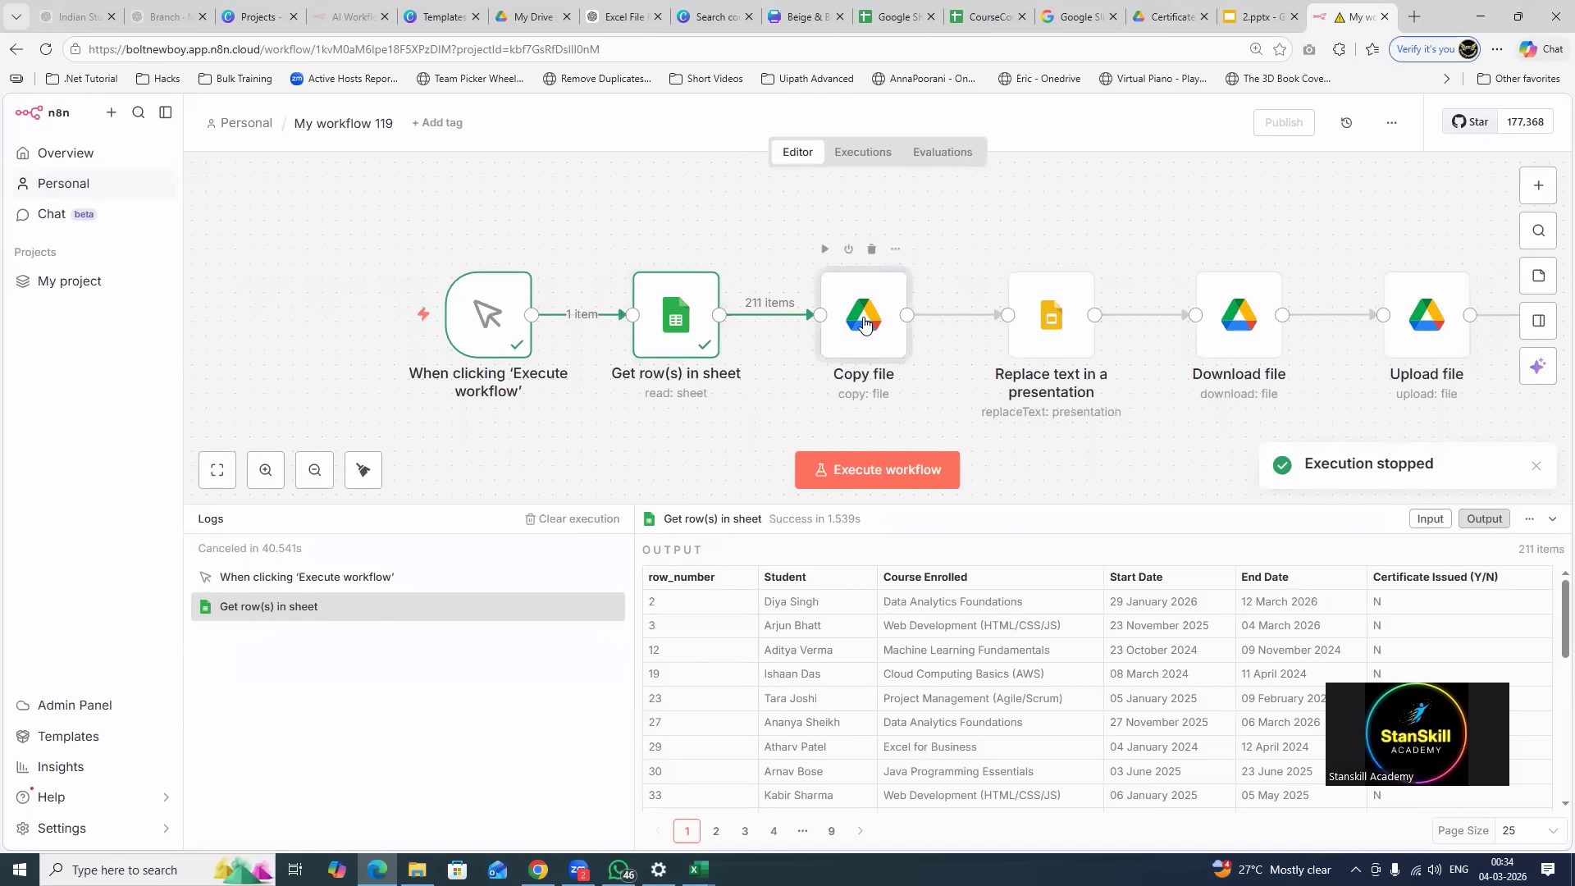
{"action": "double_click", "coordinate": [863, 322]}
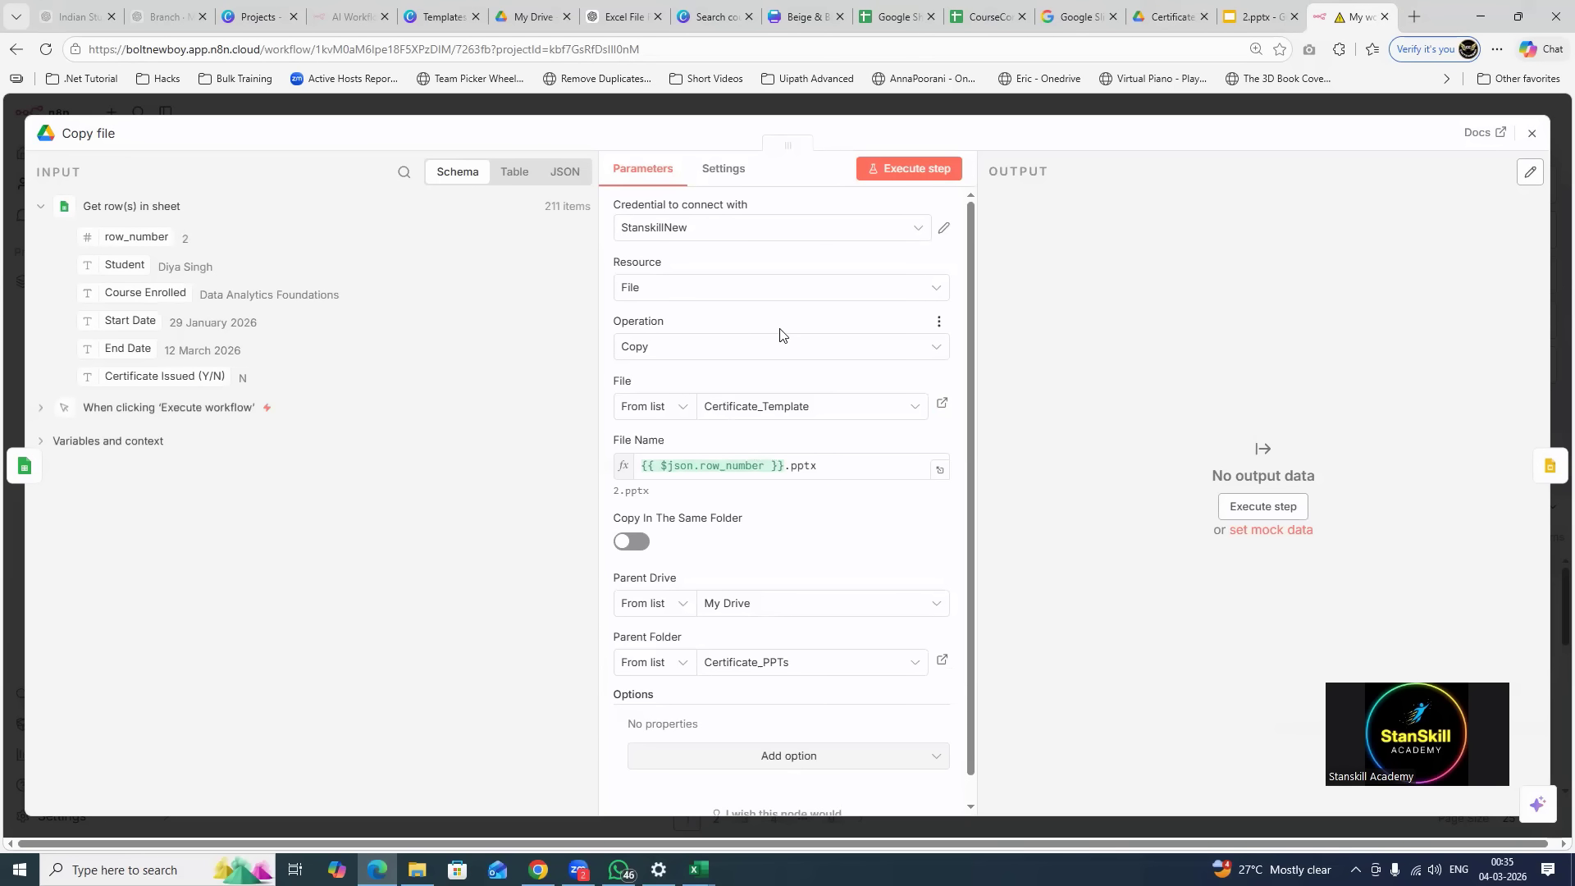
{"action": "left_click", "coordinate": [1531, 134]}
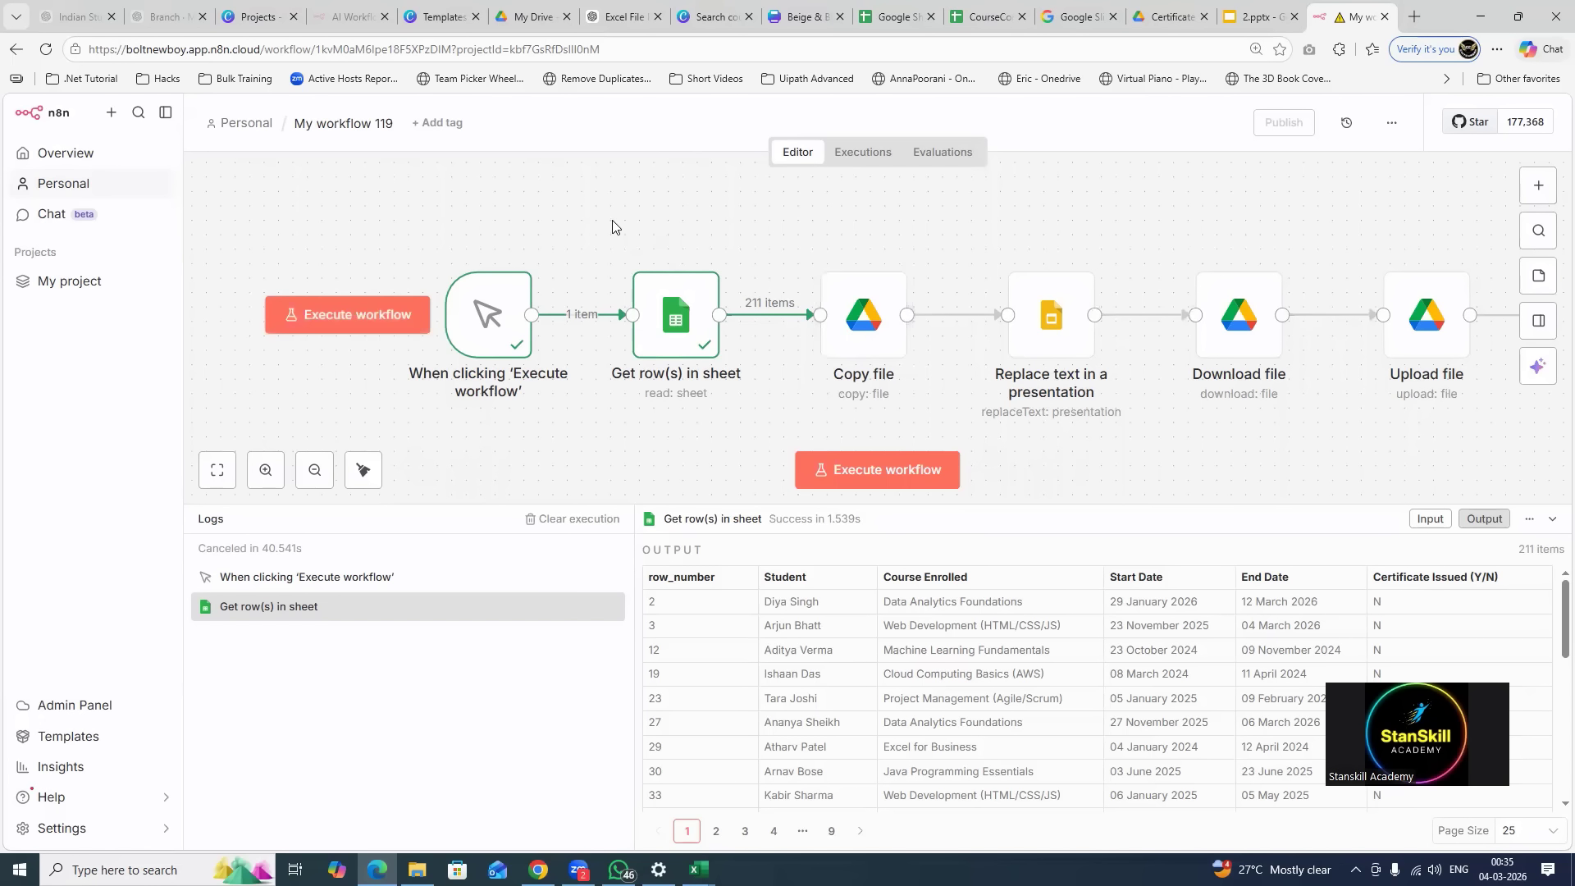
{"action": "left_click_drag", "start_coordinate": [613, 220], "coordinate": [764, 442]}
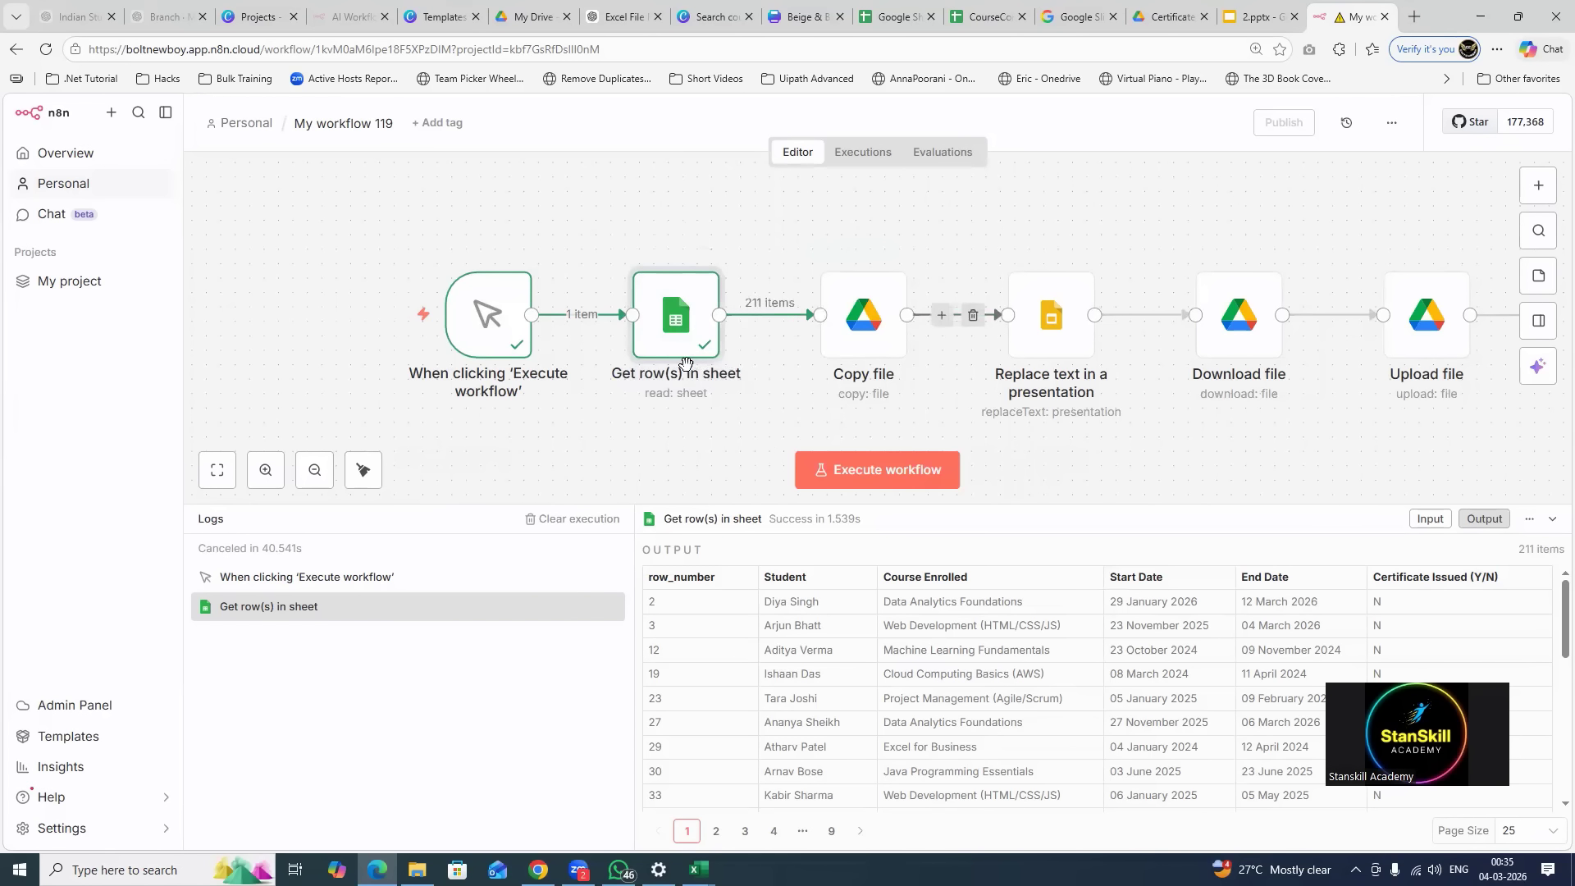
Step: Add a Loop Over Items node with Batch Size 1 after Get row(s) in sheet, ahead of Copy file
{"action": "scroll", "coordinate": [690, 363], "scroll_direction": "down", "scroll_amount": 1}
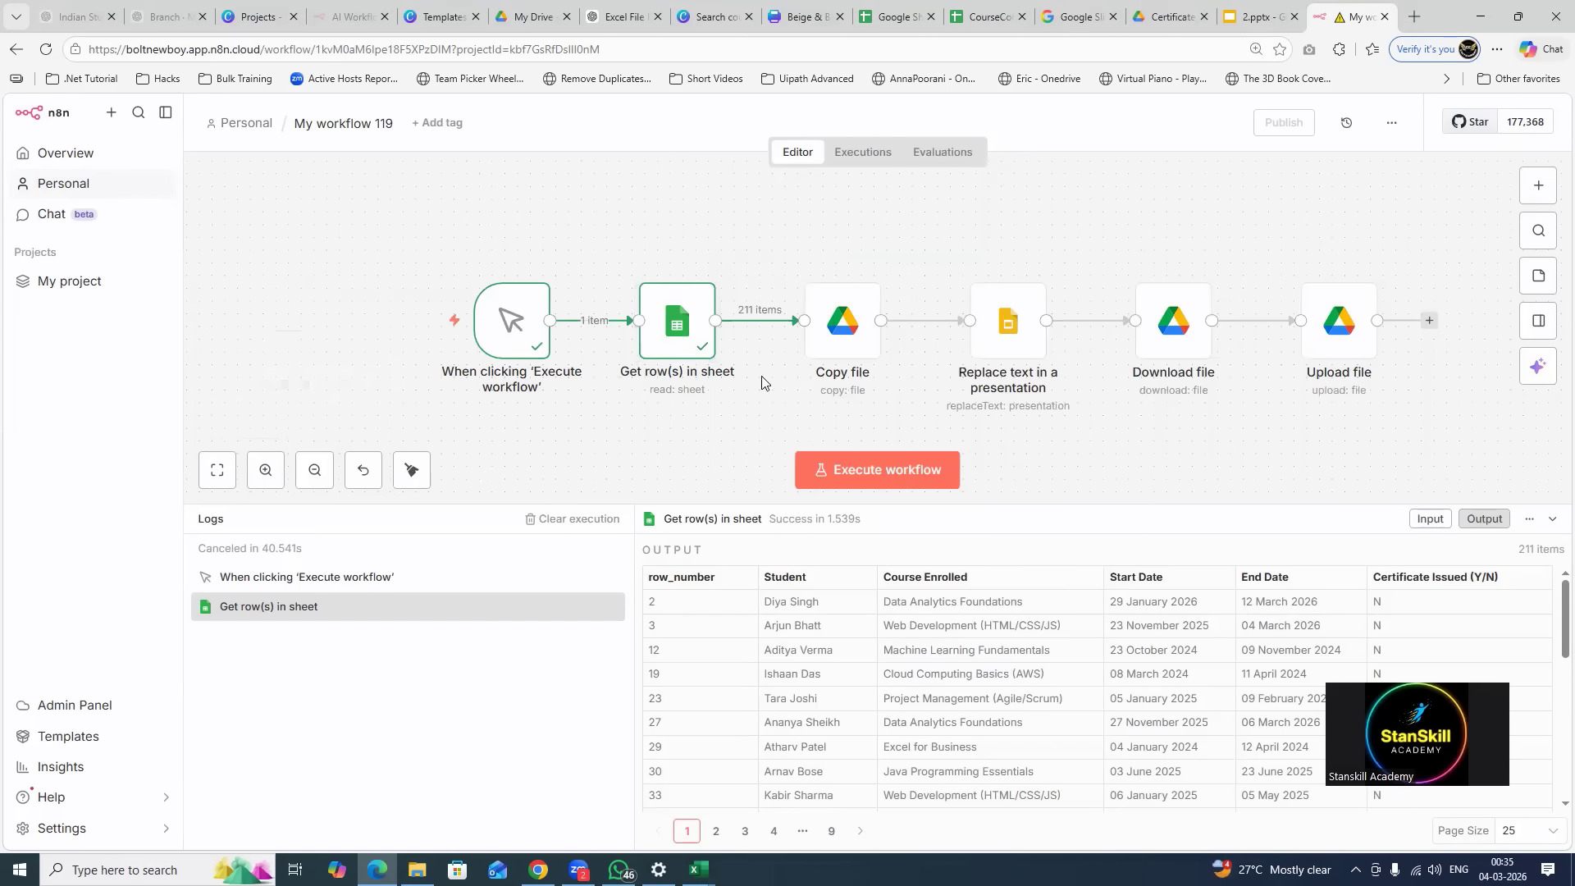
{"action": "left_click", "coordinate": [746, 320]}
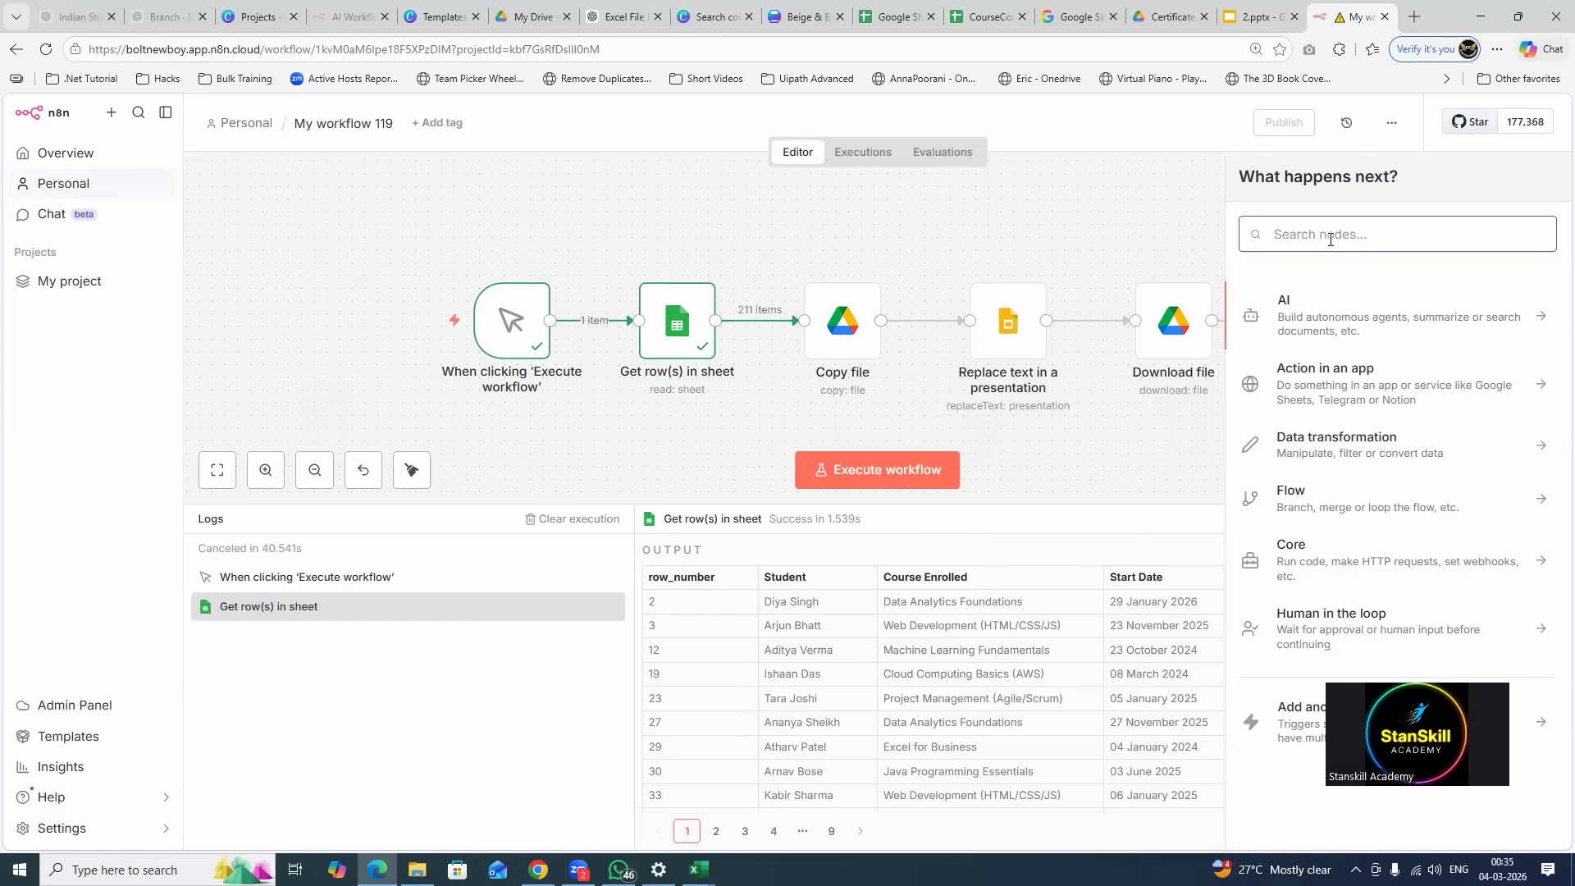
{"action": "type", "text": "loop"}
{"action": "left_click", "coordinate": [1332, 312]}
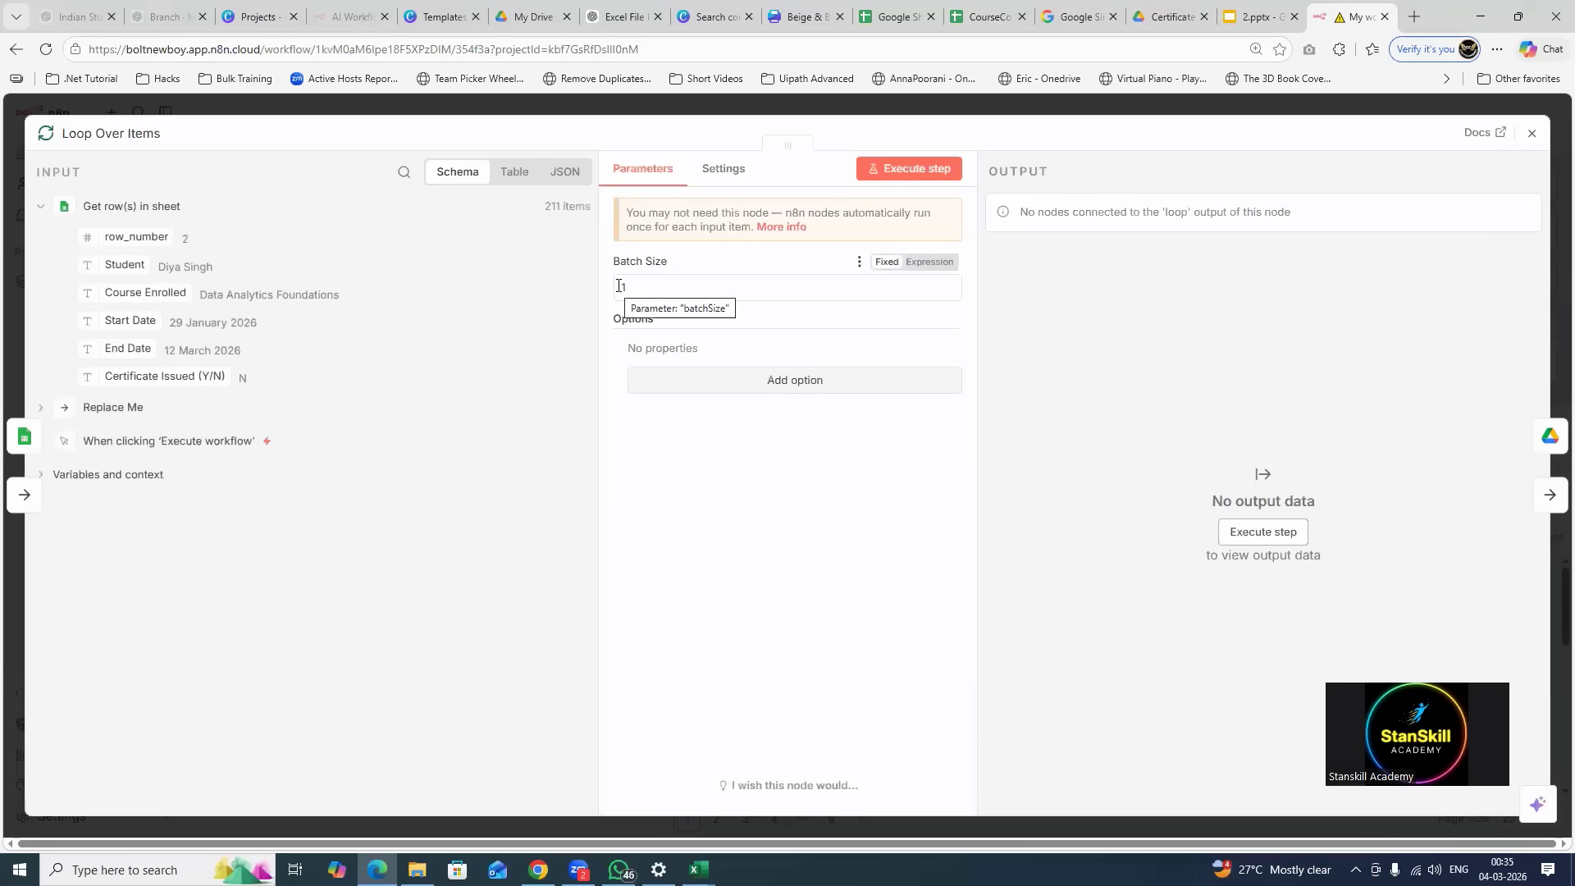
{"action": "left_click", "coordinate": [1530, 140]}
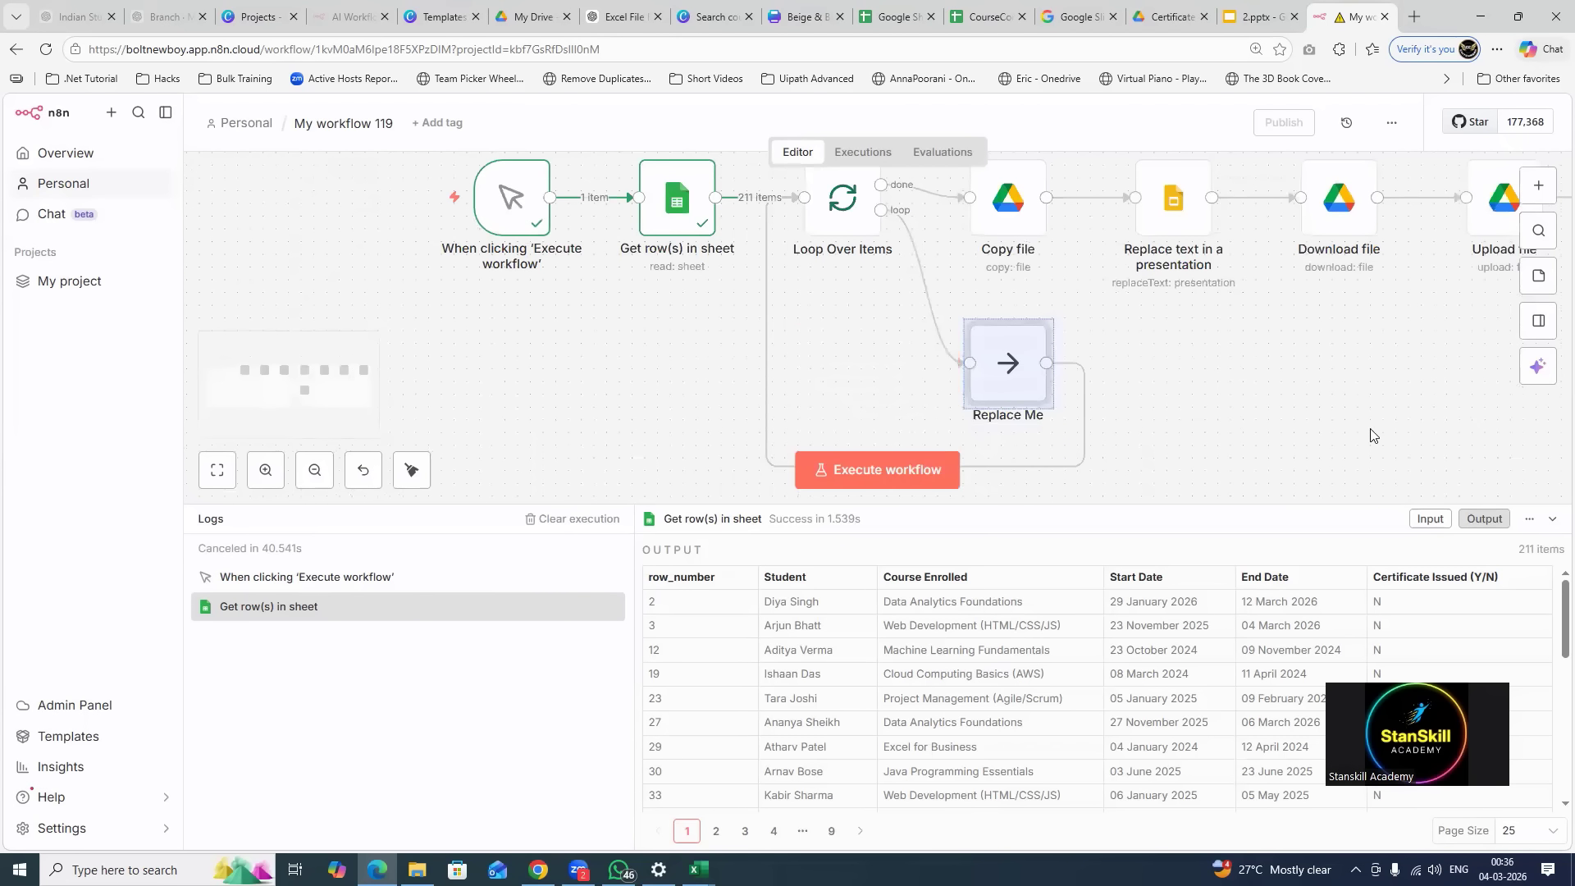
{"action": "scroll", "coordinate": [1360, 441], "scroll_direction": "up", "scroll_amount": 1}
{"action": "left_click", "coordinate": [865, 265]}
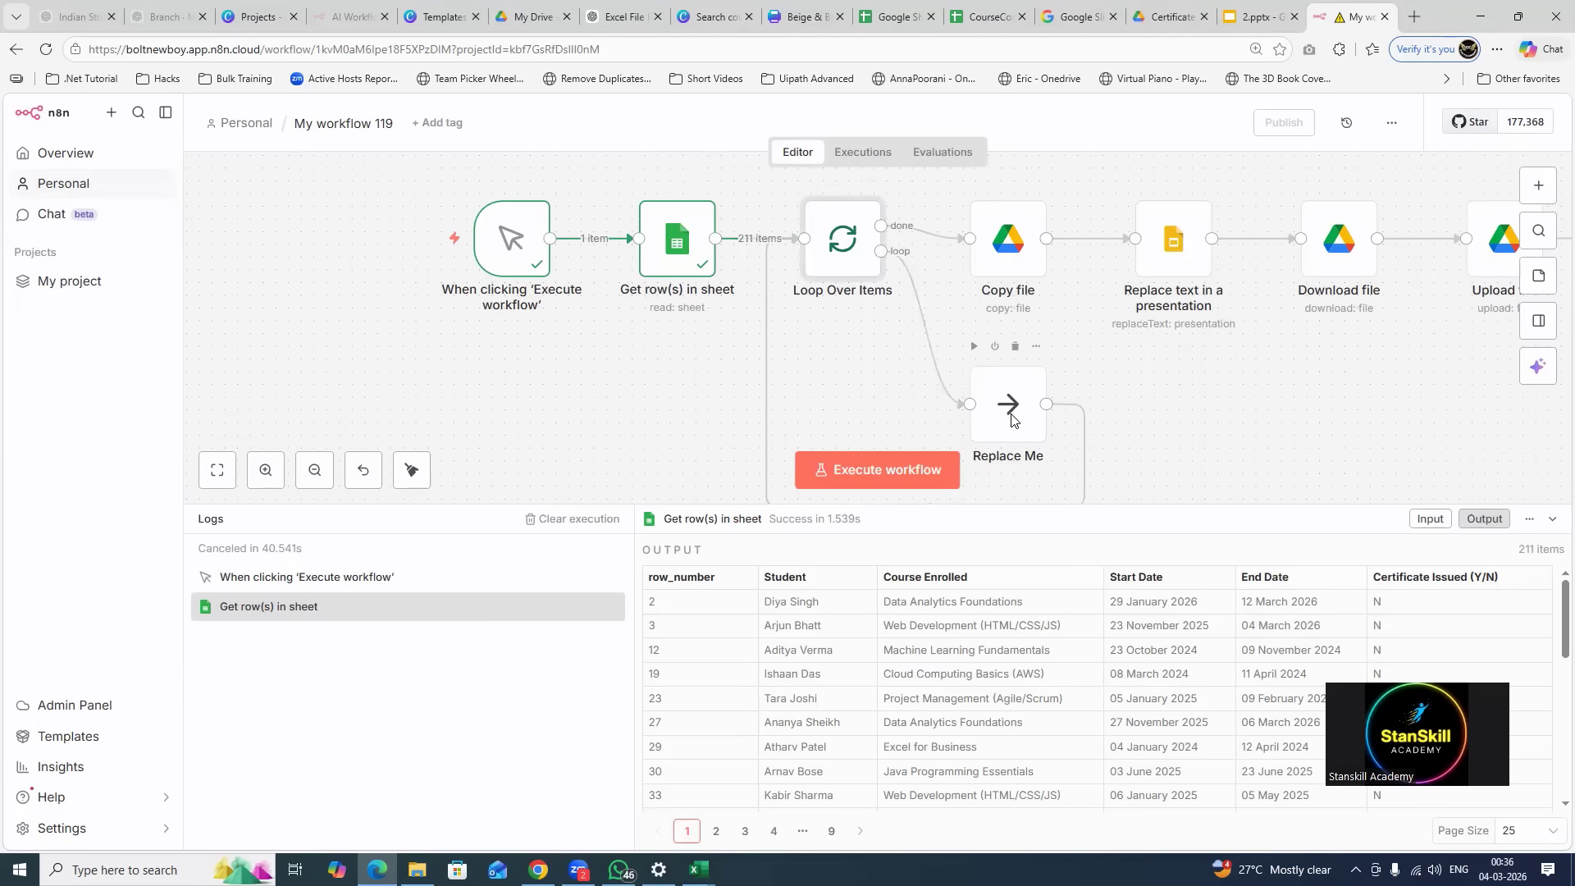
{"action": "mouse_move", "coordinate": [934, 240]}
{"action": "scroll", "coordinate": [1220, 431], "scroll_direction": "down", "scroll_amount": 1}
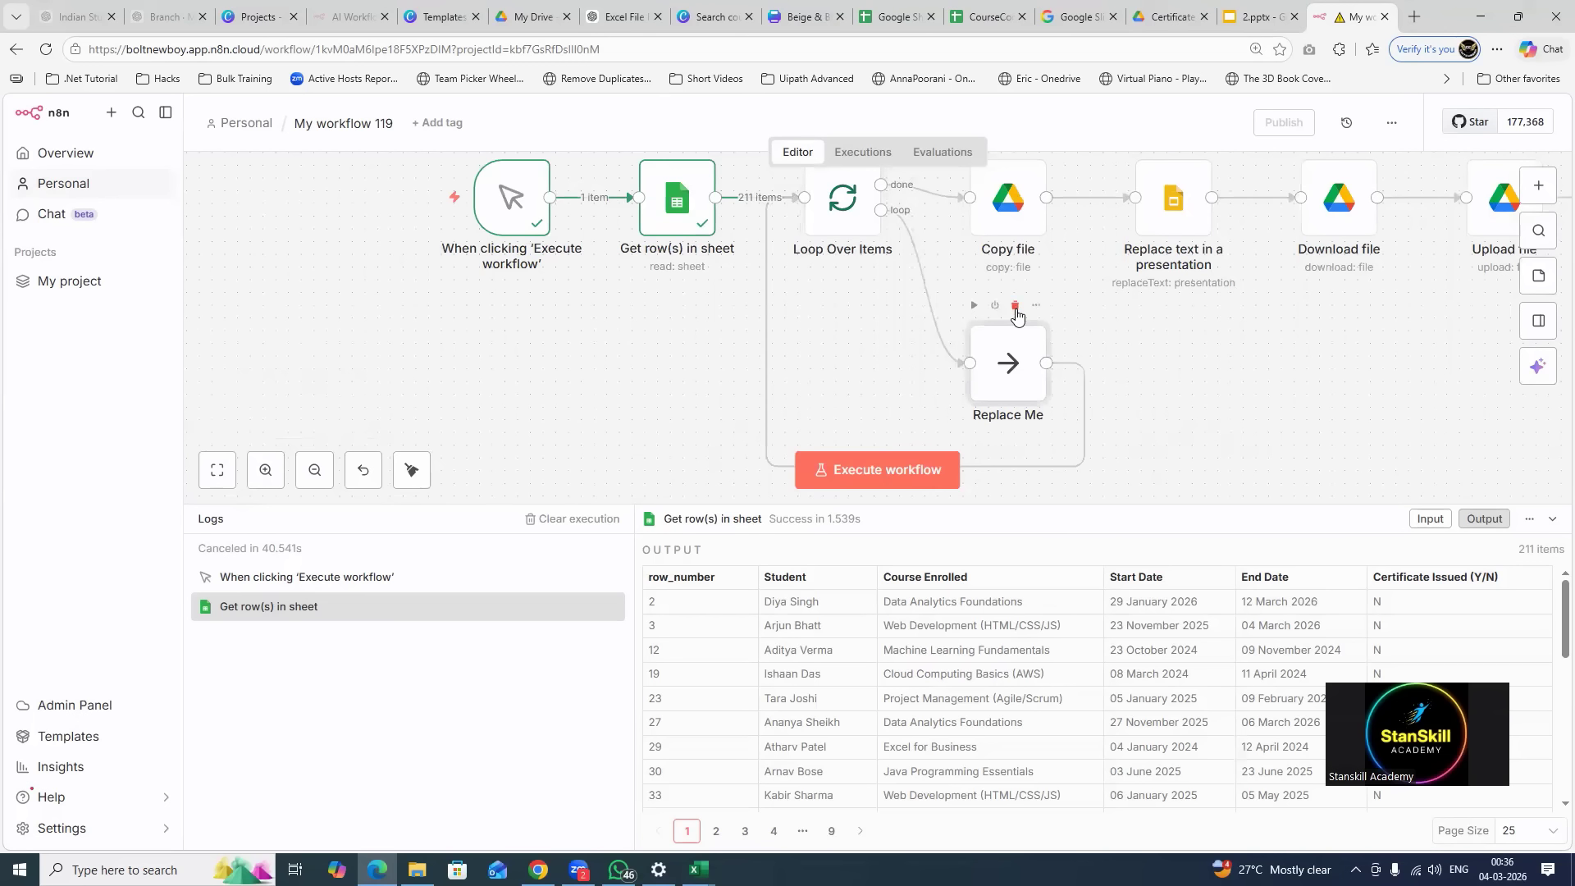
Step: Remove Replace Me and the old links, and connect the loop output to Copy file
{"action": "left_click", "coordinate": [1015, 308]}
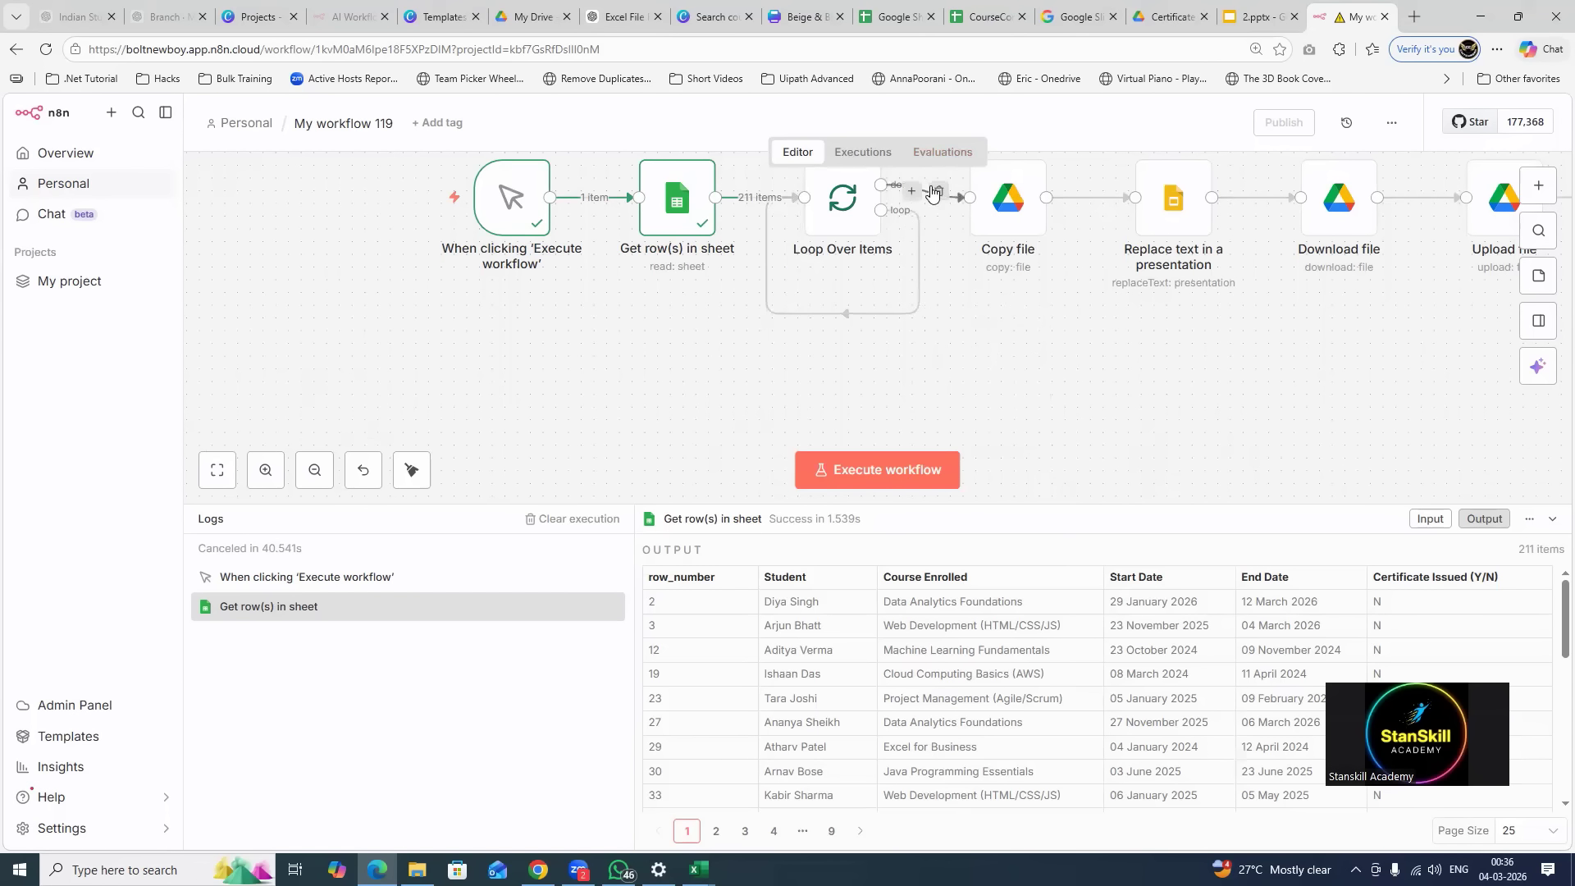
{"action": "left_click", "coordinate": [939, 191]}
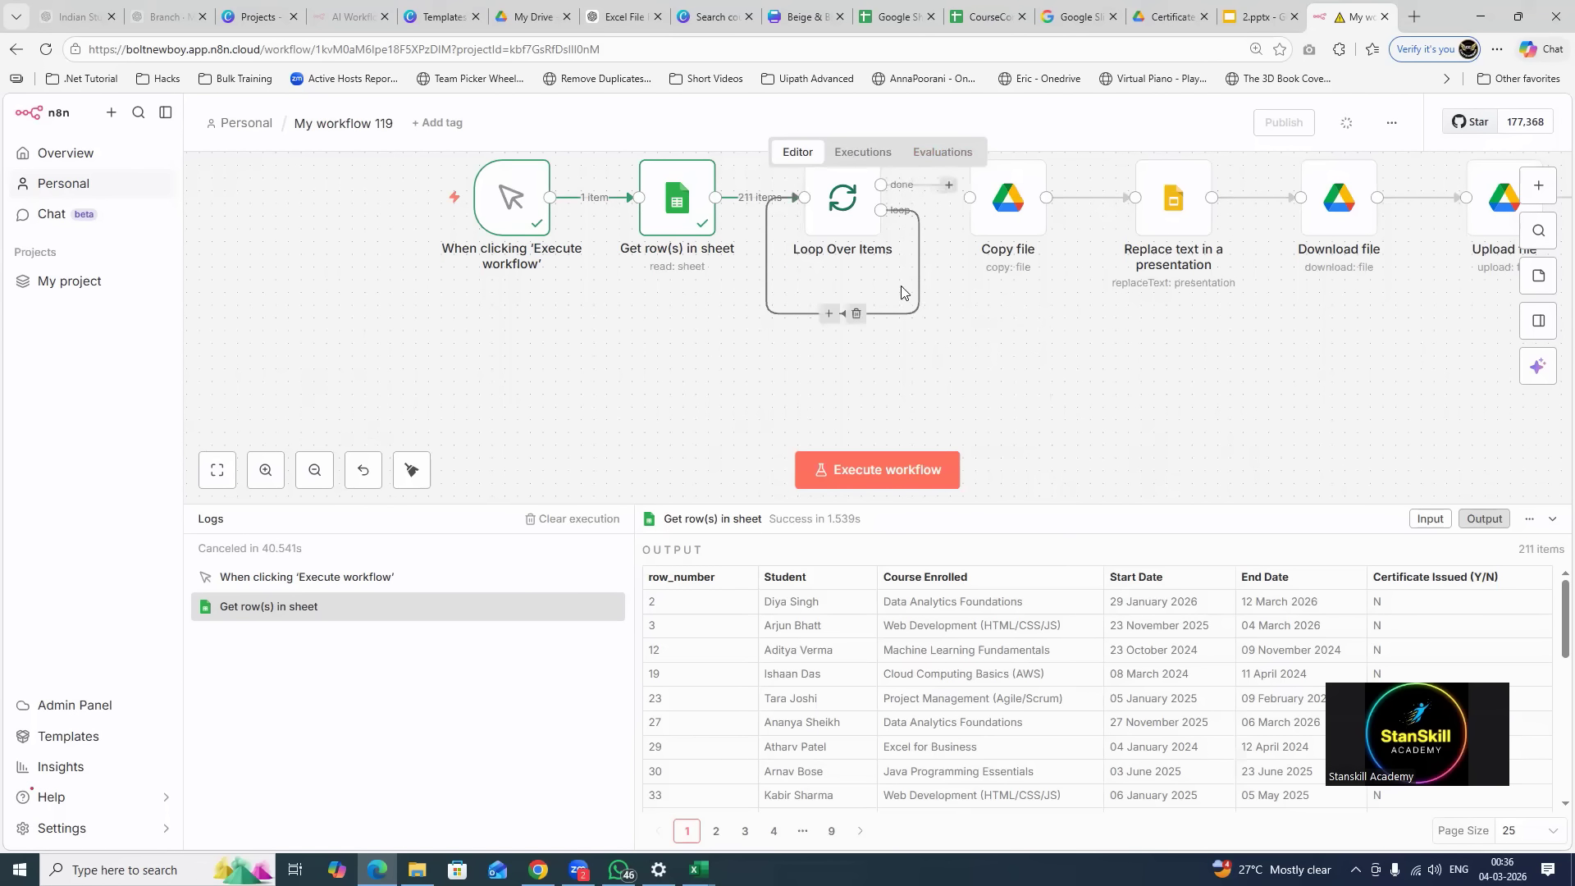
{"action": "left_click", "coordinate": [857, 314]}
{"action": "scroll", "coordinate": [1006, 369], "scroll_direction": "up", "scroll_amount": 2}
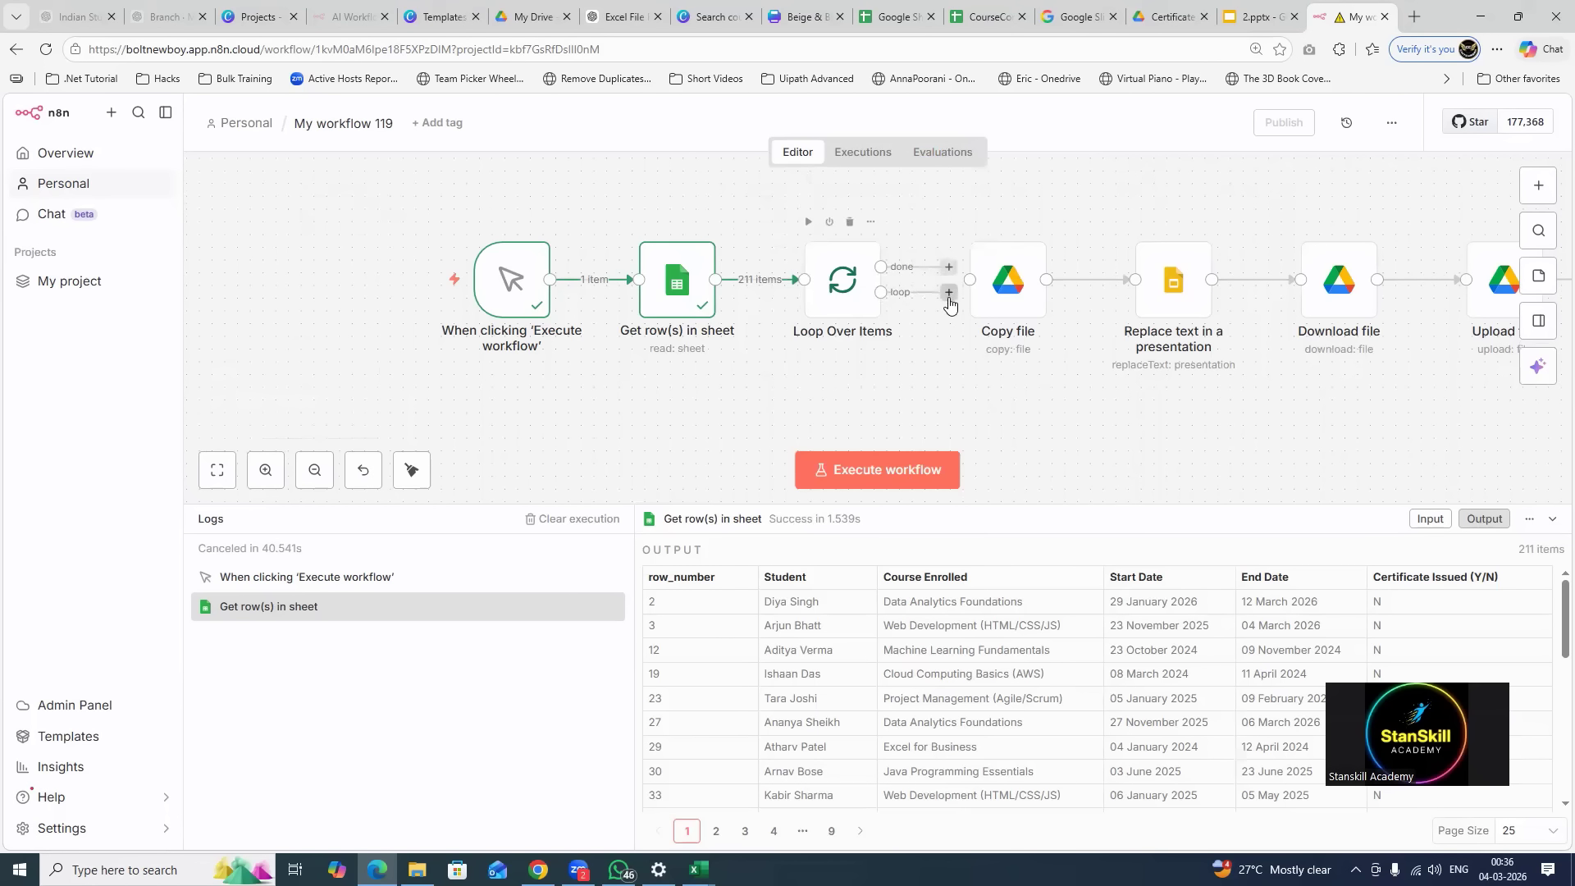
{"action": "left_click_drag", "start_coordinate": [949, 295], "coordinate": [969, 279]}
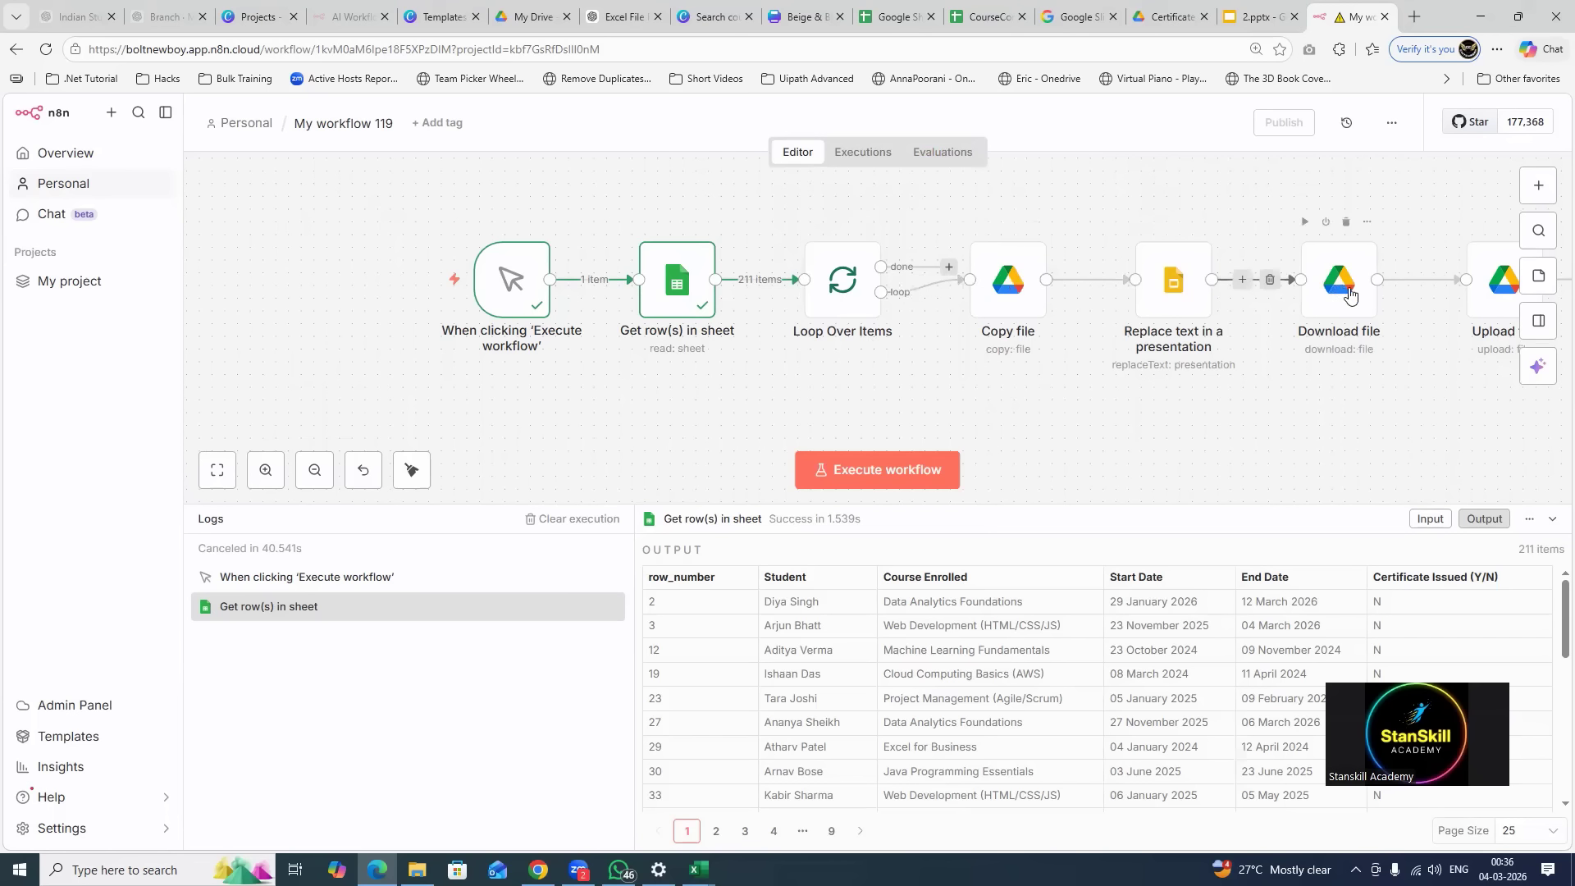
{"action": "scroll", "coordinate": [1412, 336], "scroll_direction": "down", "scroll_amount": 2}
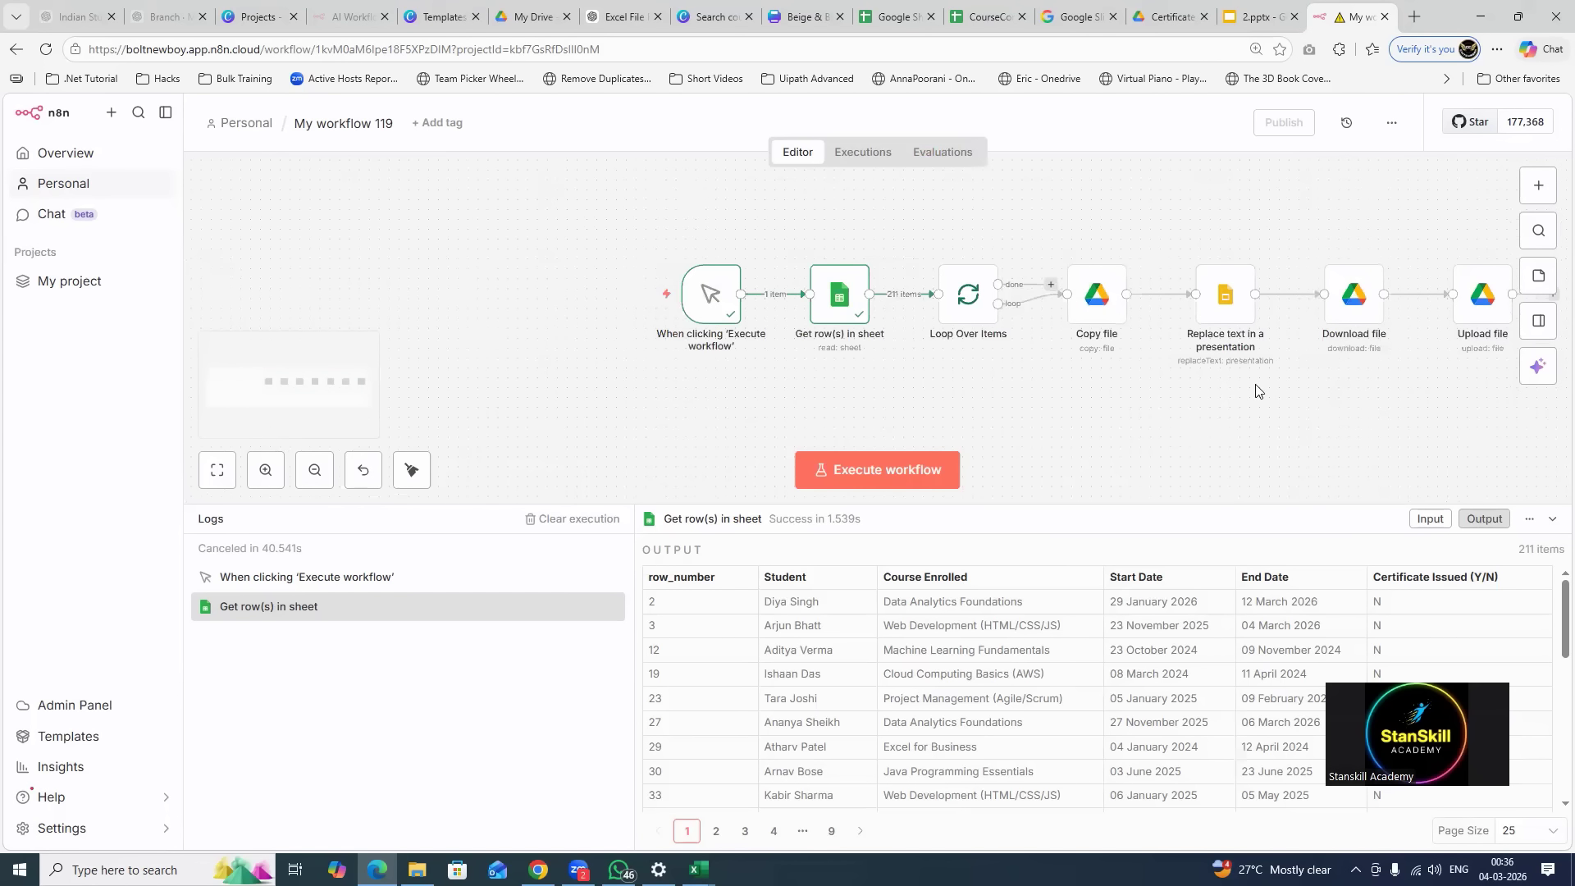
Step: Shift the workflow left and link Upload file back into Loop Over Items
{"action": "left_click_drag", "start_coordinate": [607, 199], "coordinate": [1550, 420]}
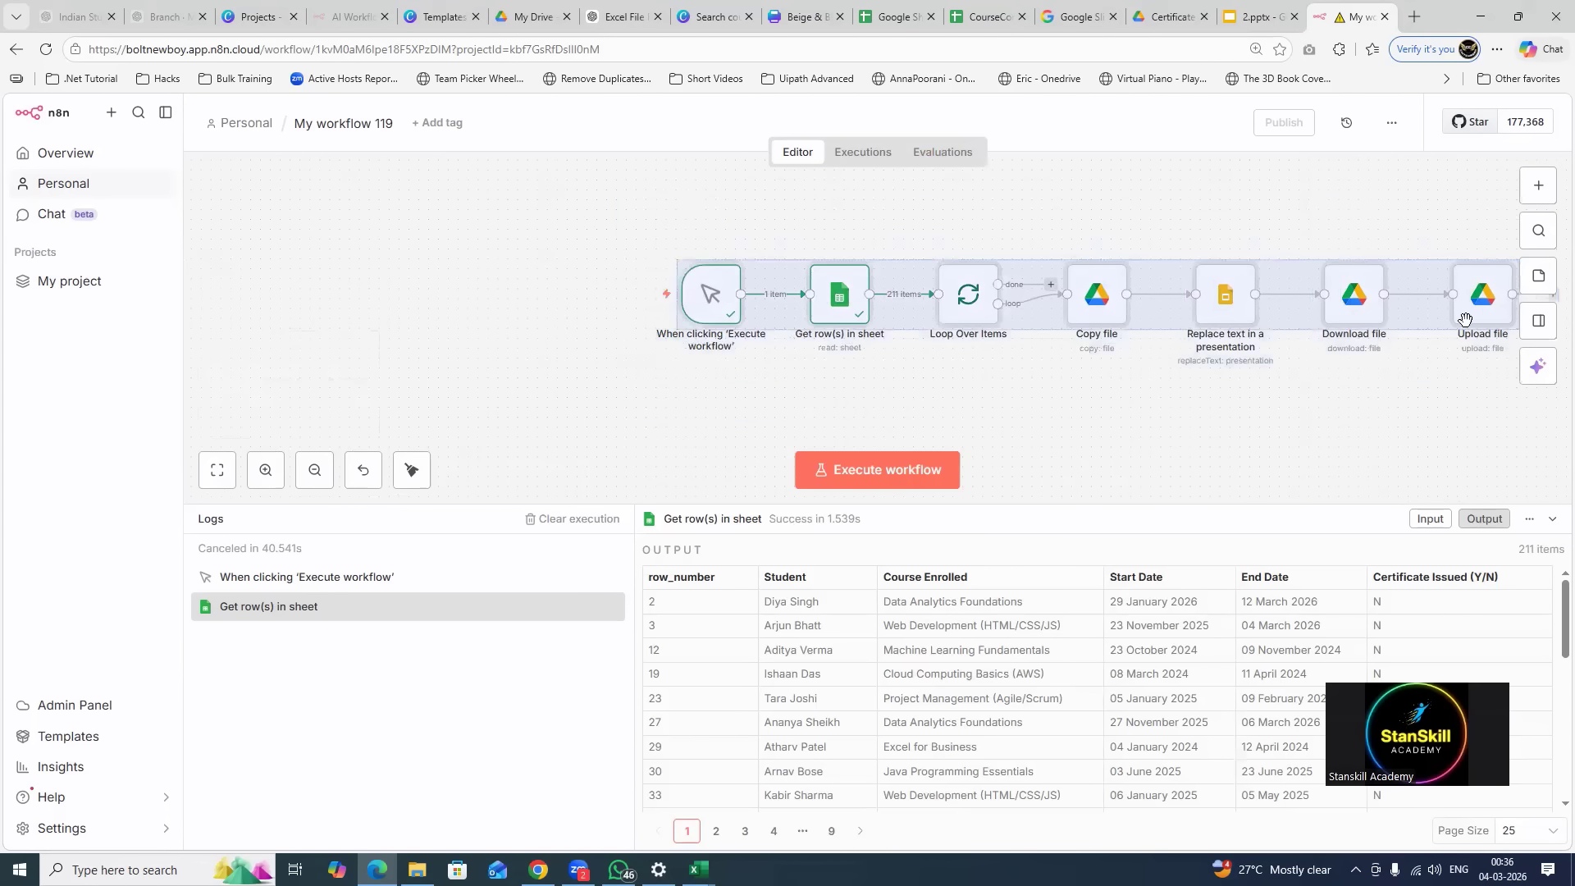
{"action": "left_click_drag", "start_coordinate": [1470, 300], "coordinate": [738, 298]}
{"action": "left_click", "coordinate": [1358, 371]}
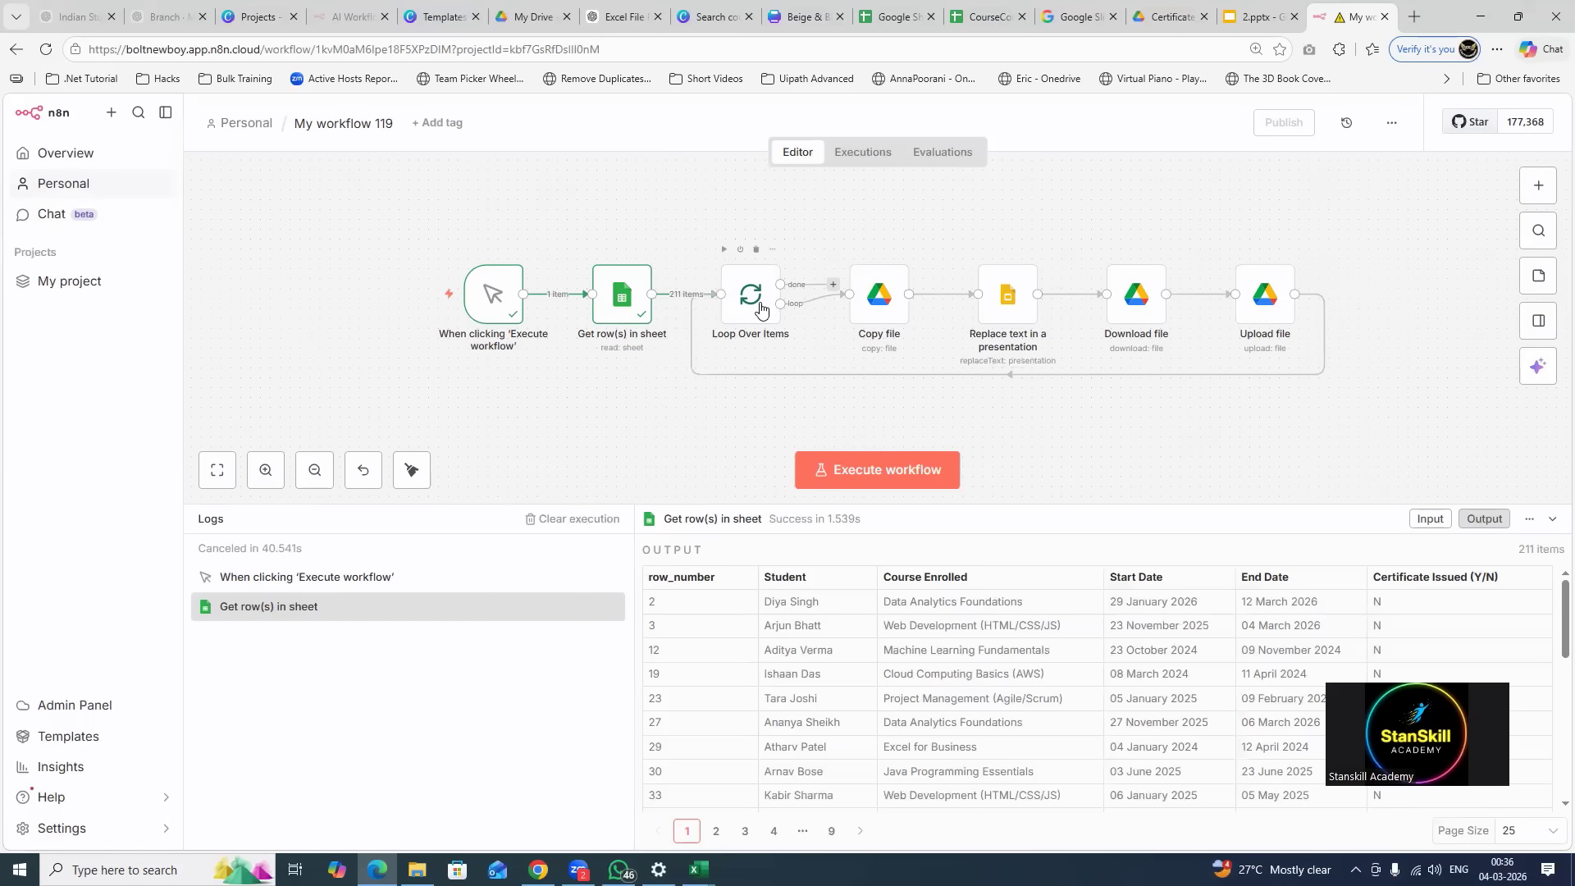
{"action": "mouse_move", "coordinate": [747, 298]}
{"action": "left_mouse_down"}
{"action": "mouse_move", "coordinate": [738, 259]}
{"action": "mouse_move", "coordinate": [747, 292]}
{"action": "left_mouse_up"}
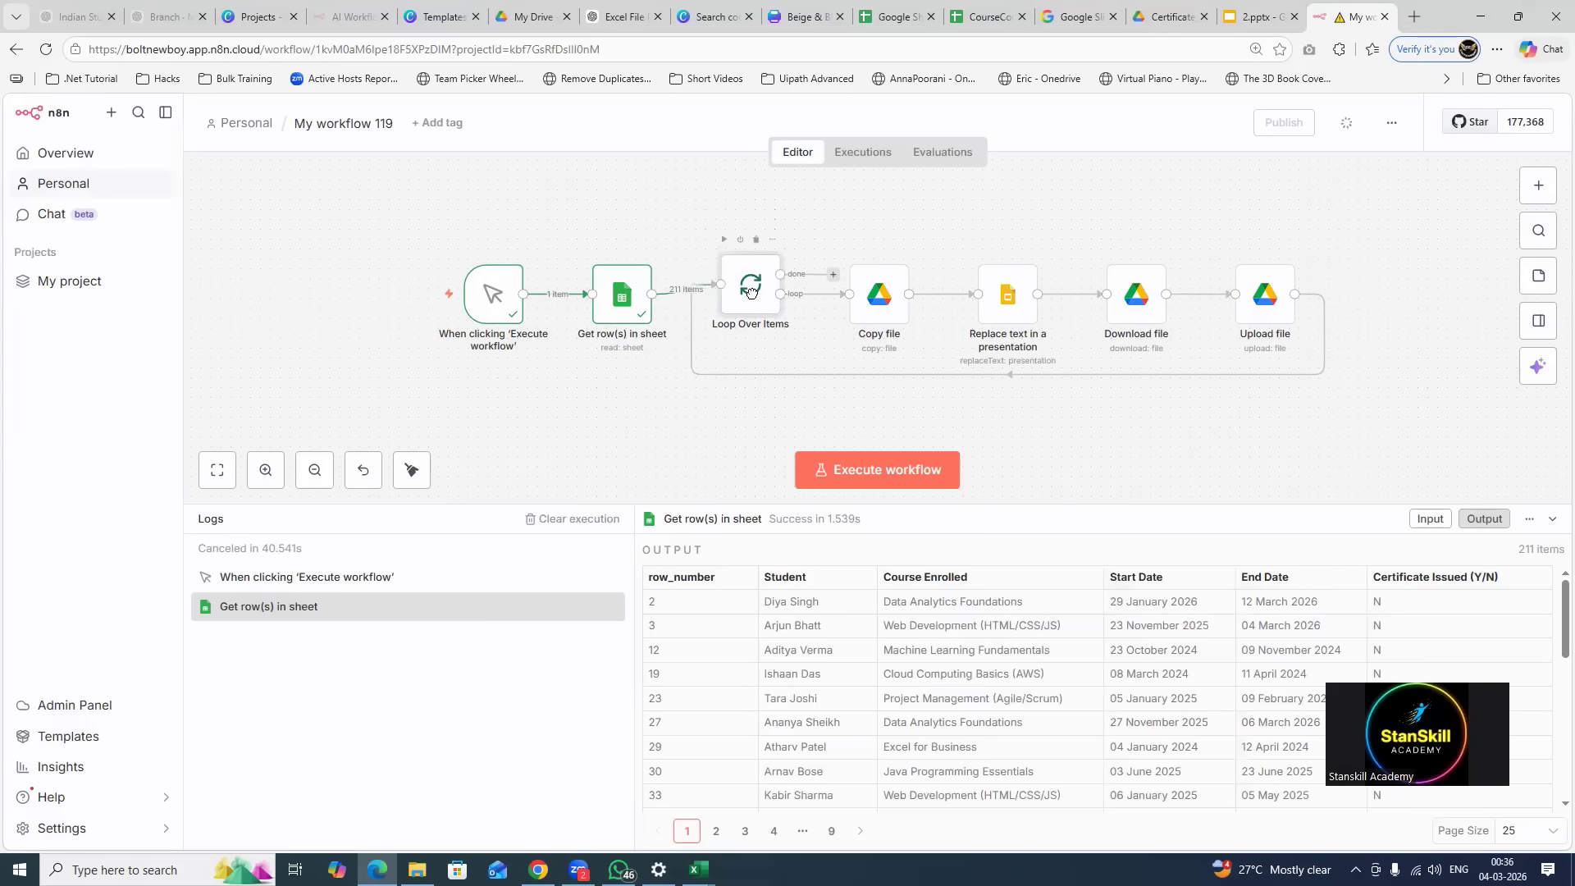
Step: Attach a No Operation, do nothing node to the loop's done output
{"action": "left_click", "coordinate": [834, 275]}
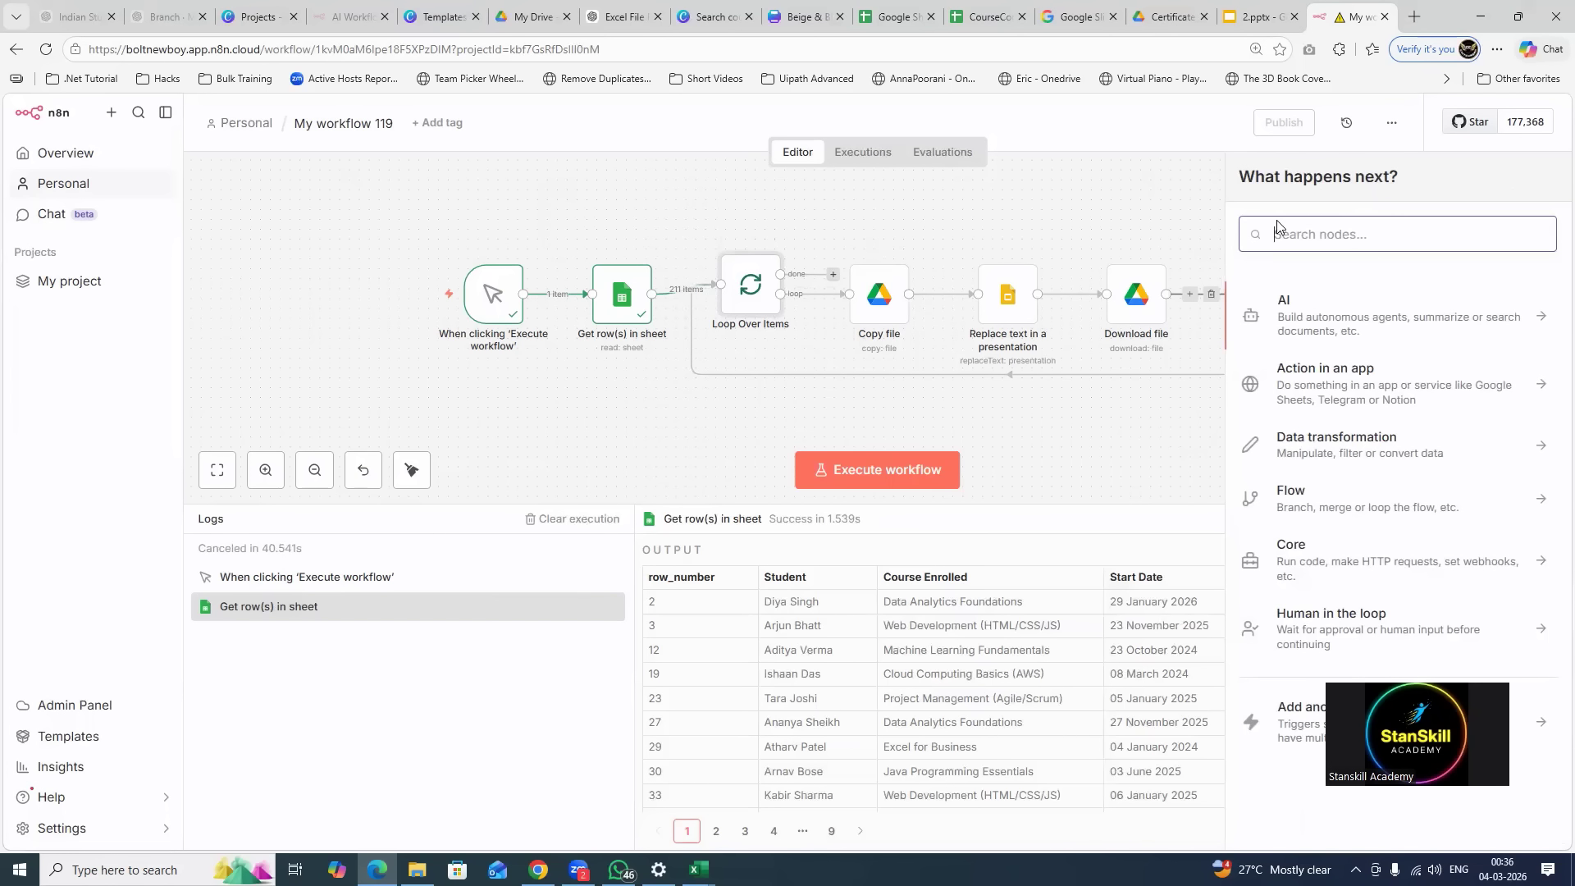
{"action": "type", "text": "do noth"}
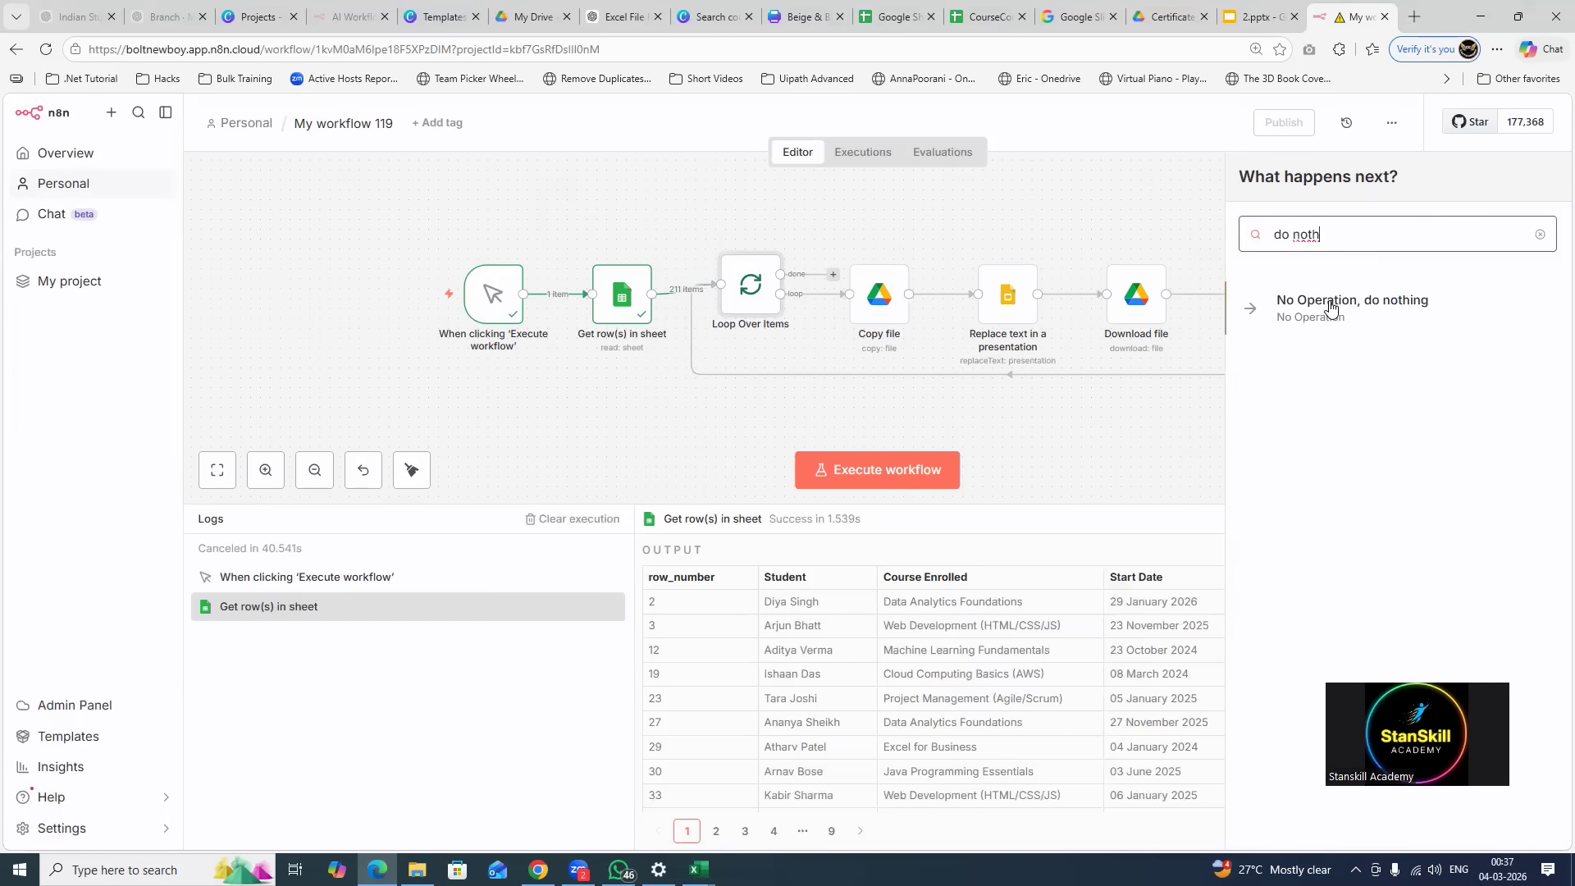
{"action": "left_click", "coordinate": [1298, 302]}
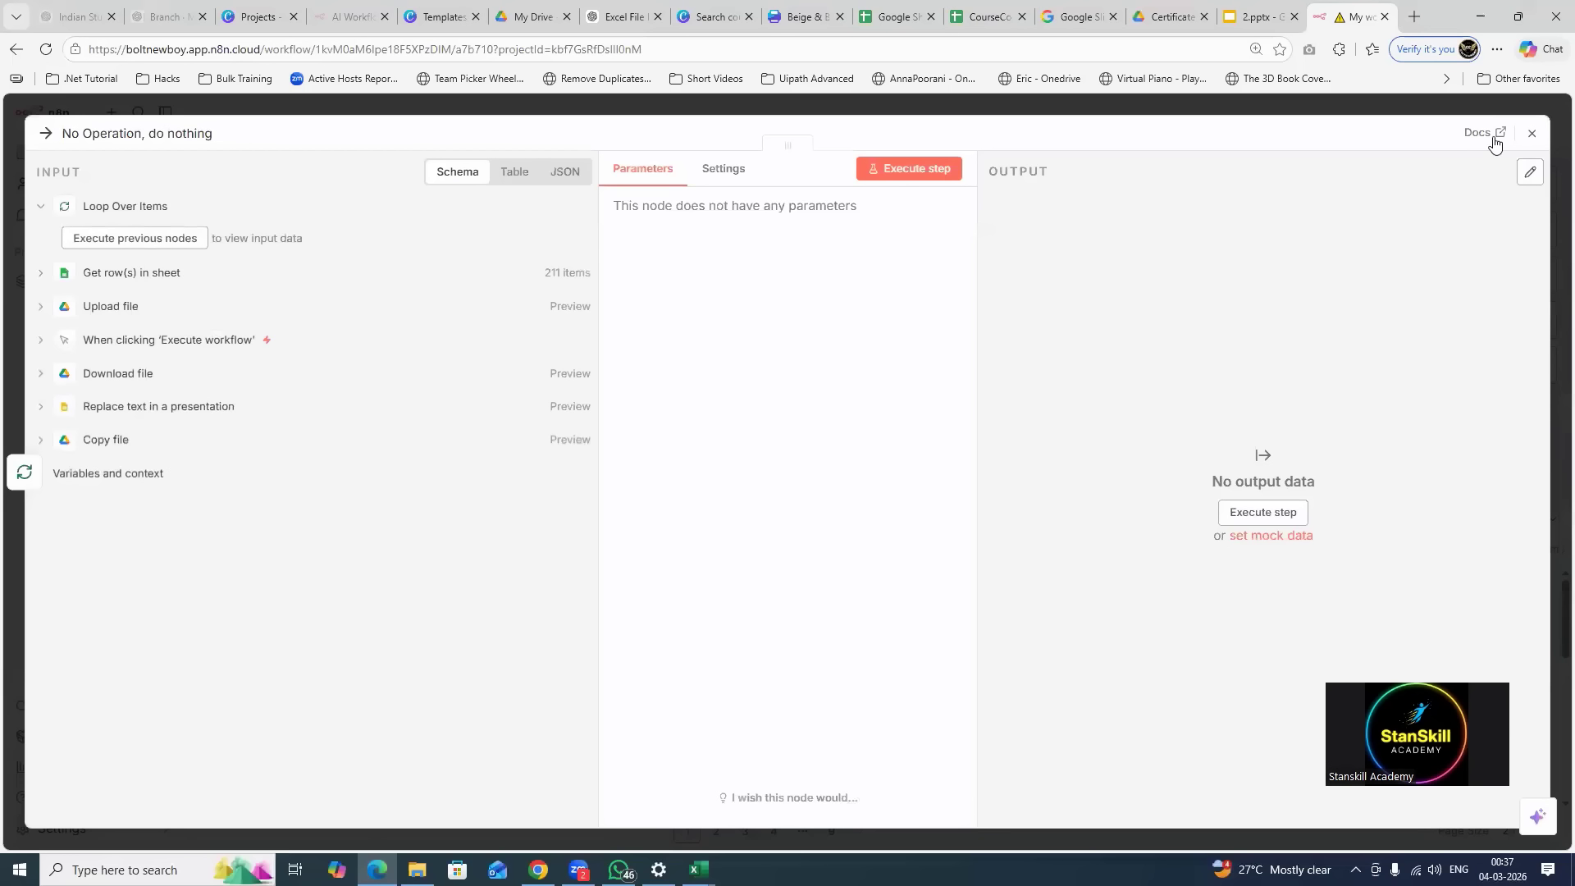
{"action": "left_click", "coordinate": [1531, 133]}
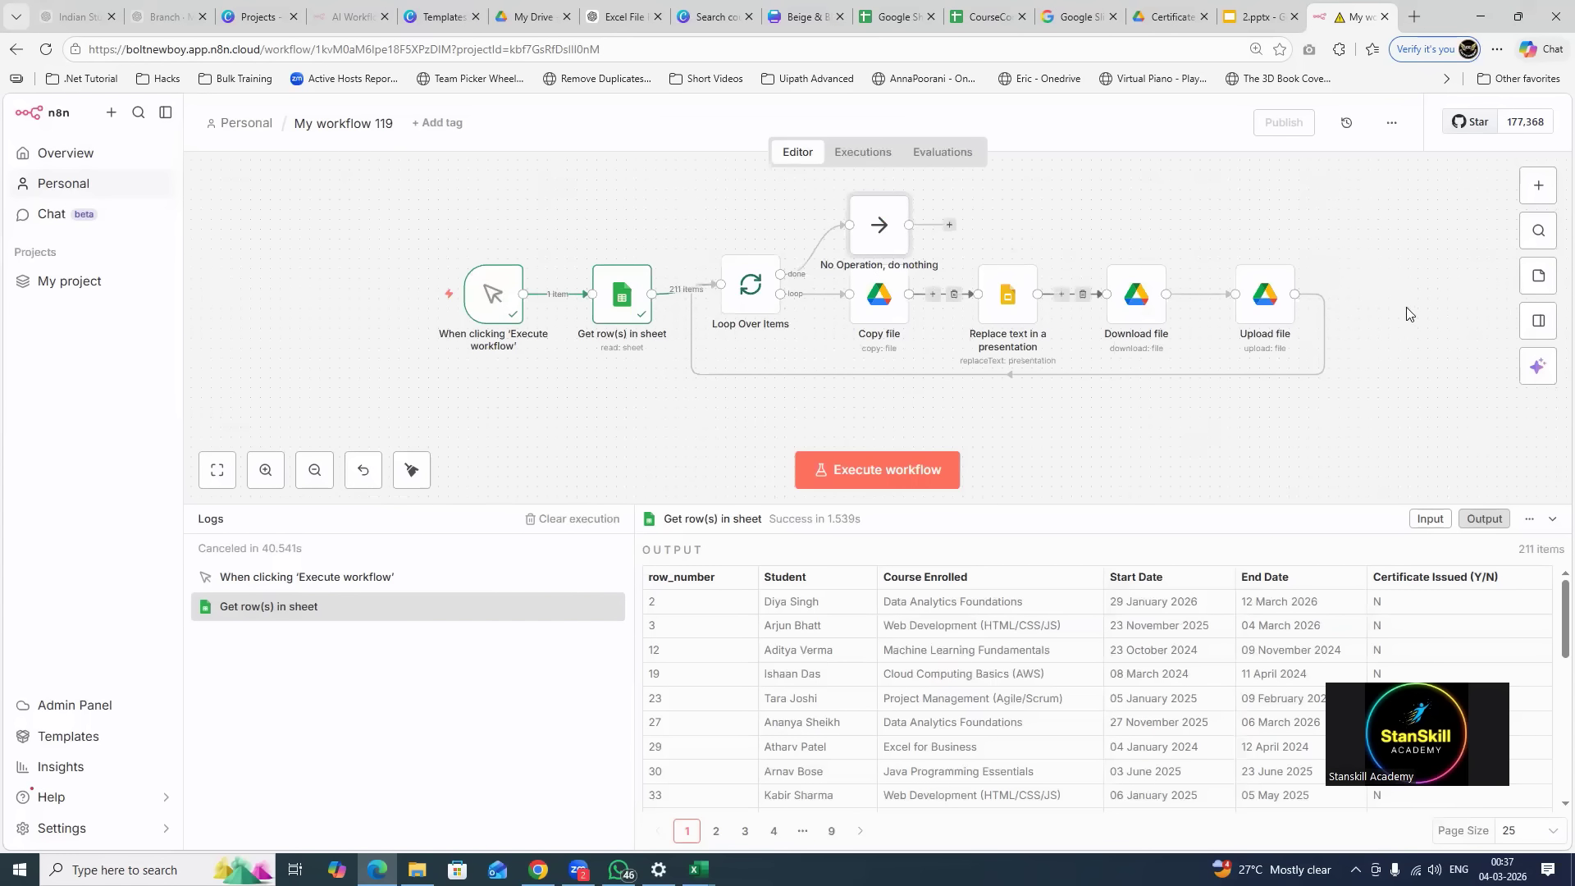
Step: Move the four file nodes below No Operation and execute the workflow
{"action": "left_click_drag", "start_coordinate": [1388, 245], "coordinate": [824, 418]}
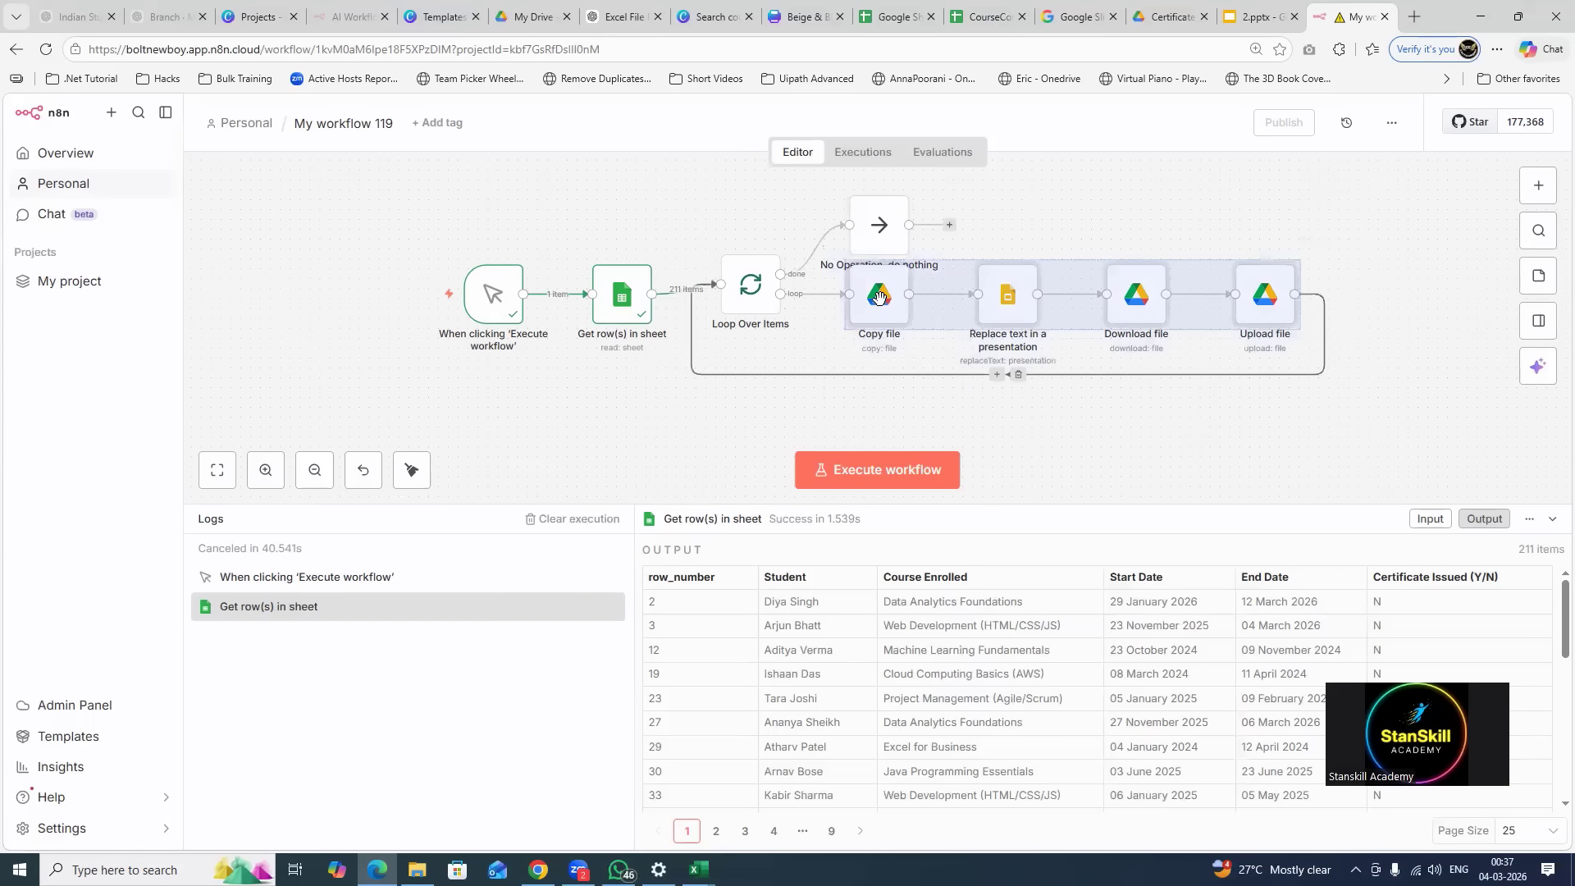
{"action": "left_click_drag", "start_coordinate": [874, 297], "coordinate": [874, 337]}
{"action": "left_click", "coordinate": [1034, 241]}
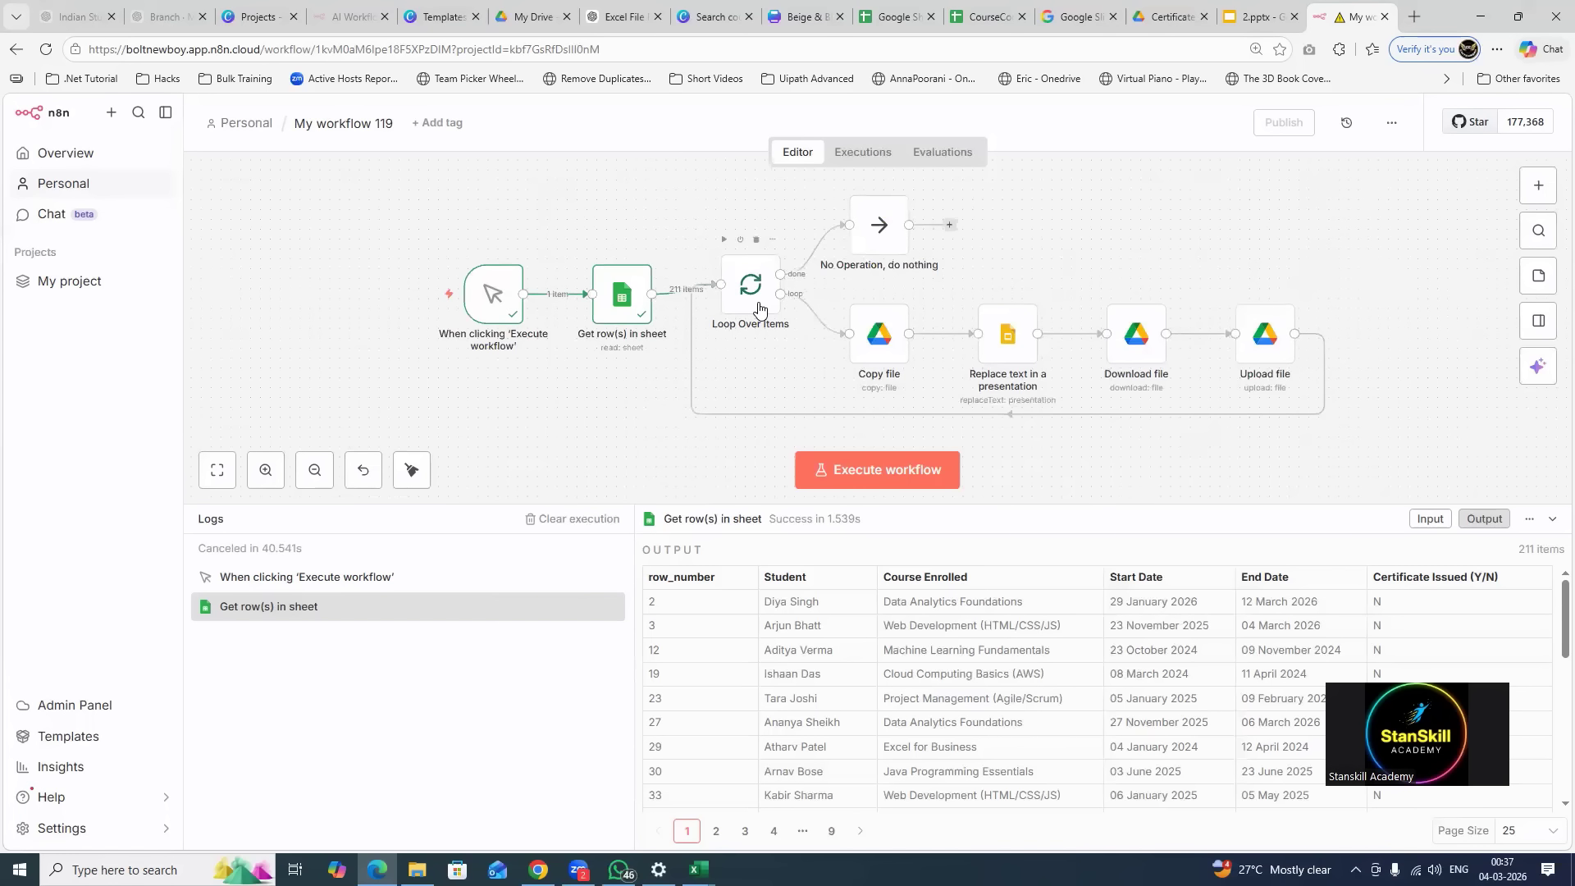
{"action": "left_click", "coordinate": [879, 469]}
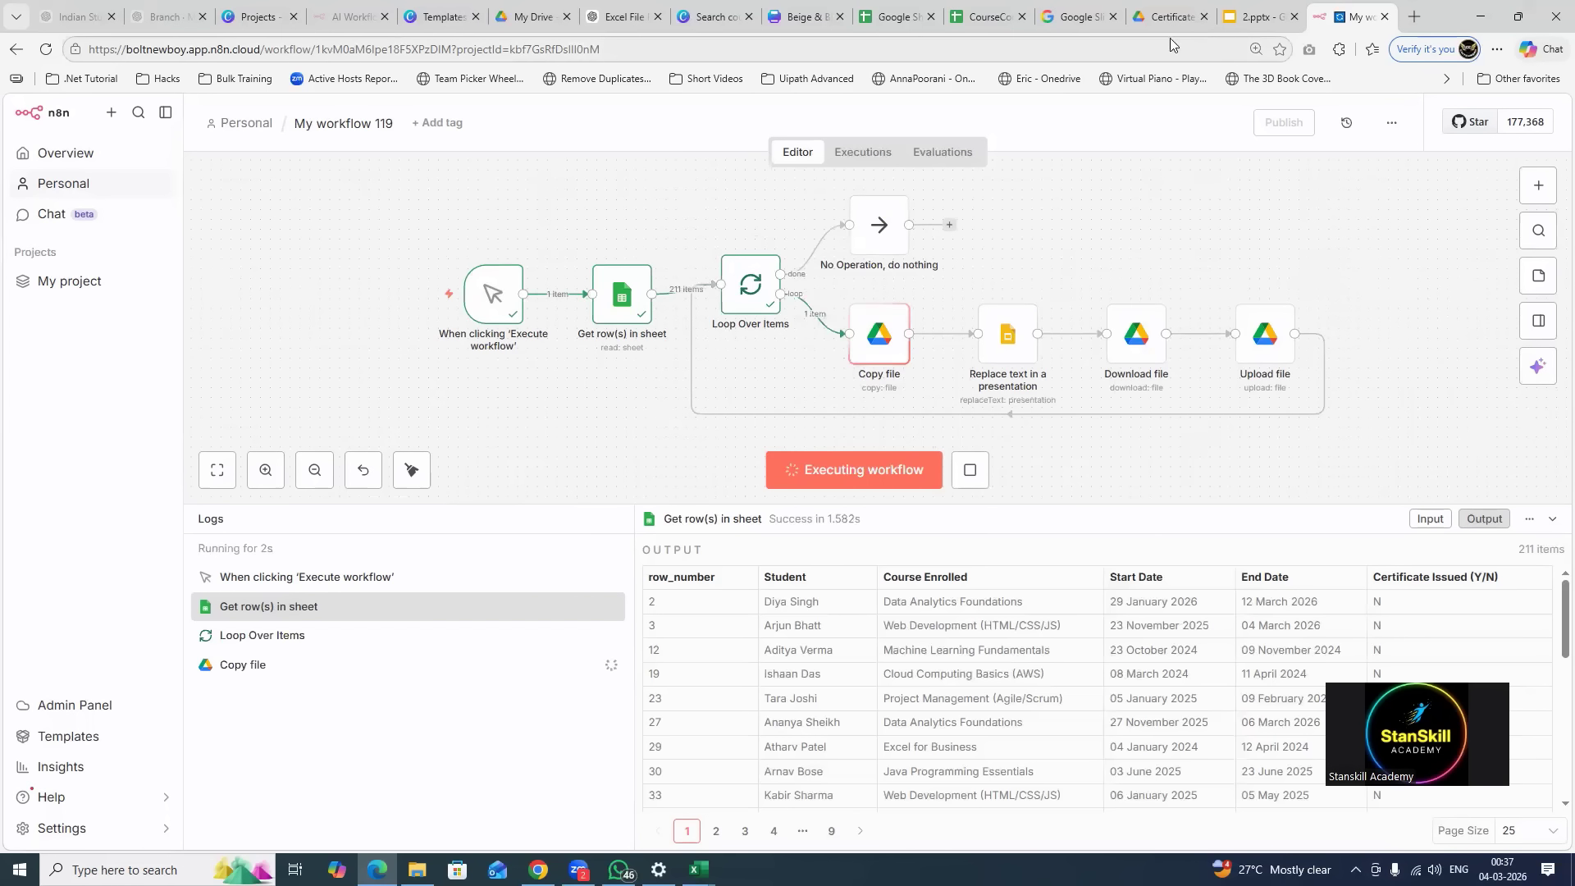
{"action": "left_click", "coordinate": [1151, 16]}
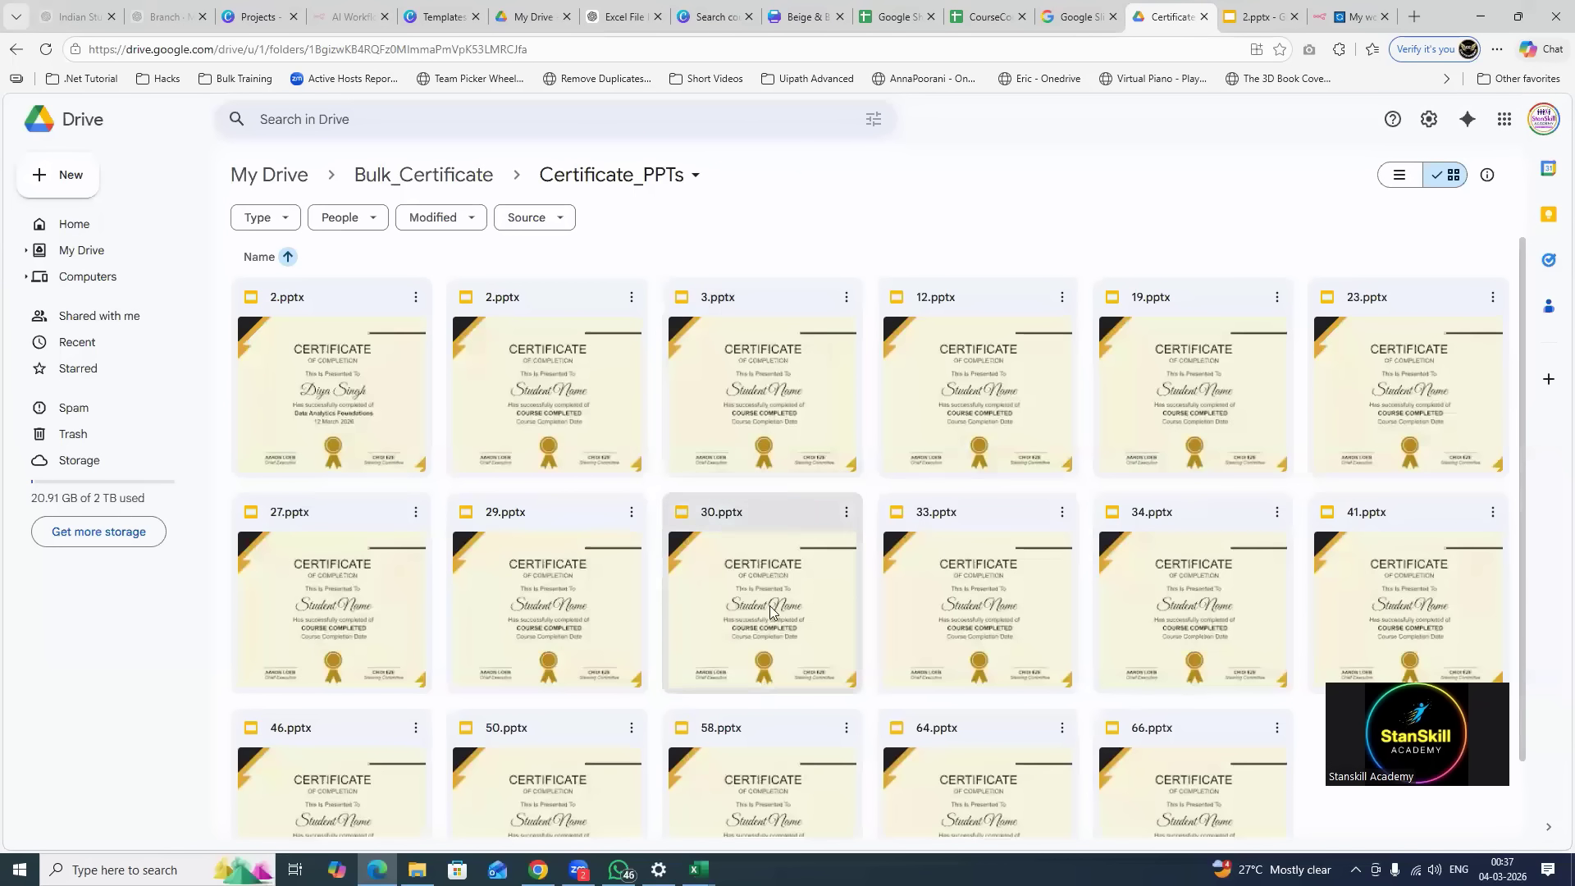
Step: Open Bulk_Certificate's Certificate_PDFs folder to view the first student's two PDFs
{"action": "left_click", "coordinate": [432, 170]}
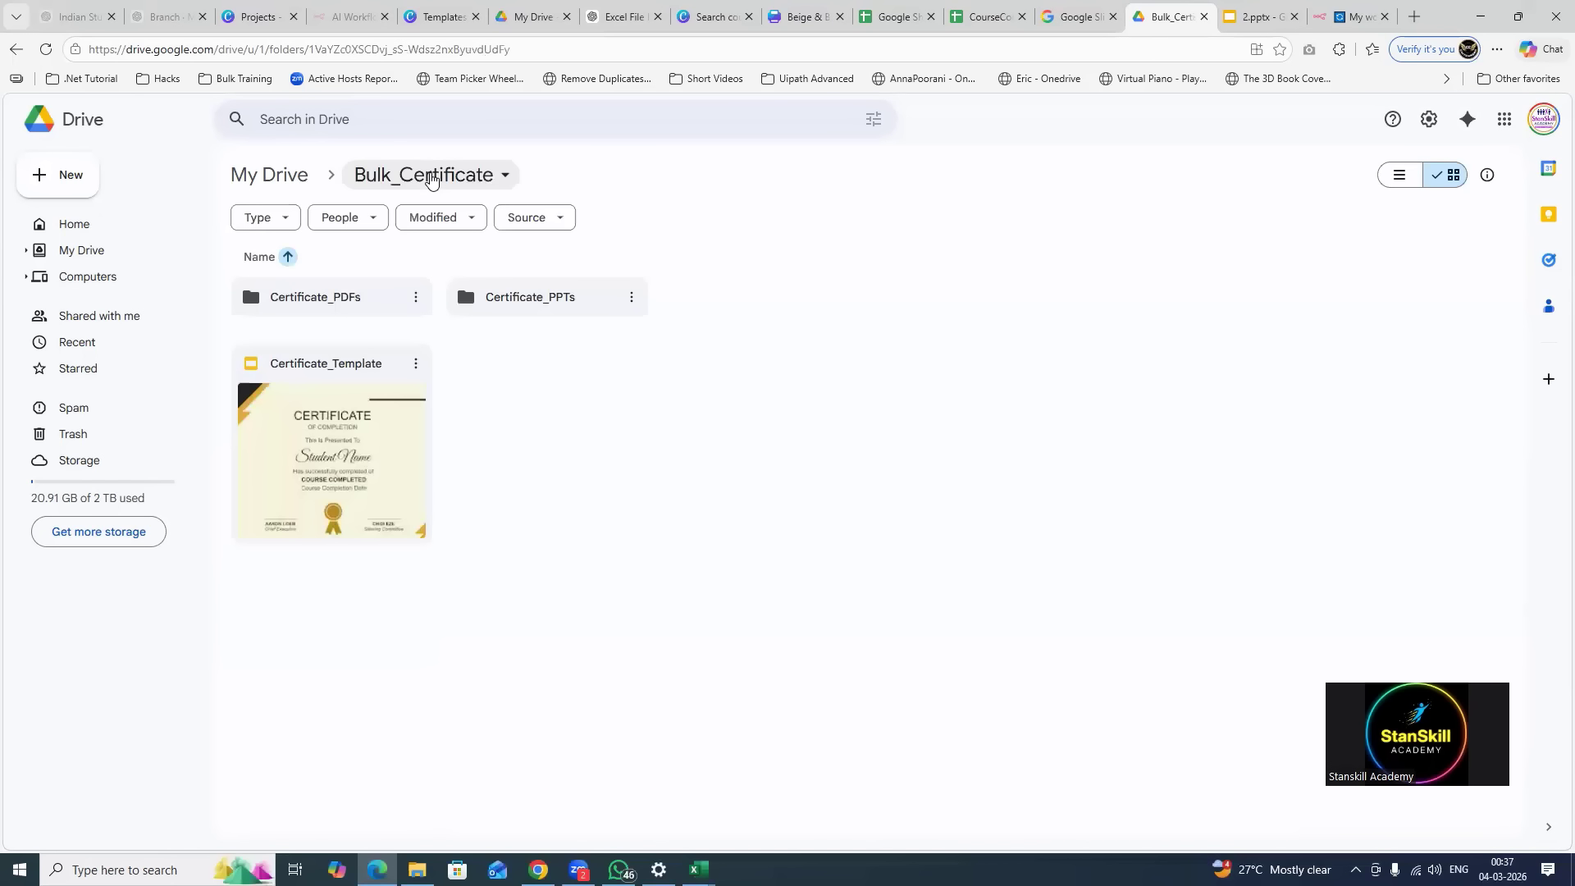
{"action": "double_click", "coordinate": [361, 303]}
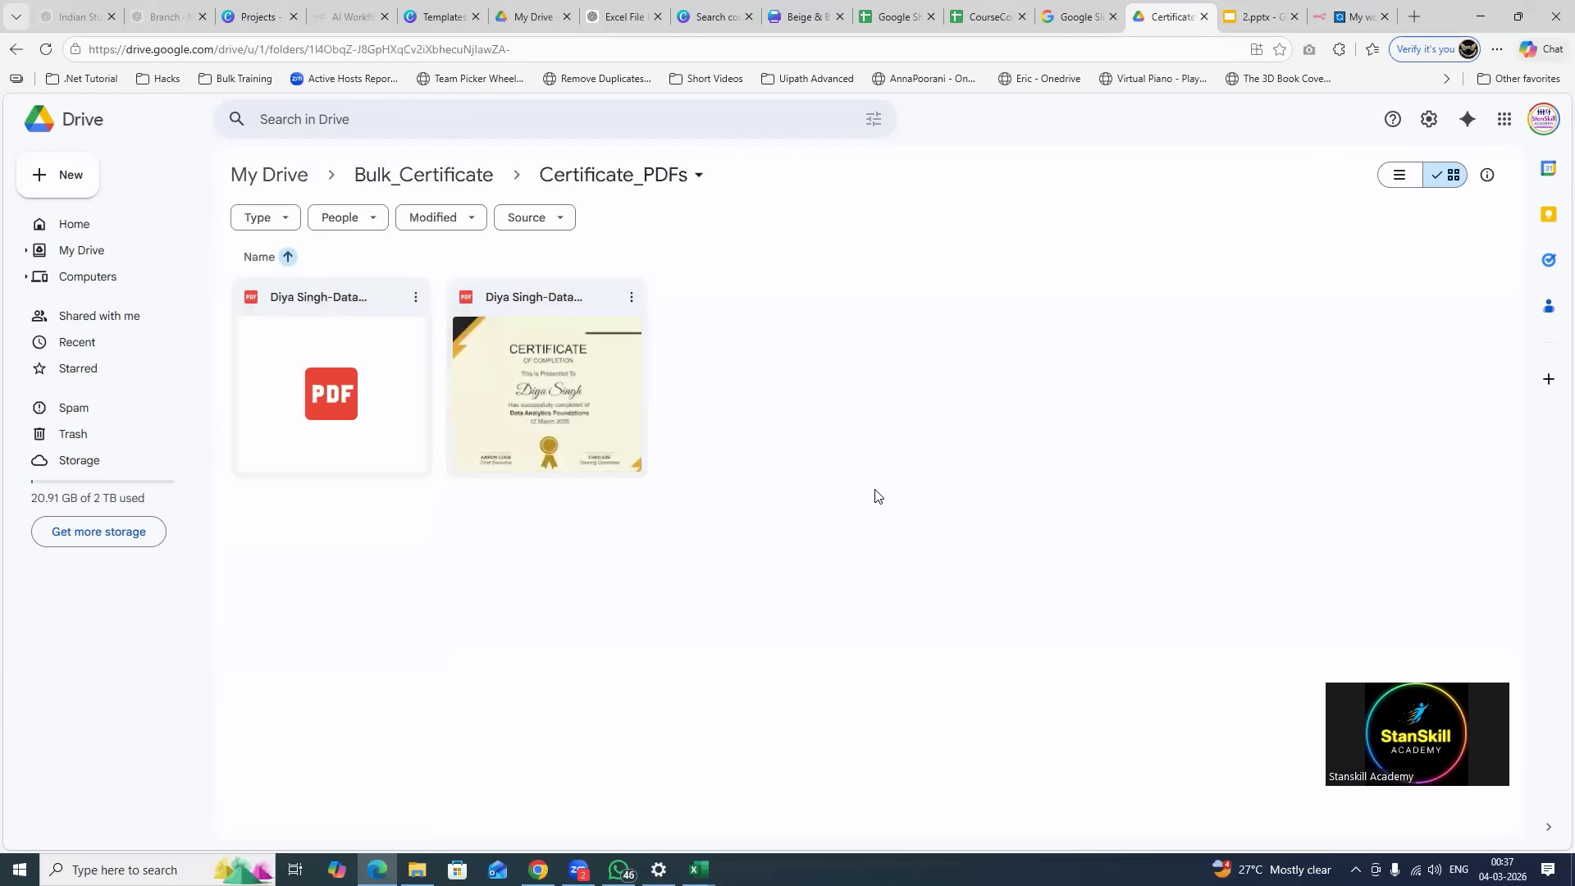